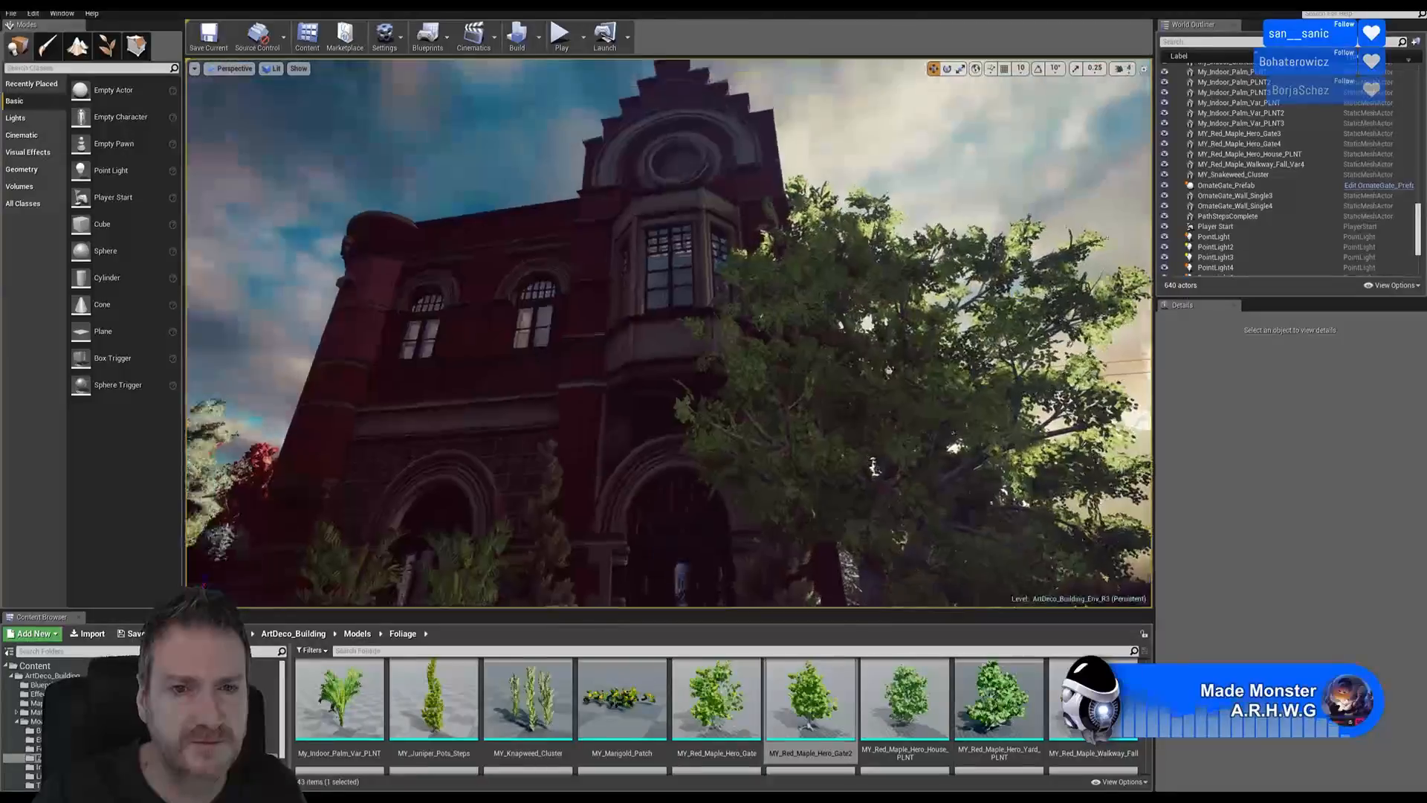
- Duplicate the white azalea bush and adjacent pink azalea bush in the fenced planter beneath the arched window
right_drag(797, 463, 773, 451)
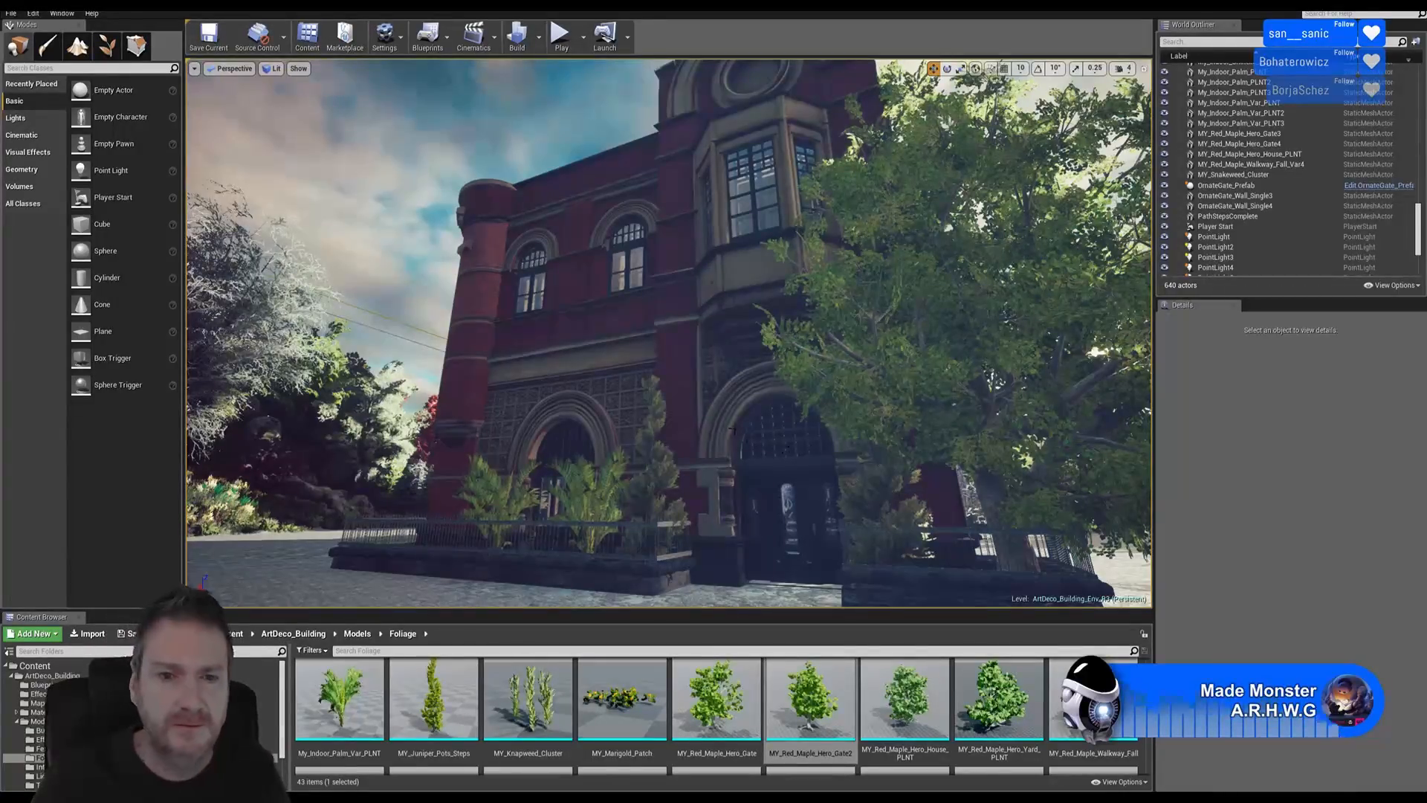
scroll(734, 429, up, 5)
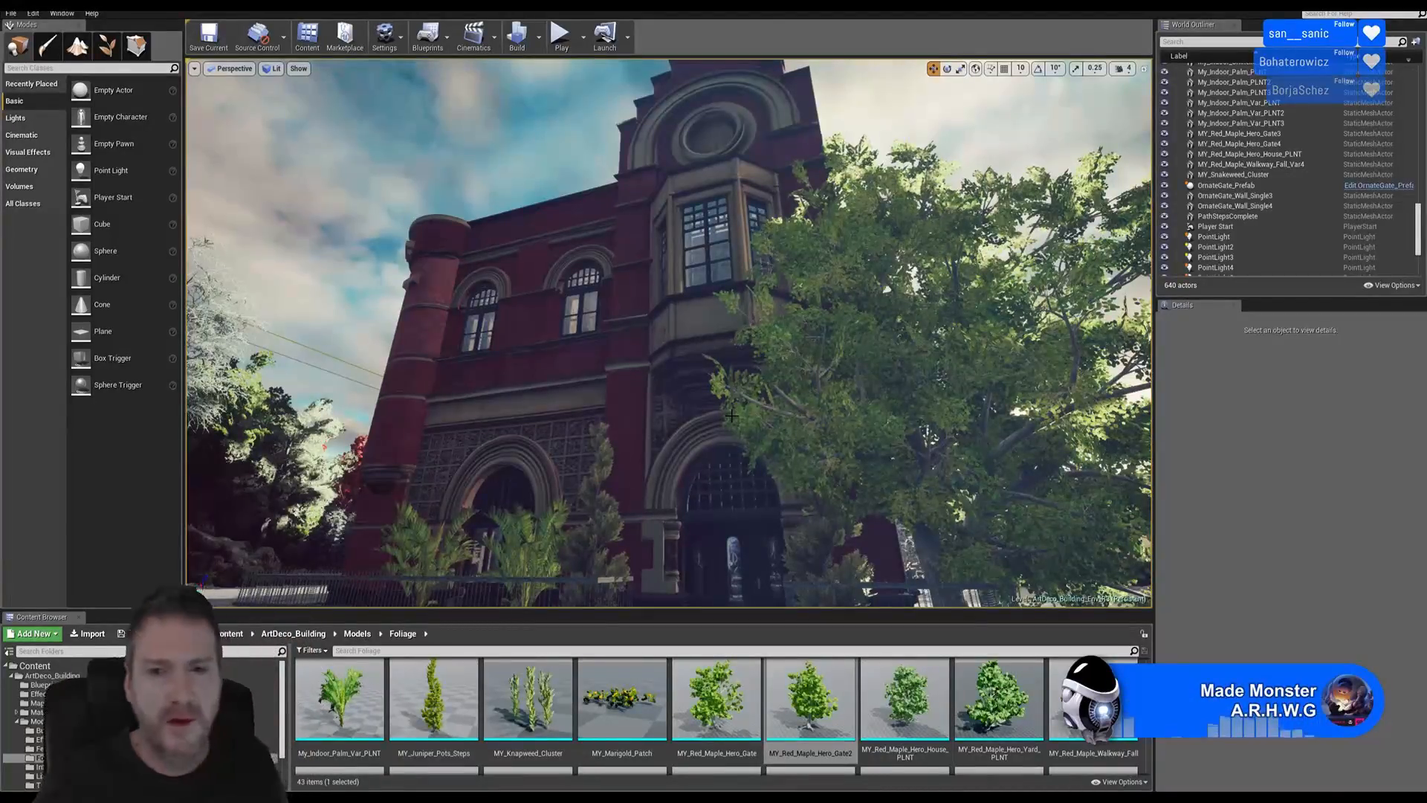
right_drag(579, 300, 639, 328)
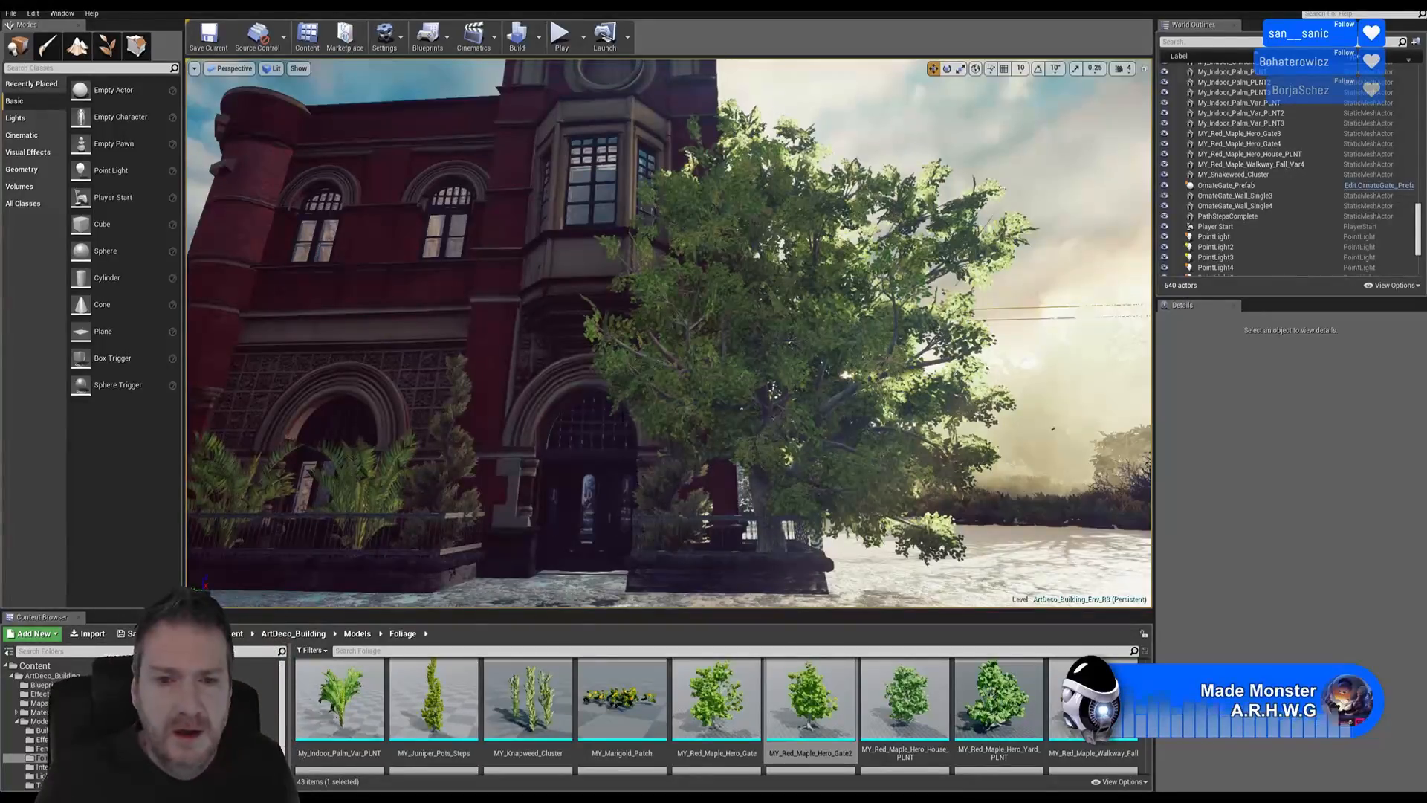
right_drag(742, 448, 601, 62)
key(w)
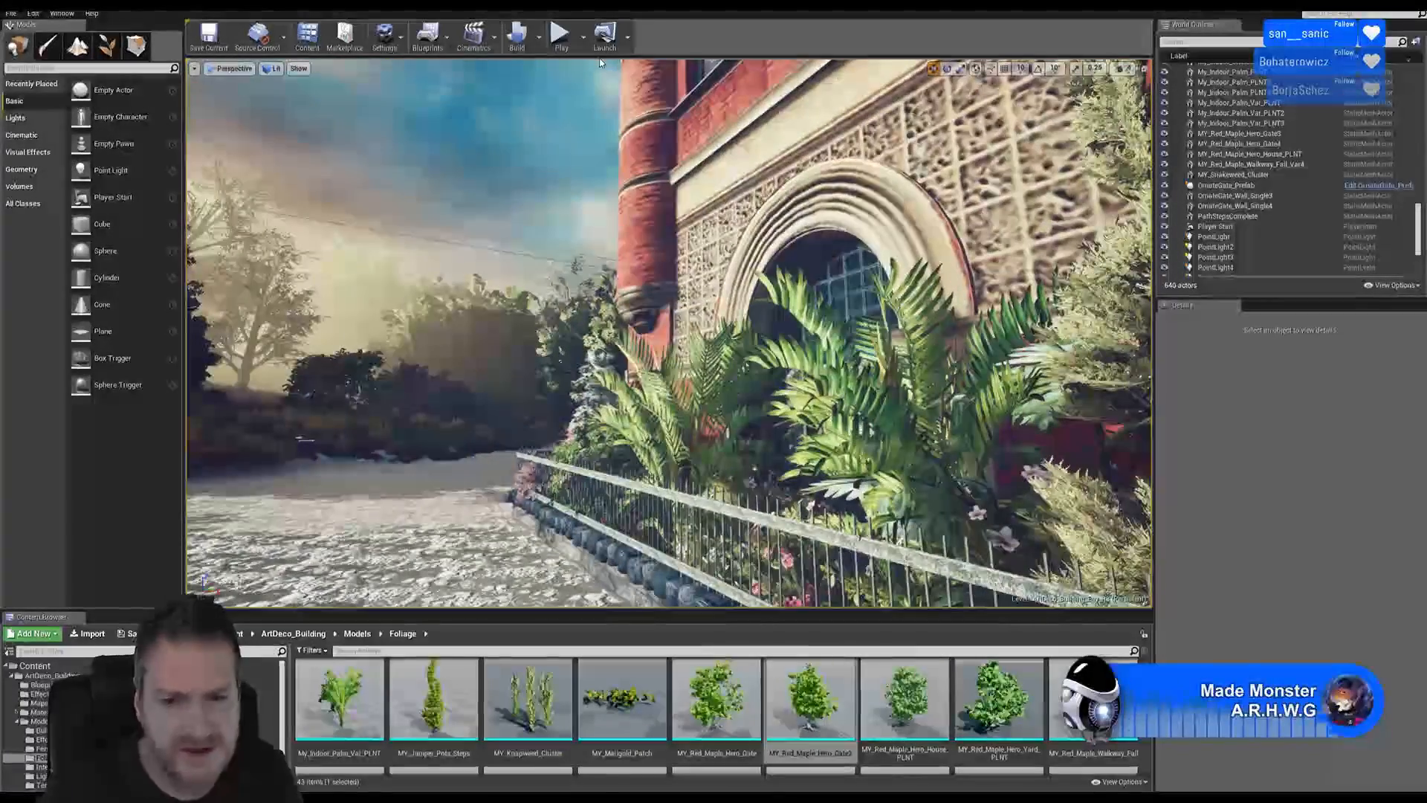
right_drag(685, 358, 762, 457)
right_drag(567, 377, 571, 338)
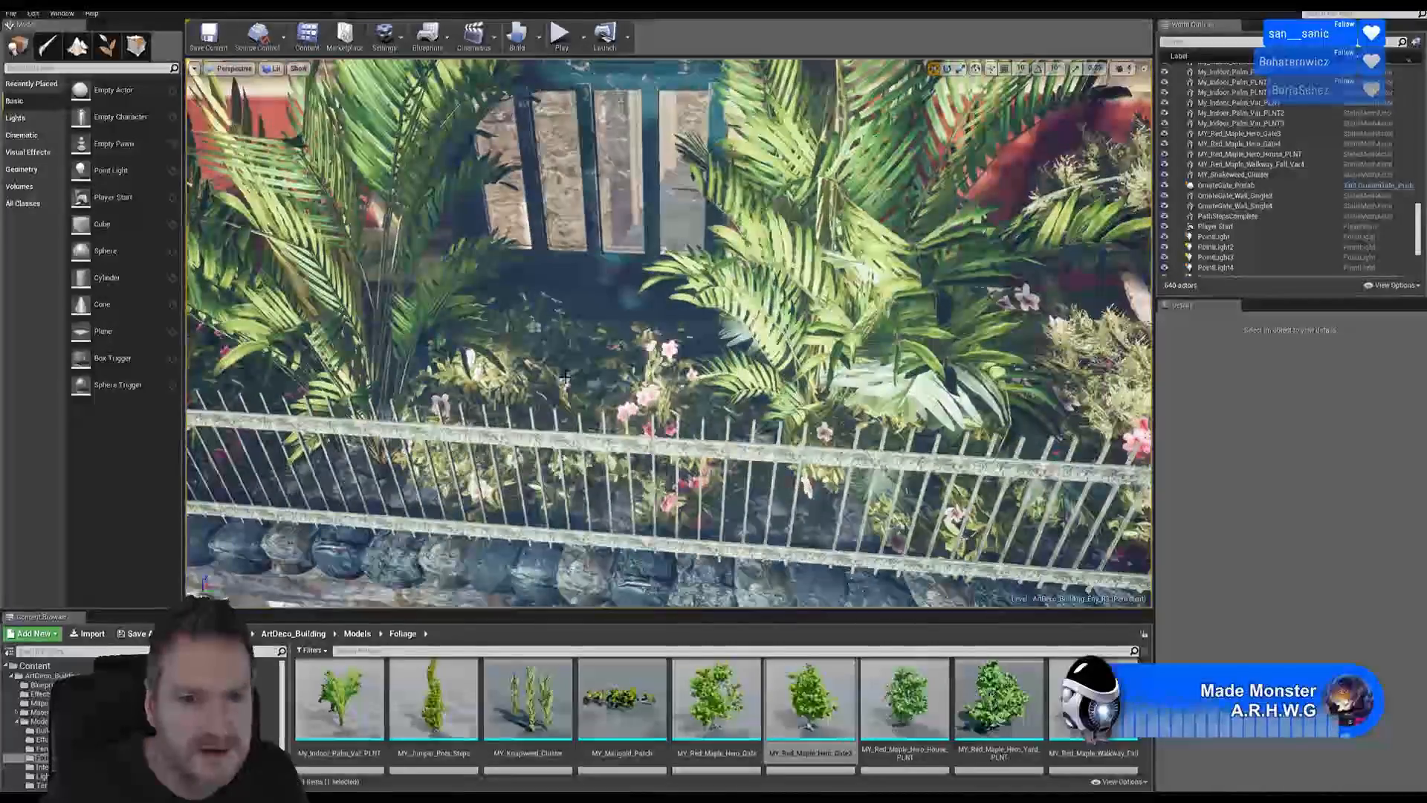
click(566, 377)
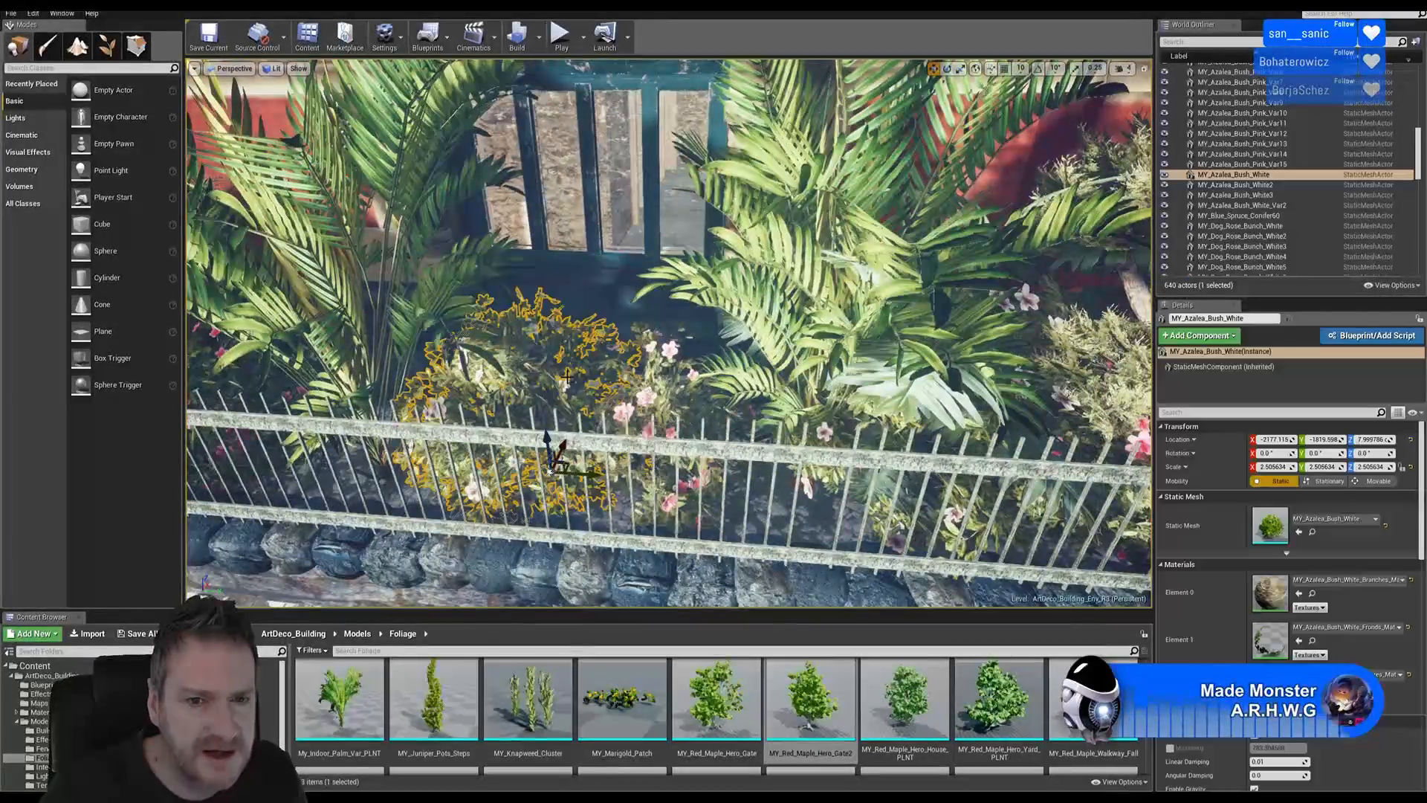
ctrl+click(646, 396)
right_click(651, 392)
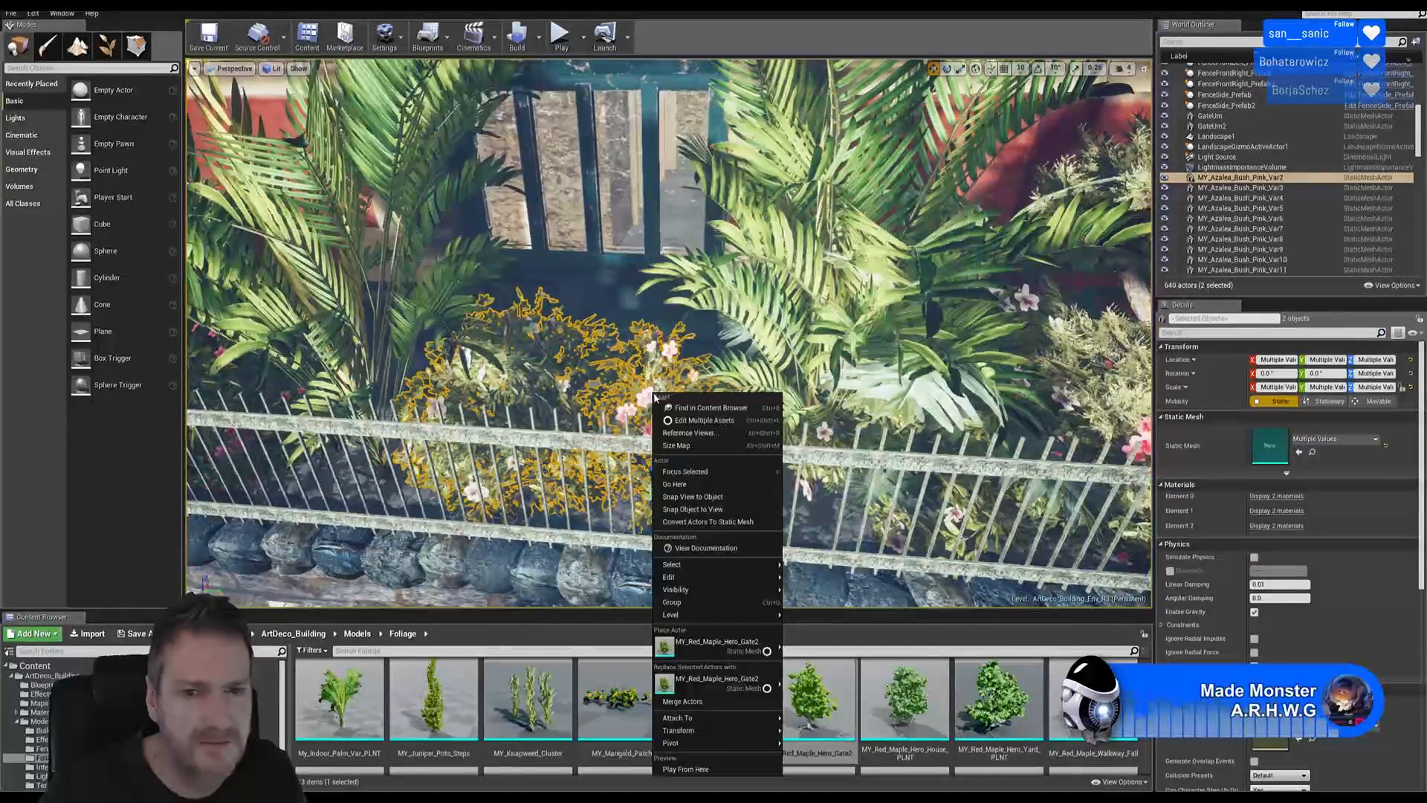
mouse_move(743, 577)
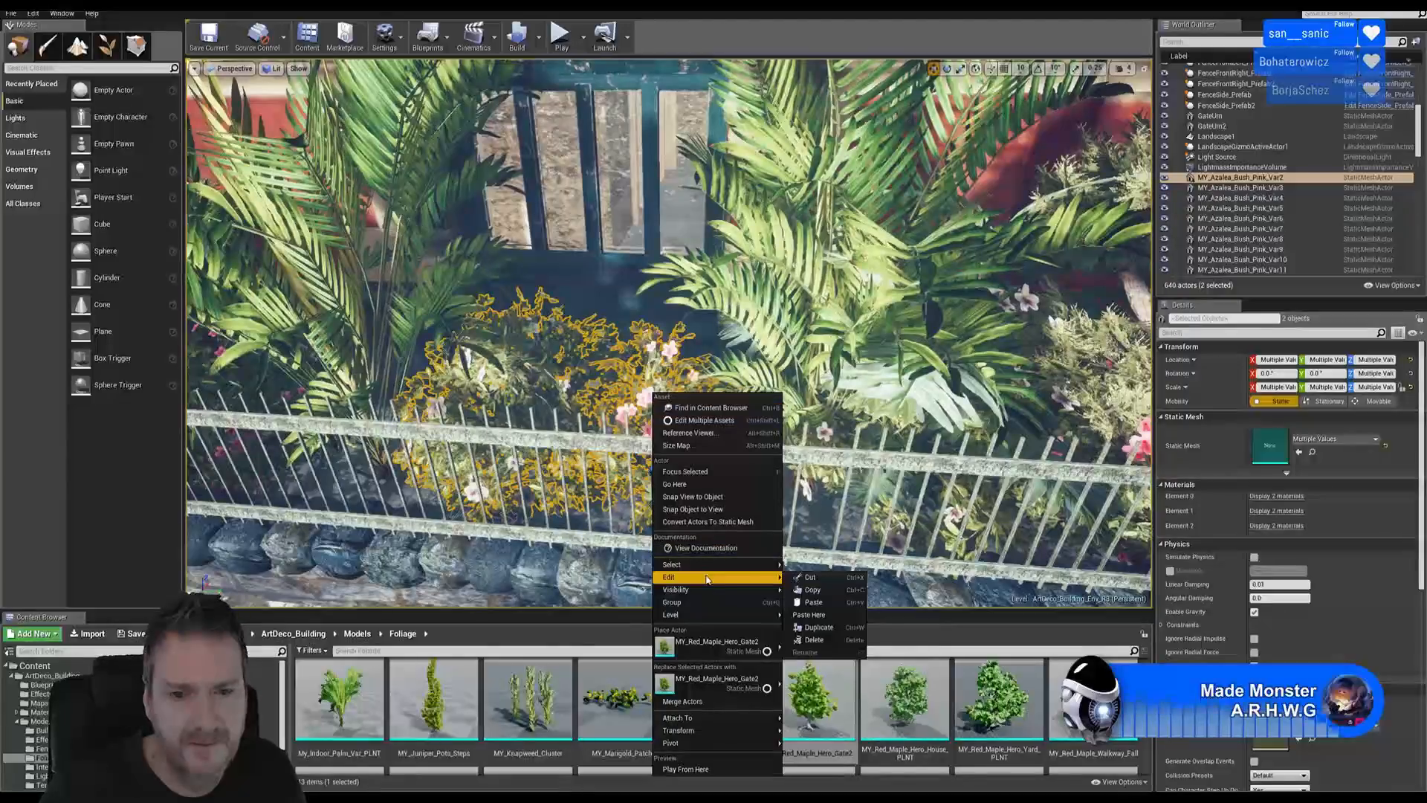
click(810, 615)
- Move the duplicated azalea pair into the fenced planter beneath the large tree on the other side of the entrance
right_drag(820, 565, 877, 551)
right_drag(626, 525, 751, 525)
right_drag(626, 525, 547, 462)
right_drag(801, 498, 751, 506)
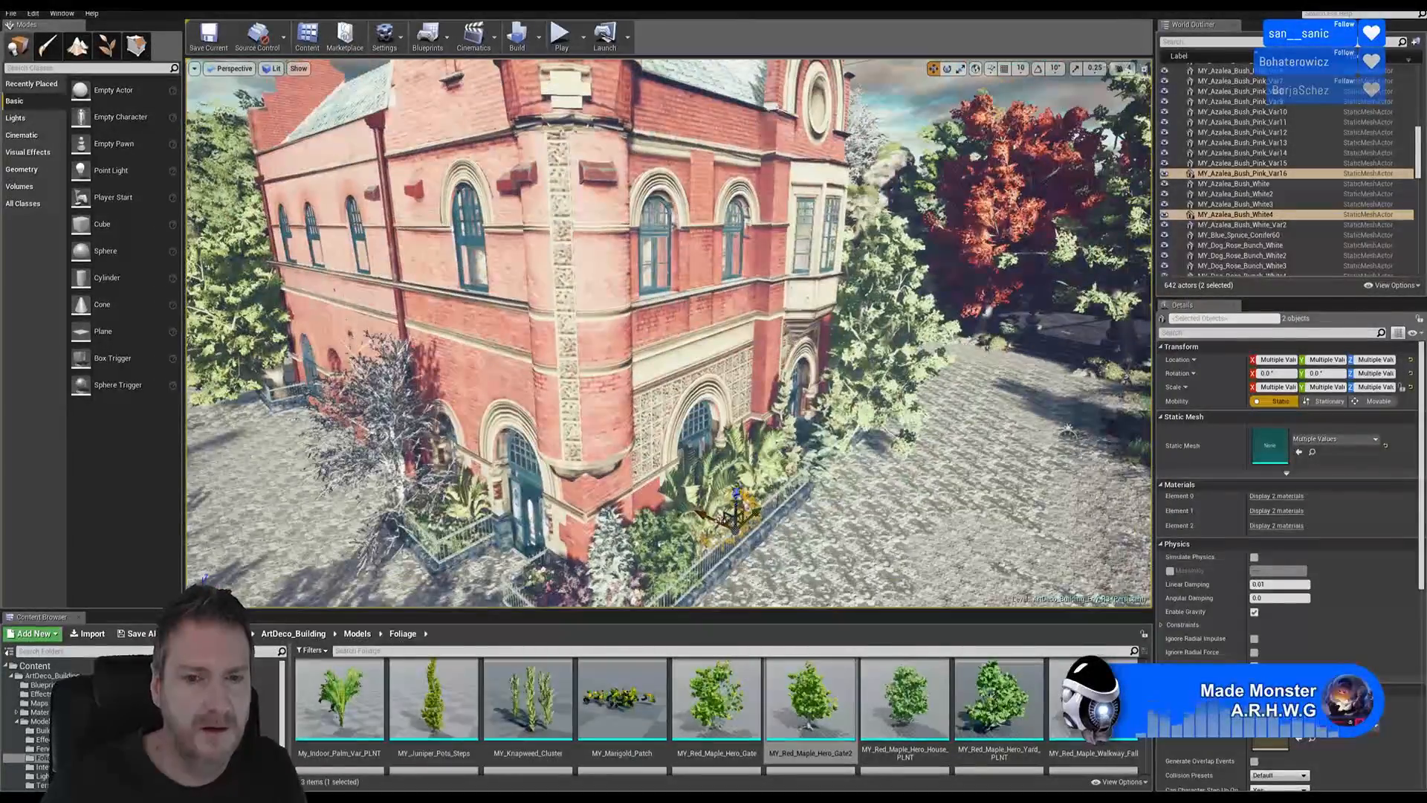
drag(302, 424, 304, 360)
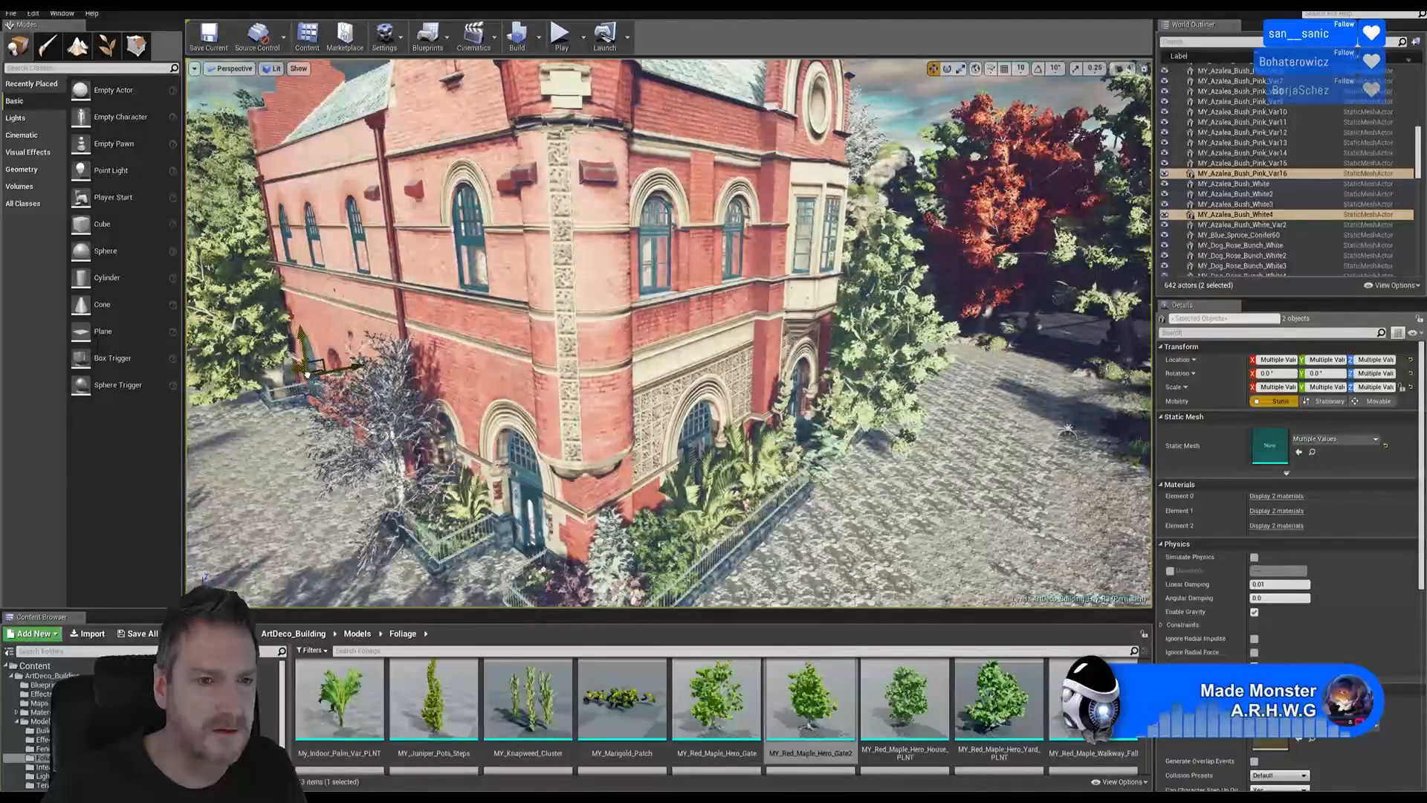
drag(299, 369, 318, 436)
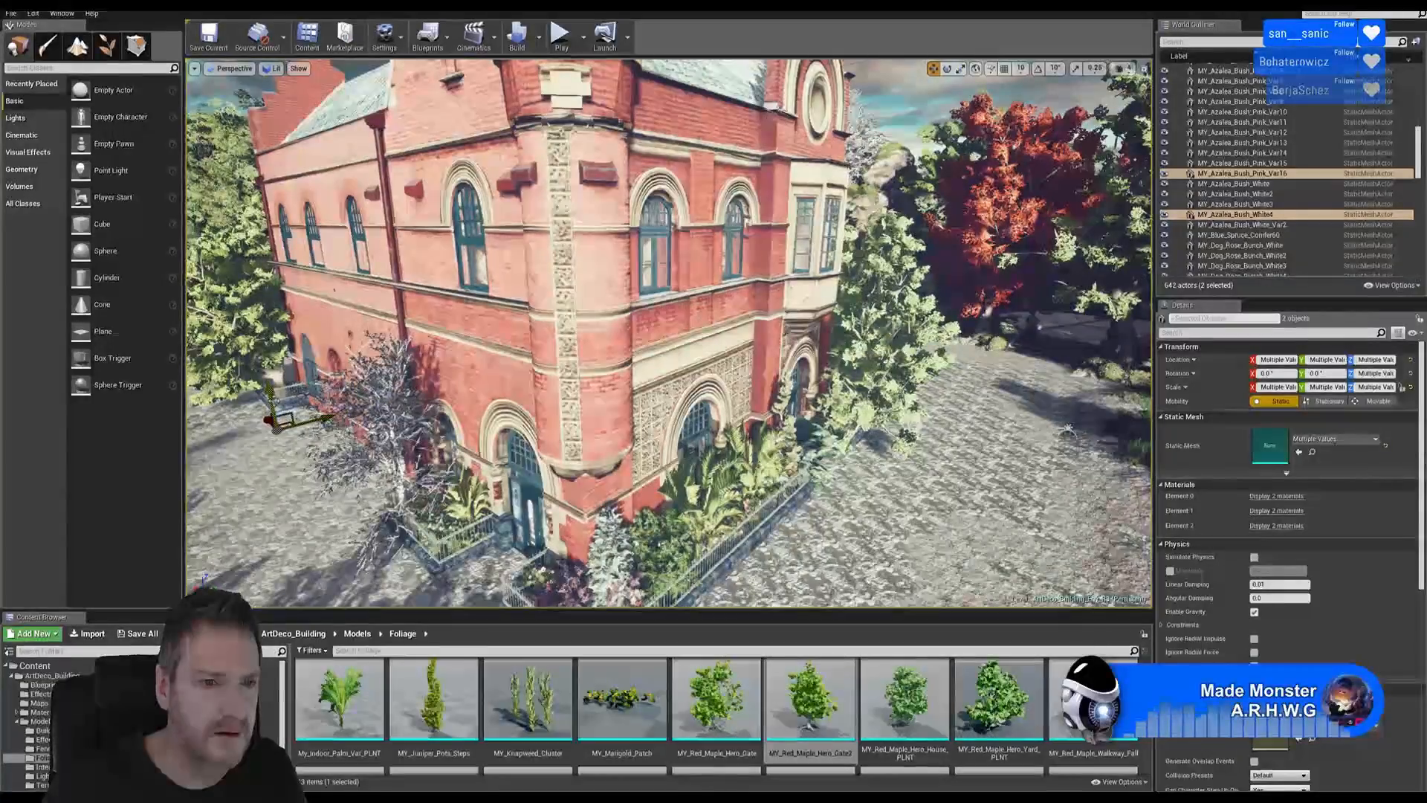
drag(258, 342, 257, 322)
right_drag(268, 399, 269, 400)
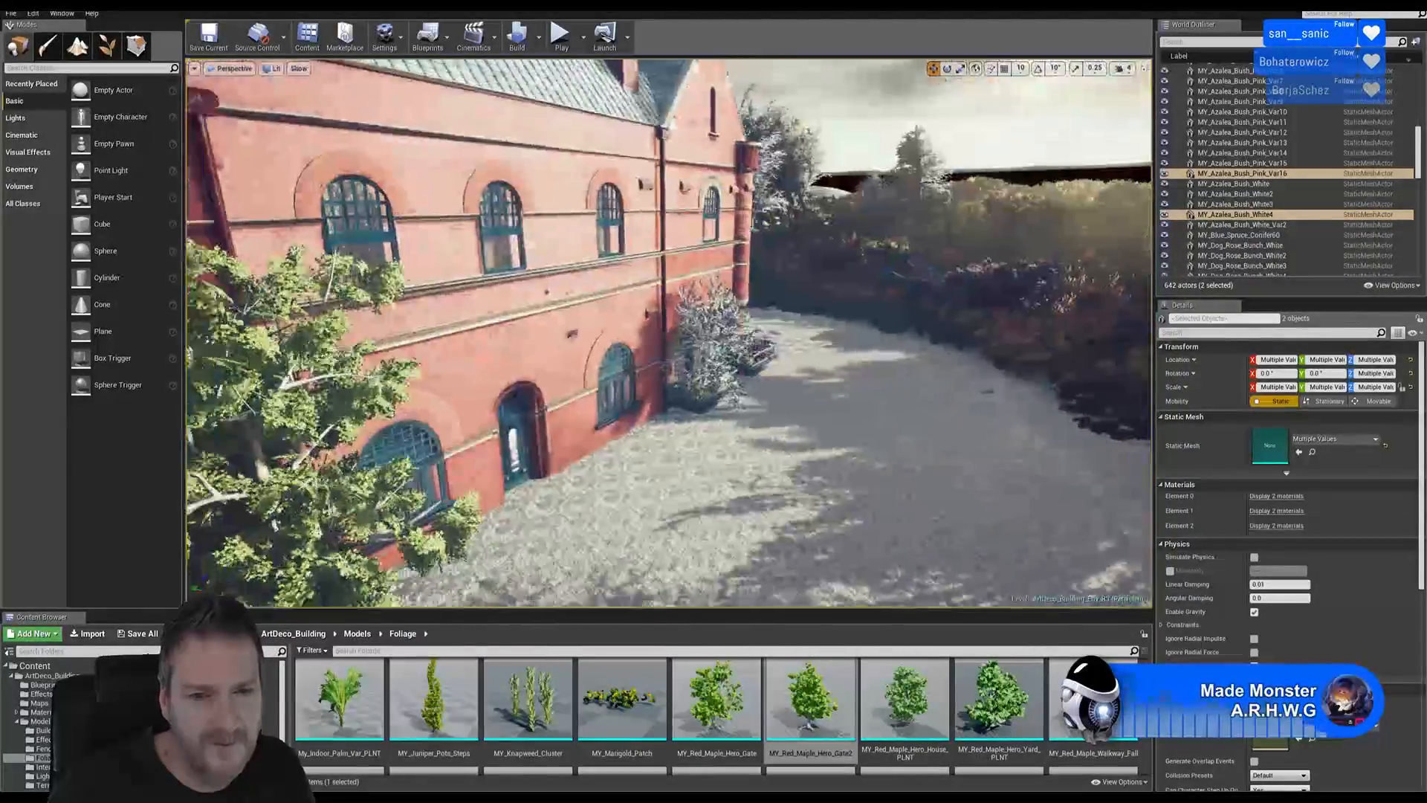
right_drag(669, 334, 547, 368)
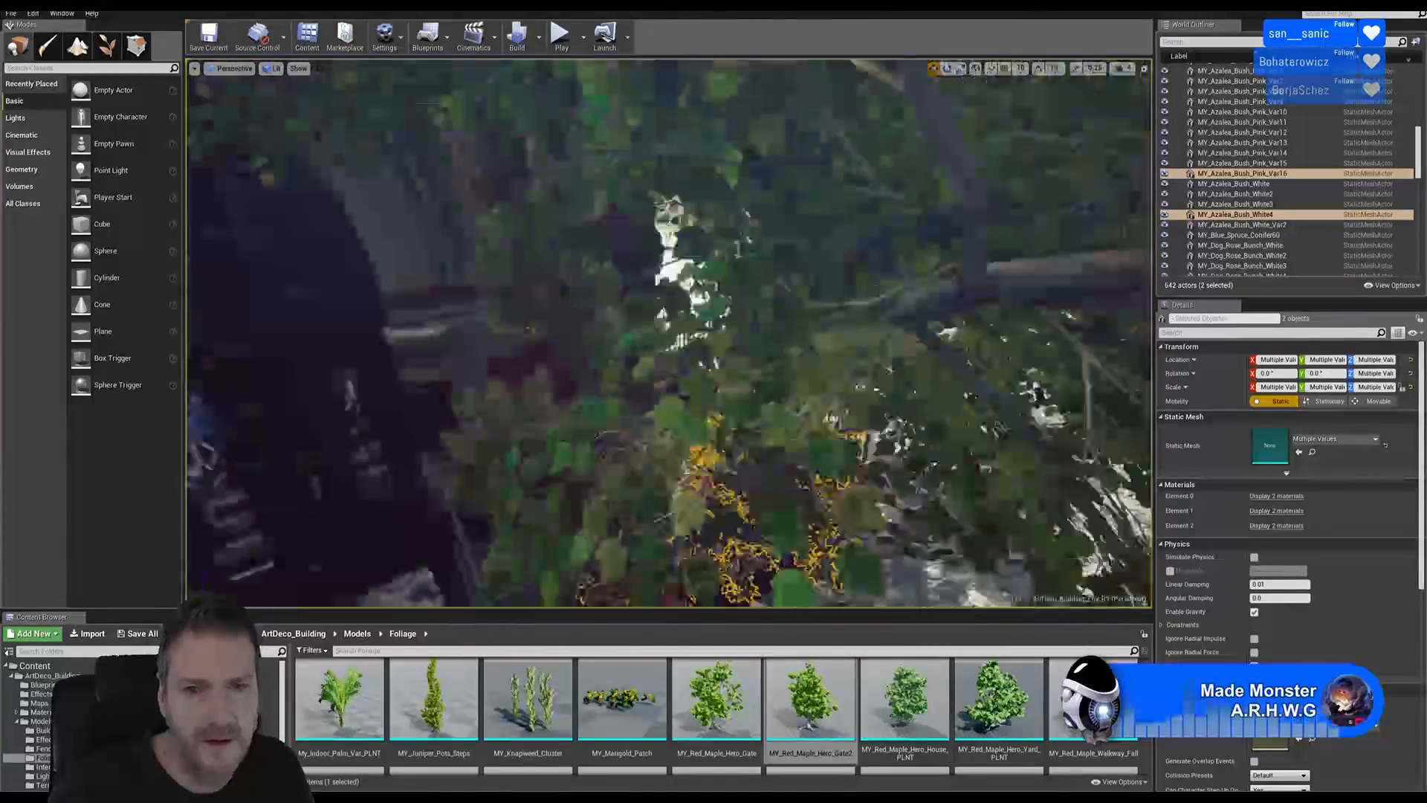
right_drag(546, 368, 660, 425)
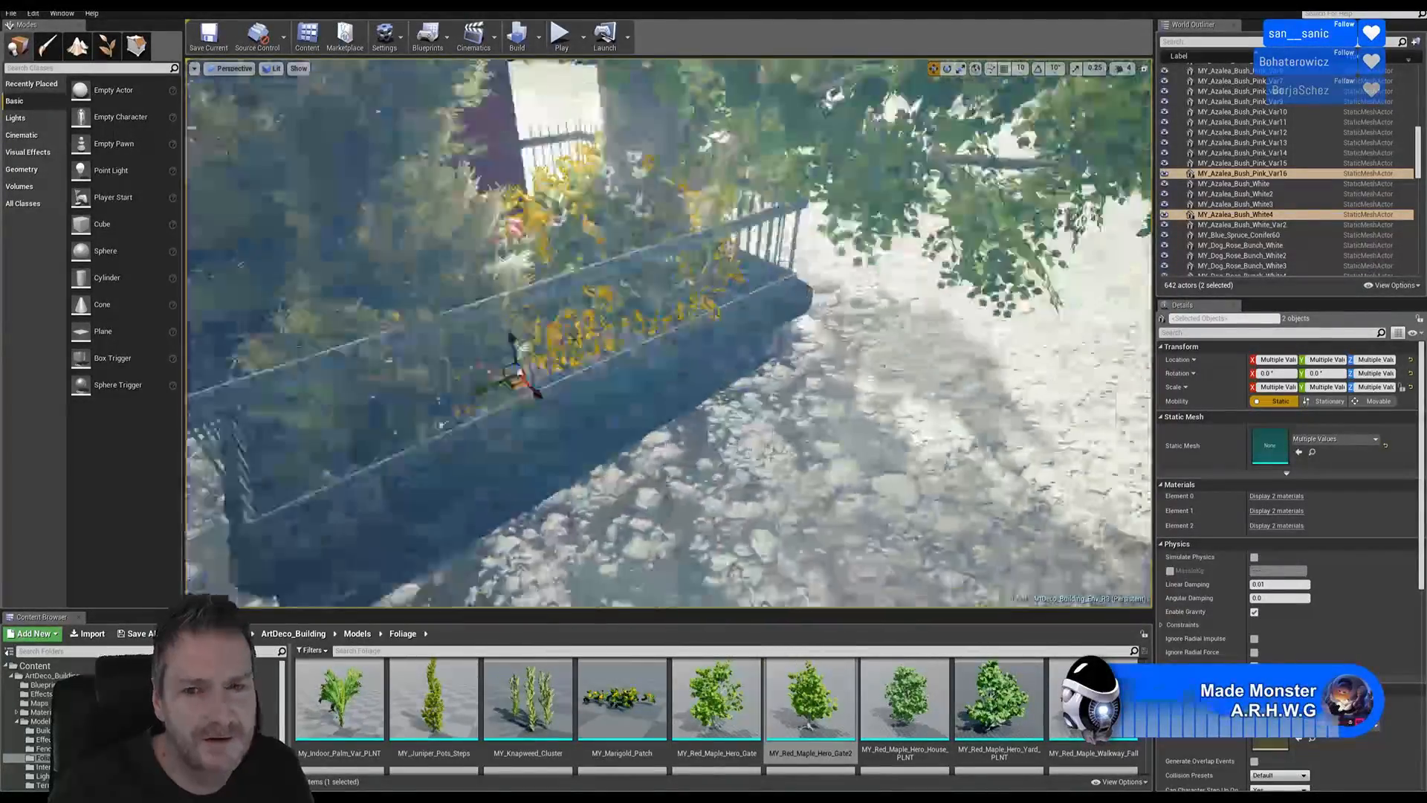
right_drag(660, 425, 811, 392)
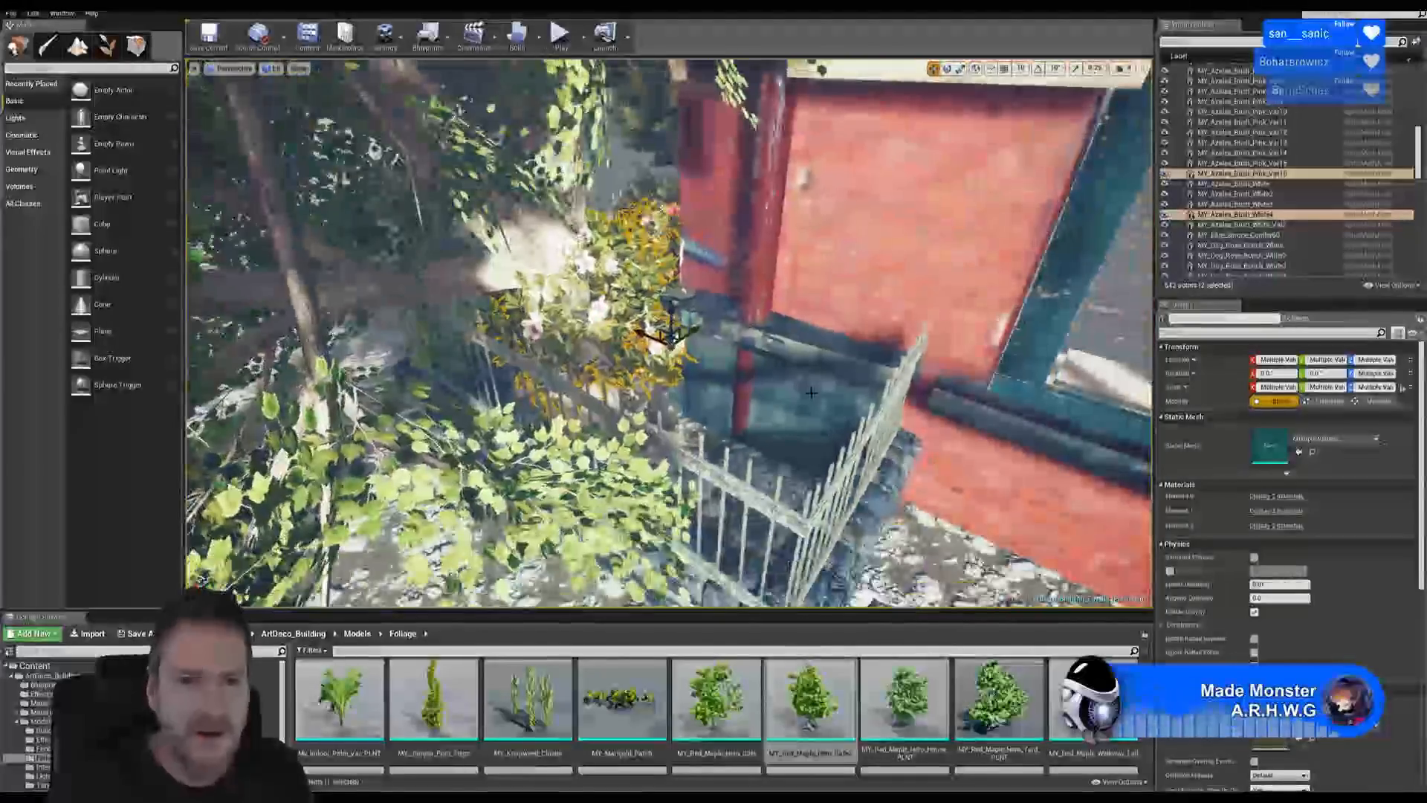
- Duplicate the azalea pair again and shift the new copies along the planter toward its empty end by the brick wall
right_click(613, 269)
mouse_move(676, 455)
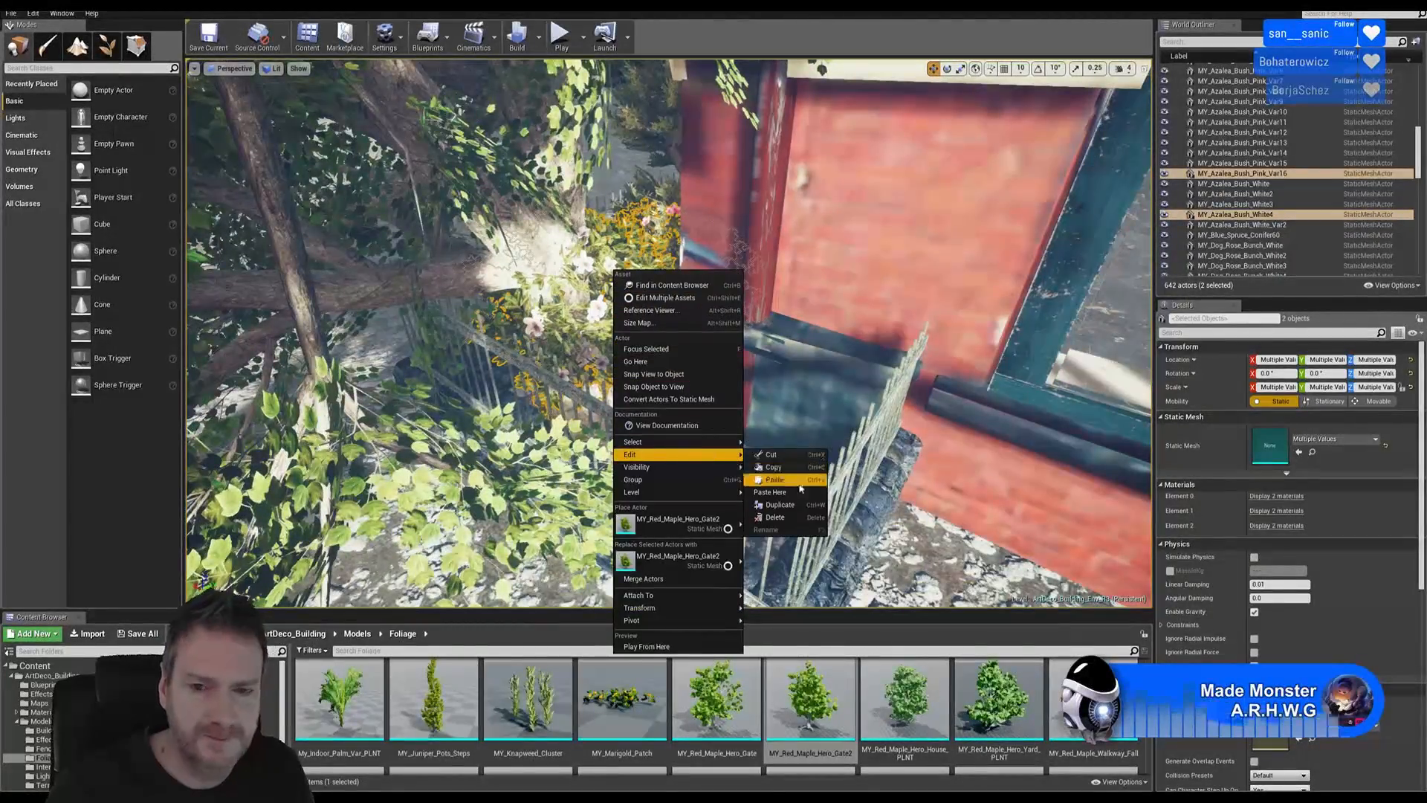
click(773, 492)
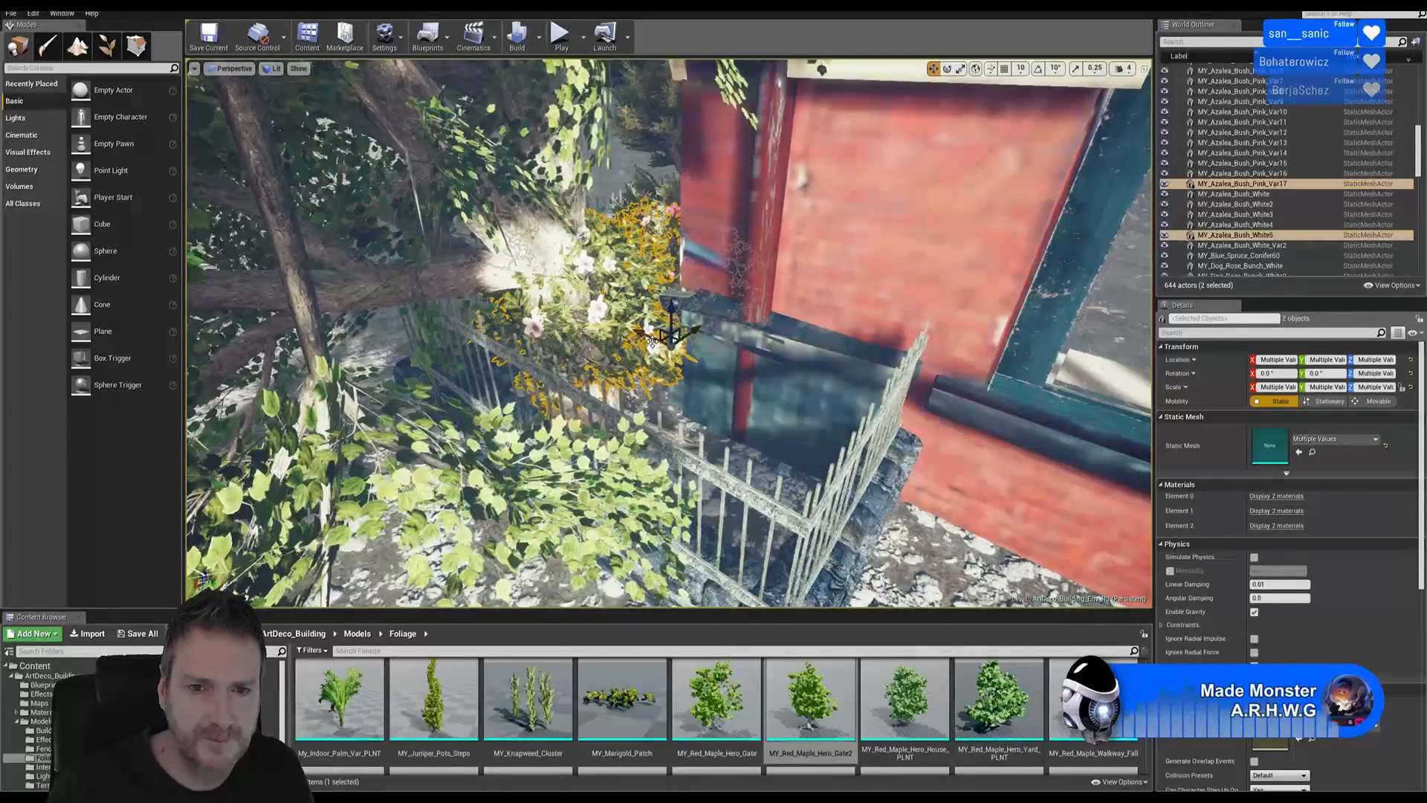
drag(651, 342, 725, 418)
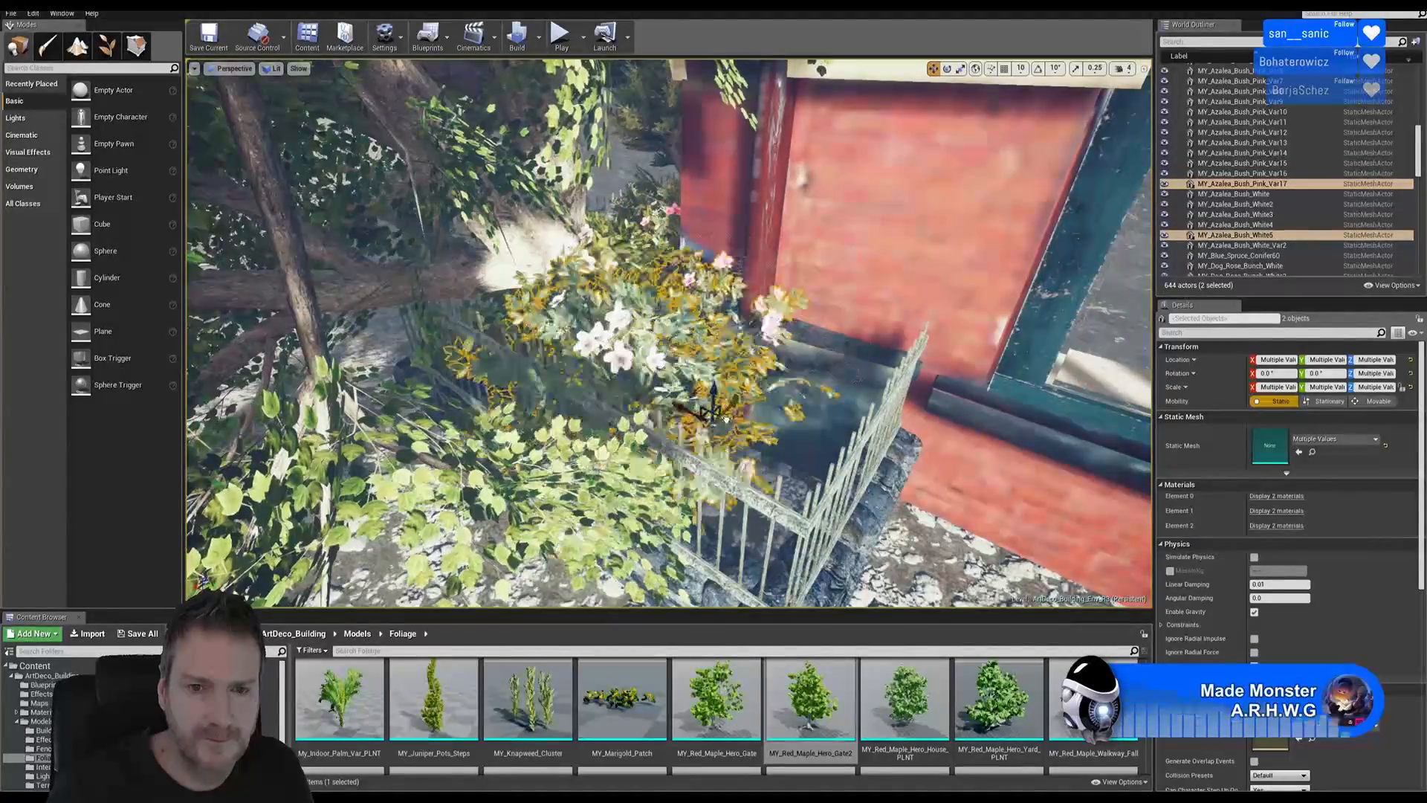
- Rotate the new azalea pair around the vertical axis and move it into the planter's empty corner, leaving nothing selected
click(946, 69)
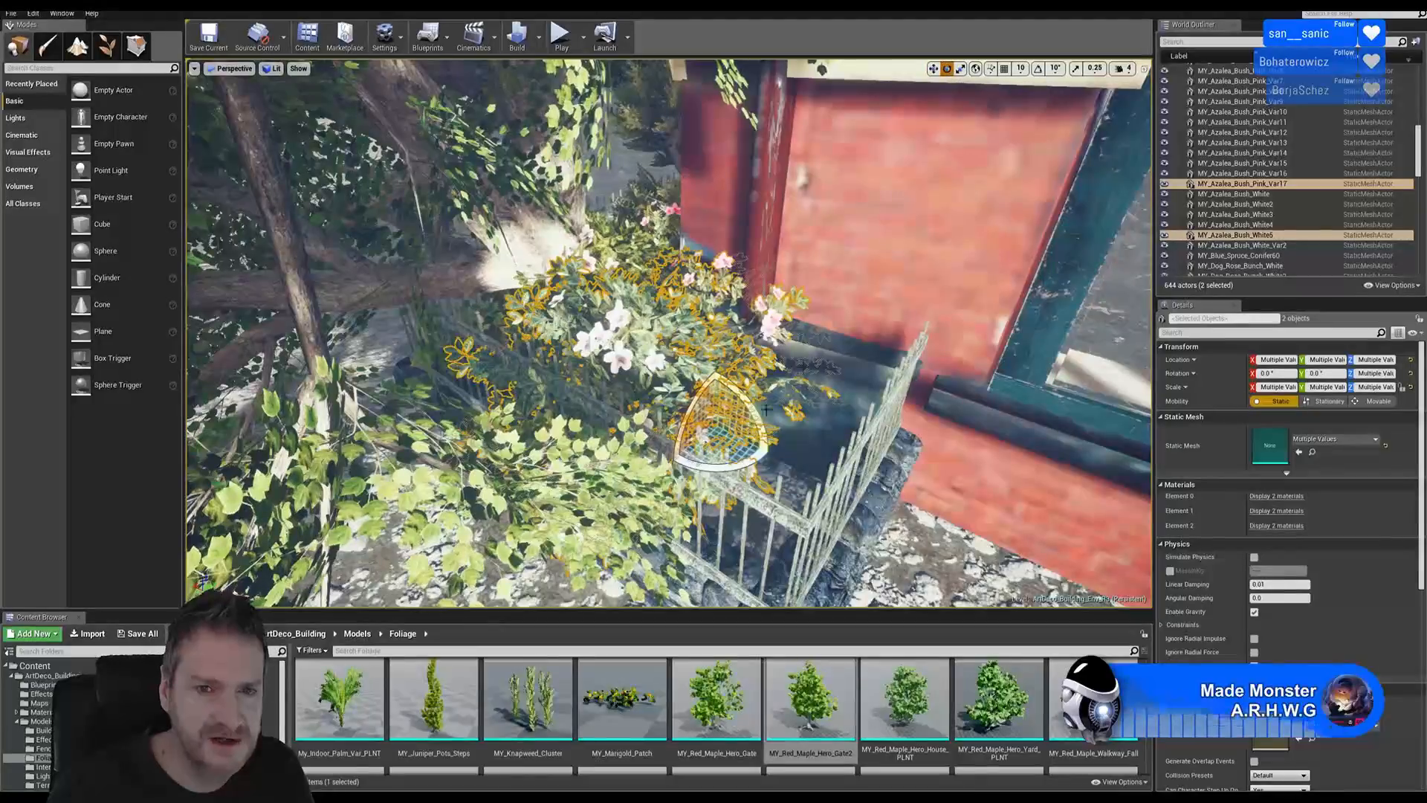
drag(734, 468, 661, 456)
click(933, 69)
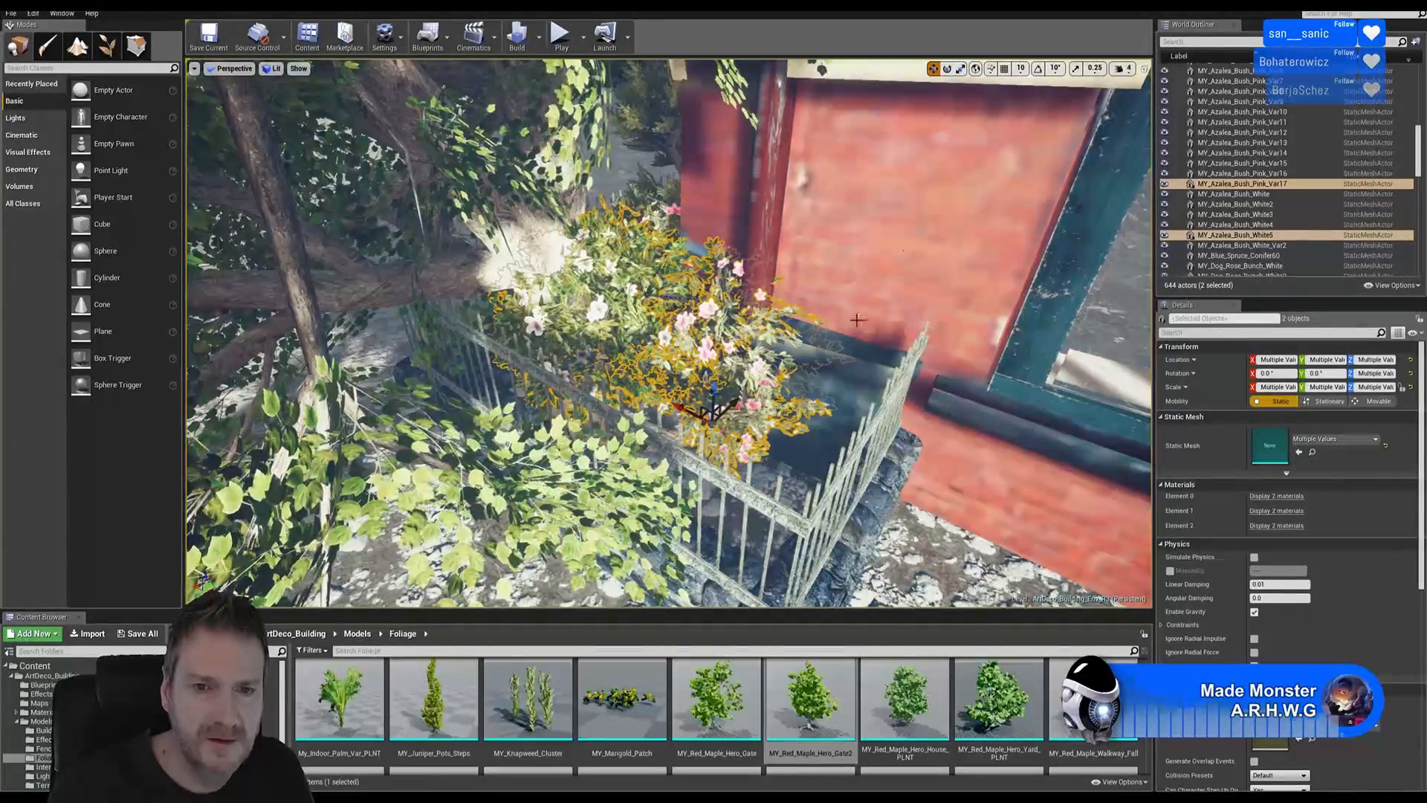
drag(678, 408, 725, 484)
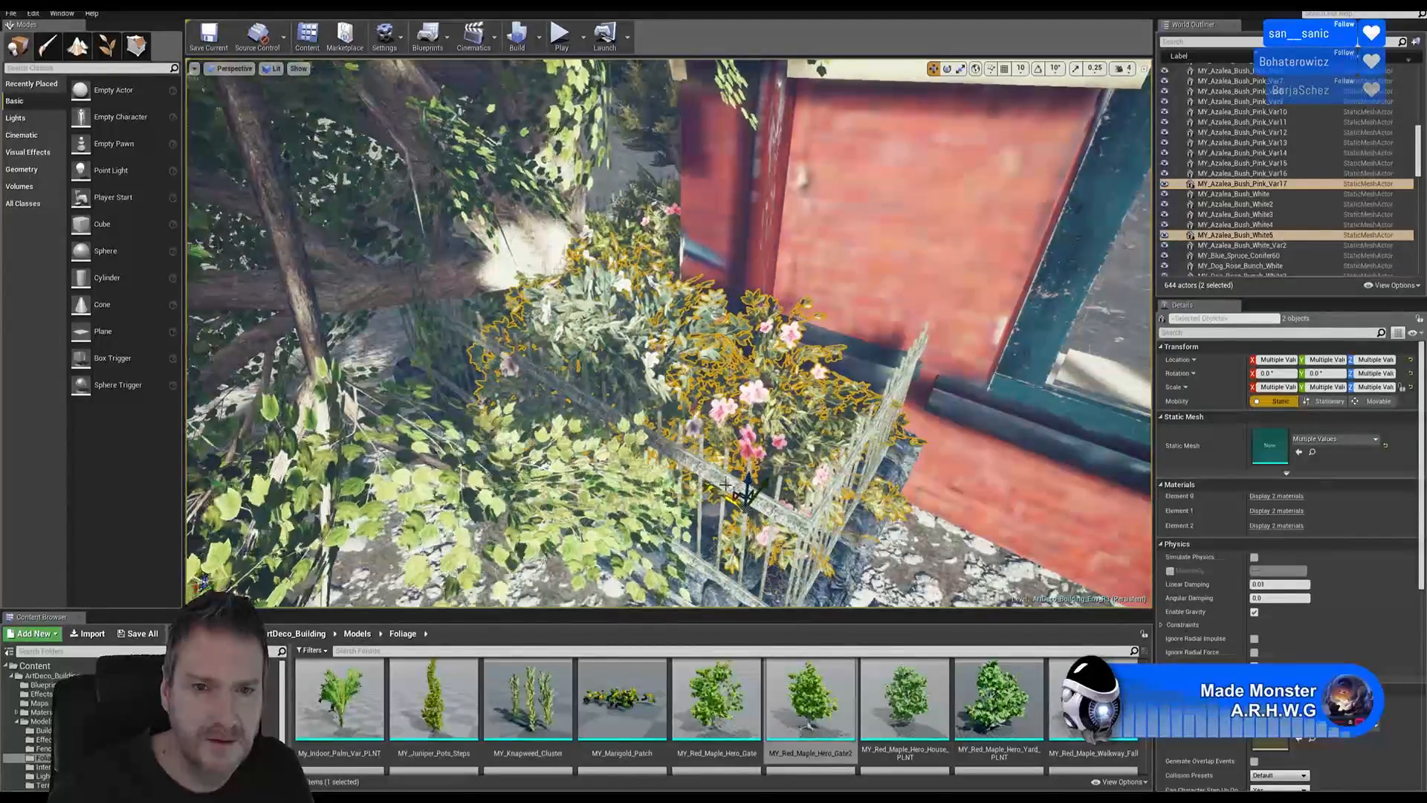
right_drag(725, 484, 793, 442)
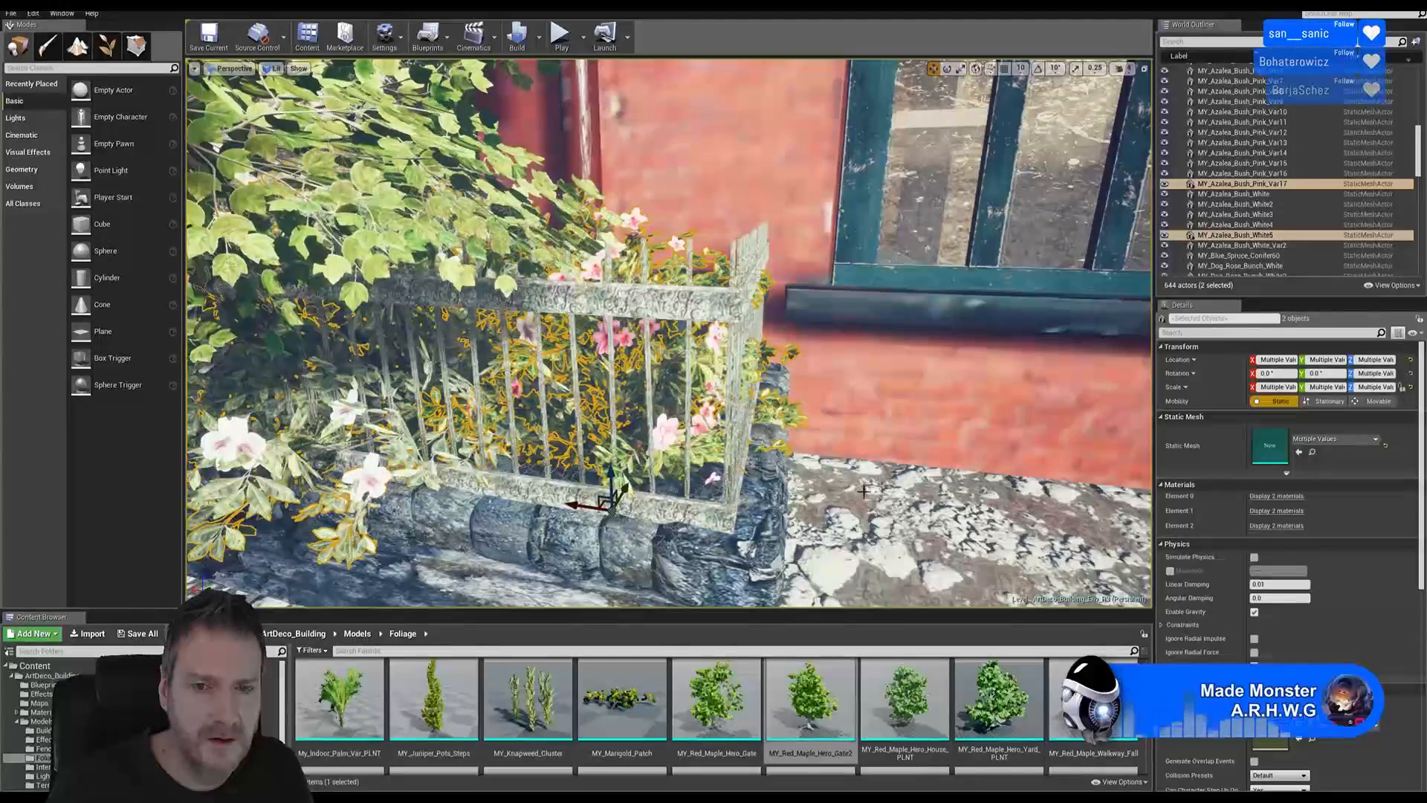
key(Escape)
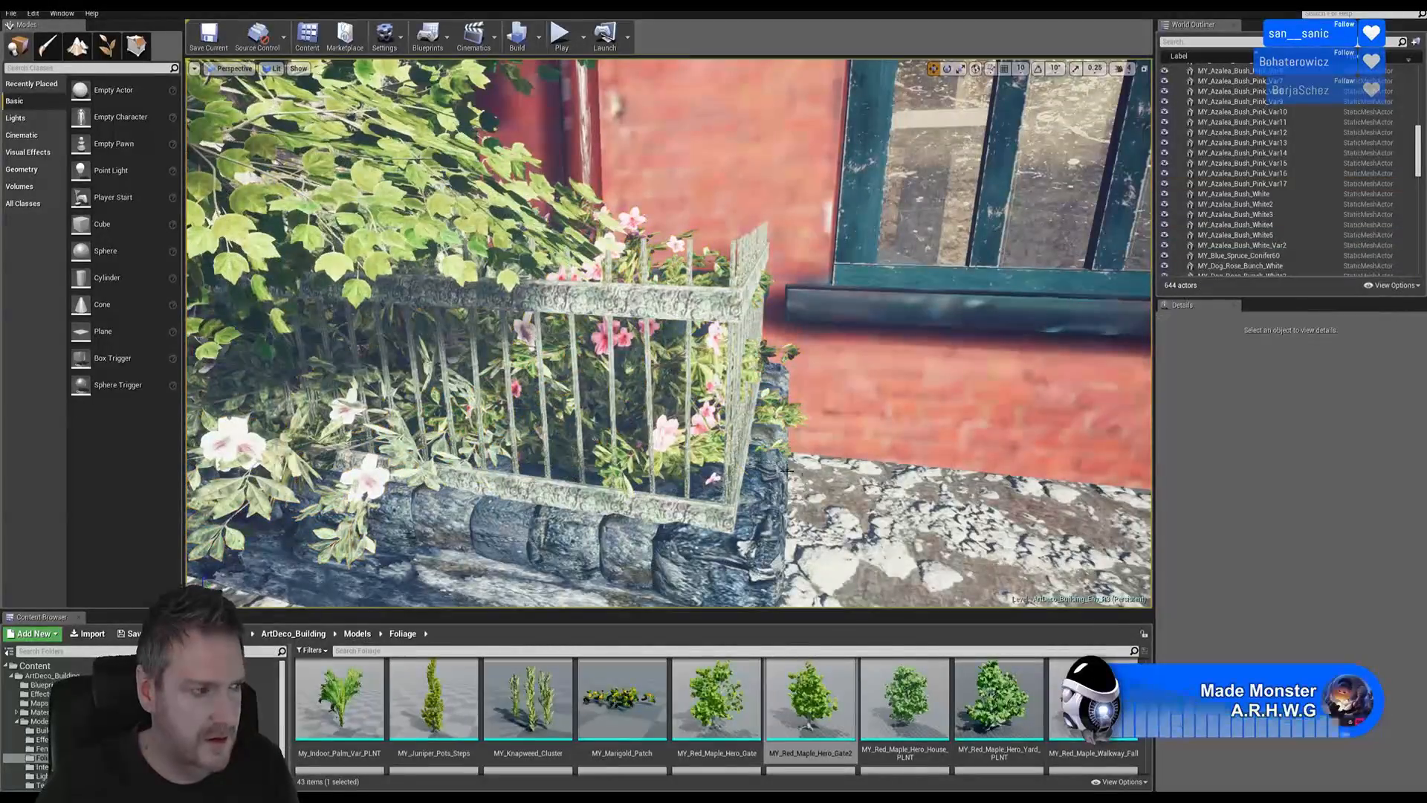
- Move the white azalea that sticks out past the fence back inside the planter
mouse_move(626, 460)
right_down()
mouse_move(573, 446)
mouse_move(626, 459)
right_up()
click(628, 464)
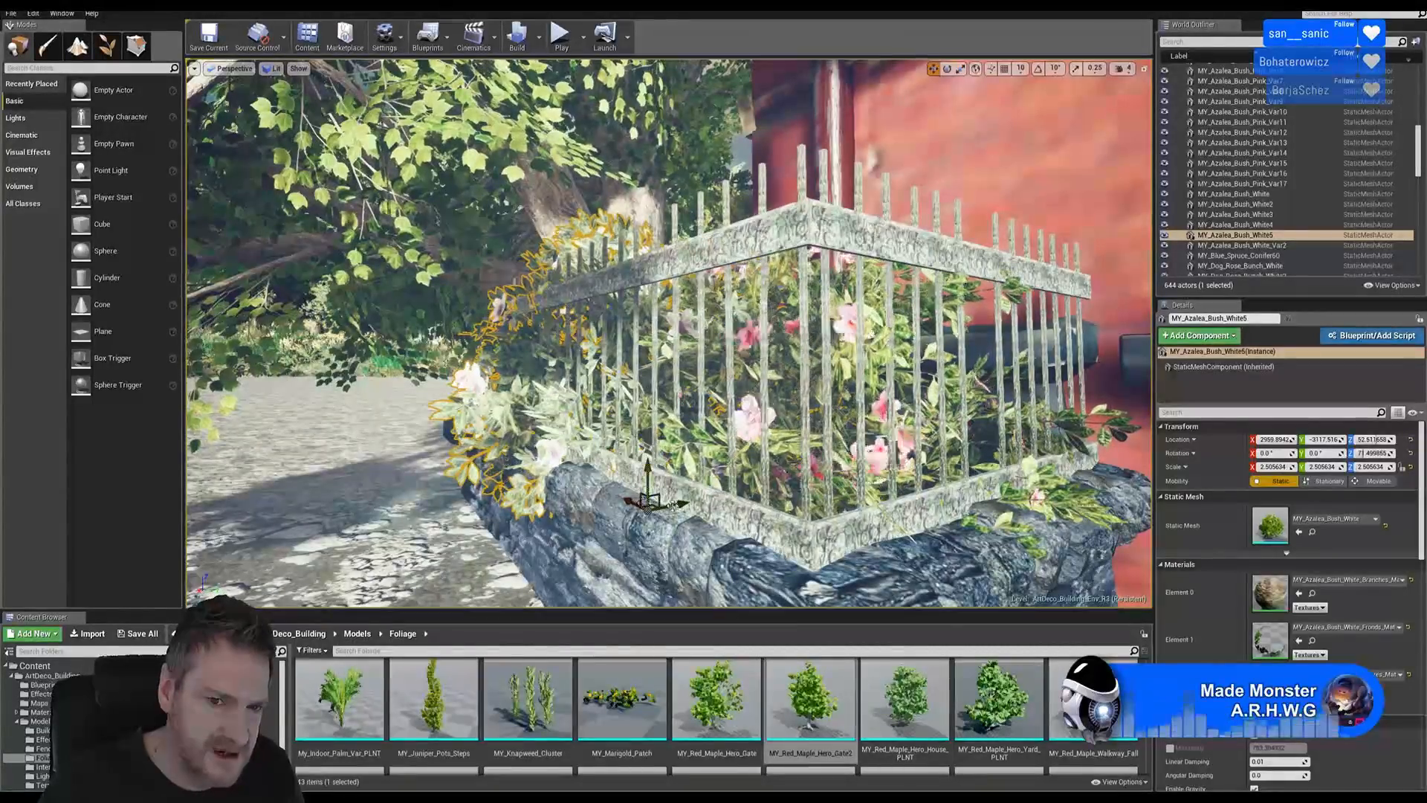
drag(678, 504, 722, 487)
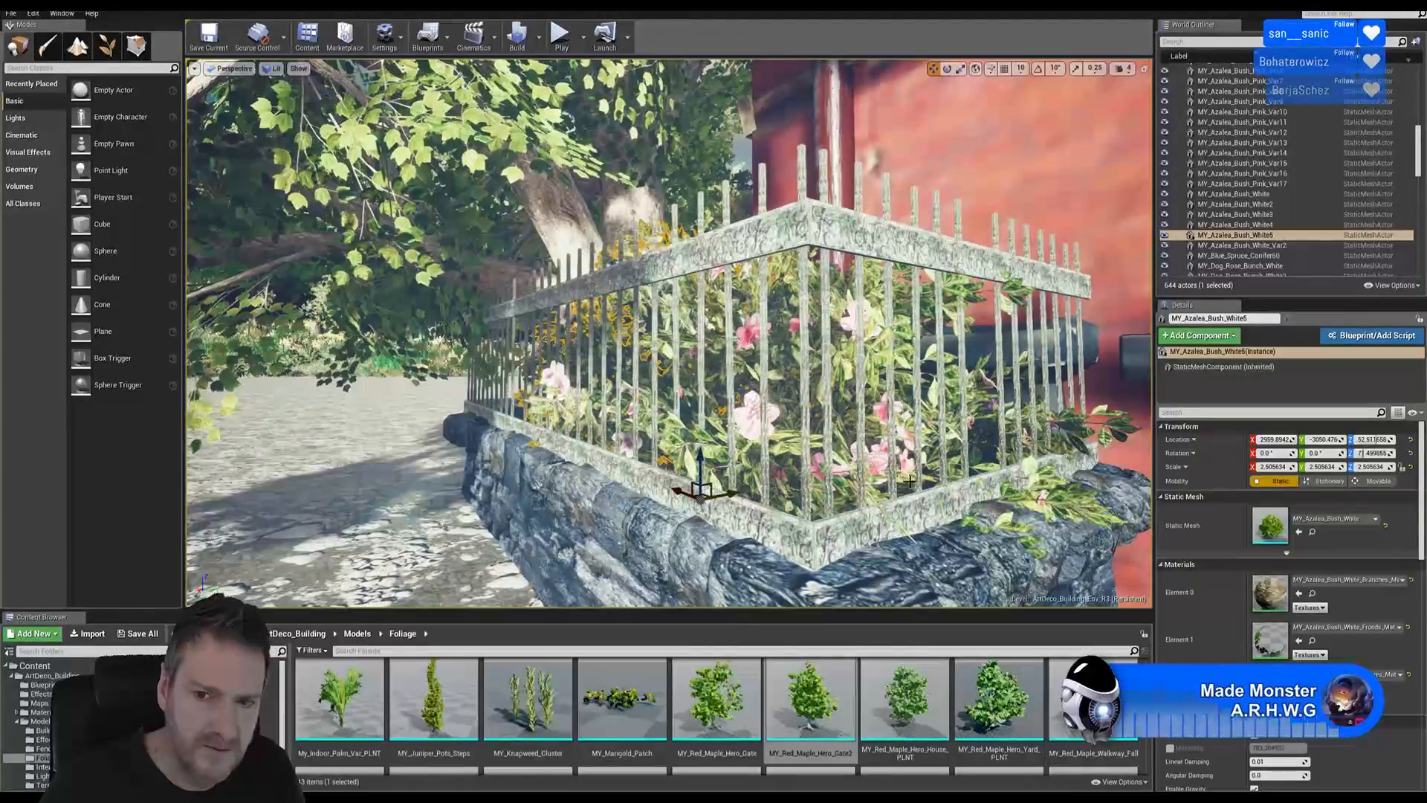
- Reposition the pink azalea at the planter's corner so it sits inside the fence, and clear the selection
right_drag(910, 482, 833, 296)
click(794, 283)
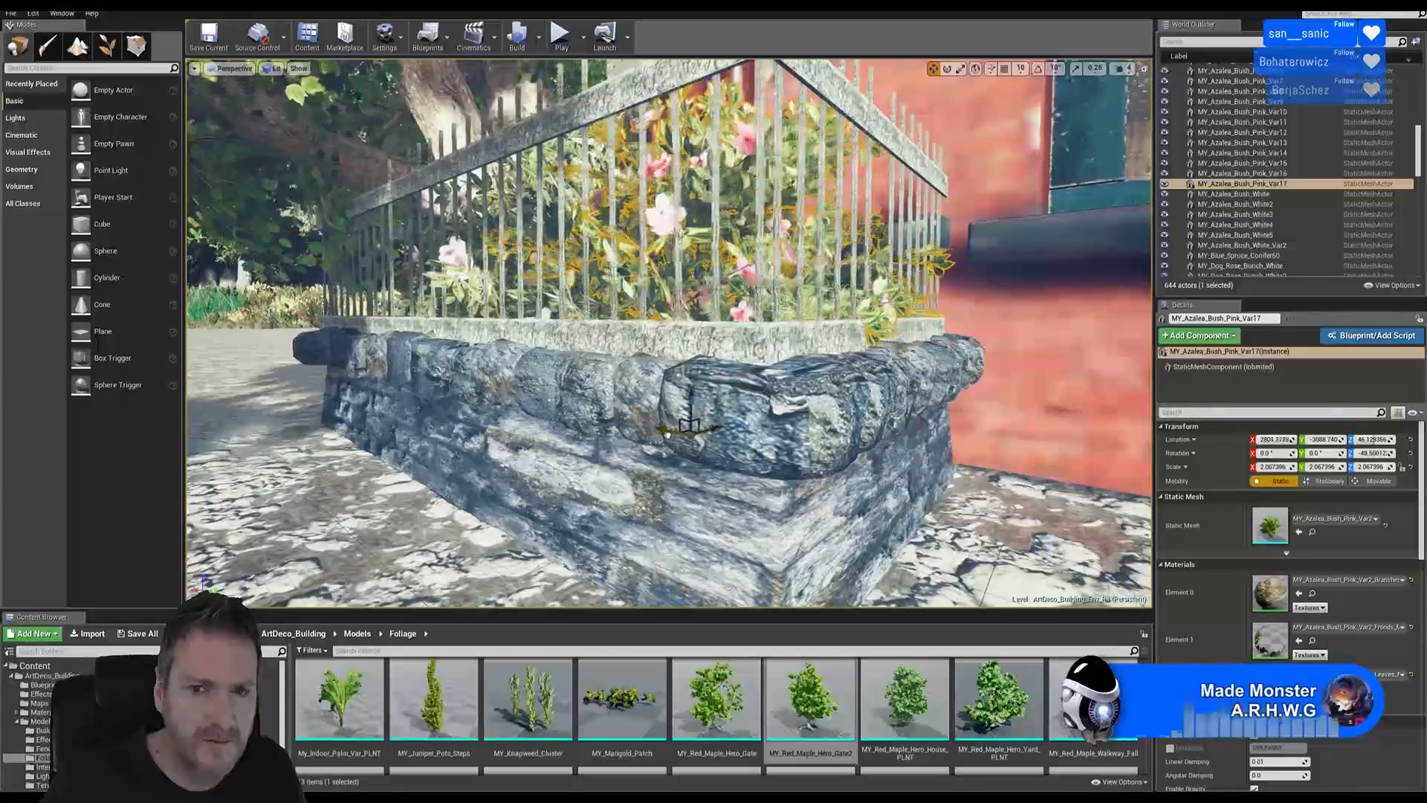
right_drag(685, 425, 710, 439)
drag(718, 503, 733, 505)
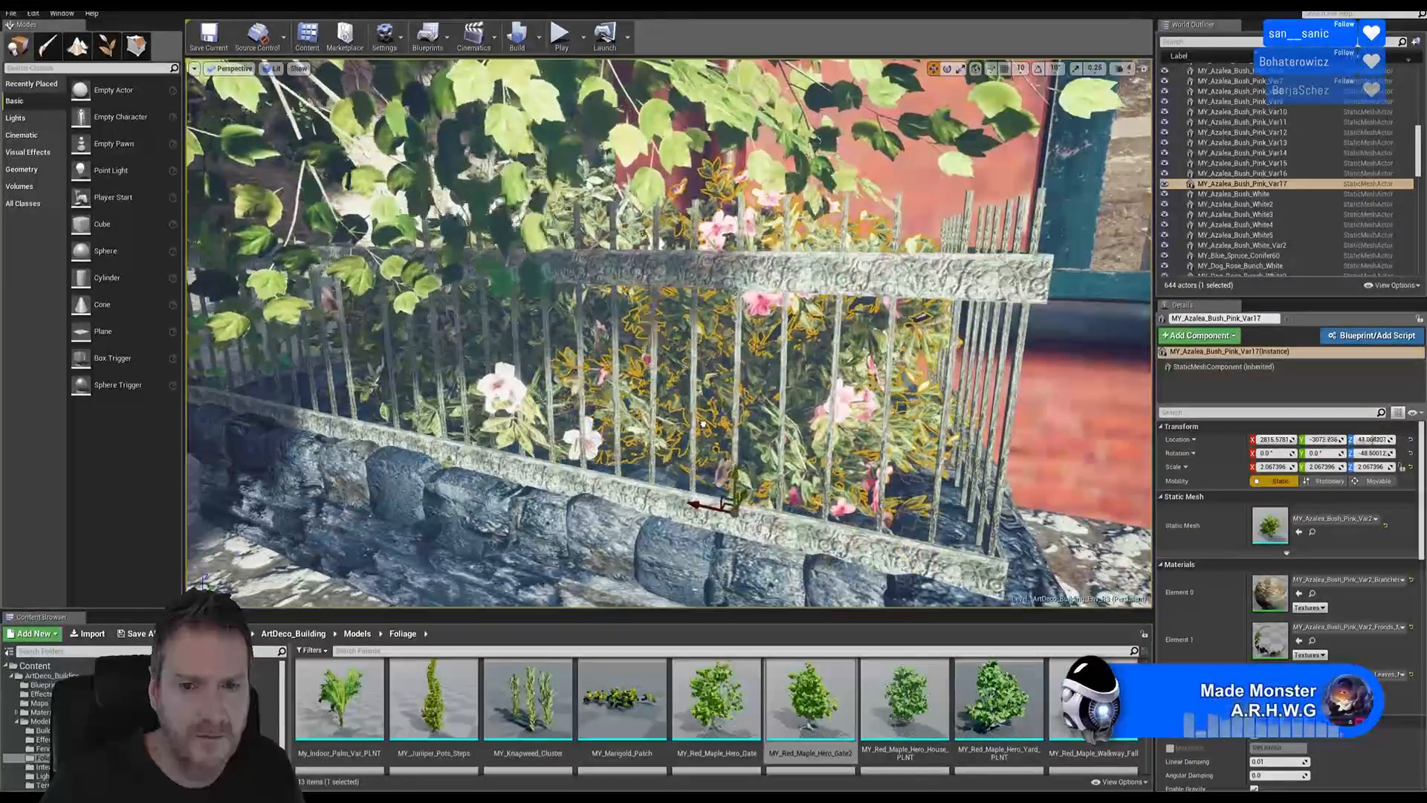
key(Escape)
- Look around the building's front and side planters to compare the finished planting with the sparse ones
right_drag(696, 422, 759, 471)
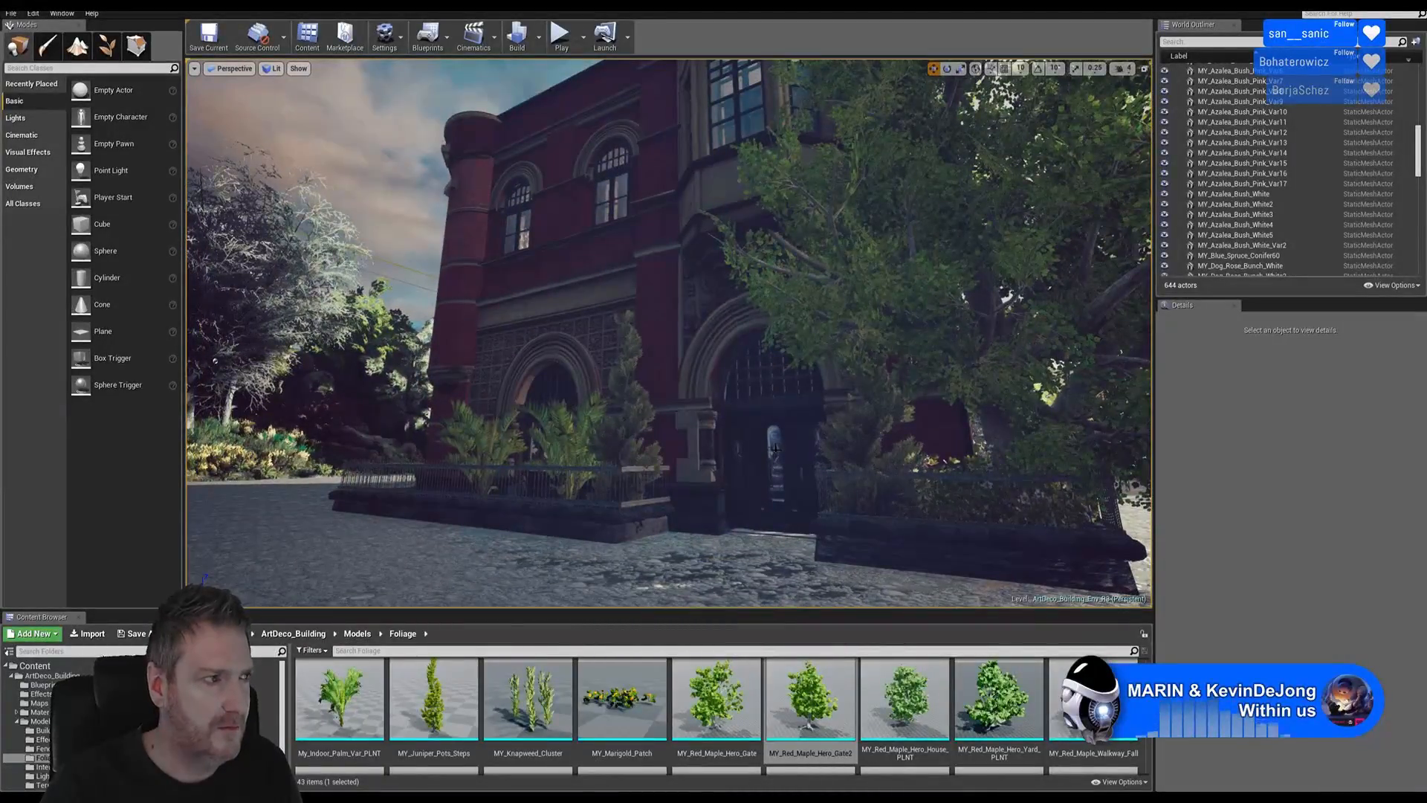
right_drag(730, 436, 800, 431)
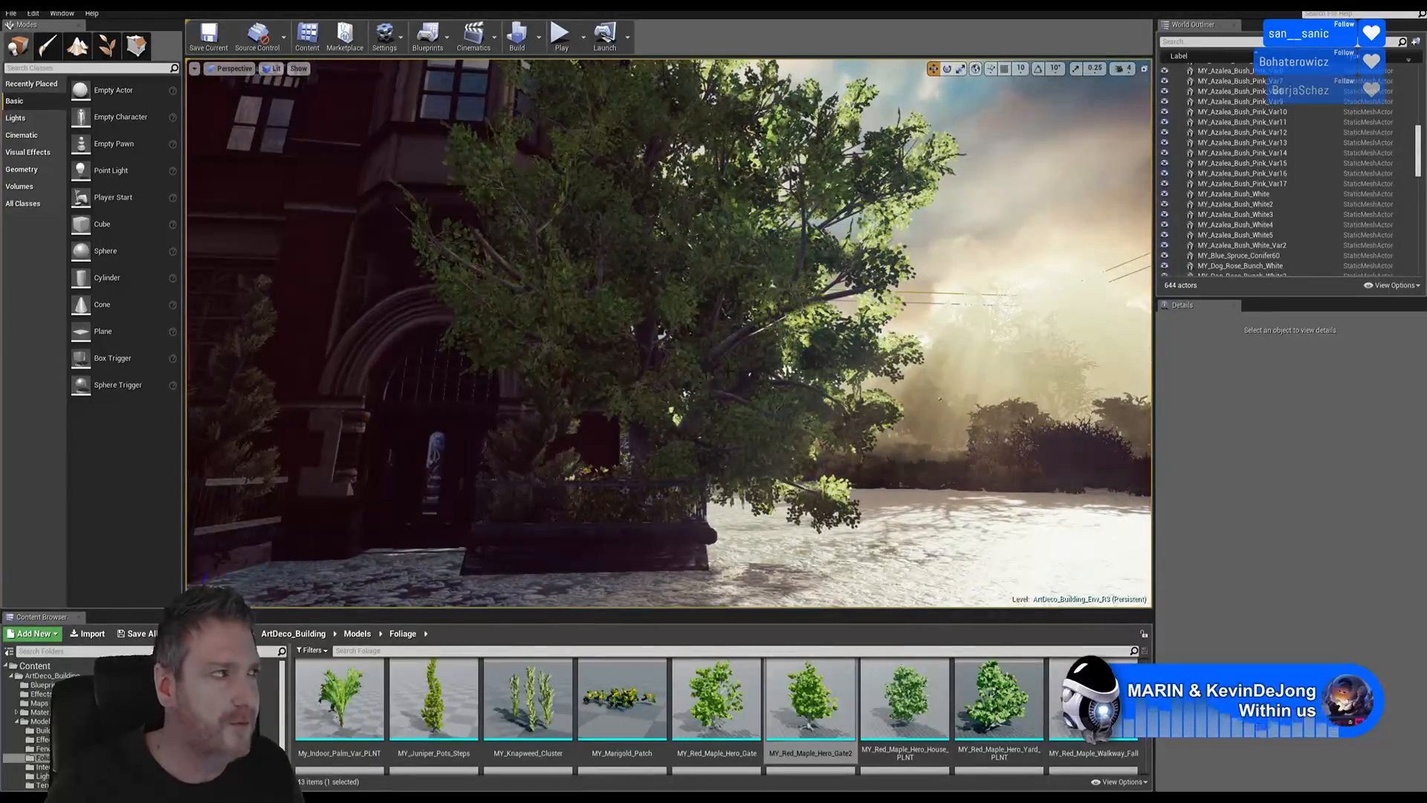
right_drag(800, 431, 788, 405)
right_drag(669, 334, 446, 334)
right_drag(669, 335, 714, 268)
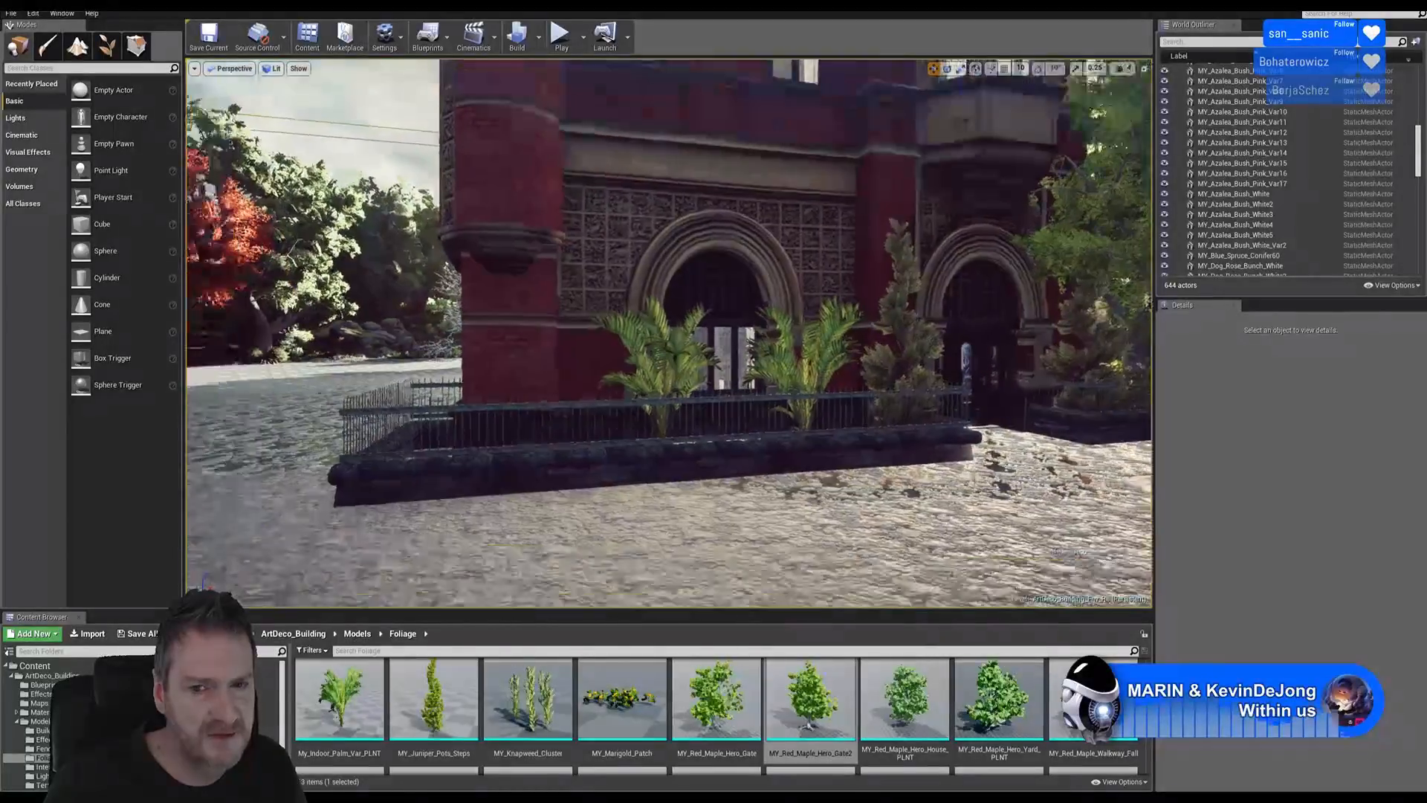
right_drag(669, 334, 729, 334)
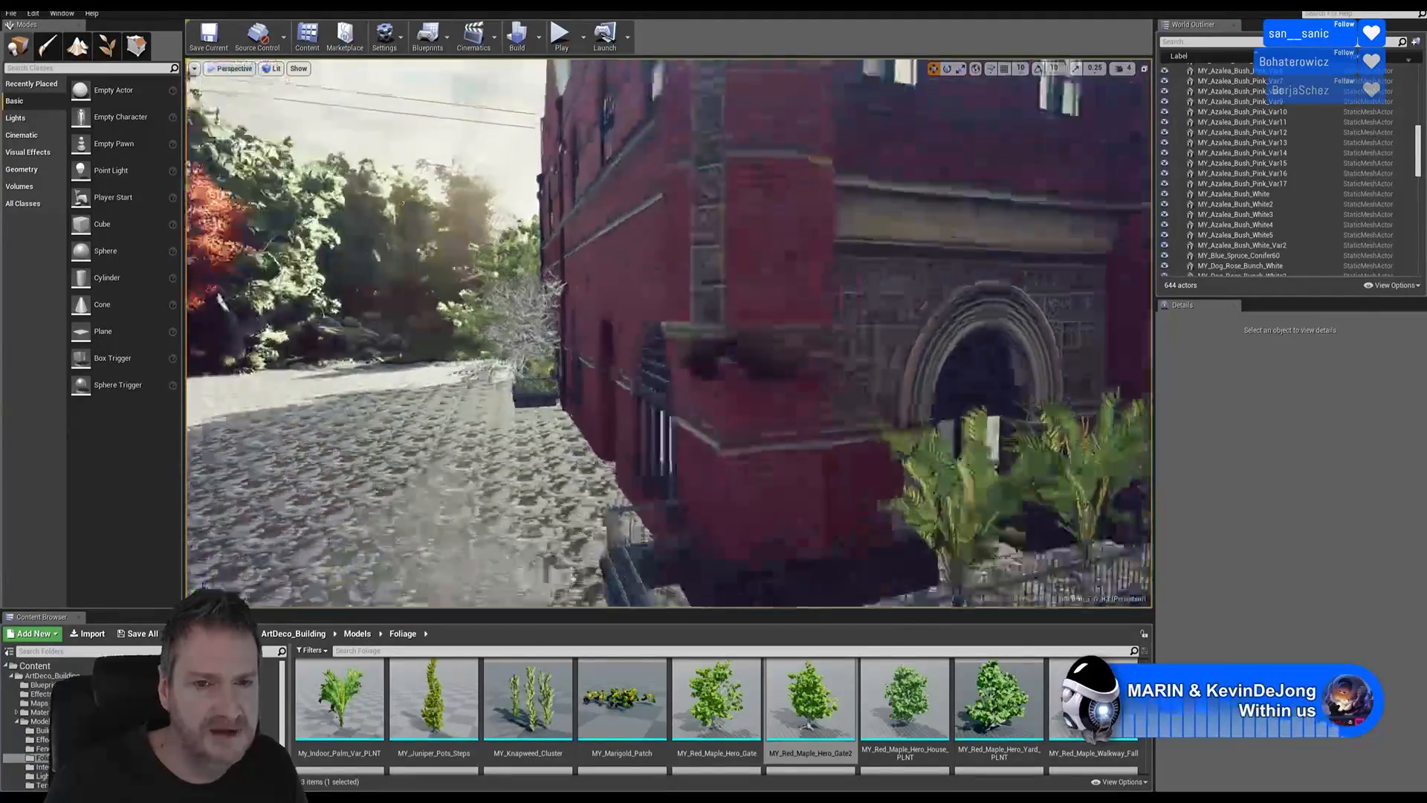
right_drag(669, 335, 818, 338)
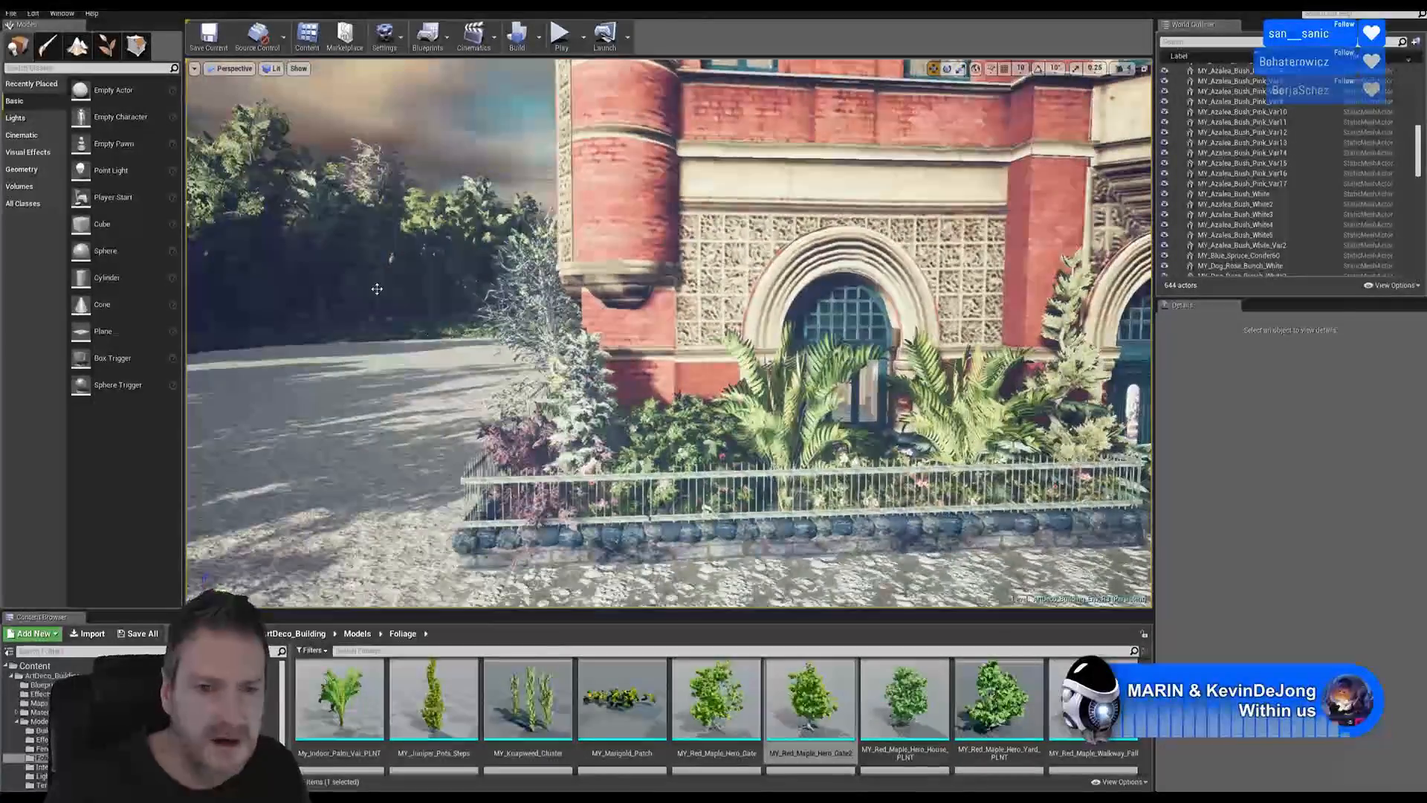
- Duplicate the black elderberry, blue spruce and white-flowered elderberry together at the corner of the finished planter
click(528, 447)
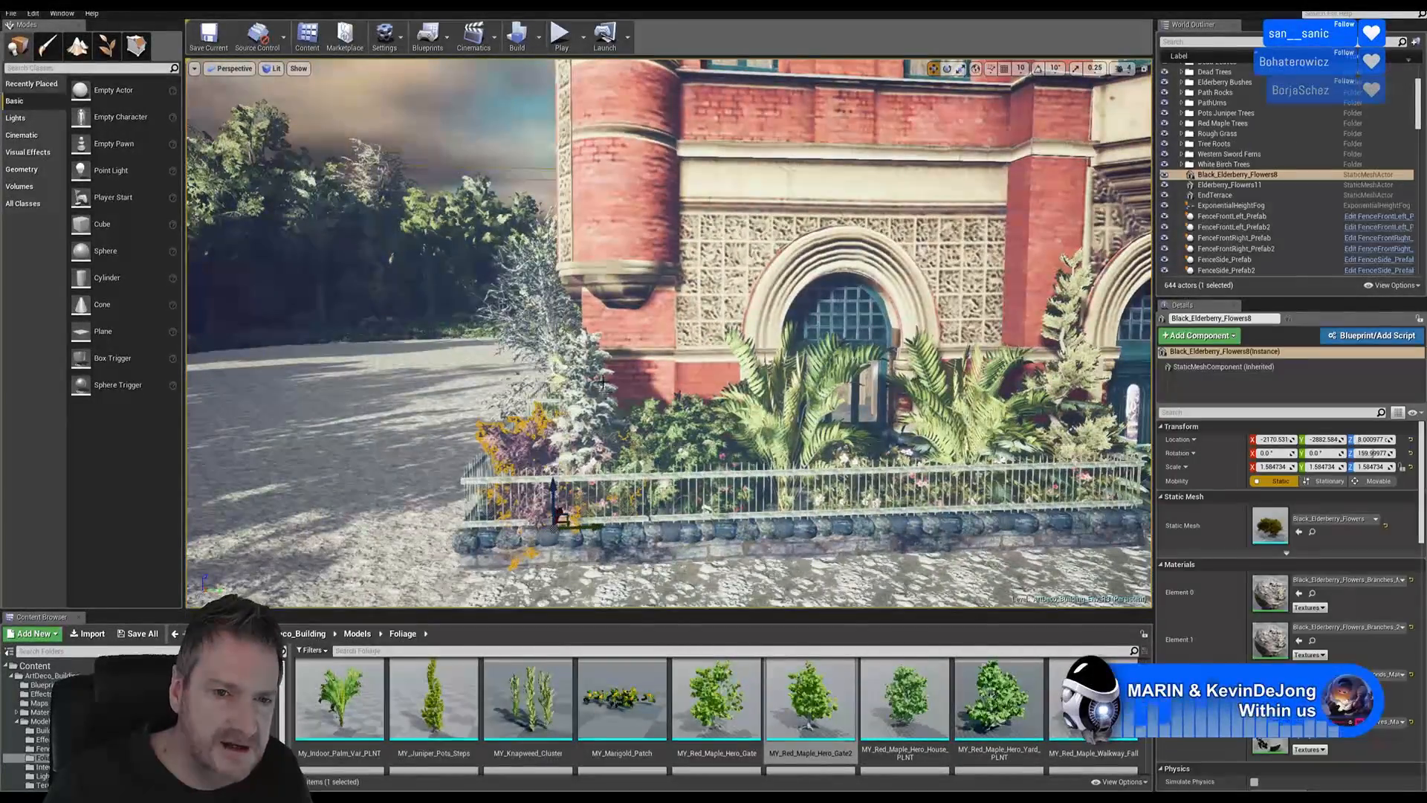
ctrl+click(588, 404)
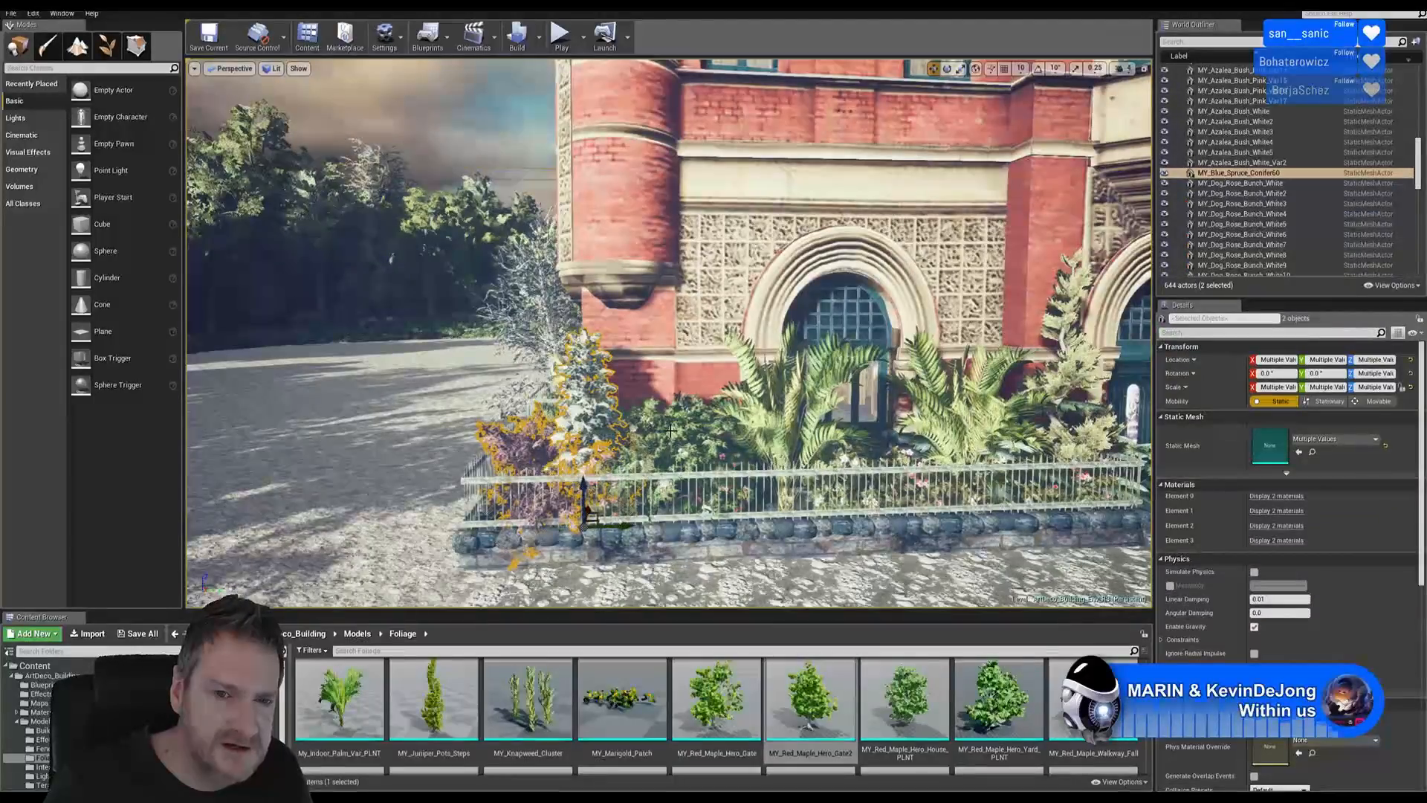
ctrl+click(585, 412)
right_click(587, 411)
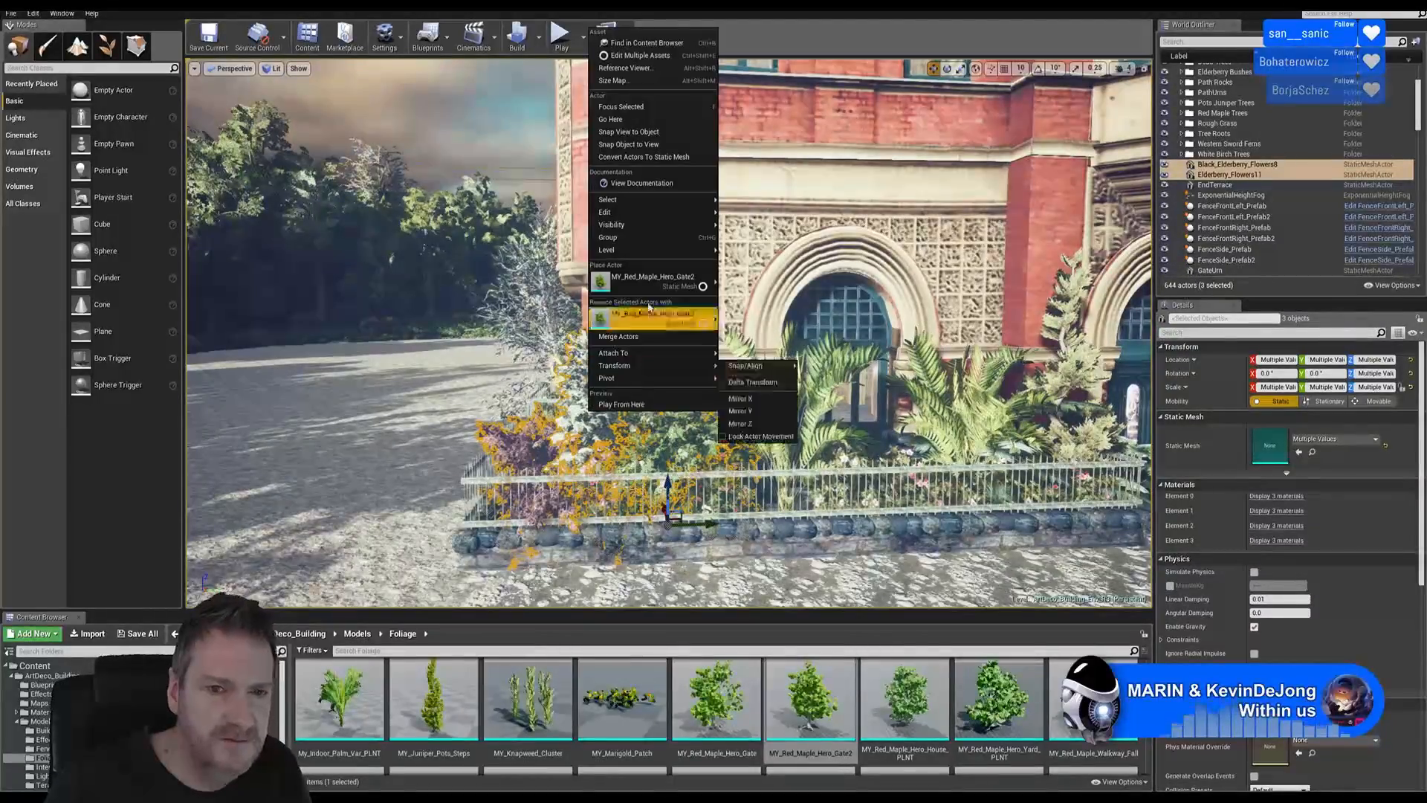
click(760, 265)
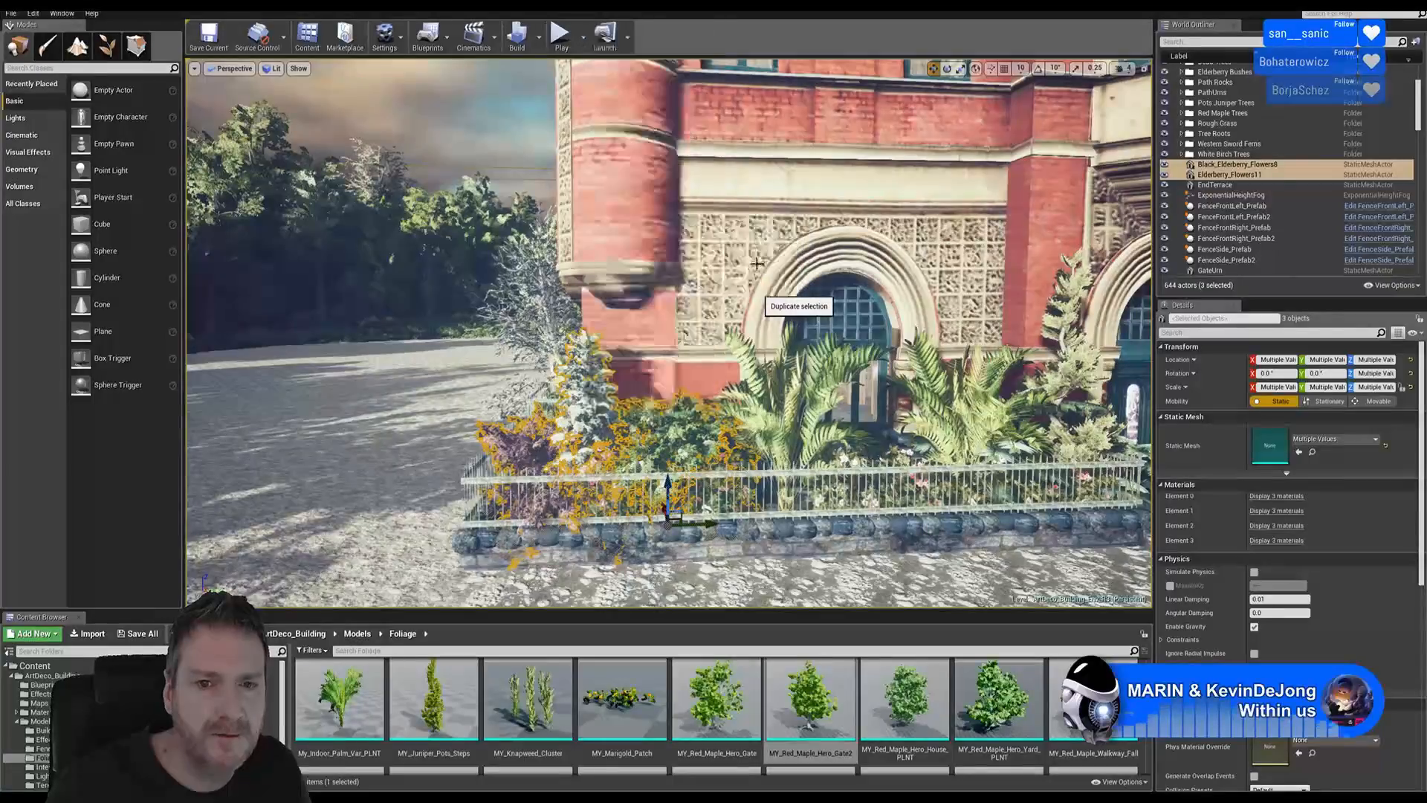
- Move the duplicated elderberry and spruce group away from its planter toward the opposite side of the building
right_drag(760, 265, 817, 271)
mouse_move(757, 556)
right_down()
mouse_move(721, 552)
mouse_move(757, 556)
right_up()
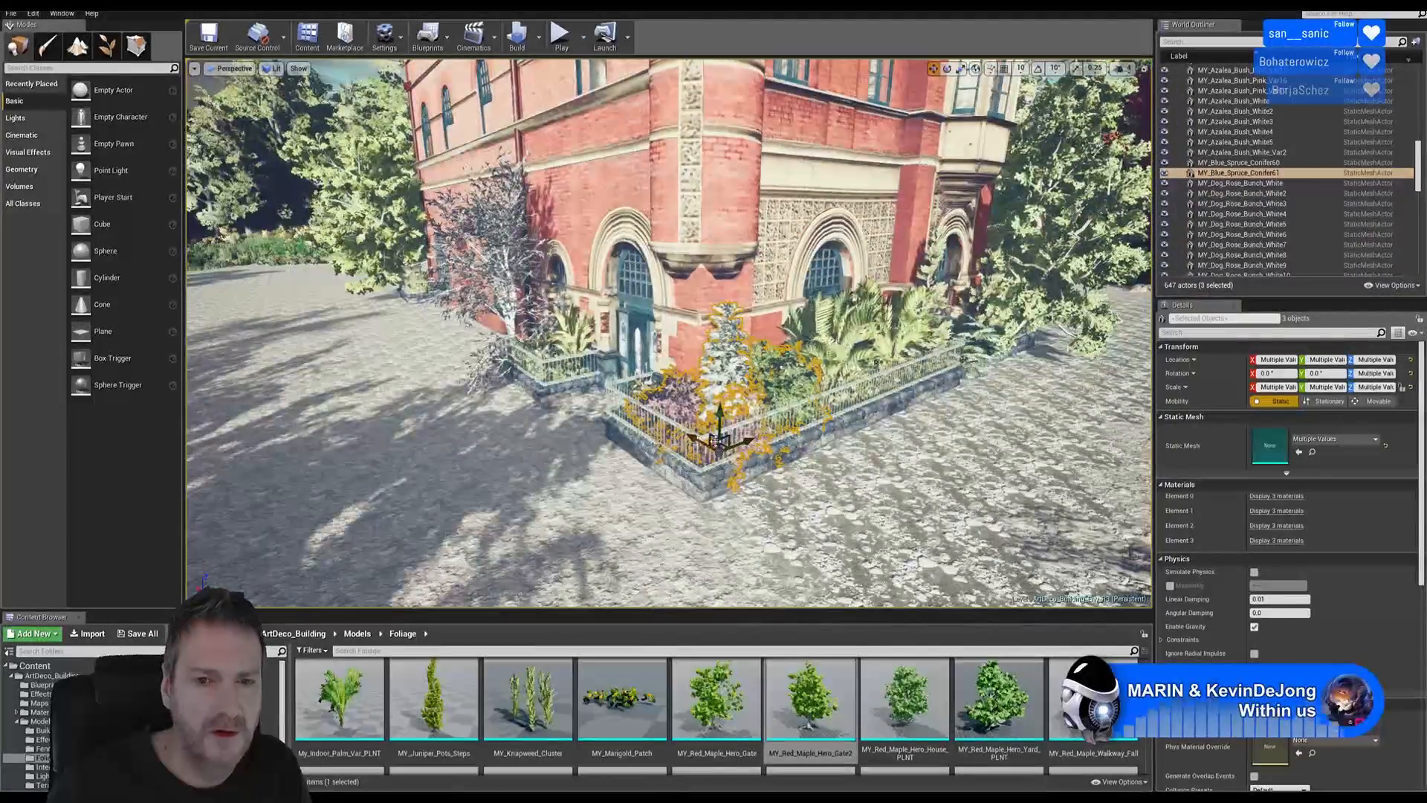
drag(715, 441, 703, 433)
drag(441, 347, 463, 355)
drag(668, 430, 407, 287)
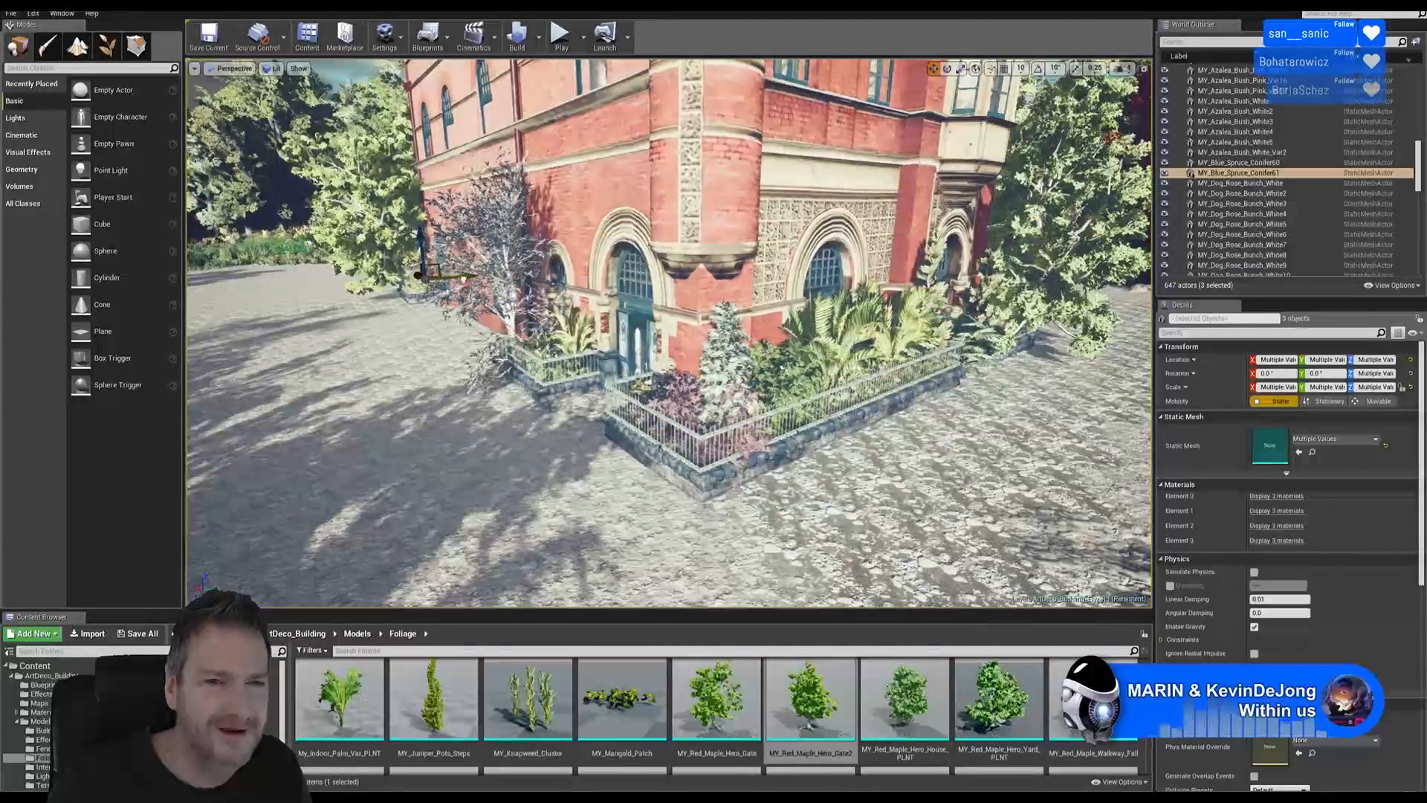
- Rotate the copied elderberry and spruce group around the vertical axis and move it into the sparse planter's outer corner
right_drag(625, 246, 583, 432)
key(w)
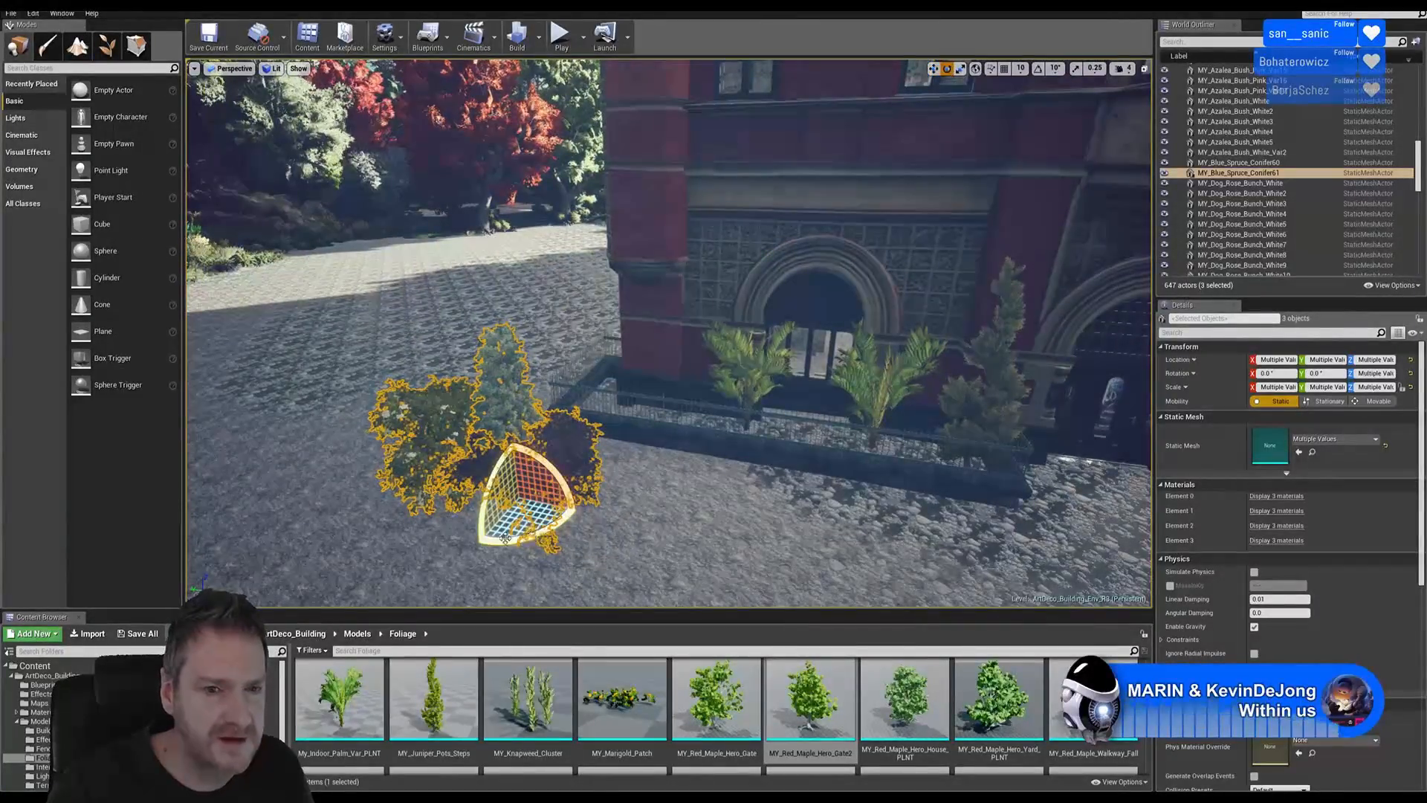
drag(506, 537, 481, 540)
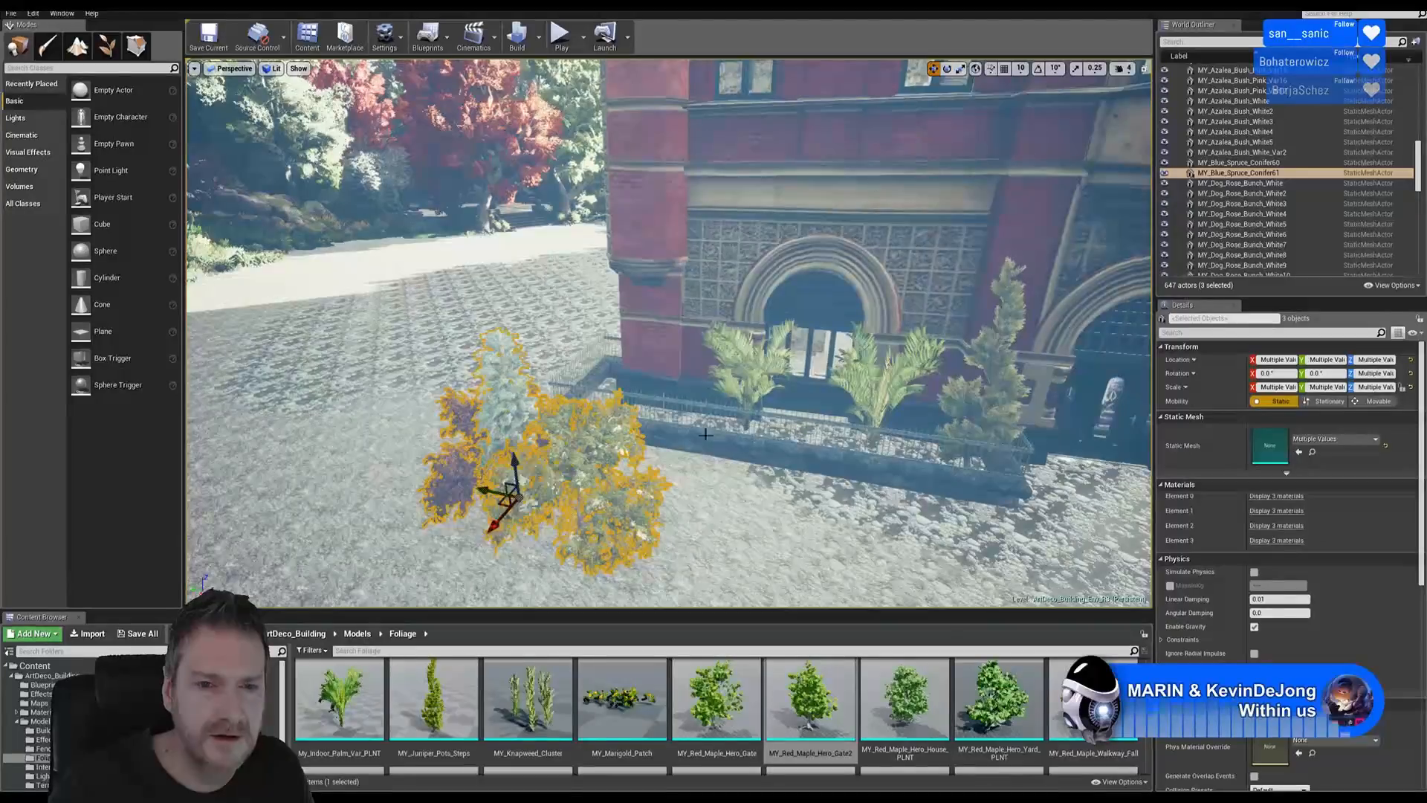
drag(496, 531, 511, 505)
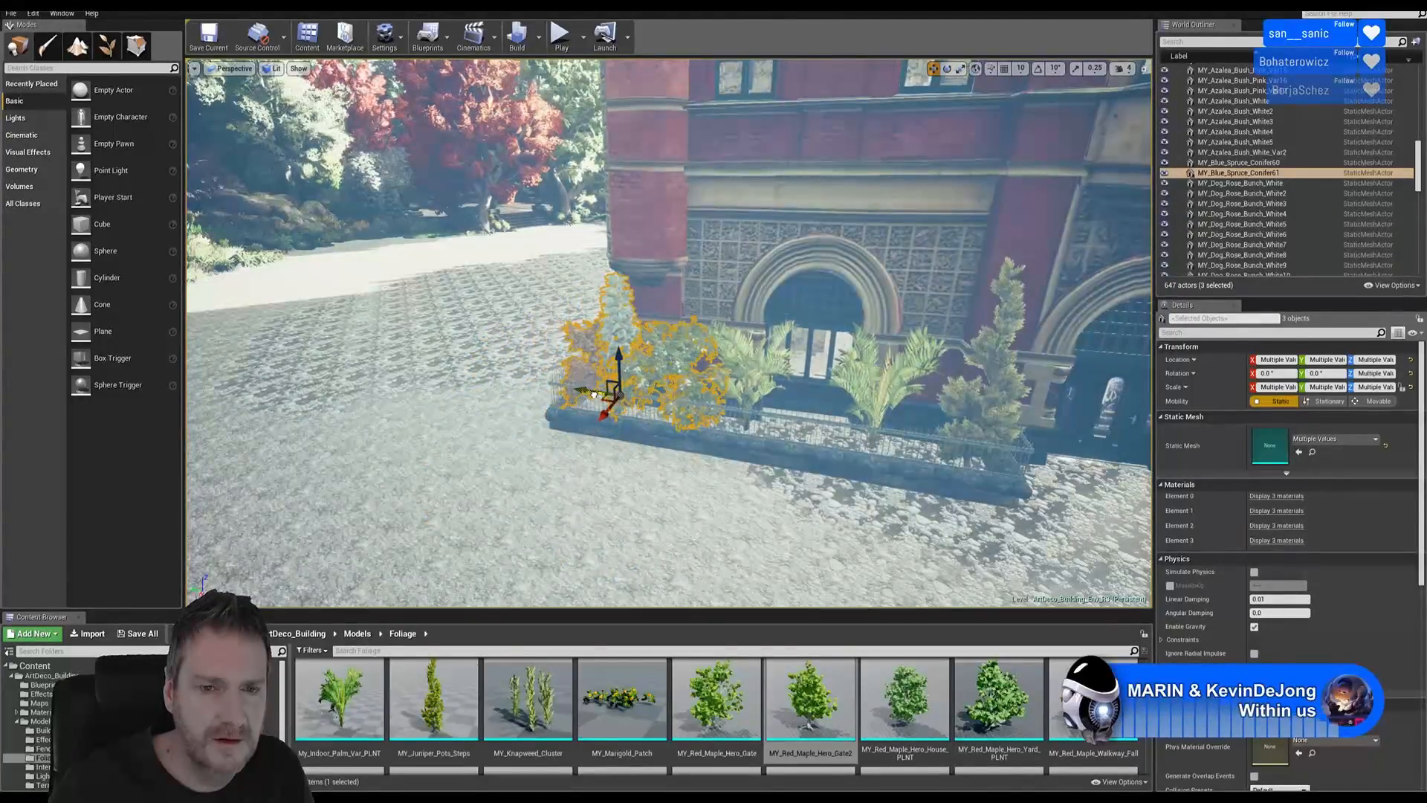
- Fine-position the copied elderberry and spruce group inside the planter's fence corner, and clear the selection
right_drag(669, 335, 571, 408)
scroll(571, 316, up, 3)
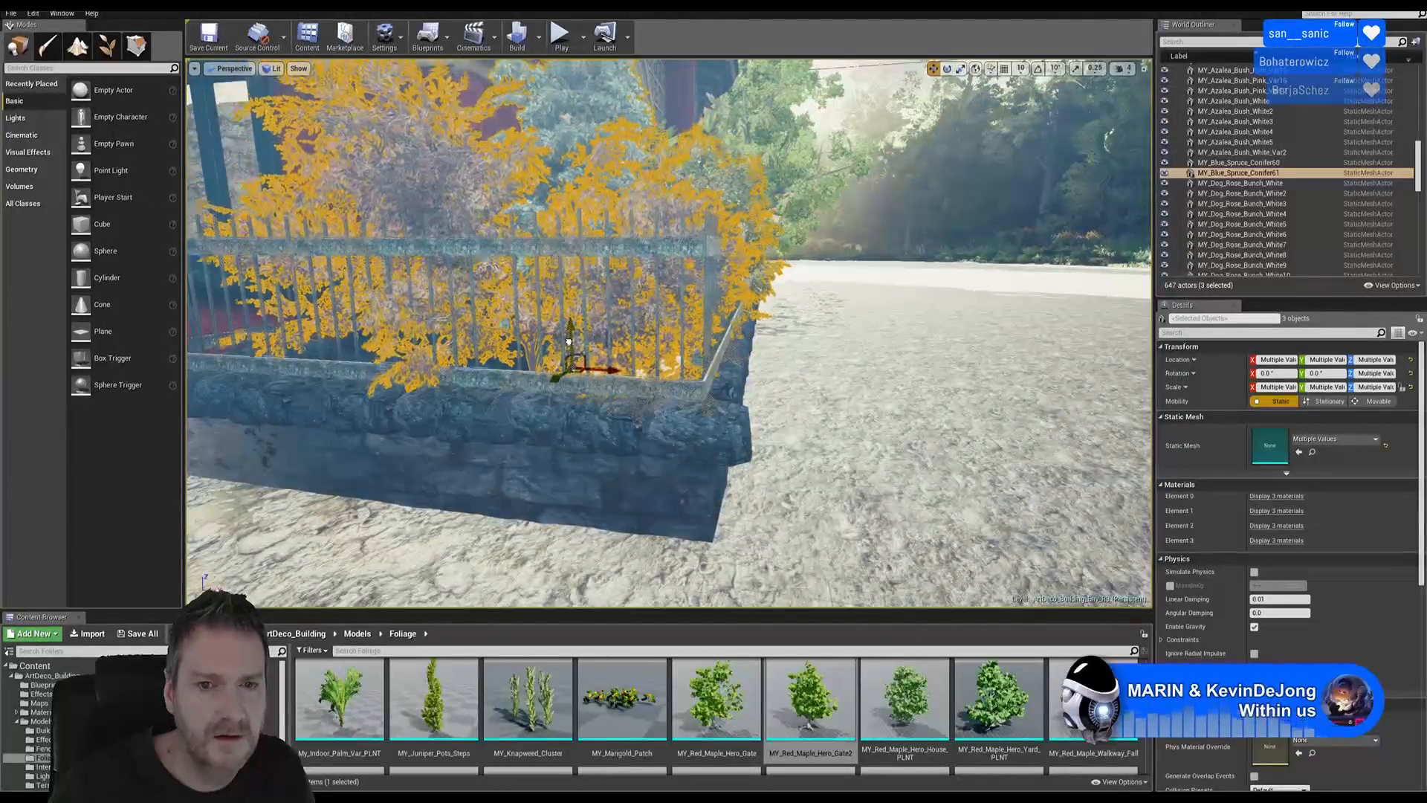
alt+drag(573, 368, 189, 192)
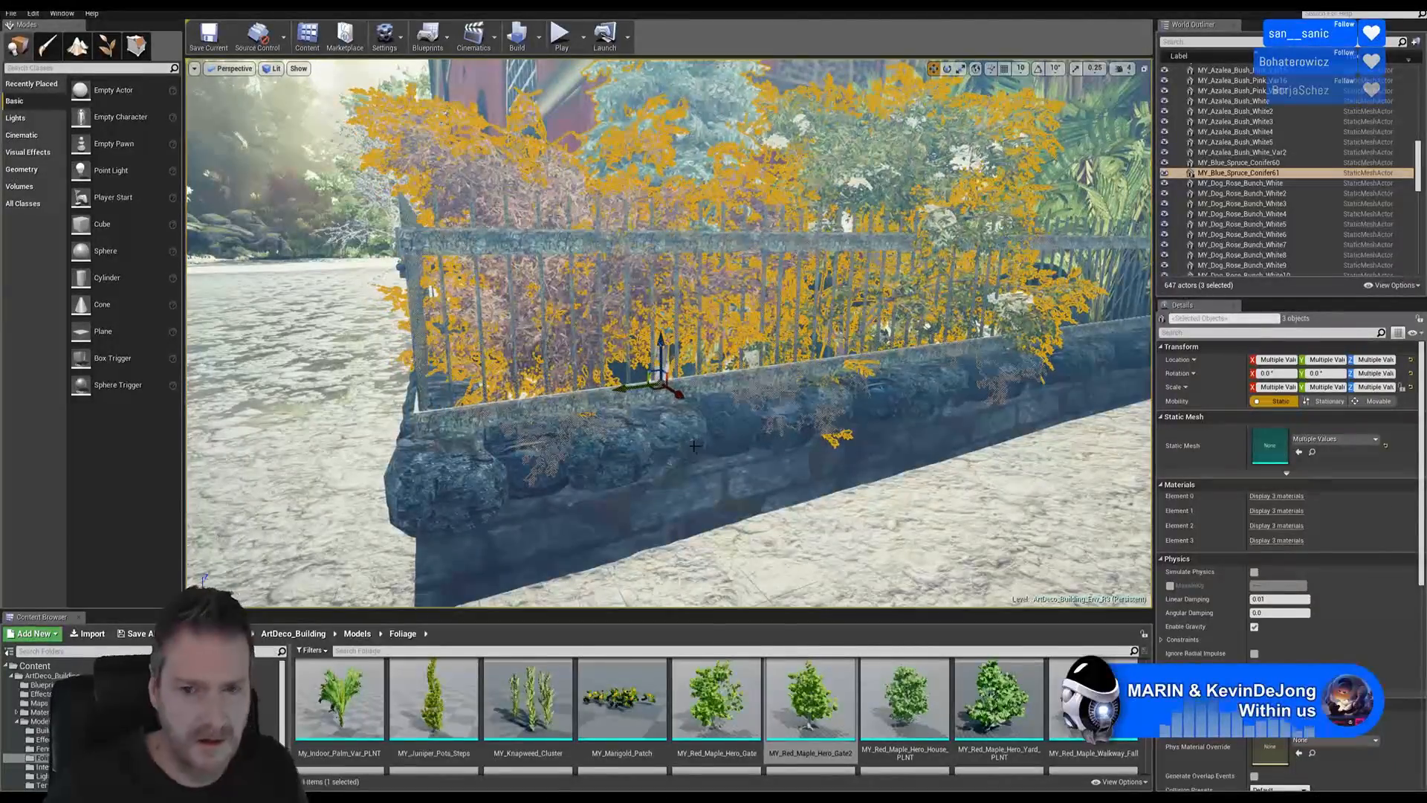
key(Escape)
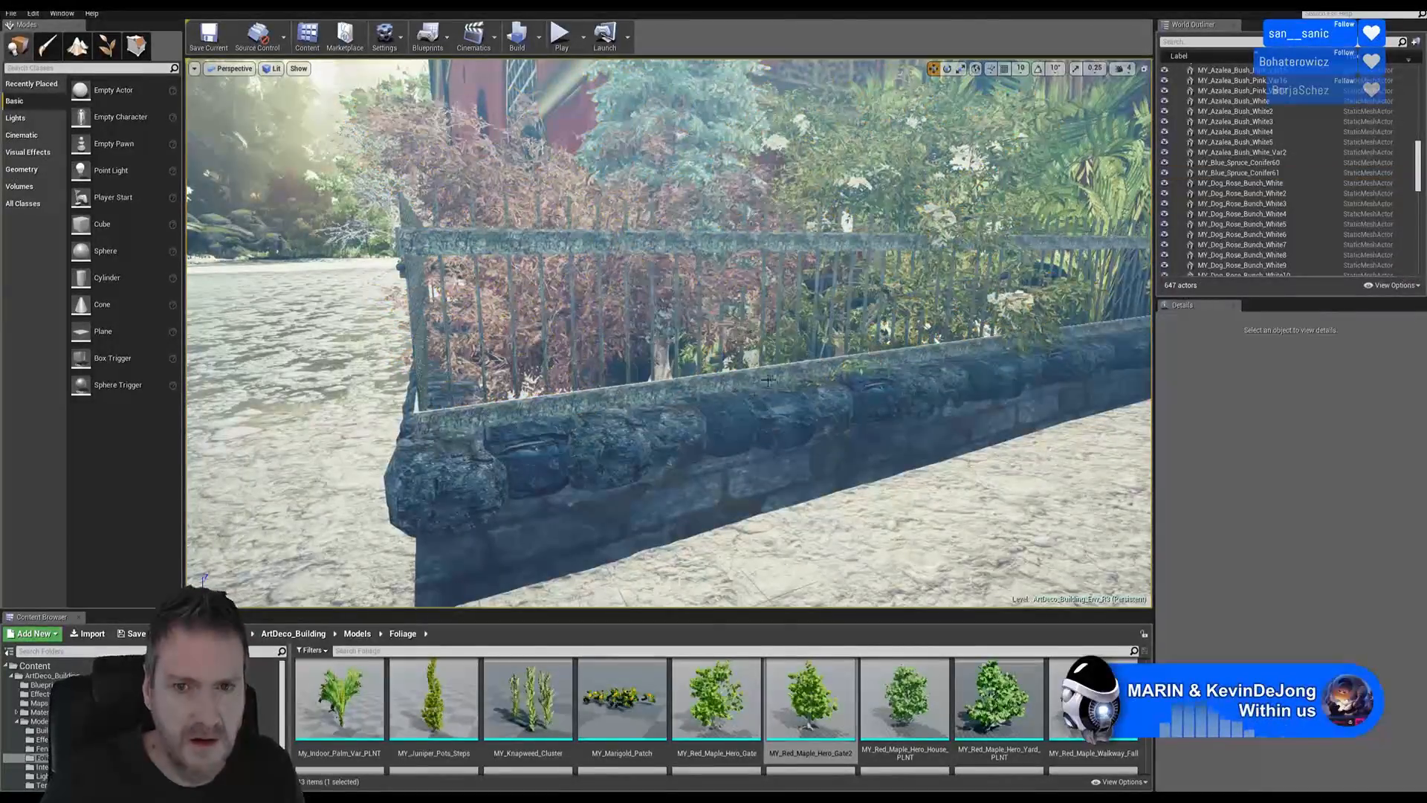
- Shift the copied white-flowered elderberry back from the fence toward the building wall, leaving nothing selected
click(868, 368)
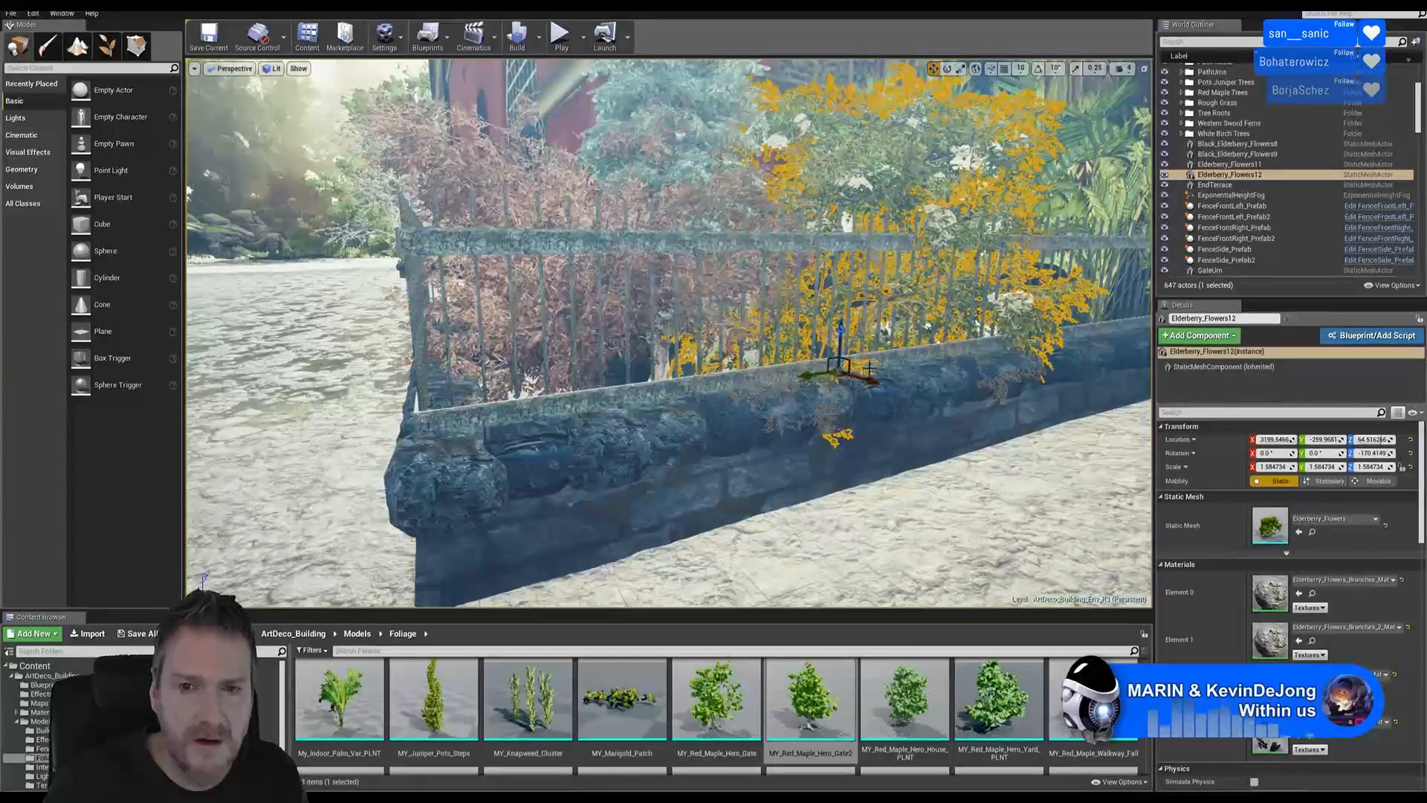
drag(867, 377, 860, 377)
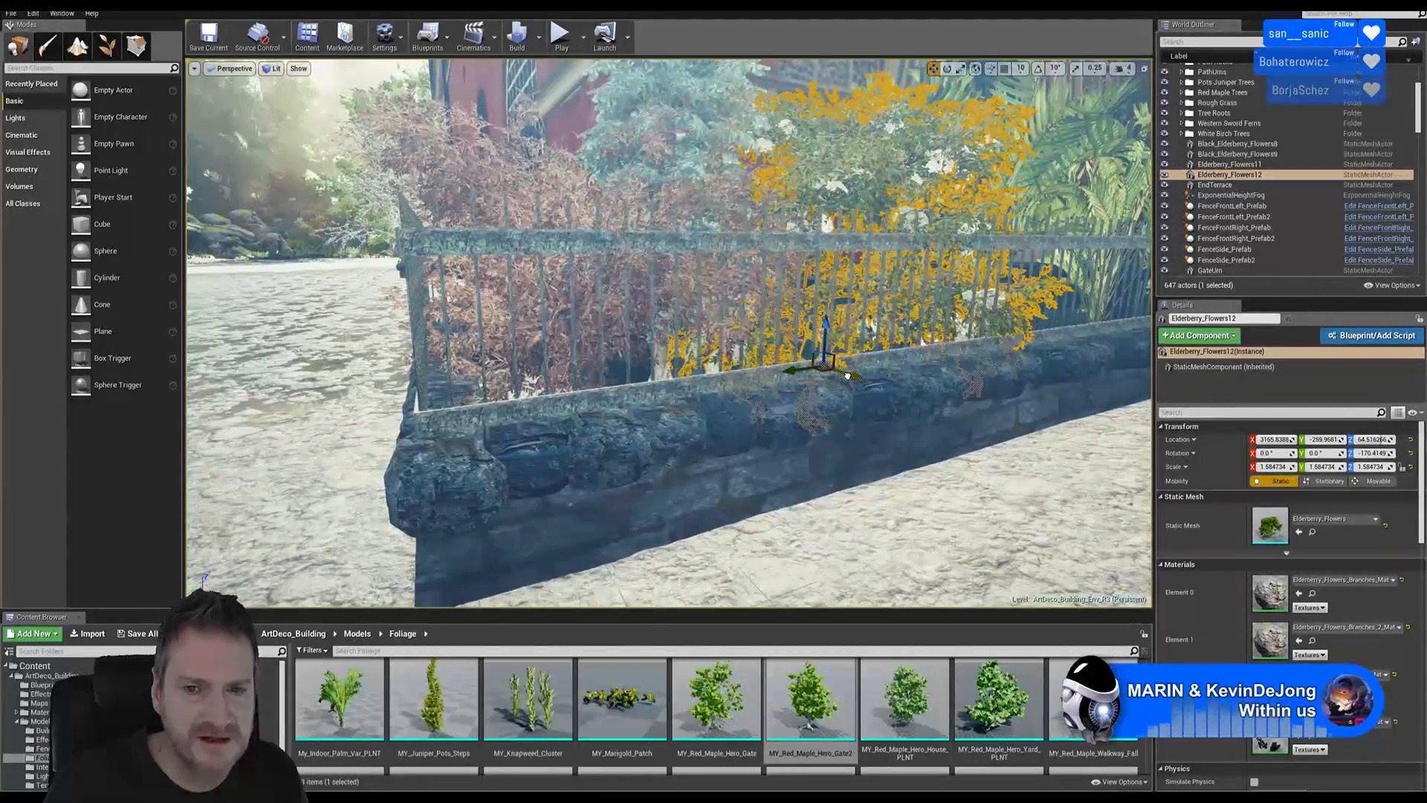
key(Escape)
- Inspect the entrance planters from both sides of the building to find plants worth copying beside the juniper
right_drag(817, 415, 892, 429)
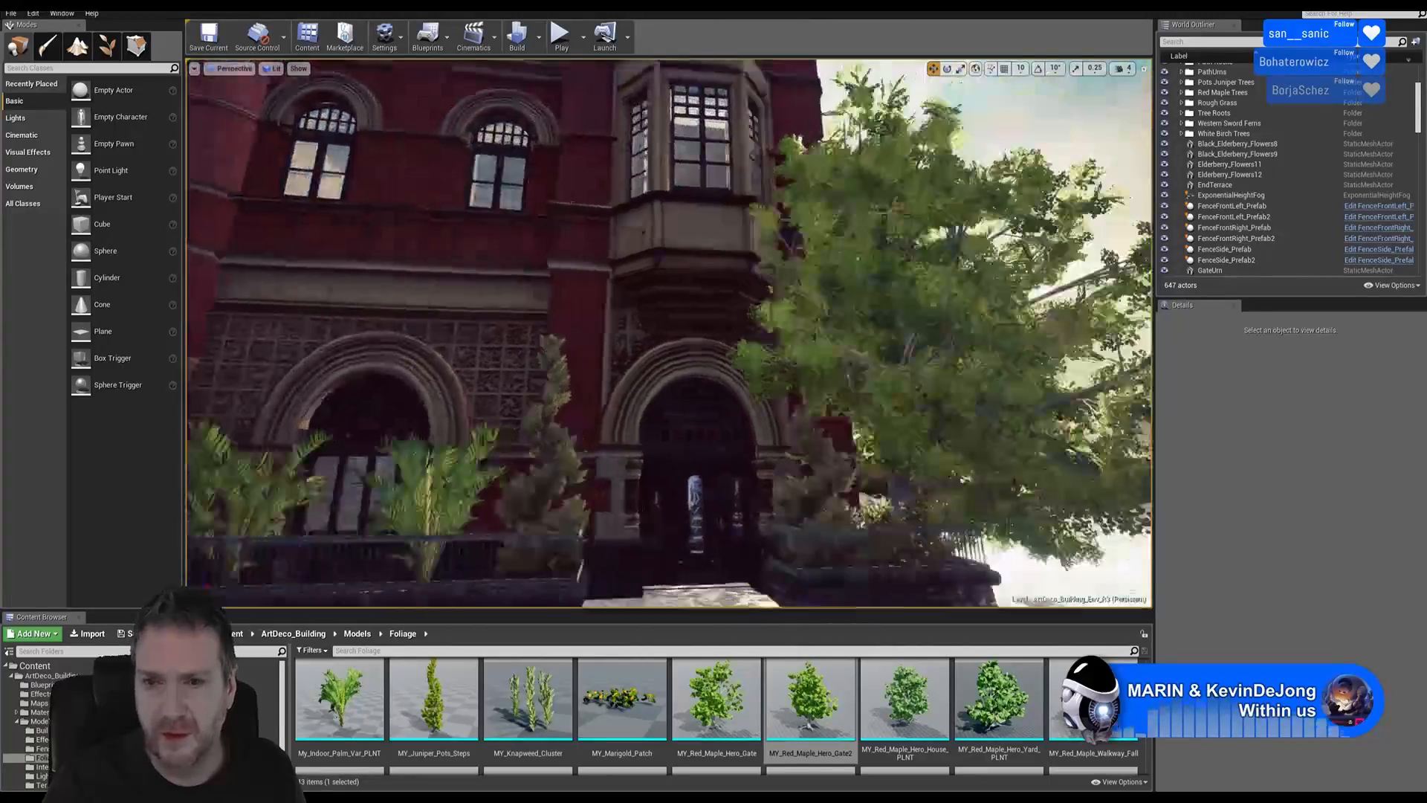
right_drag(669, 333, 877, 333)
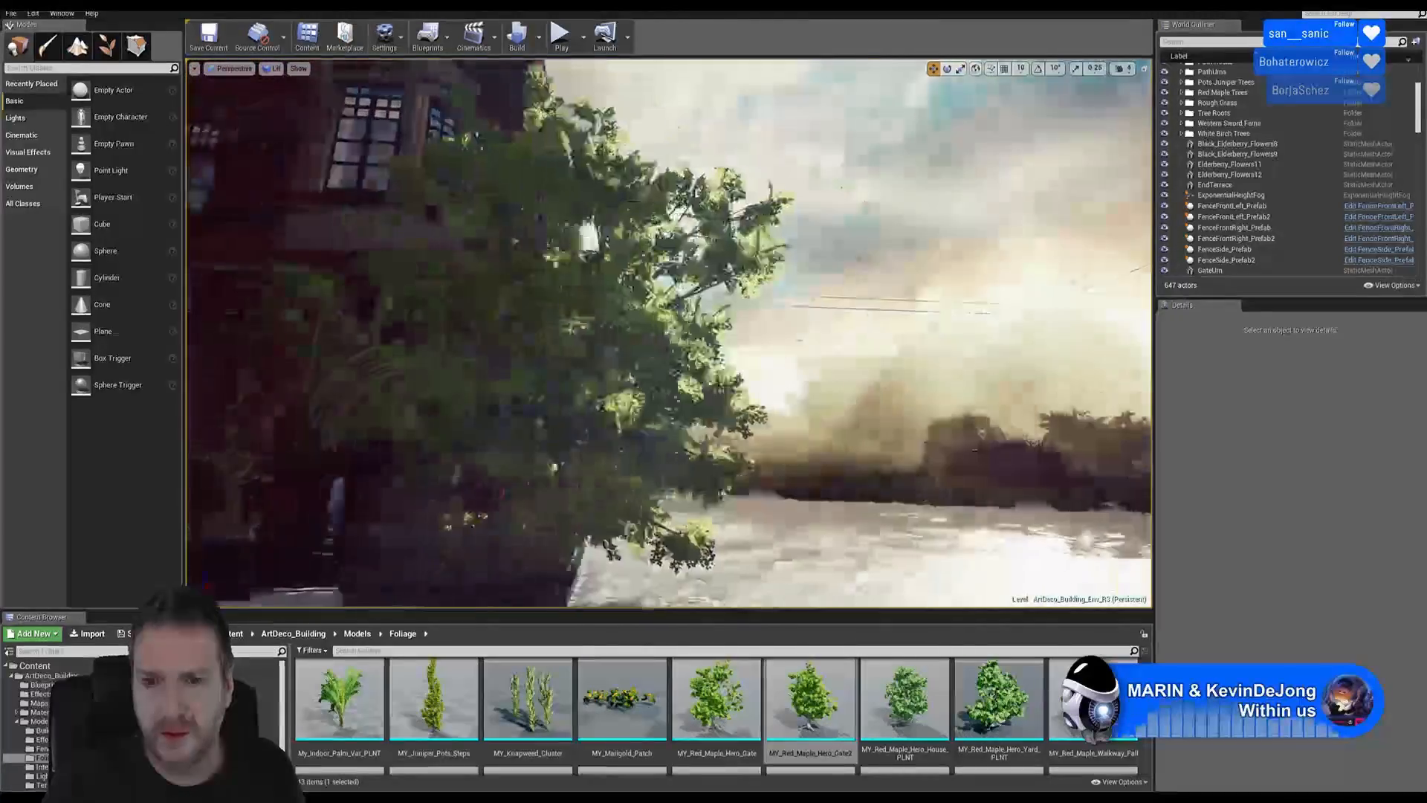
right_drag(669, 333, 618, 333)
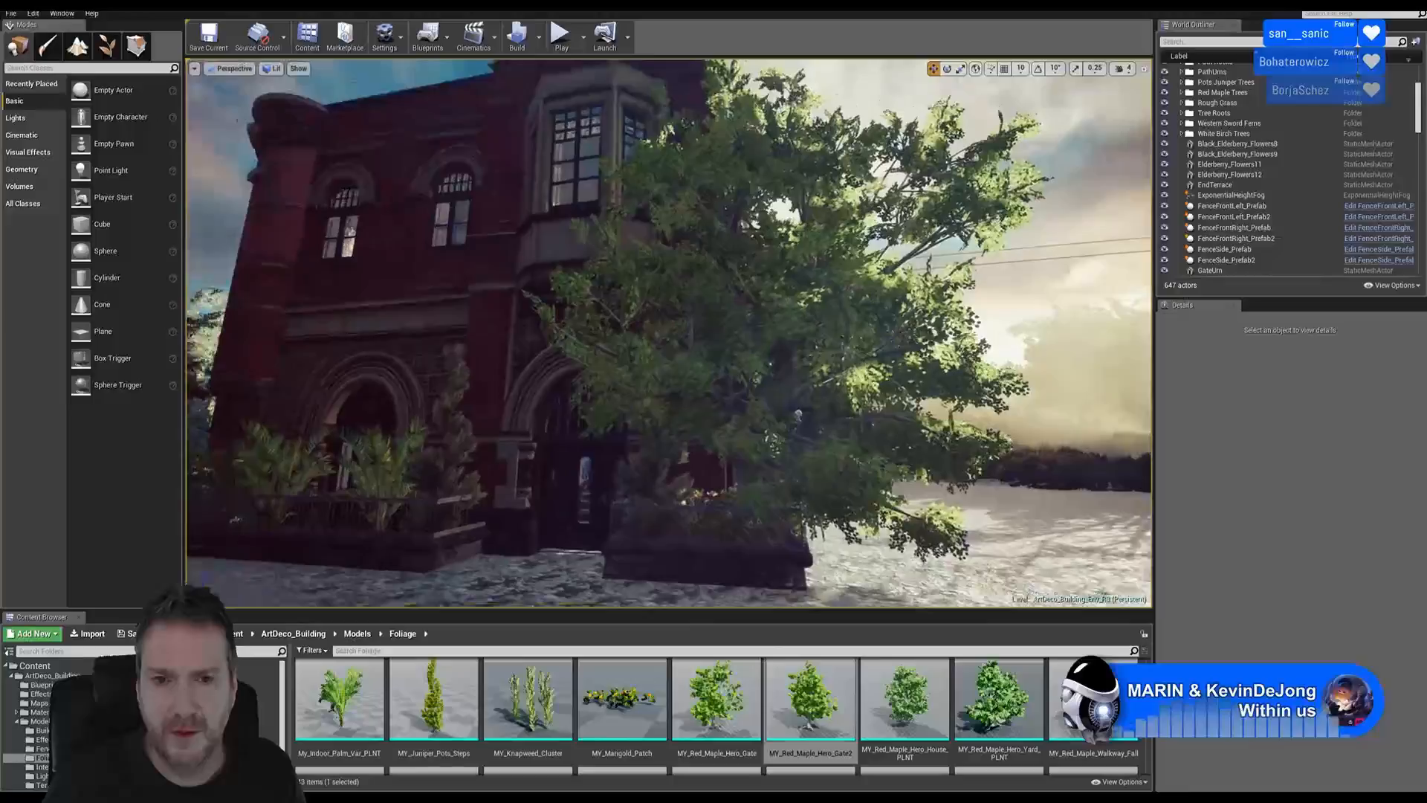
right_drag(669, 333, 565, 333)
right_drag(669, 333, 713, 372)
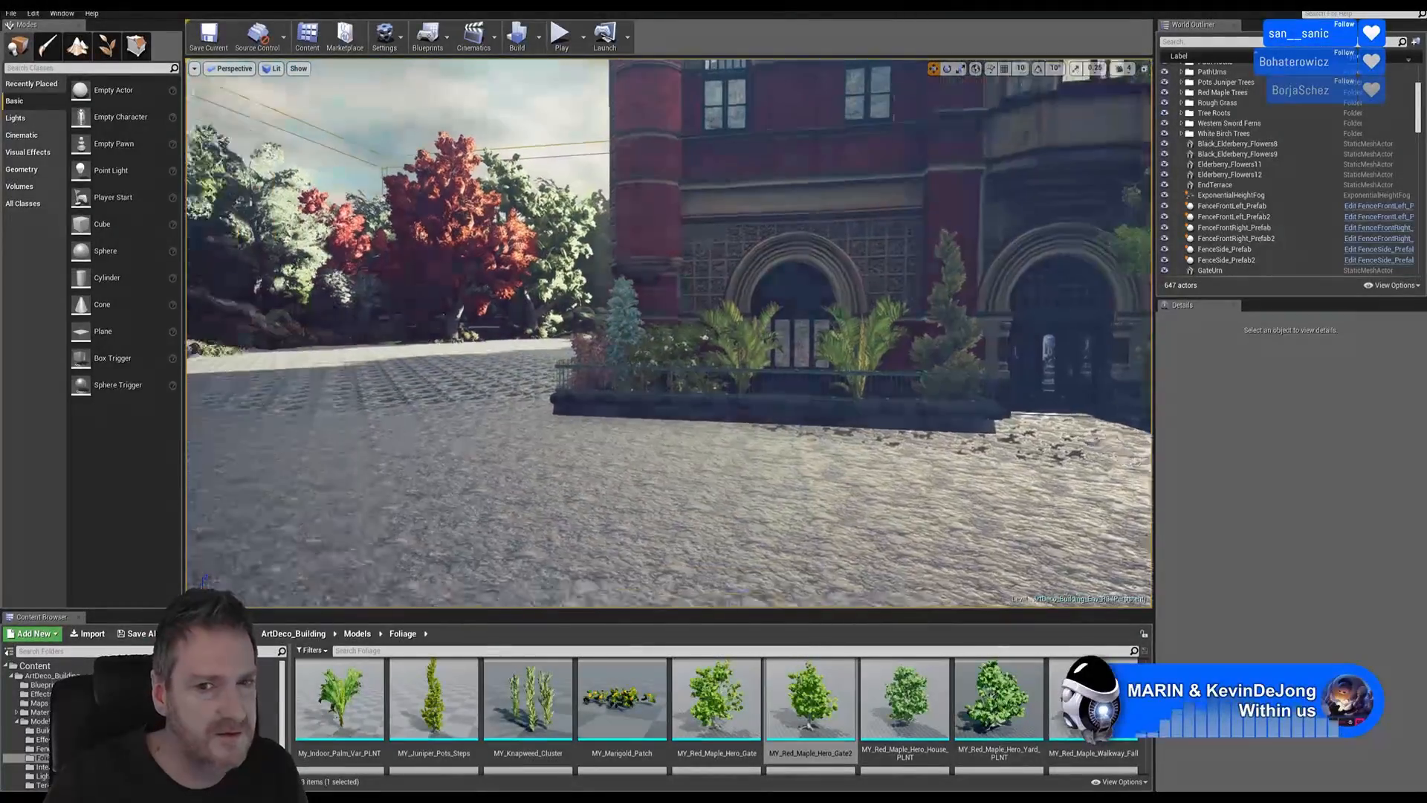
right_drag(669, 333, 907, 327)
right_drag(800, 483, 803, 524)
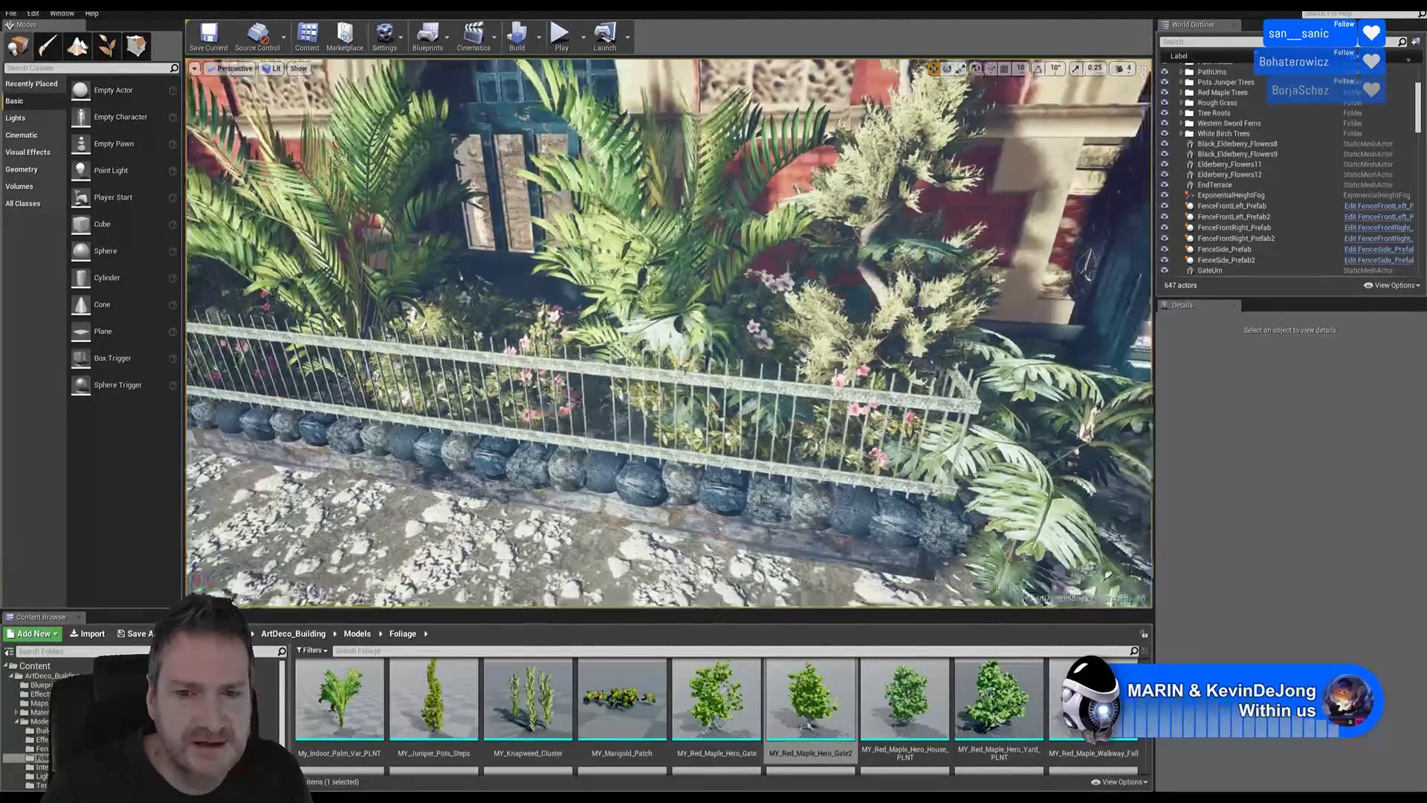
right_drag(695, 520, 695, 531)
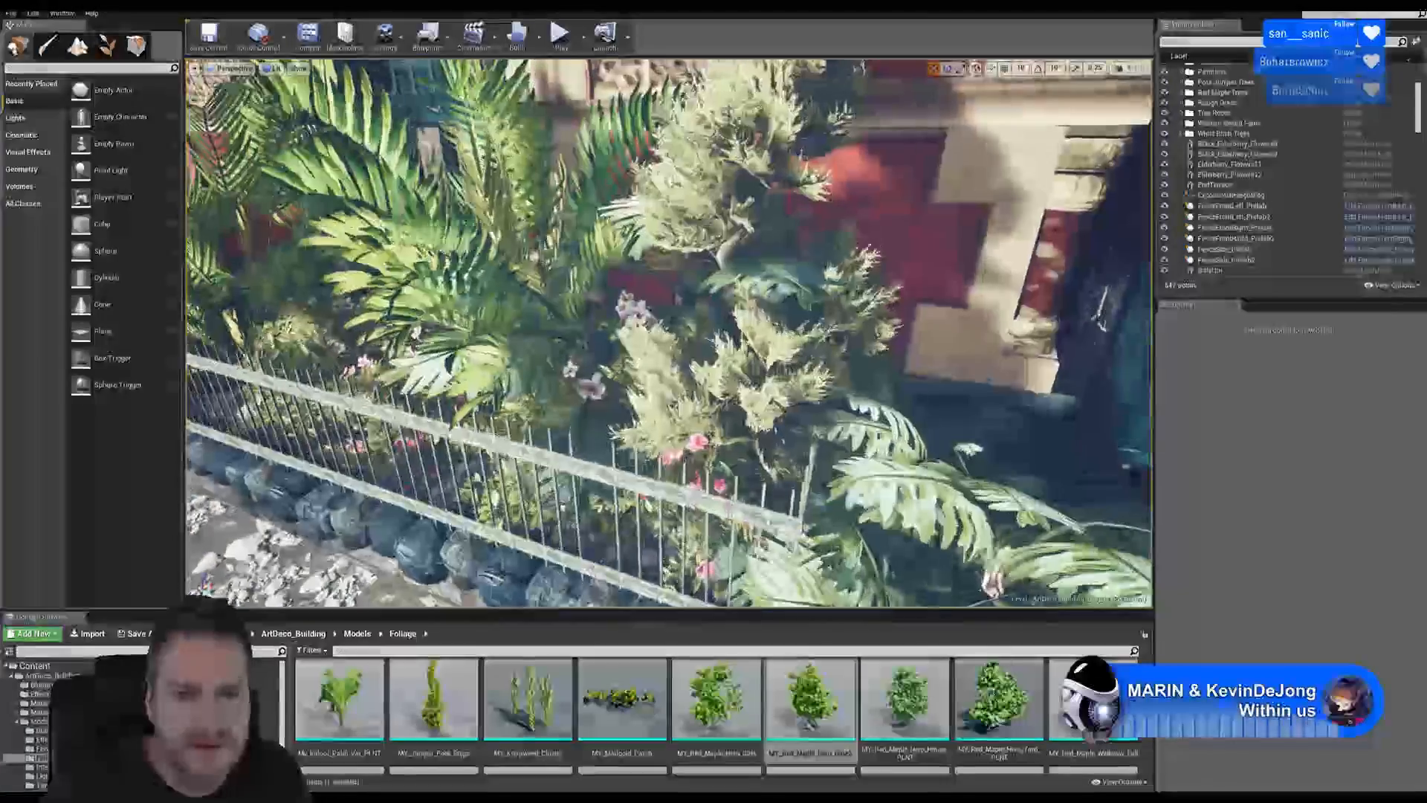
- Duplicate the pink azalea, the white azalea and the two Chinelle plants around the juniper at the planter's door end
click(693, 538)
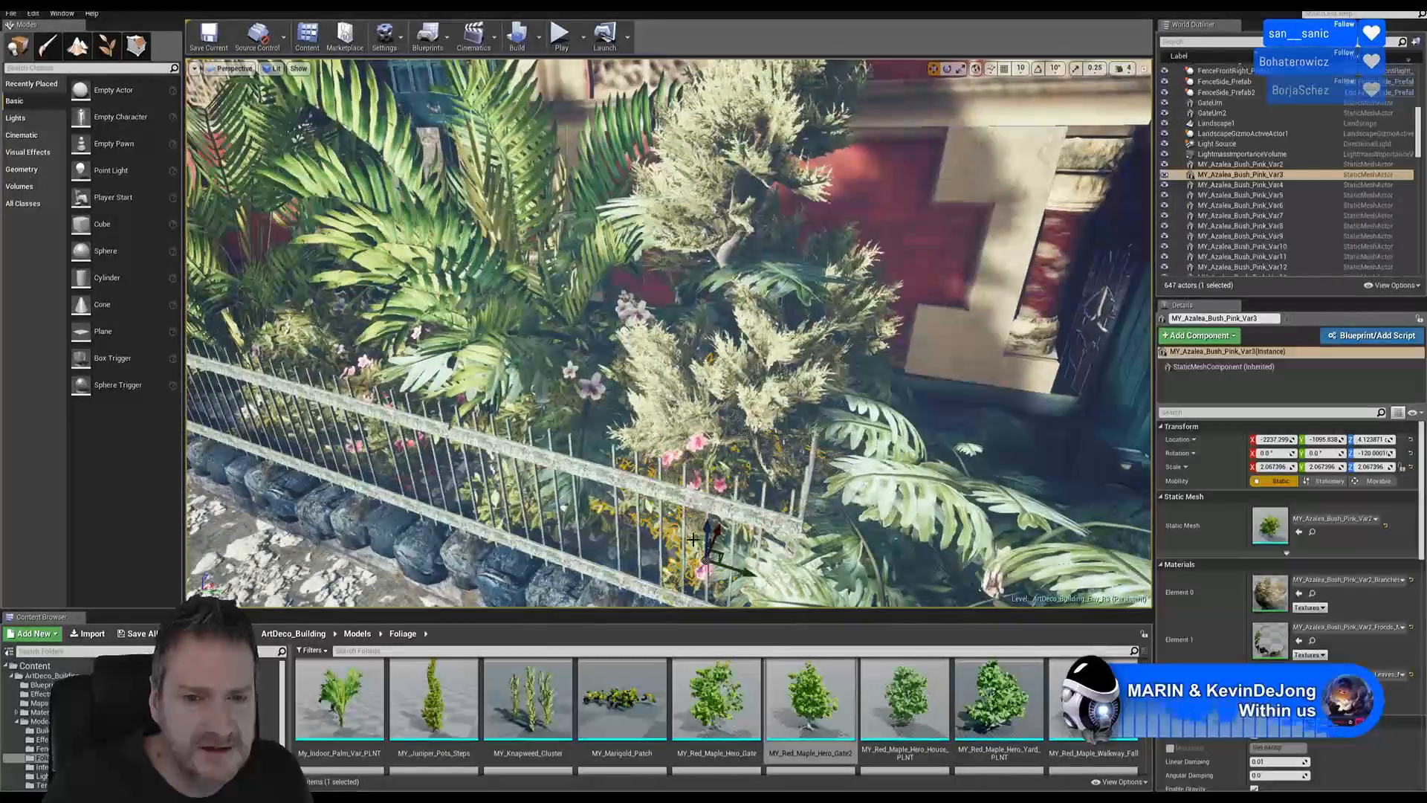
ctrl+click(497, 511)
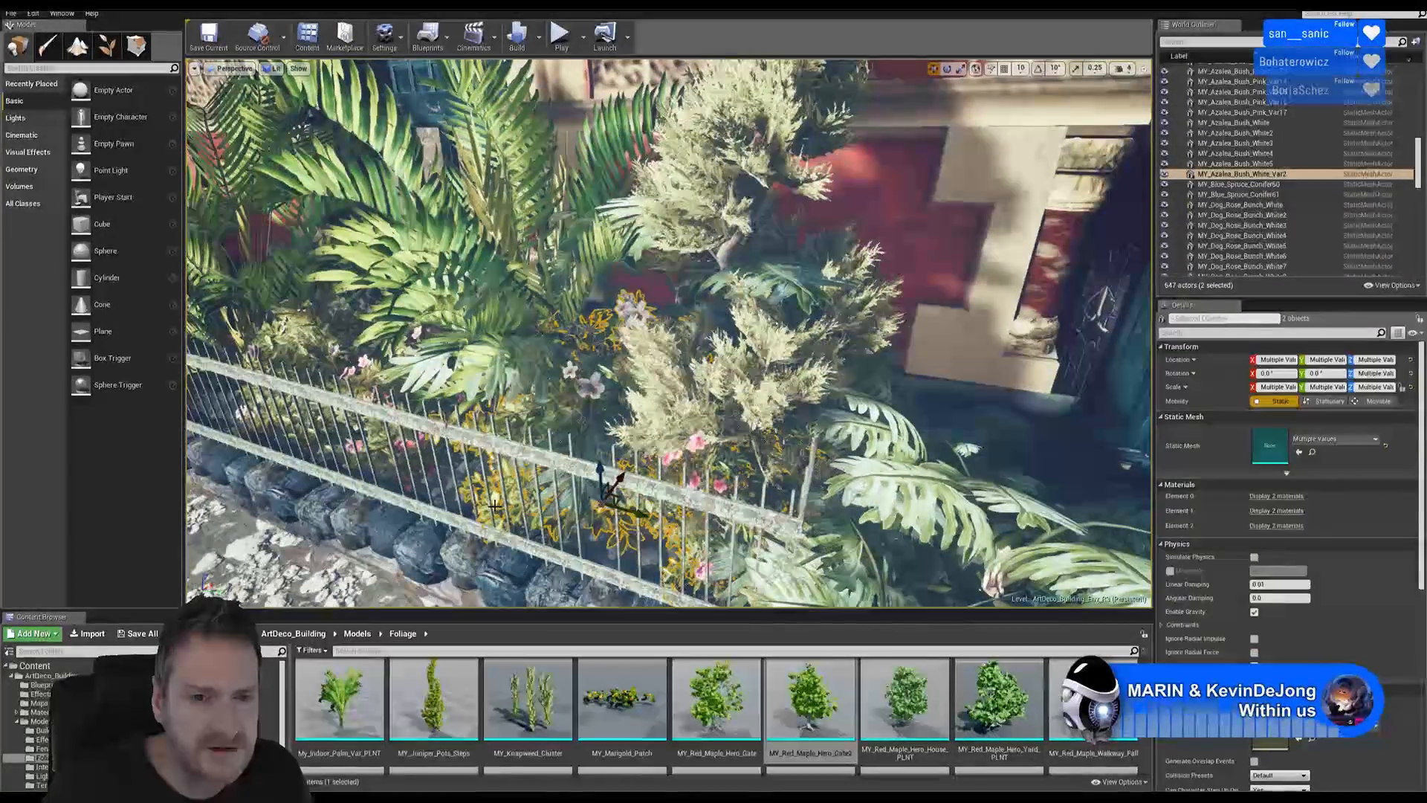
ctrl+click(714, 334)
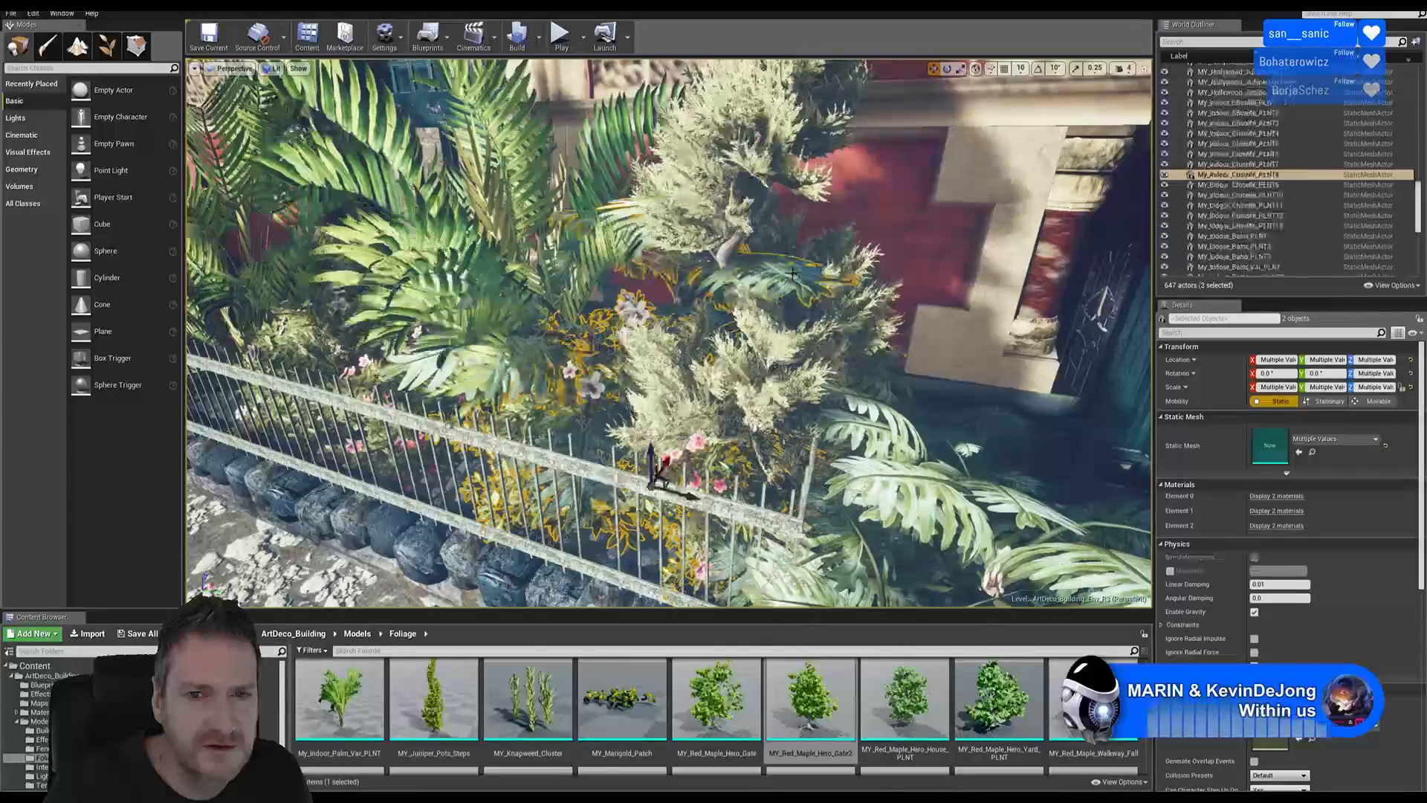
ctrl+click(583, 424)
right_drag(583, 424, 629, 470)
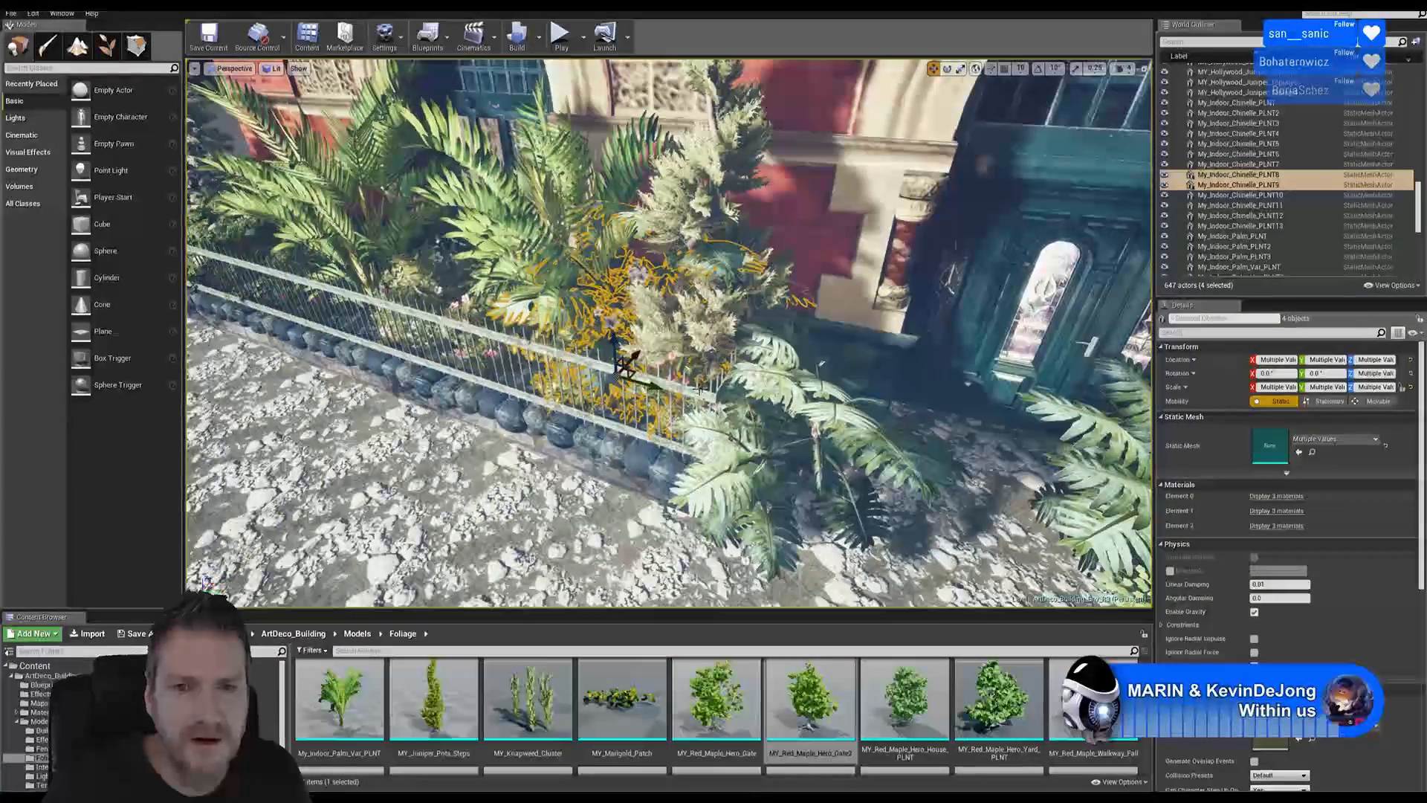
right_click(576, 303)
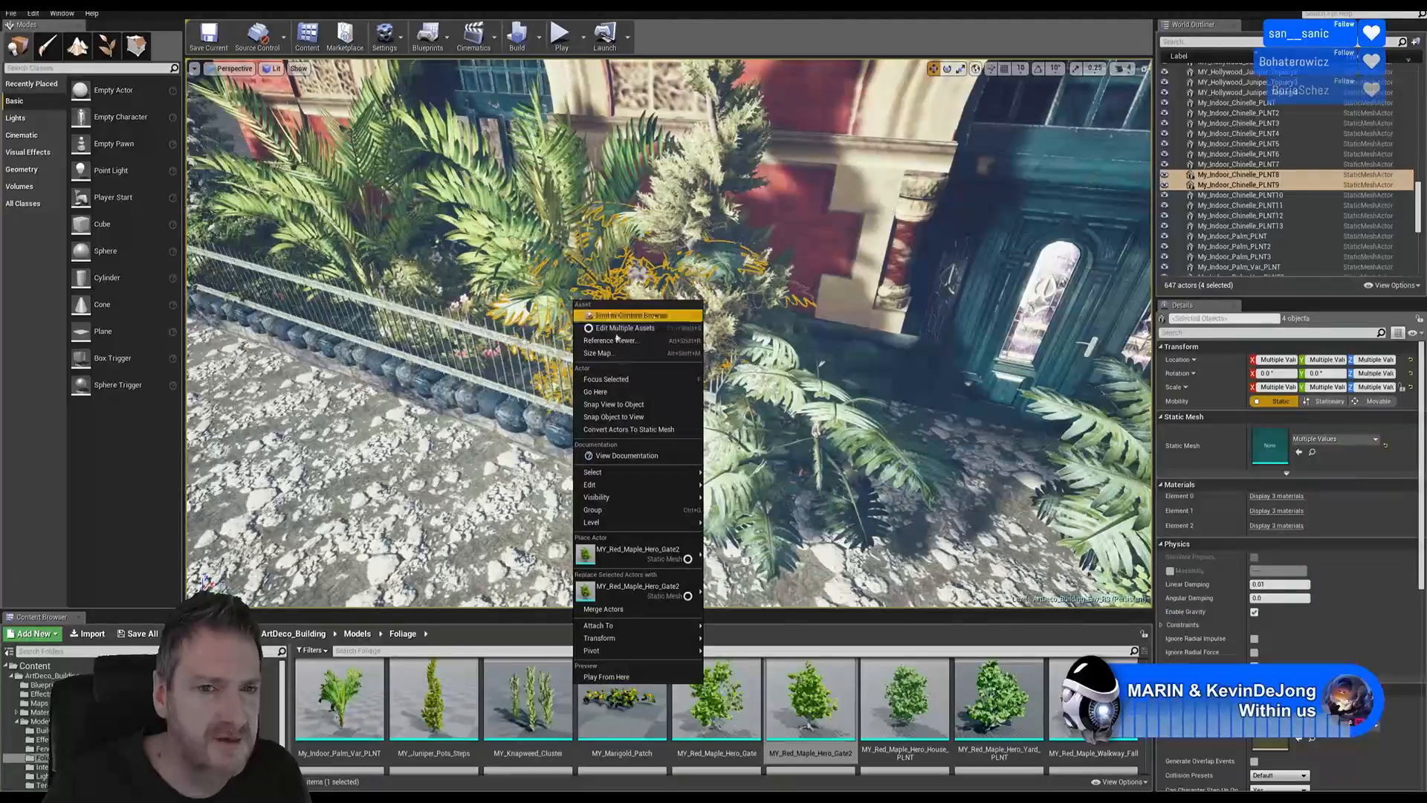
click(733, 537)
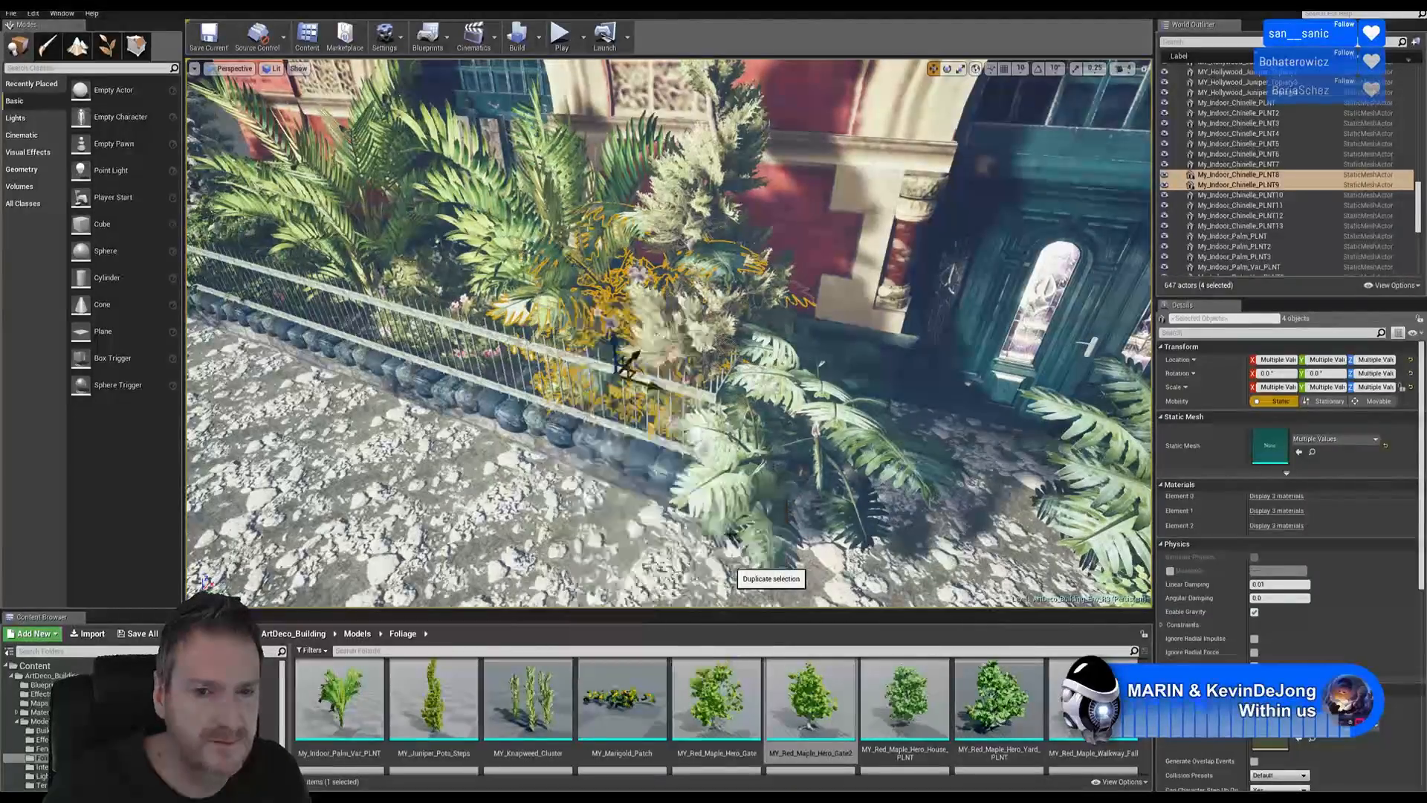
- Move the copied azaleas and Chinelle plants through the building toward the planter on the opposite side
drag(633, 355, 687, 296)
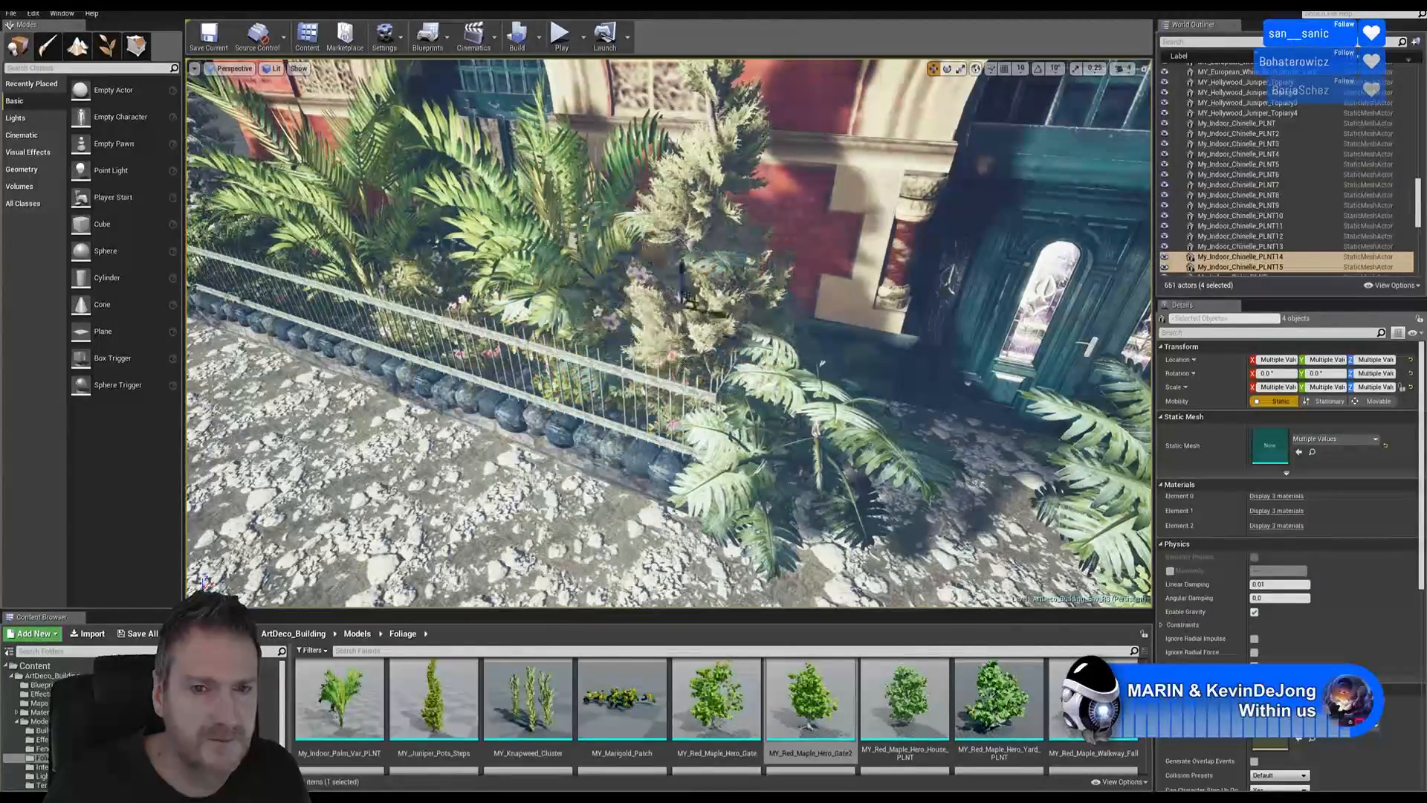
drag(870, 171, 900, 128)
right_drag(895, 133, 1071, 186)
mouse_move(883, 292)
right_down()
mouse_move(826, 290)
mouse_move(883, 292)
right_up()
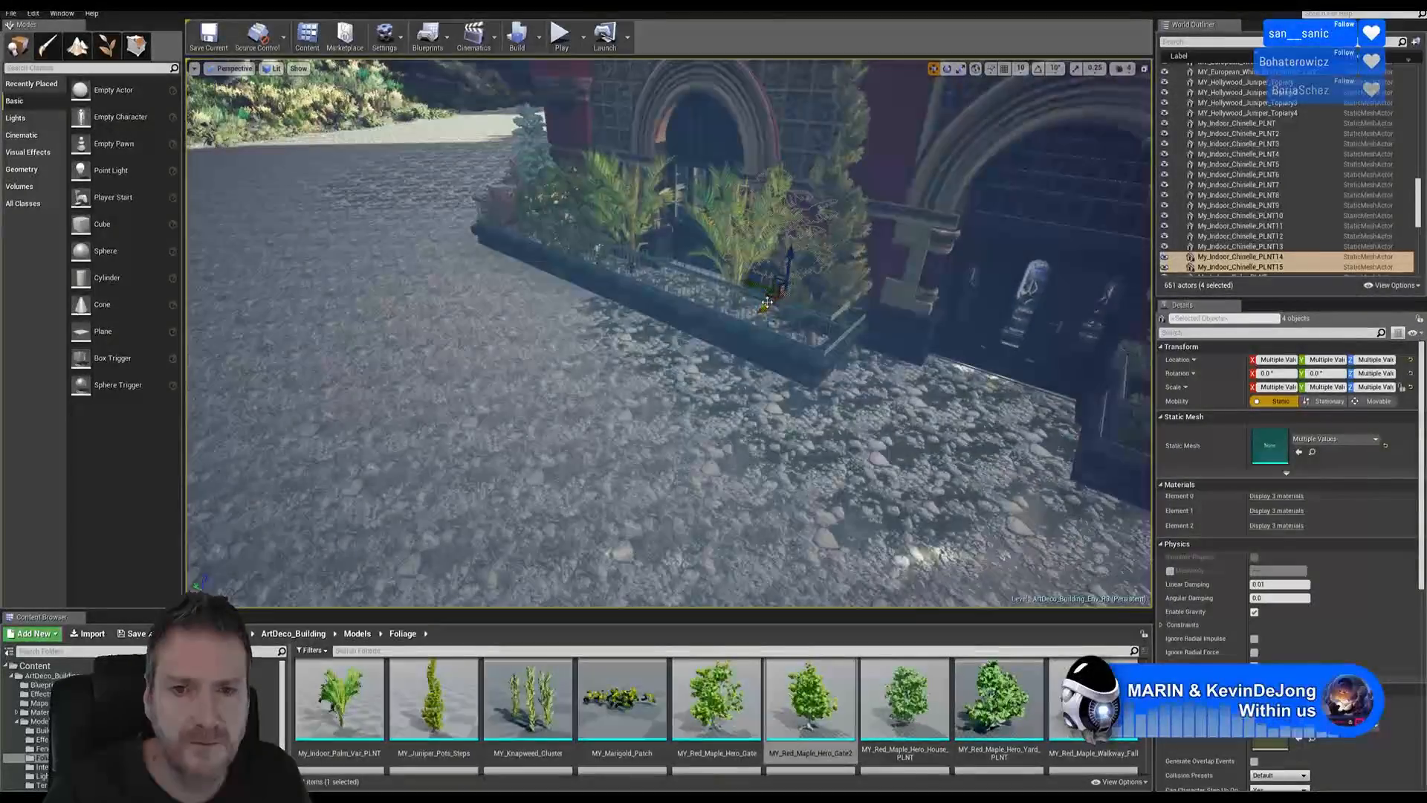
- Position the copied azaleas and Chinelle plants behind the fence around the juniper at the planter's door end, leaving nothing selected
drag(754, 316, 695, 364)
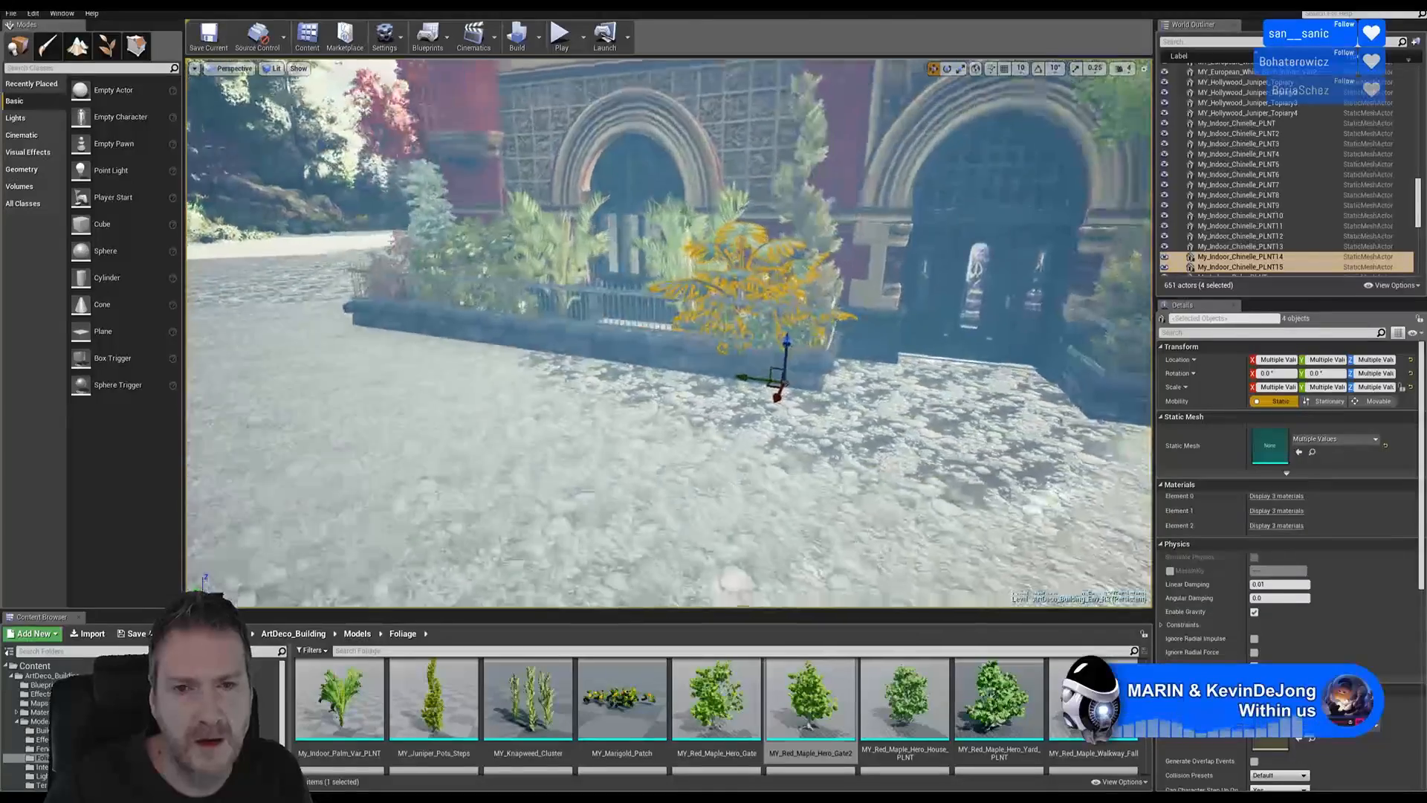
drag(639, 446, 642, 372)
right_drag(641, 387, 640, 416)
drag(640, 416, 687, 463)
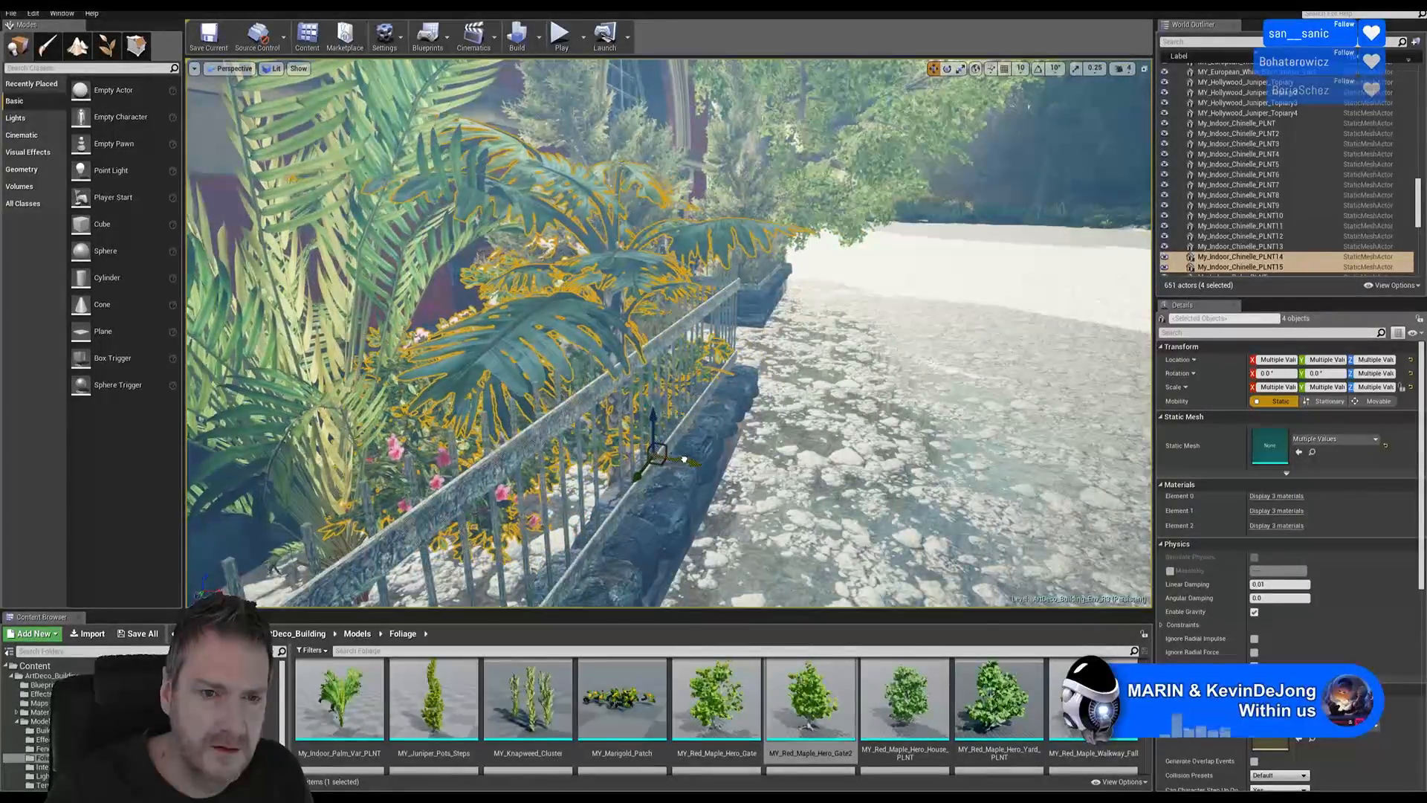
right_drag(693, 465, 609, 413)
right_drag(693, 465, 614, 463)
right_drag(802, 467, 803, 468)
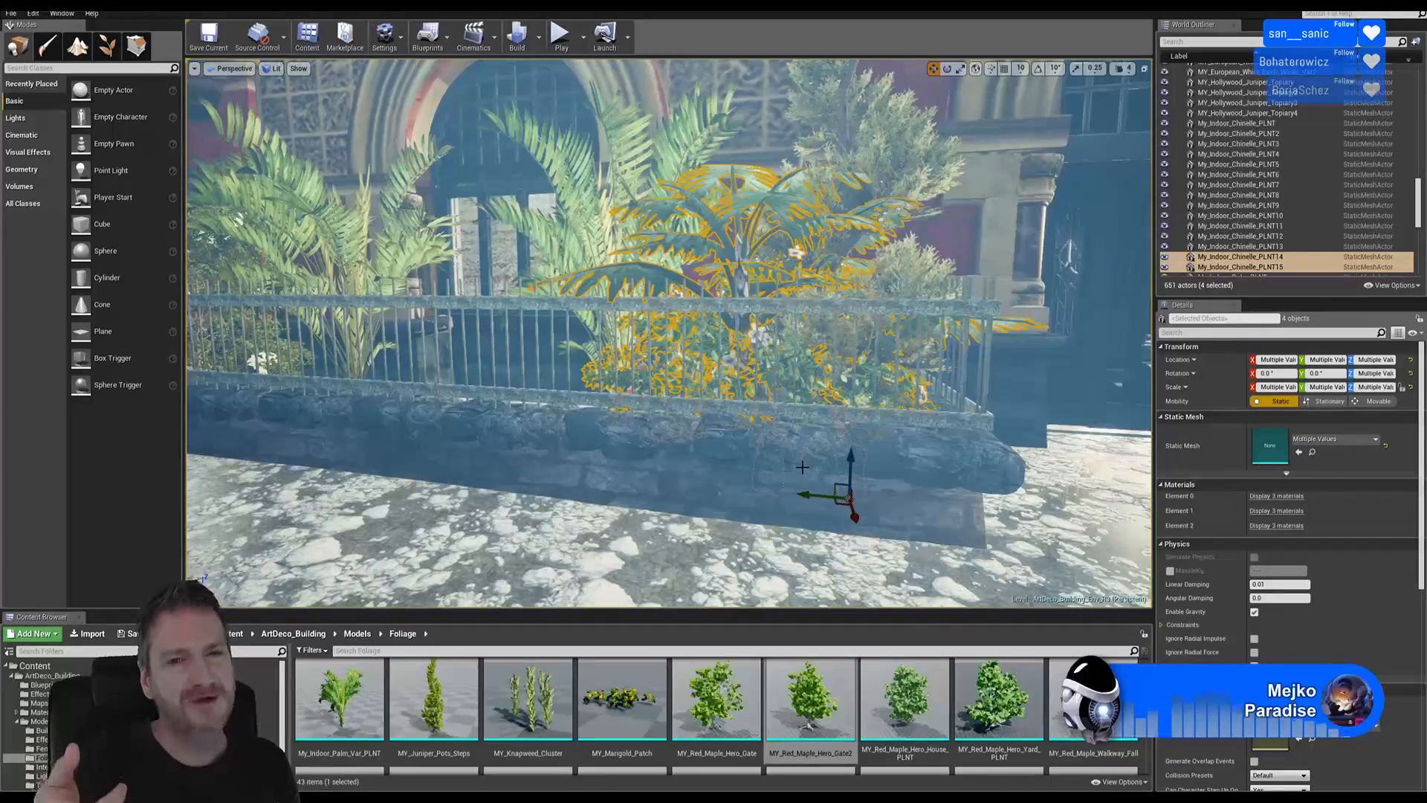
key(Escape)
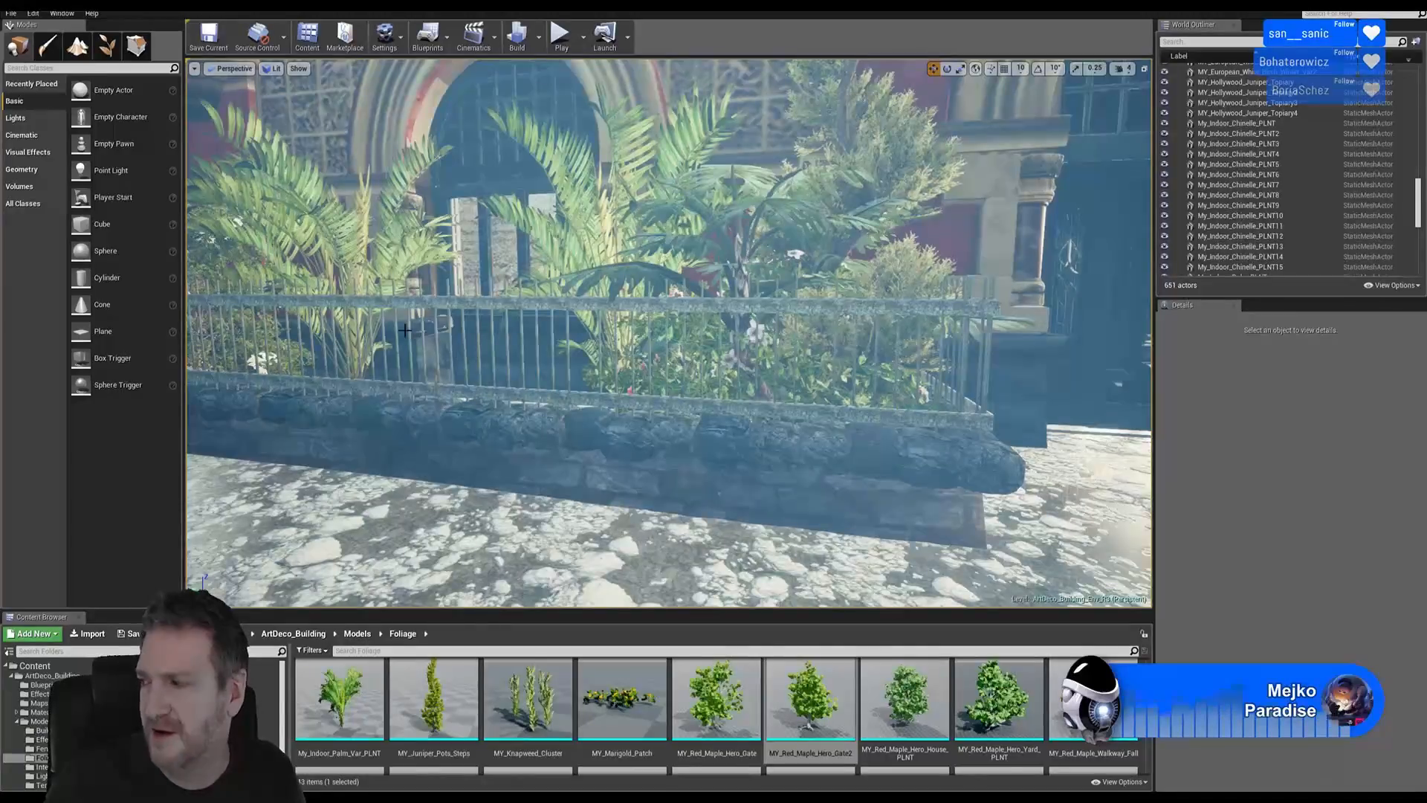
- Examine the gap between the two palms and browse the Foliage assets for a plant to fill it
mouse_move(880, 345)
right_down()
mouse_move(985, 327)
mouse_move(941, 330)
mouse_move(1004, 339)
mouse_move(729, 338)
mouse_move(888, 336)
right_up()
right_drag(690, 343, 752, 374)
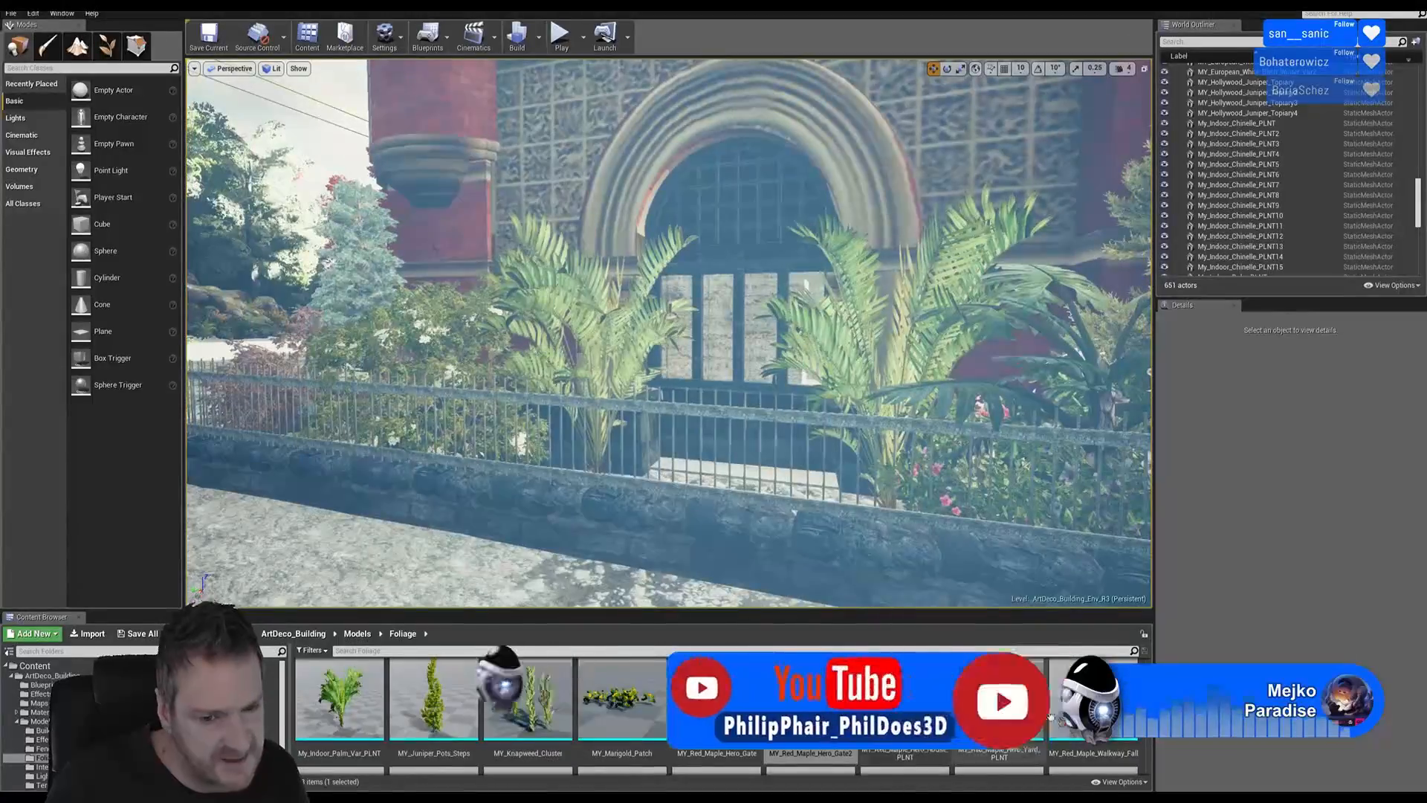
scroll(713, 713, up, 5)
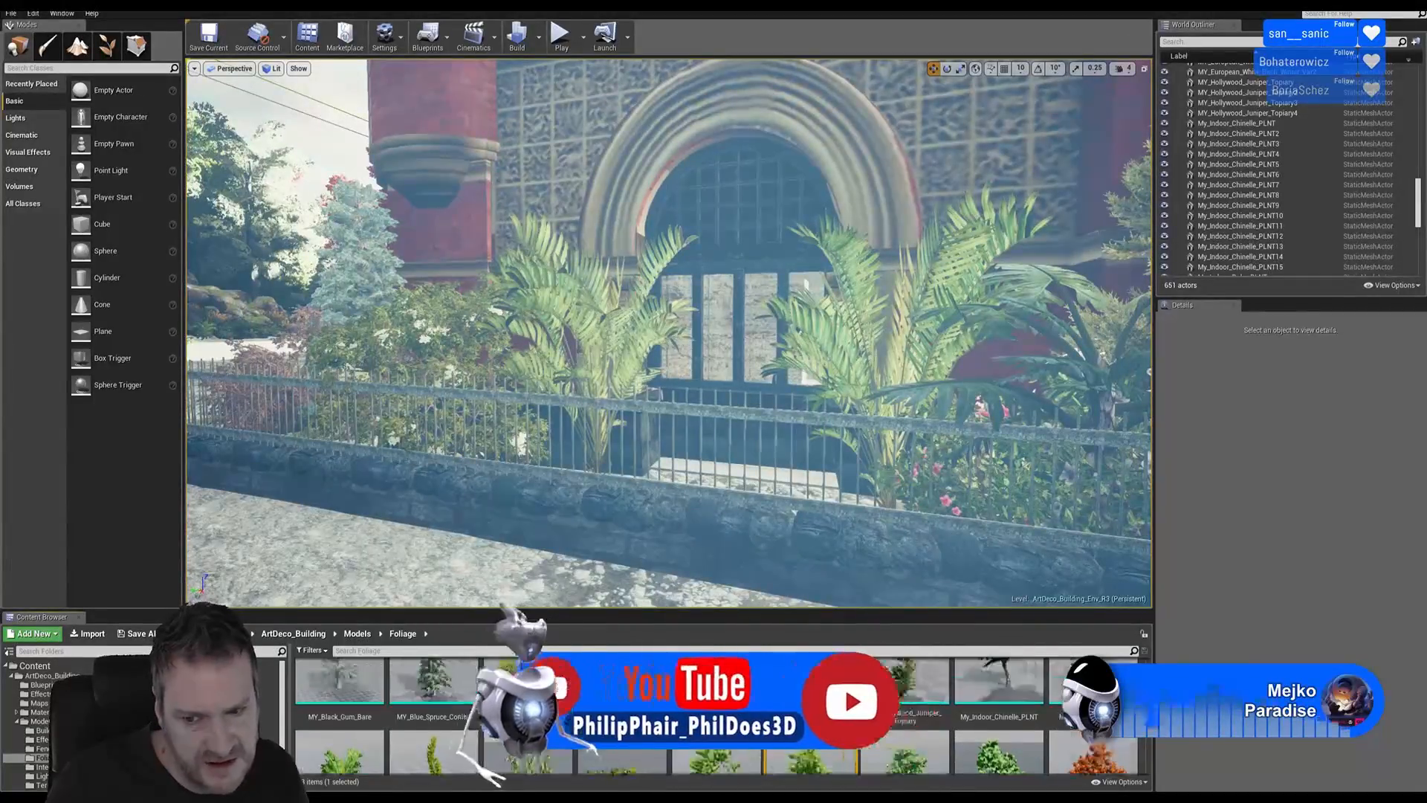
scroll(714, 713, up, 3)
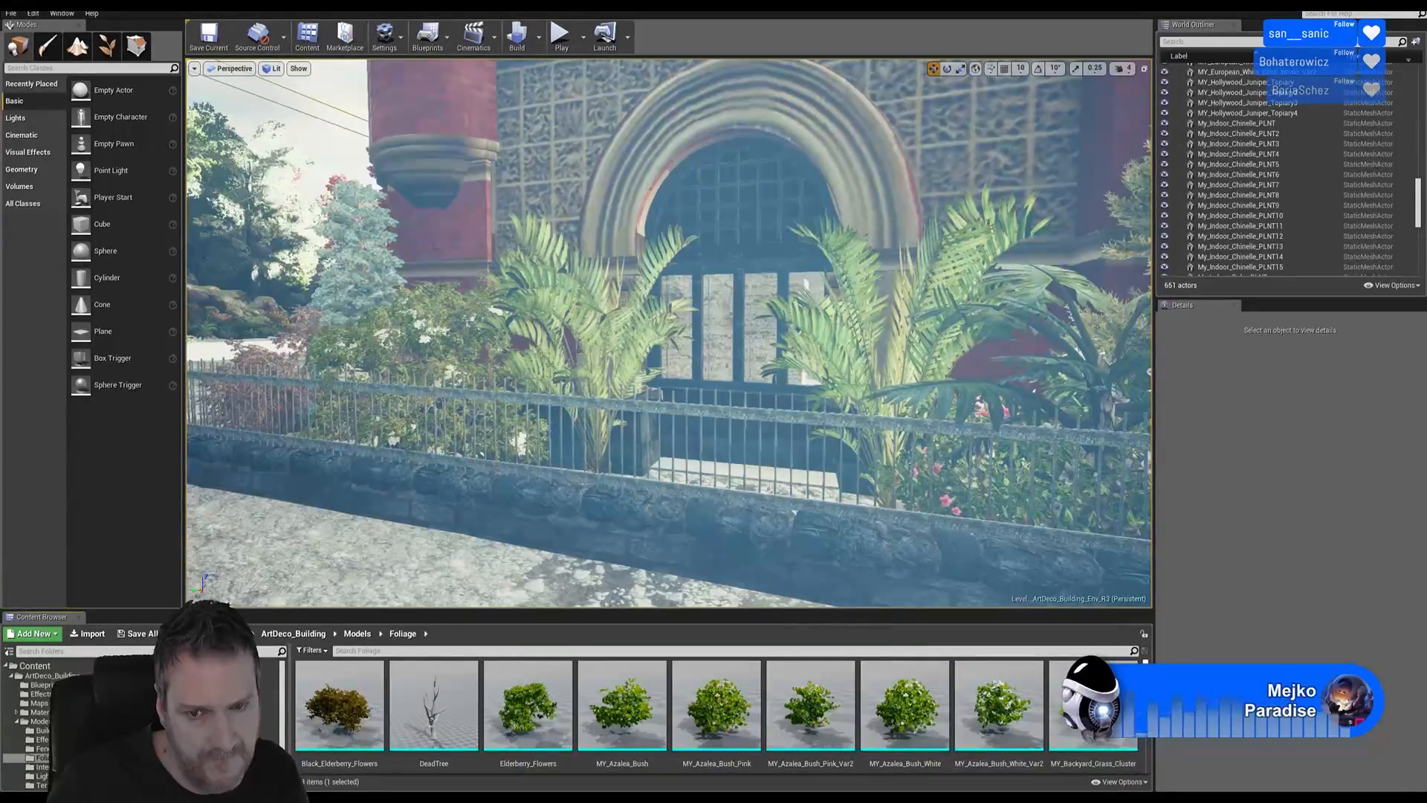
scroll(713, 714, down, 2)
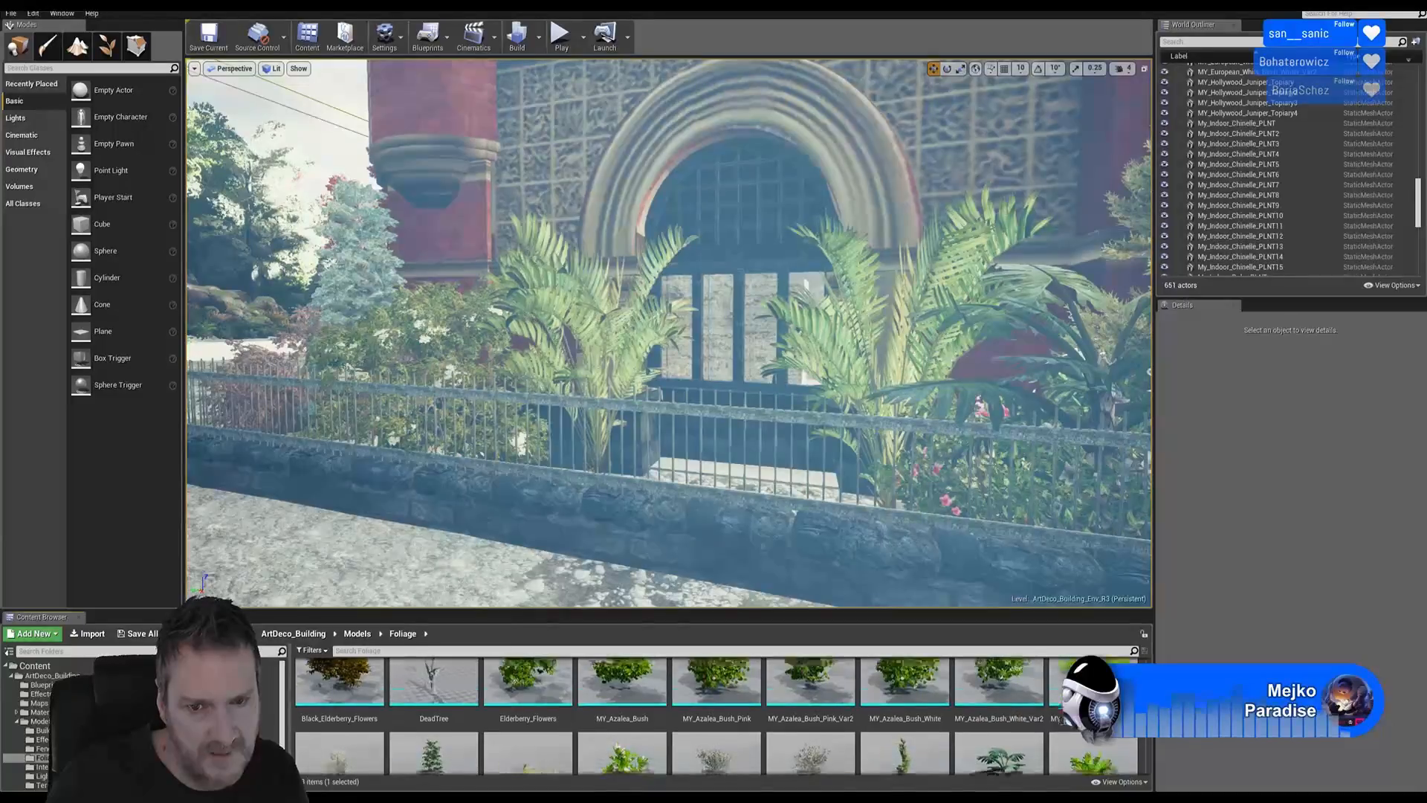
scroll(714, 714, up, 1)
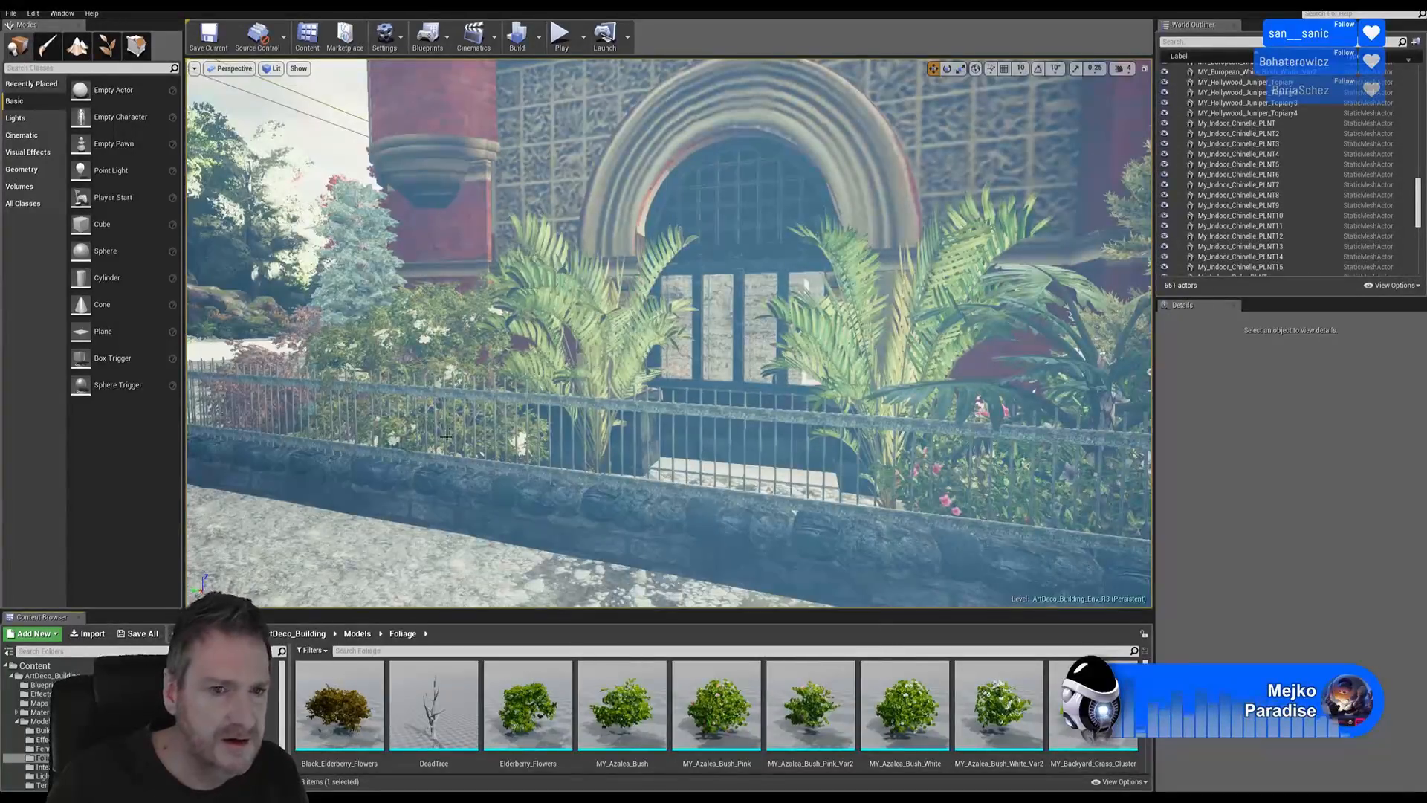
- Try a duplicate of the white-flowered elderberry in the gap between the two palms and delete the copy
click(424, 338)
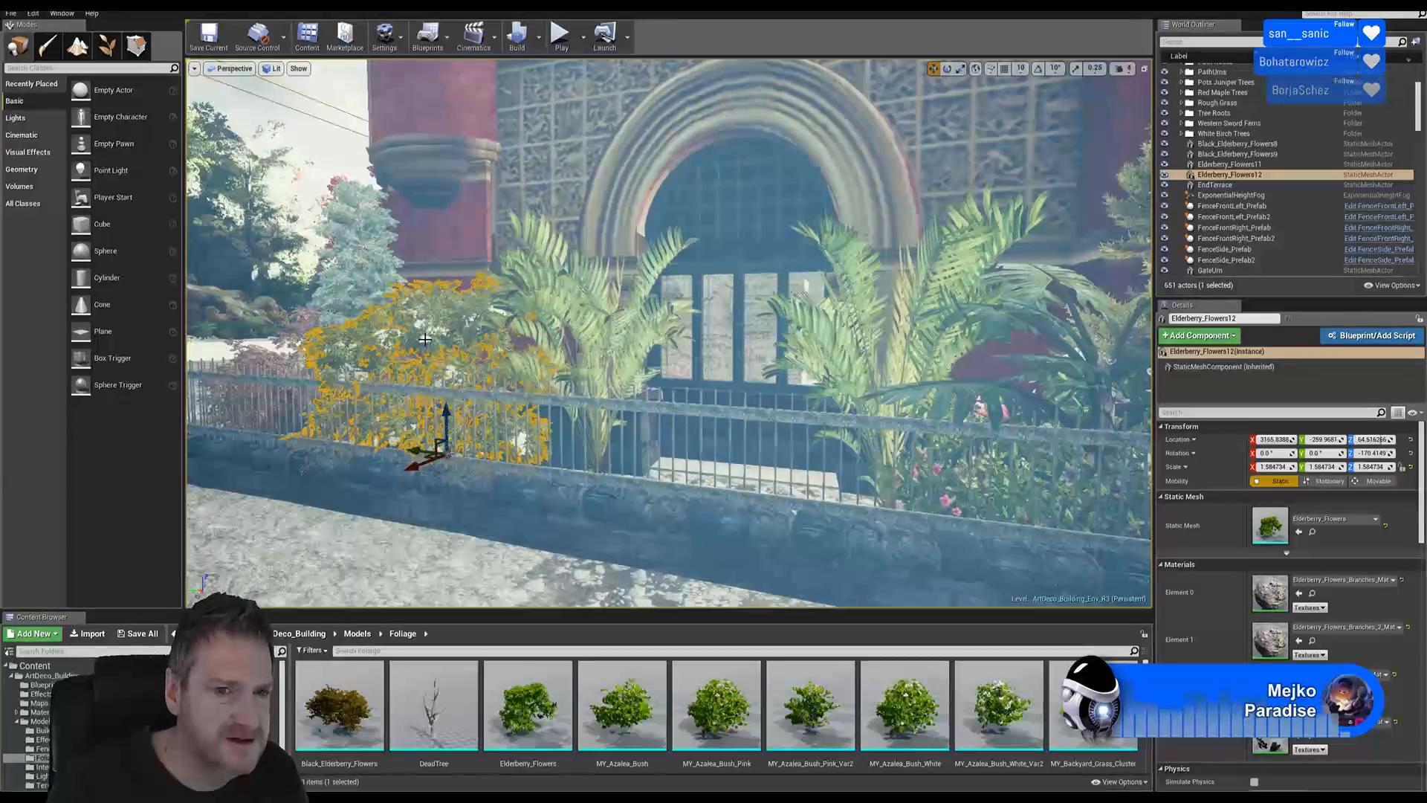
right_click(424, 338)
mouse_move(555, 536)
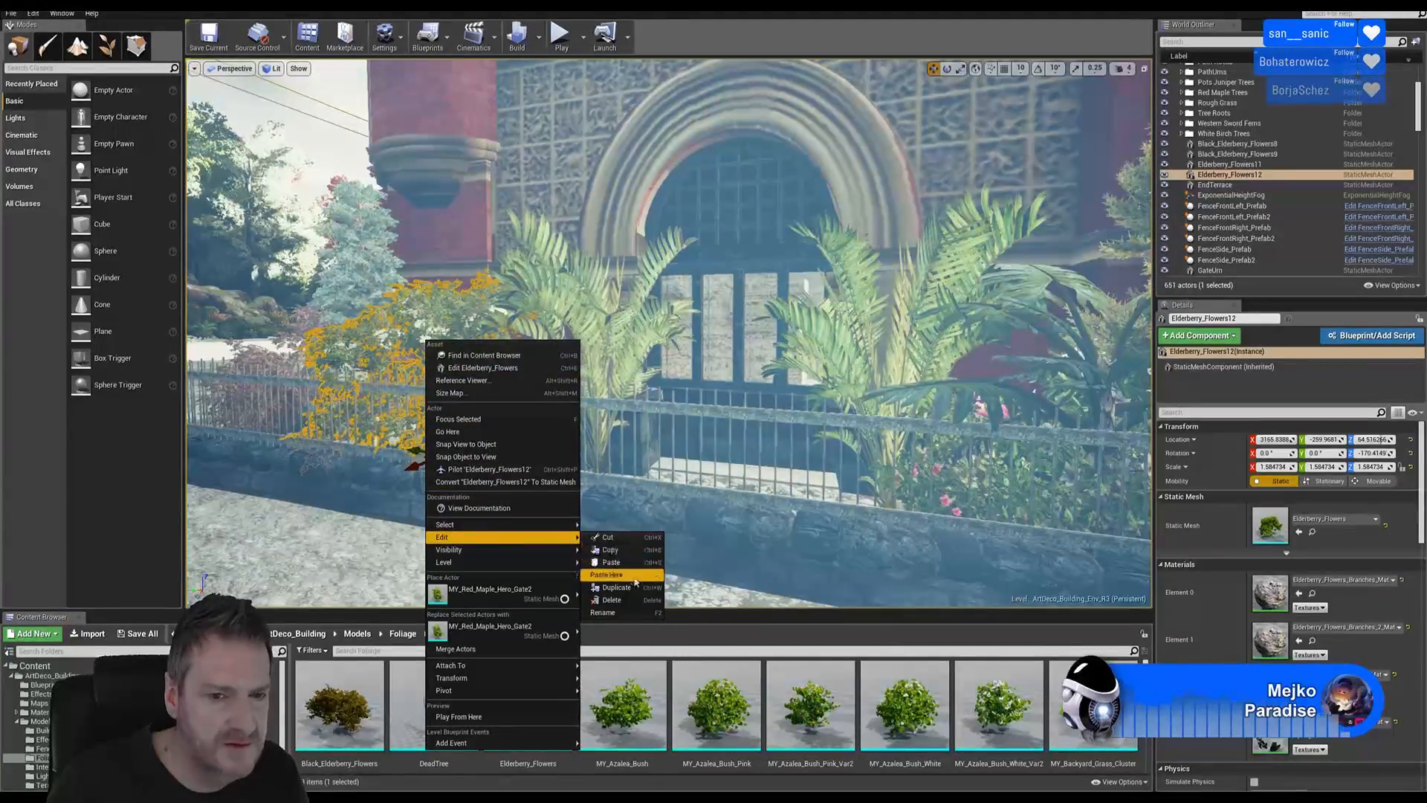
click(625, 576)
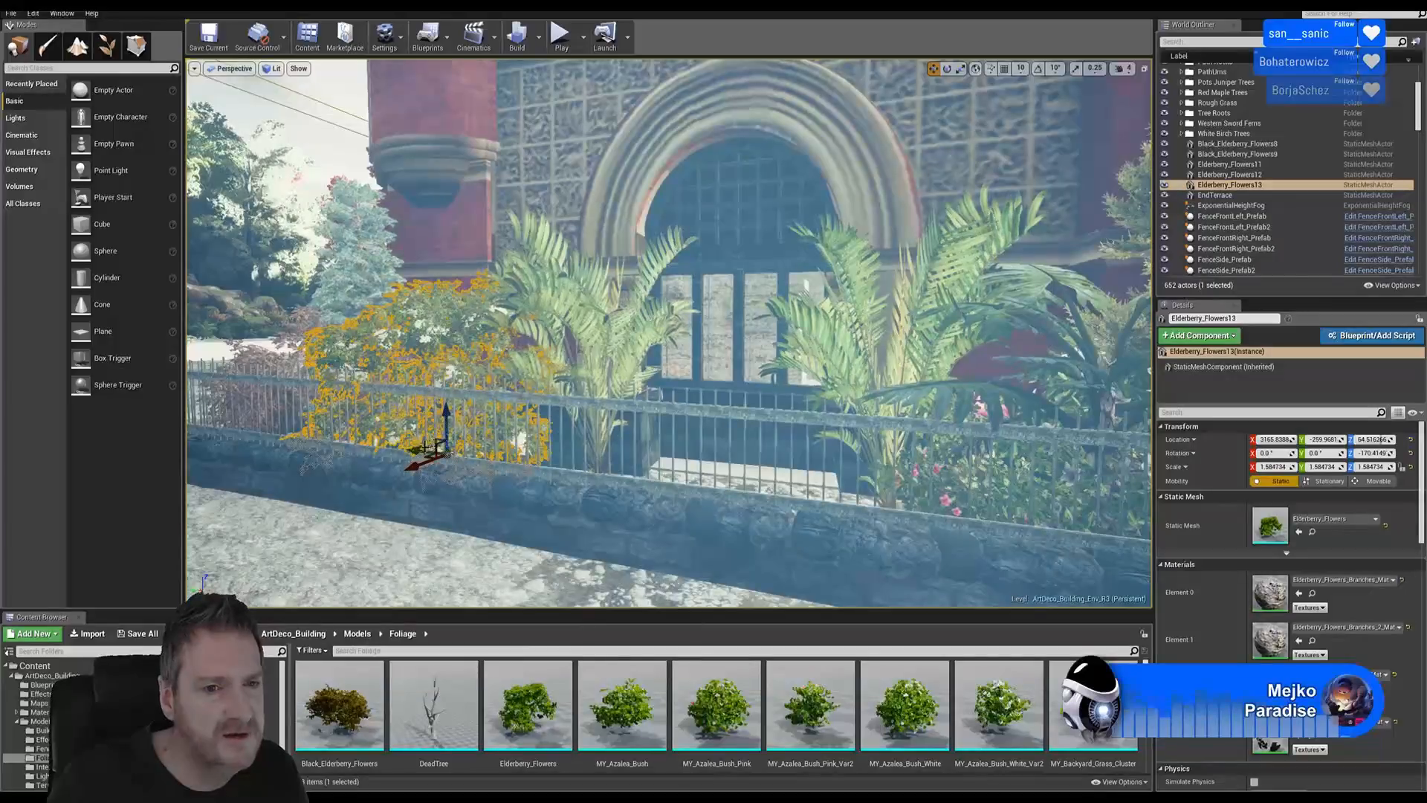
drag(421, 446, 714, 469)
mouse_move(714, 469)
right_down()
mouse_move(841, 476)
mouse_move(694, 468)
right_up()
key(Escape)
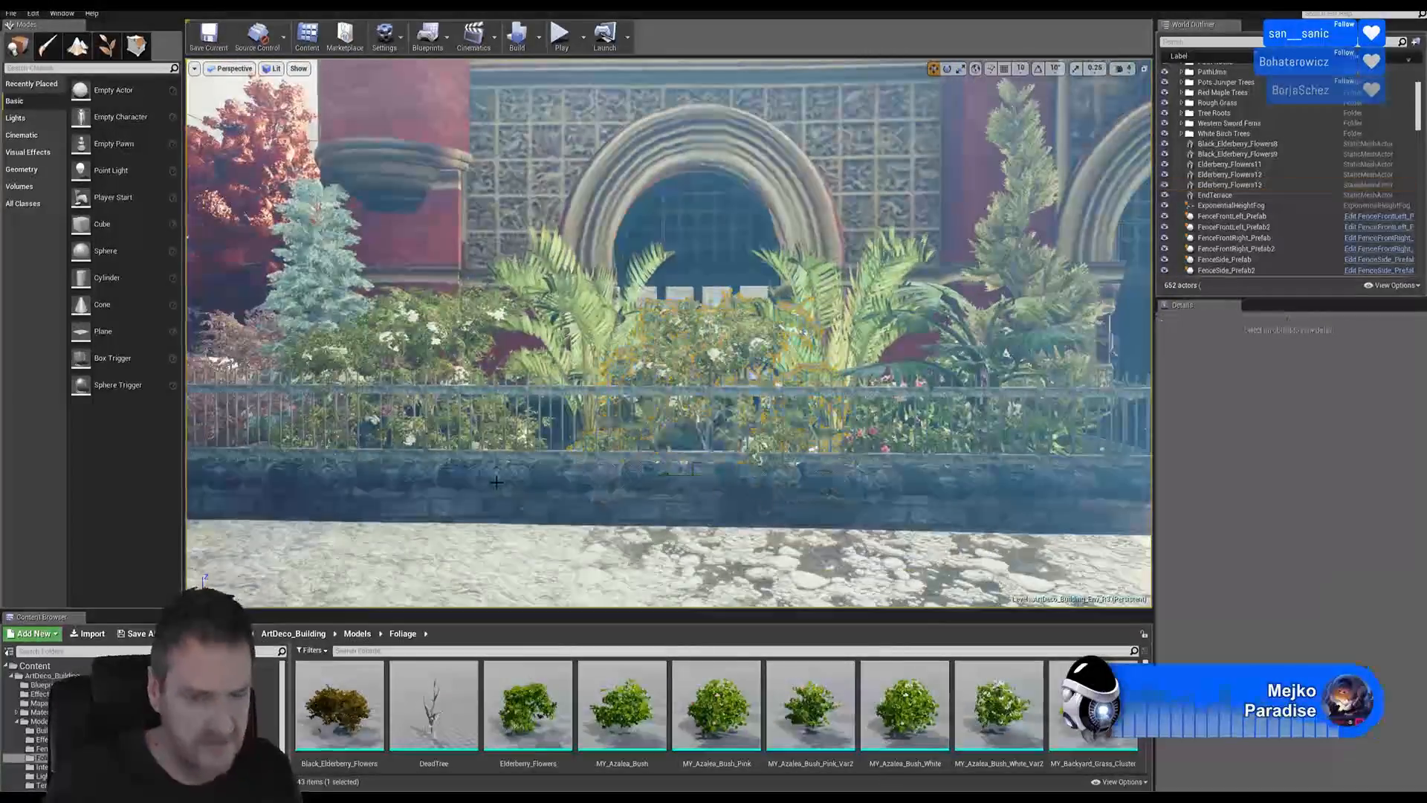
click(716, 346)
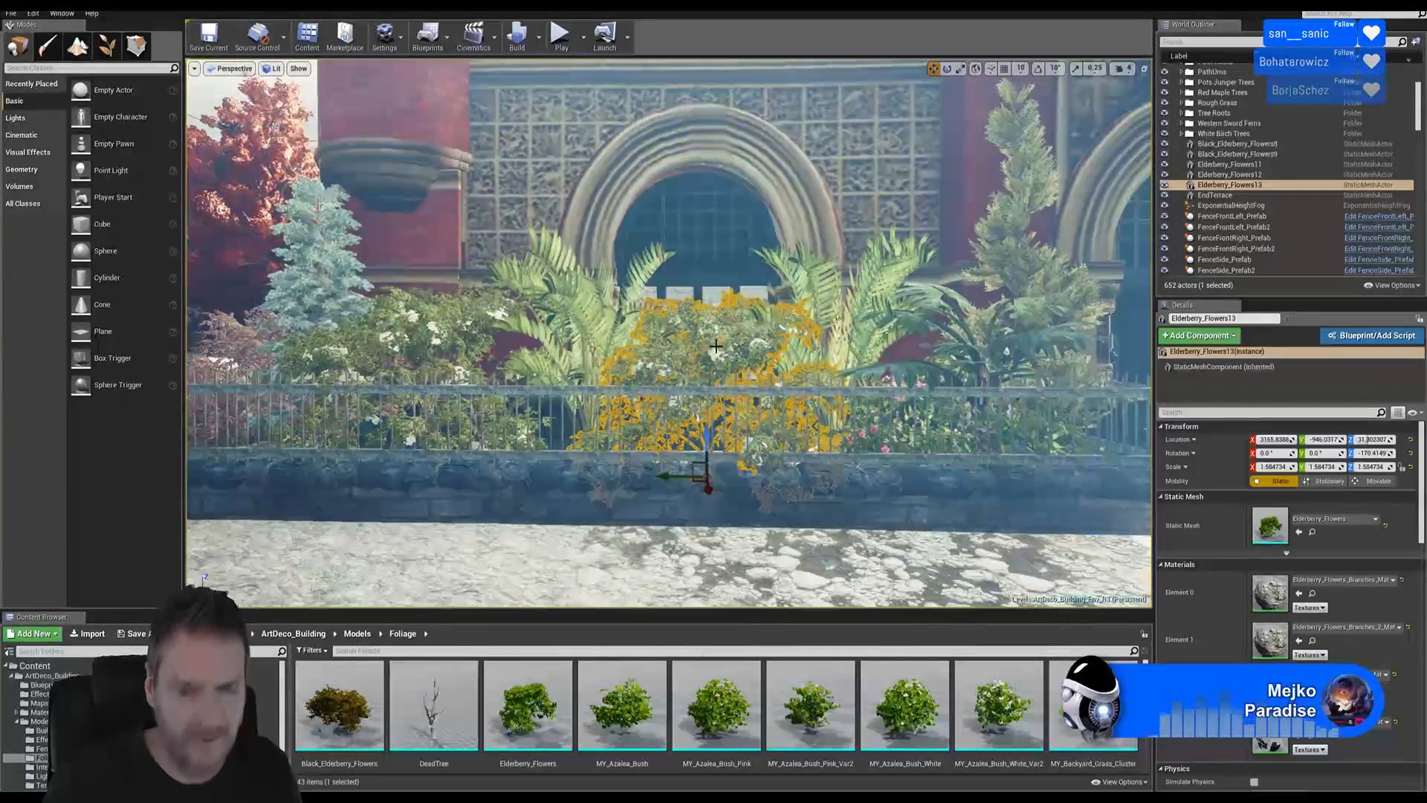
key(Delete)
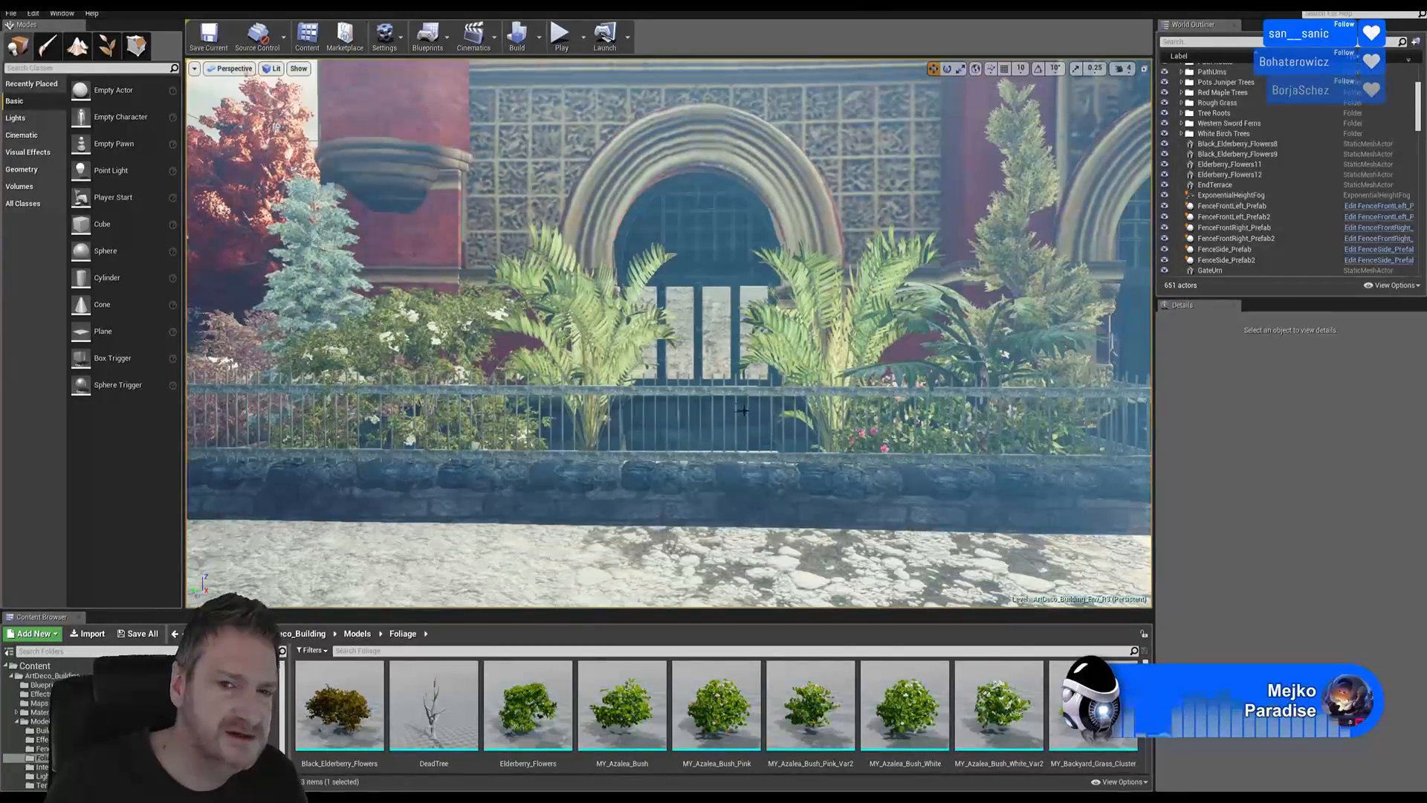
- Inspect the gap along the fence and look through the whole Foliage folder for a lower filler bush
right_drag(742, 410, 1073, 207)
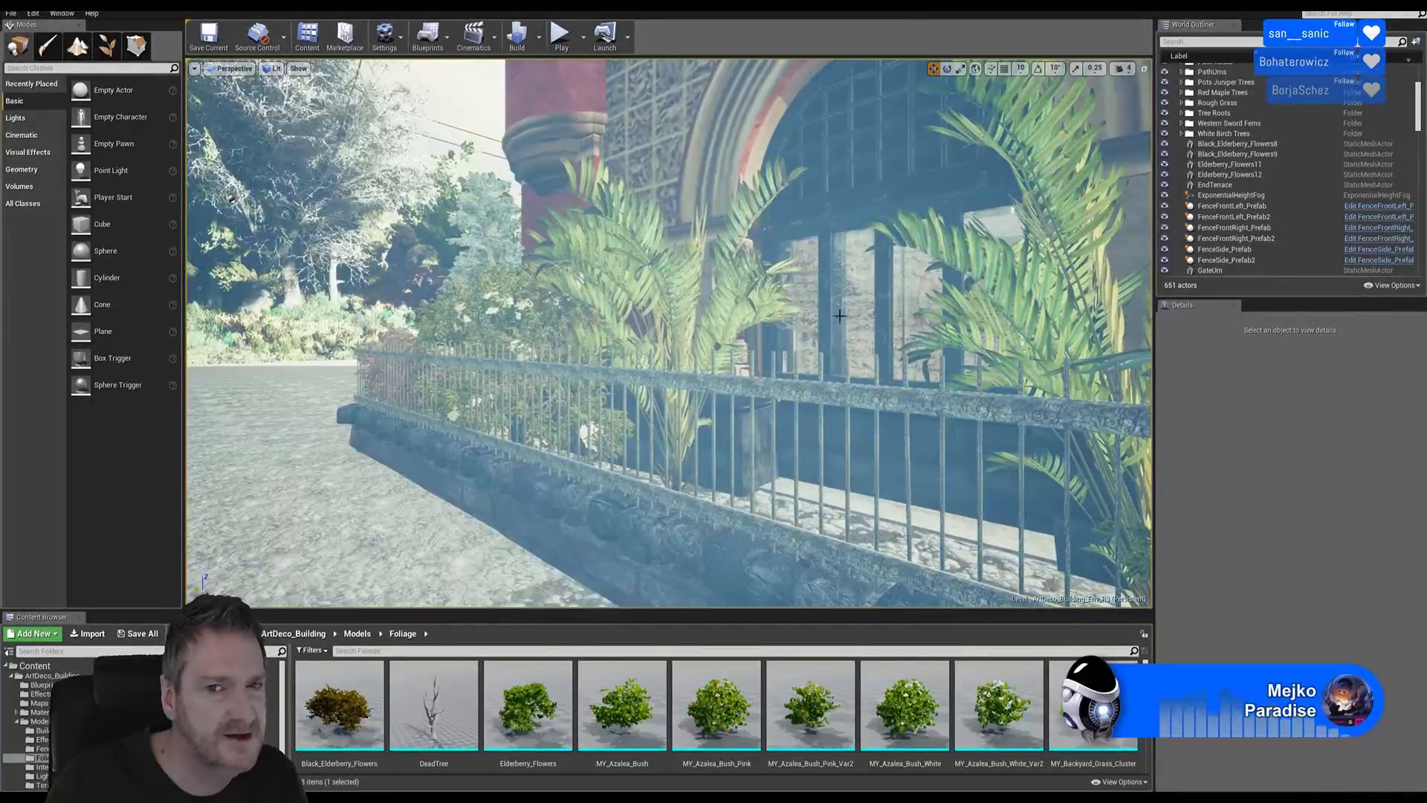
right_drag(840, 315, 933, 316)
key(w)
key(s)
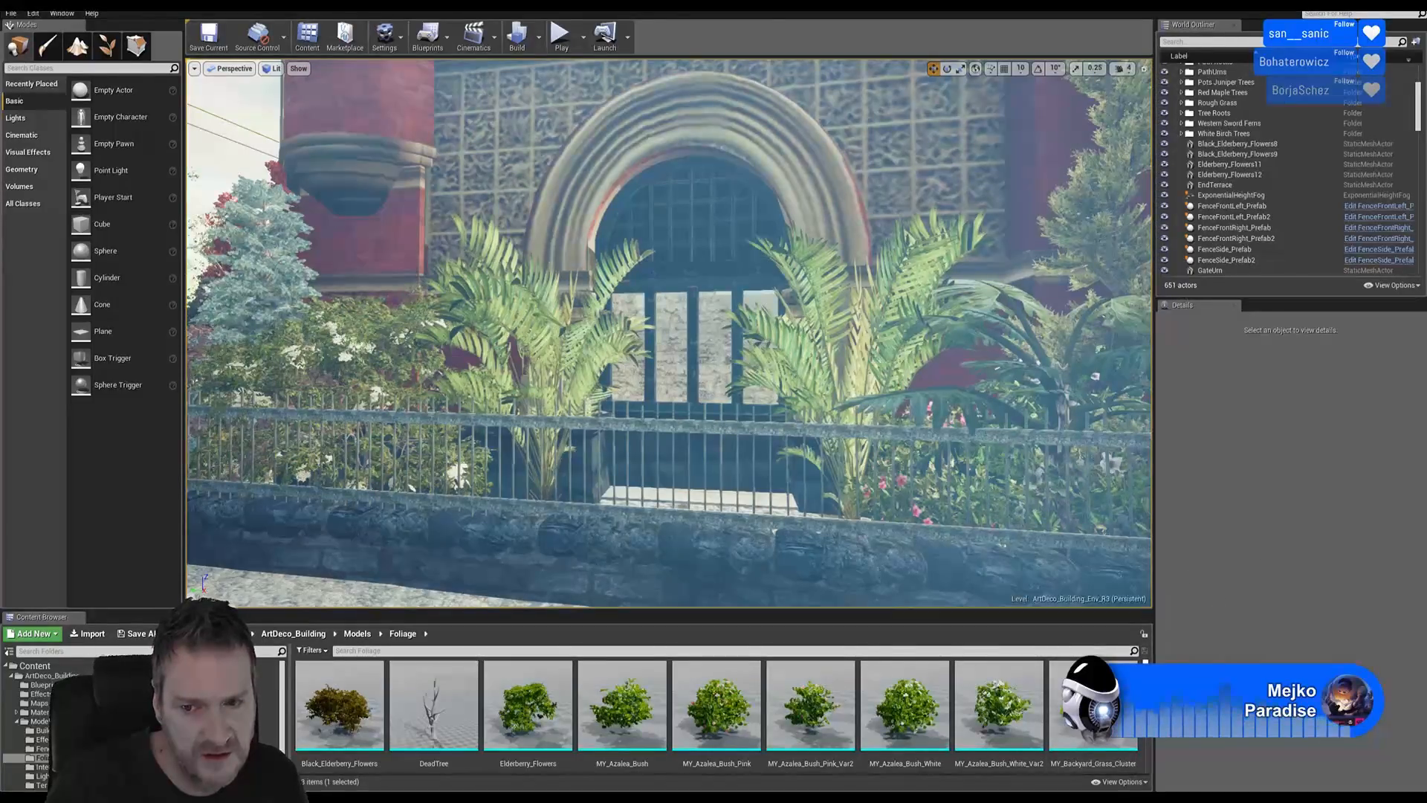
scroll(717, 713, down, 10)
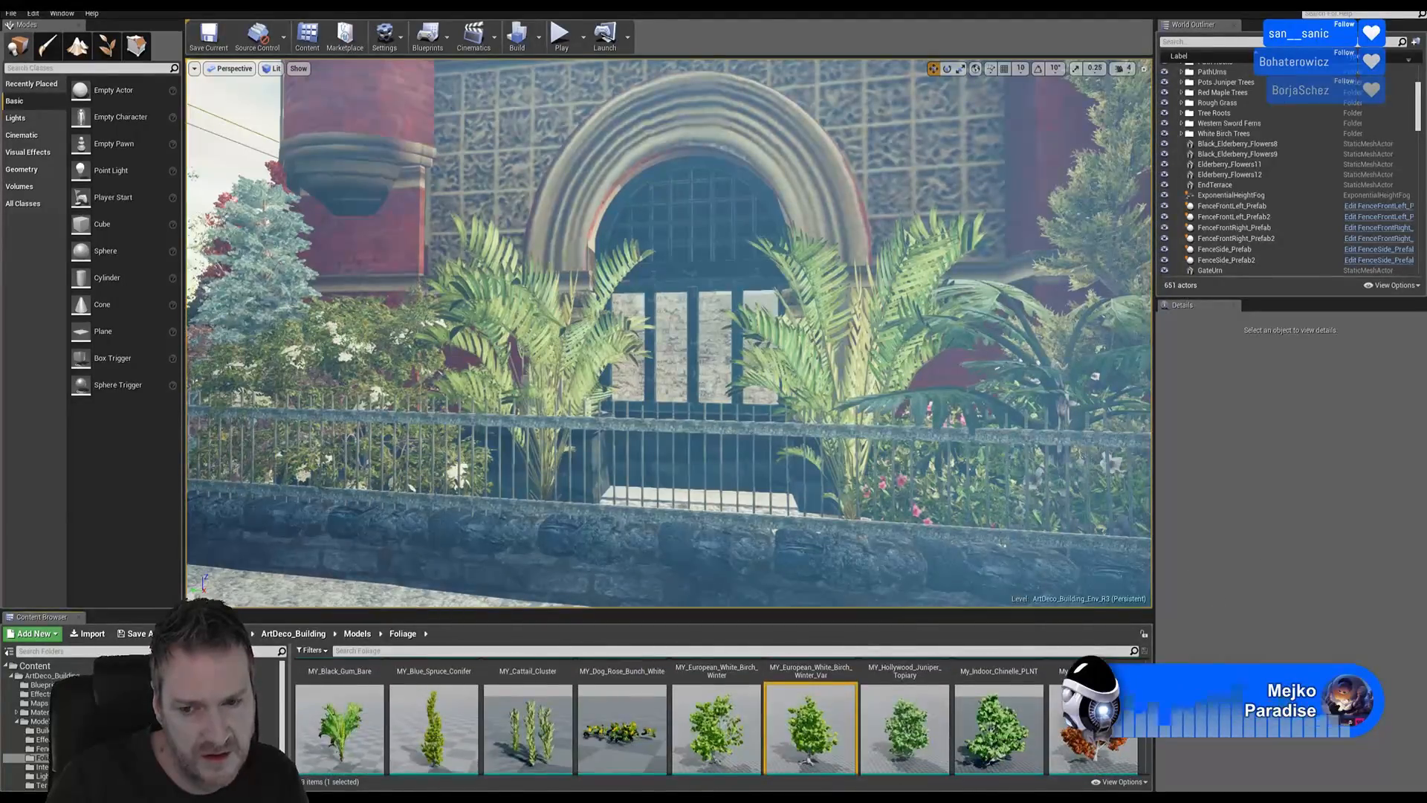
scroll(1150, 742, down, 10)
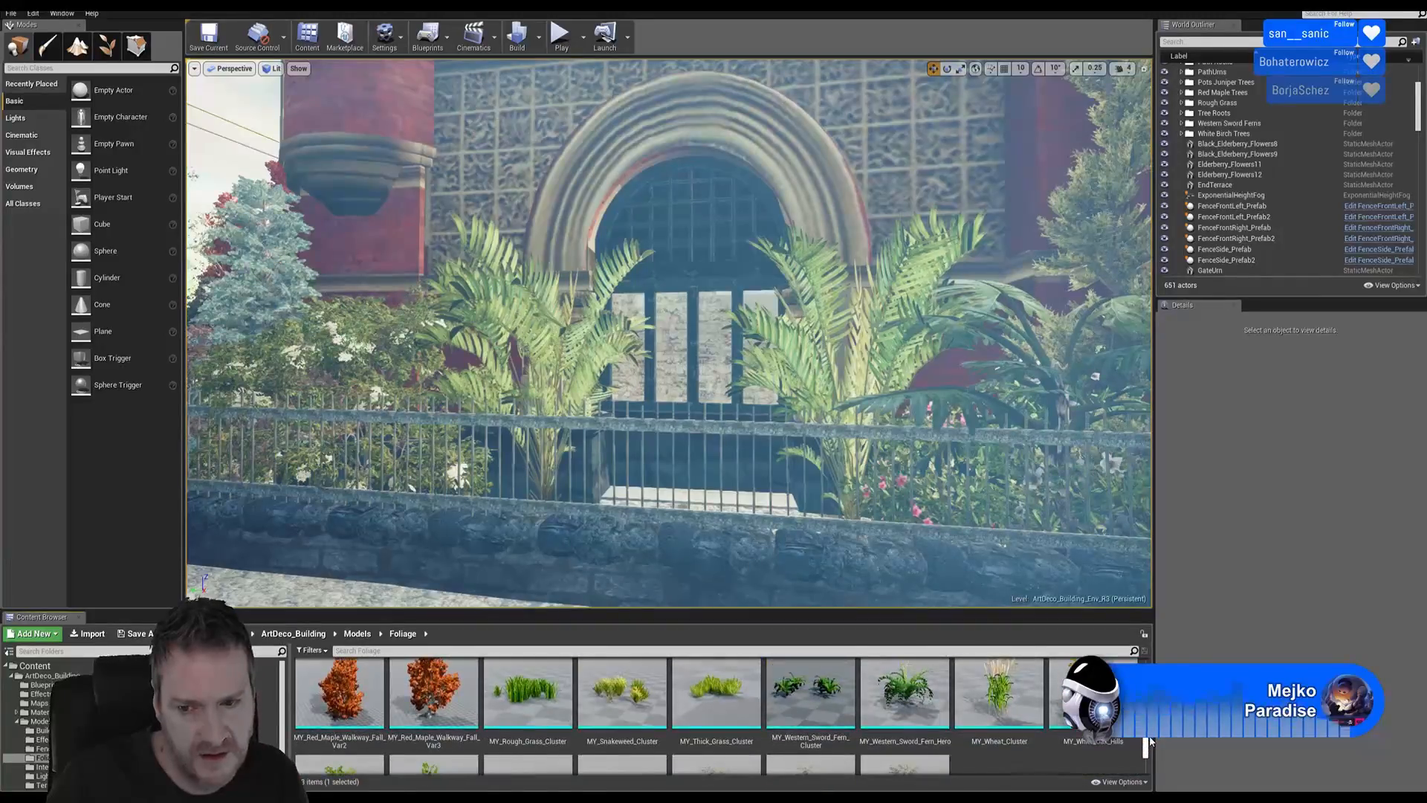
scroll(1150, 741, down, 5)
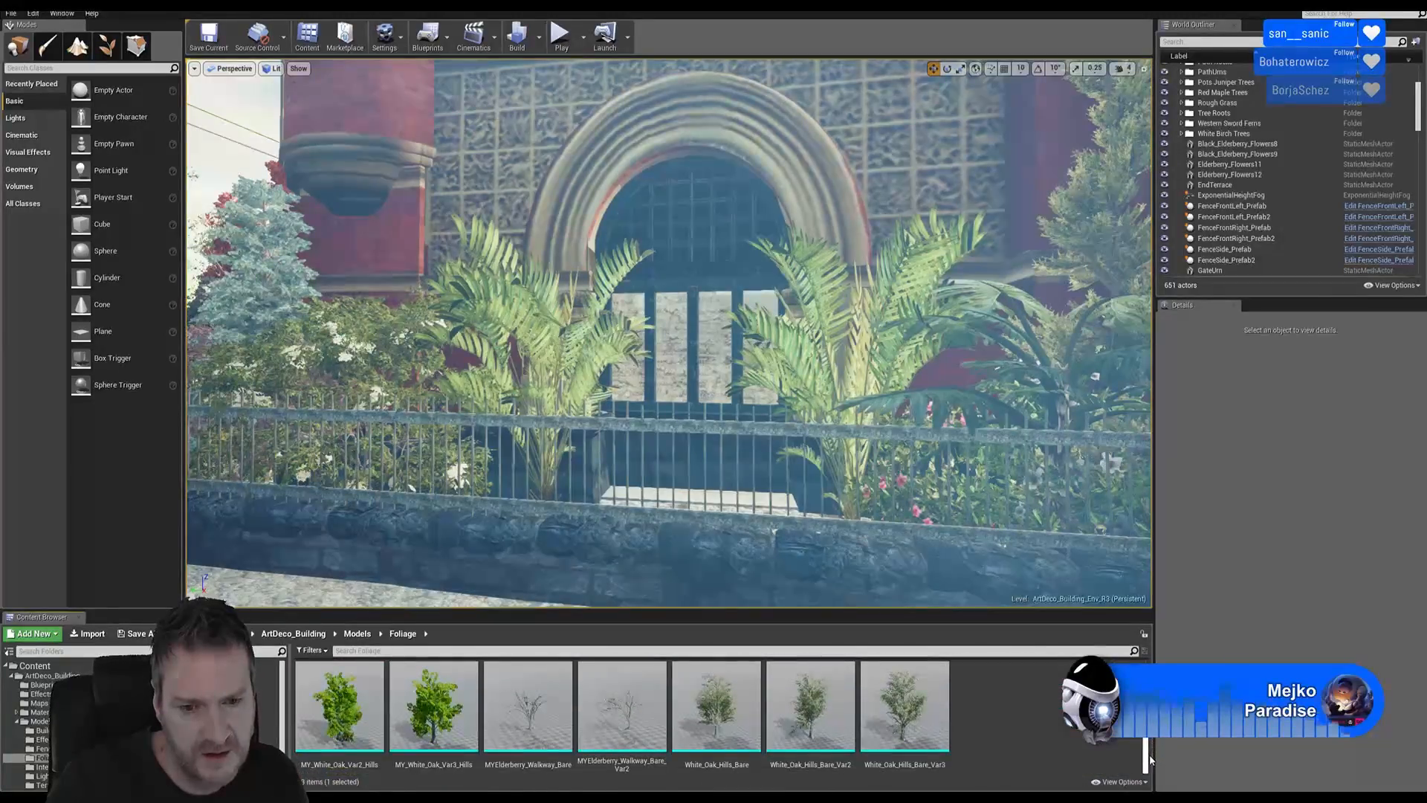
scroll(1154, 759, up, 10)
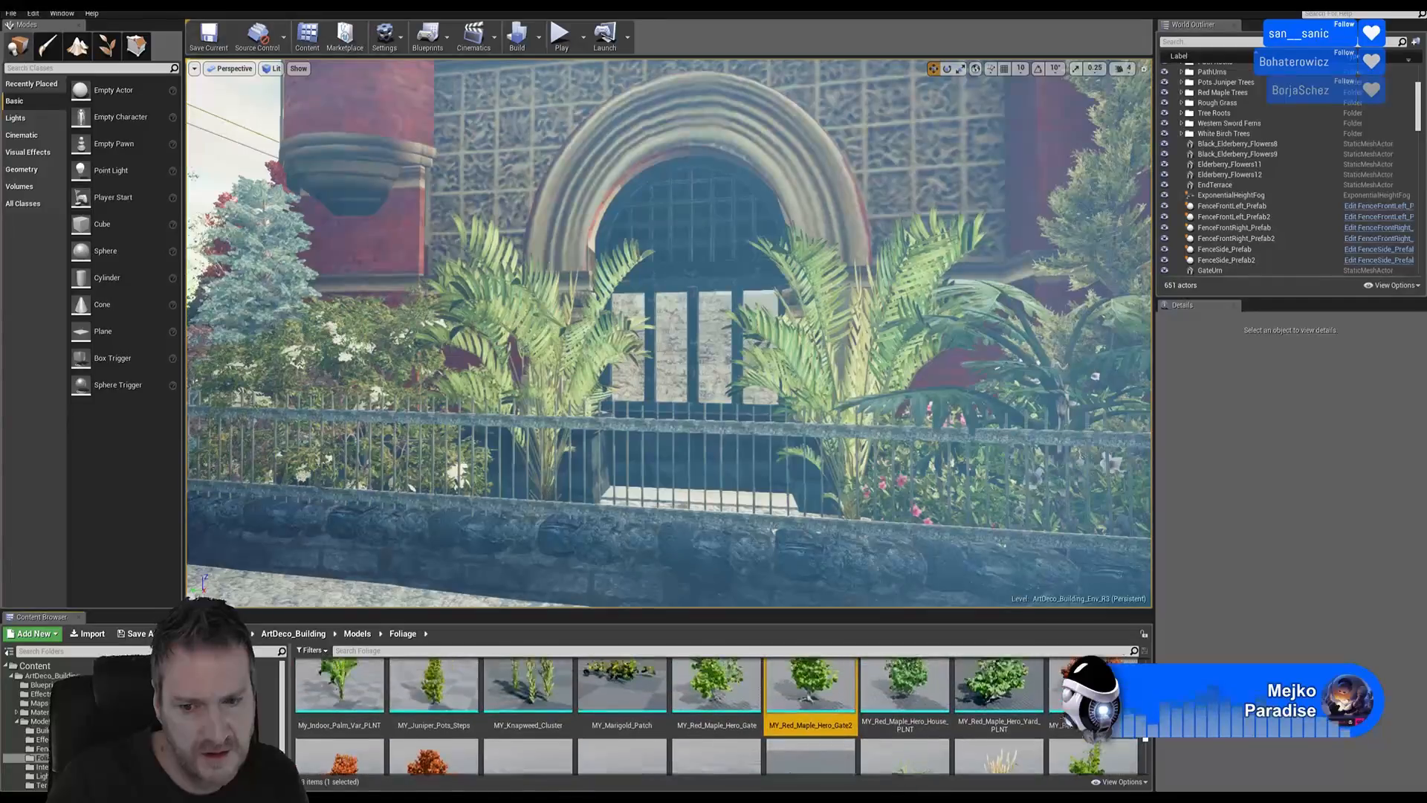
scroll(1155, 759, up, 5)
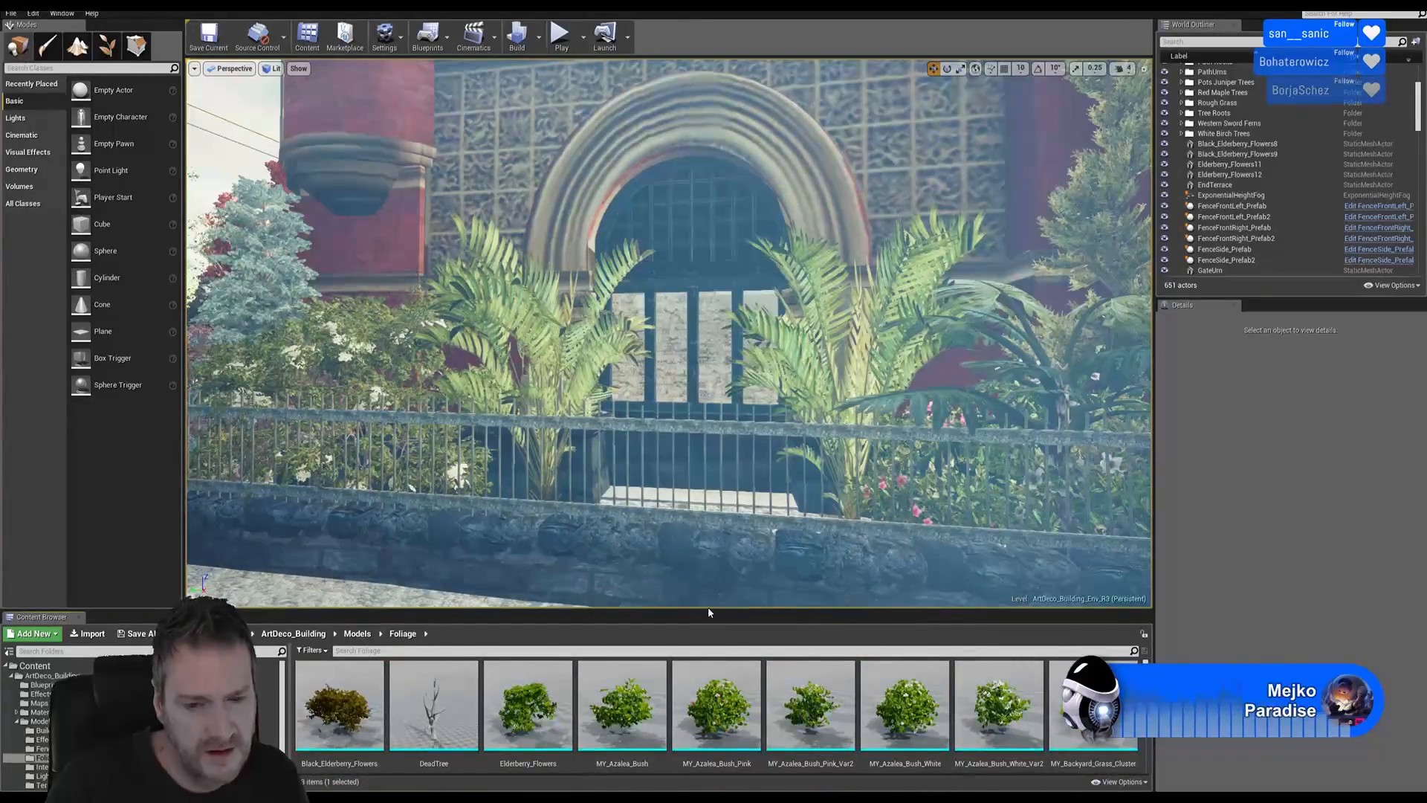
- Place a MY_Azalea_Bush at the planter wall between the two palms and scale it uniformly to about 1.88
mouse_move(640, 712)
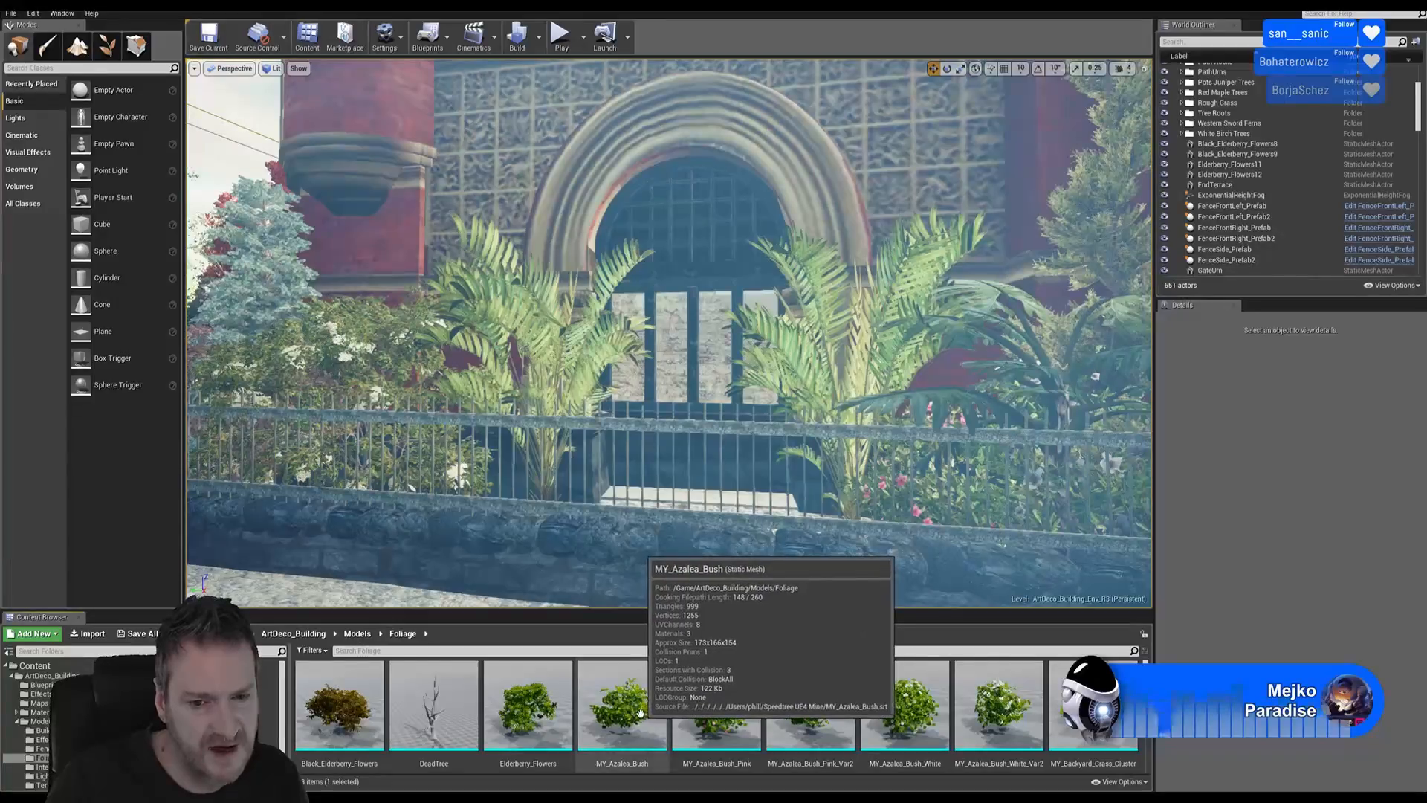
drag(641, 713, 654, 542)
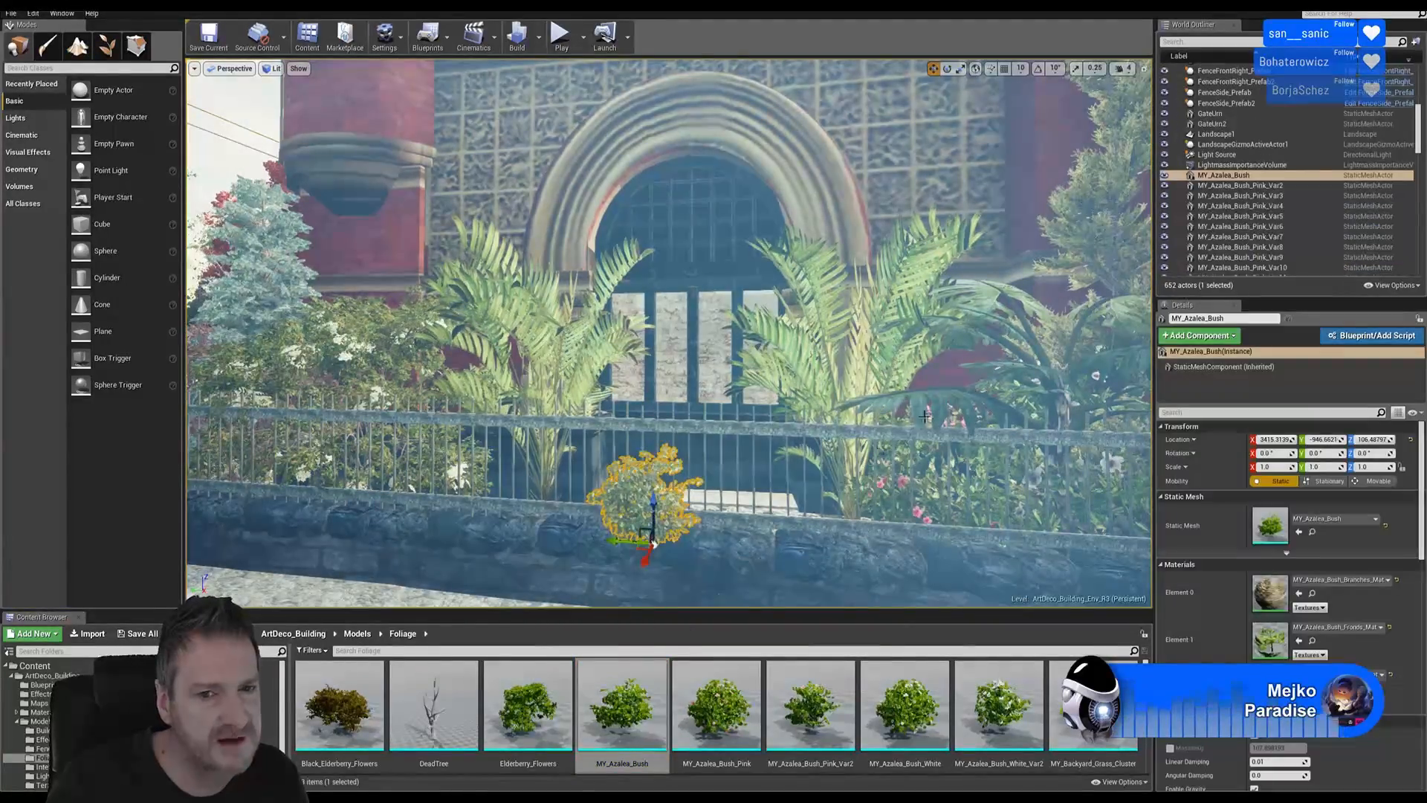
click(961, 69)
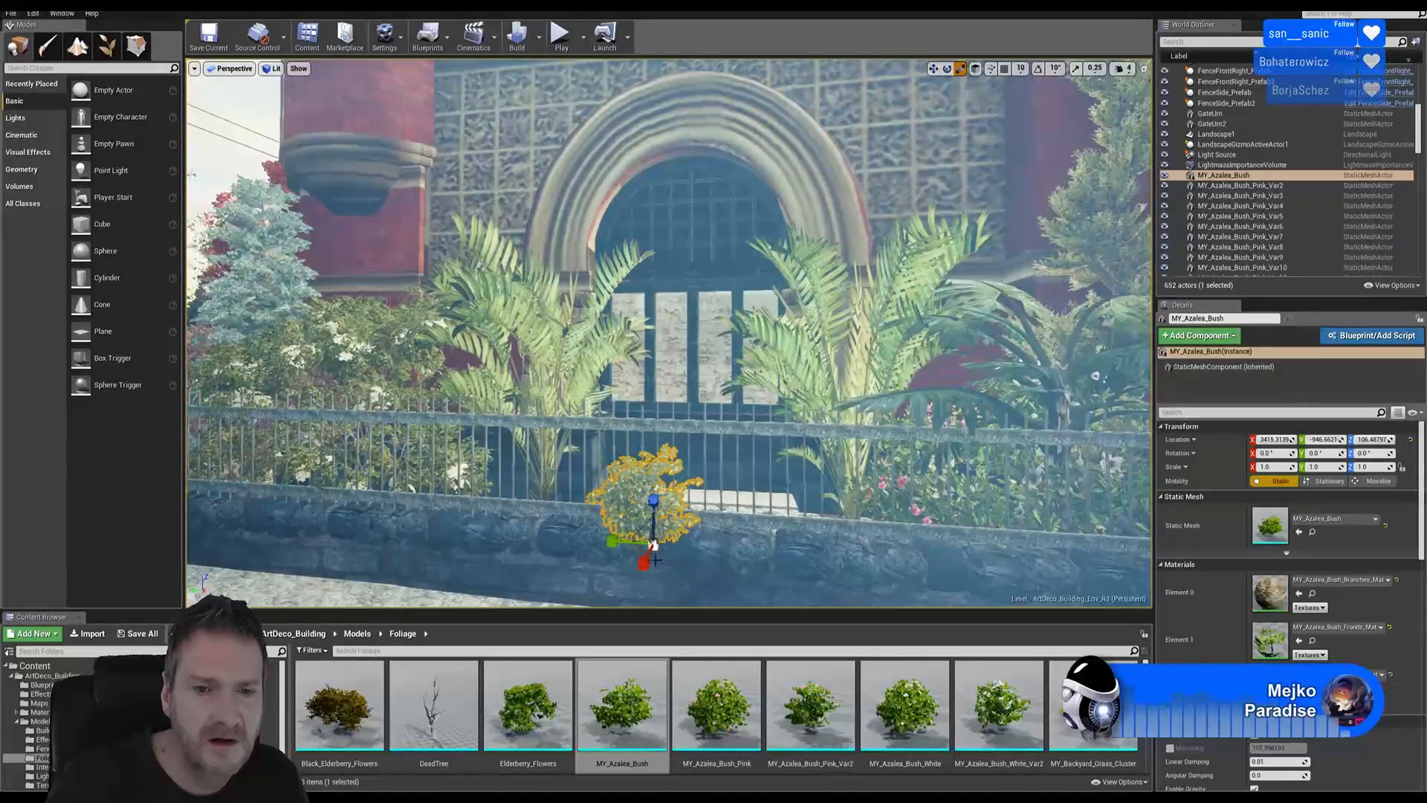
mouse_move(654, 547)
mouse_down()
mouse_move(723, 506)
mouse_move(656, 541)
mouse_up()
click(933, 68)
- Move the new azalea bush behind the fence and lower it into the planter soil
right_drag(744, 531, 487, 495)
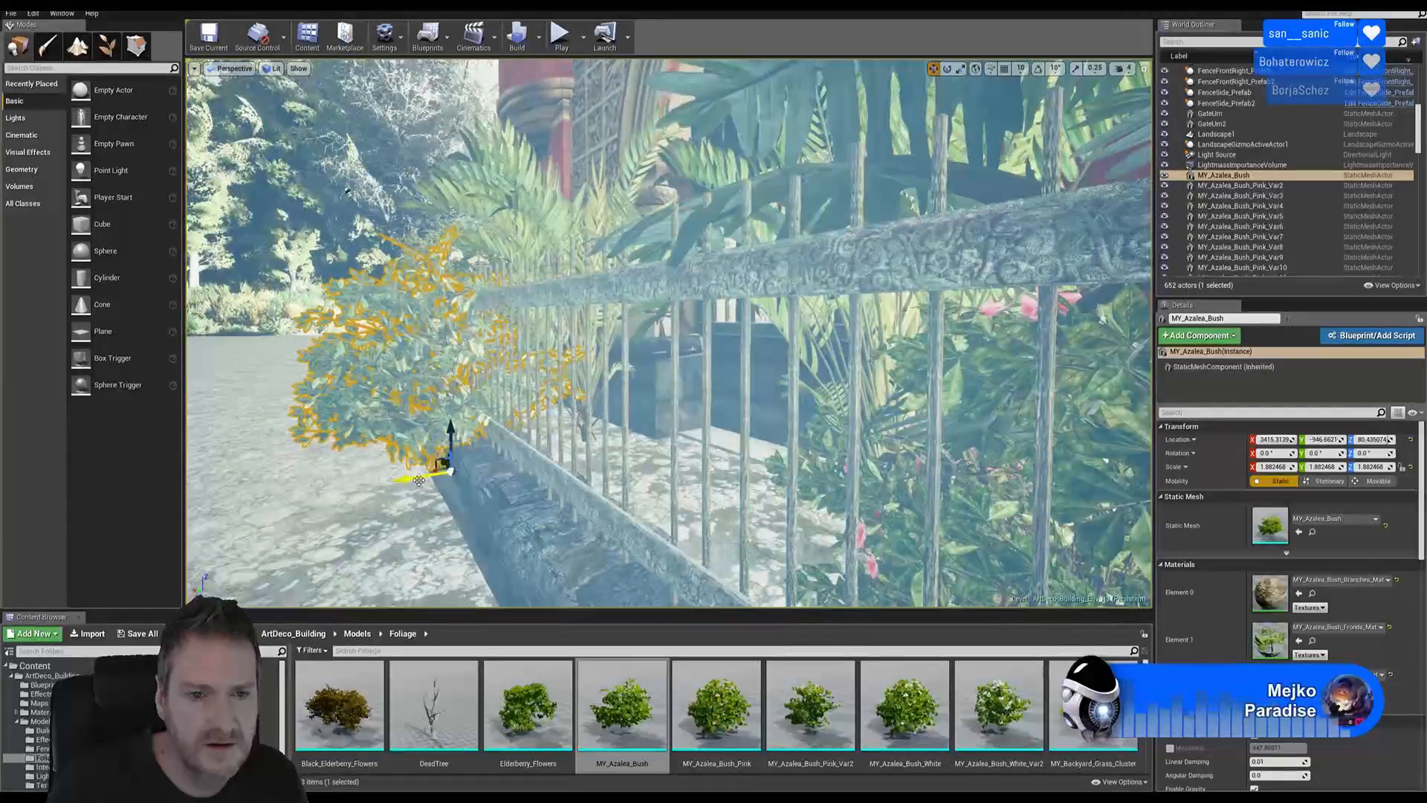
drag(420, 476, 624, 484)
right_drag(626, 487, 714, 305)
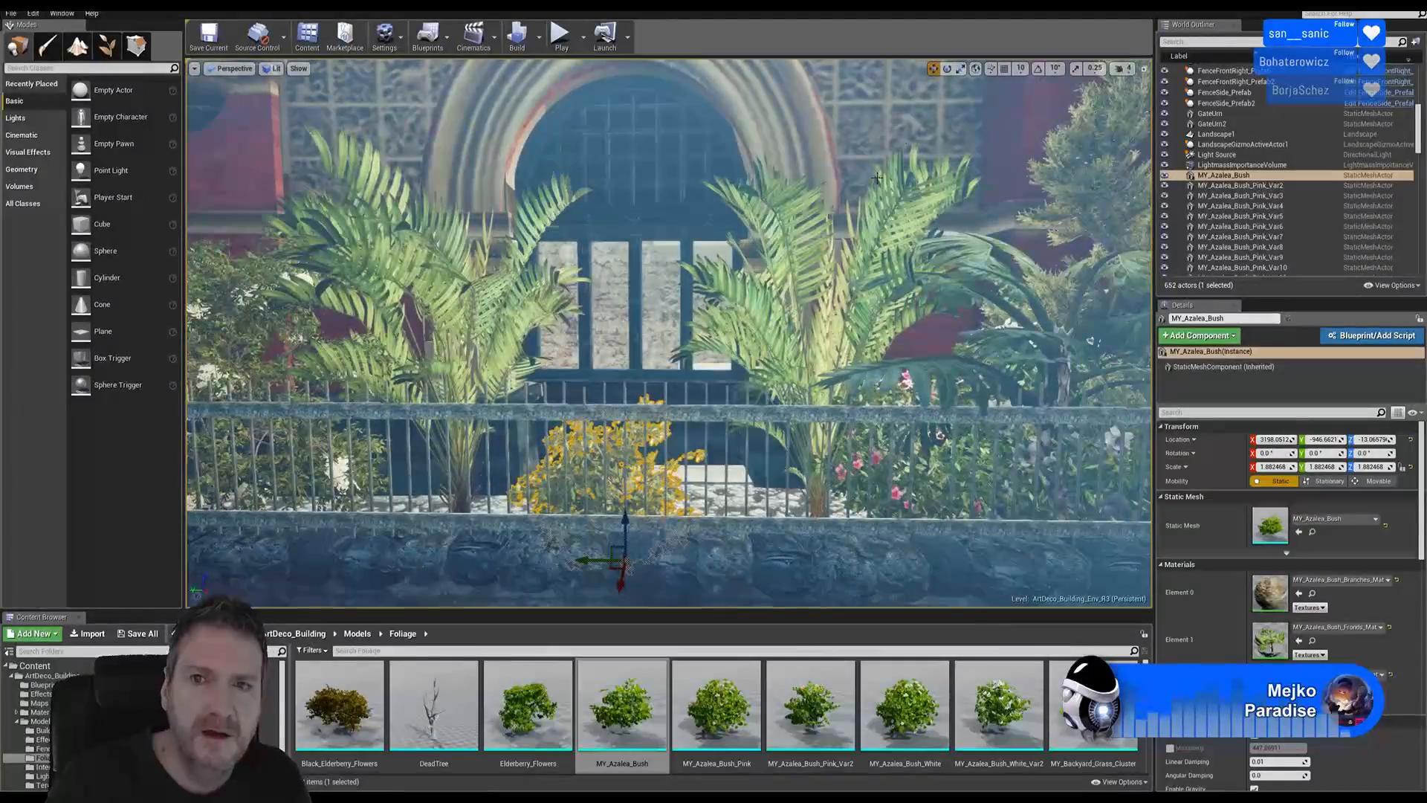
- Scale the azalea bush uniformly to about 2.46 and shift it to the base of the palm beside the elderberry
key(r)
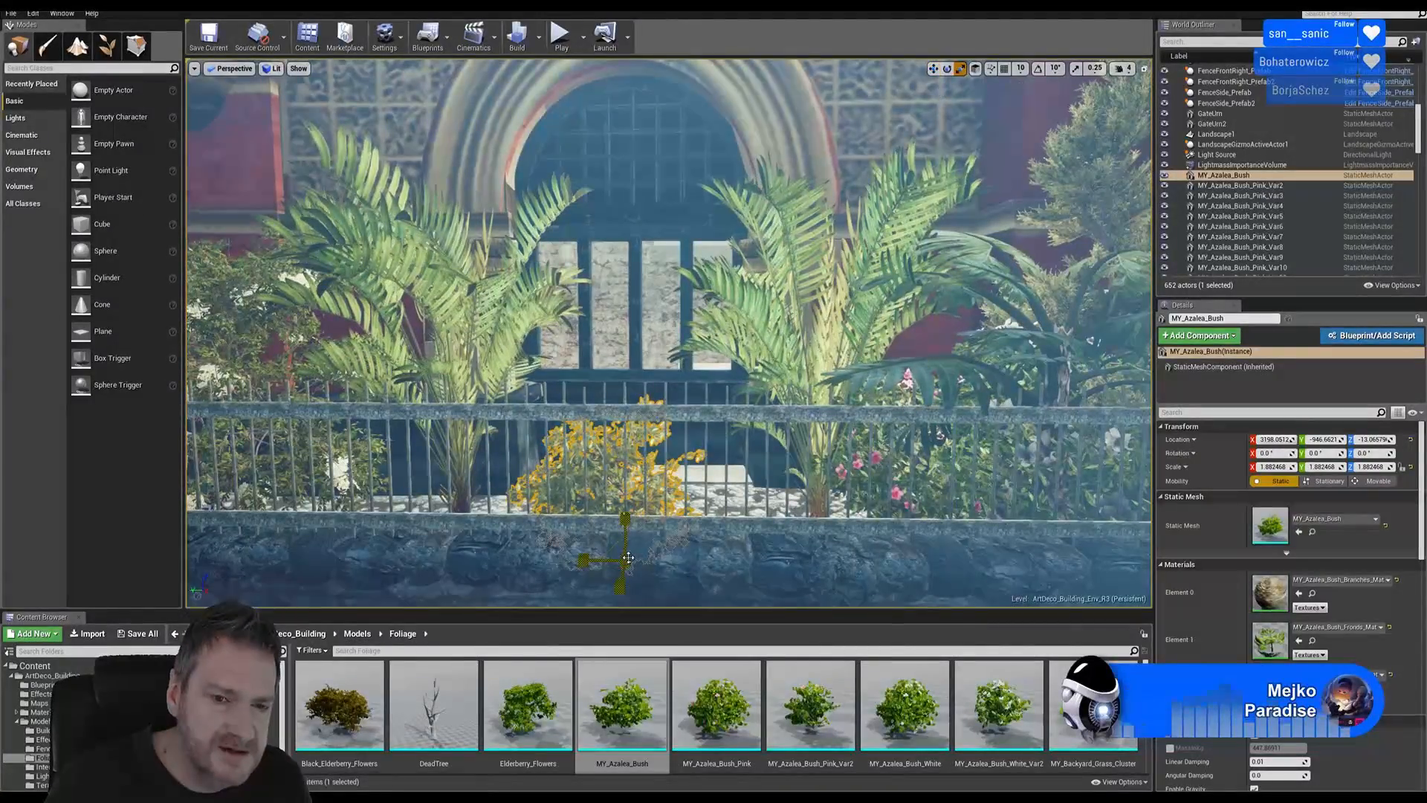
drag(628, 558, 665, 521)
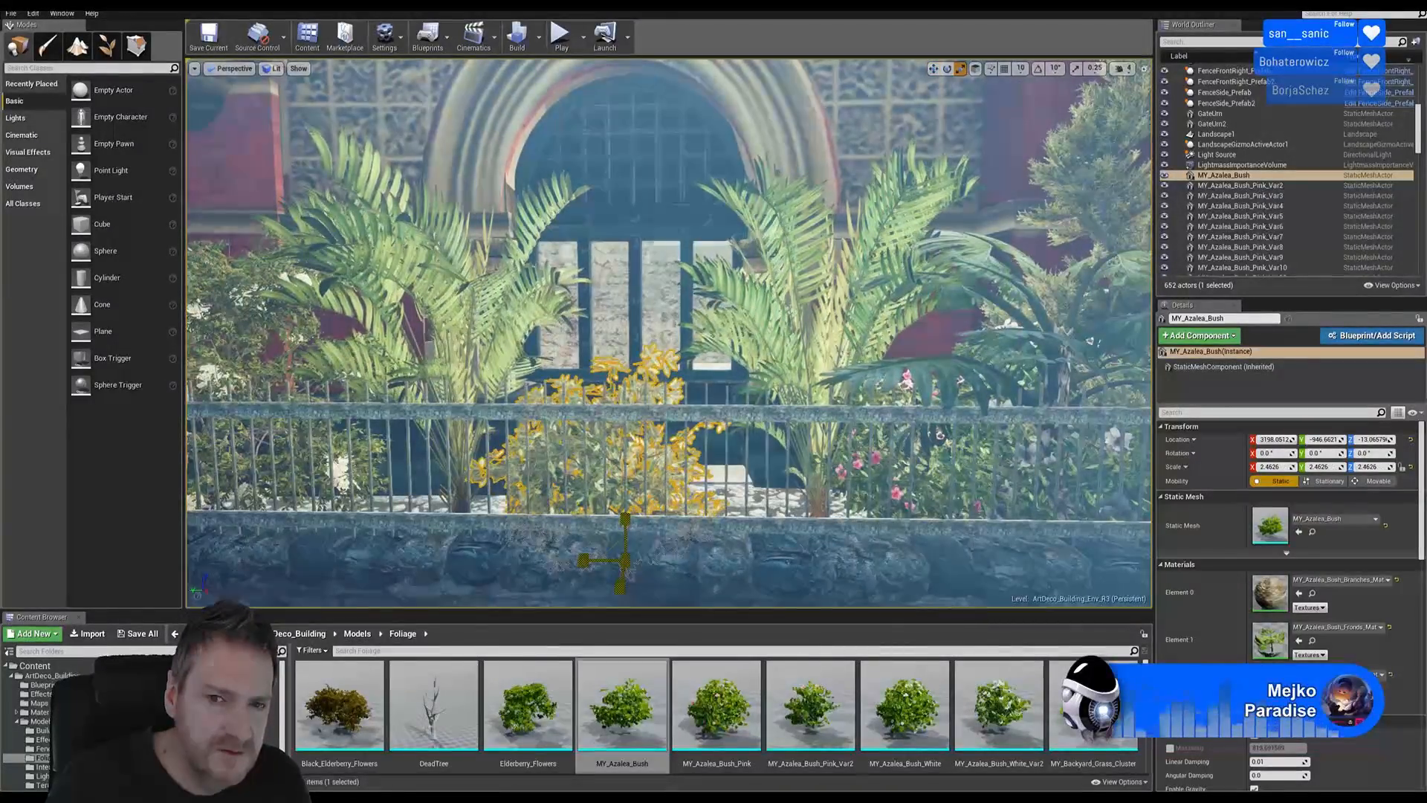
click(933, 68)
drag(594, 562, 518, 536)
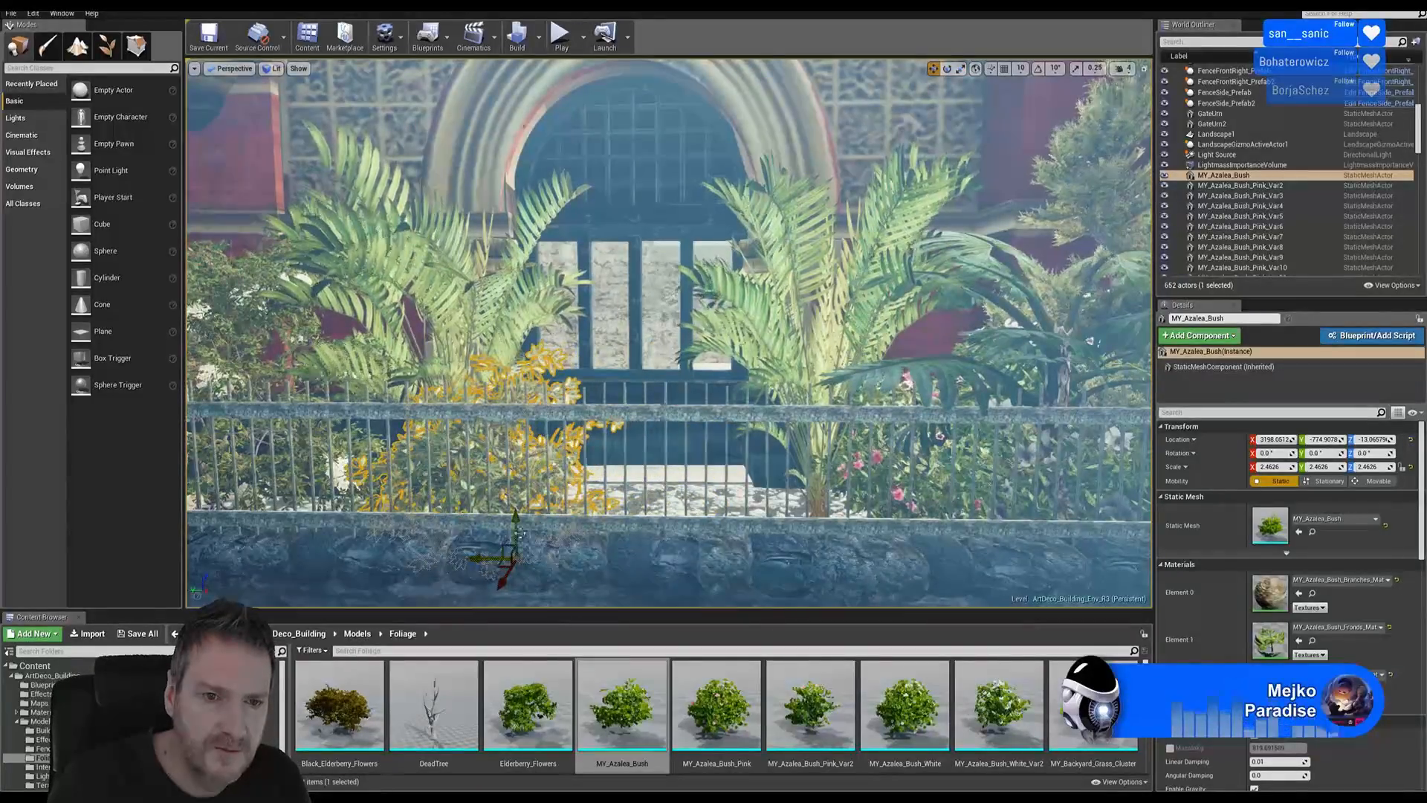
- Duplicate the azalea bush and move the copy along the fence to the palm on the juniper side
right_click(501, 479)
mouse_move(563, 275)
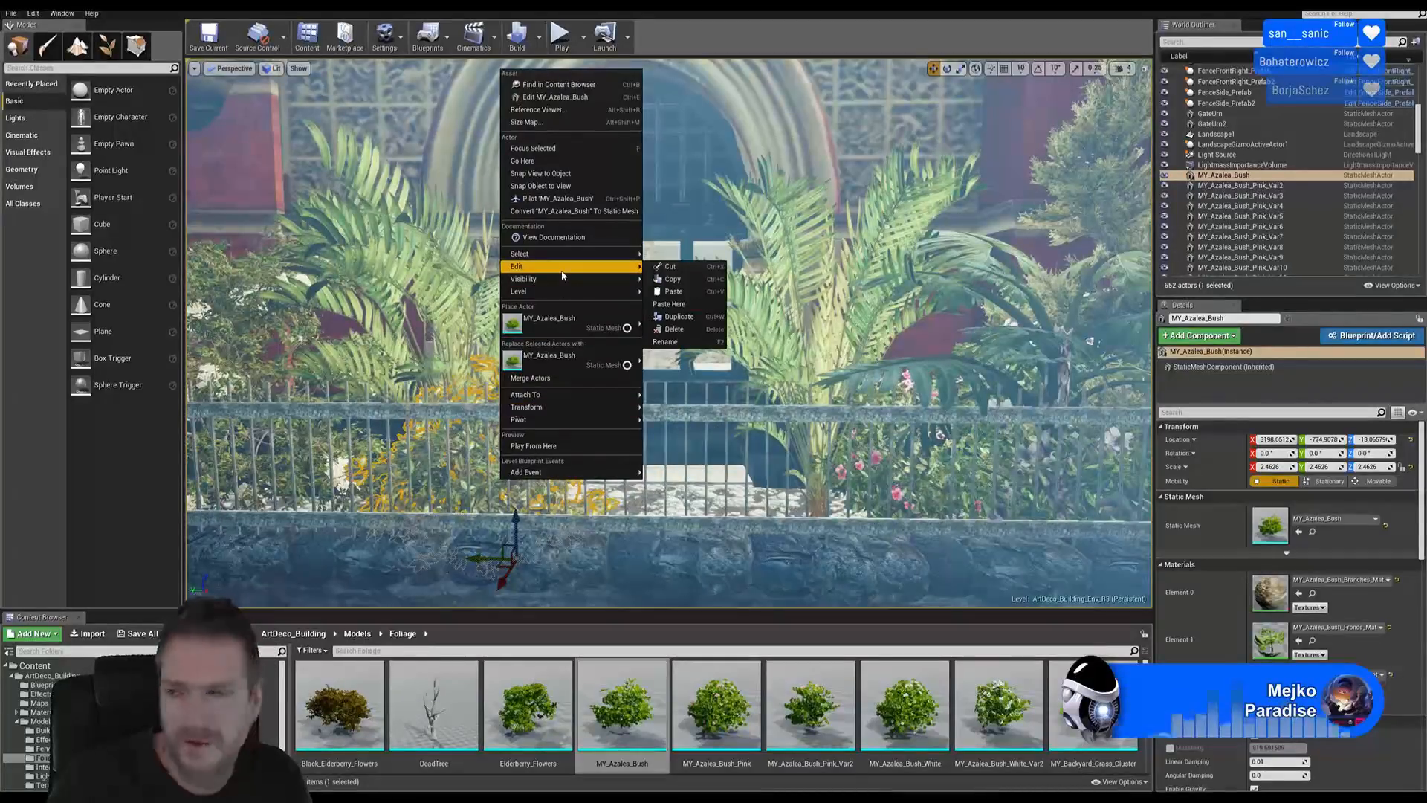
click(692, 317)
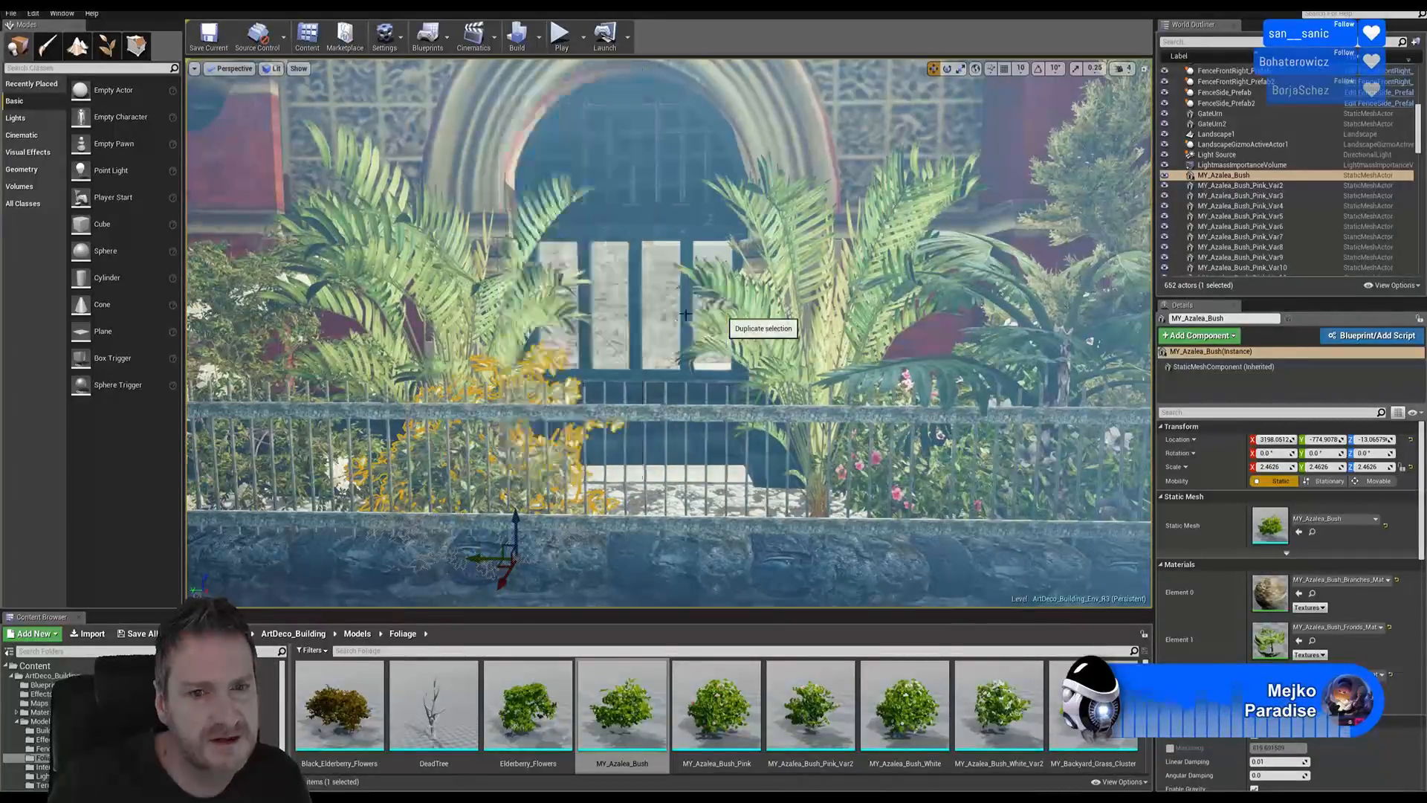
drag(485, 557, 830, 530)
- Duplicate the pink and white azalea bushes beside the juniper together and move the copies along the fence between the two palms
right_drag(830, 531, 758, 525)
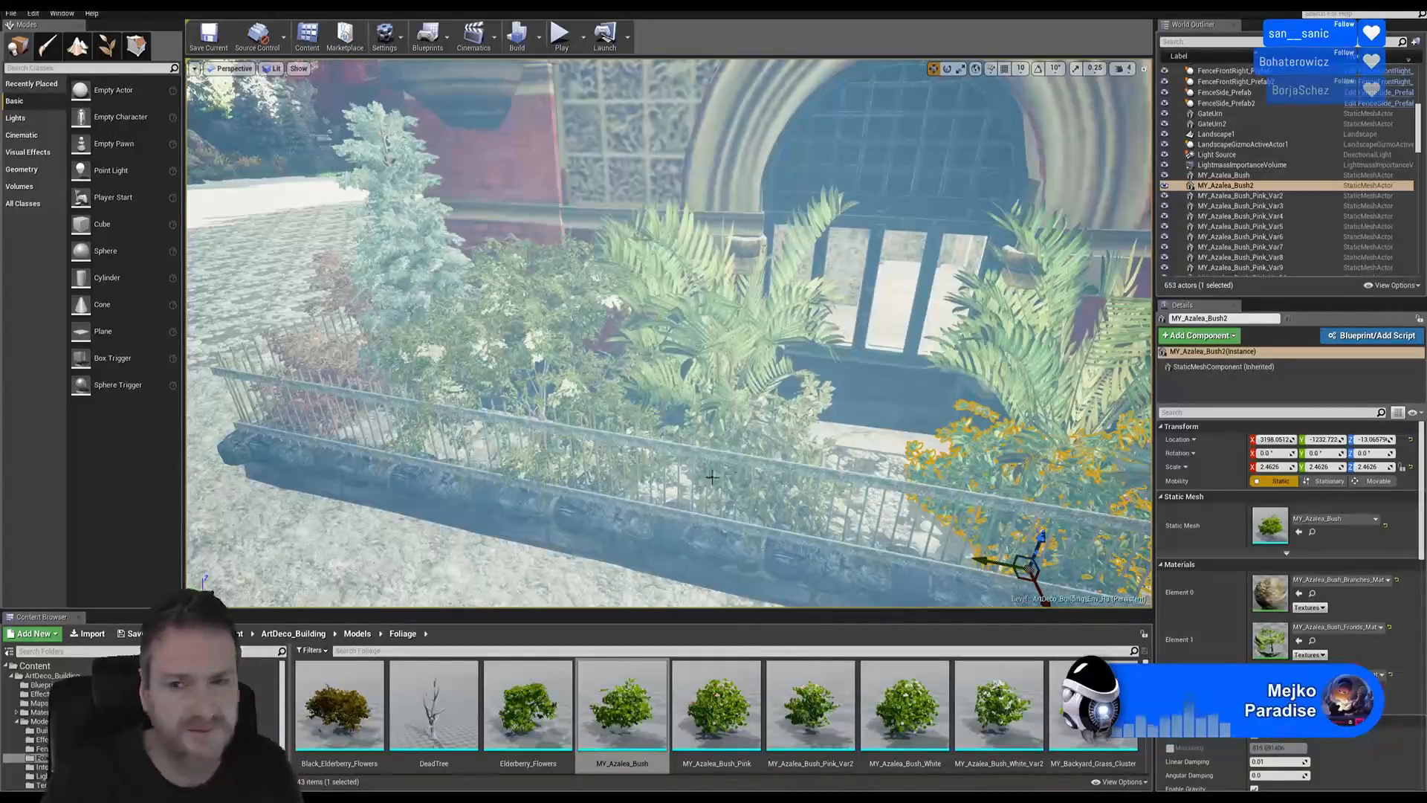
right_drag(711, 477, 792, 550)
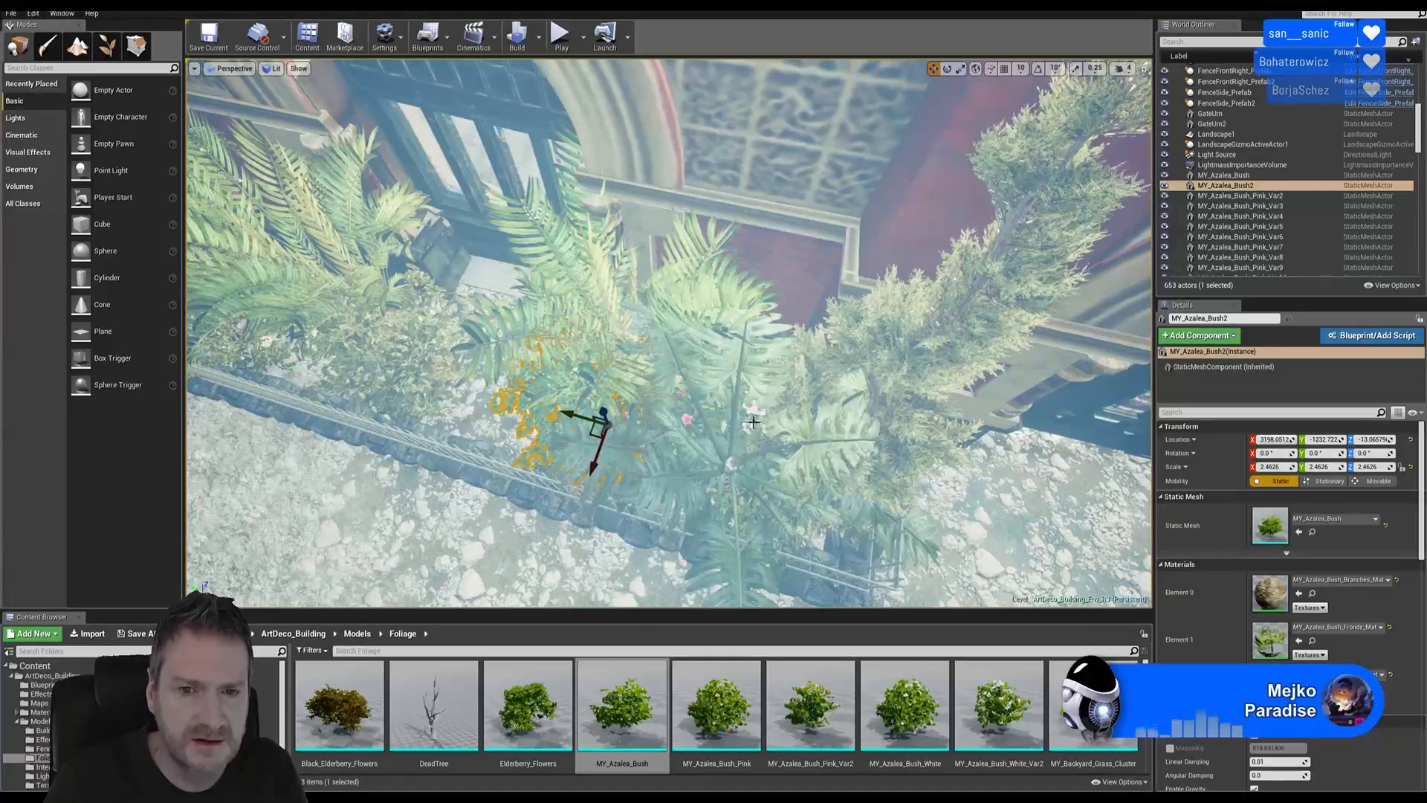
click(748, 426)
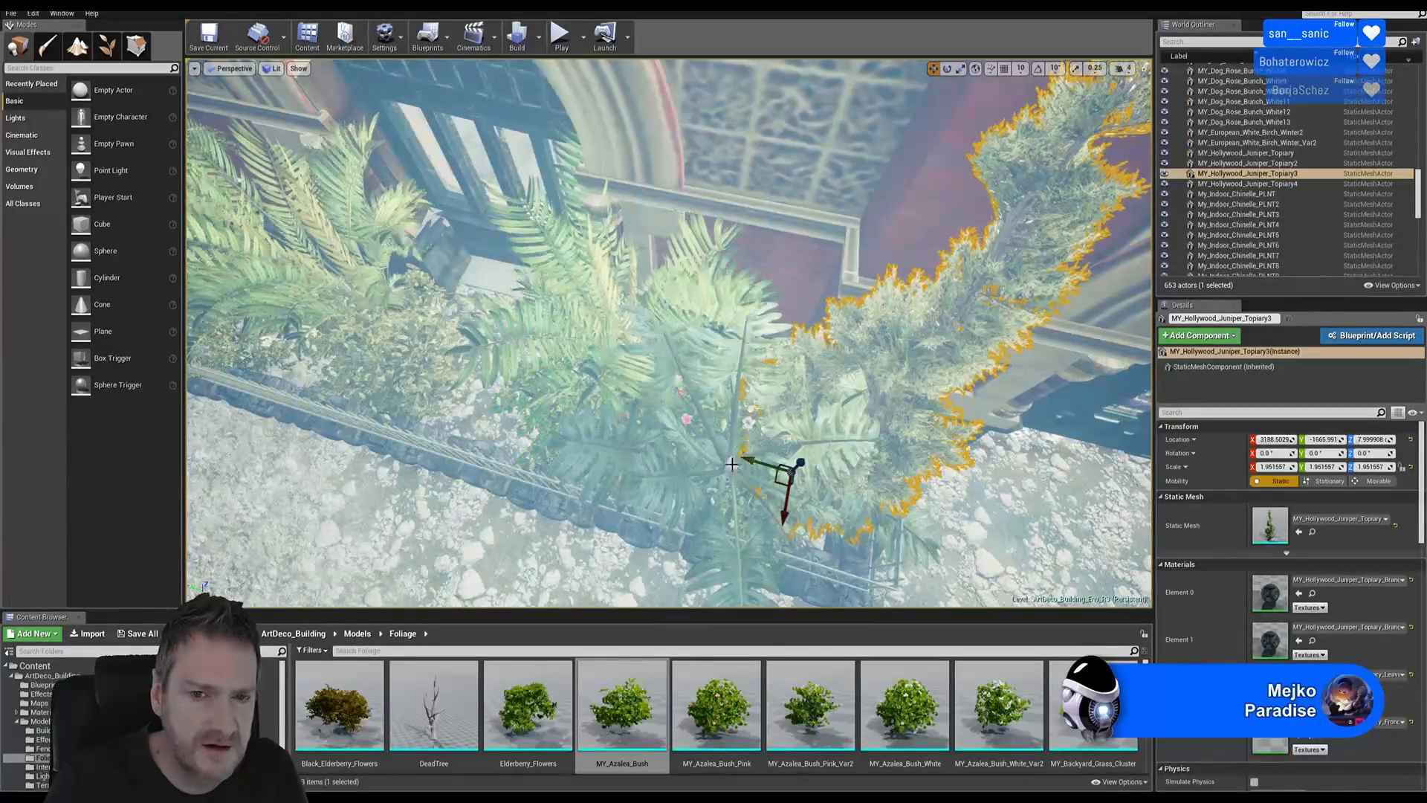
right_drag(733, 465, 611, 469)
click(513, 437)
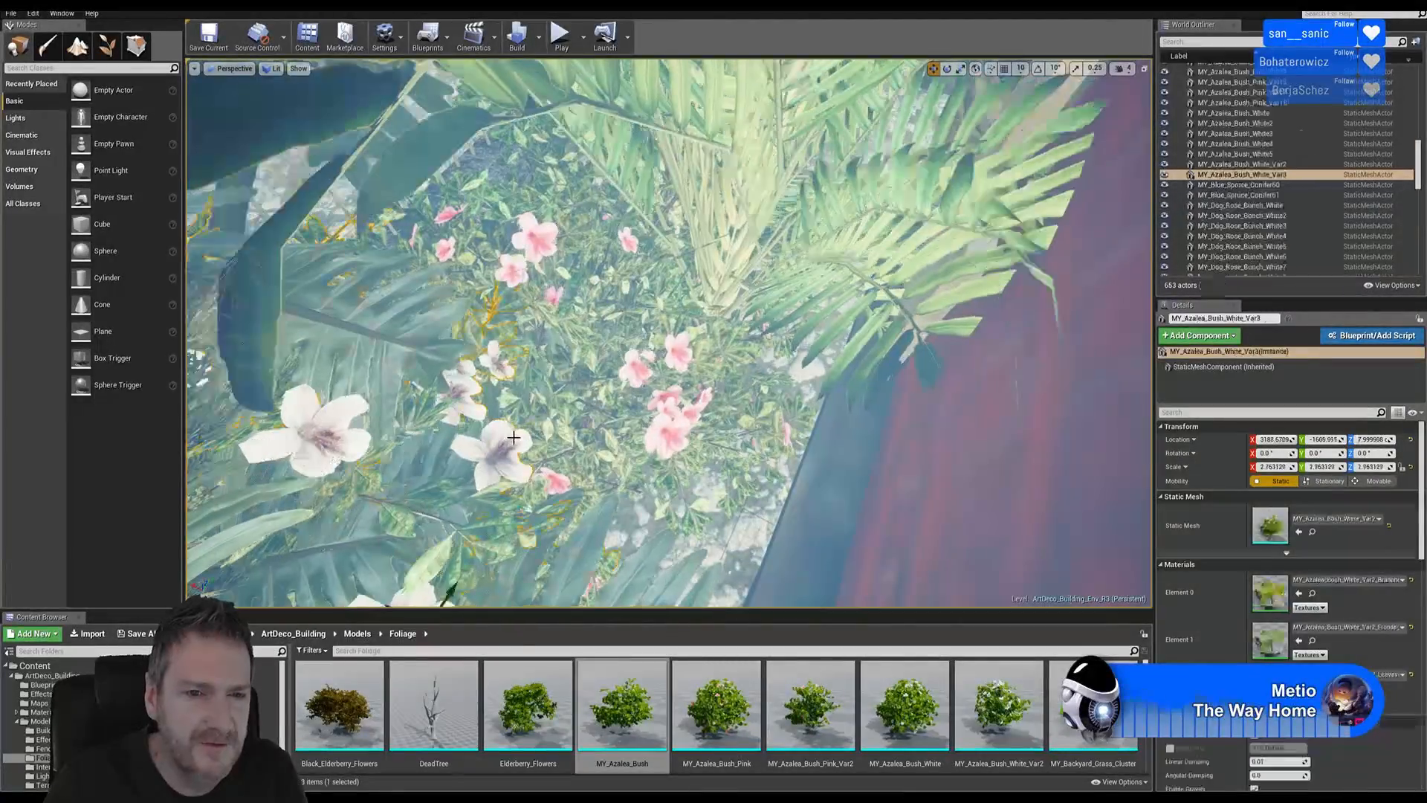
ctrl+click(665, 431)
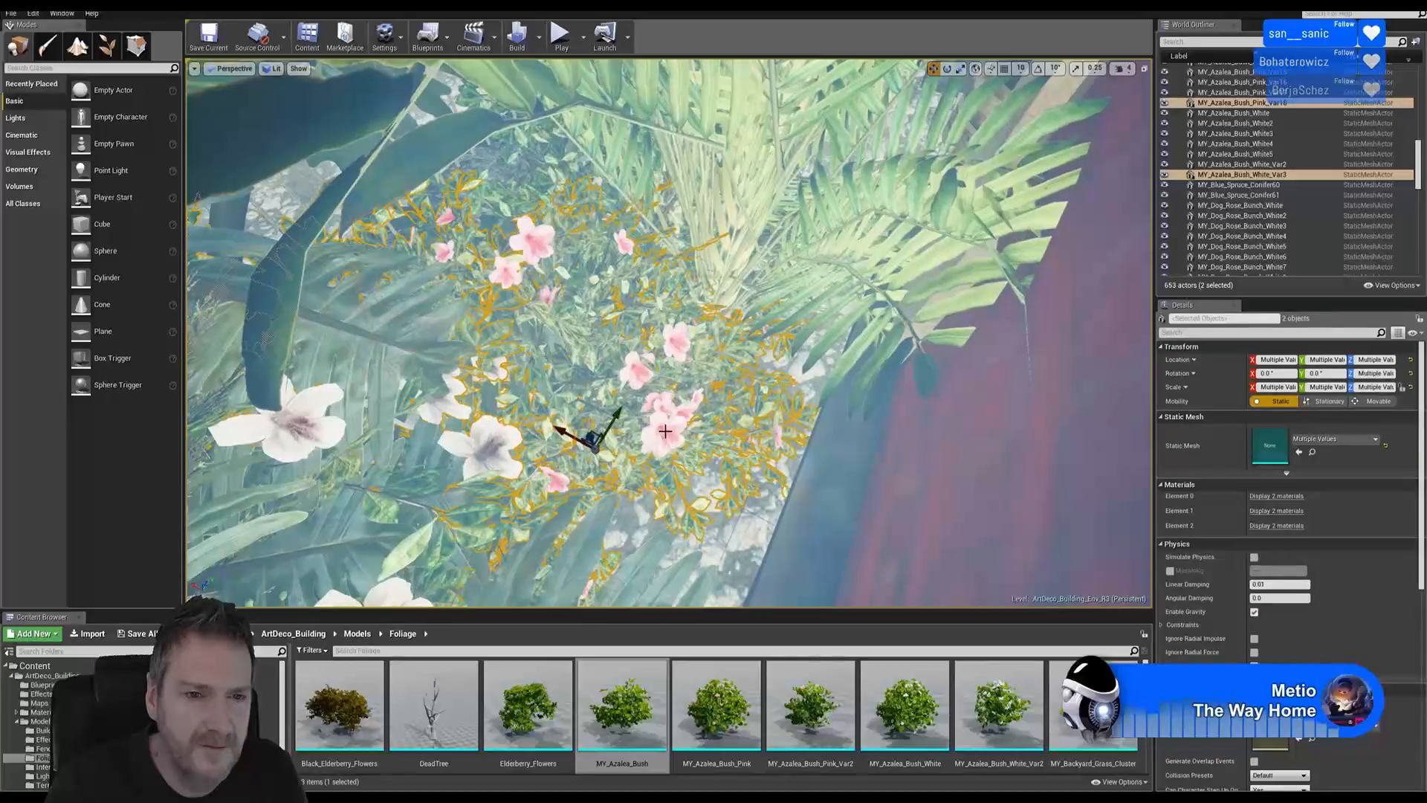
right_drag(611, 470, 606, 502)
key(f)
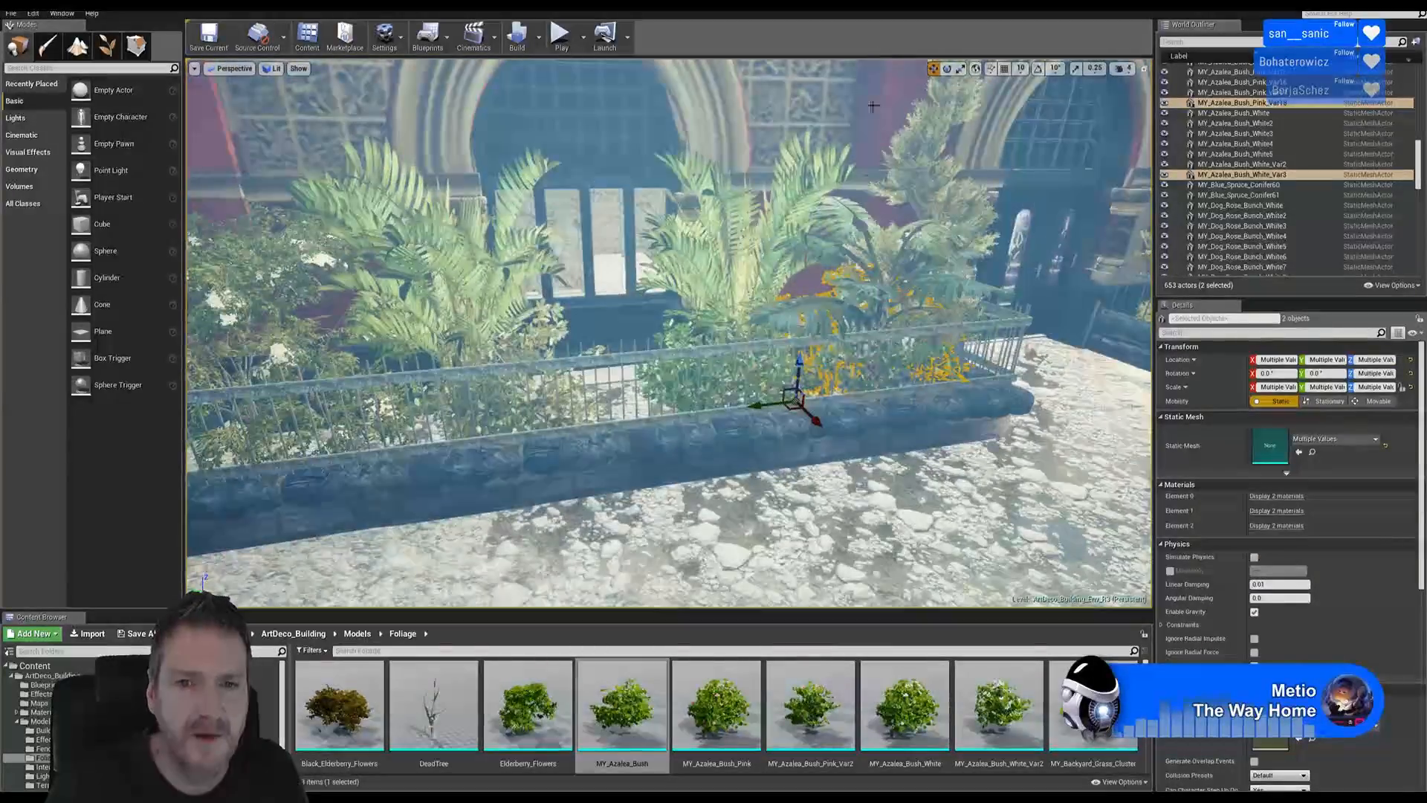
right_drag(840, 382, 789, 358)
right_click(690, 347)
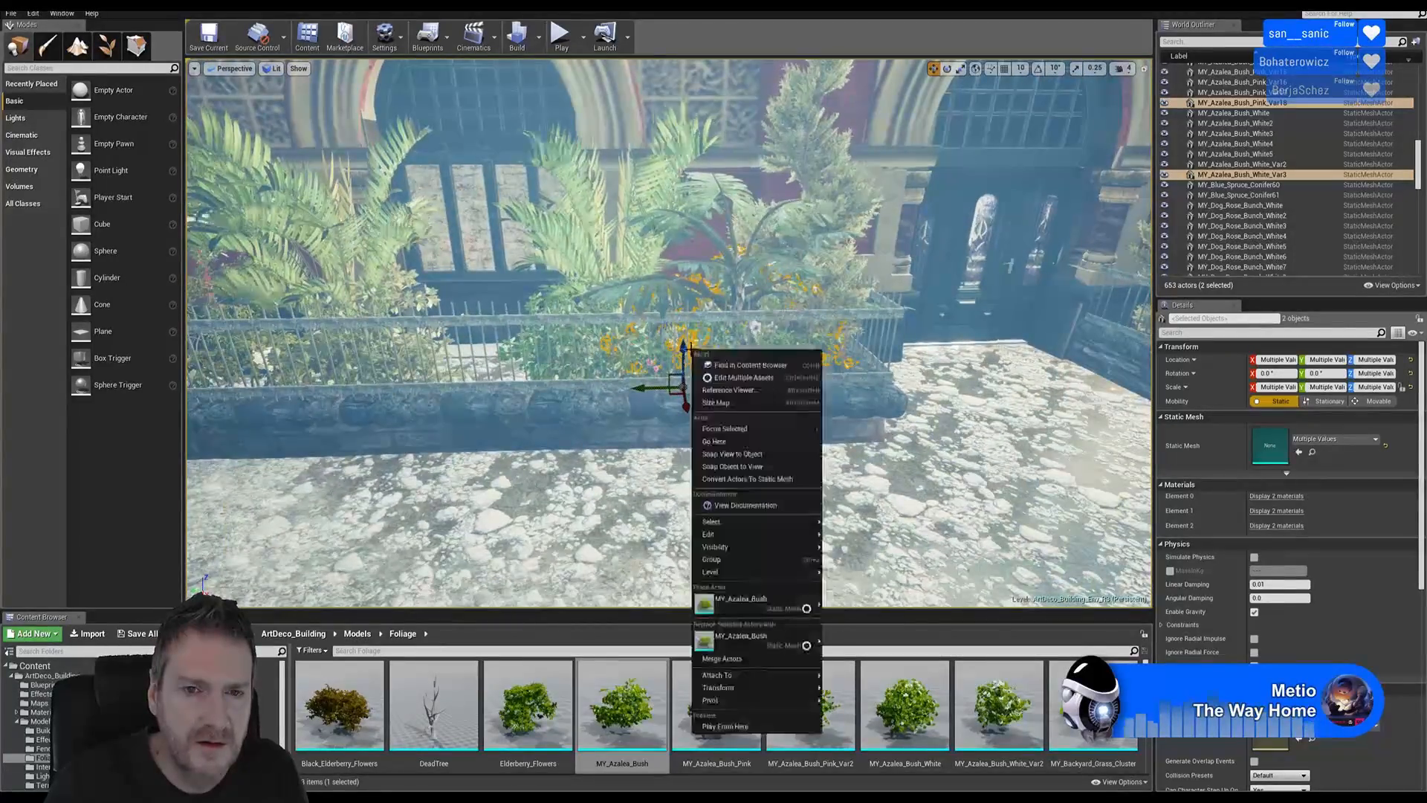
mouse_move(736, 533)
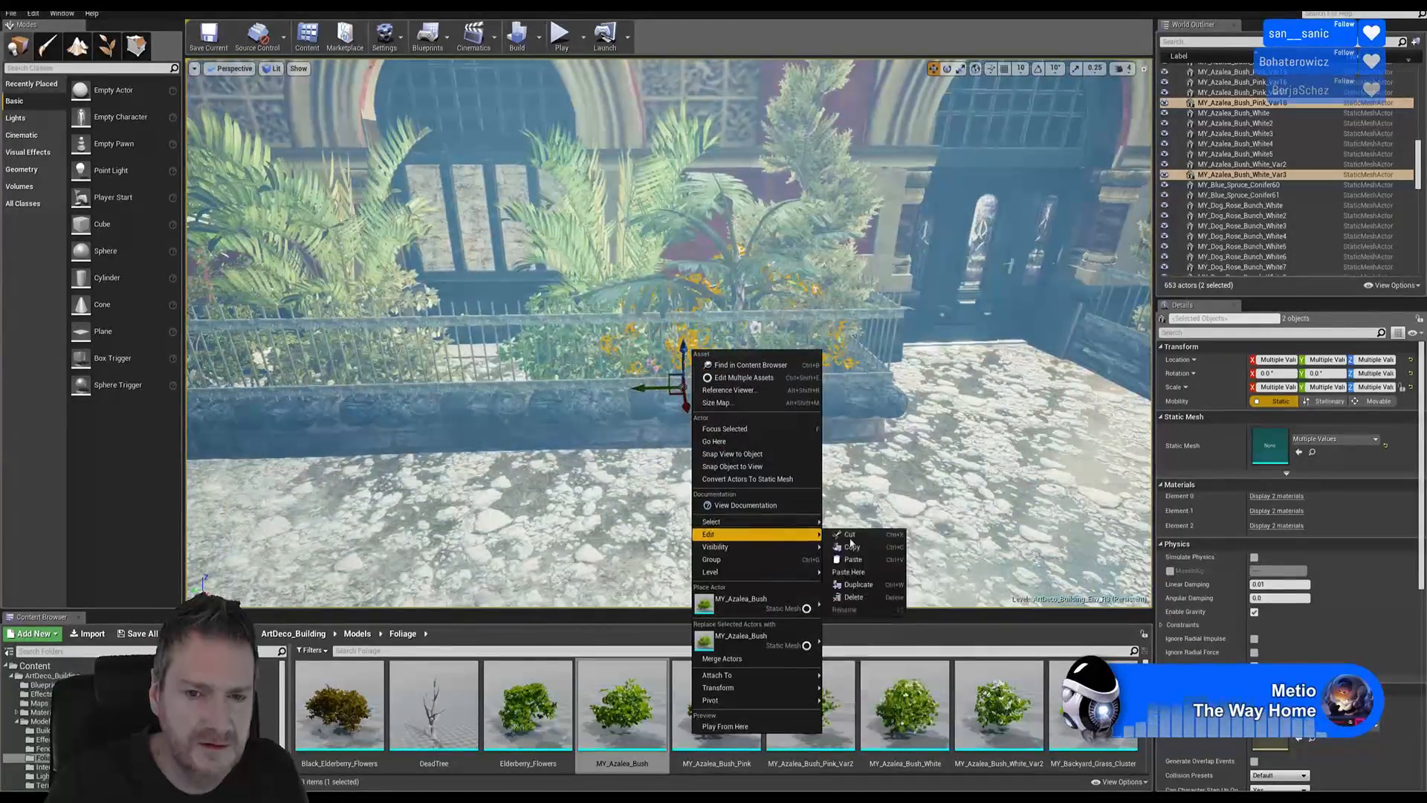
click(848, 584)
drag(651, 388, 408, 395)
right_drag(586, 407, 769, 295)
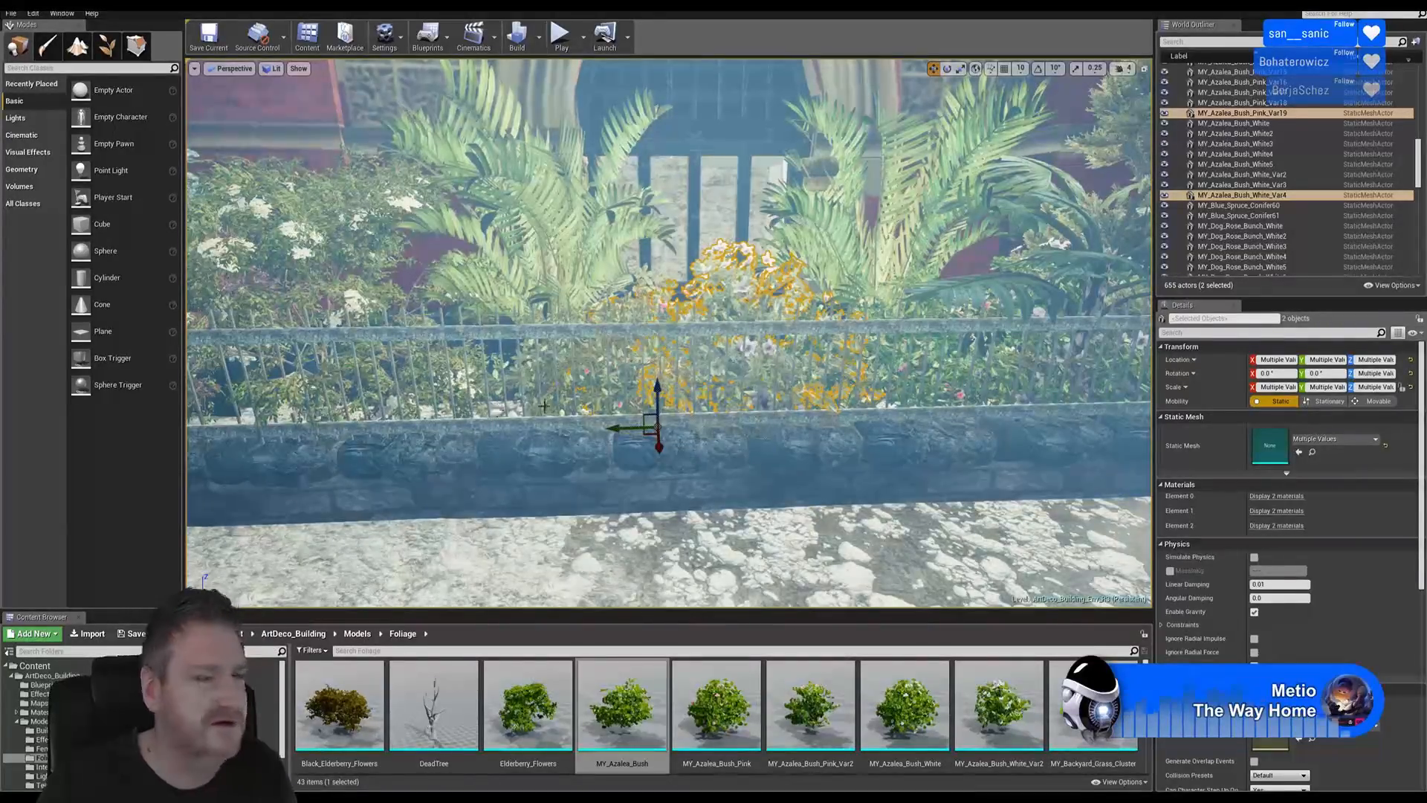
- Duplicate the azalea pair again and move the new copies along the fence, past the palm, to the white-flowering shrubs
right_drag(795, 299, 794, 303)
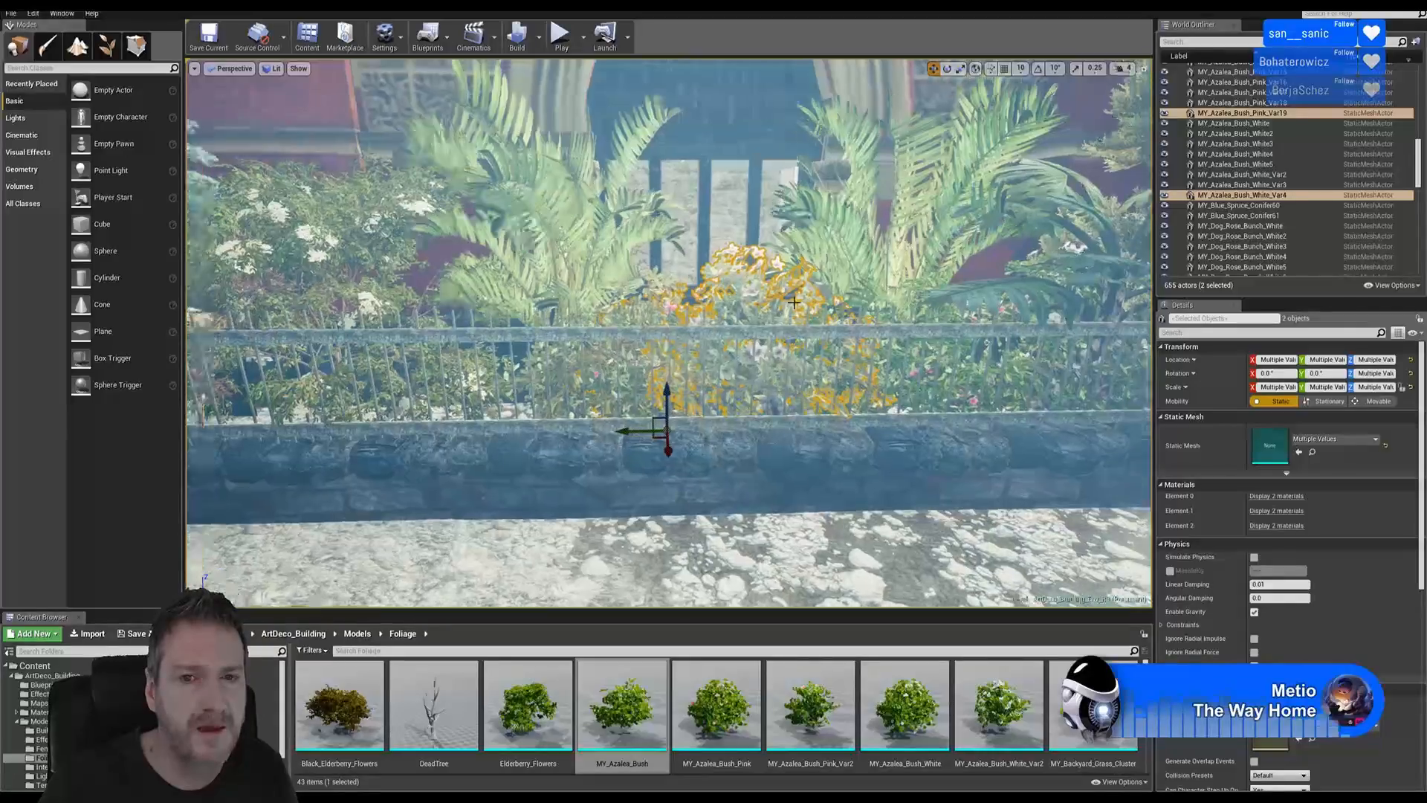
right_click(798, 303)
mouse_move(866, 491)
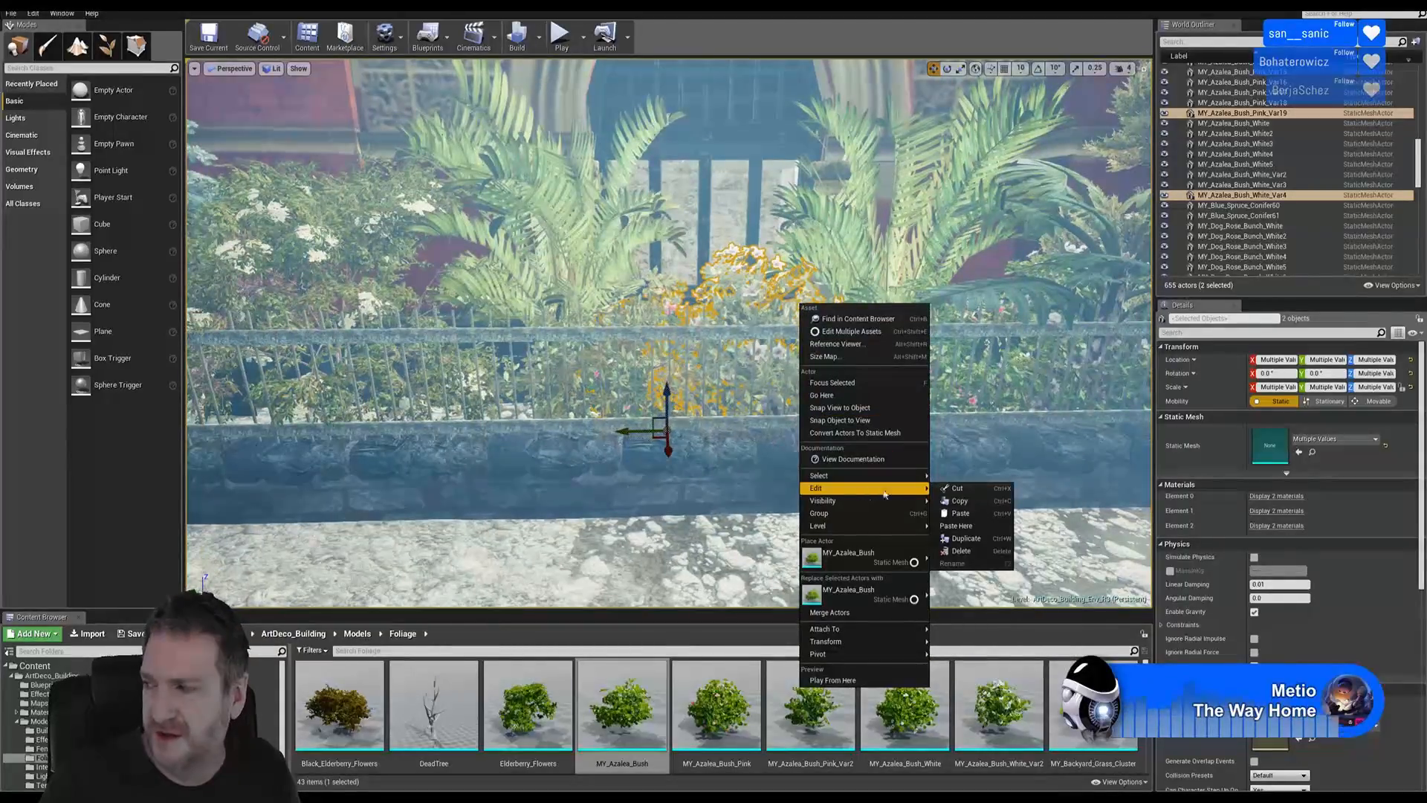
click(965, 538)
drag(637, 434, 315, 445)
drag(326, 445, 327, 448)
right_drag(491, 438, 413, 439)
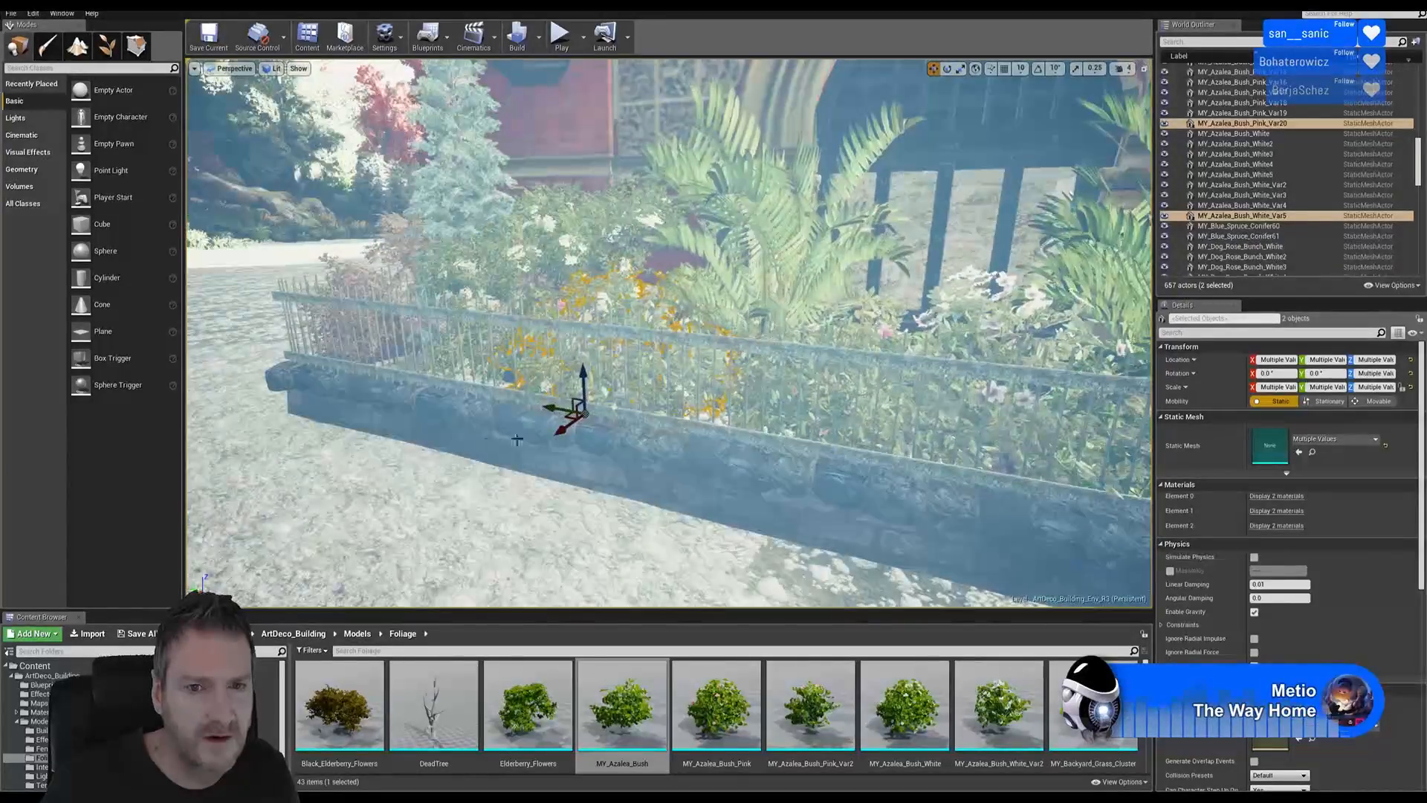
right_drag(517, 440, 574, 325)
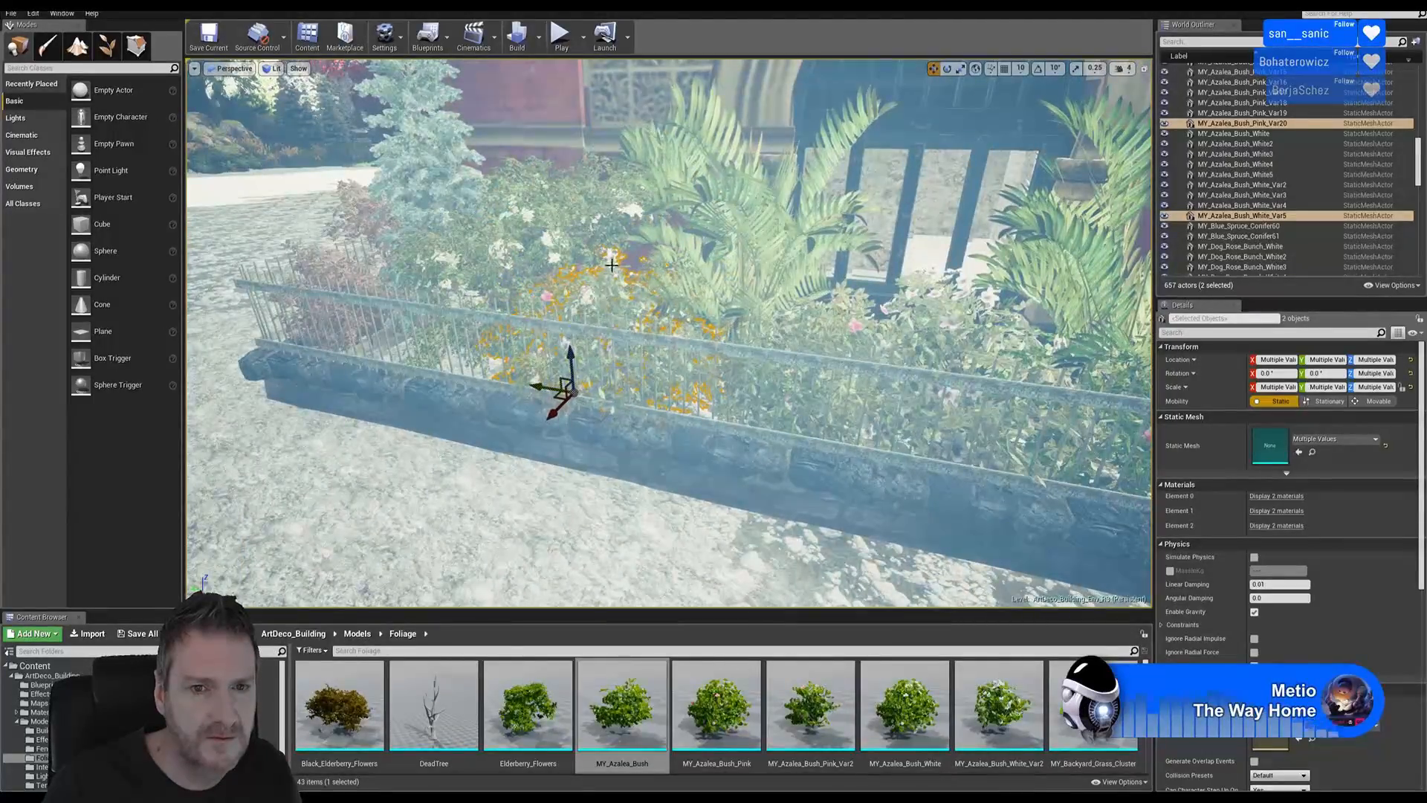
key(Escape)
- Move only the pink azalea of the newest pair forward, close behind the fence in front of the white-flowering shrubs
right_drag(542, 516, 483, 487)
right_drag(646, 446, 645, 482)
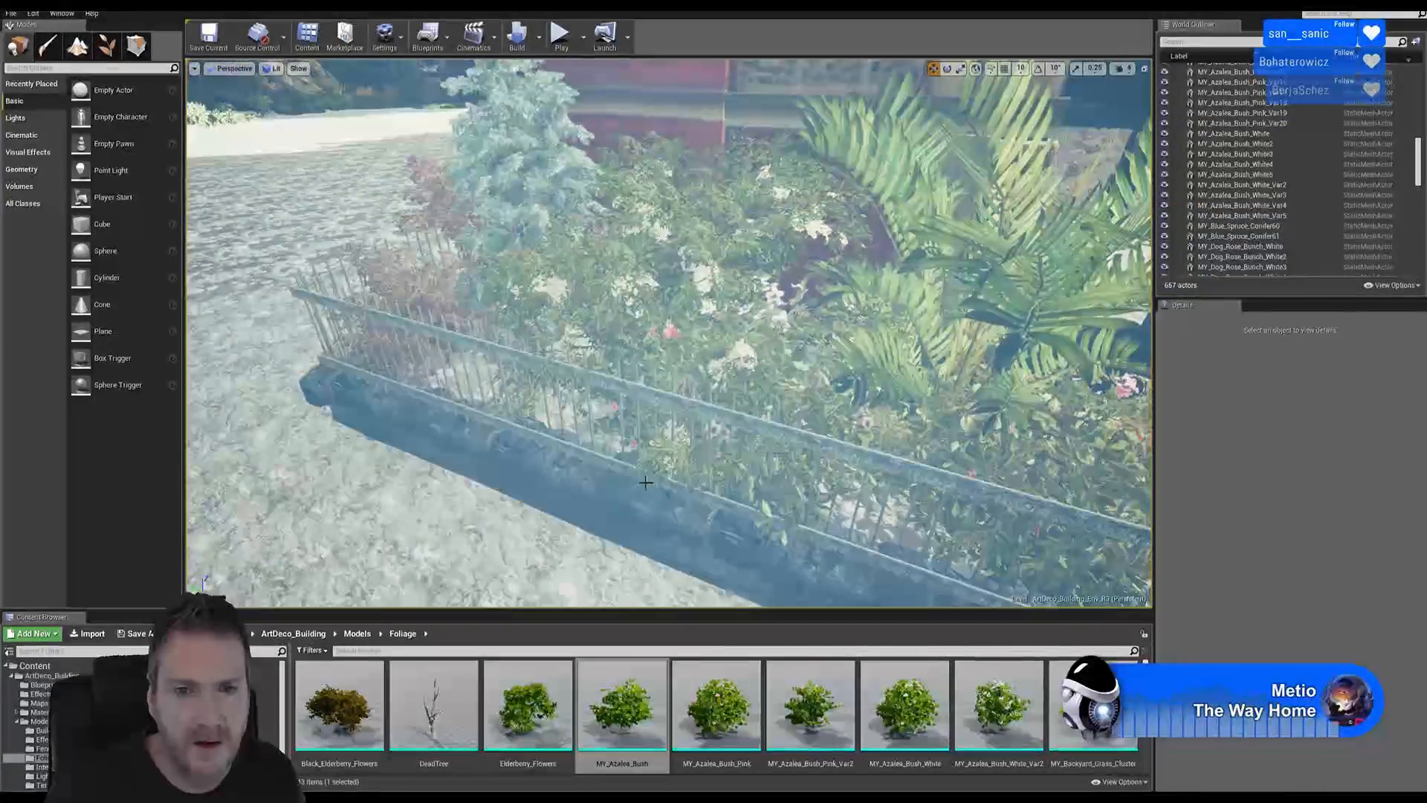
right_drag(676, 342, 671, 336)
click(669, 333)
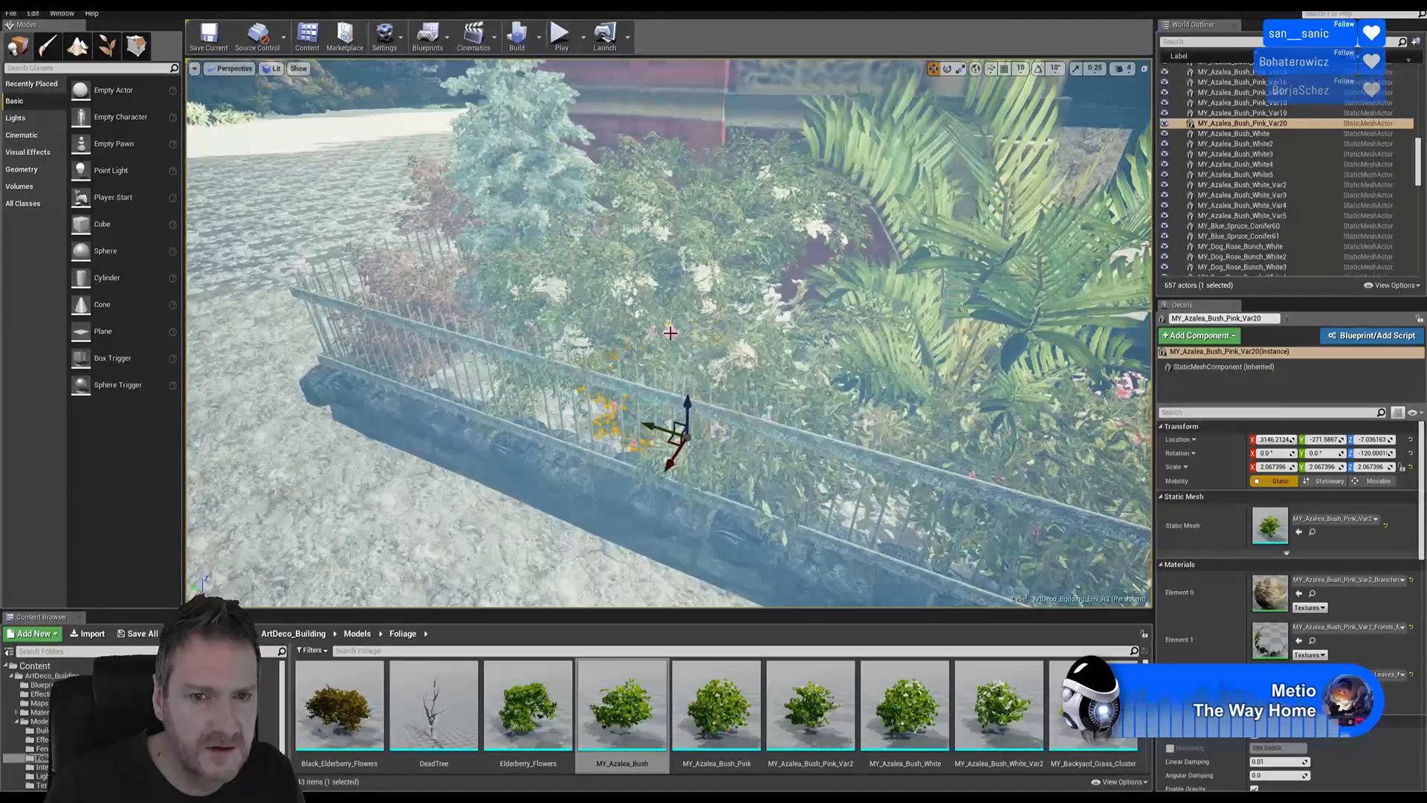
drag(661, 447, 572, 420)
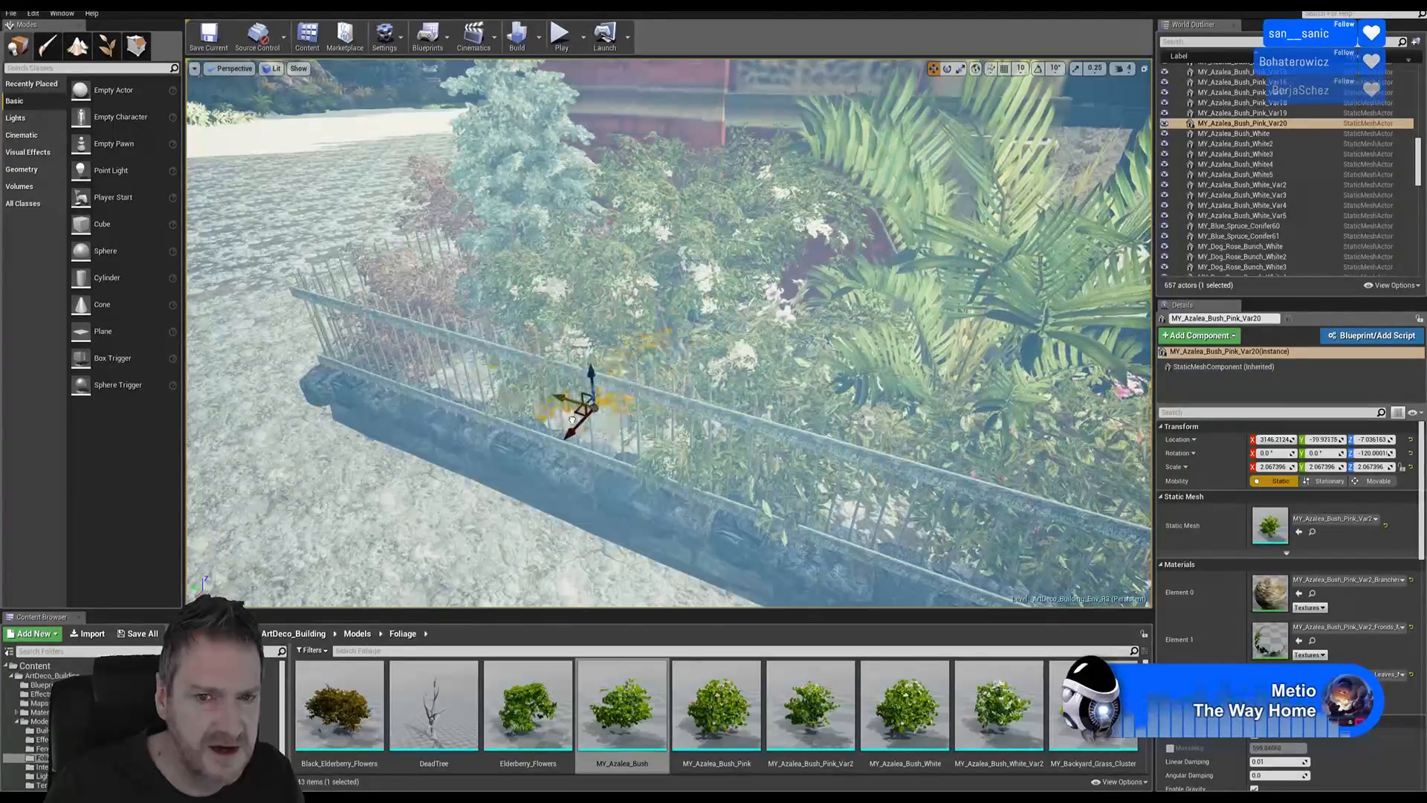
mouse_move(635, 476)
mouse_down()
mouse_move(620, 470)
mouse_move(598, 511)
mouse_move(550, 505)
mouse_move(621, 503)
mouse_move(604, 461)
mouse_move(632, 471)
mouse_up()
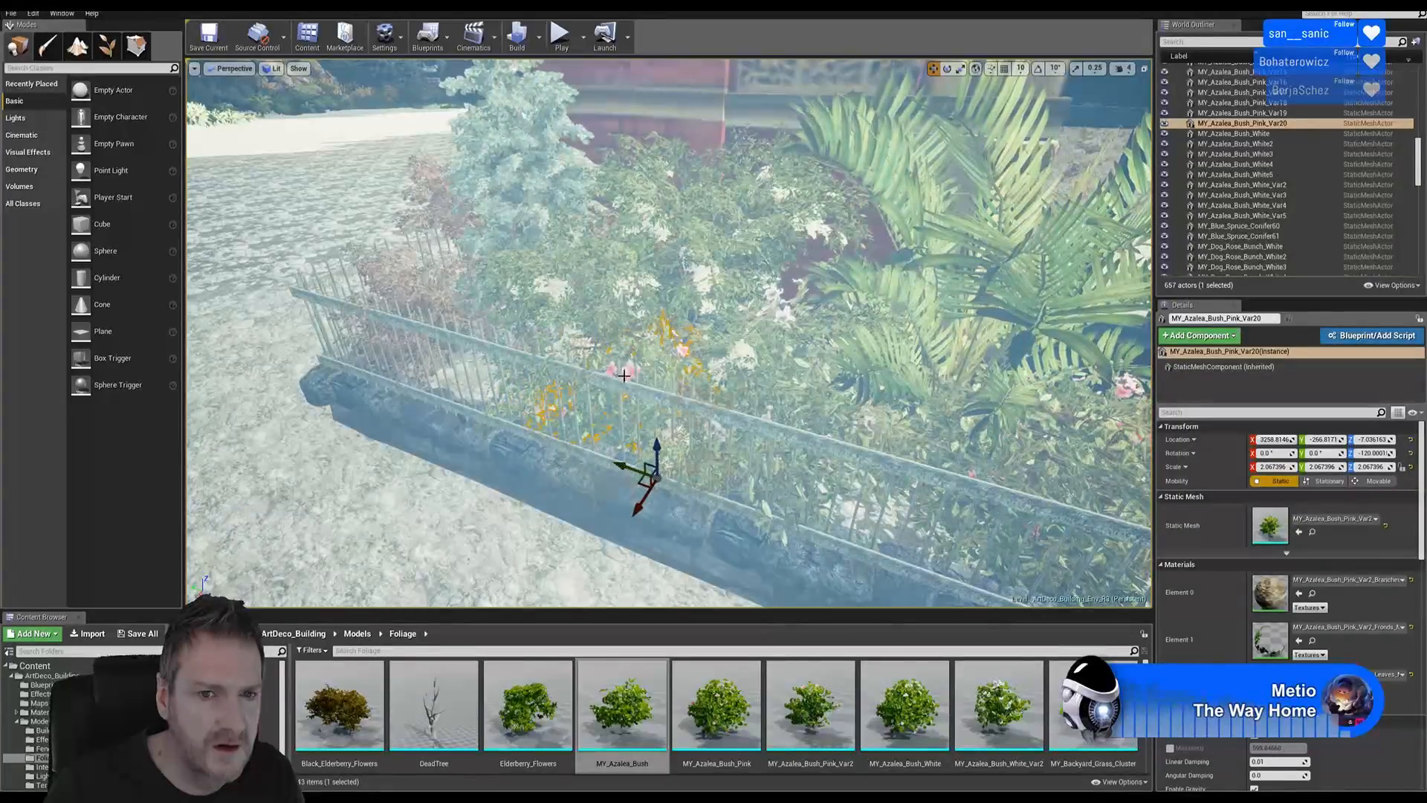
- Duplicate the pink azalea at the fence and move the copy along it to the gap before the reddish bush
right_click(628, 378)
mouse_move(669, 570)
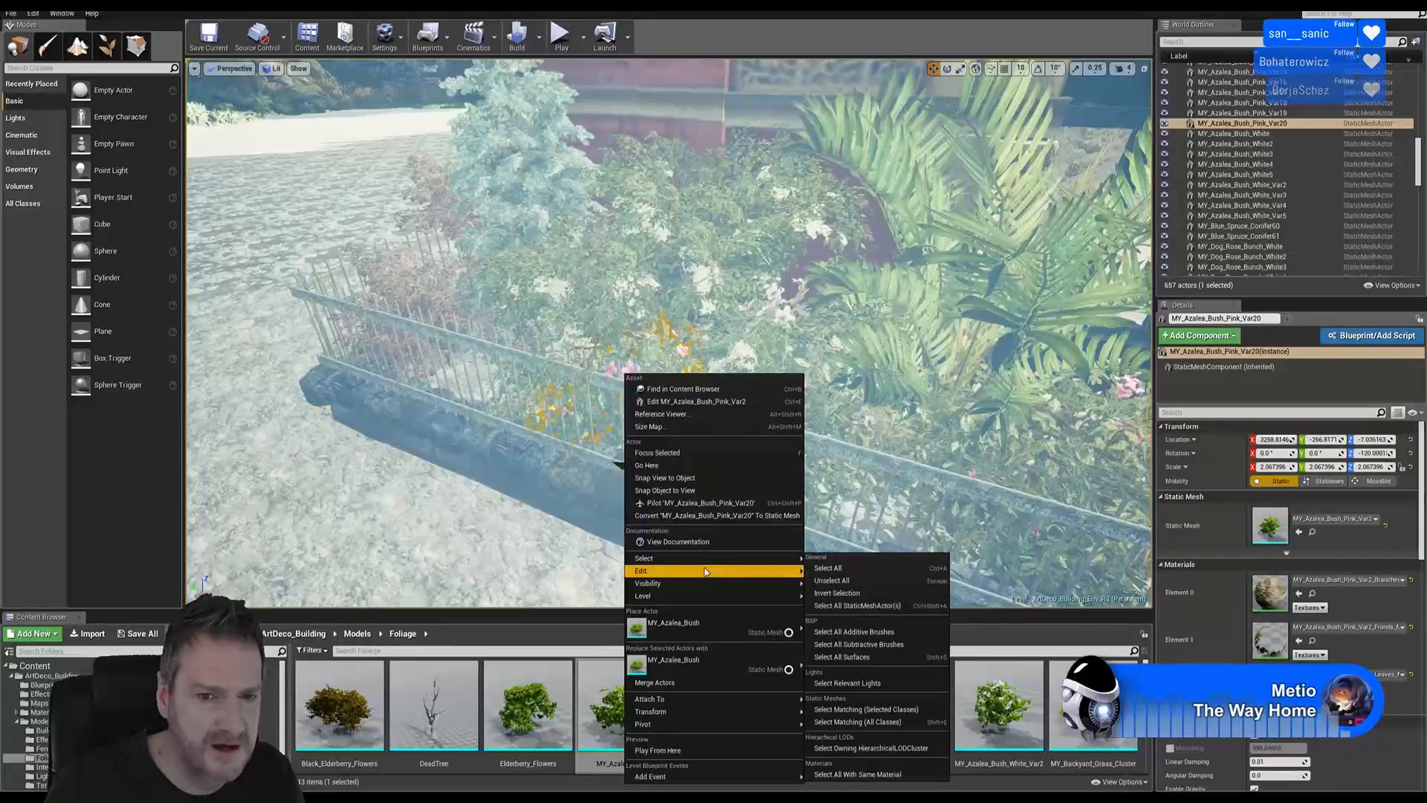
click(848, 625)
drag(641, 466, 478, 418)
right_drag(489, 420, 632, 409)
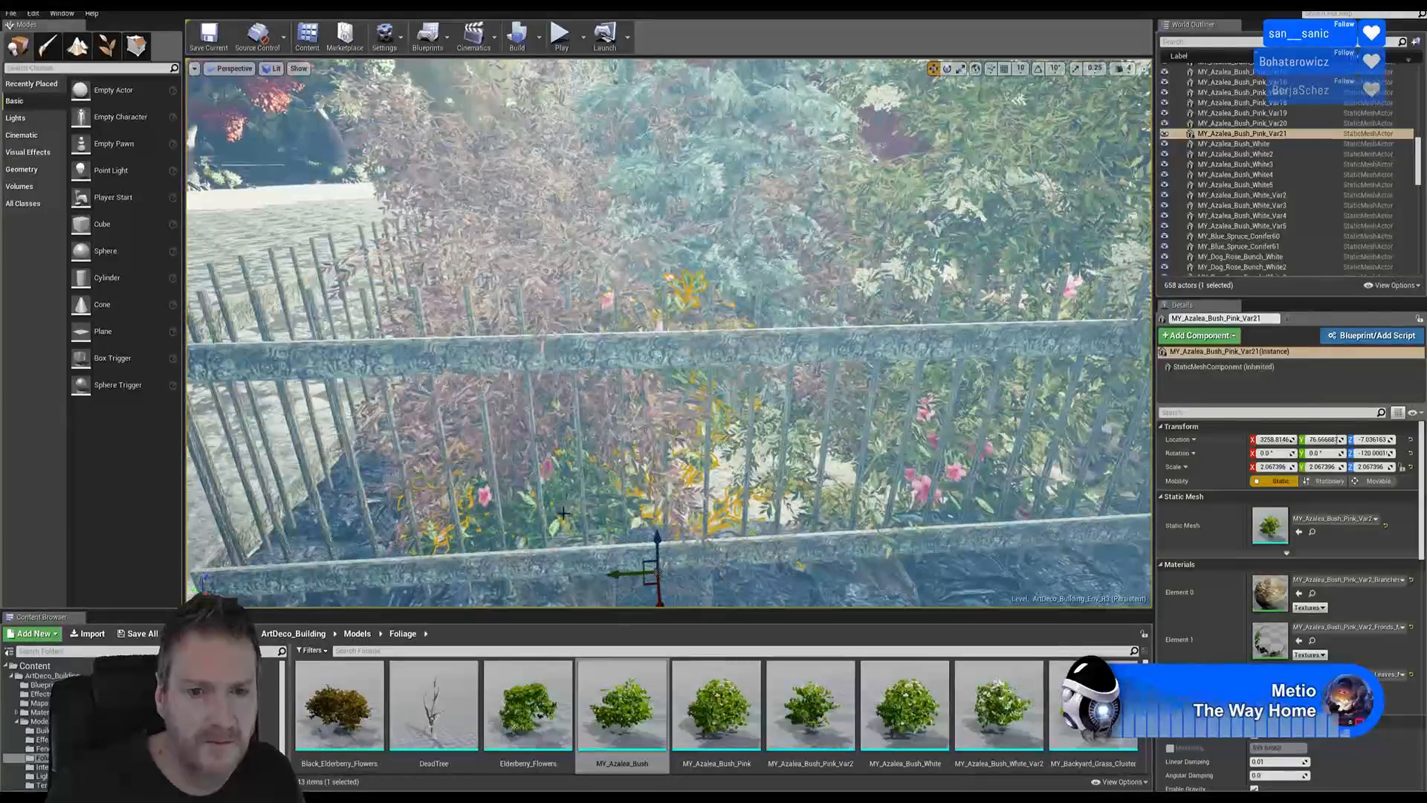
drag(632, 569, 707, 562)
mouse_move(819, 496)
right_down()
mouse_move(795, 480)
mouse_move(818, 500)
mouse_move(855, 494)
mouse_move(758, 490)
mouse_move(884, 484)
mouse_move(795, 483)
right_up()
key(Escape)
- Duplicate the pink azalea in the fenced planter beside the stained-glass door and move the copy to the blue spruce's corner planter
right_drag(790, 395, 816, 409)
click(725, 351)
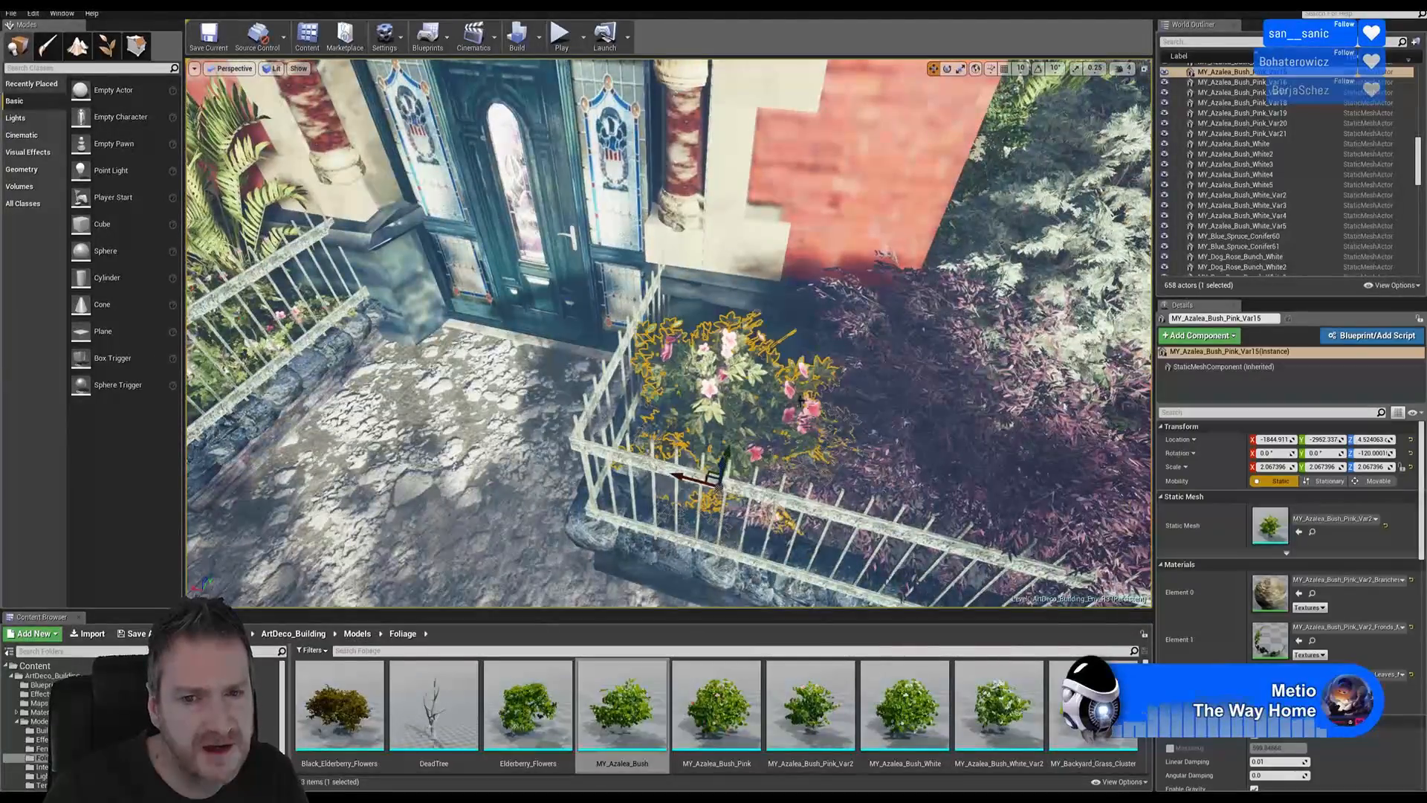
key(Escape)
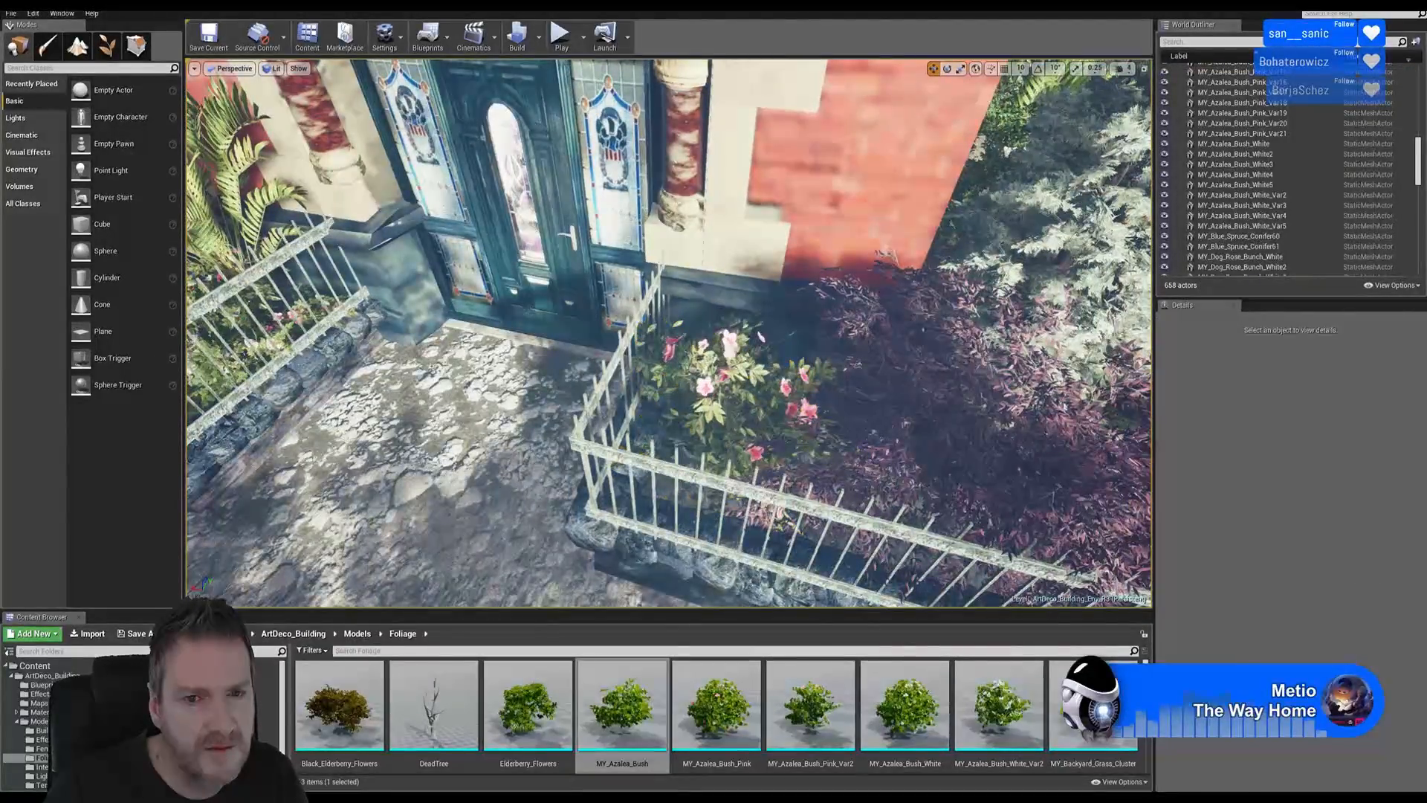
click(728, 353)
right_click(733, 356)
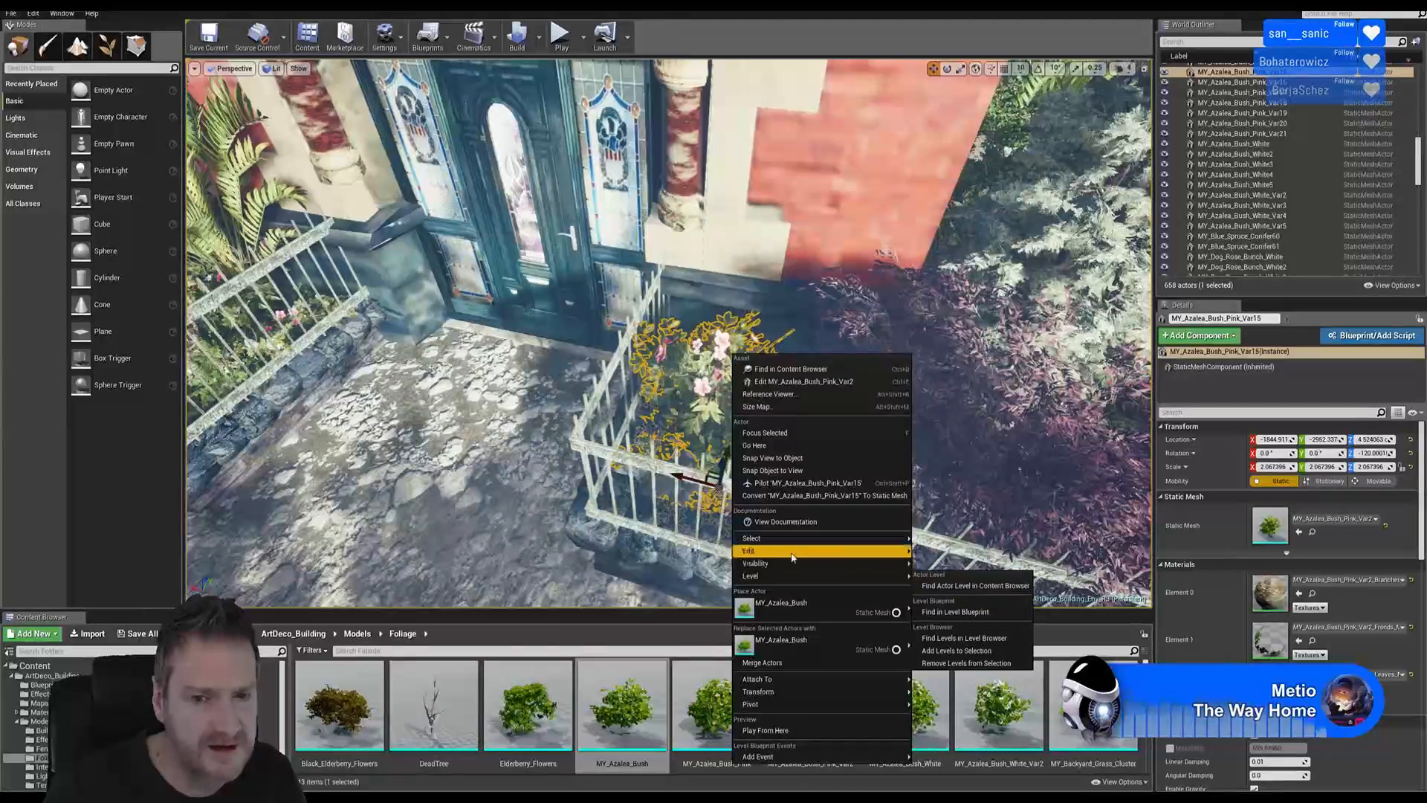
mouse_move(793, 558)
click(938, 589)
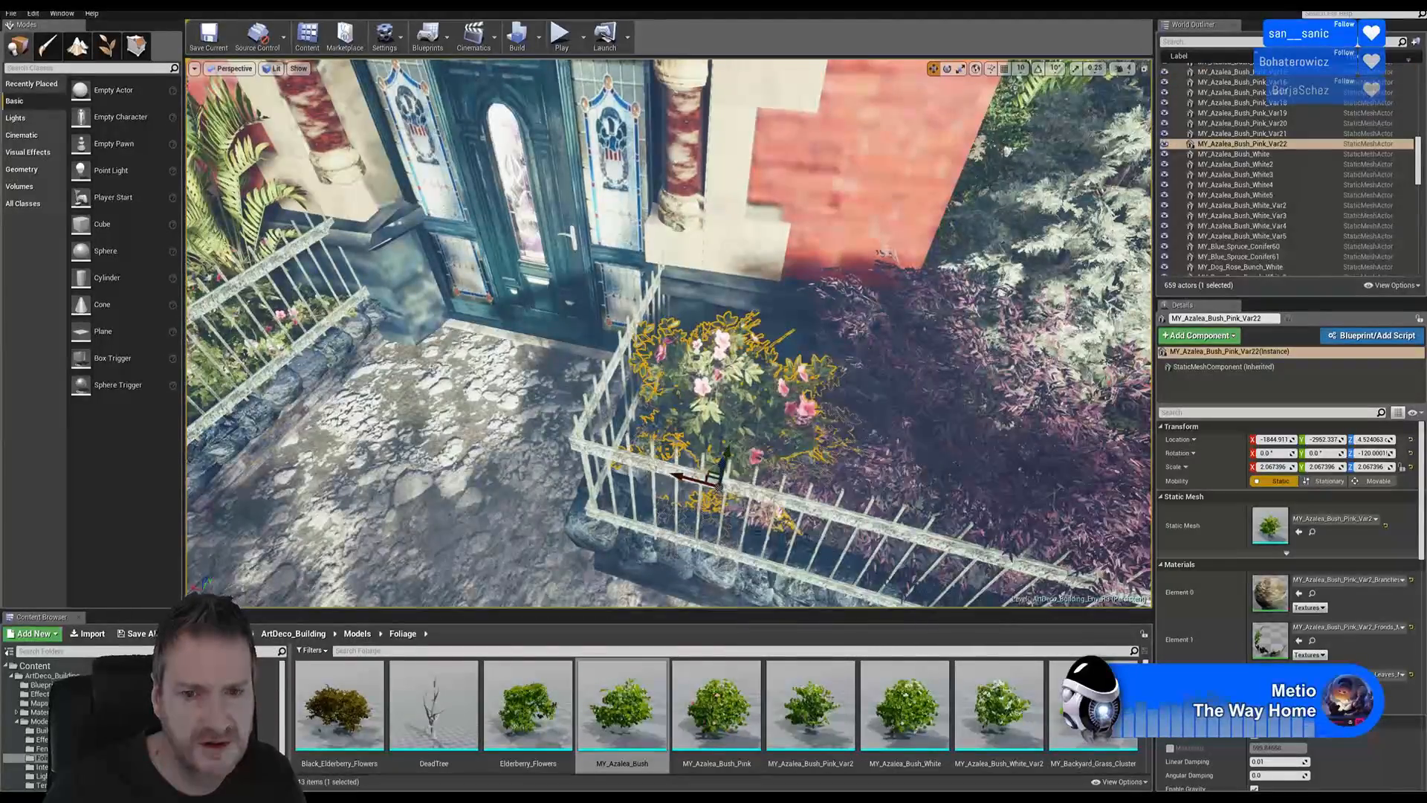
right_drag(537, 474, 778, 589)
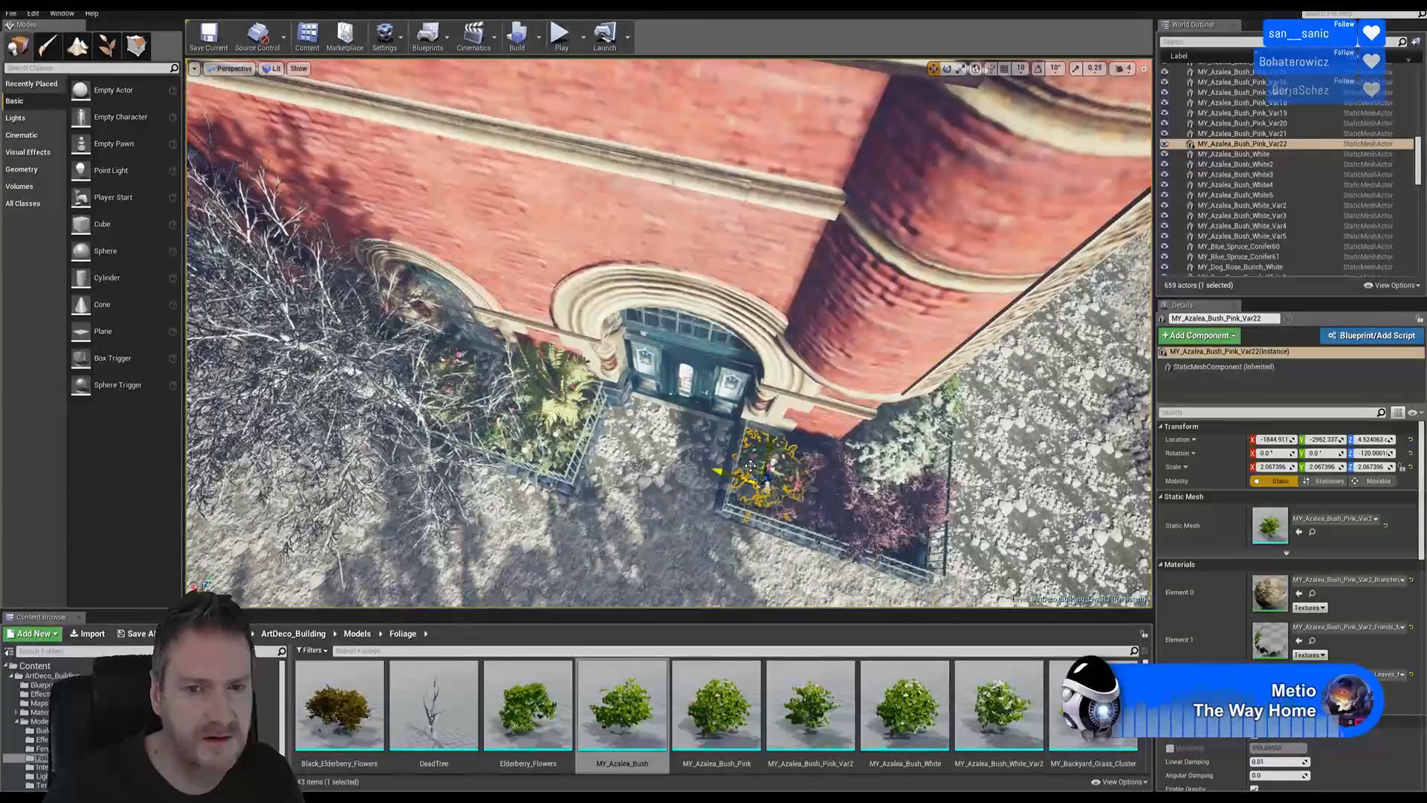
drag(764, 477, 400, 74)
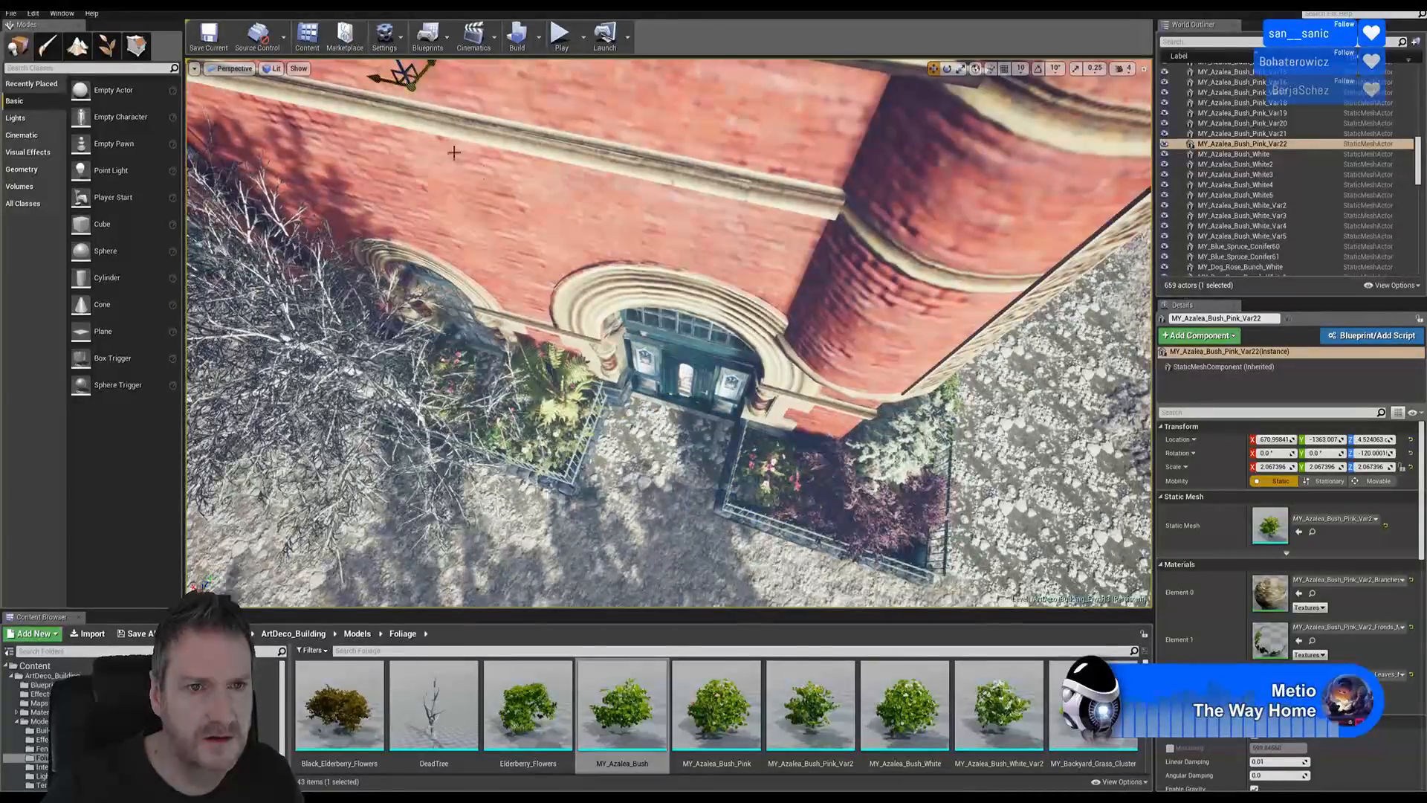
right_drag(400, 74, 283, 71)
key(w)
key(s)
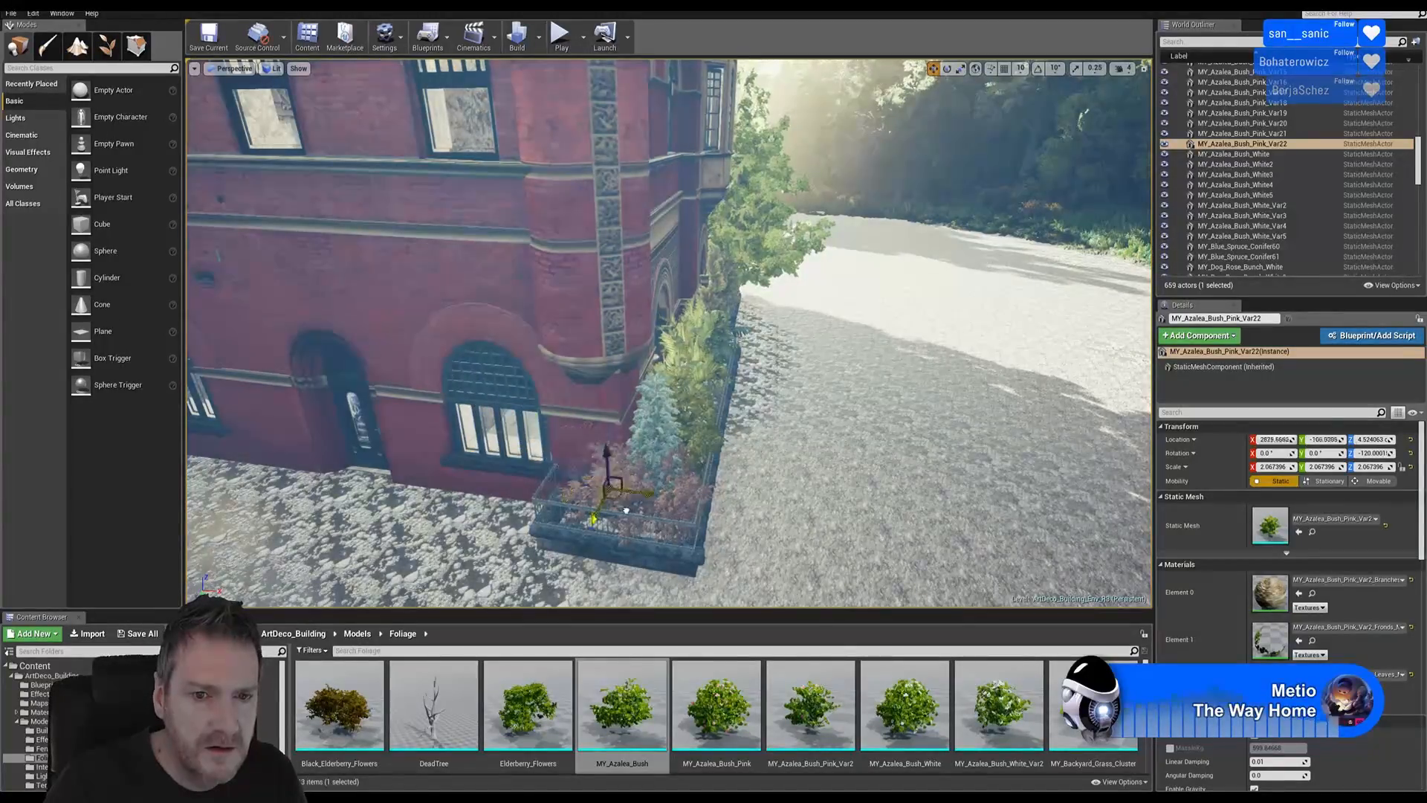
- Position the pink azalea copy at the wall-side end of the corner planter, just behind the fence beside the reddish bushes
drag(626, 510, 629, 548)
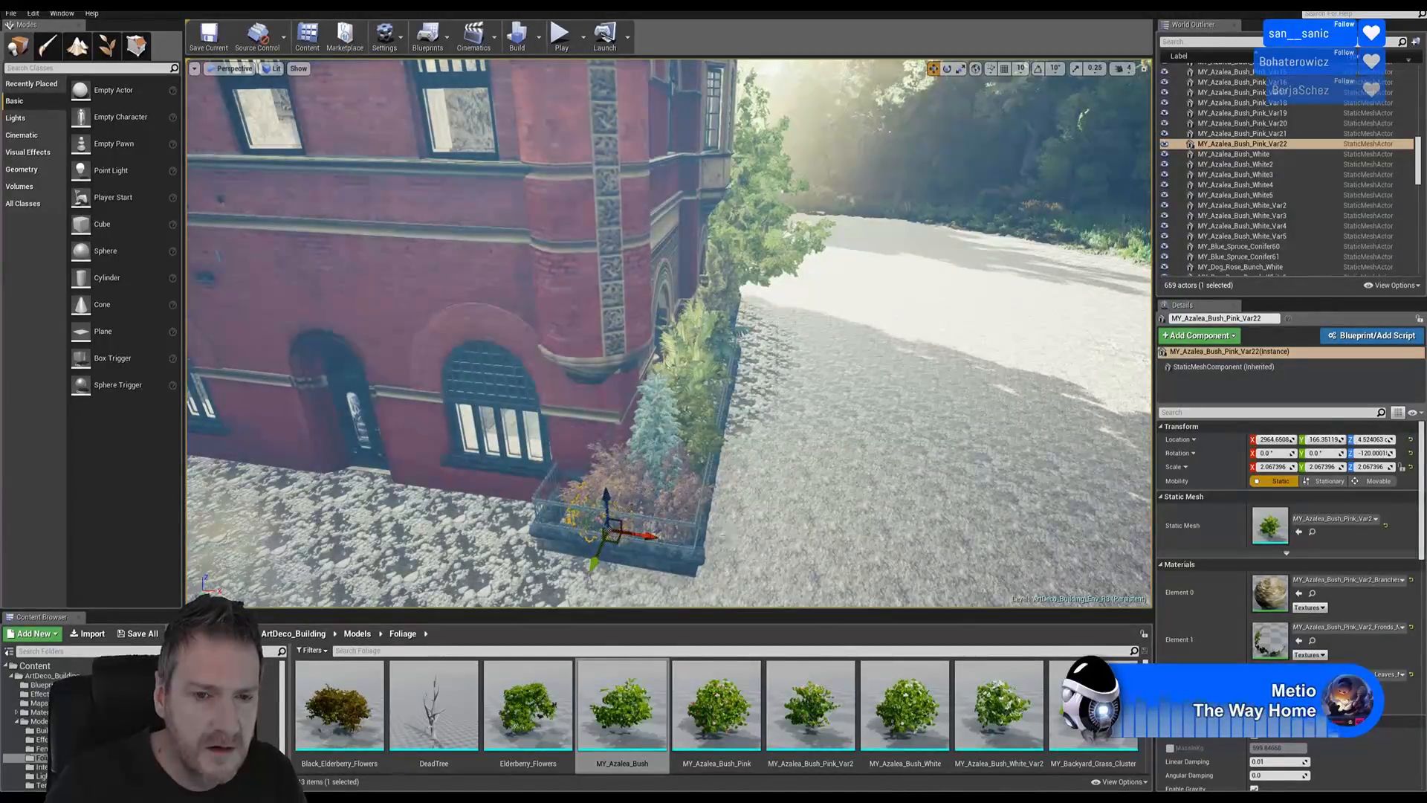
key(w)
right_drag(723, 534, 690, 488)
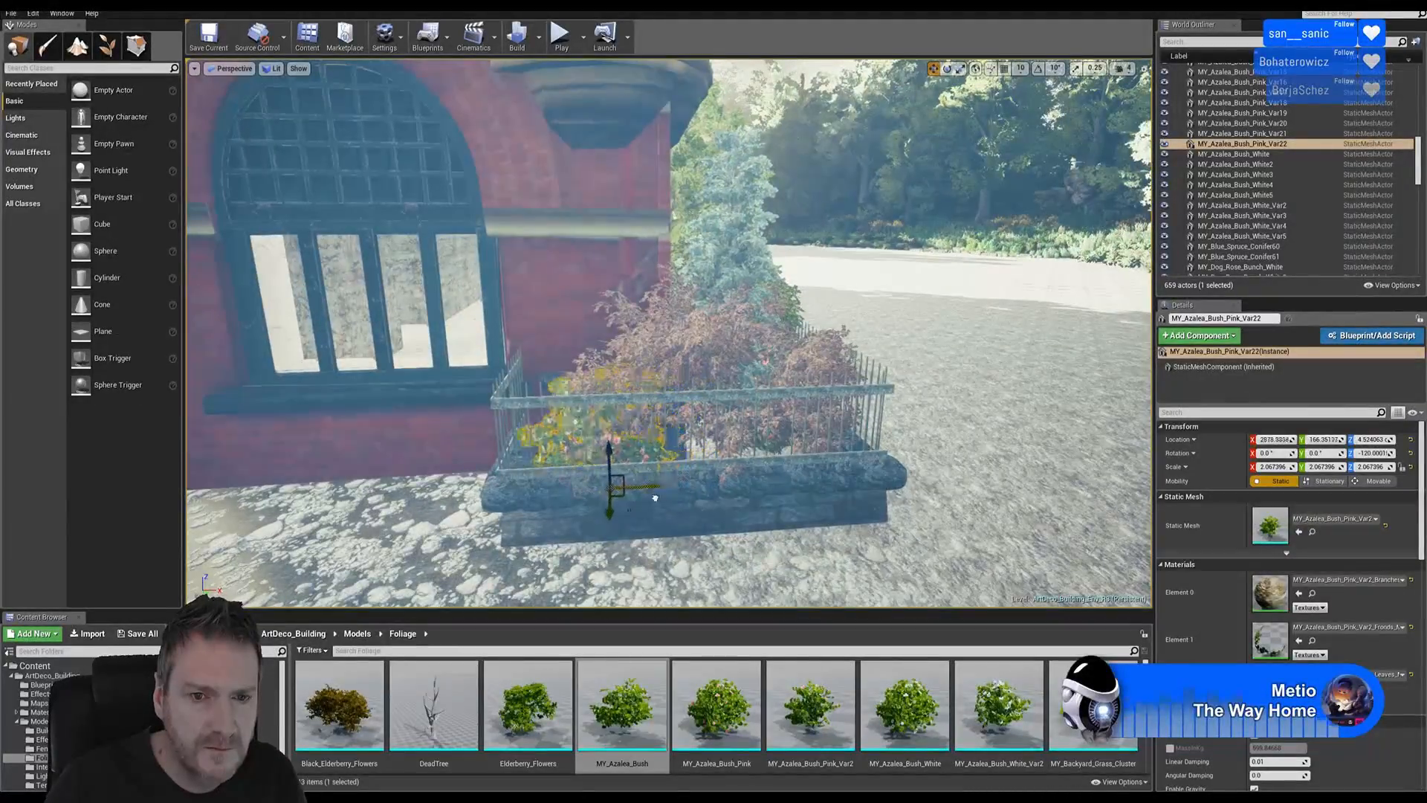
right_drag(651, 500, 590, 495)
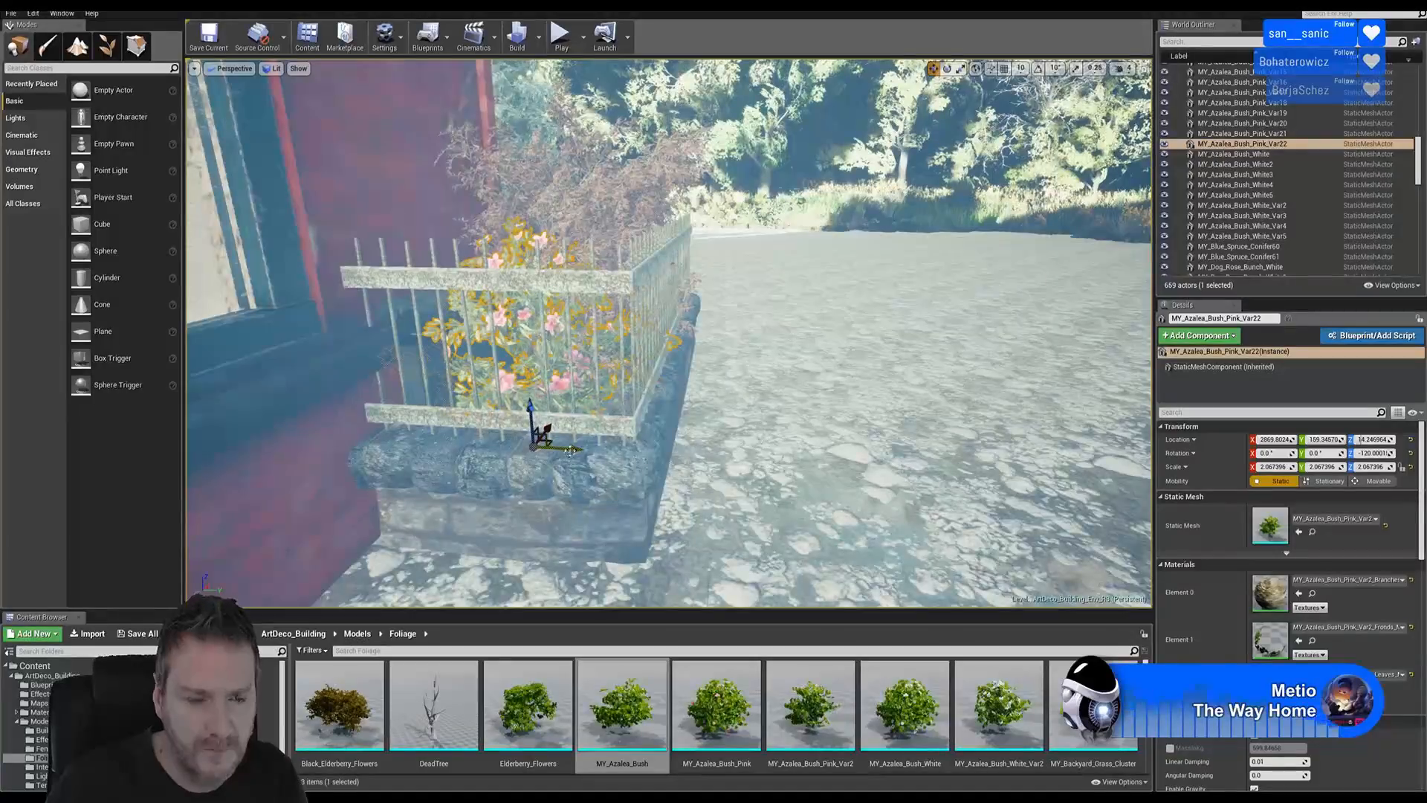
key(Escape)
- Select both palms in front of the arched window and scale them up uniformly to about 1.99 and 2.14
right_drag(570, 449, 502, 446)
right_drag(502, 327, 500, 315)
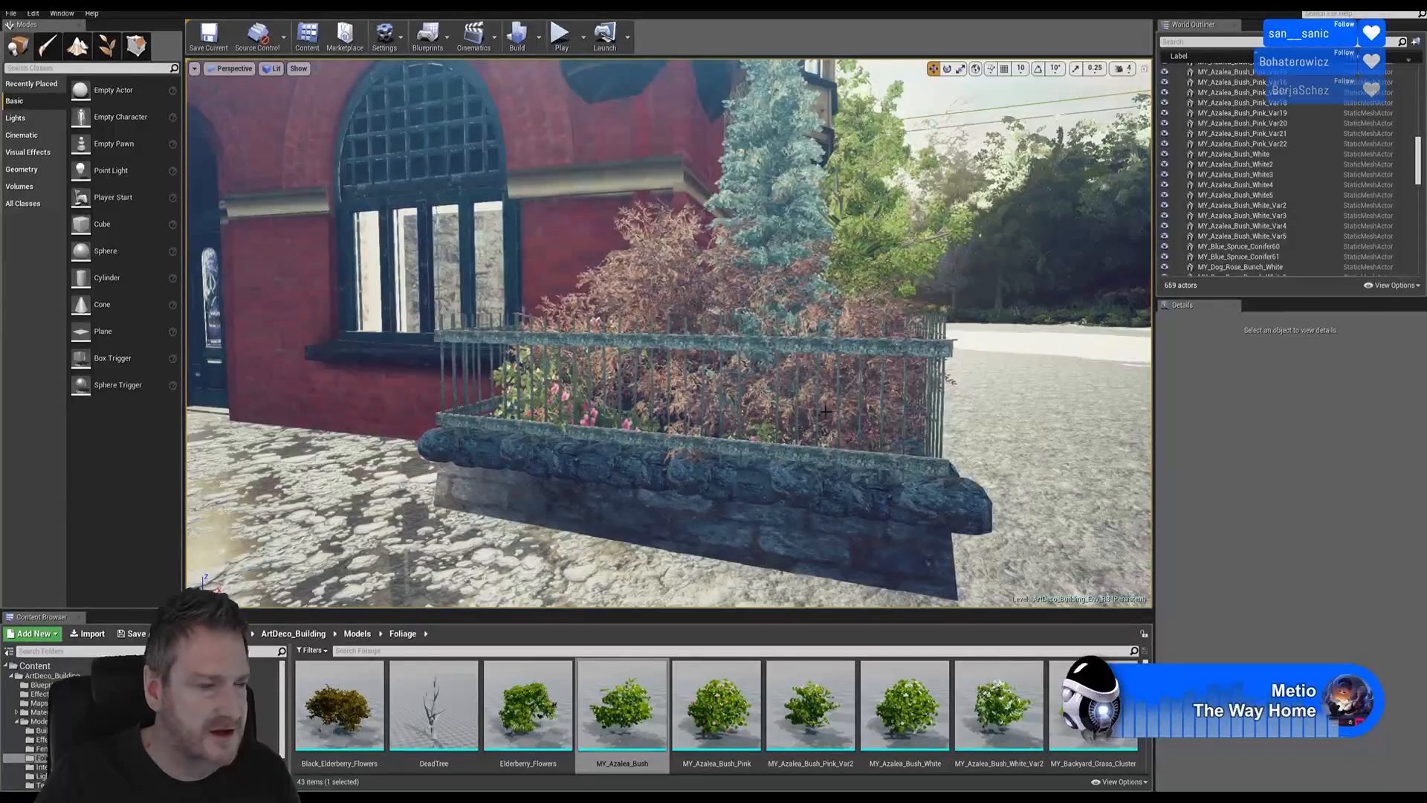
right_drag(826, 410, 766, 406)
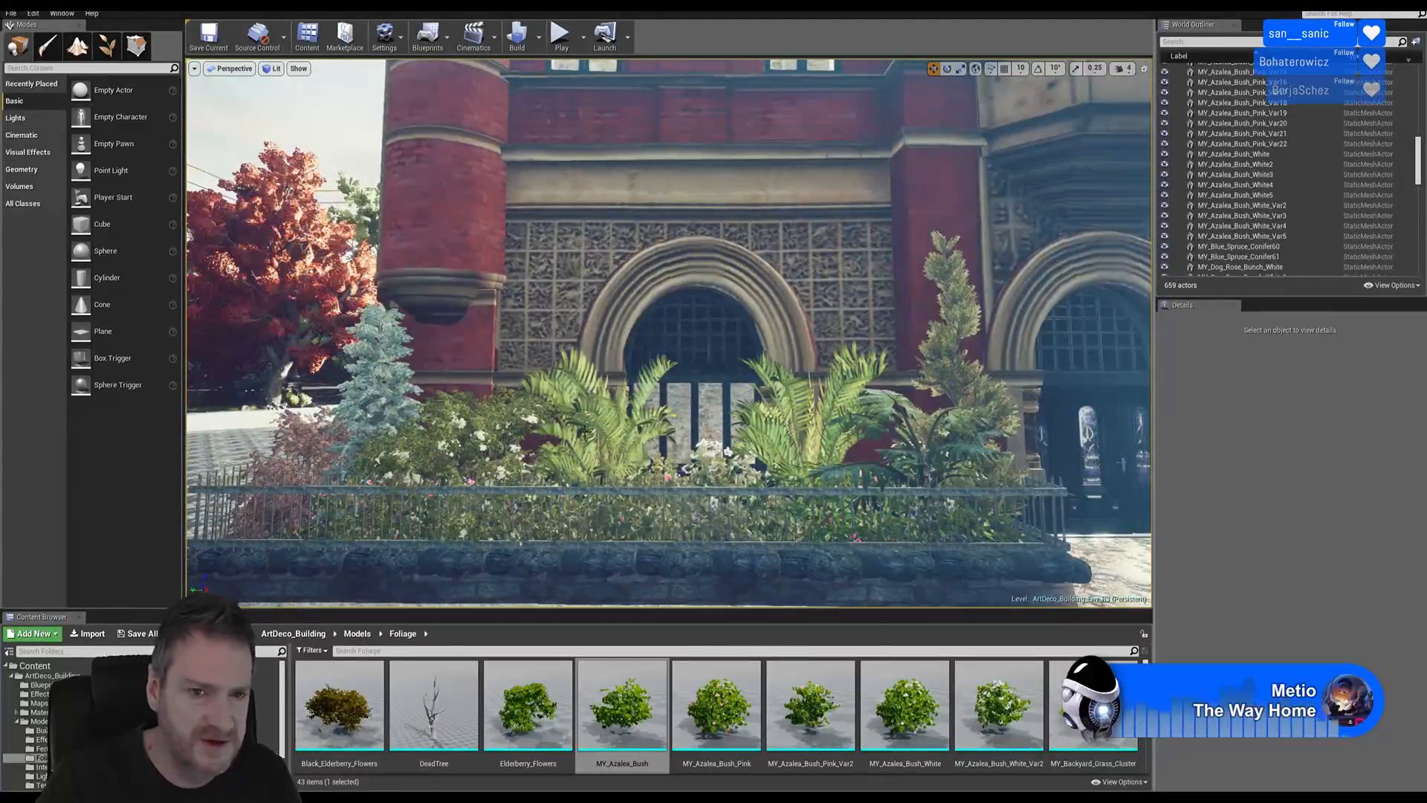
click(601, 402)
ctrl+click(931, 112)
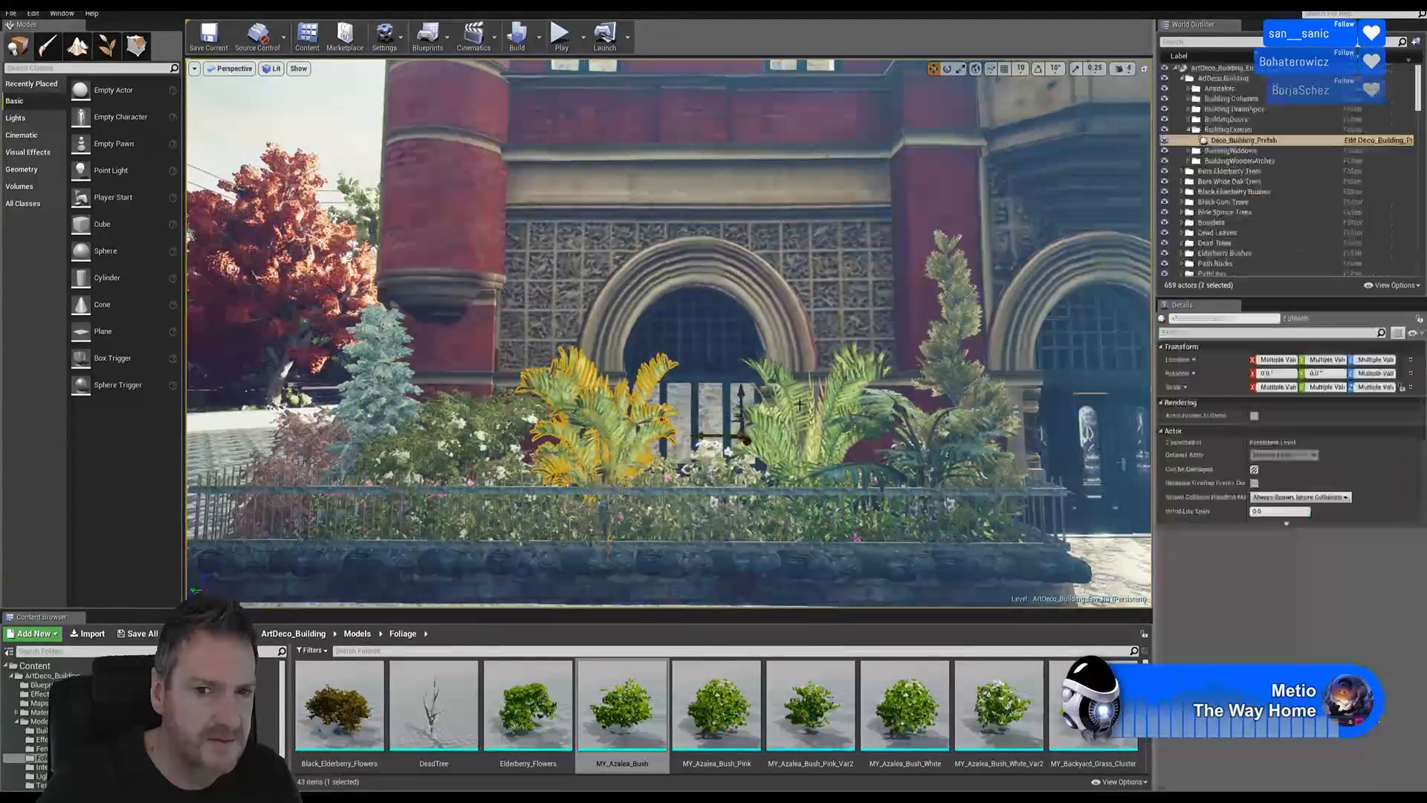
click(808, 394)
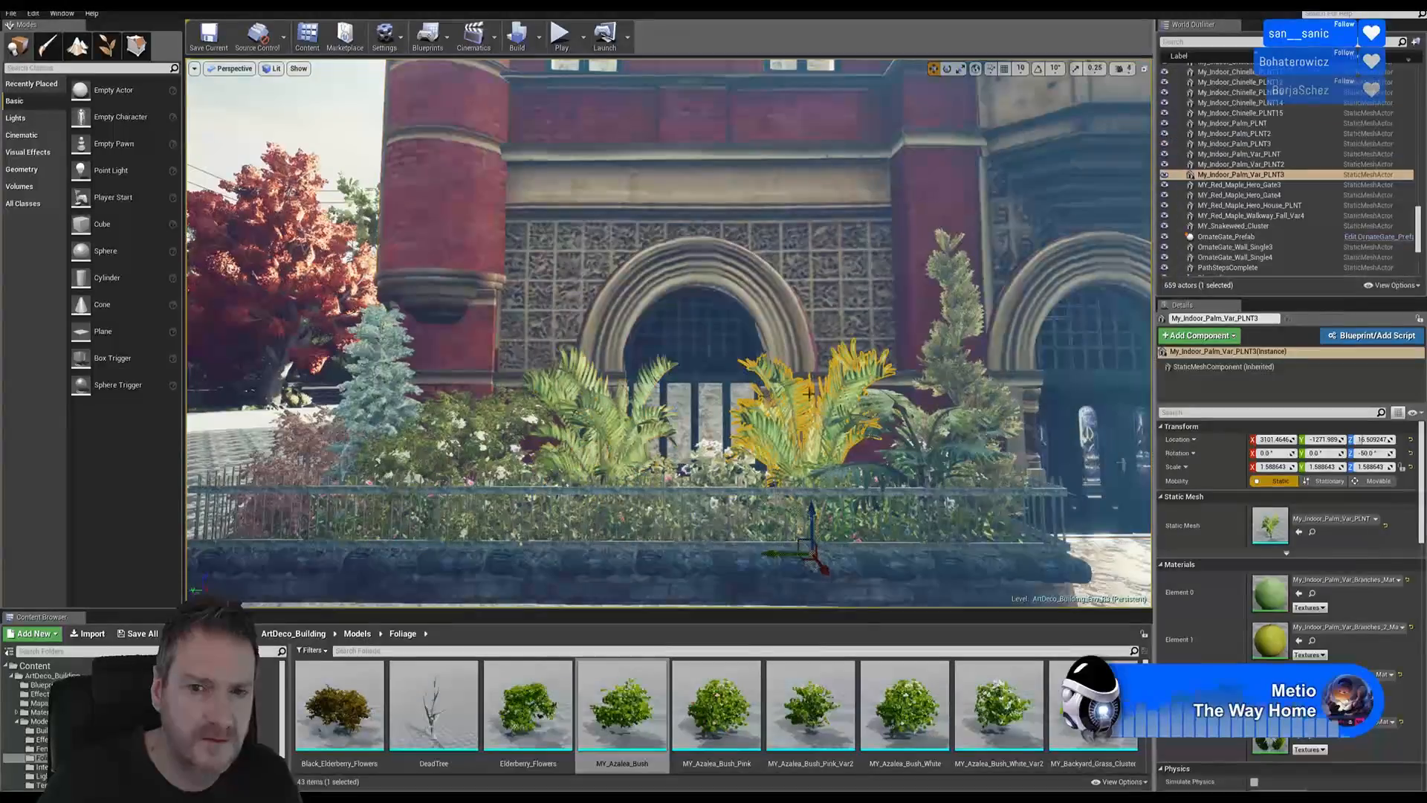
ctrl+click(604, 413)
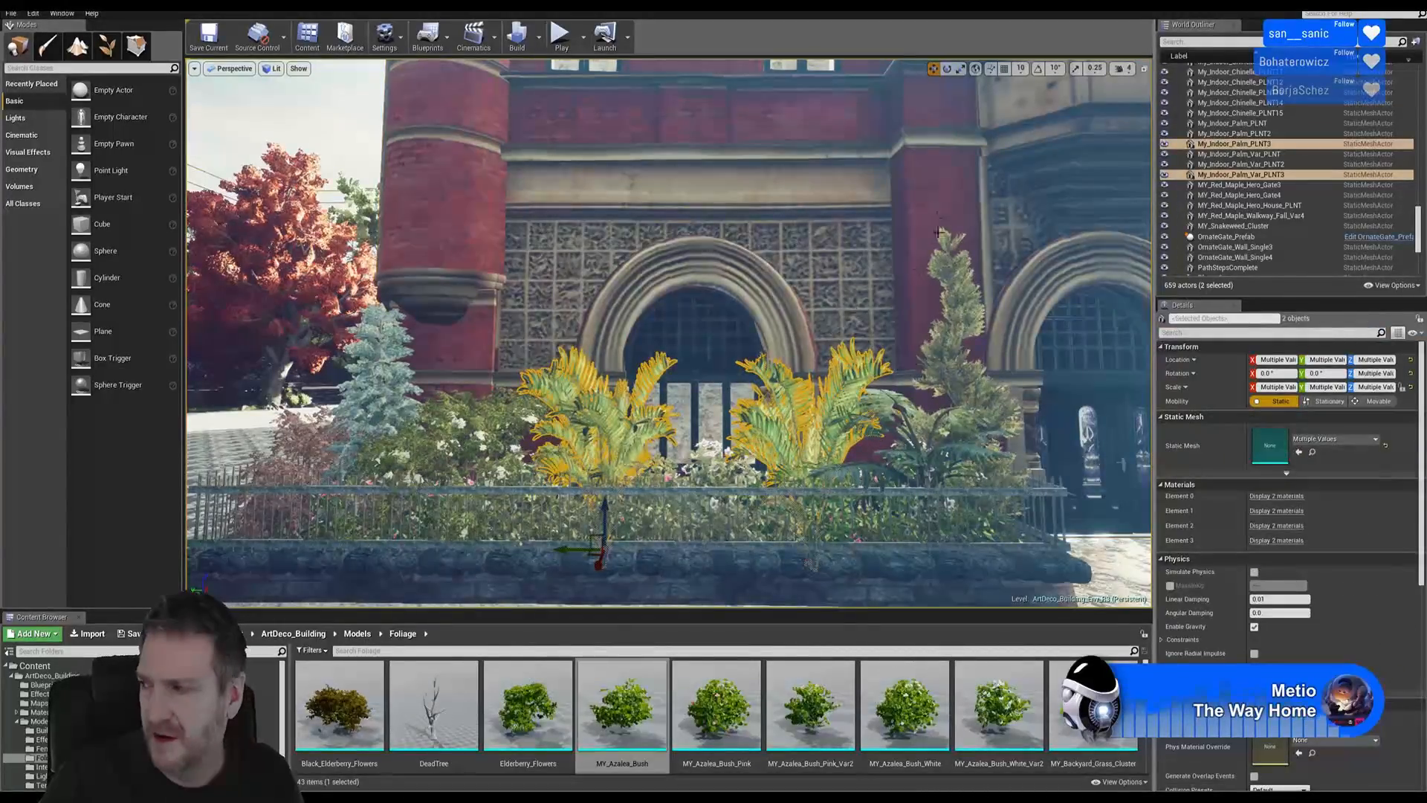
click(960, 69)
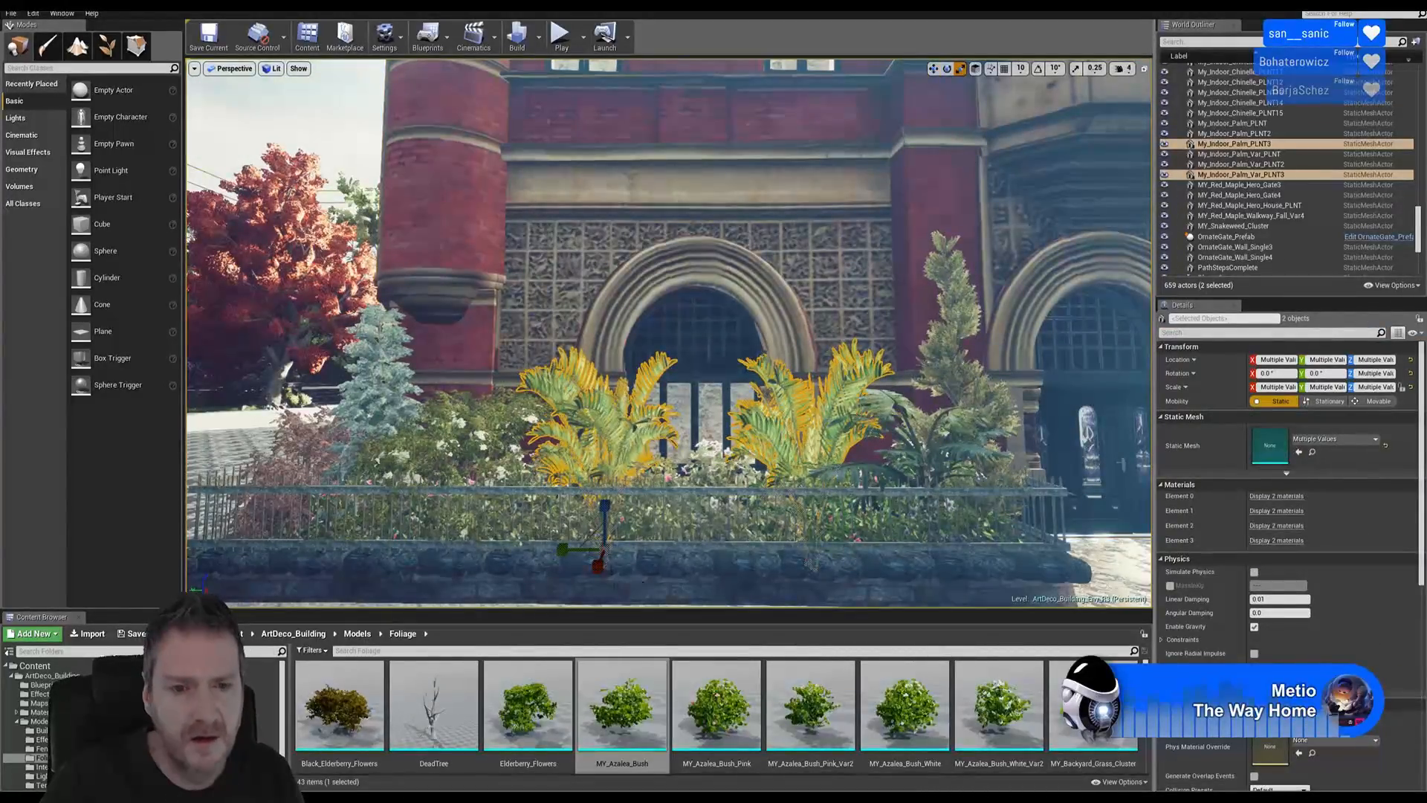
drag(610, 550, 855, 513)
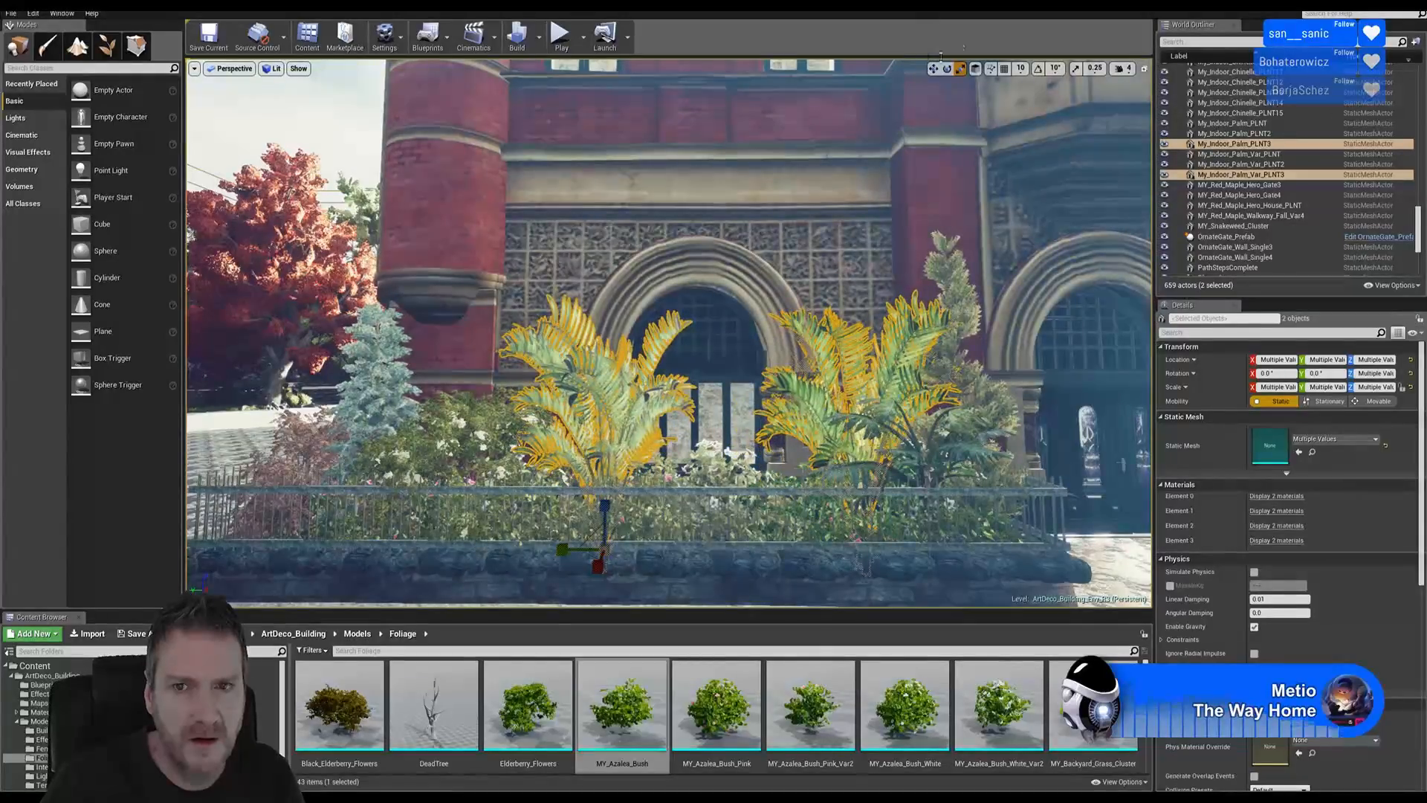
- Shift each enlarged palm along the planter, away from the door-side conifer, so the pair frames the arched window
click(934, 69)
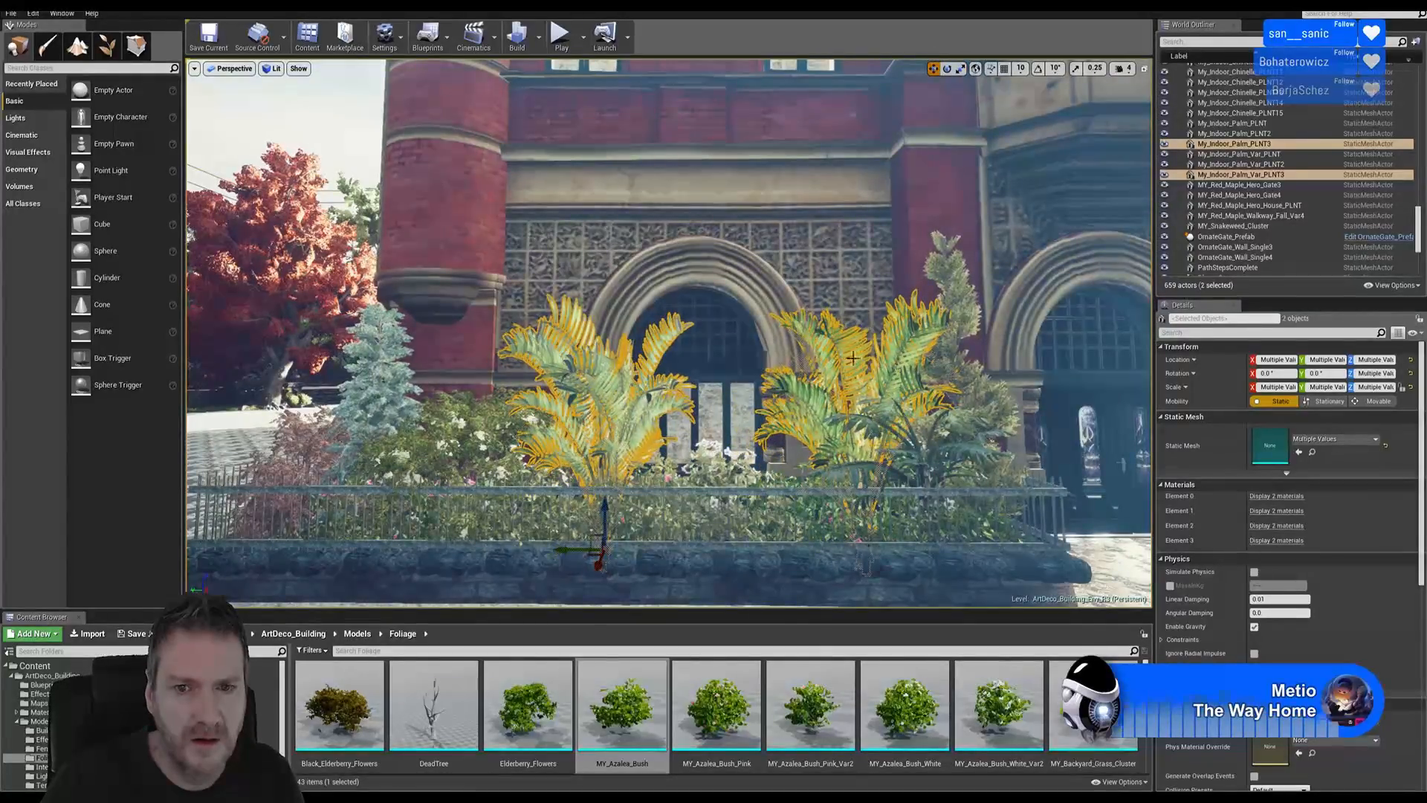
click(852, 358)
drag(837, 557, 797, 557)
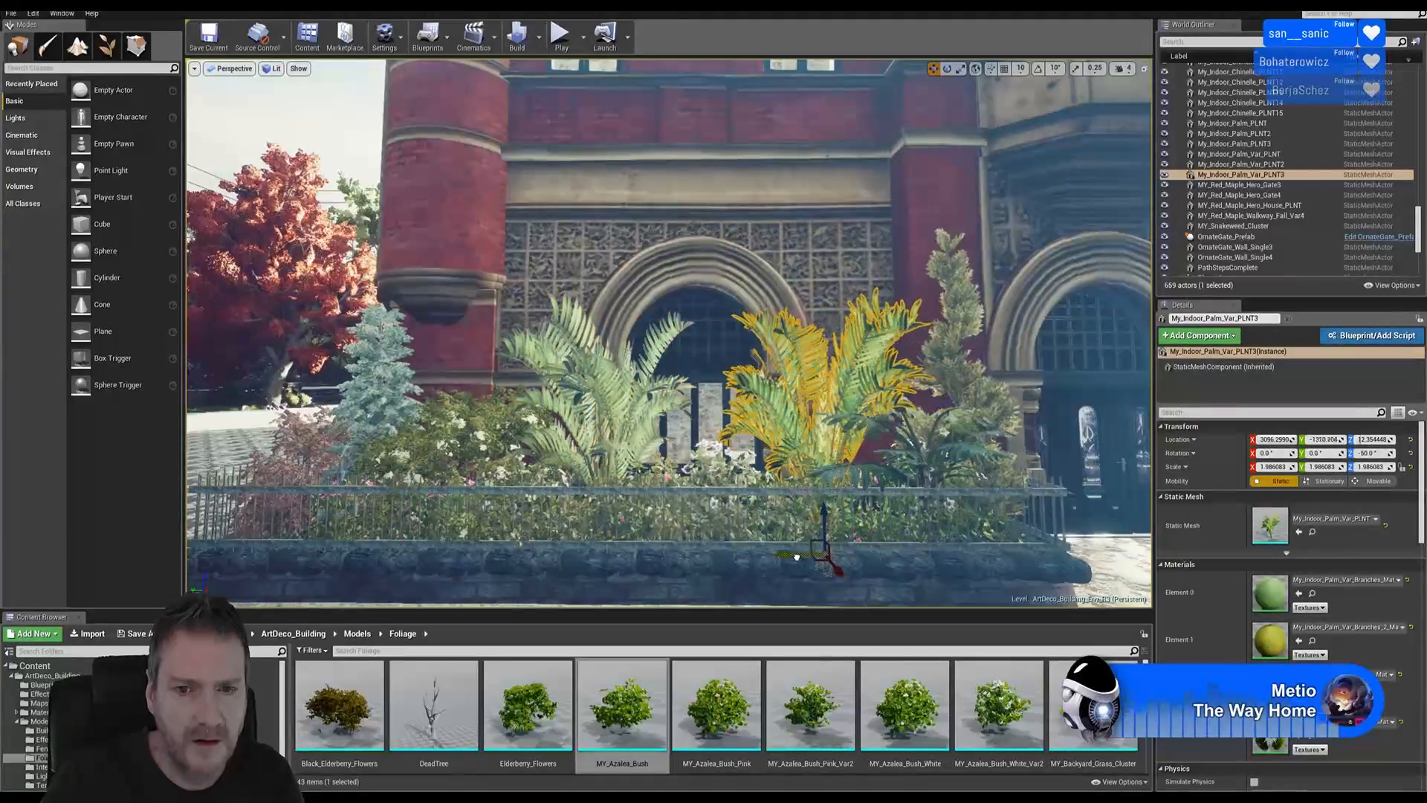
click(587, 416)
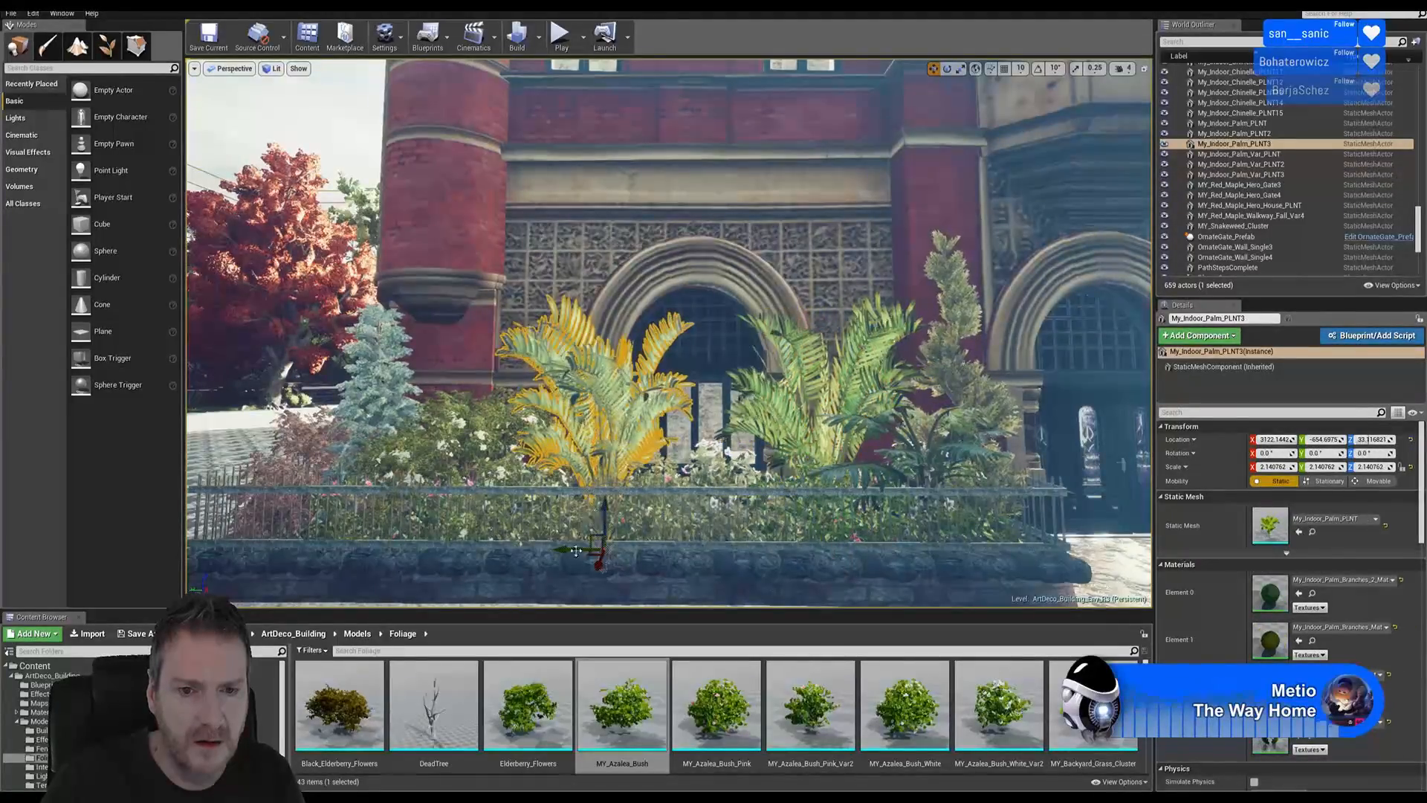
drag(576, 551, 556, 547)
key(Escape)
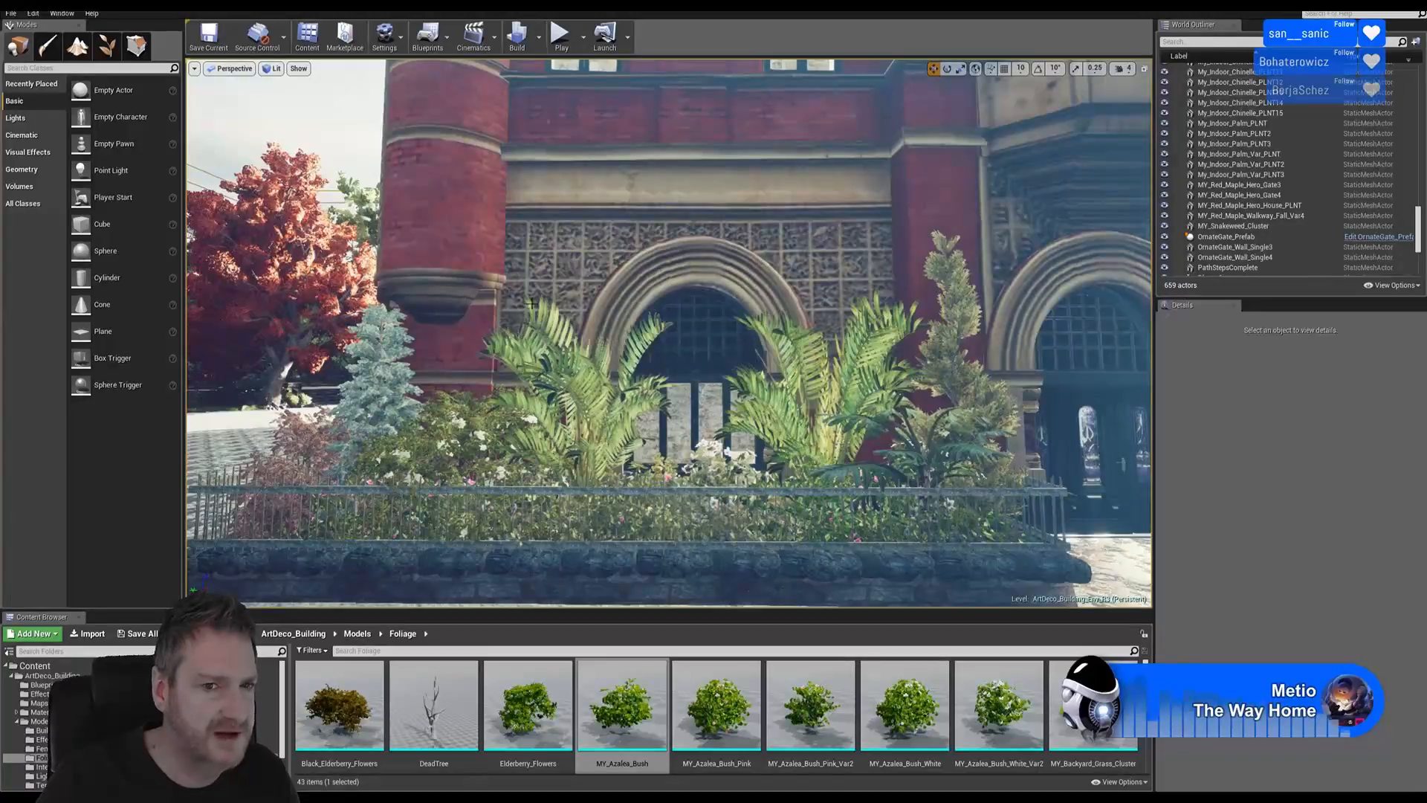
- Lower the white azalea between the two palms slightly so it sits deeper in the planter
right_drag(399, 361, 467, 433)
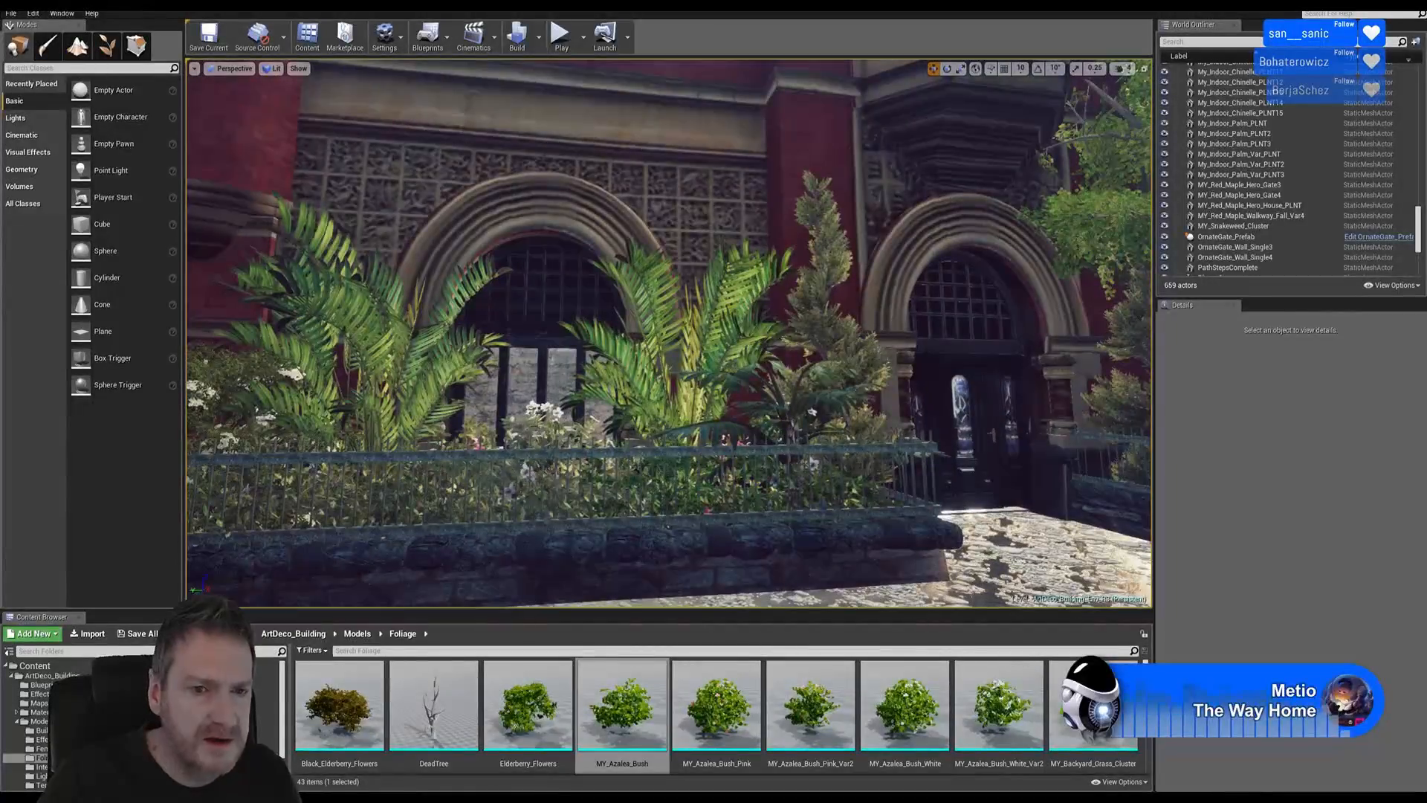
click(559, 462)
drag(568, 529, 562, 550)
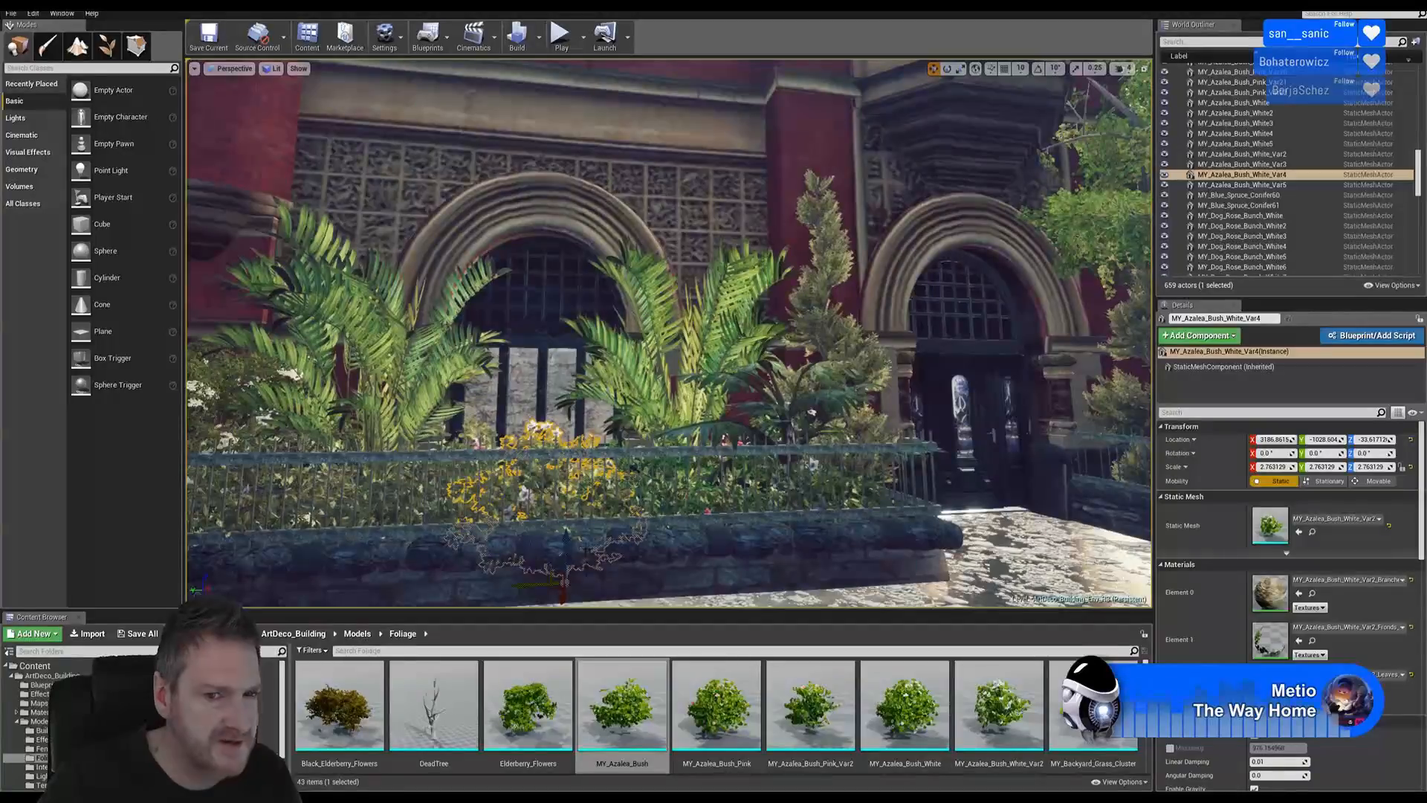
key(Escape)
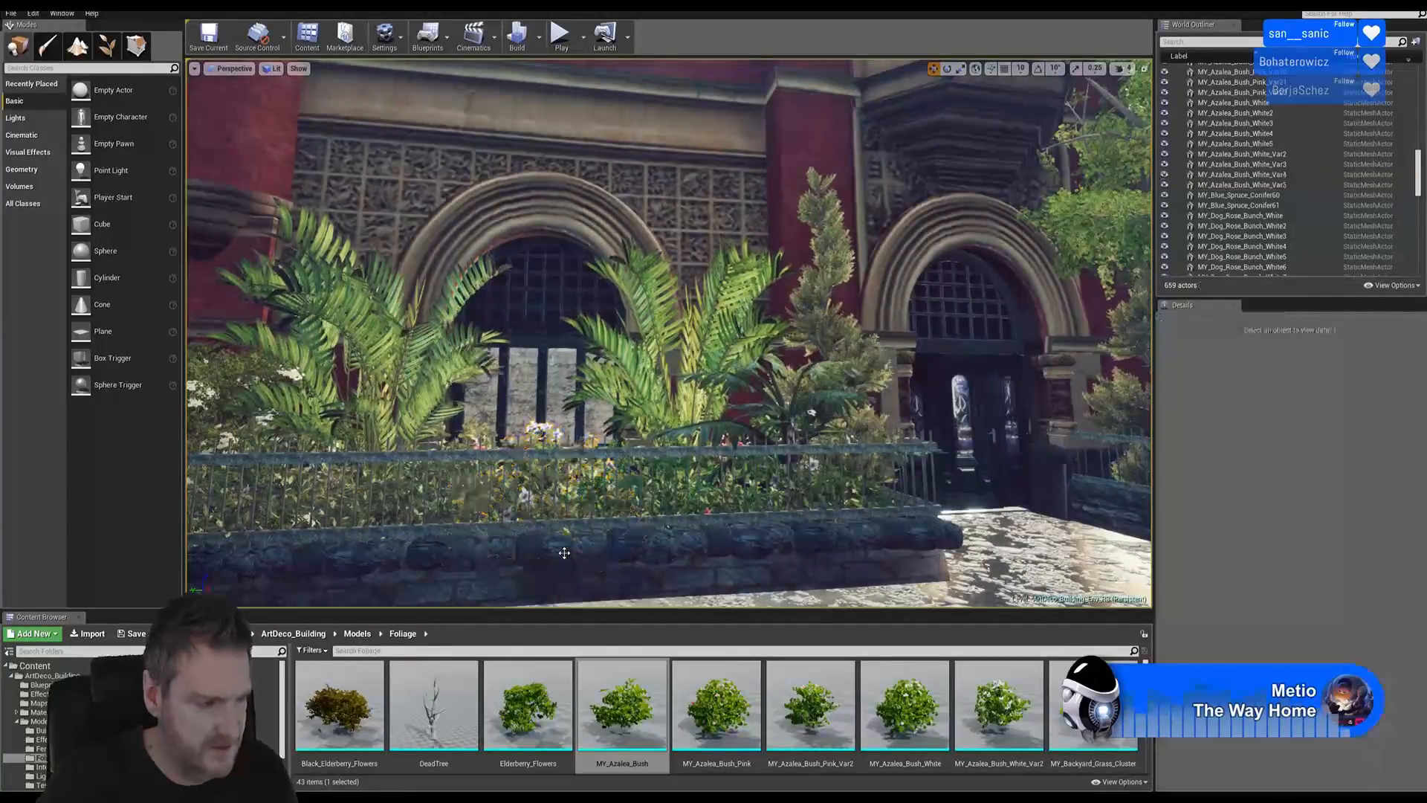
- Examine the planting around the stained-glass door, the large green tree and the palm planter from several angles
key(s)
right_drag(681, 536, 669, 479)
key(w)
key(w)
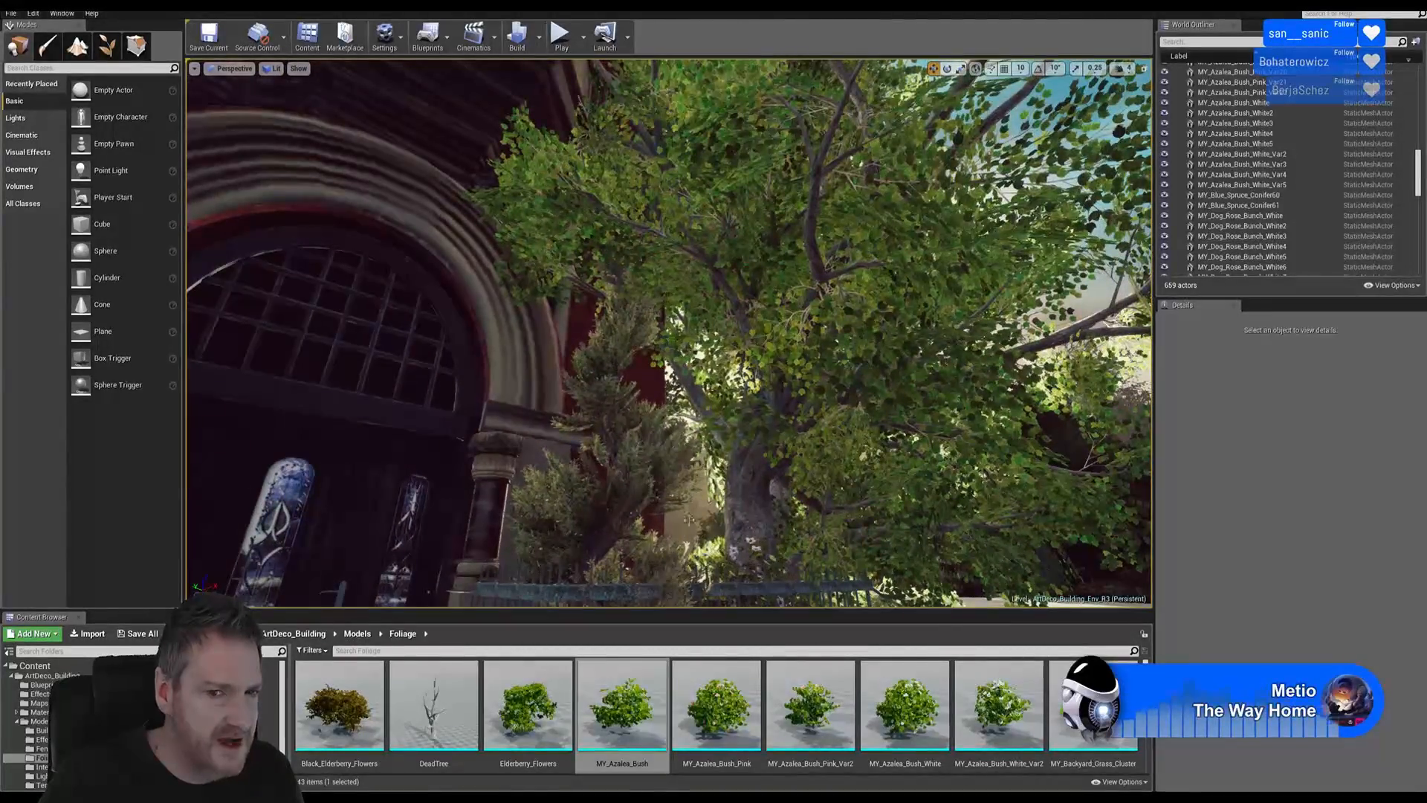
right_drag(693, 516, 744, 342)
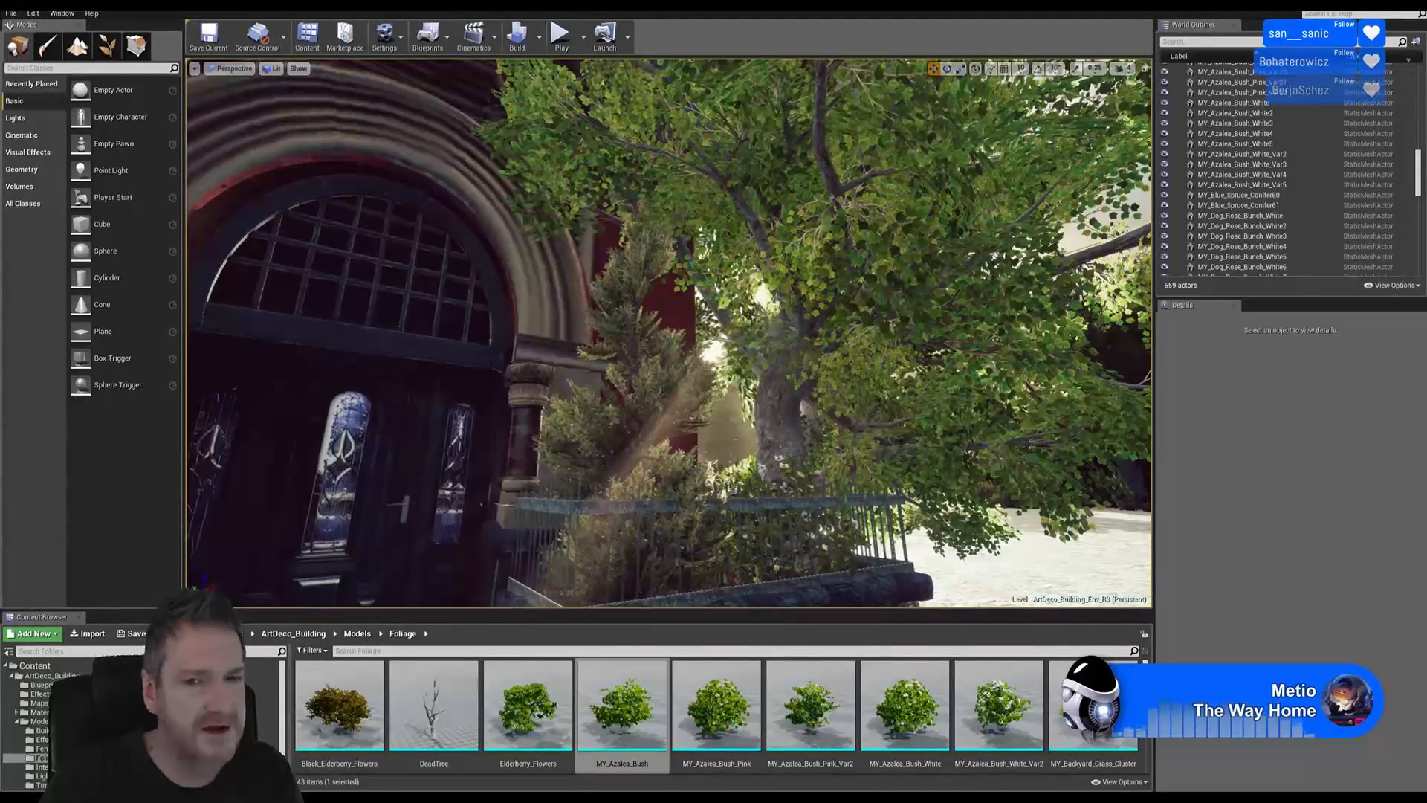
right_drag(864, 448, 896, 449)
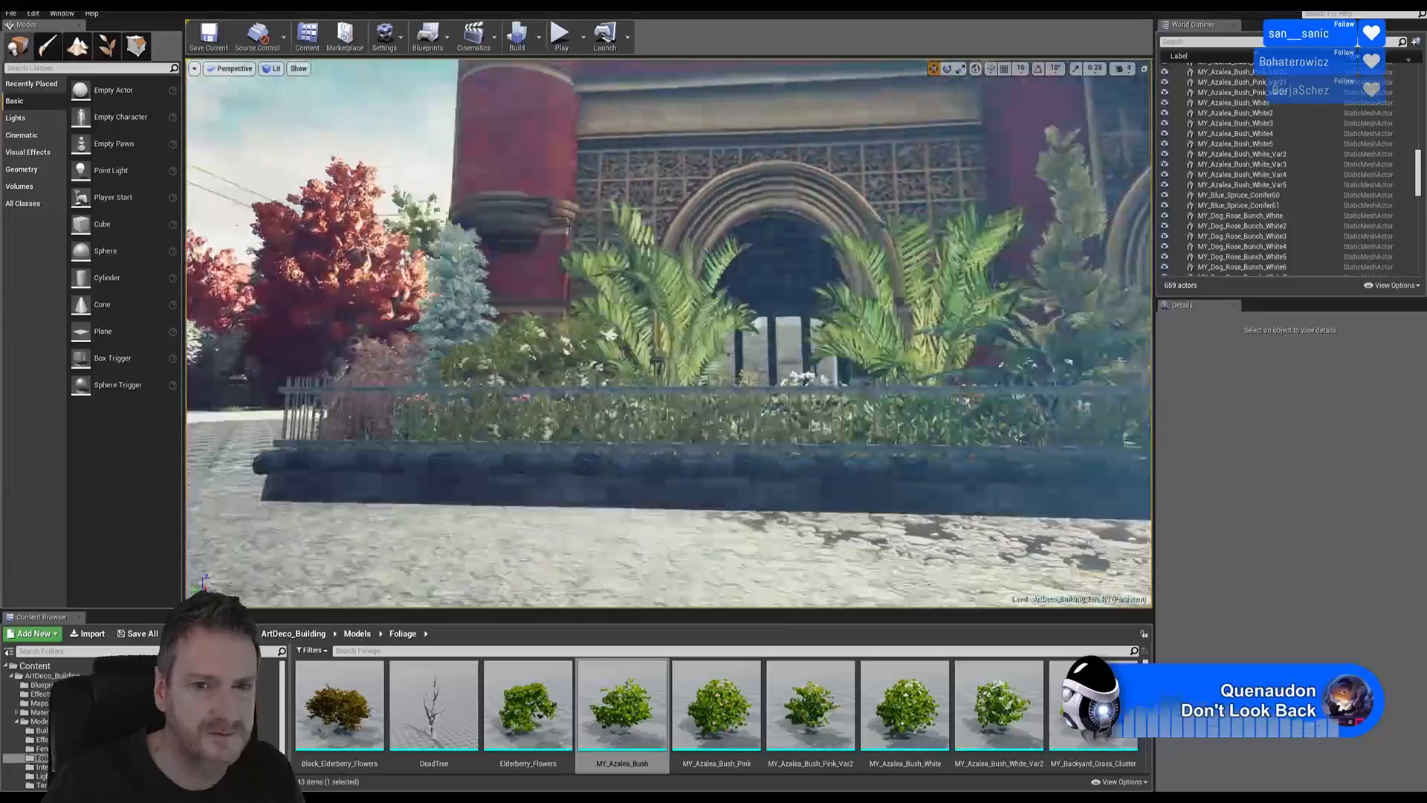
right_drag(896, 450, 950, 425)
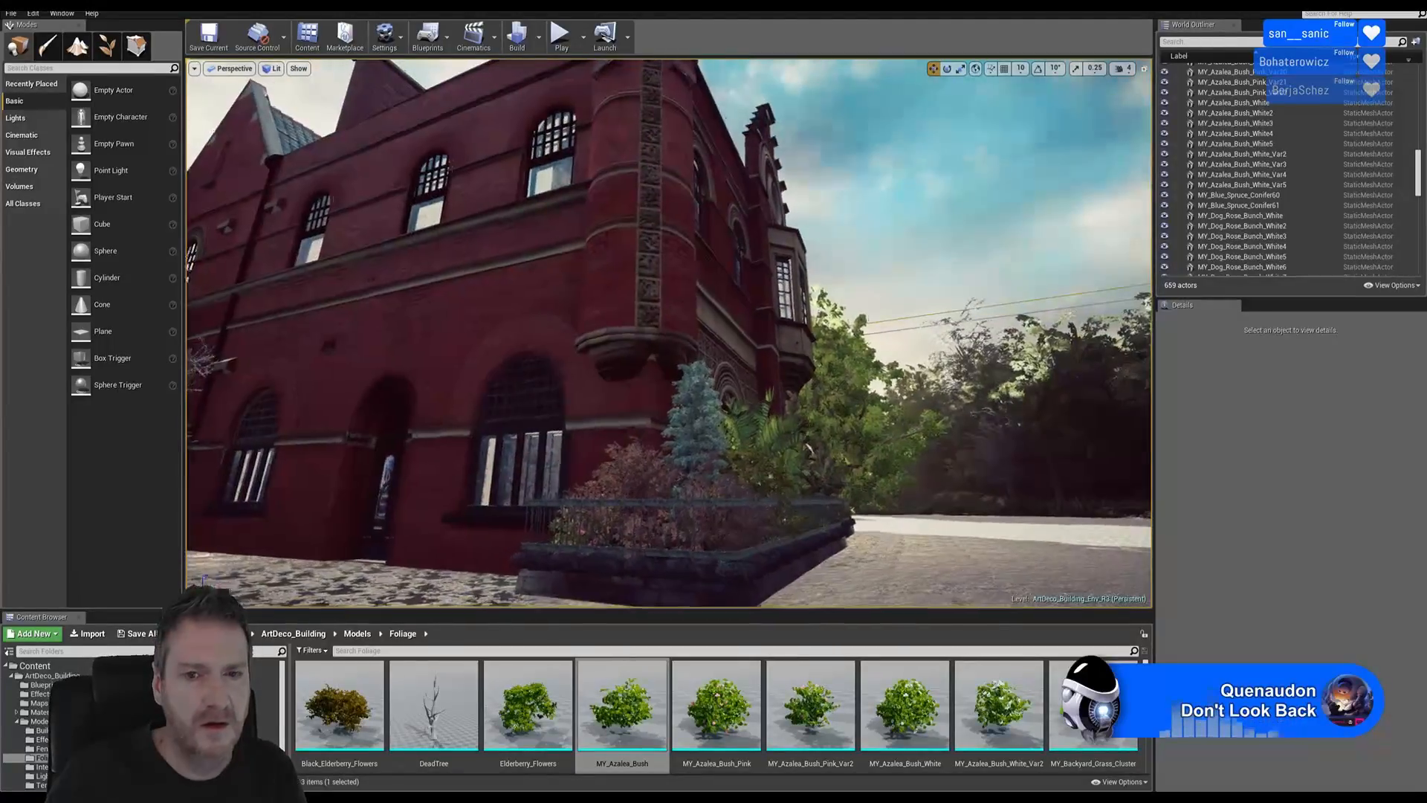
- Examine the side facade with its bare birch planter and the building's tree-lined corner from farther back
right_drag(669, 335, 603, 334)
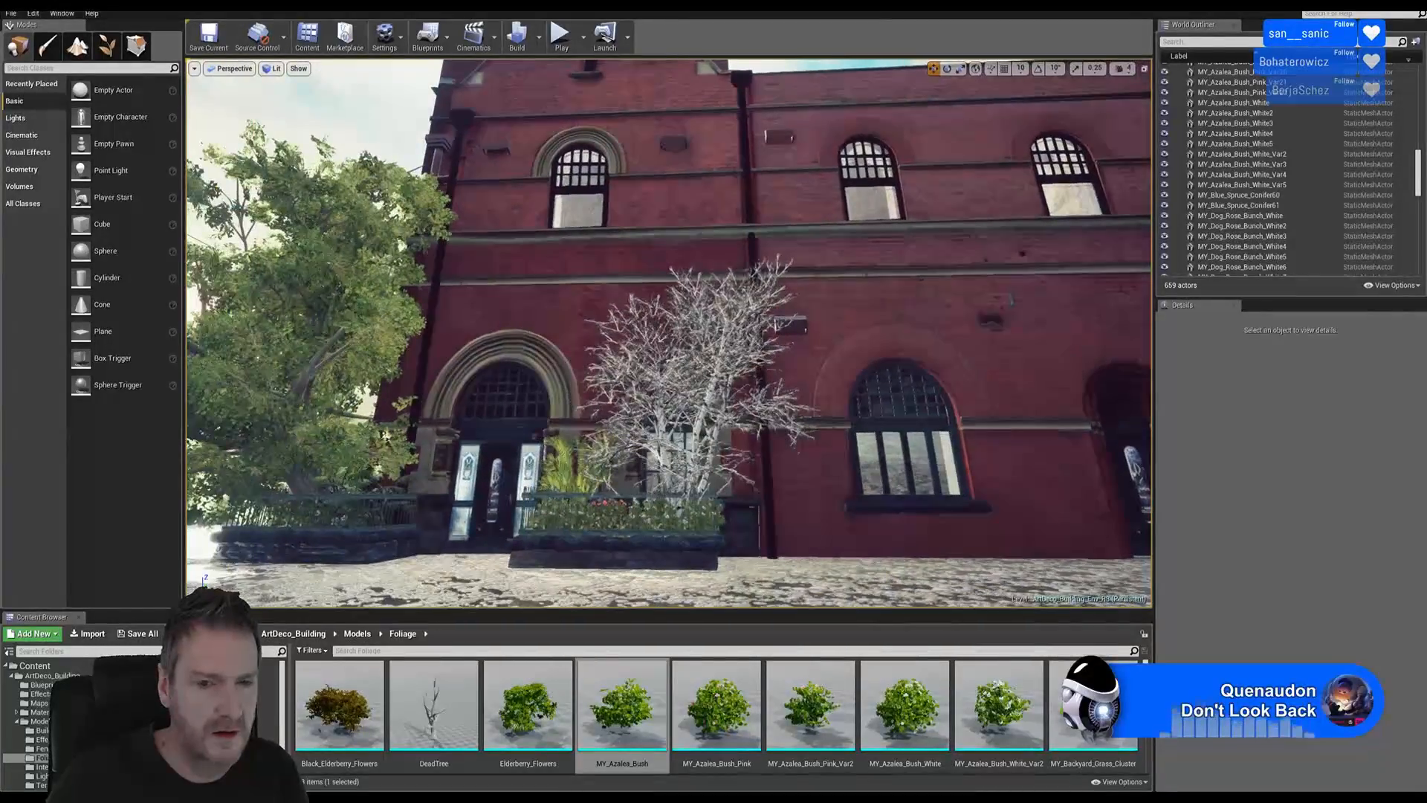
right_drag(669, 334, 788, 368)
key(a)
key(a)
right_drag(669, 335, 491, 333)
key(a)
key(d)
key(w)
key(s)
key(s)
right_drag(620, 402, 727, 394)
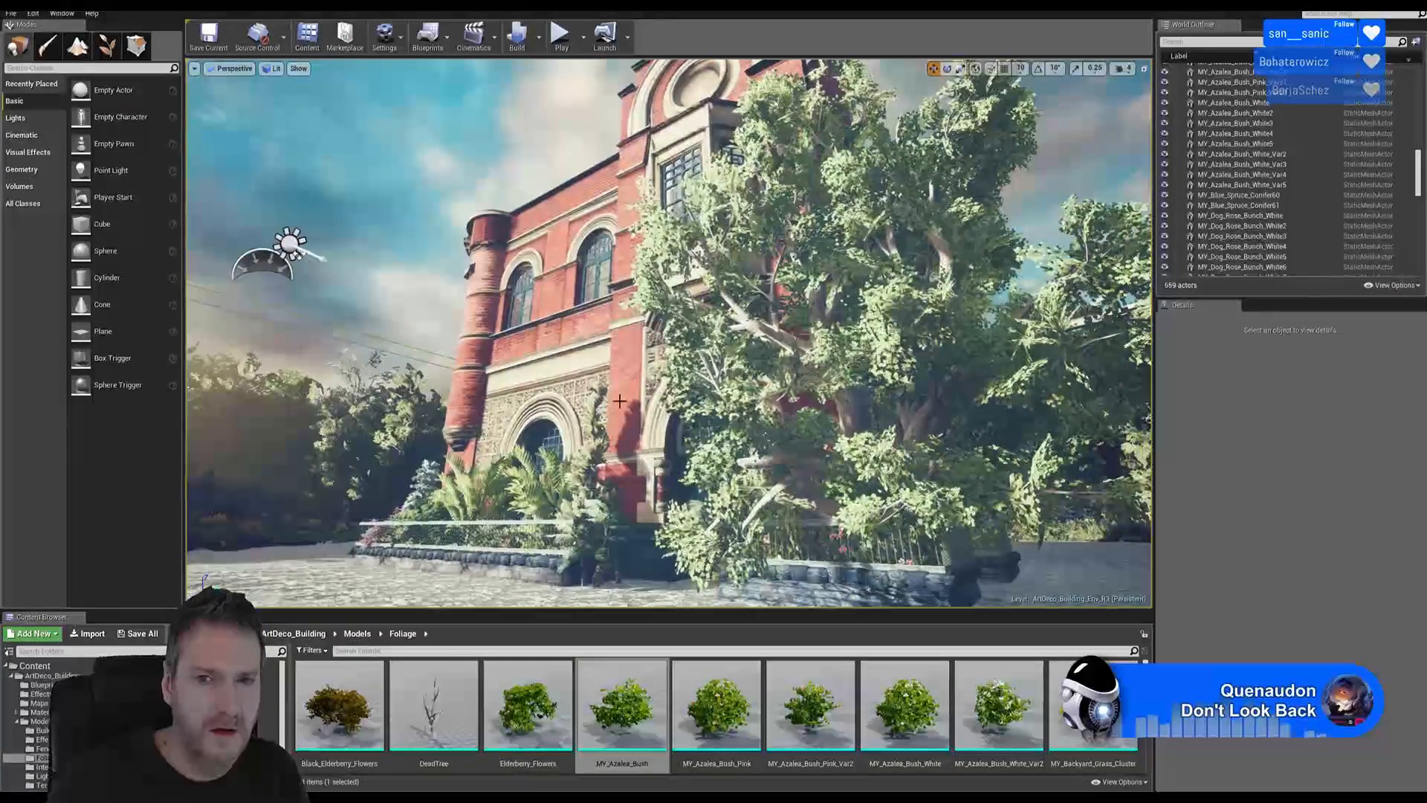
right_drag(719, 467, 777, 471)
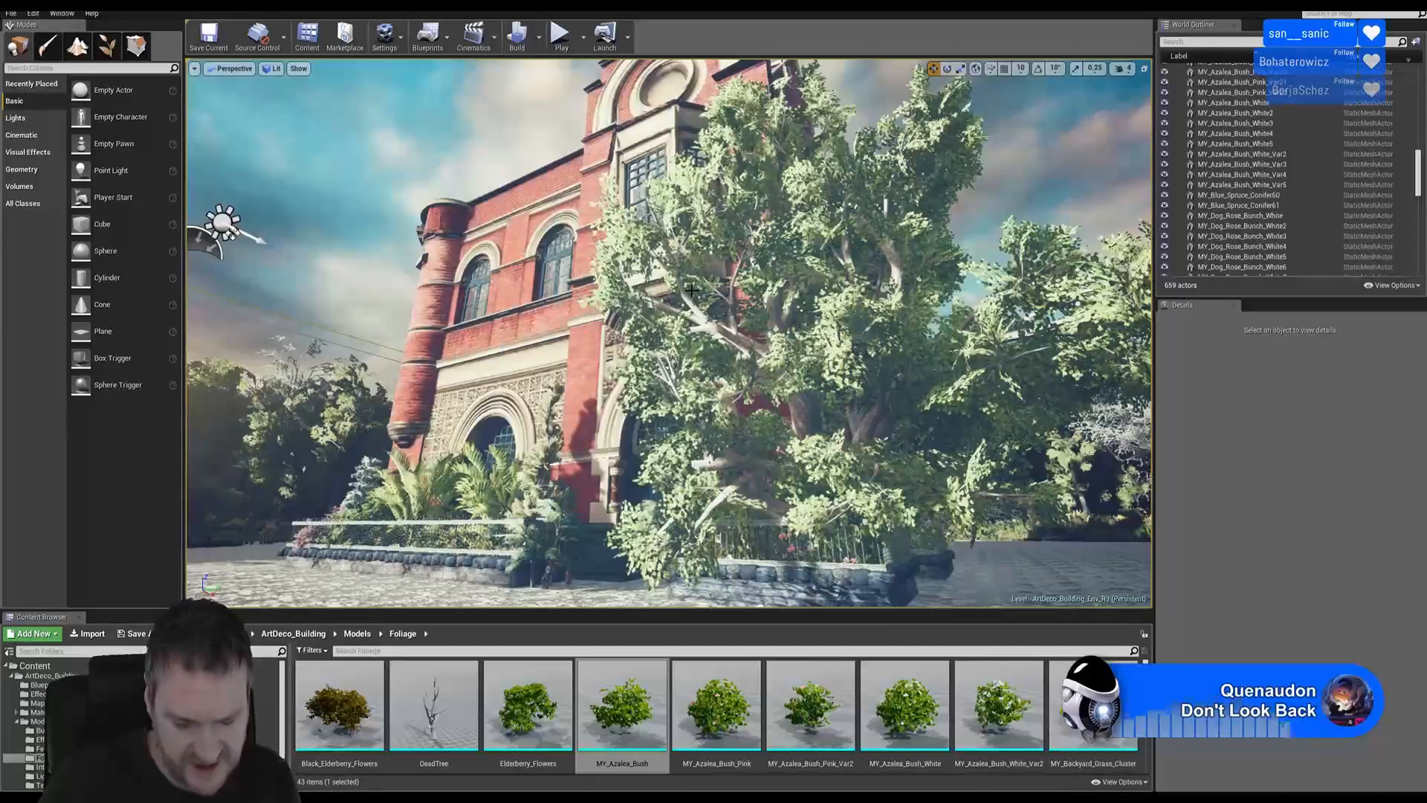
- Switch the viewport to immersive full-screen mode, frame the whole building from across the water and check the viewport options
key(F11)
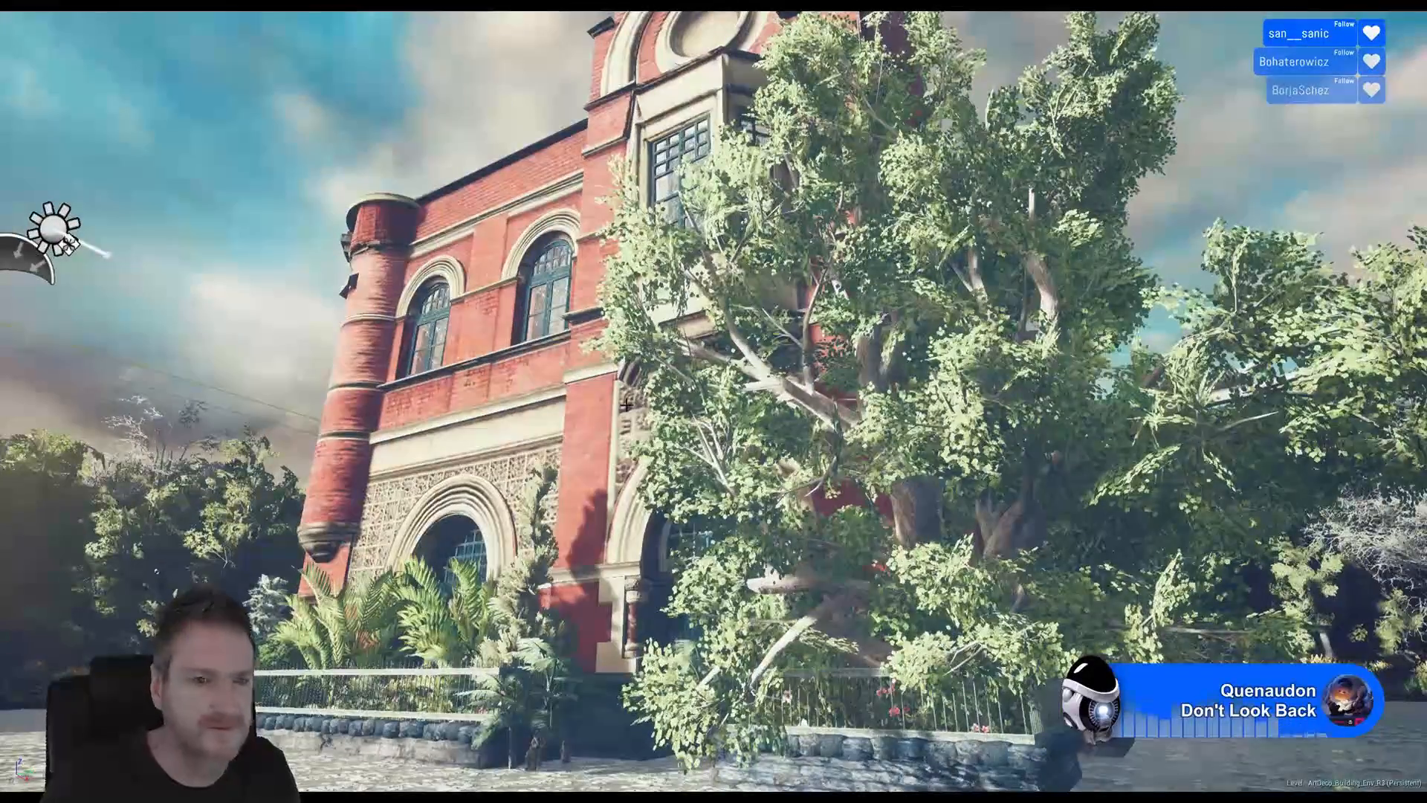
right_drag(580, 397, 469, 437)
key(s)
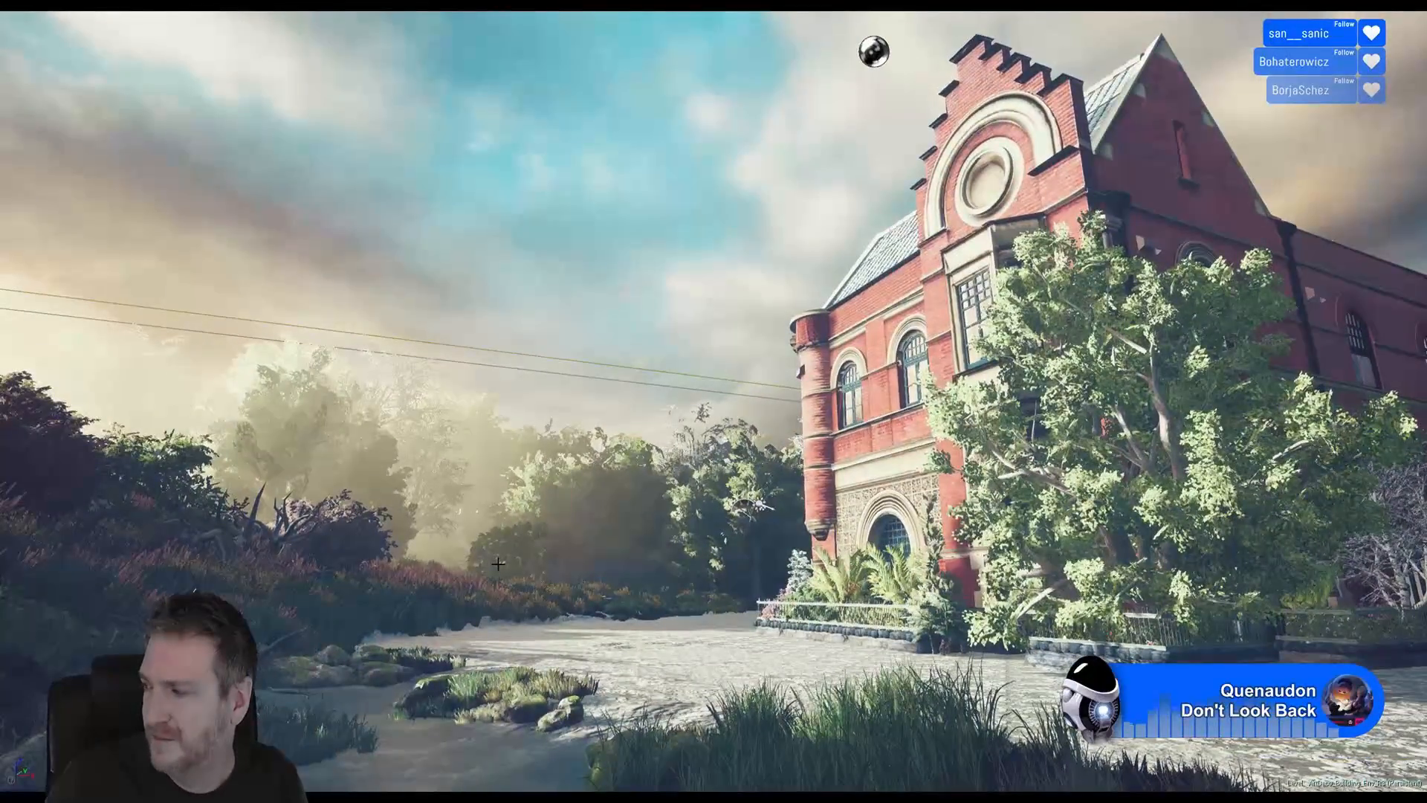
click(13, 14)
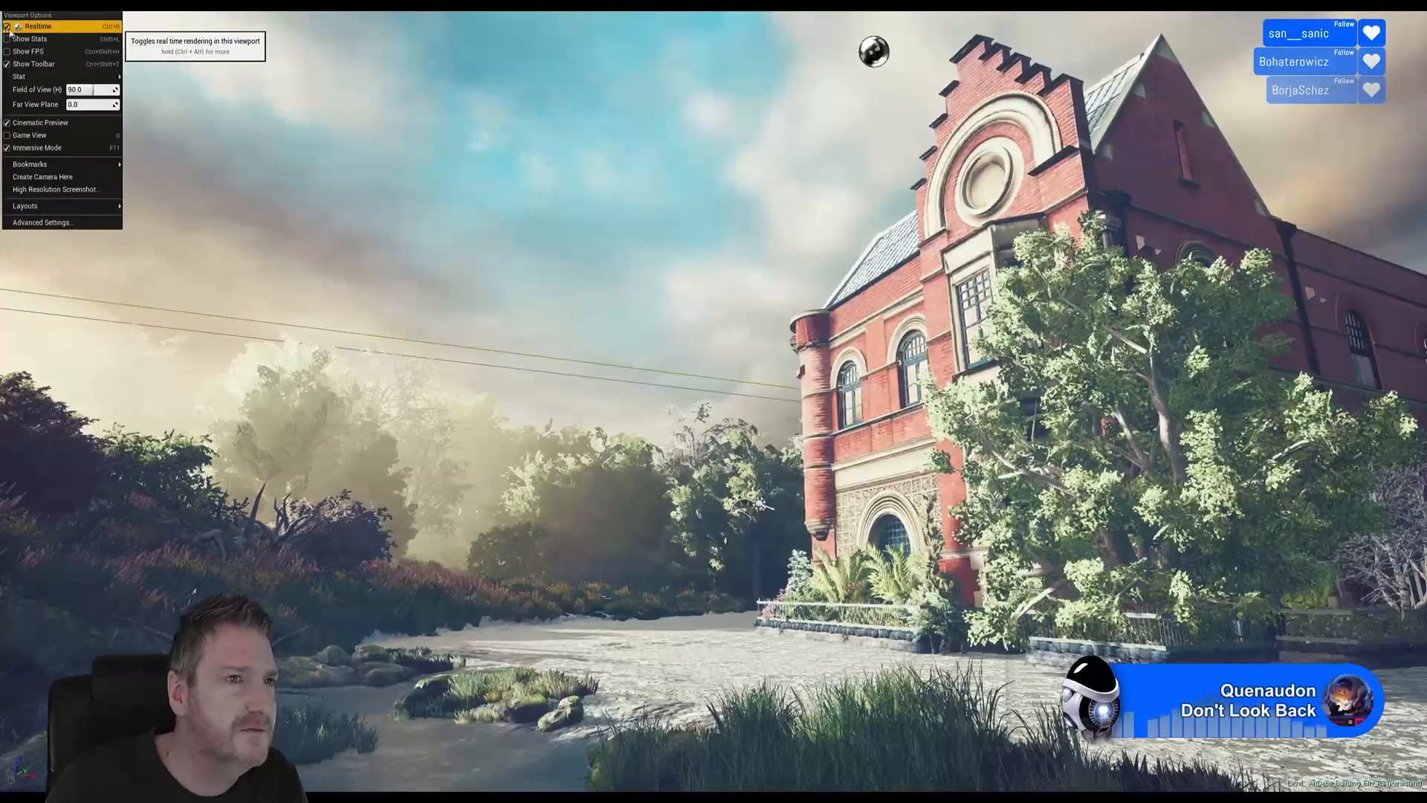
right_drag(643, 86, 647, 90)
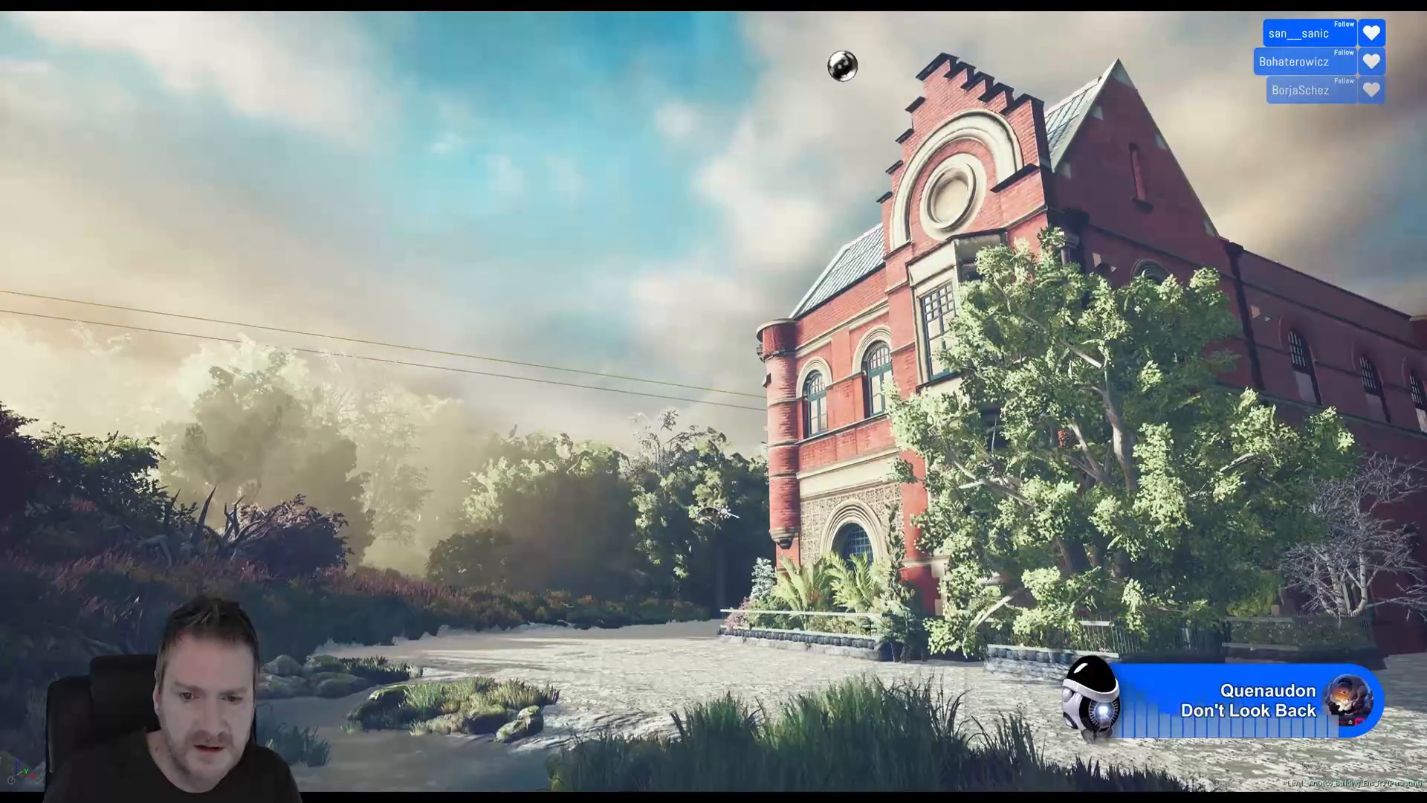
- Inspect the large tree at the entrance and the bare birch planter along the side facade at close range
right_drag(873, 664, 896, 674)
key(w)
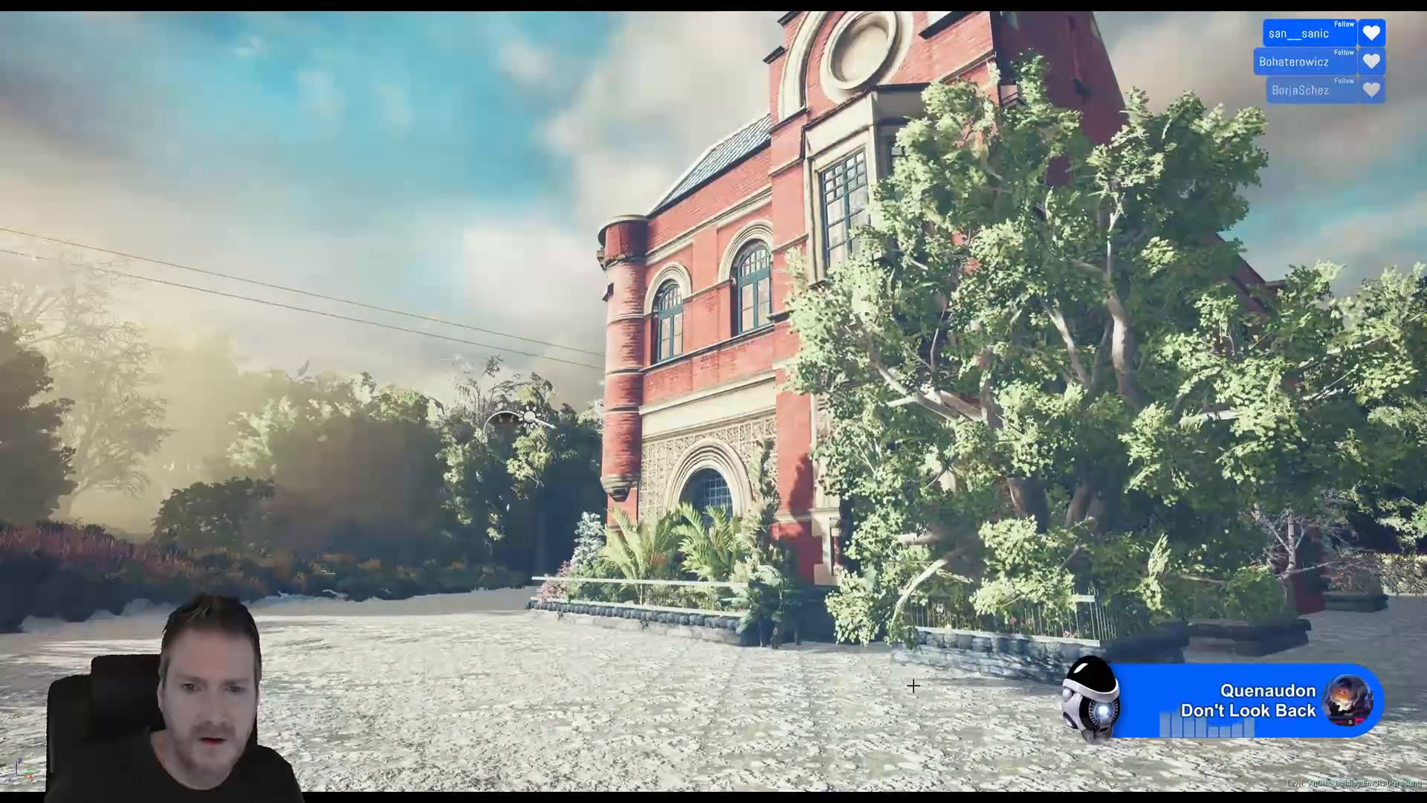
right_drag(954, 681, 898, 555)
key(d)
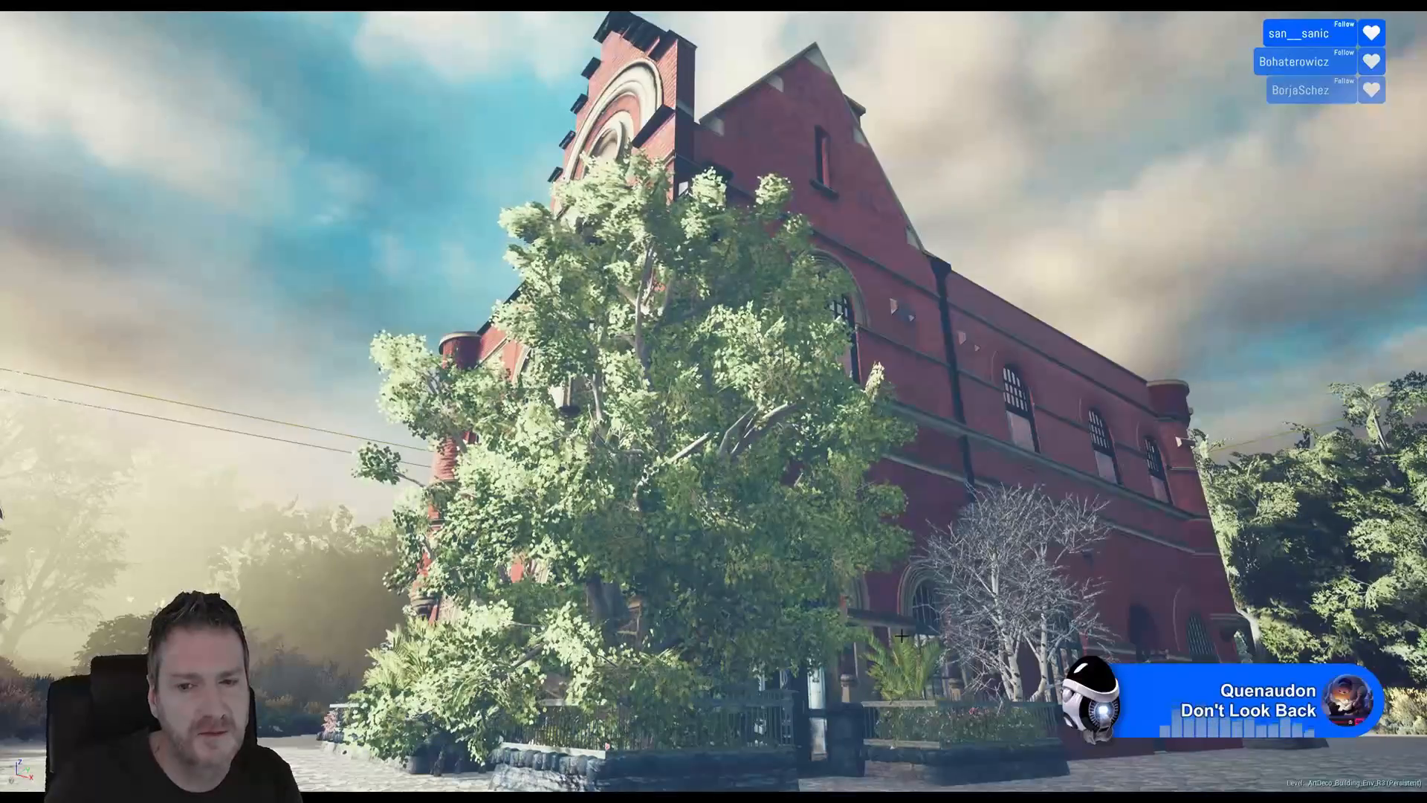
right_drag(921, 673, 959, 689)
key(d)
key(w)
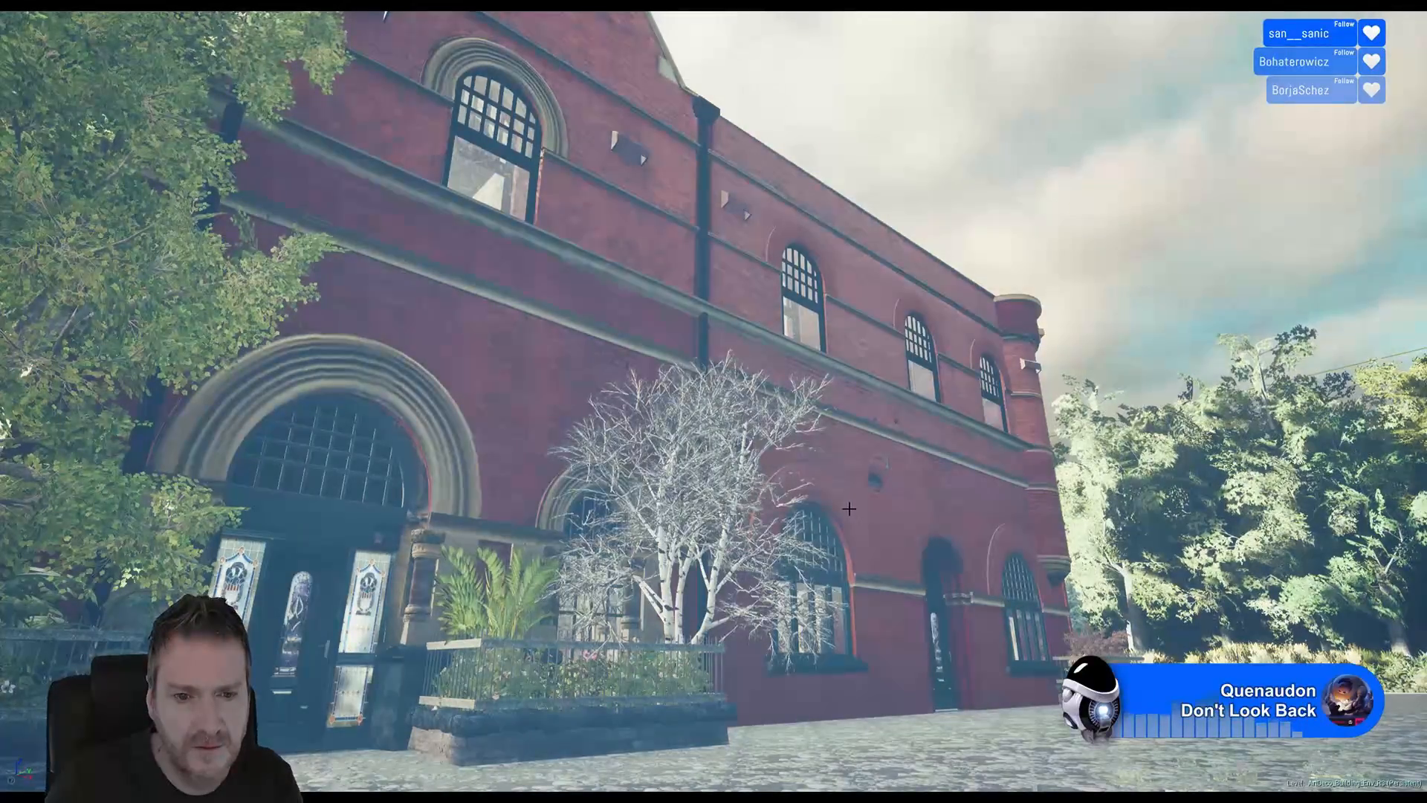
right_drag(959, 690, 853, 547)
key(d)
key(w)
key(w)
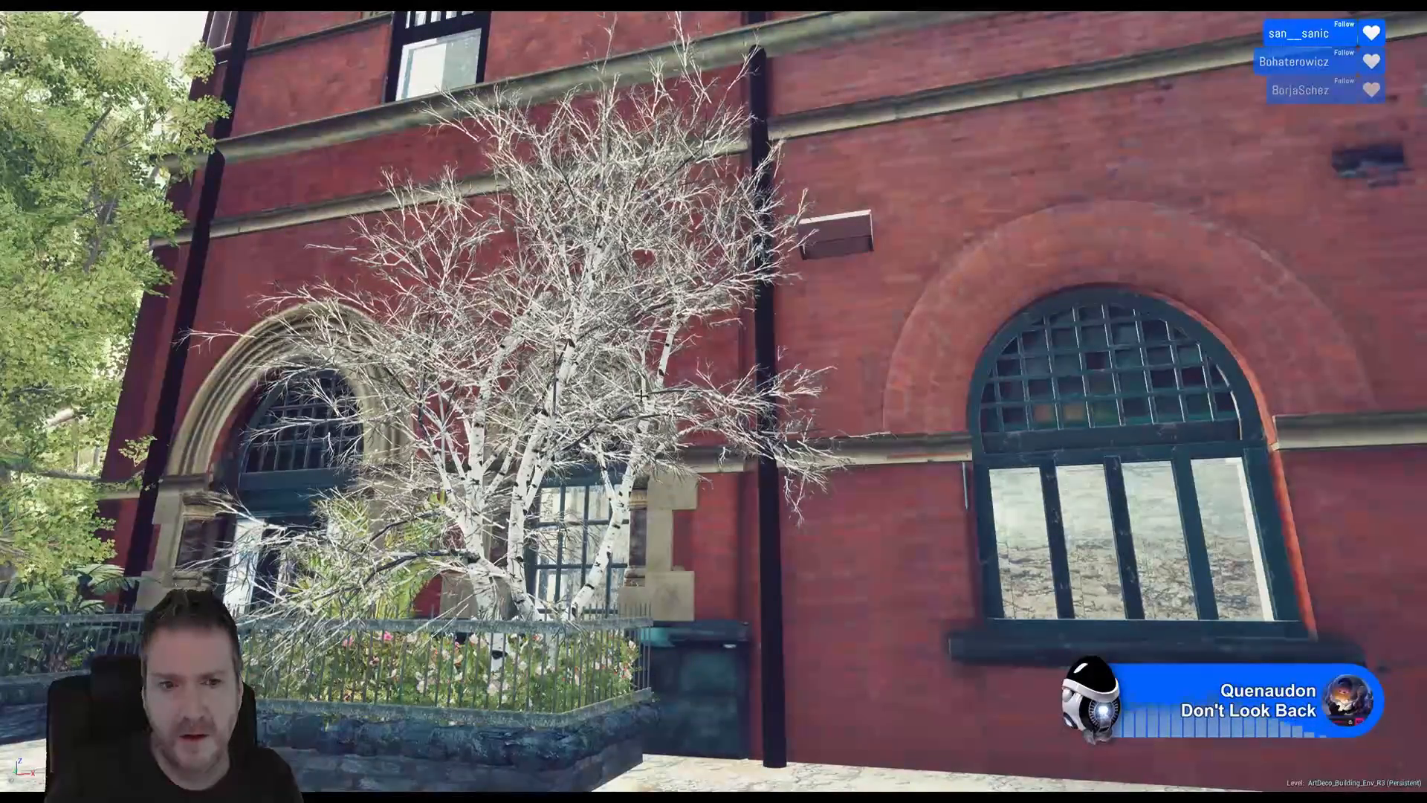
mouse_move(716, 266)
right_down()
mouse_move(669, 269)
mouse_move(721, 249)
right_up()
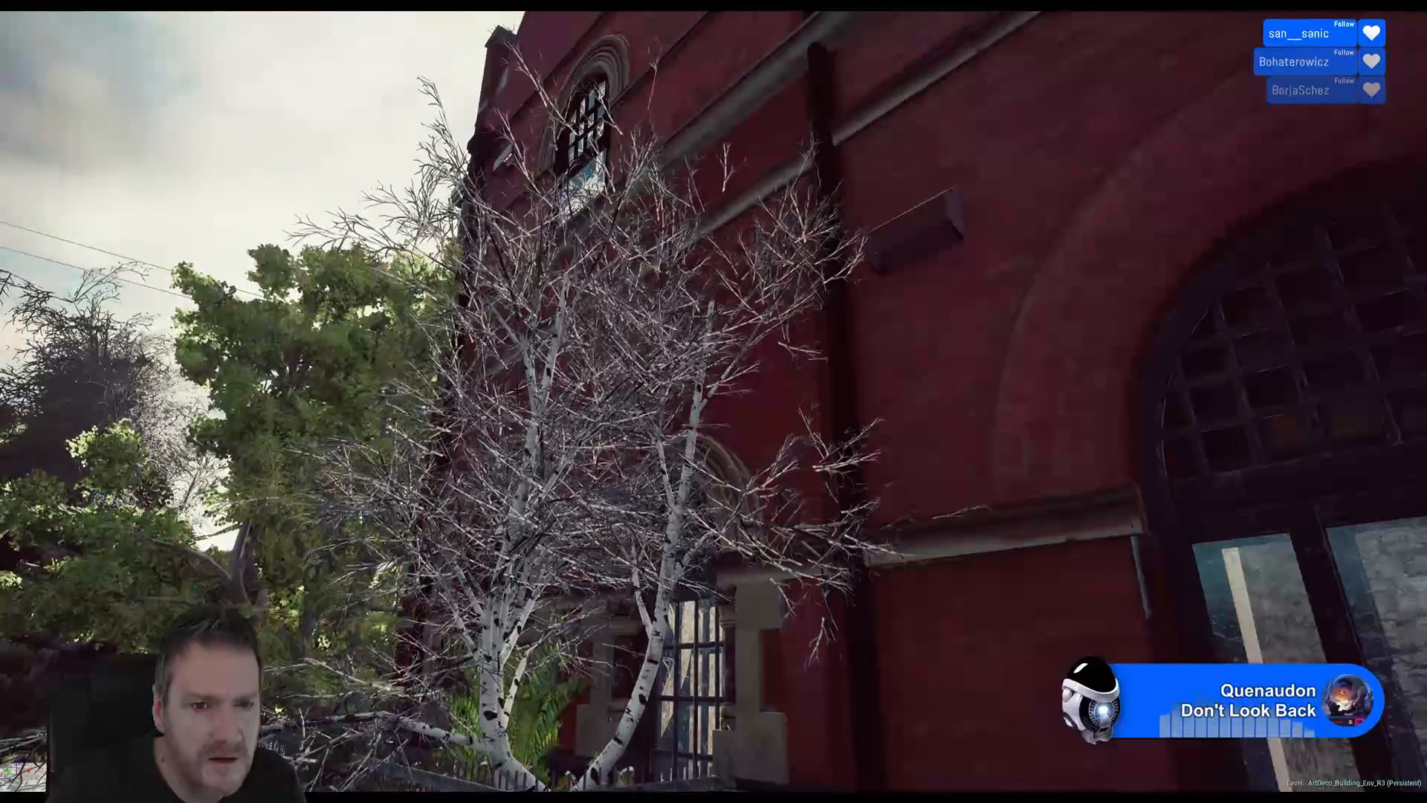
right_drag(714, 401, 670, 452)
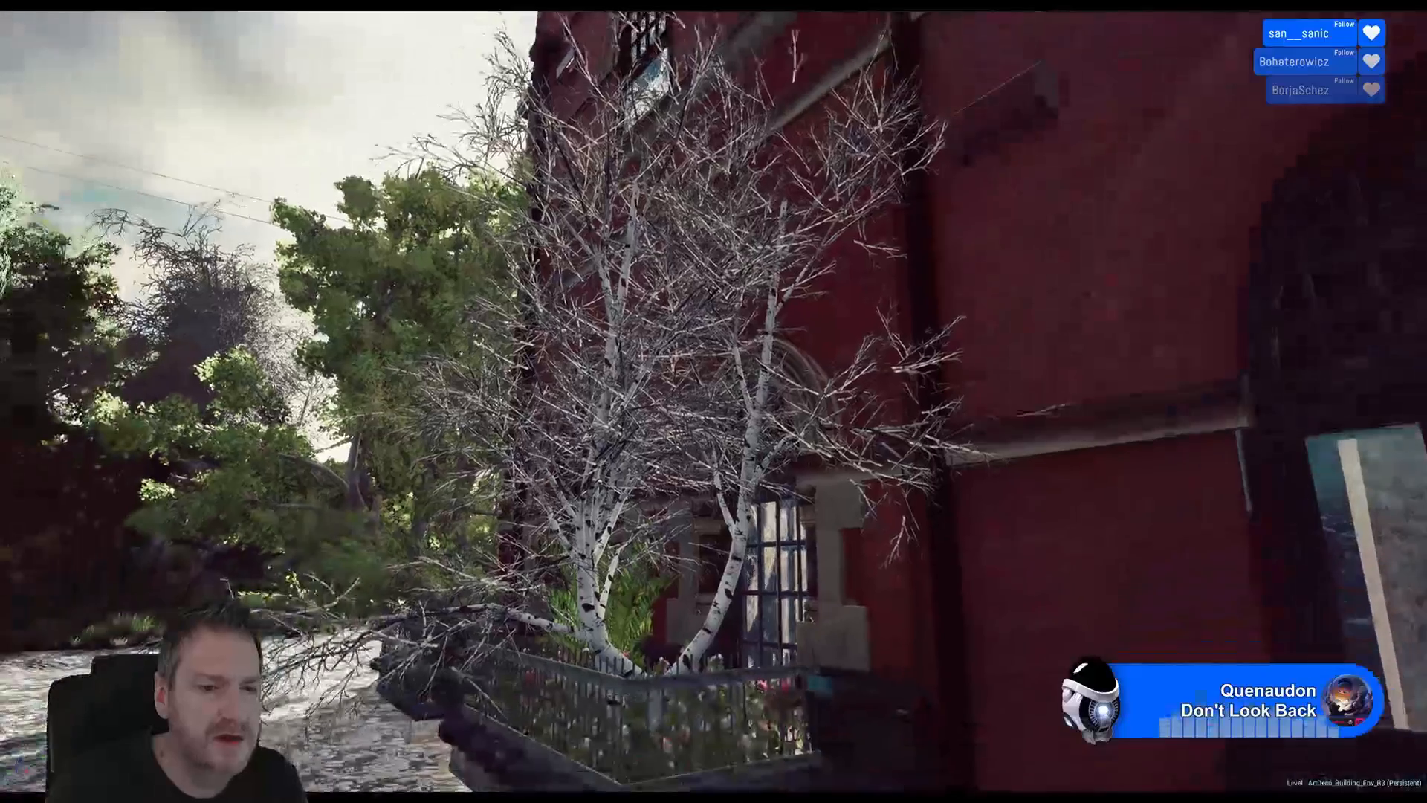
- Review the blue spruce corner planter, the palm planter and the main entrance tree along the front facade
right_drag(713, 402, 743, 372)
key(w)
key(s)
key(d)
key(s)
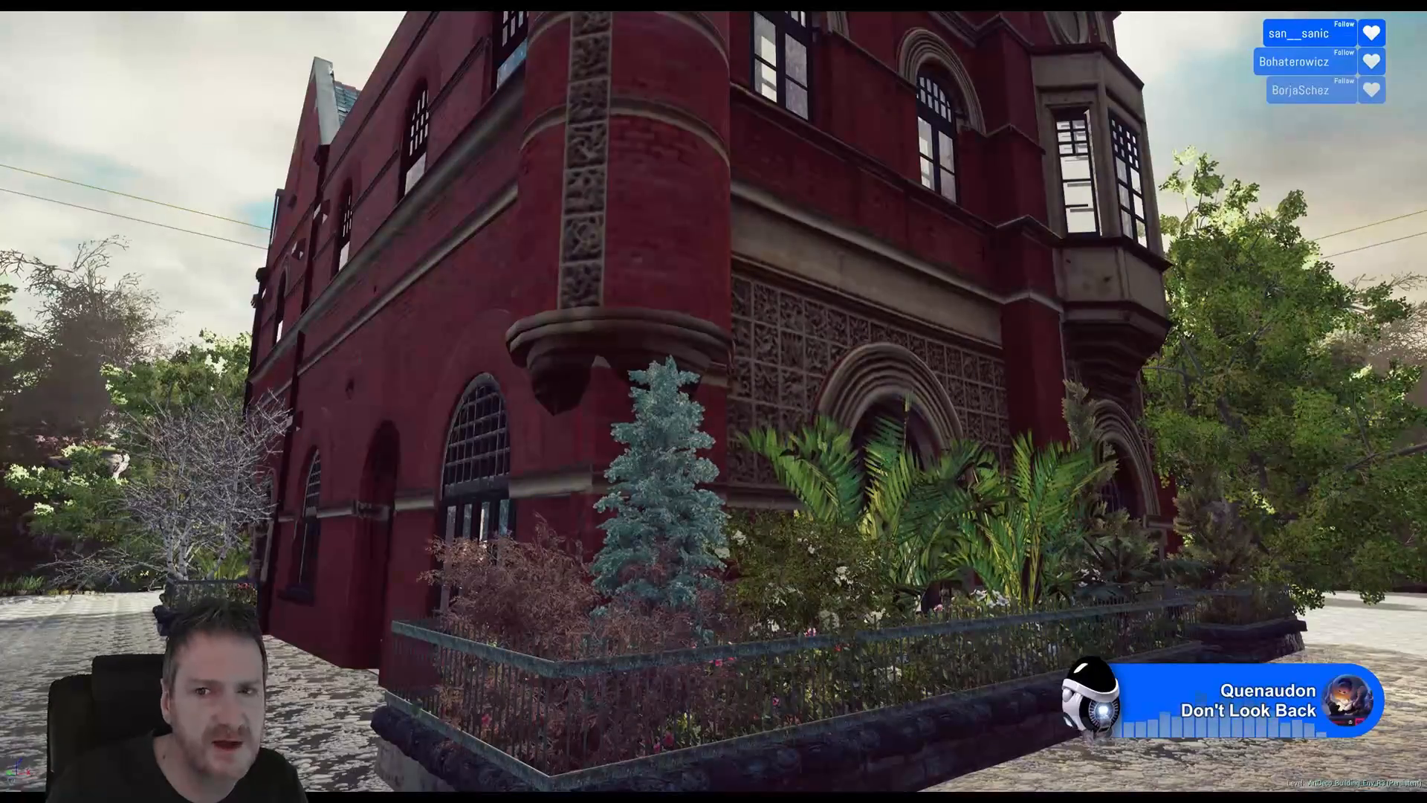
right_drag(743, 372, 1015, 383)
right_drag(744, 372, 773, 364)
right_drag(913, 468, 765, 464)
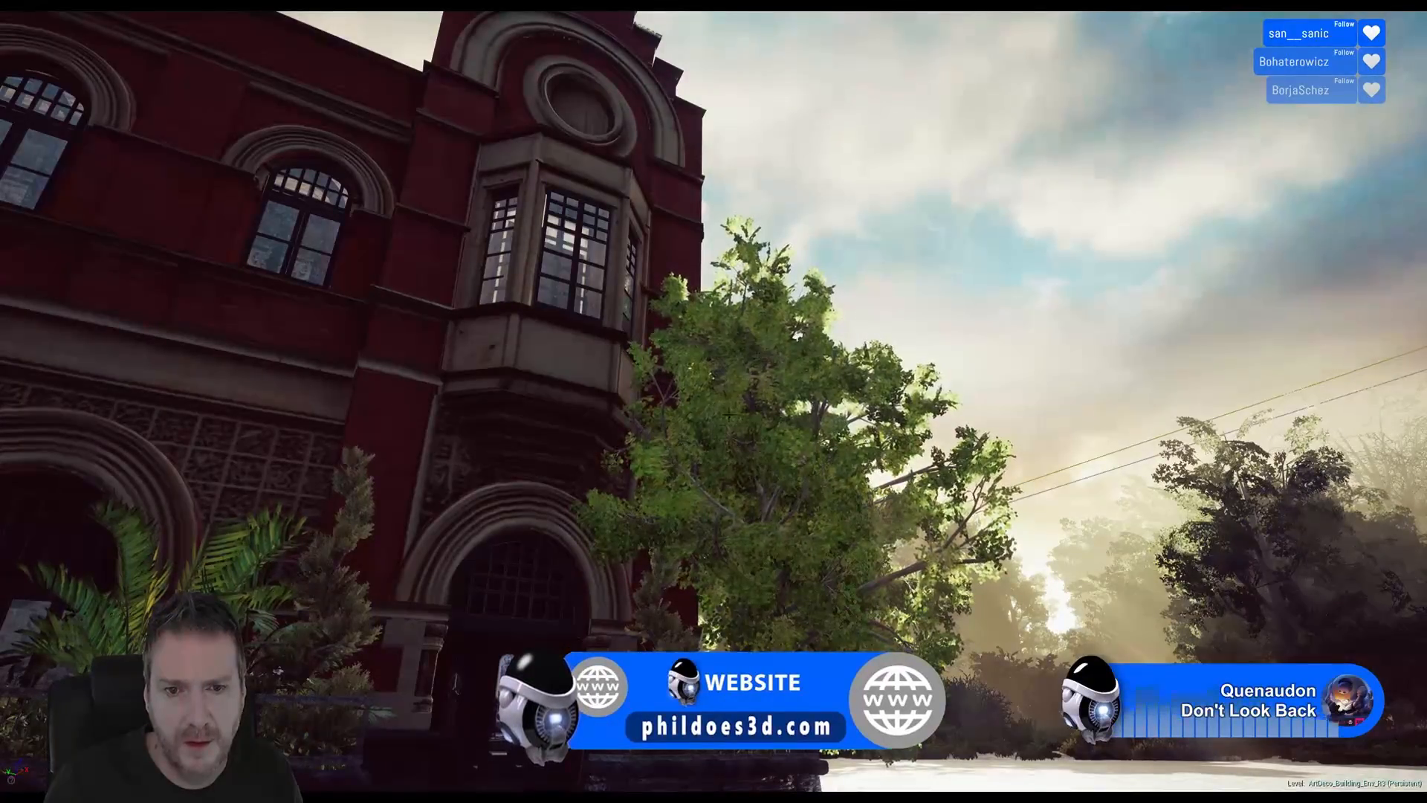
right_drag(764, 328, 967, 325)
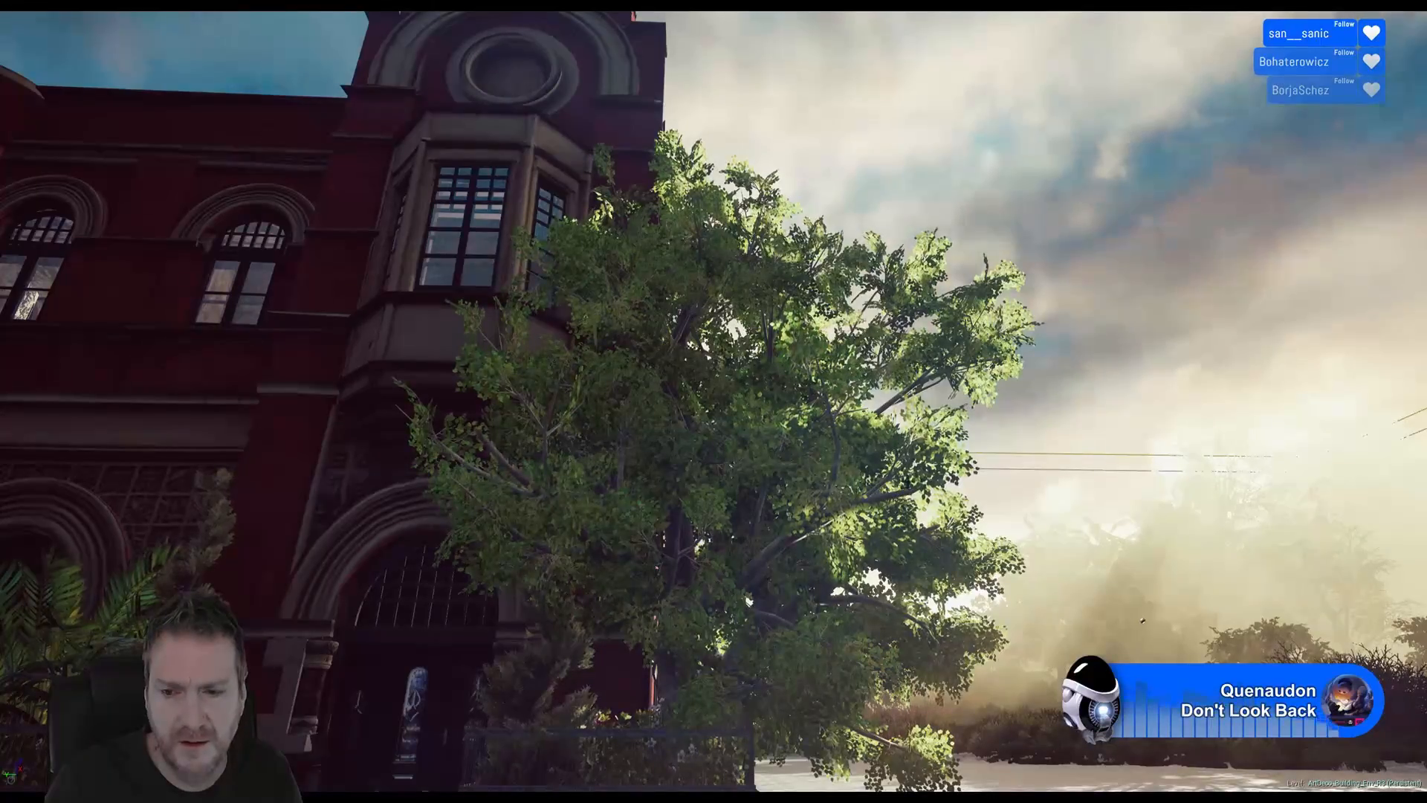
key(a)
right_drag(901, 493, 788, 416)
key(d)
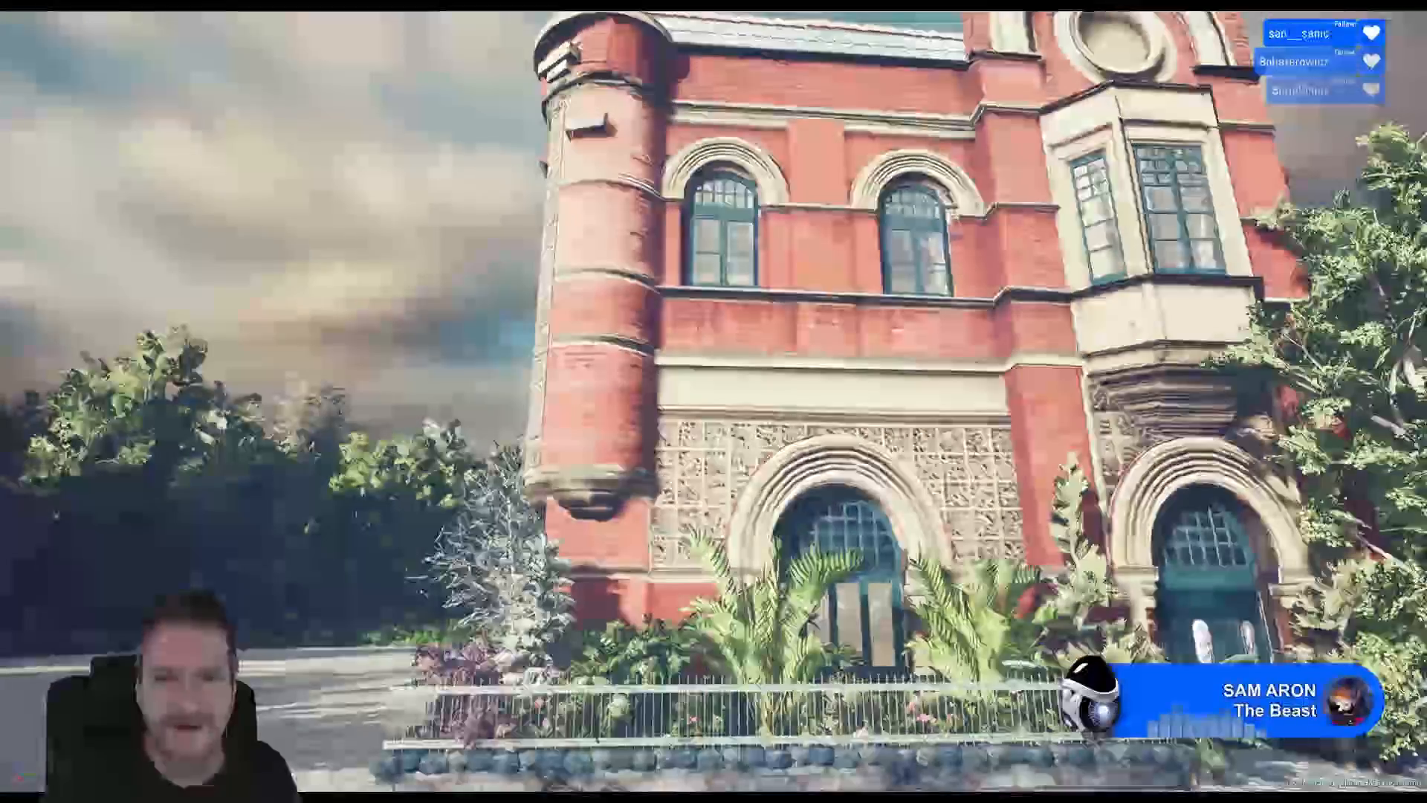
- Check the viewport options, leave immersive full-screen mode and save the level
click(19, 23)
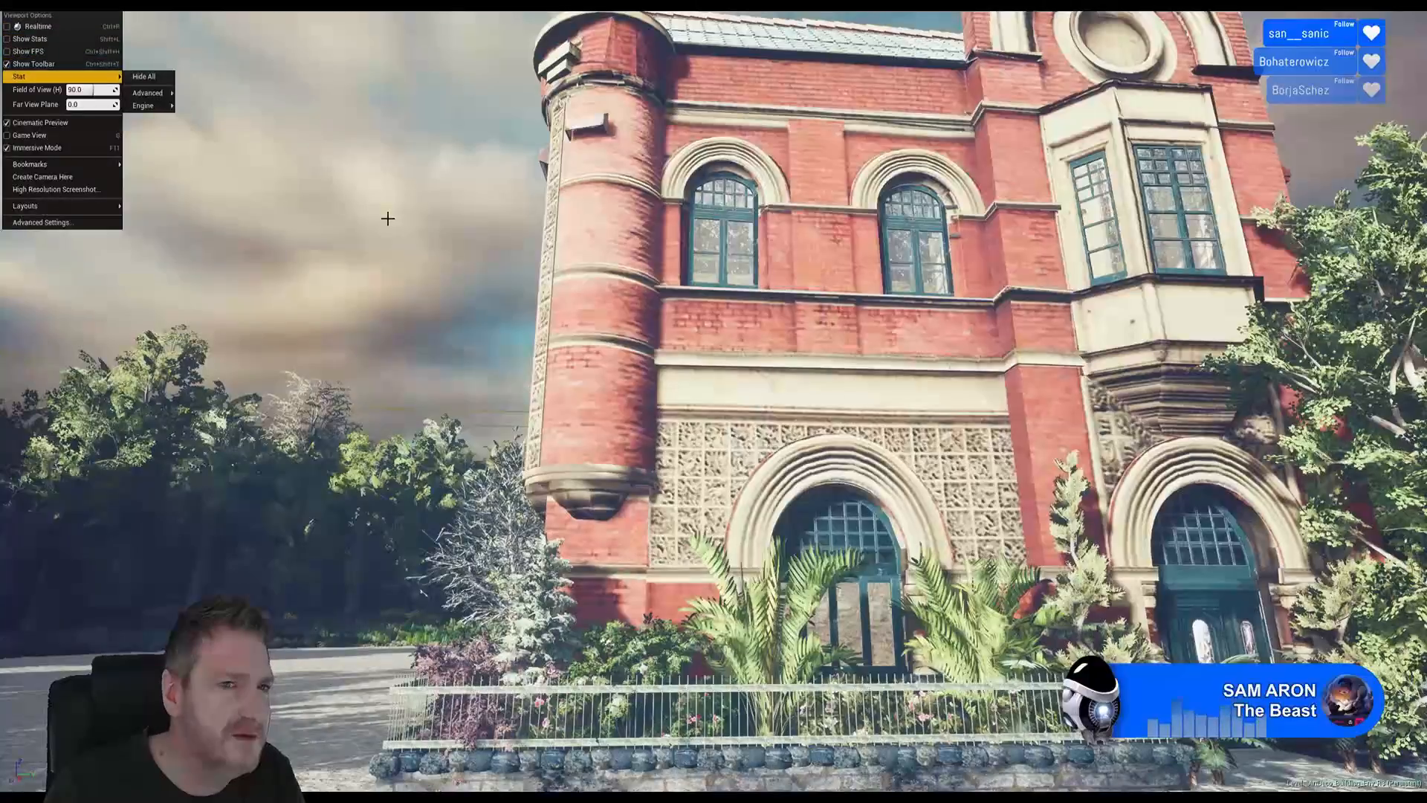
right_drag(385, 216, 440, 229)
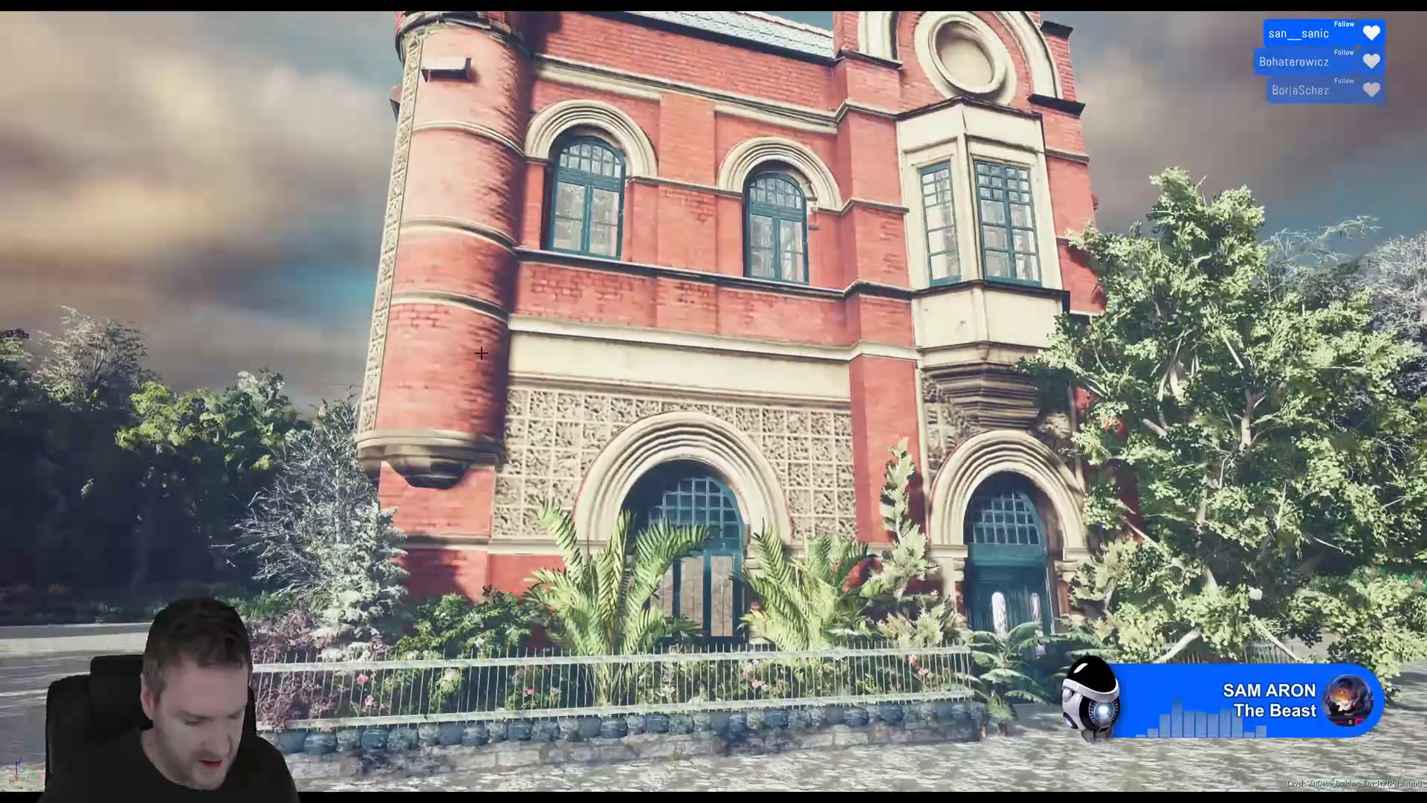
key(F11)
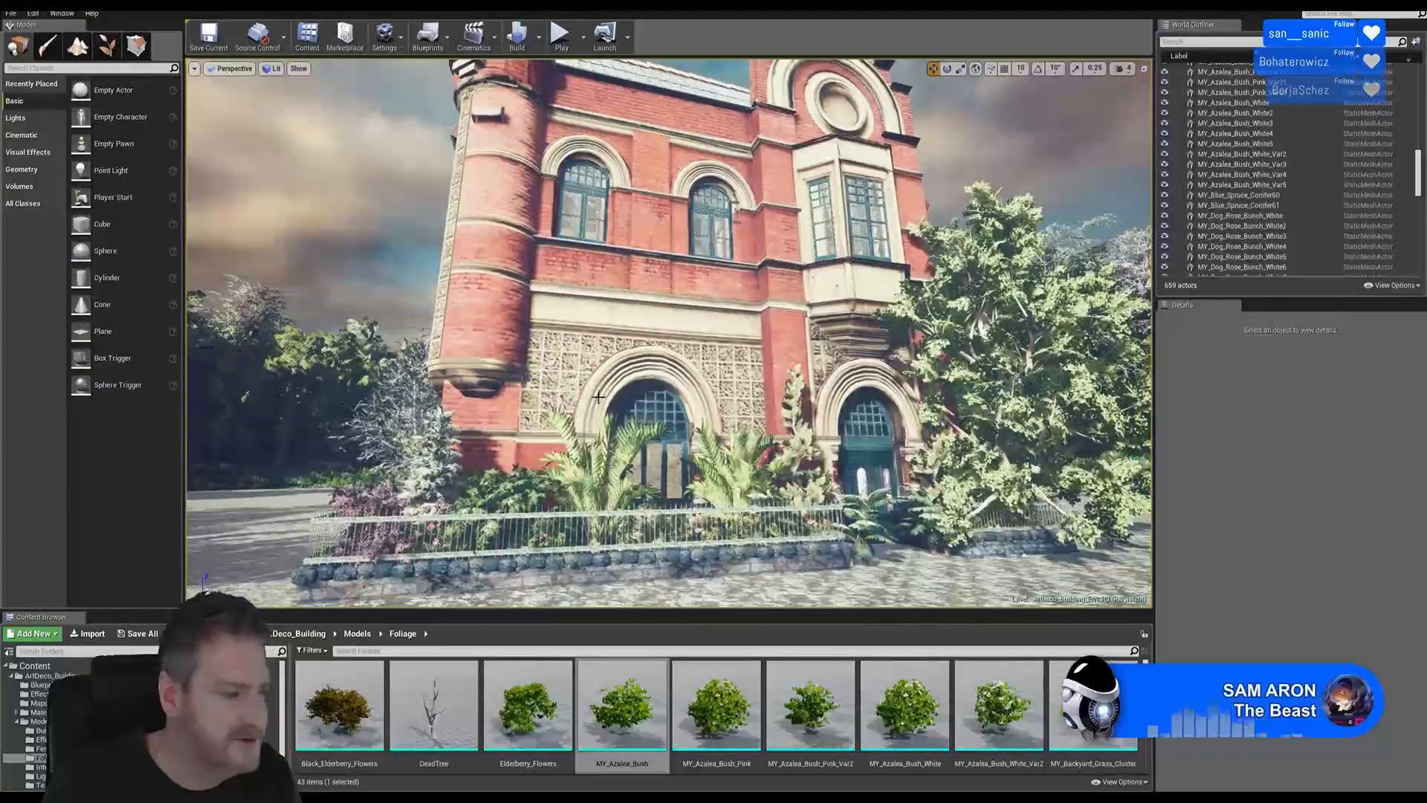
right_drag(482, 352, 455, 339)
right_drag(186, 68, 216, 76)
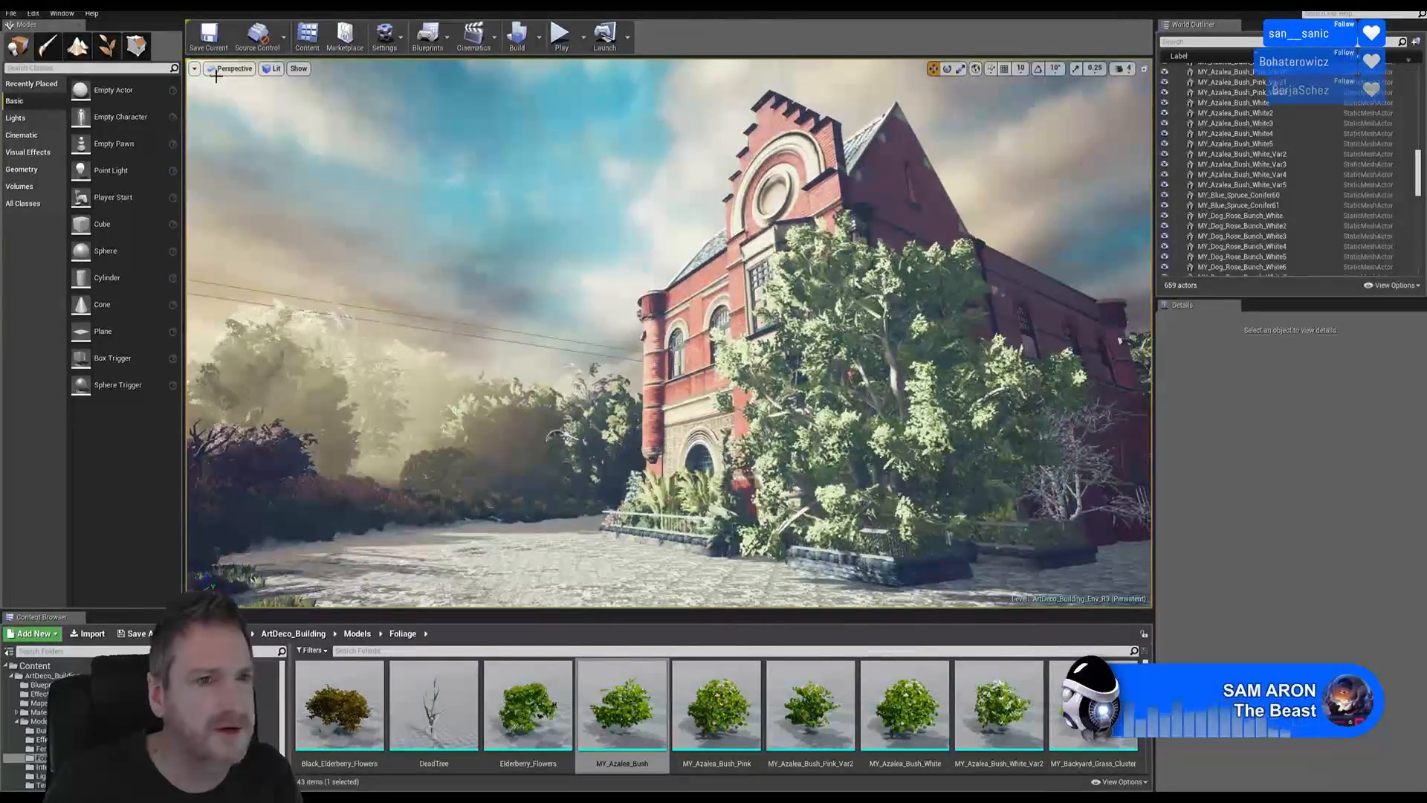
click(11, 14)
click(31, 110)
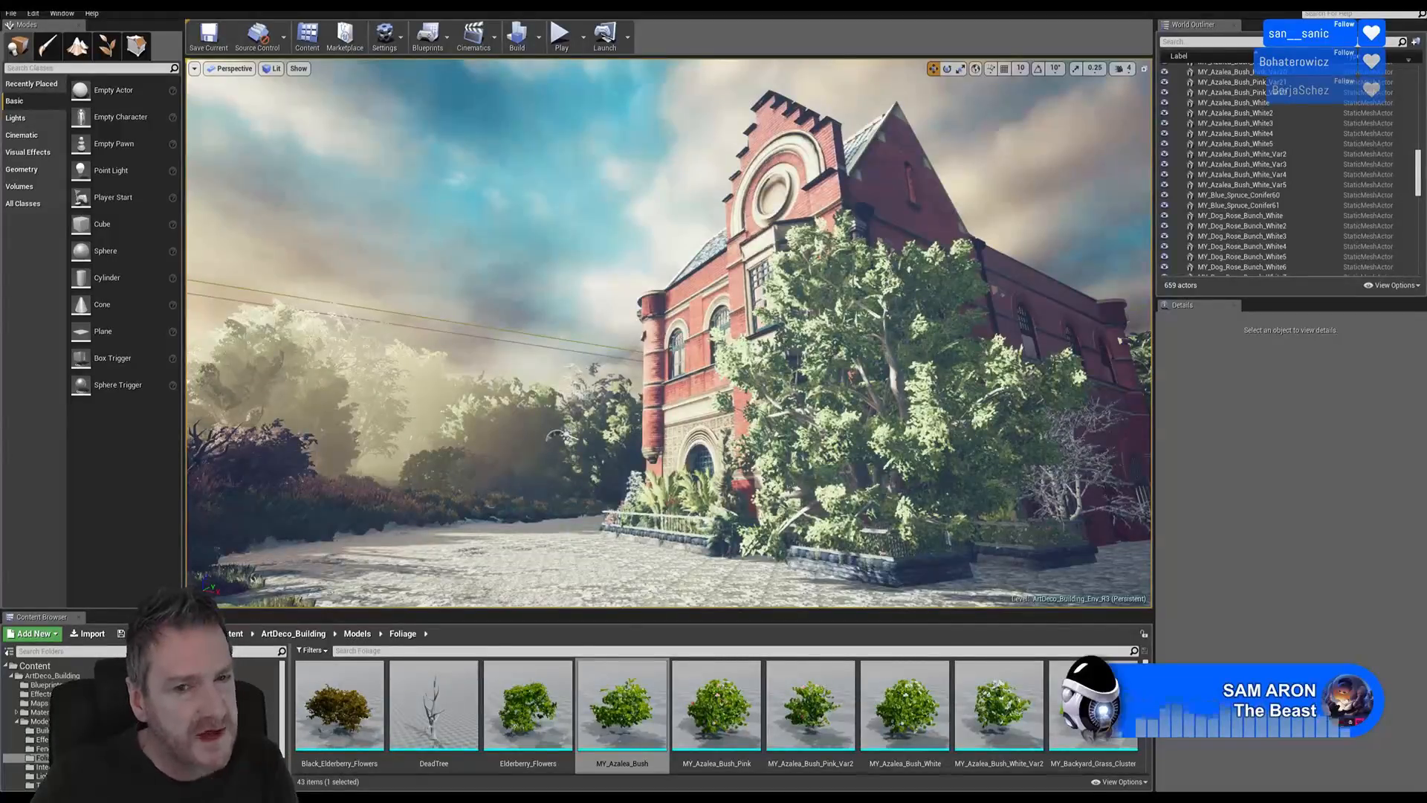
- Examine the building and its surroundings from the large entrance tree's corner, over the stream bank and from beneath the autumn trees
right_drag(669, 335, 847, 324)
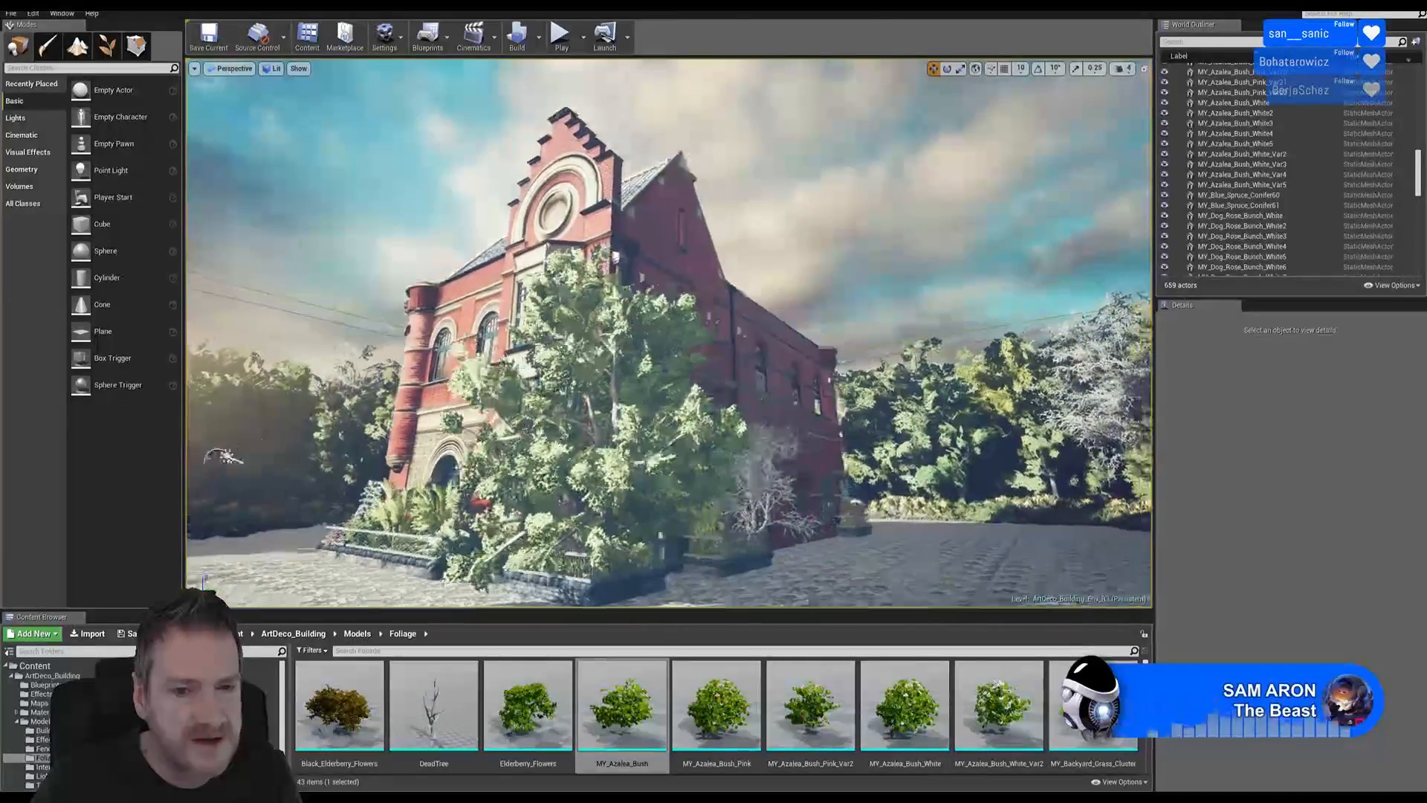
right_drag(223, 457, 494, 466)
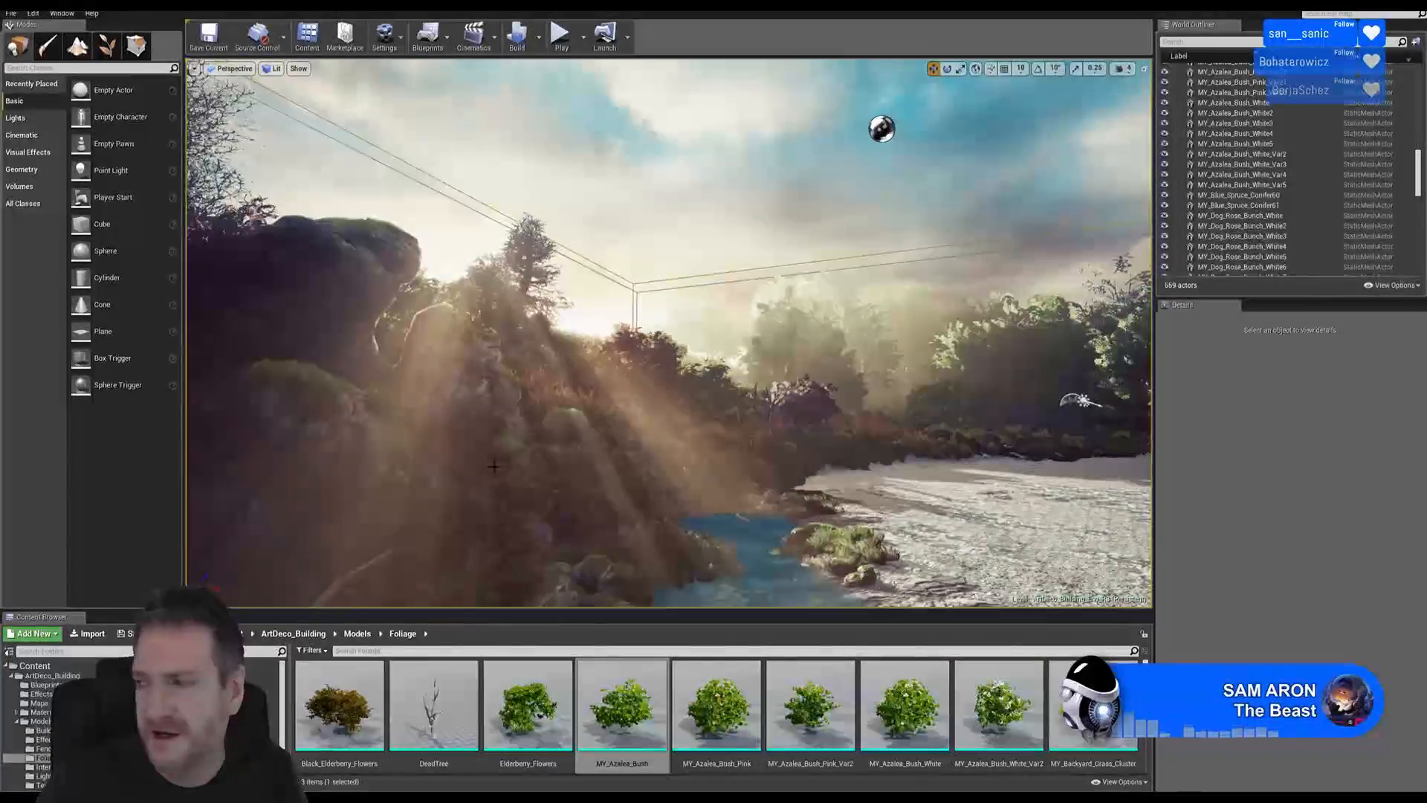
right_drag(740, 416, 670, 420)
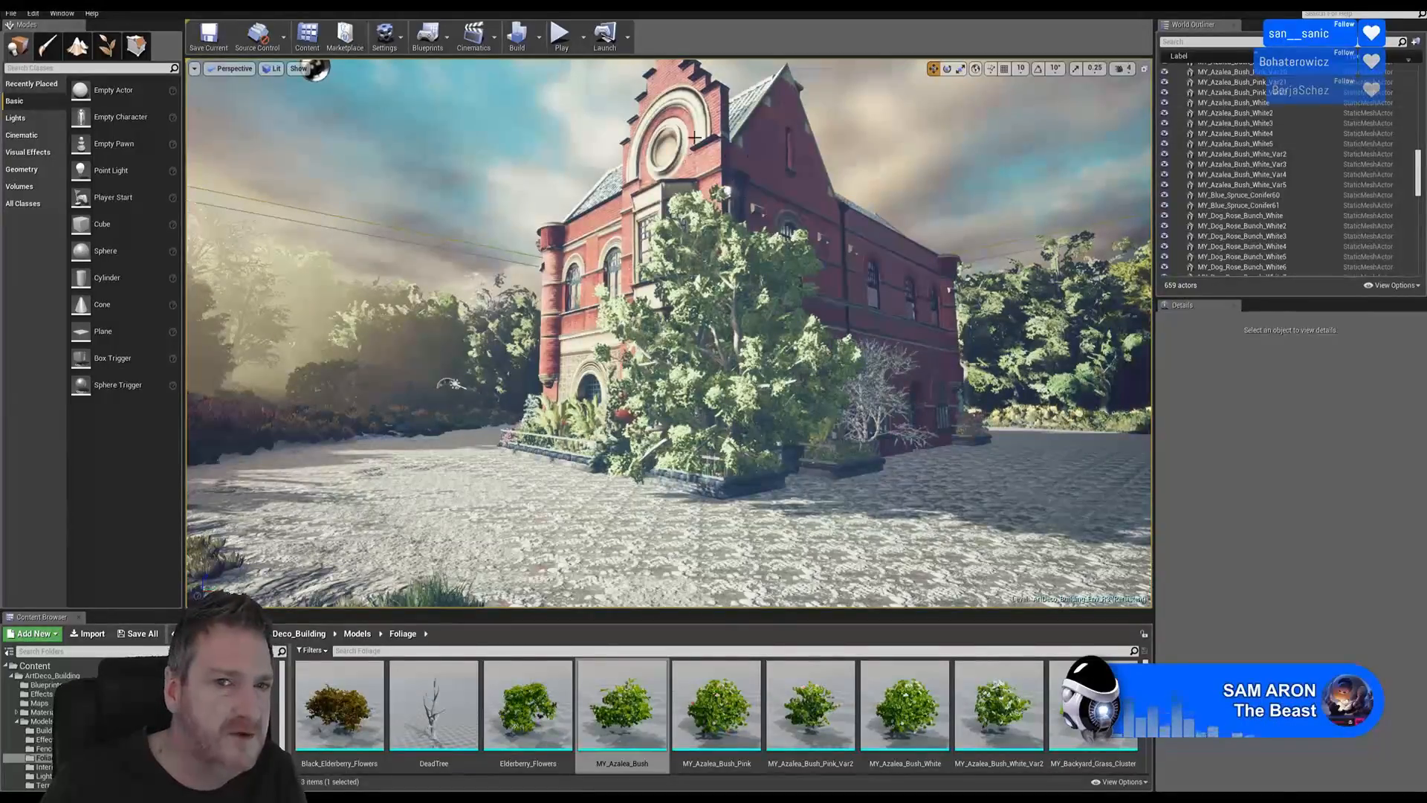
right_drag(917, 433, 996, 457)
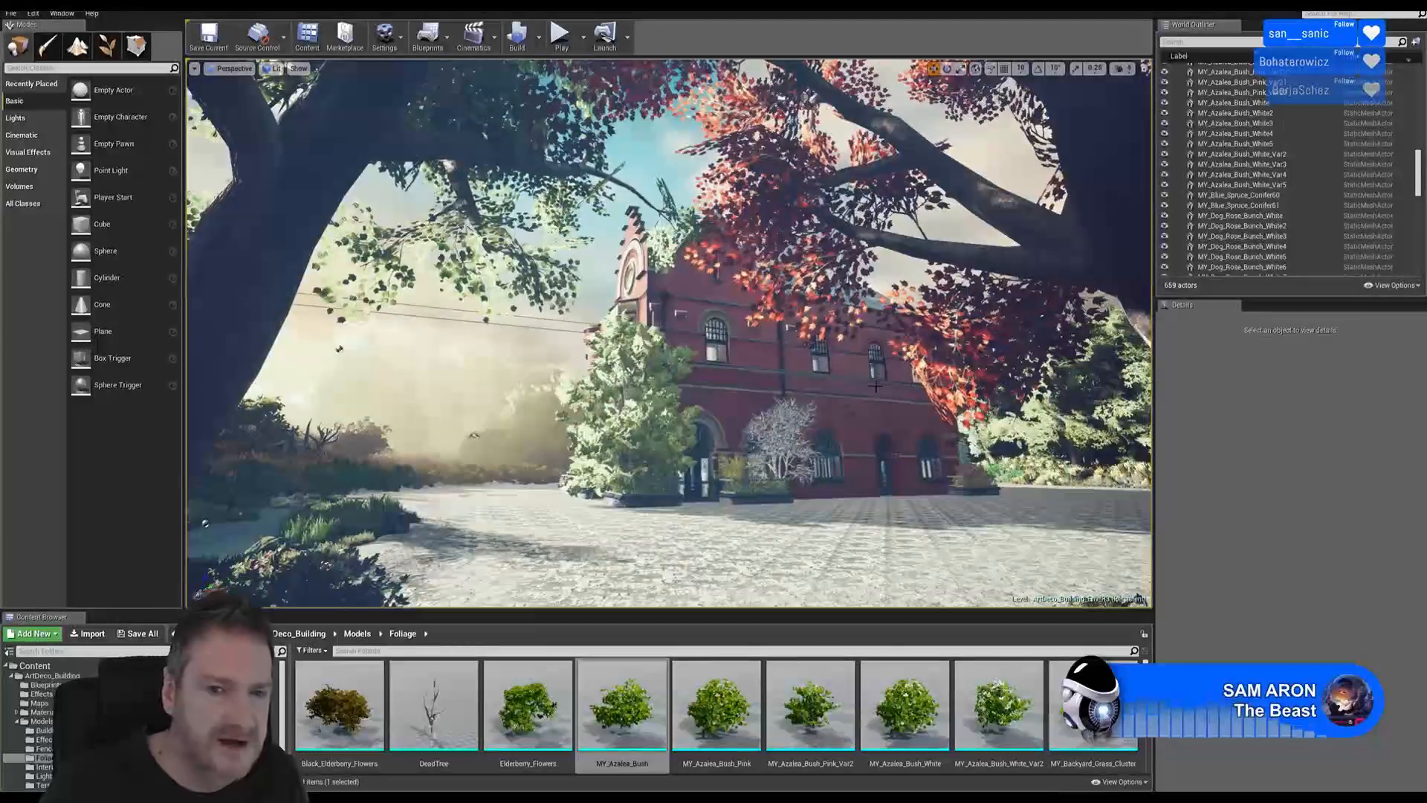
right_drag(591, 500, 591, 500)
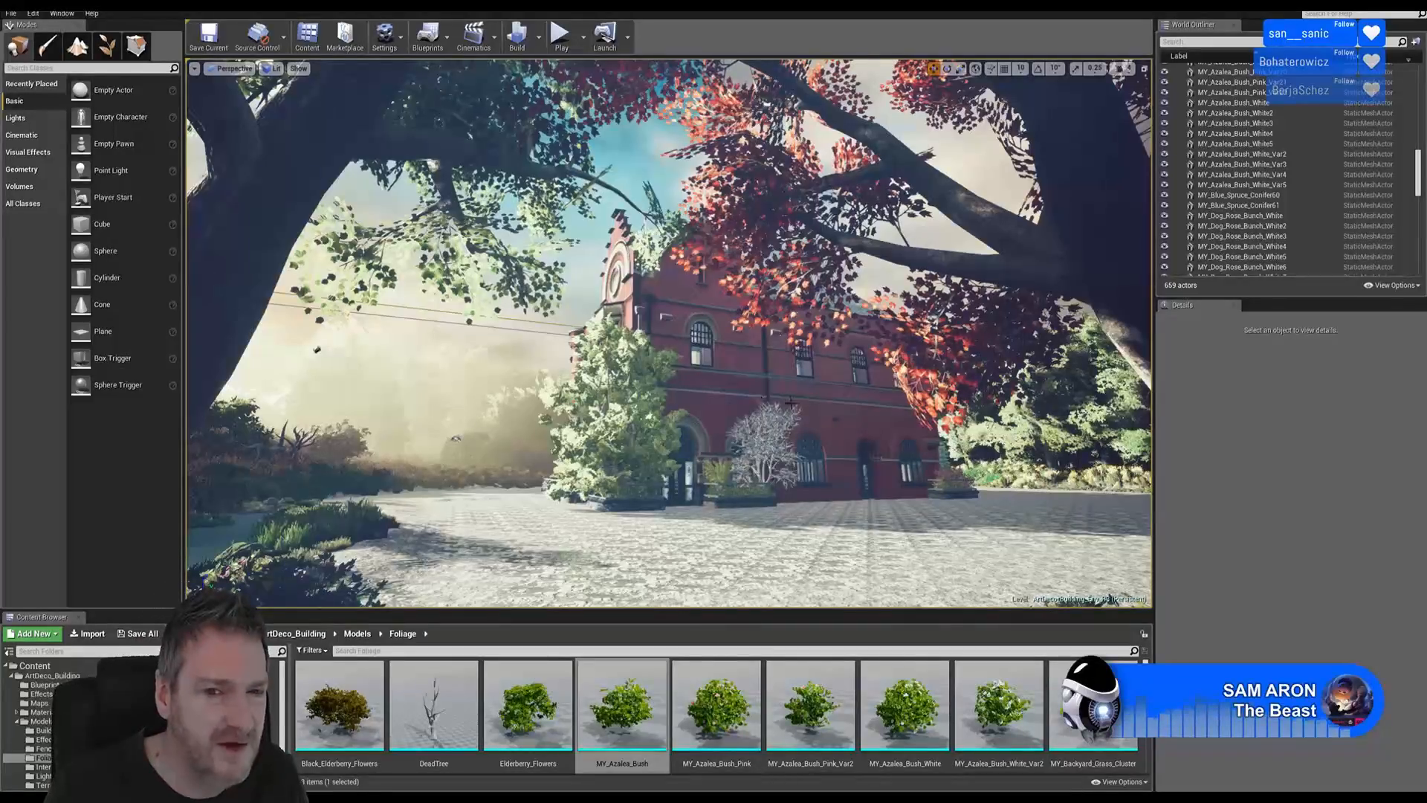
right_drag(831, 527, 768, 570)
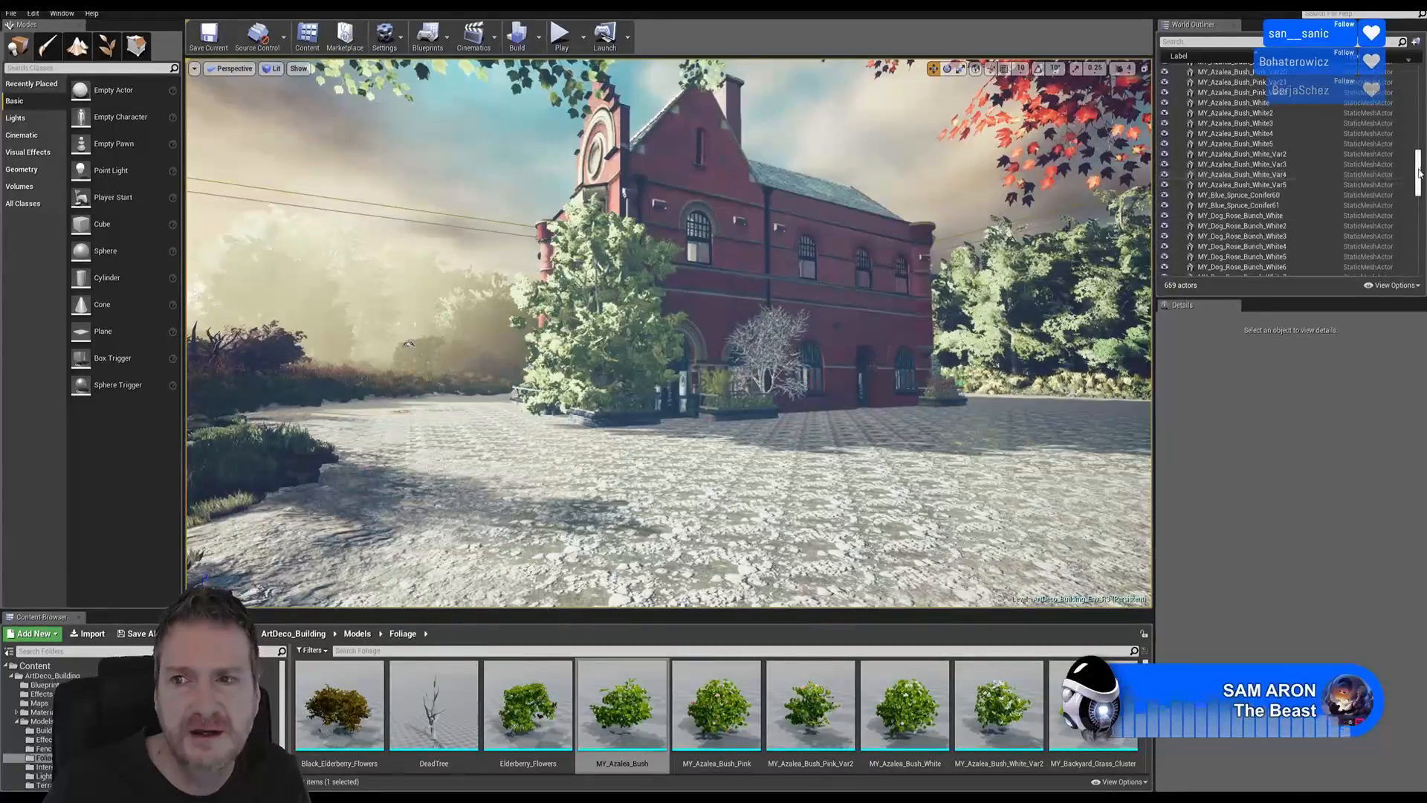
- Select all azalea bush actors in the World Outliner, from MY_Azalea_Bush through MY_Azalea_Bush_White_Var5
drag(1419, 171, 1400, 144)
click(1264, 171)
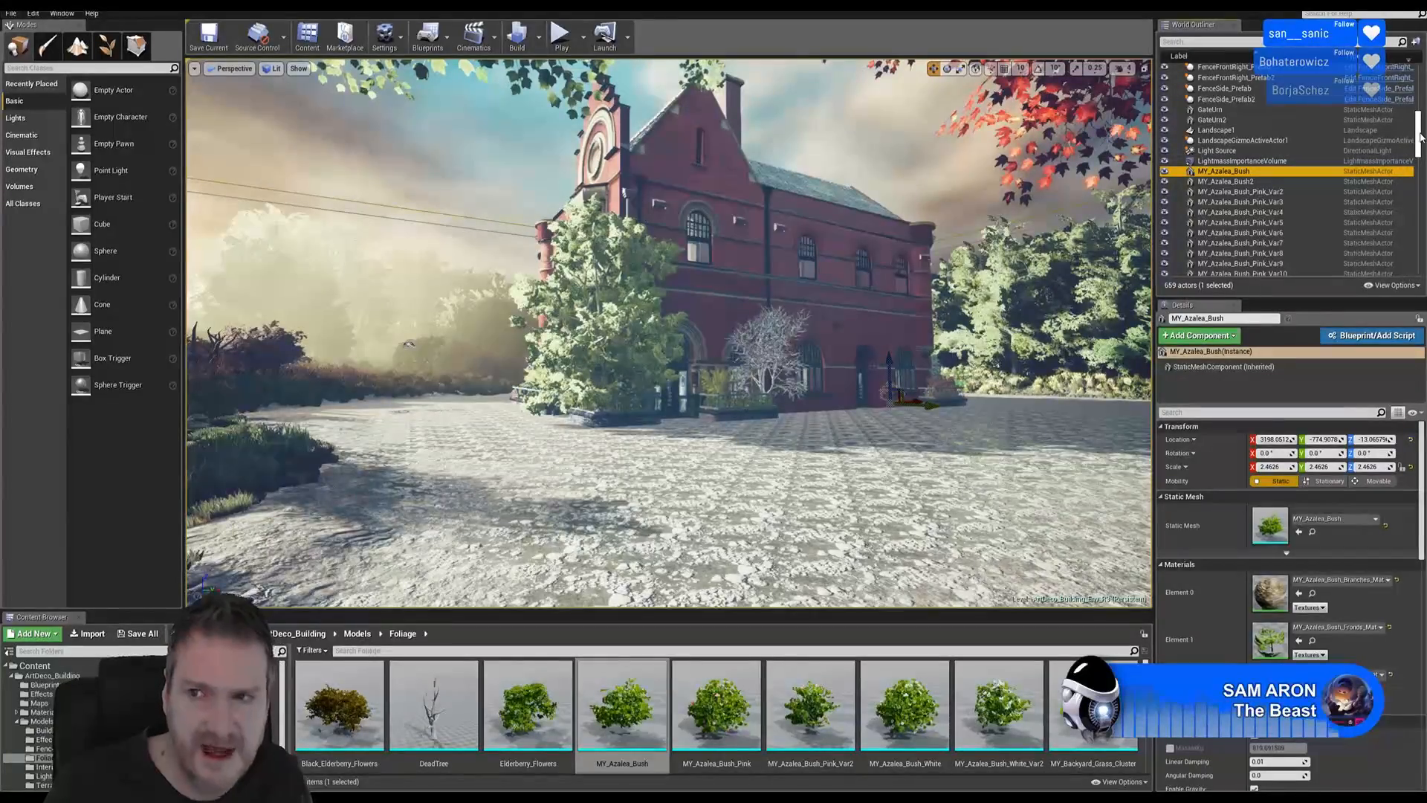
drag(1420, 136, 1395, 165)
scroll(1394, 165, down, 3)
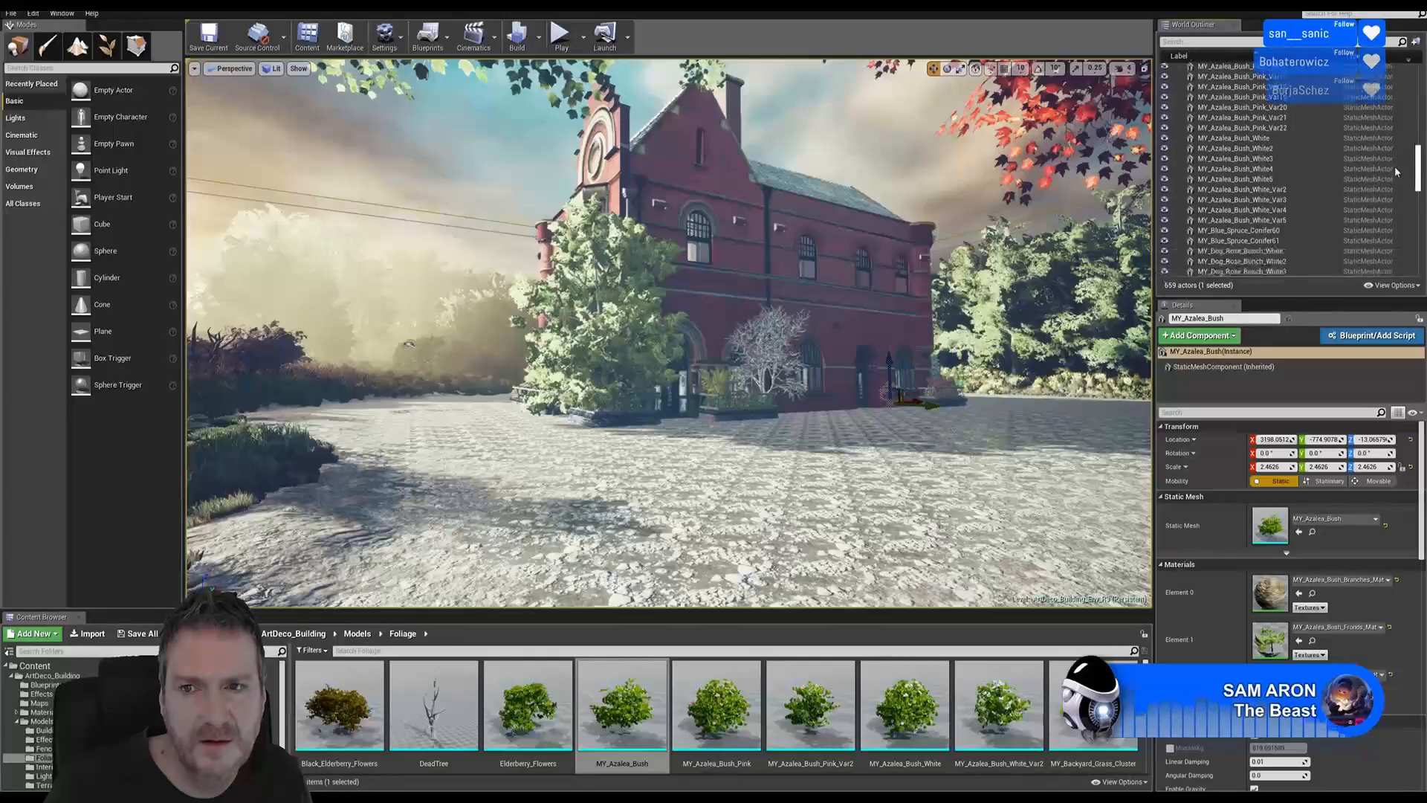
shift+click(1255, 208)
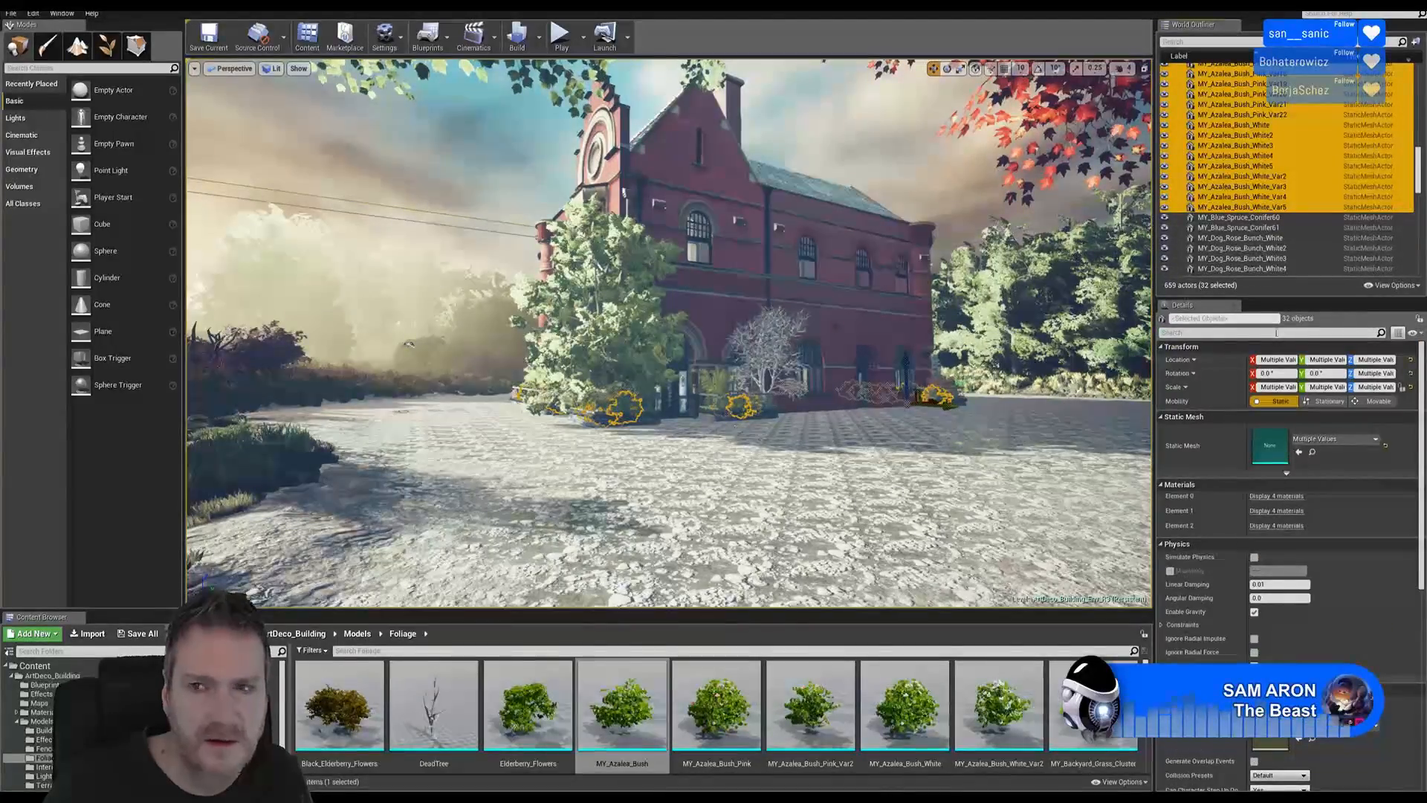
- Group the selected azalea bushes in a new outliner folder named GardenBeds and move that folder into the ArtDeco Building folder
drag(1418, 173, 1423, 81)
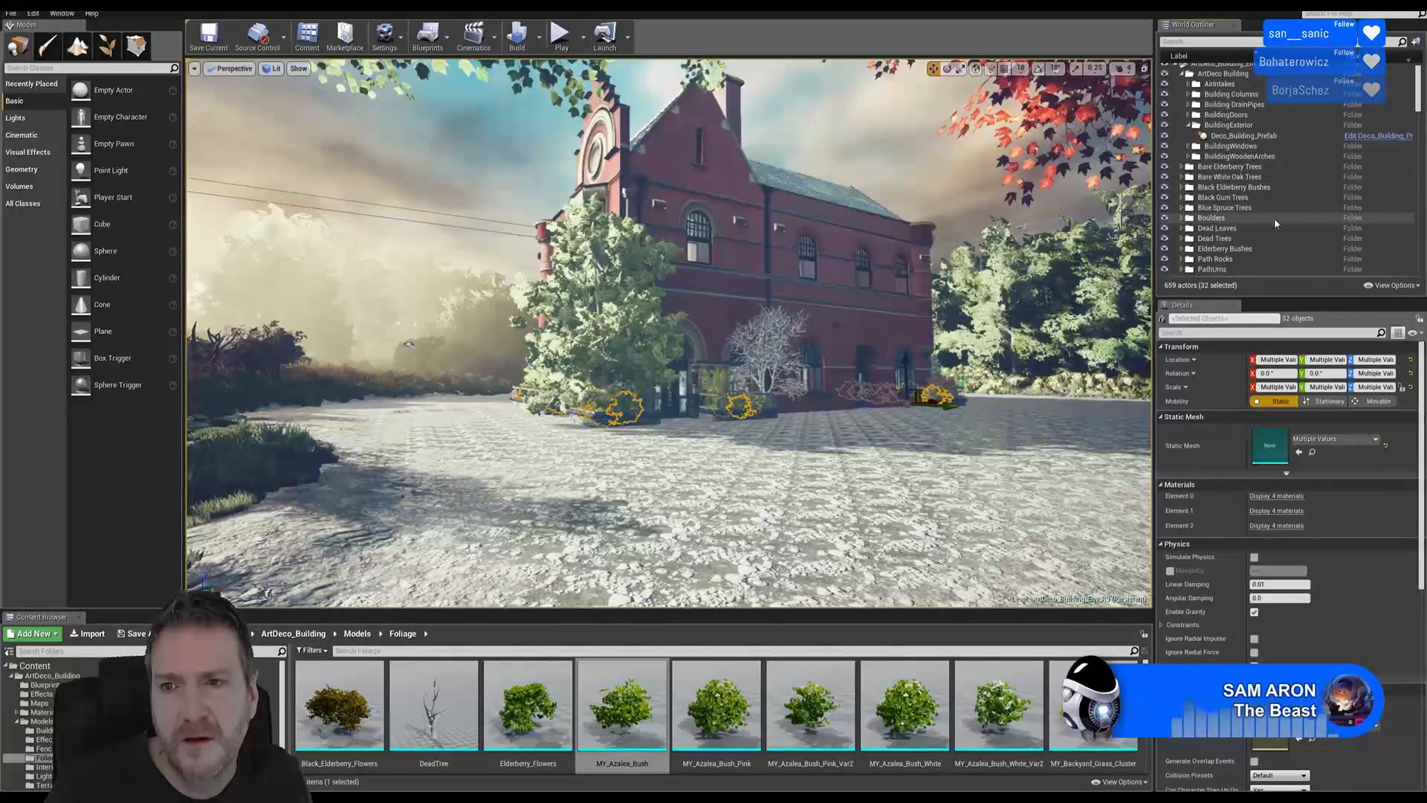
click(1182, 78)
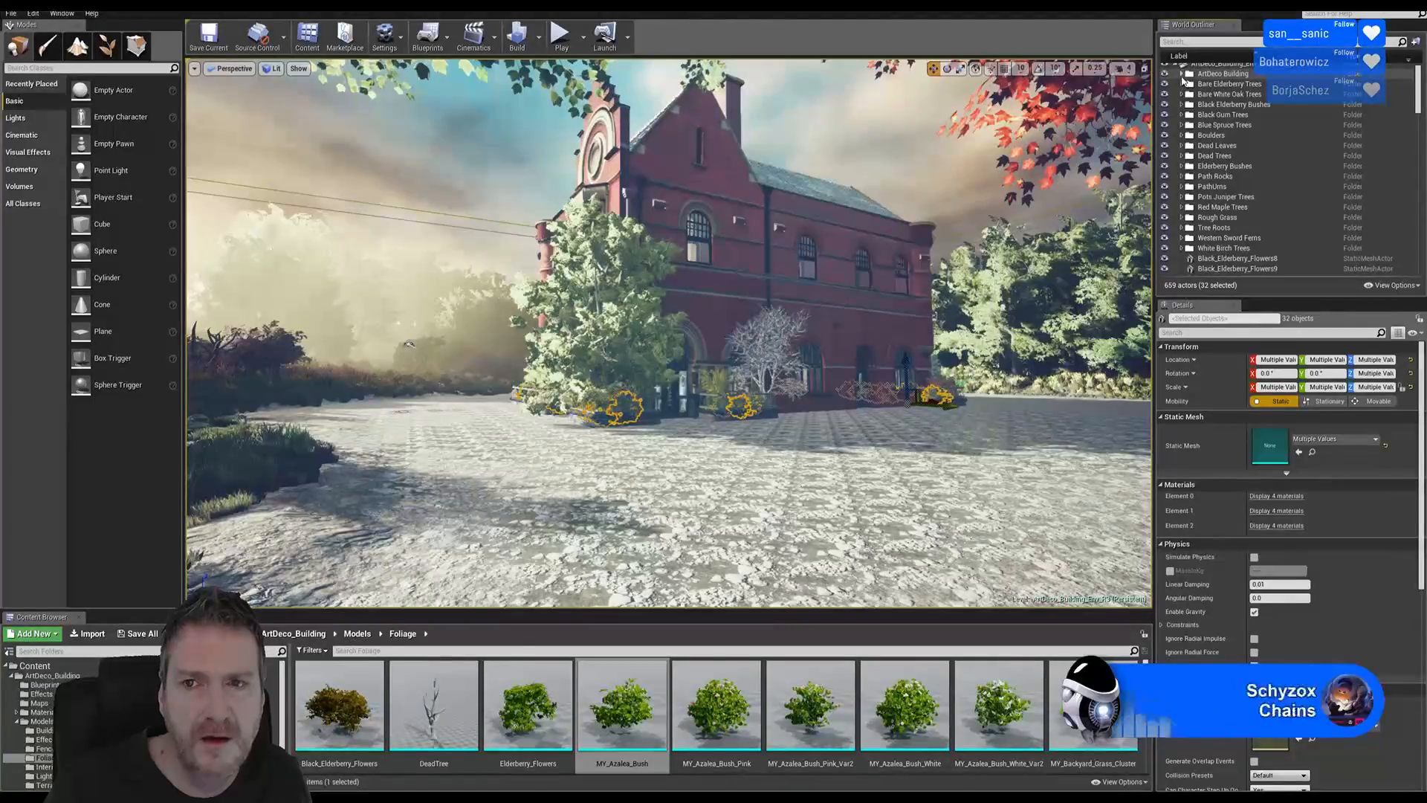
click(1182, 74)
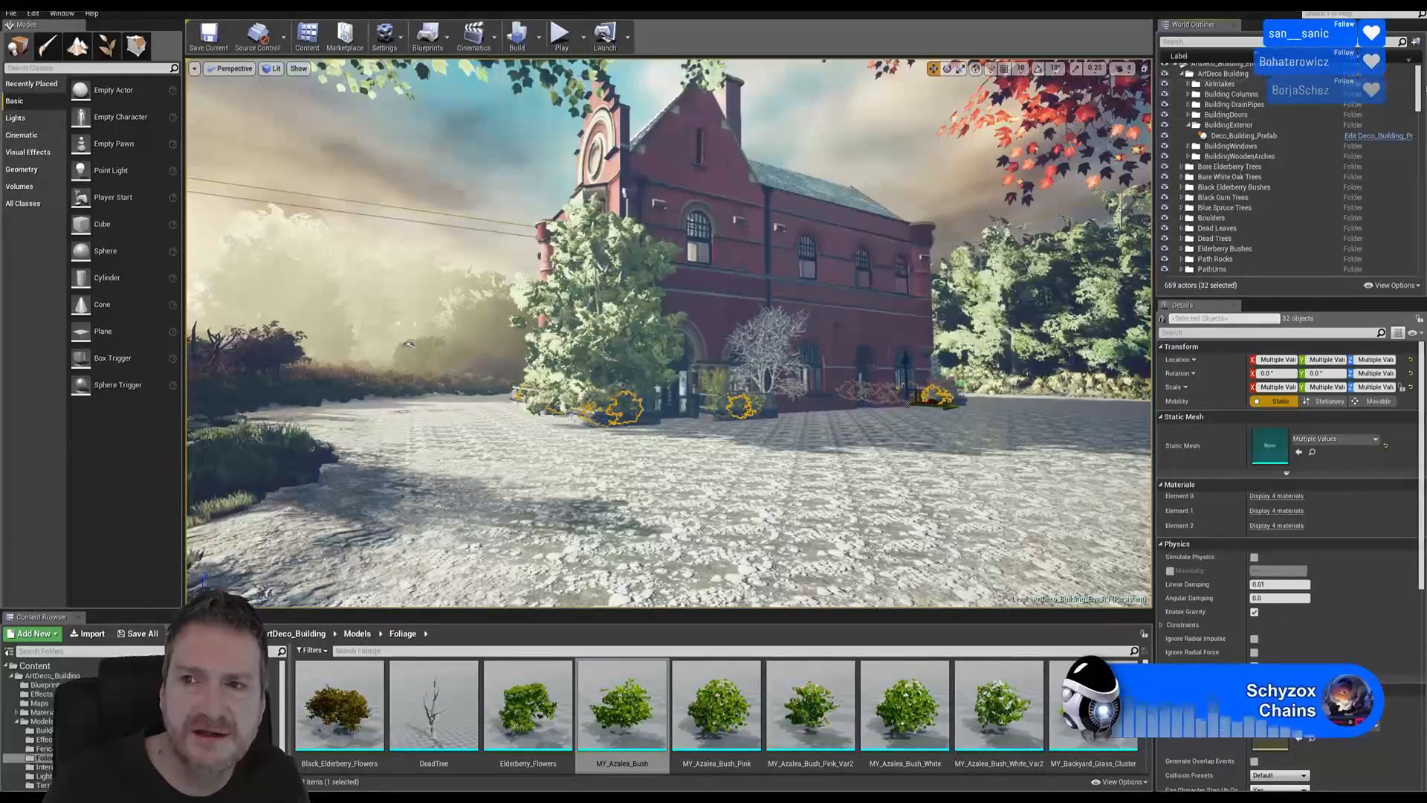
drag(1419, 86, 1418, 138)
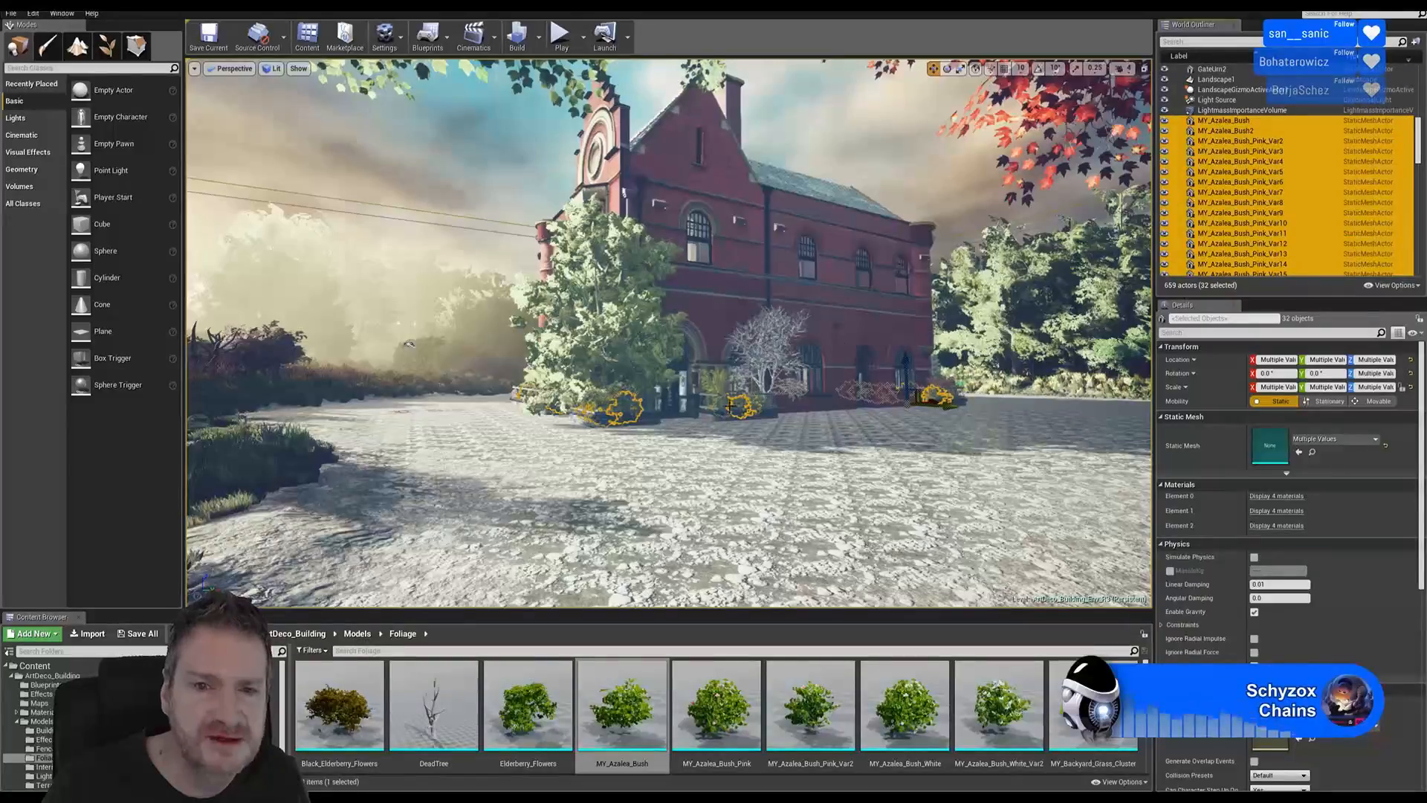
mouse_move(701, 481)
right_down()
mouse_move(788, 481)
mouse_move(595, 475)
mouse_move(725, 477)
right_up()
key(a)
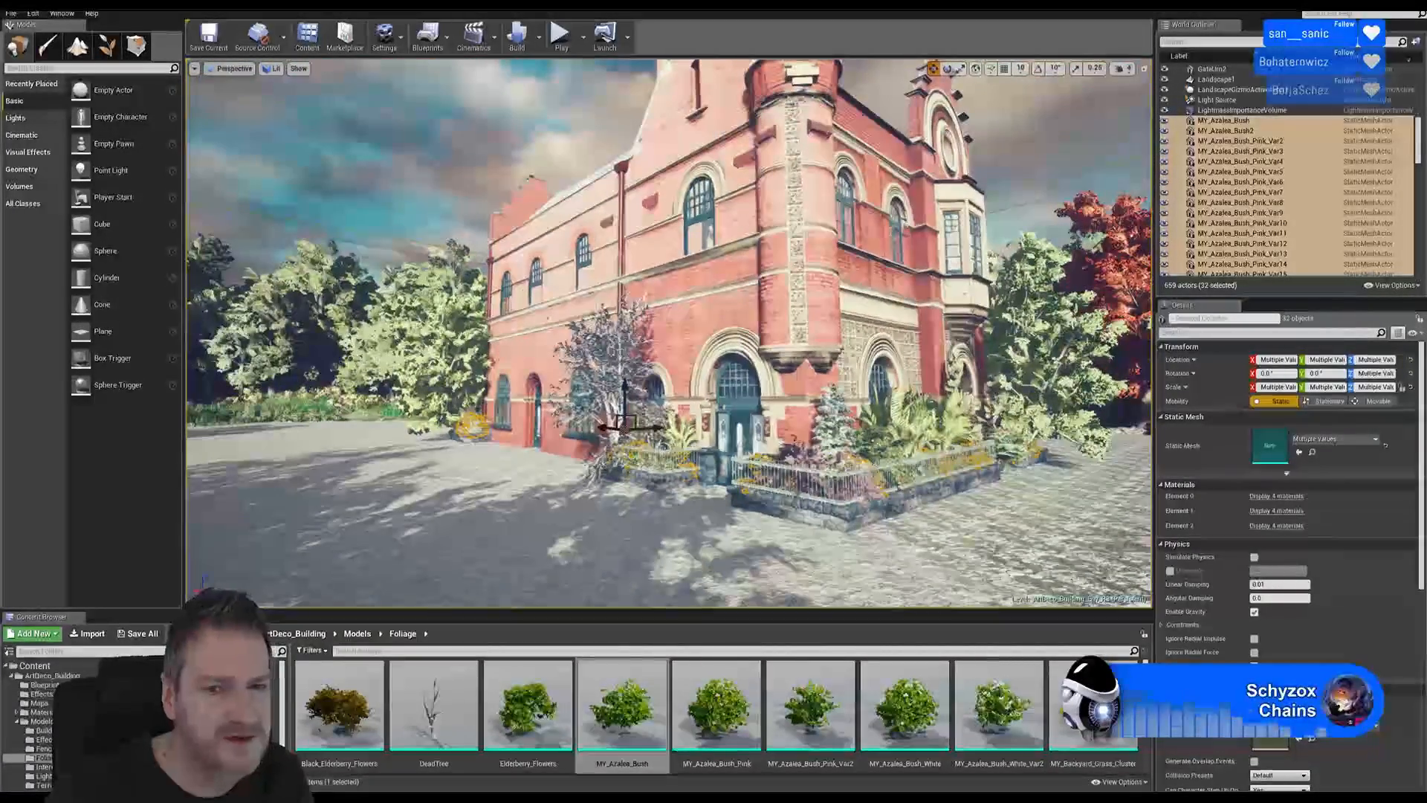
click(1415, 44)
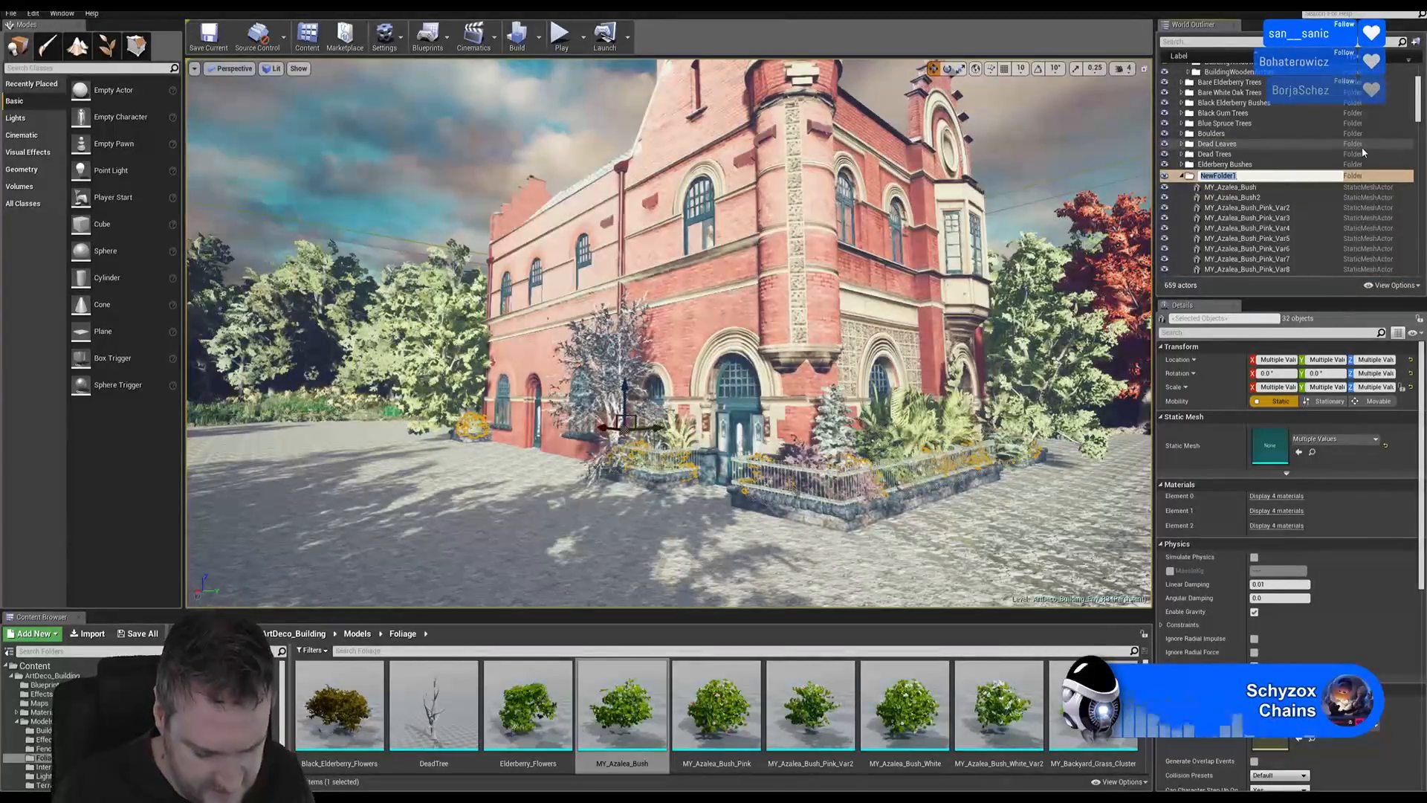
text(GardenBed)
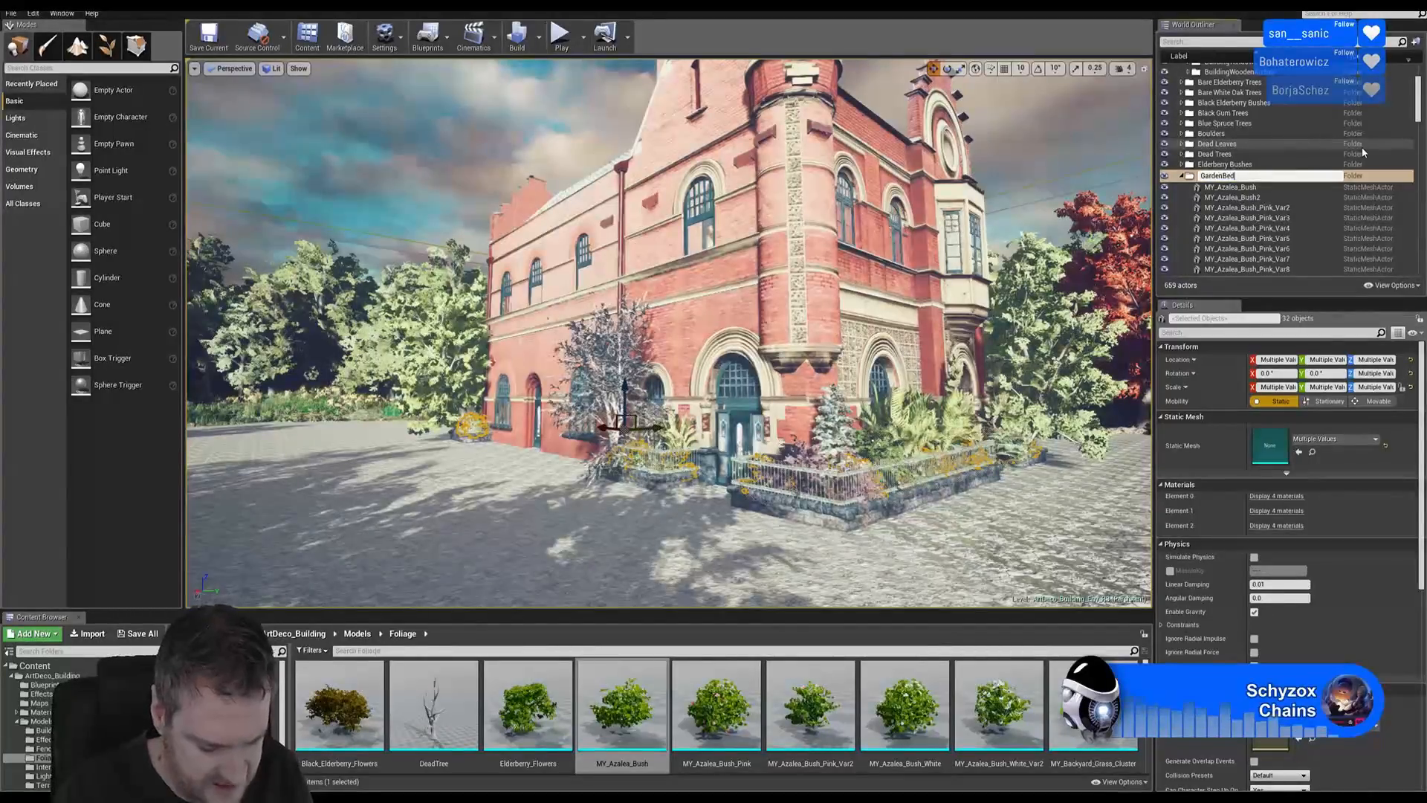
key(Return)
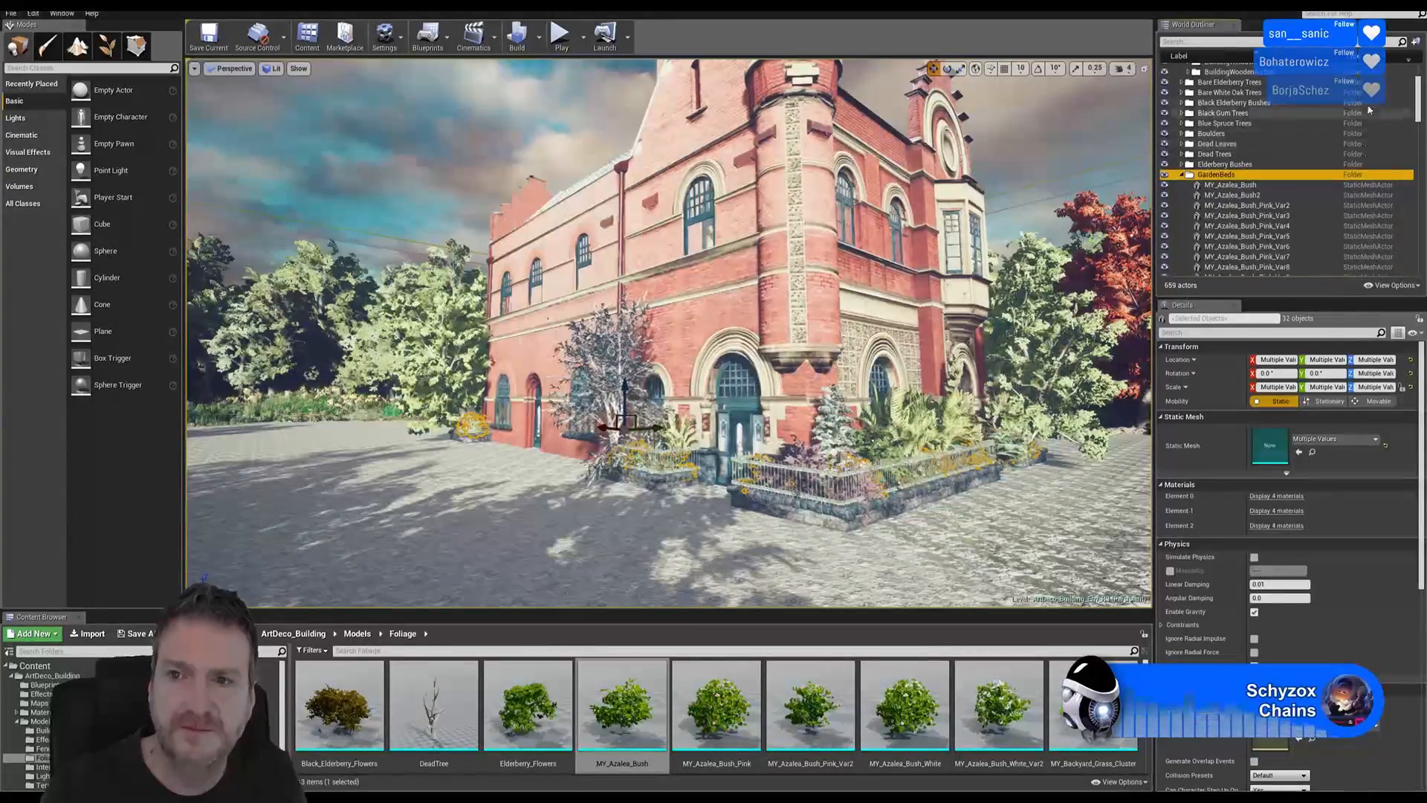
drag(1419, 98, 1423, 80)
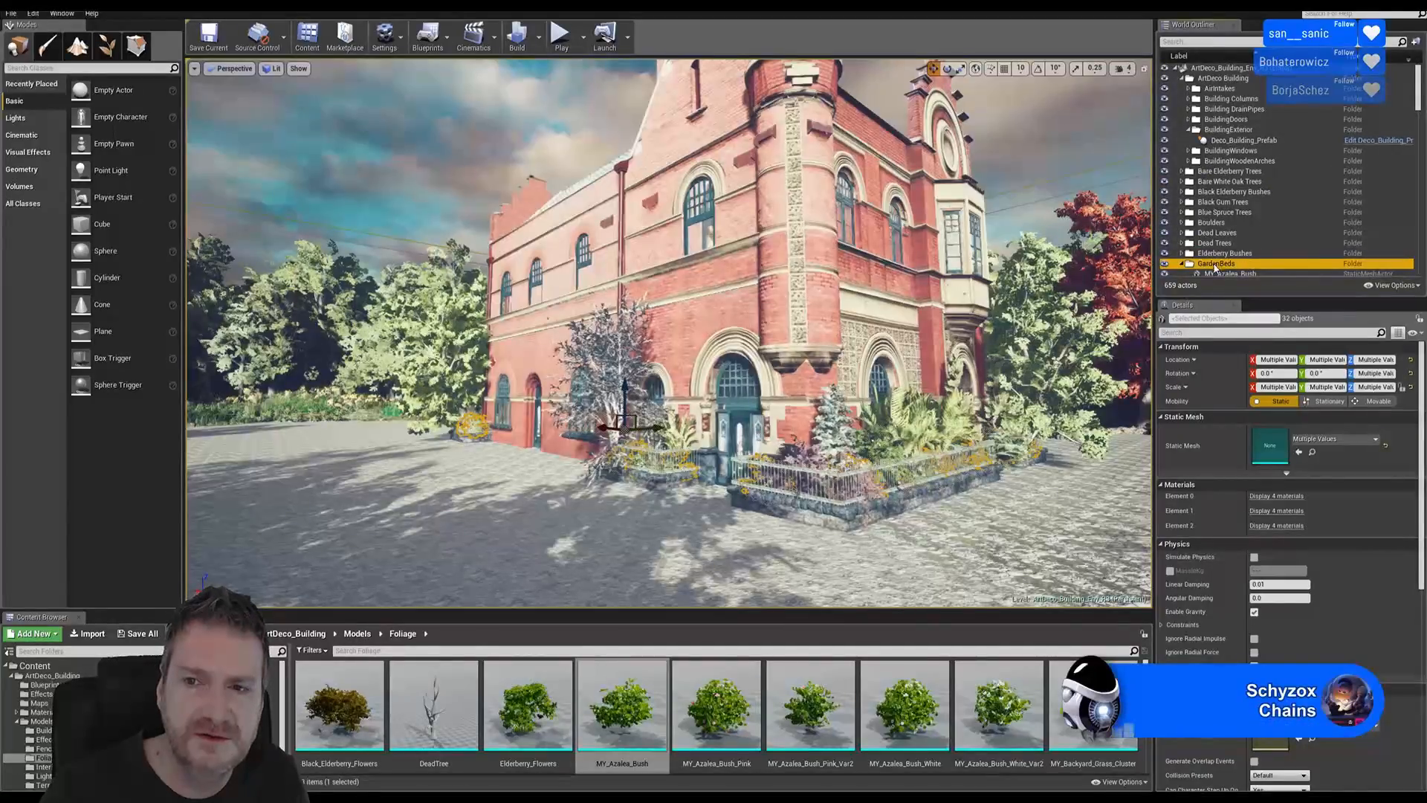
drag(1217, 264, 1223, 81)
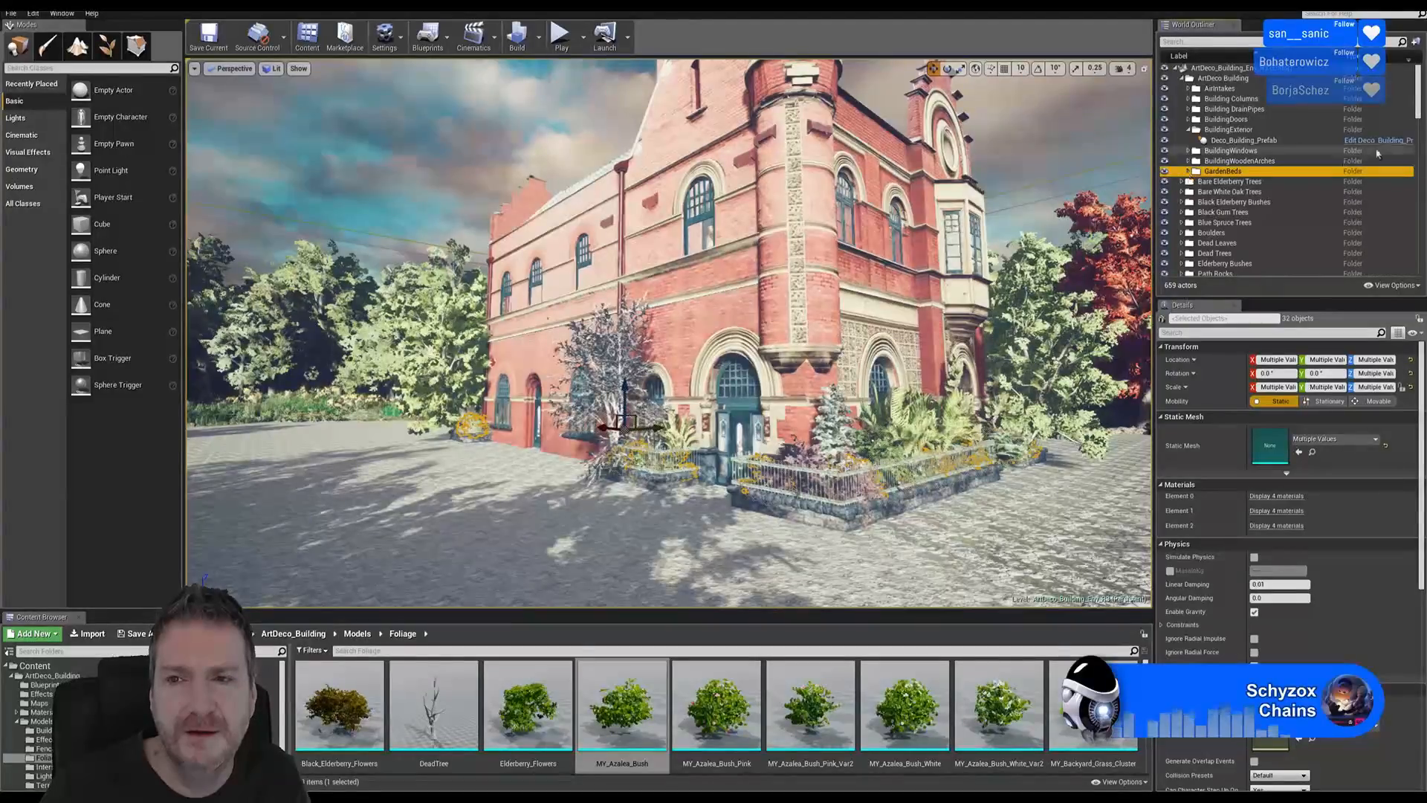
- Select MY_Blue_Spruce_Conifer60 and 61 together with the dog rose bunches MY_Dog_Rose_Bunch_White through White9 in the World Outliner
drag(1422, 104, 1425, 166)
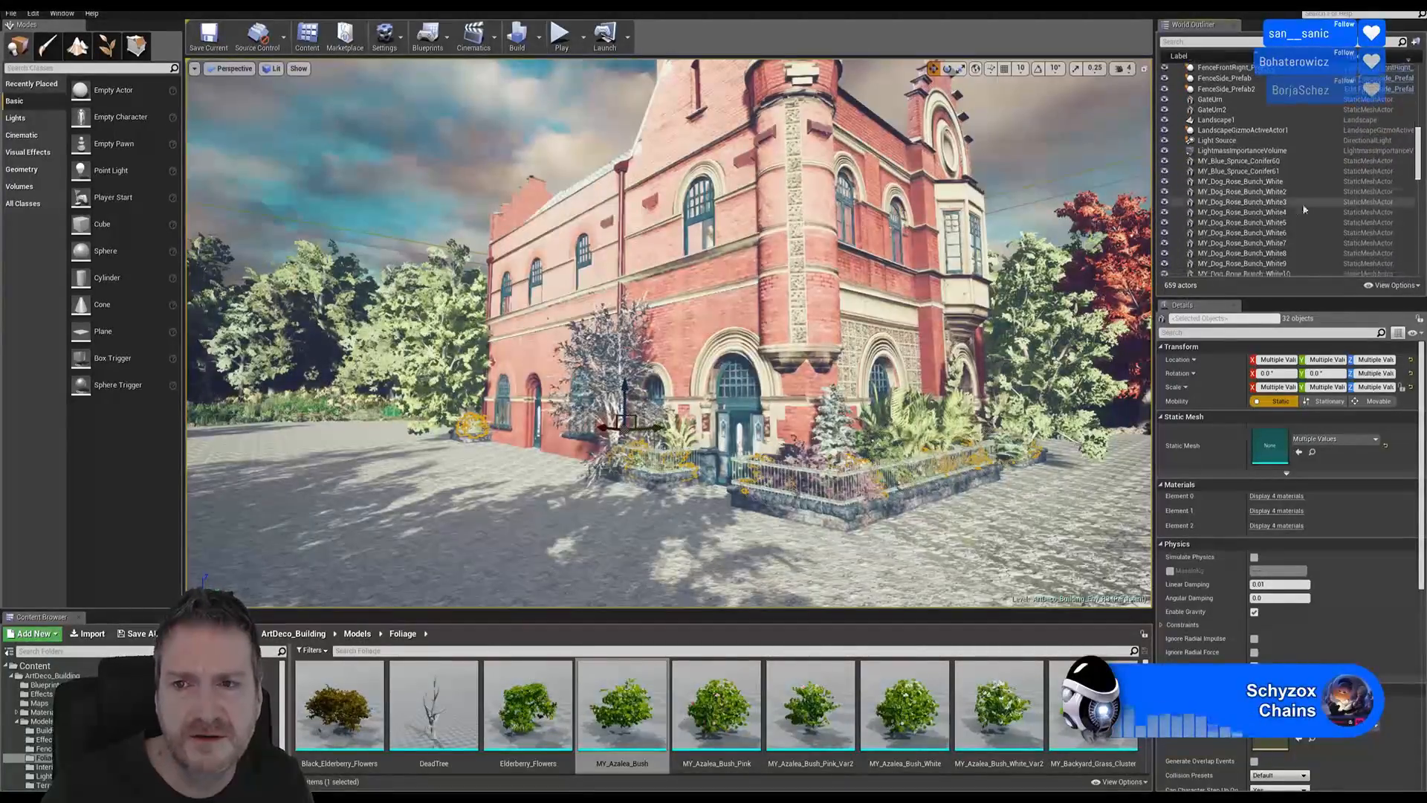
click(1245, 162)
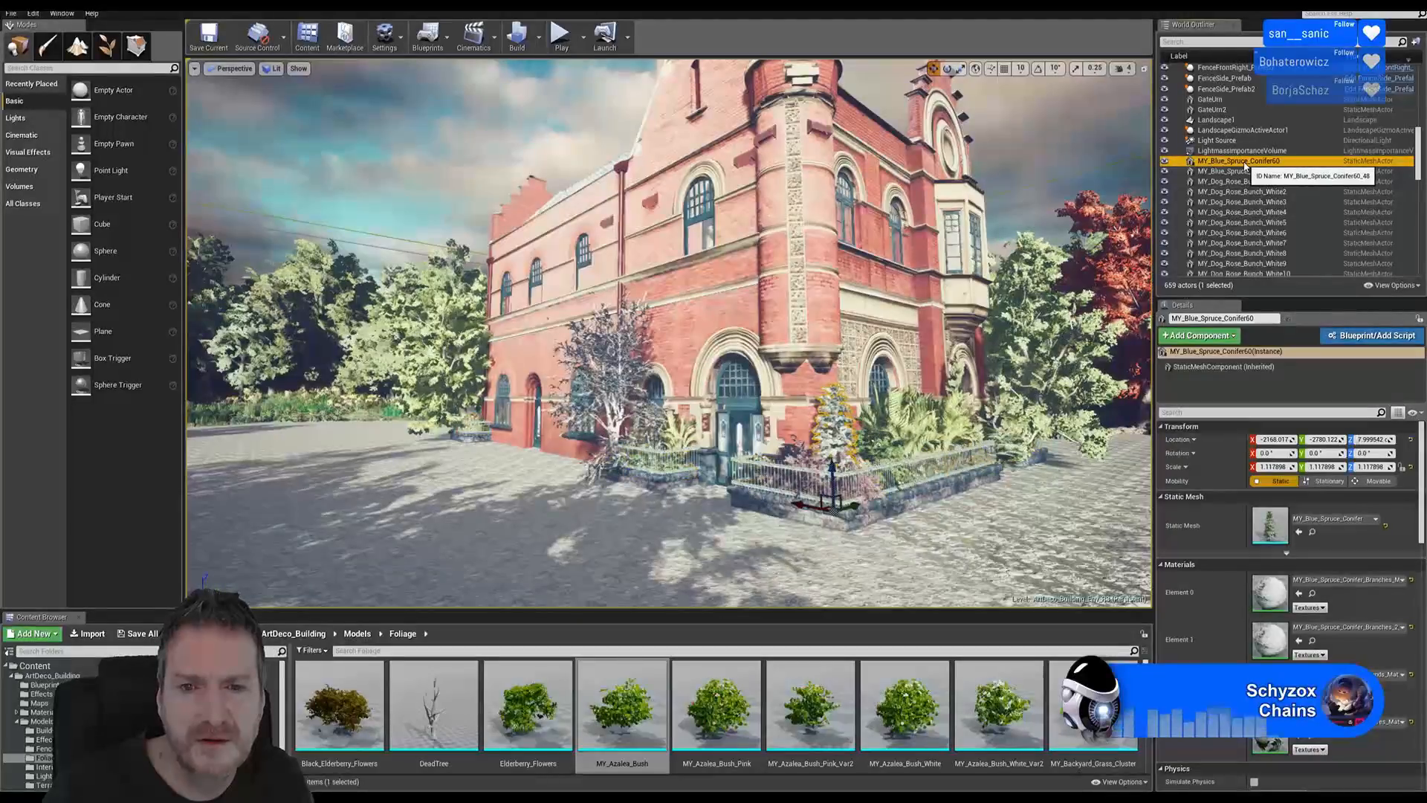
ctrl+click(1245, 172)
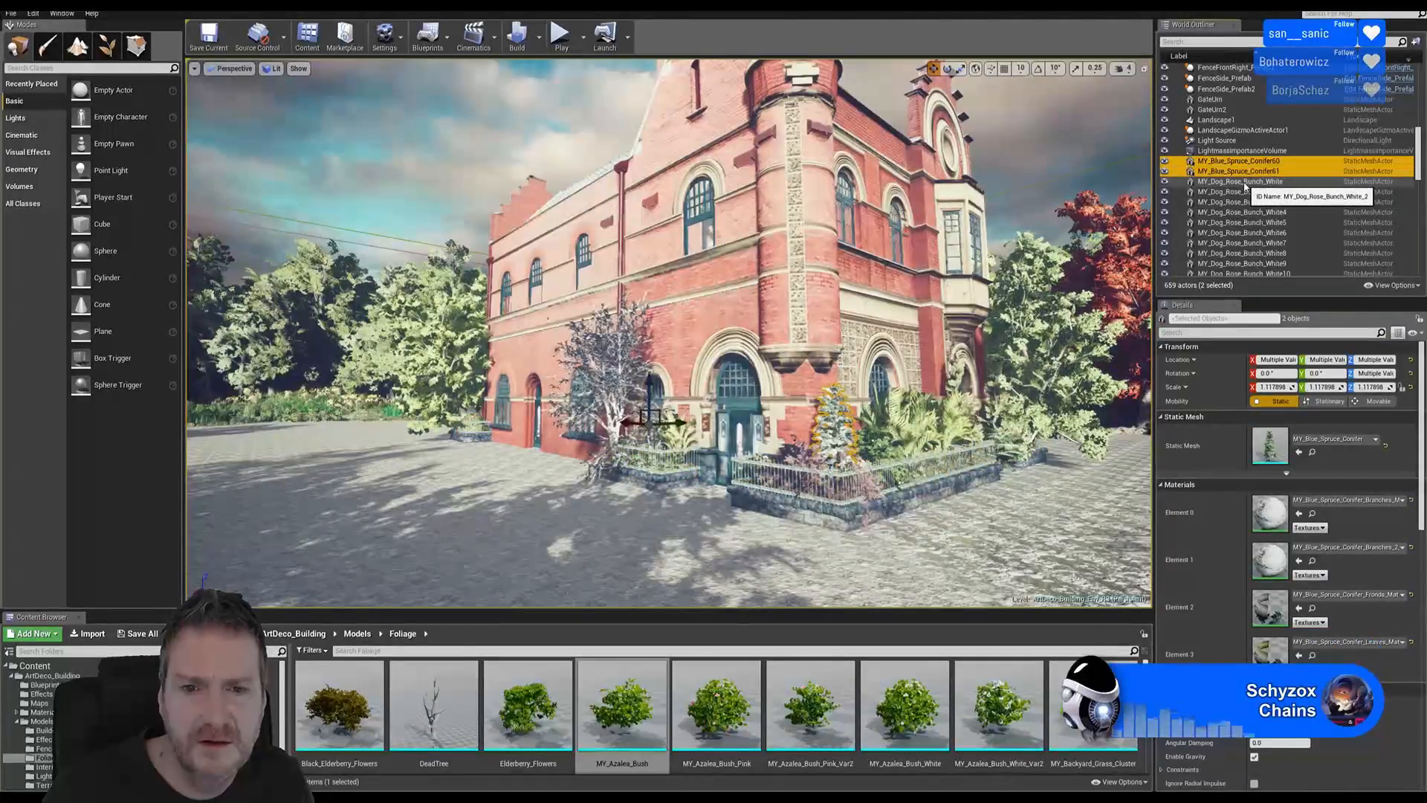
ctrl+click(1245, 183)
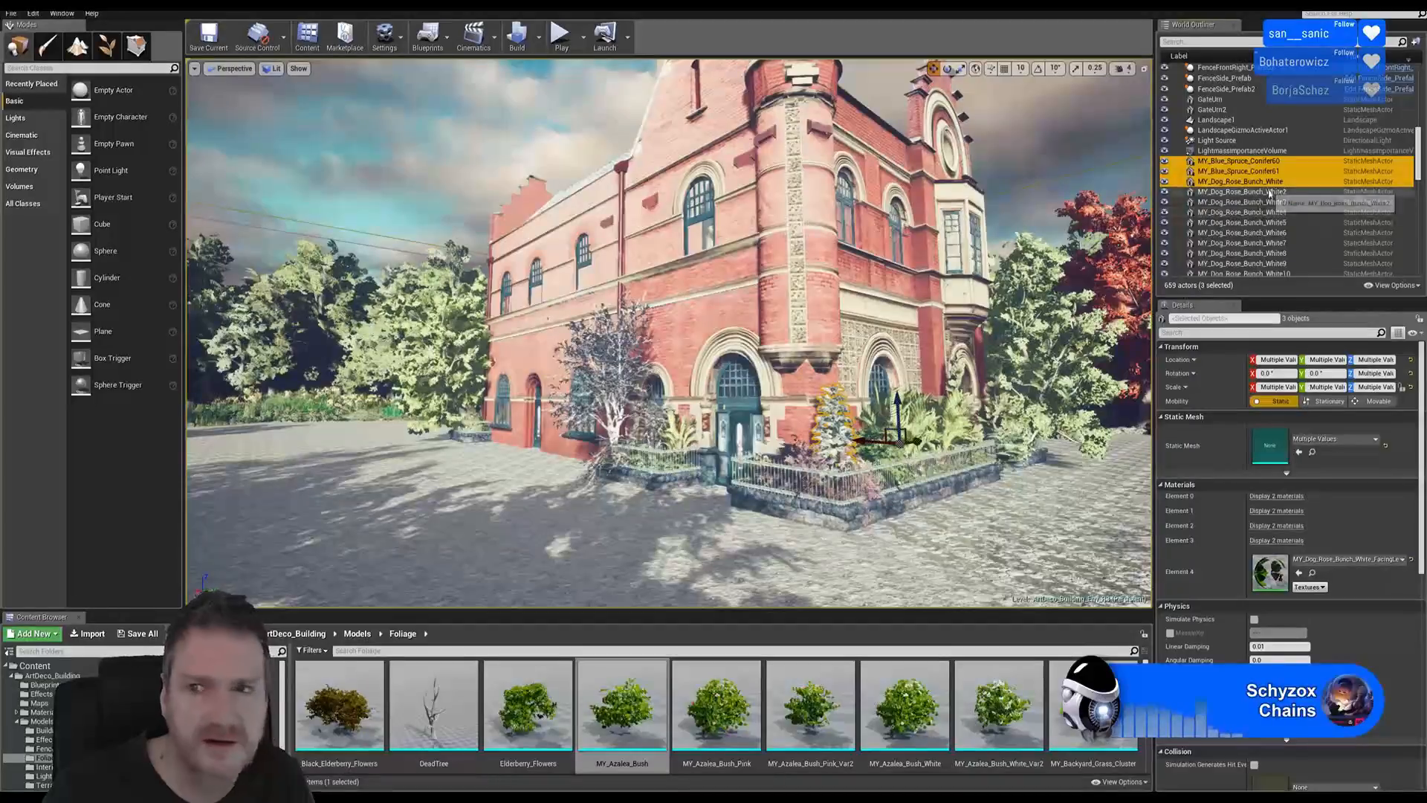
ctrl+click(1245, 193)
ctrl+click(1247, 203)
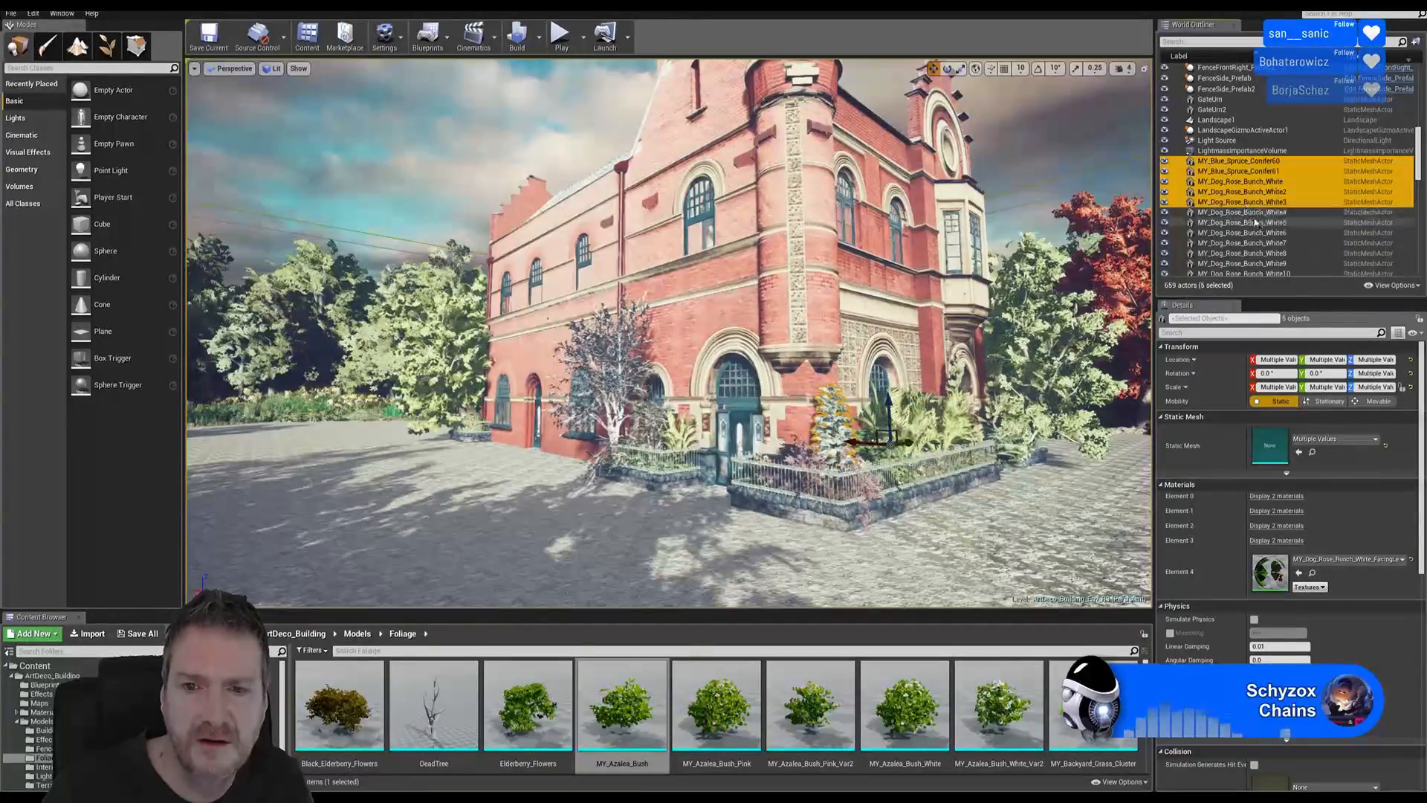
ctrl+click(1243, 213)
ctrl+click(1242, 223)
ctrl+click(1238, 234)
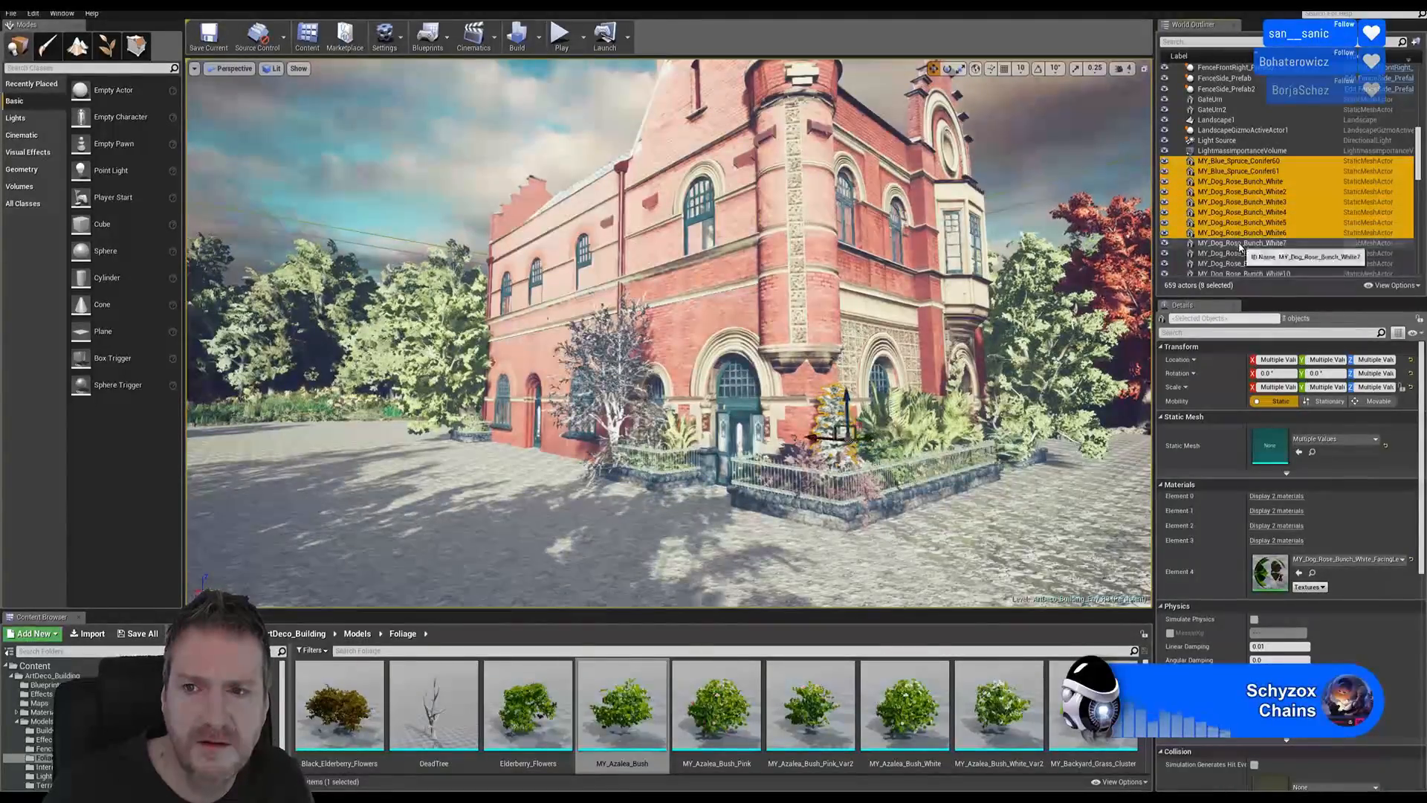
ctrl+click(1239, 243)
ctrl+click(1238, 254)
ctrl+click(1238, 264)
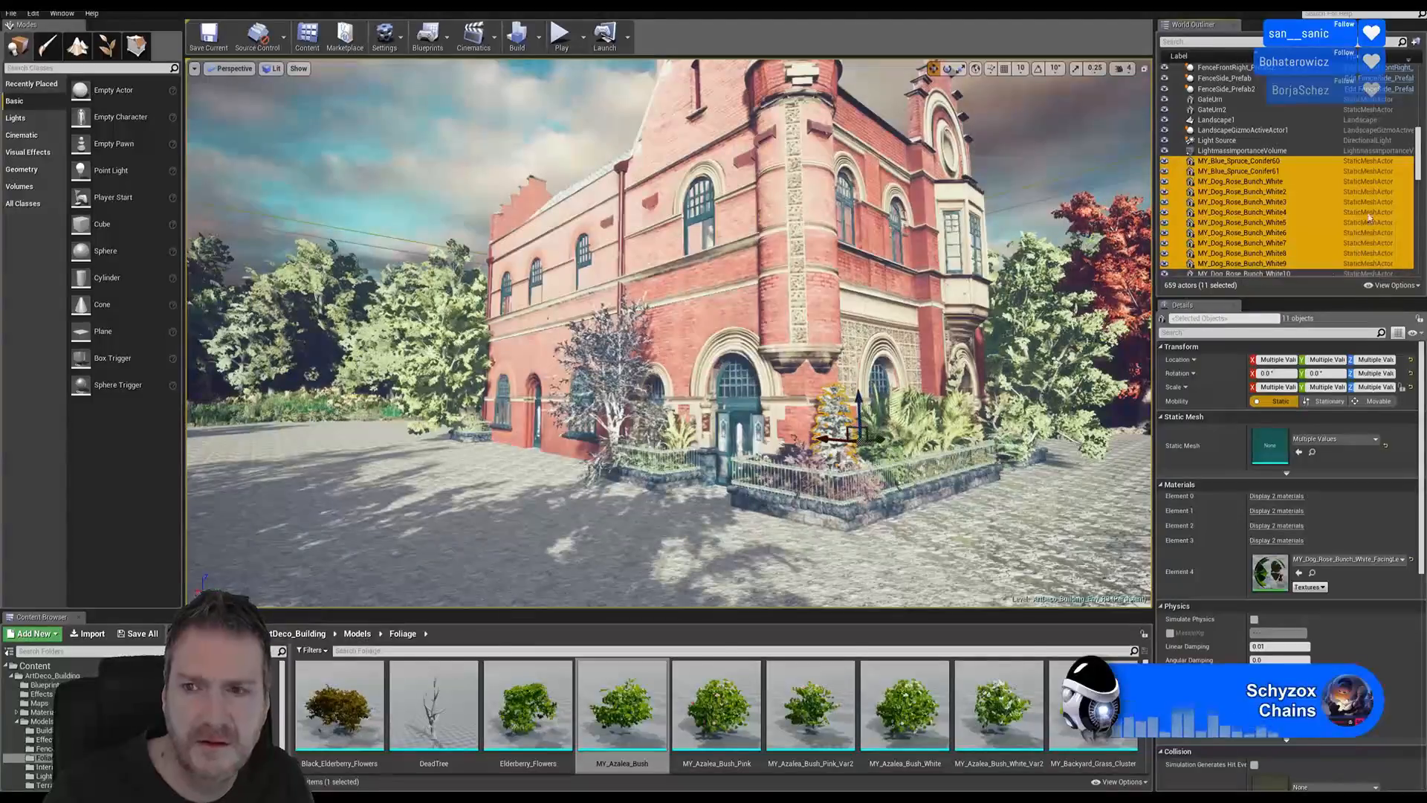
- Add the dog rose bunches MY_Dog_Rose_Bunch_White10 through White13 to the current World Outliner selection
scroll(1417, 164, down, 4)
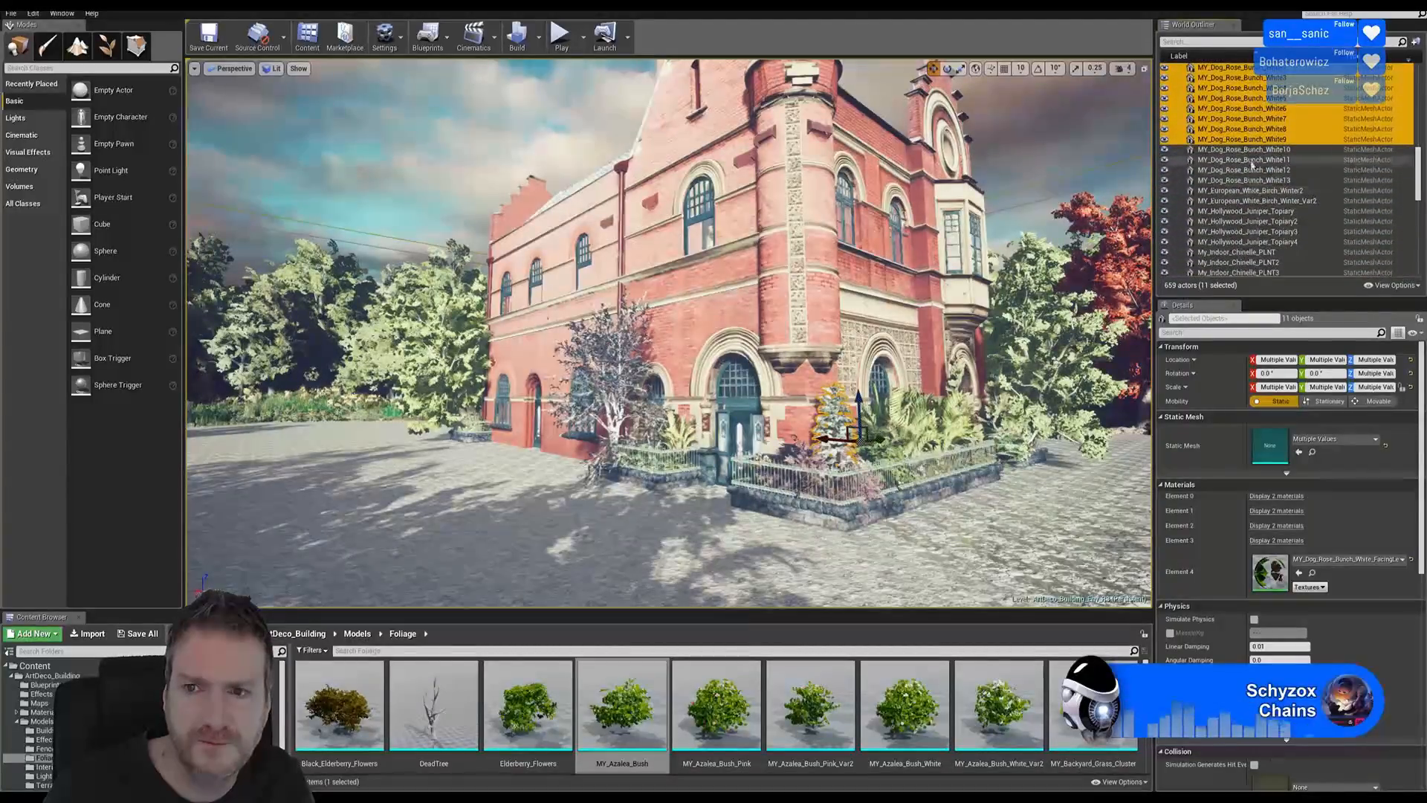
ctrl+click(1251, 151)
ctrl+click(1240, 160)
ctrl+click(1239, 170)
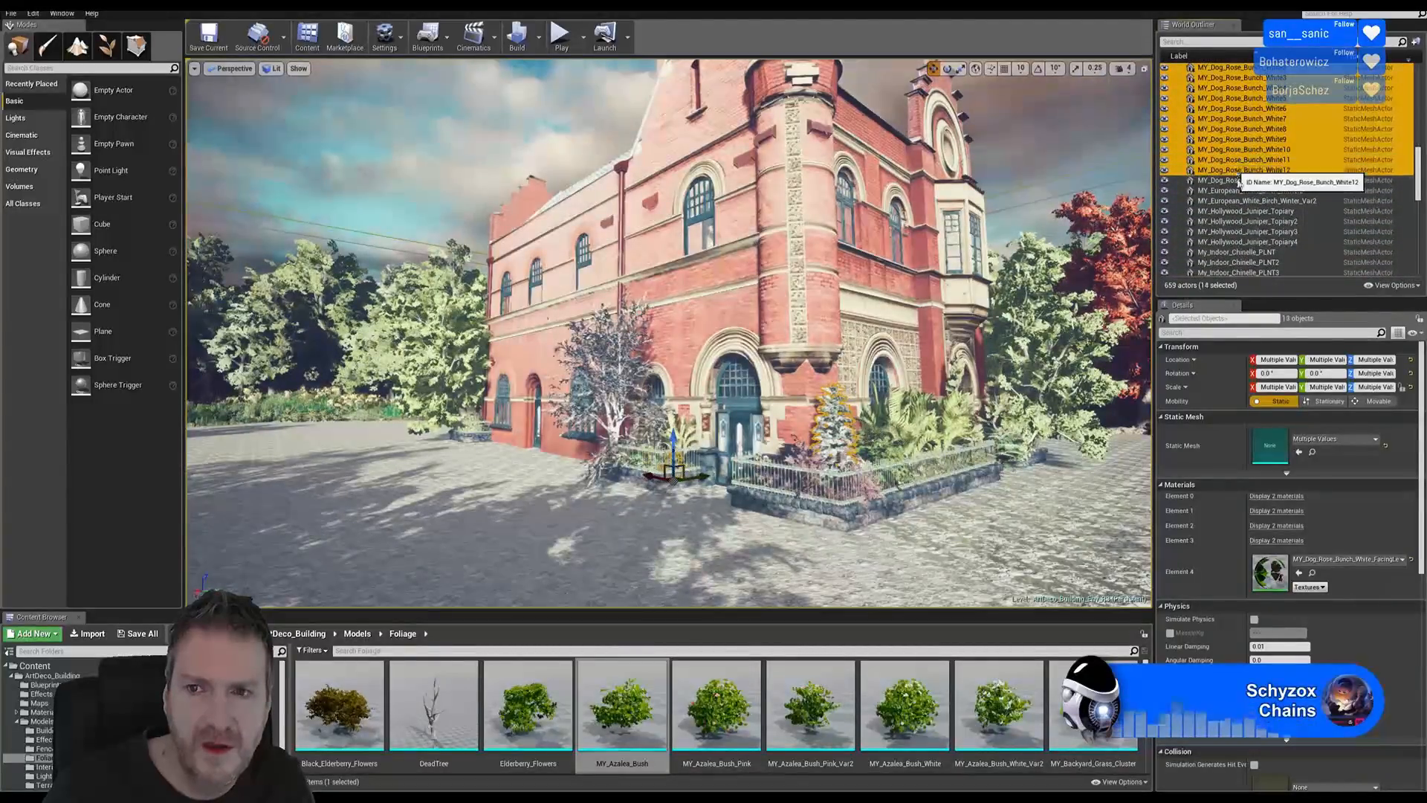
ctrl+click(1238, 181)
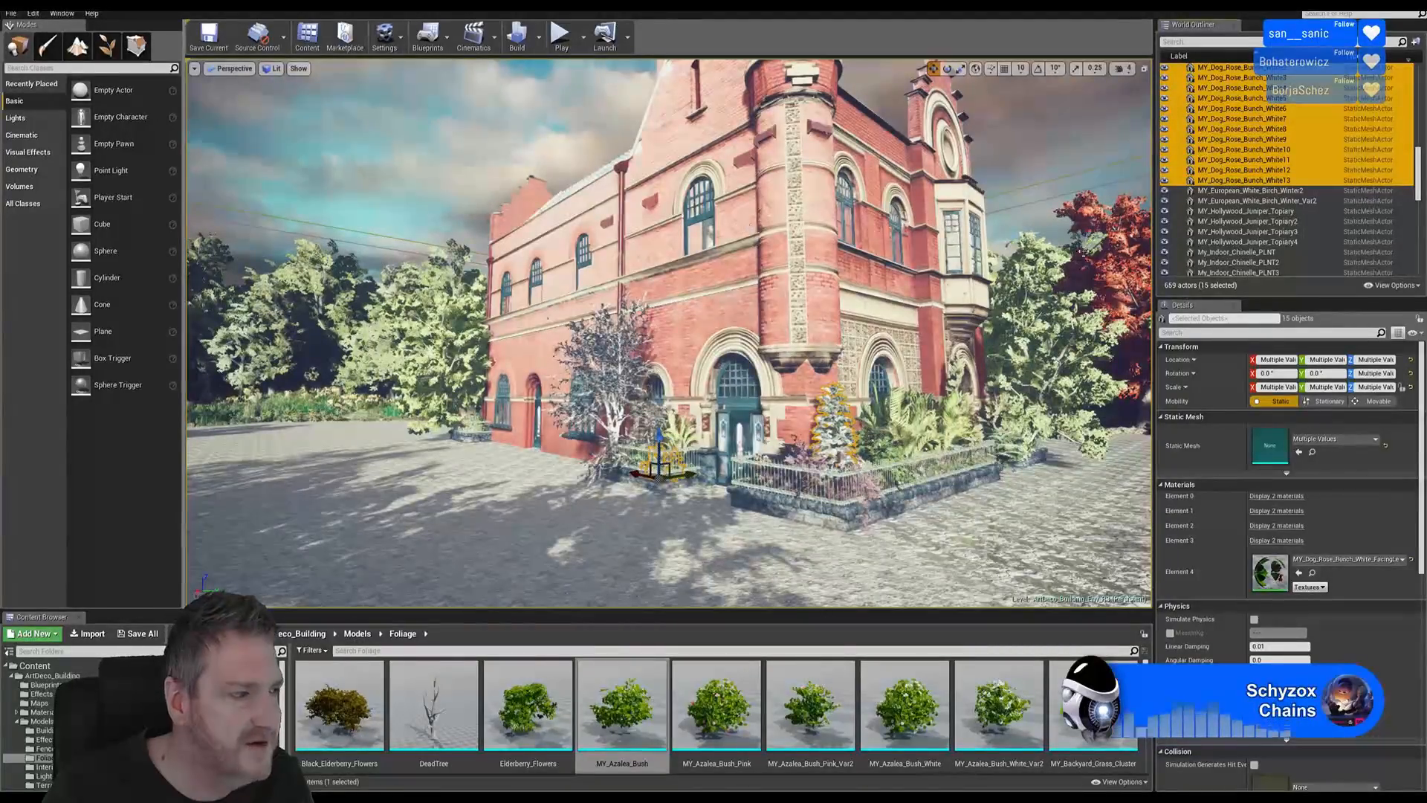
- Add both MY_European_White_Birch_Winter actors and MY_Hollywood_Juniper_Topiary through Topiary4 to the outliner selection
ctrl+click(1258, 191)
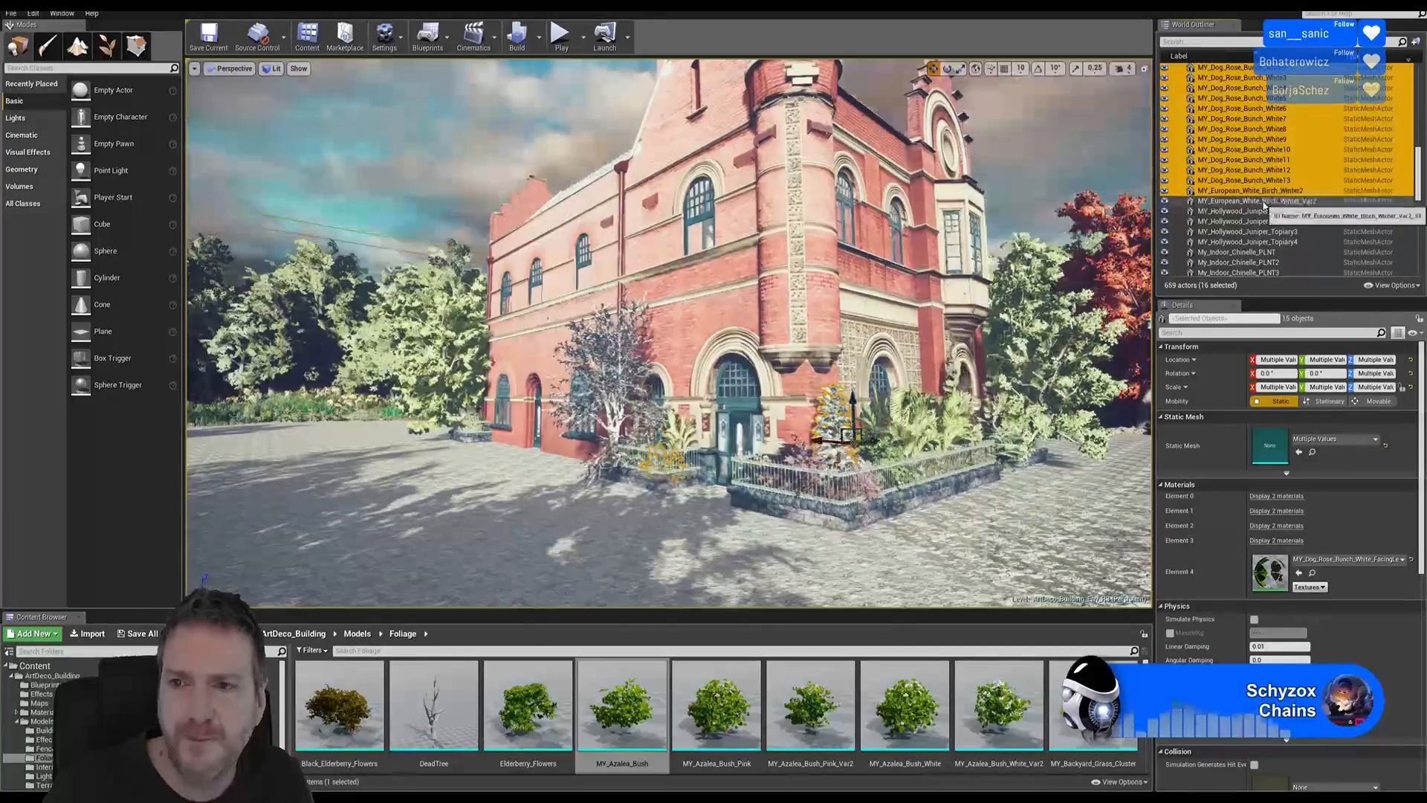
ctrl+click(1264, 201)
ctrl+click(1261, 211)
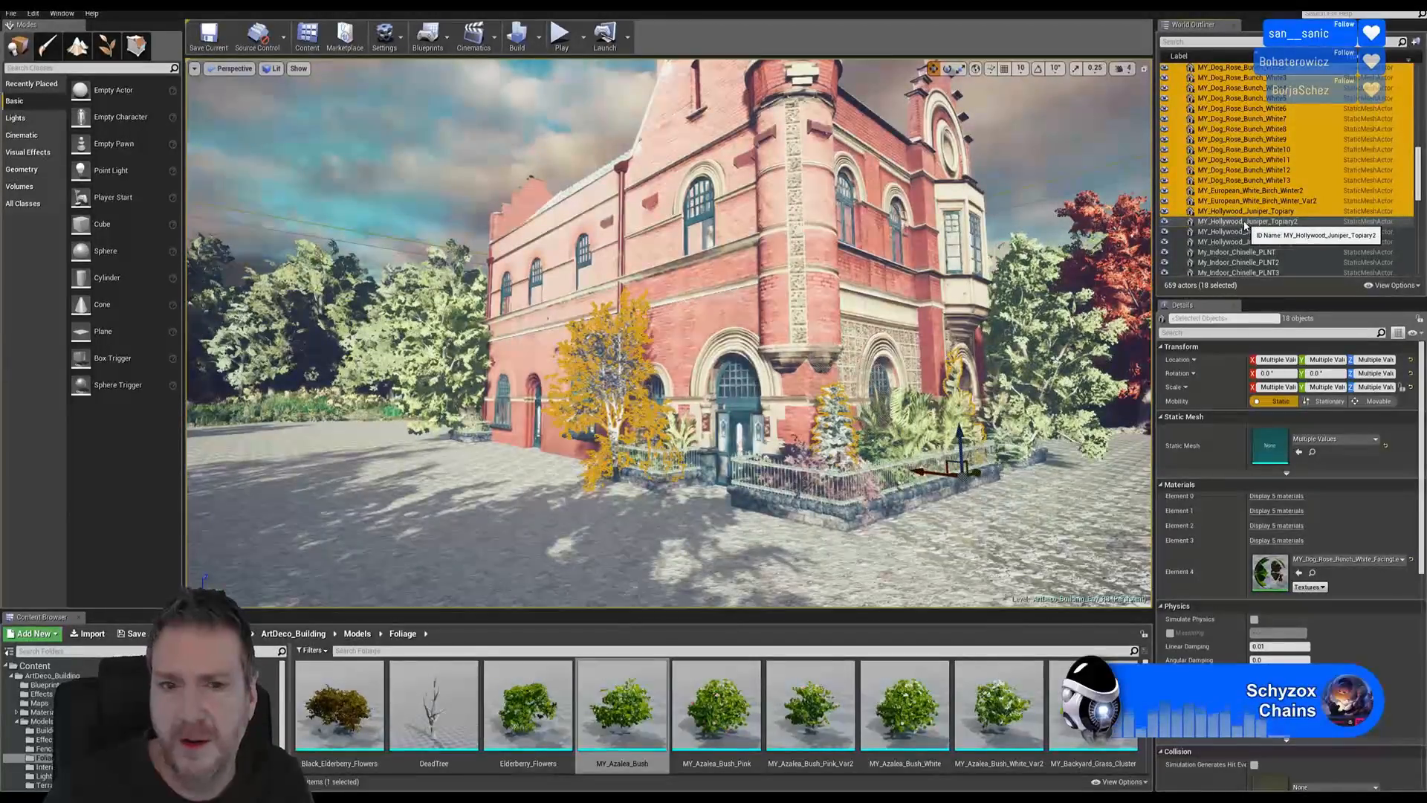
ctrl+click(1247, 222)
ctrl+click(1252, 232)
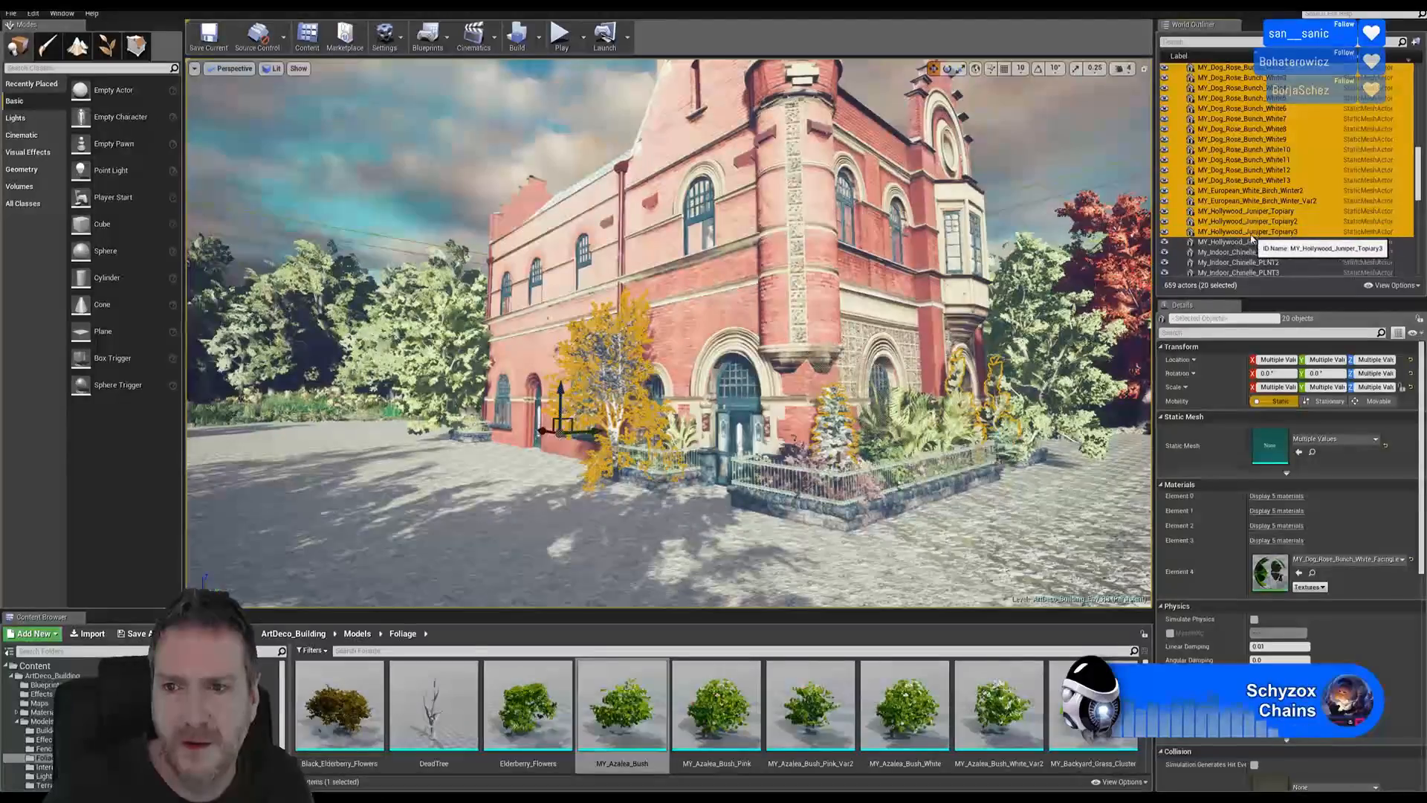
ctrl+click(1252, 233)
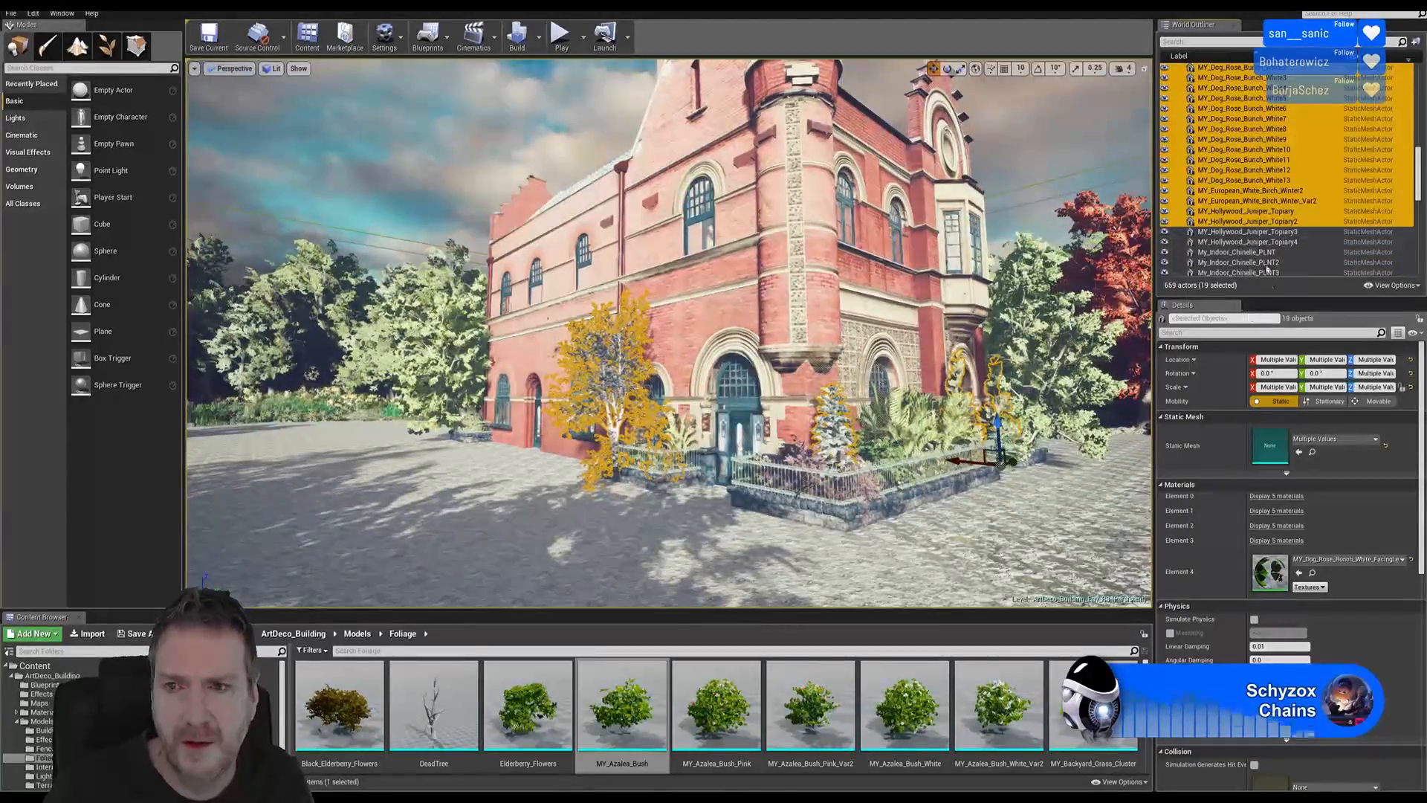
ctrl+click(1256, 232)
ctrl+click(1256, 241)
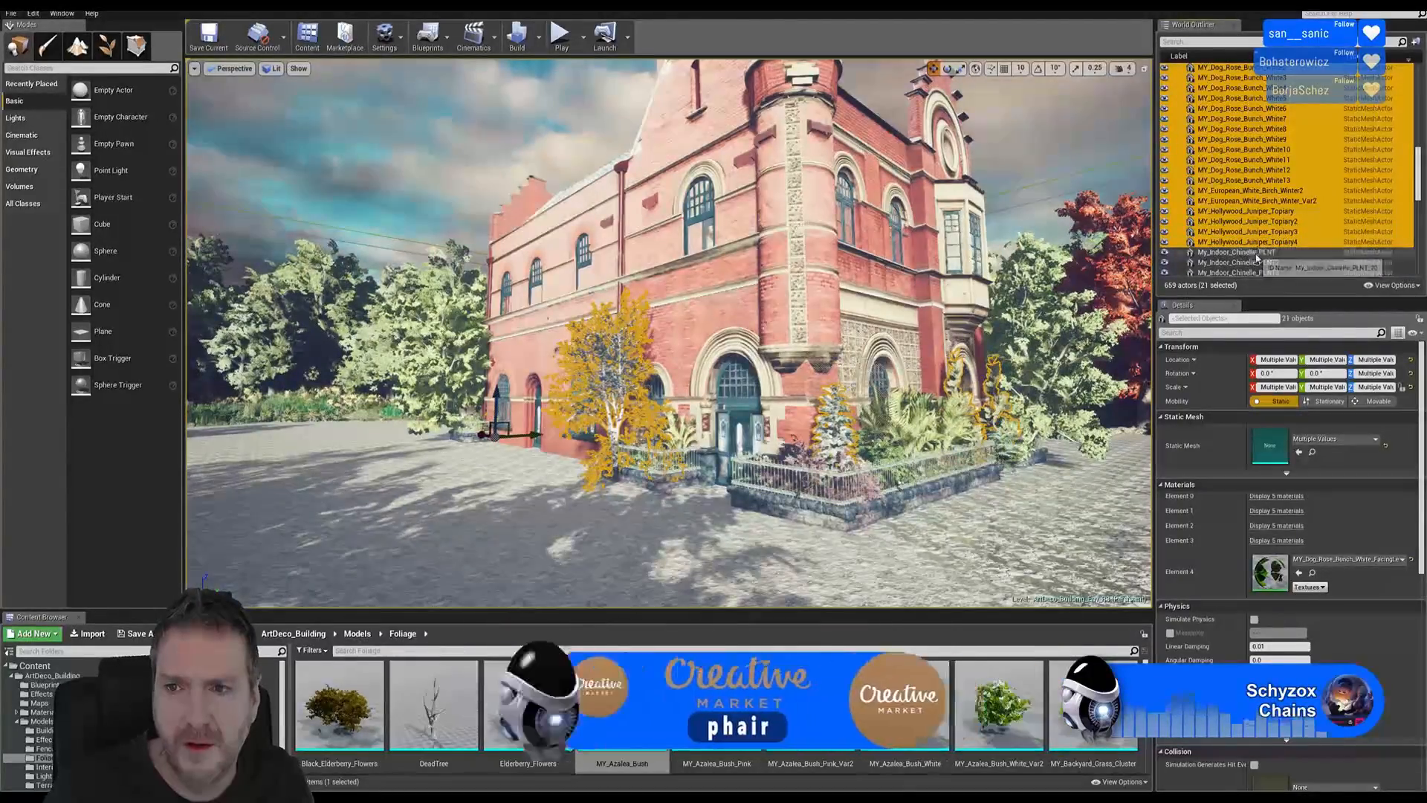
- Add all the indoor chinelle plants, My_Indoor_Chinelle_PLNT through PLNT15, to the outliner selection
ctrl+click(1257, 252)
ctrl+click(1256, 262)
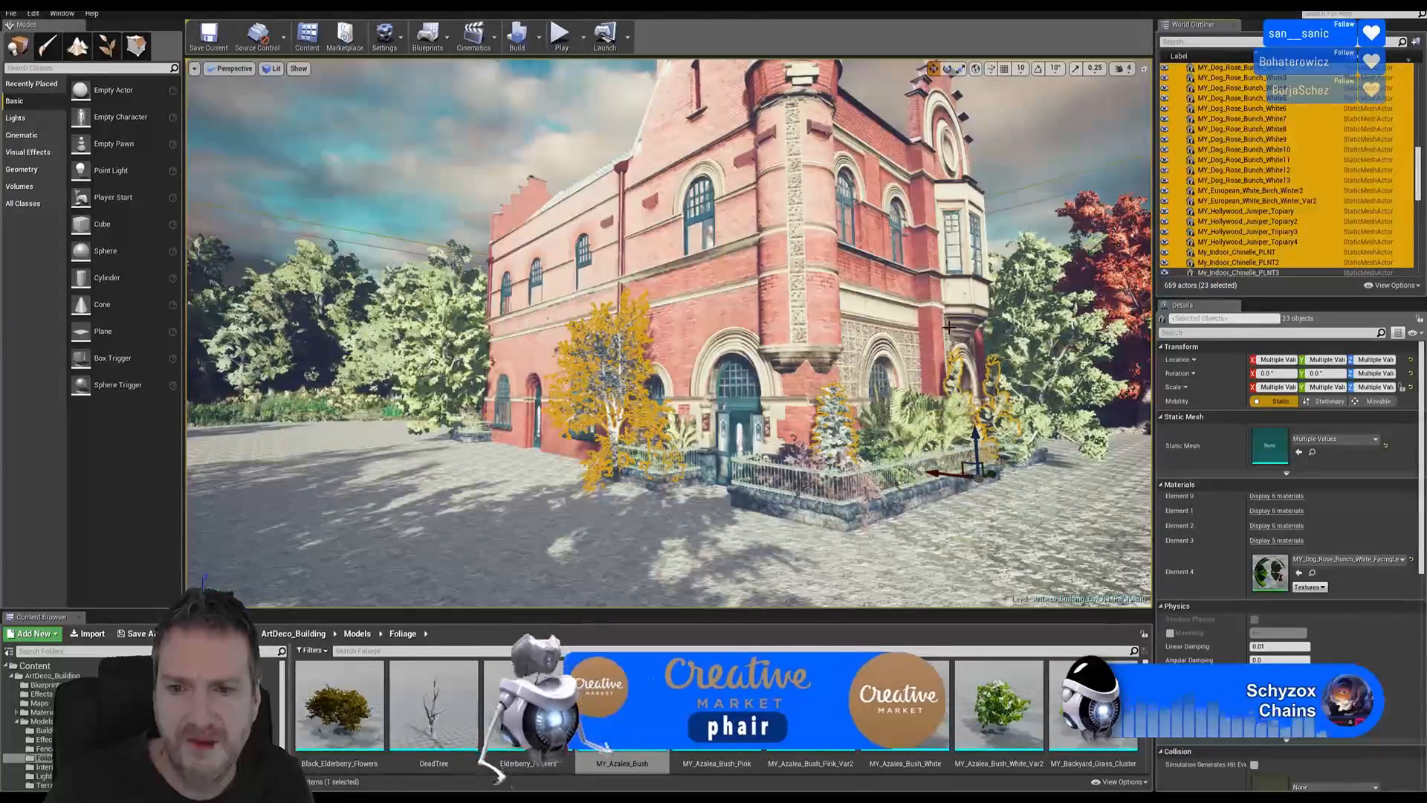
right_drag(948, 327, 989, 262)
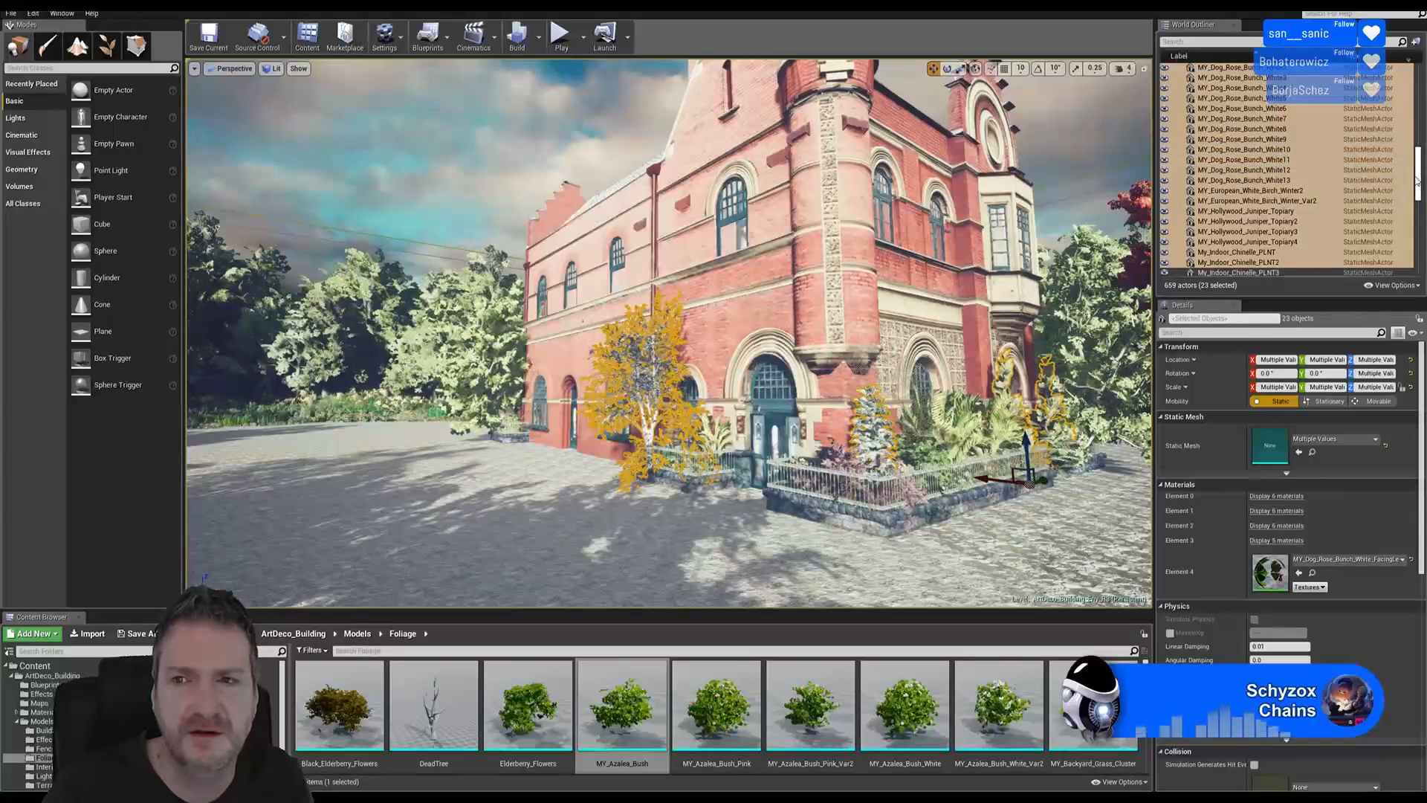
scroll(1303, 146, down, 5)
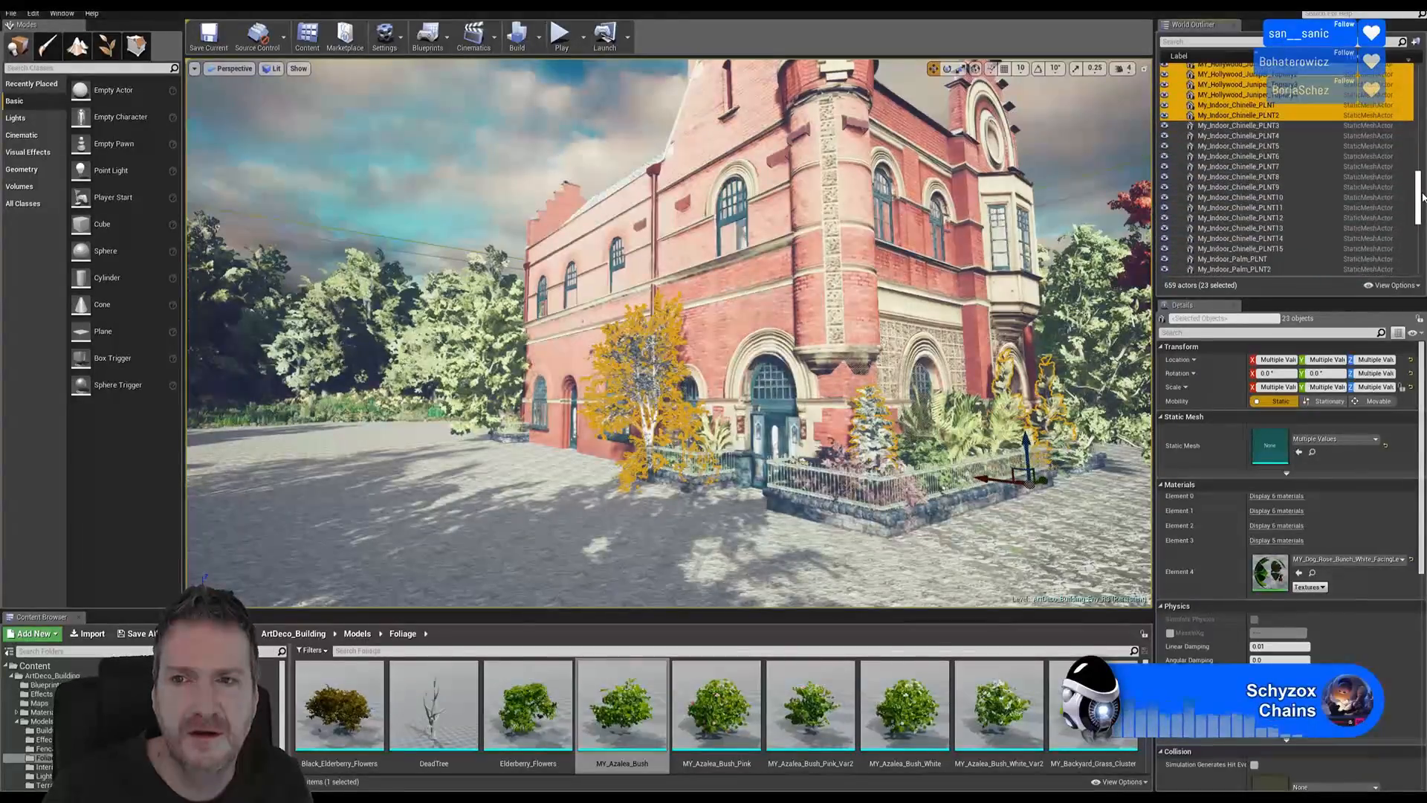
ctrl+click(1282, 126)
ctrl+click(1278, 136)
ctrl+click(1271, 145)
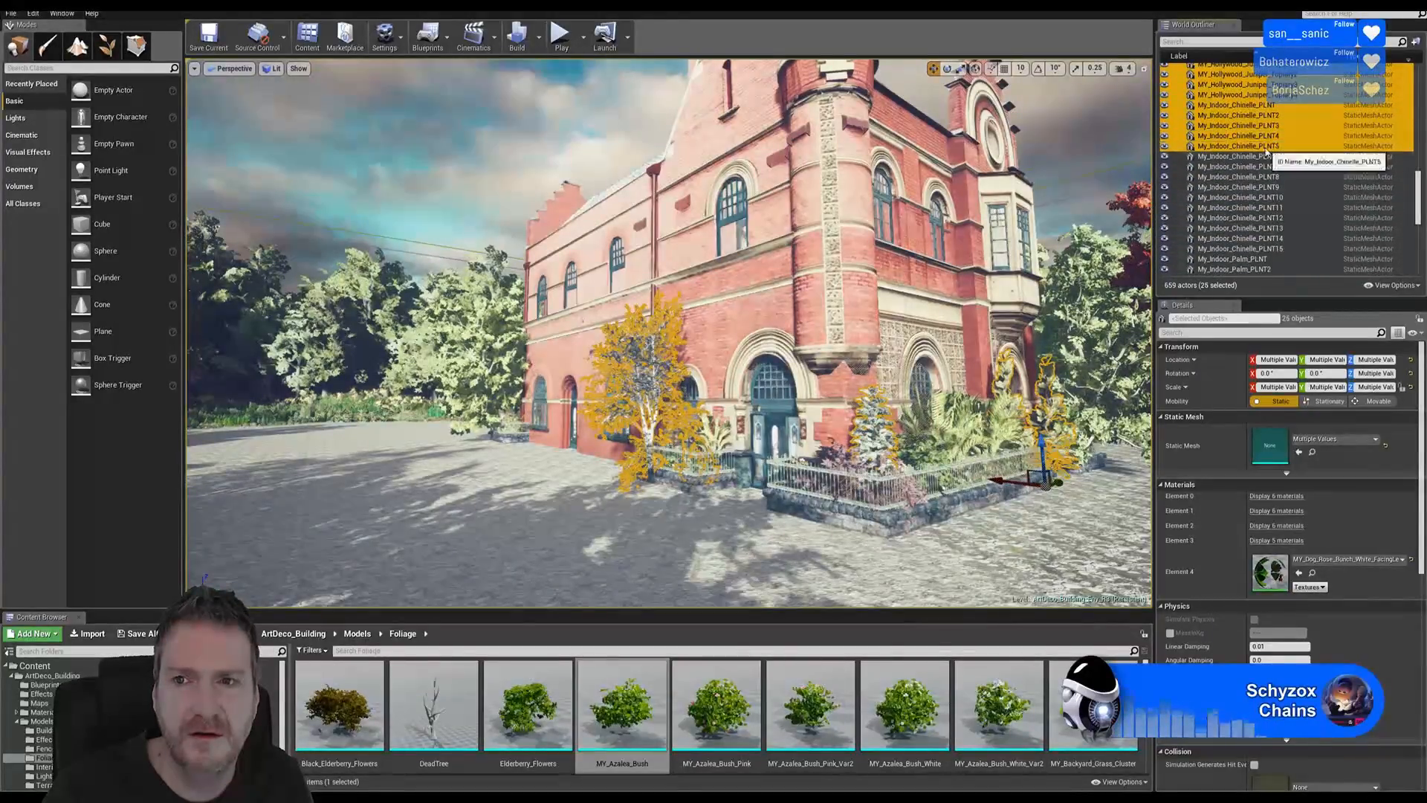
ctrl+click(1266, 156)
ctrl+click(1267, 167)
ctrl+click(1268, 177)
ctrl+click(1268, 187)
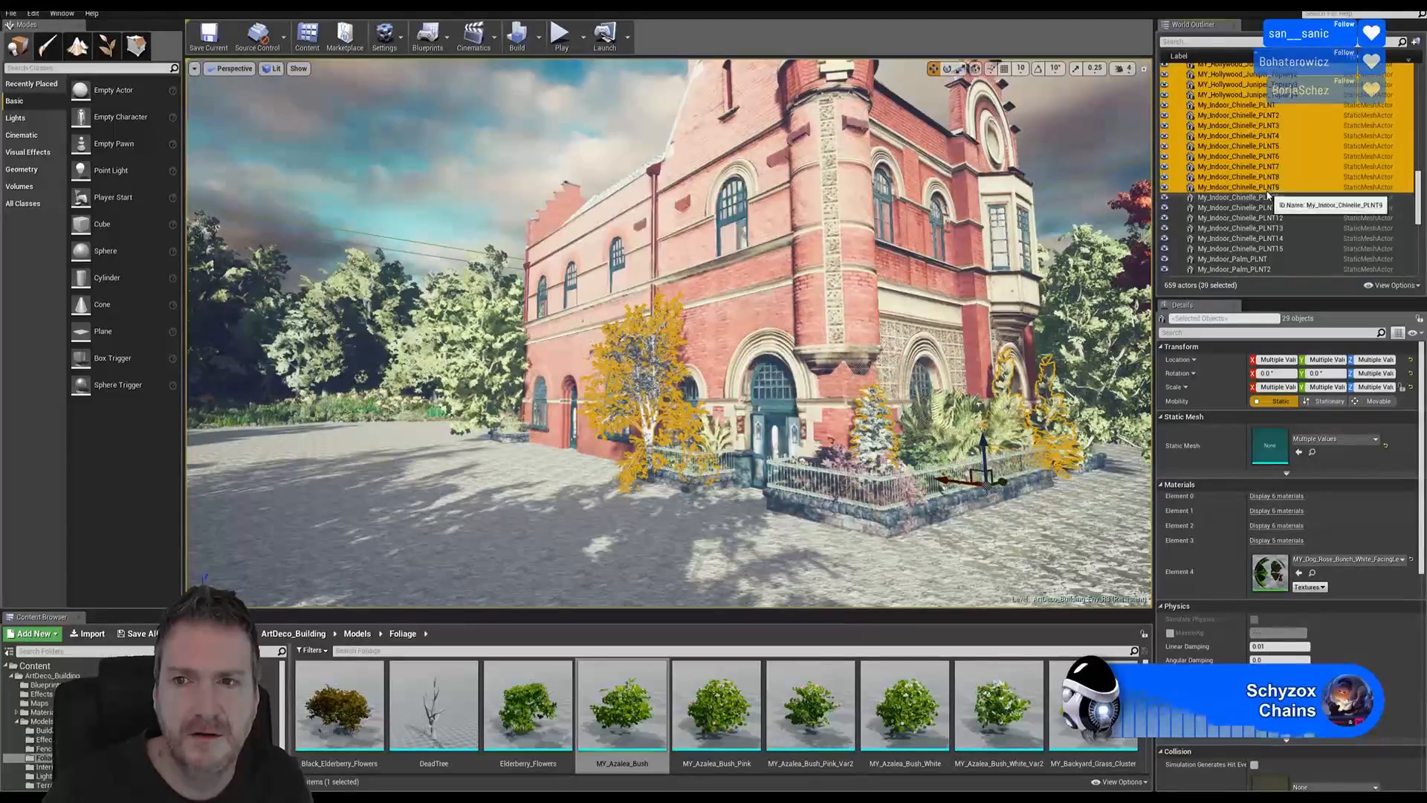
ctrl+click(1268, 197)
ctrl+click(1267, 208)
ctrl+click(1266, 218)
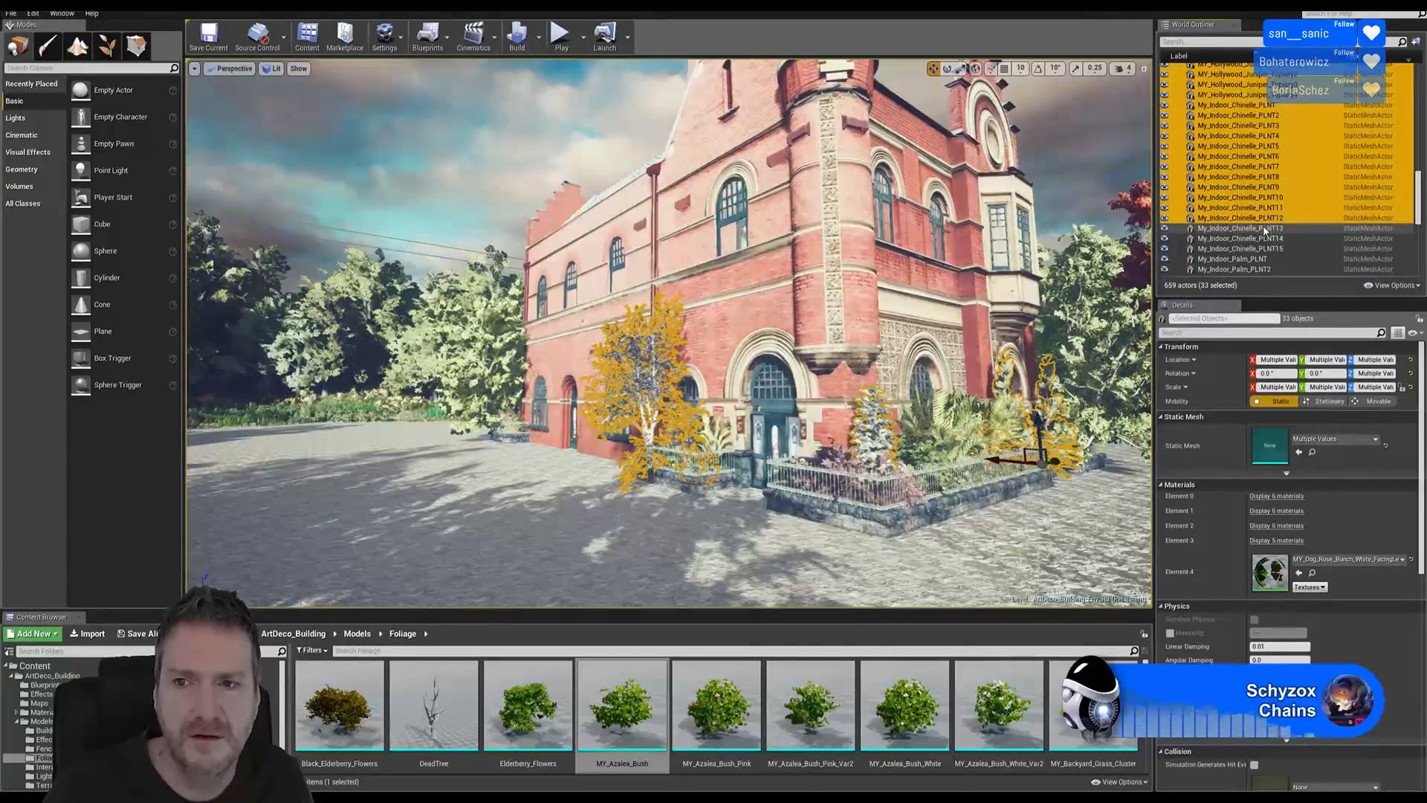
ctrl+click(1265, 228)
ctrl+click(1265, 238)
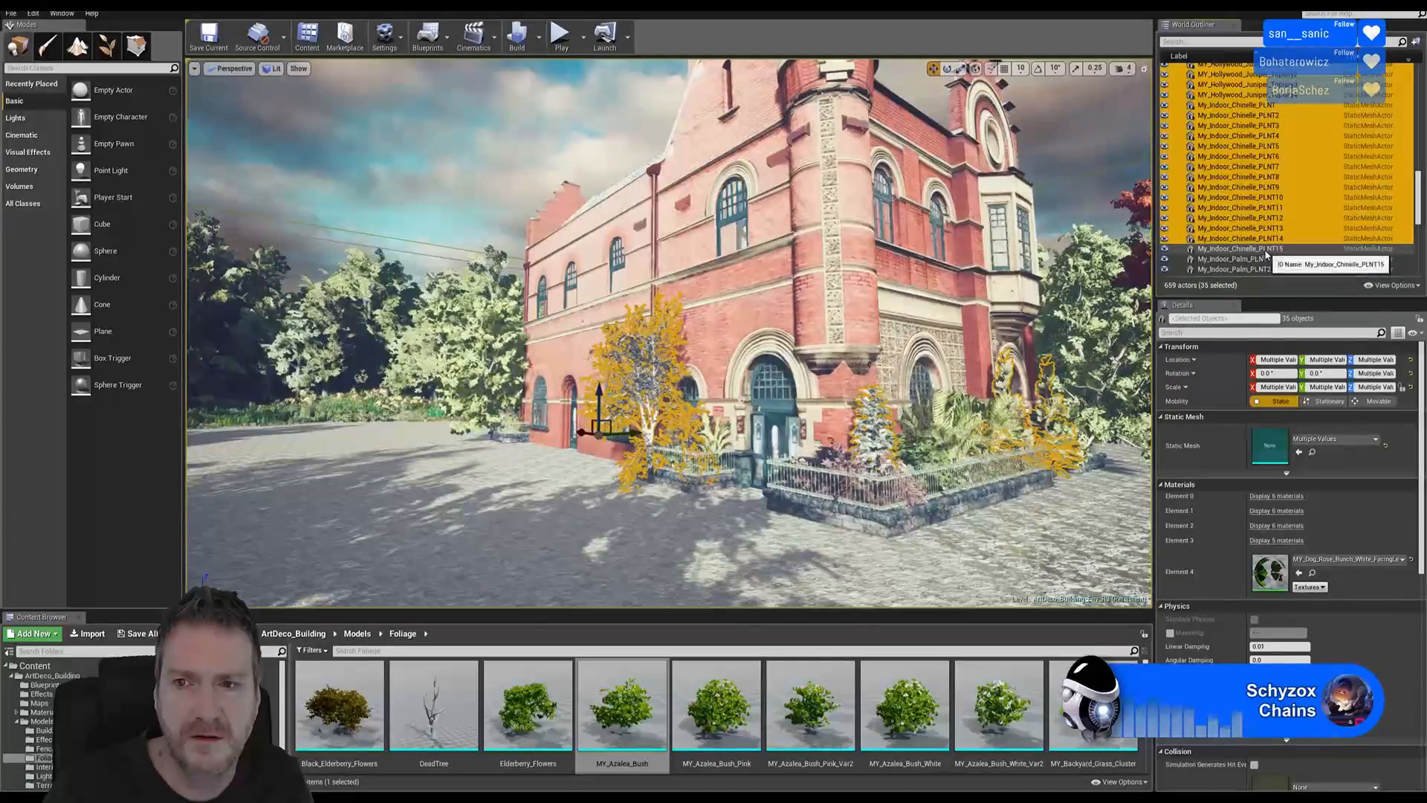
ctrl+click(1265, 248)
- Add the indoor palms My_Indoor_Palm_PLNT through PLNT3 and My_Indoor_Palm_Var_PLNT through PLNT3 to the outliner selection
scroll(1418, 200, down, 5)
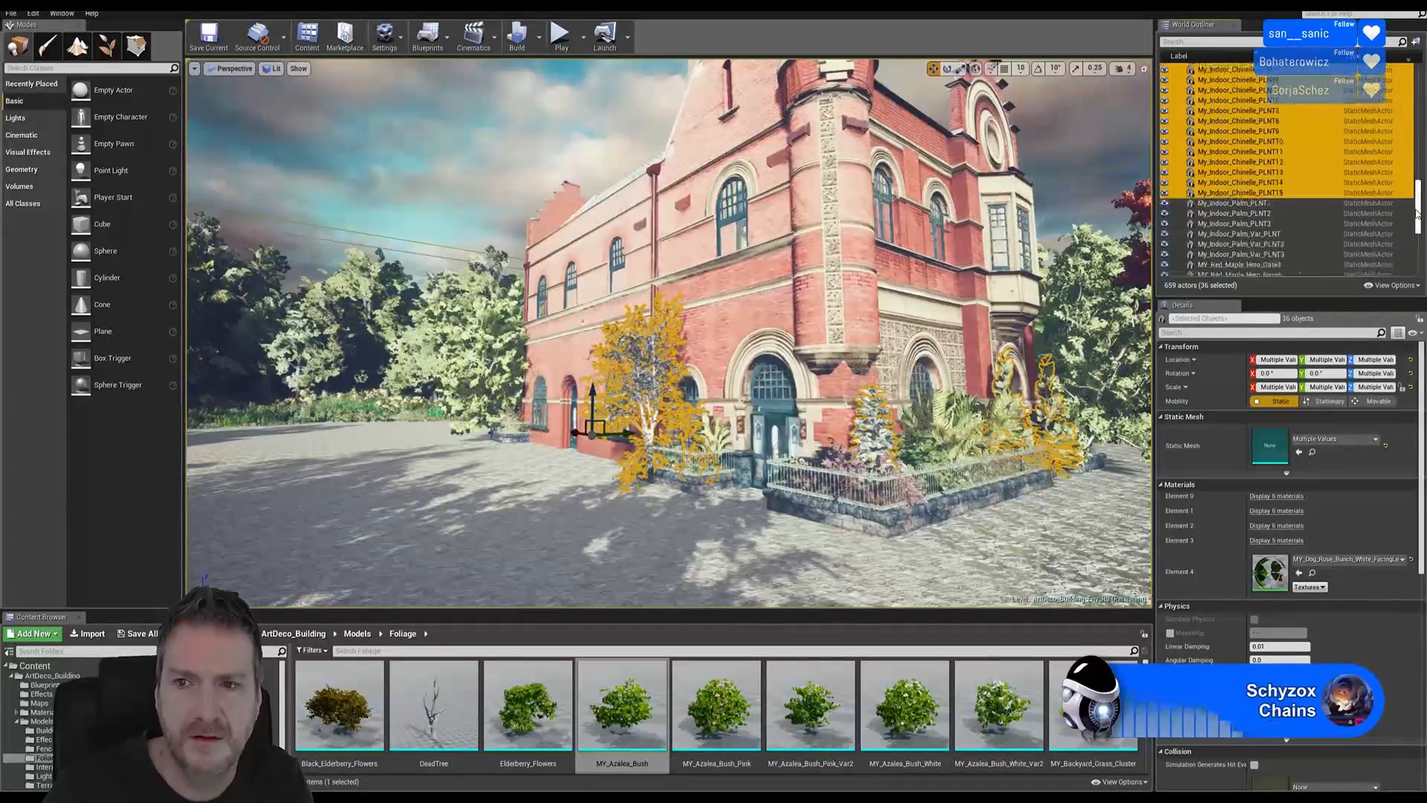
ctrl+click(1266, 148)
ctrl+click(1267, 157)
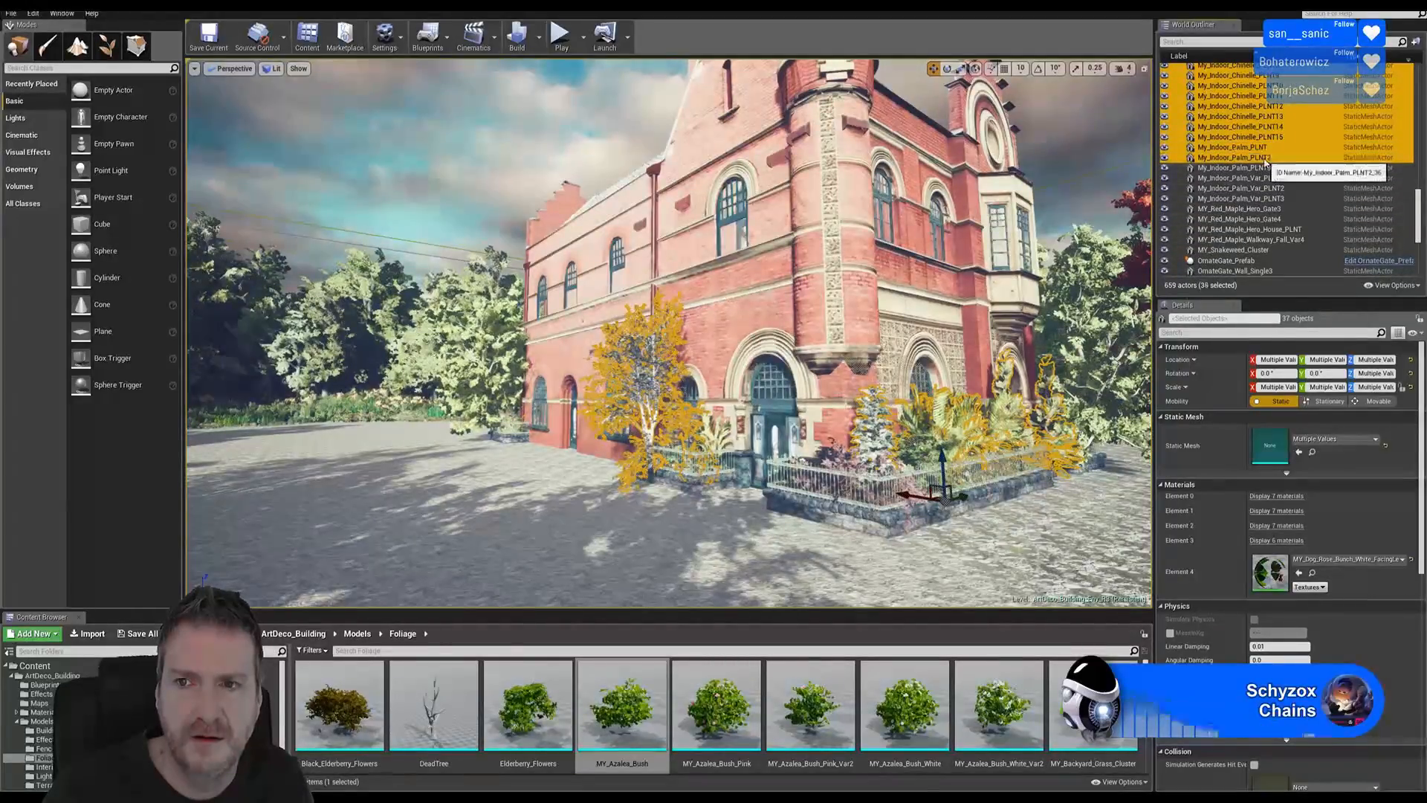
ctrl+click(1269, 168)
ctrl+click(1273, 179)
ctrl+click(1279, 188)
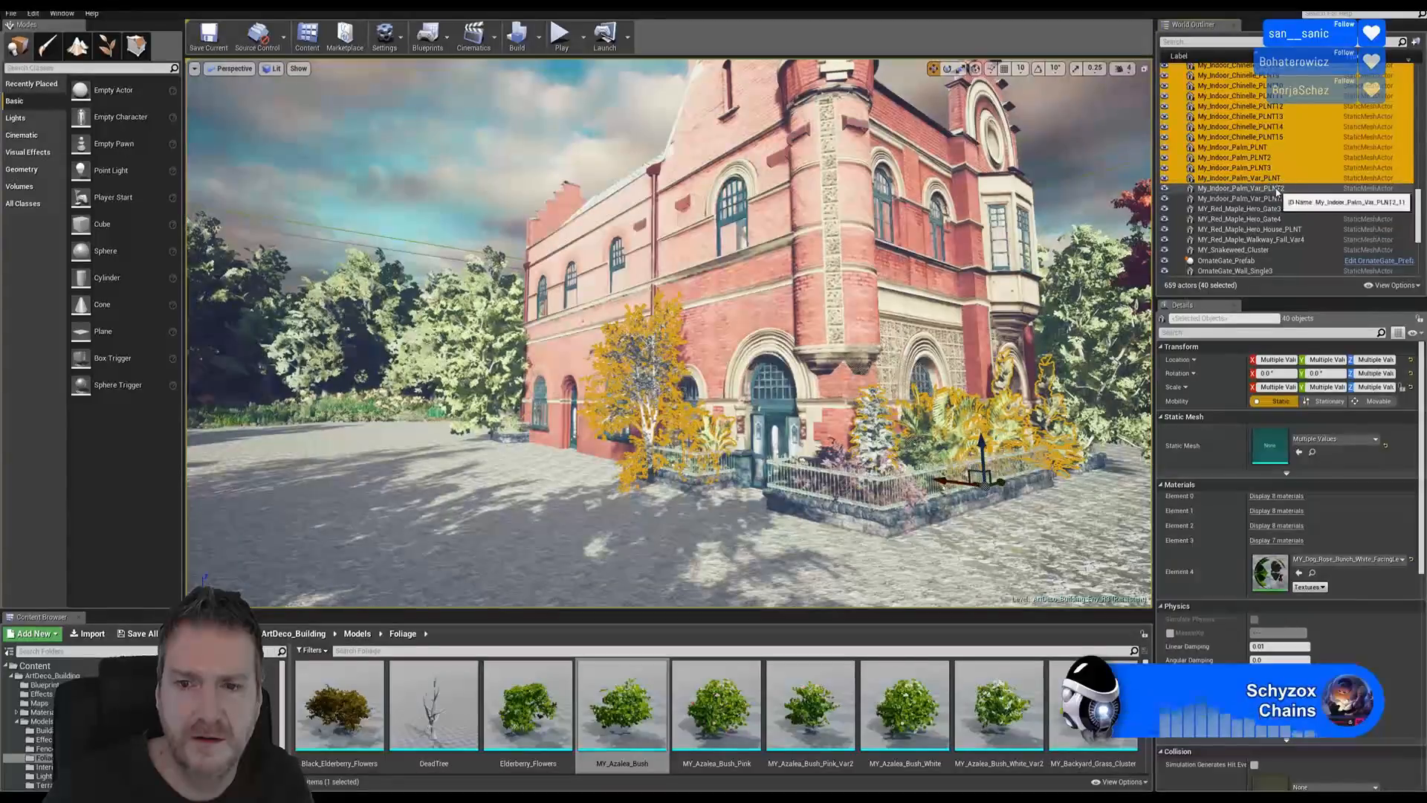
ctrl+click(1280, 199)
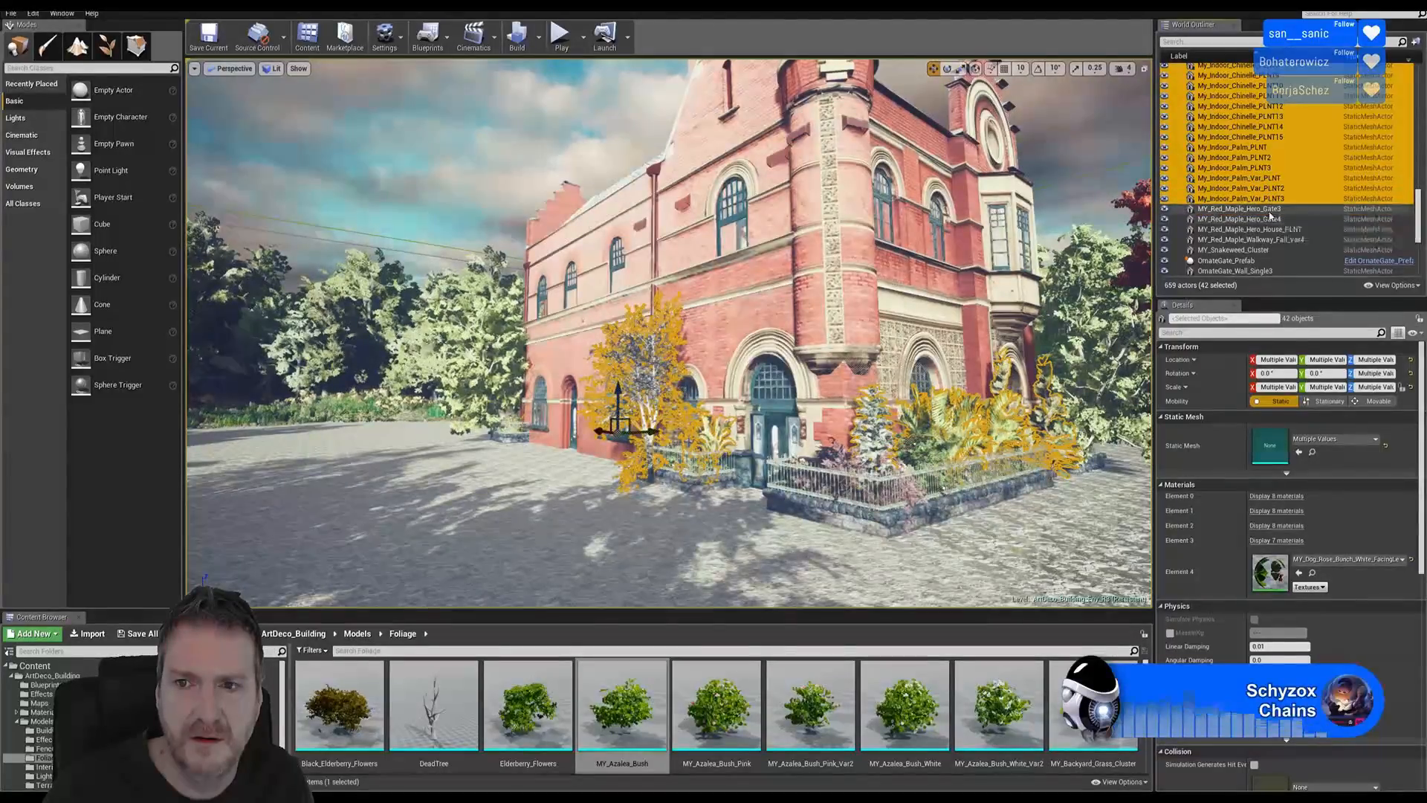
- Add MY_Red_Maple_Hero_House_PLNT to the outliner selection, leaving MY_Red_Maple_Hero_Gate3 and Gate4 out of it
ctrl+click(1268, 211)
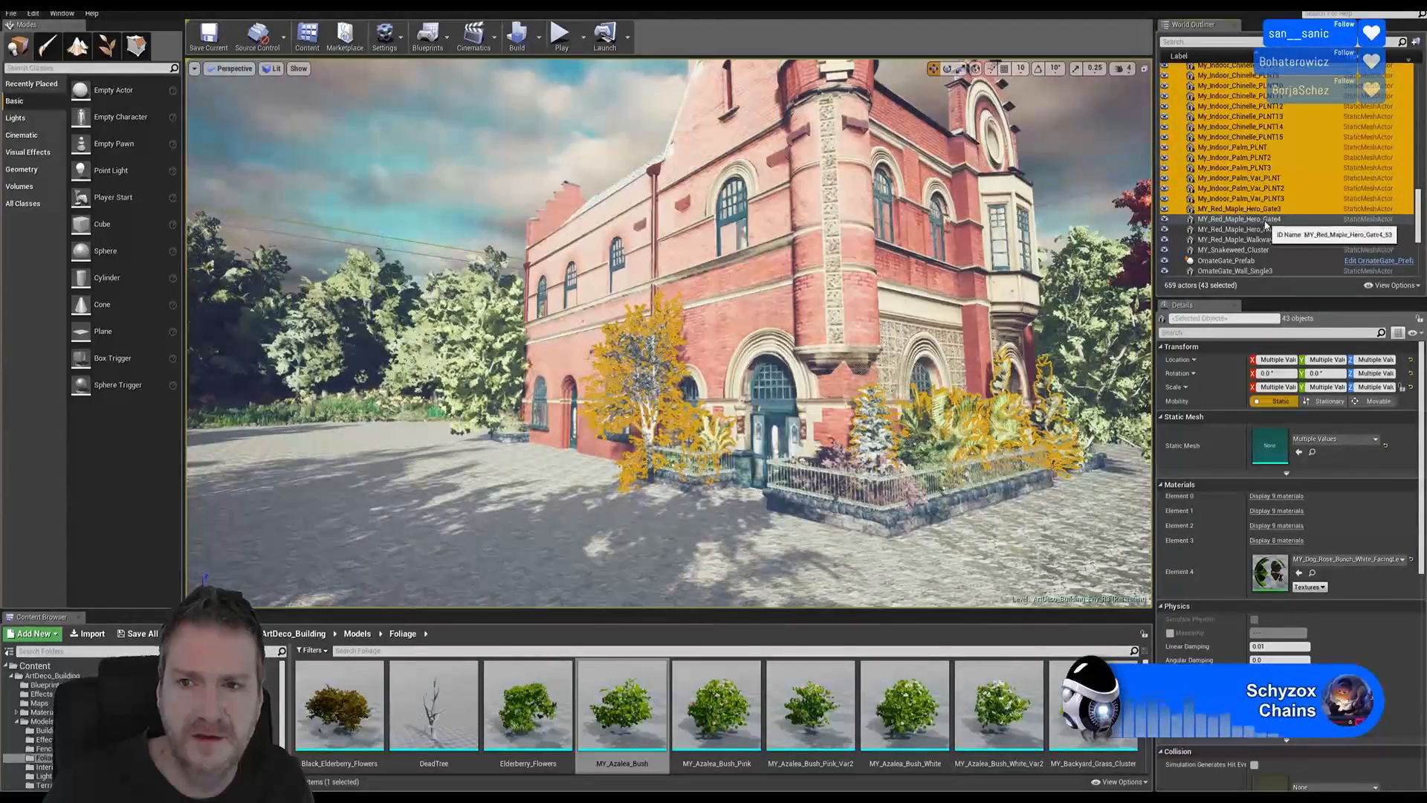
ctrl+click(1266, 220)
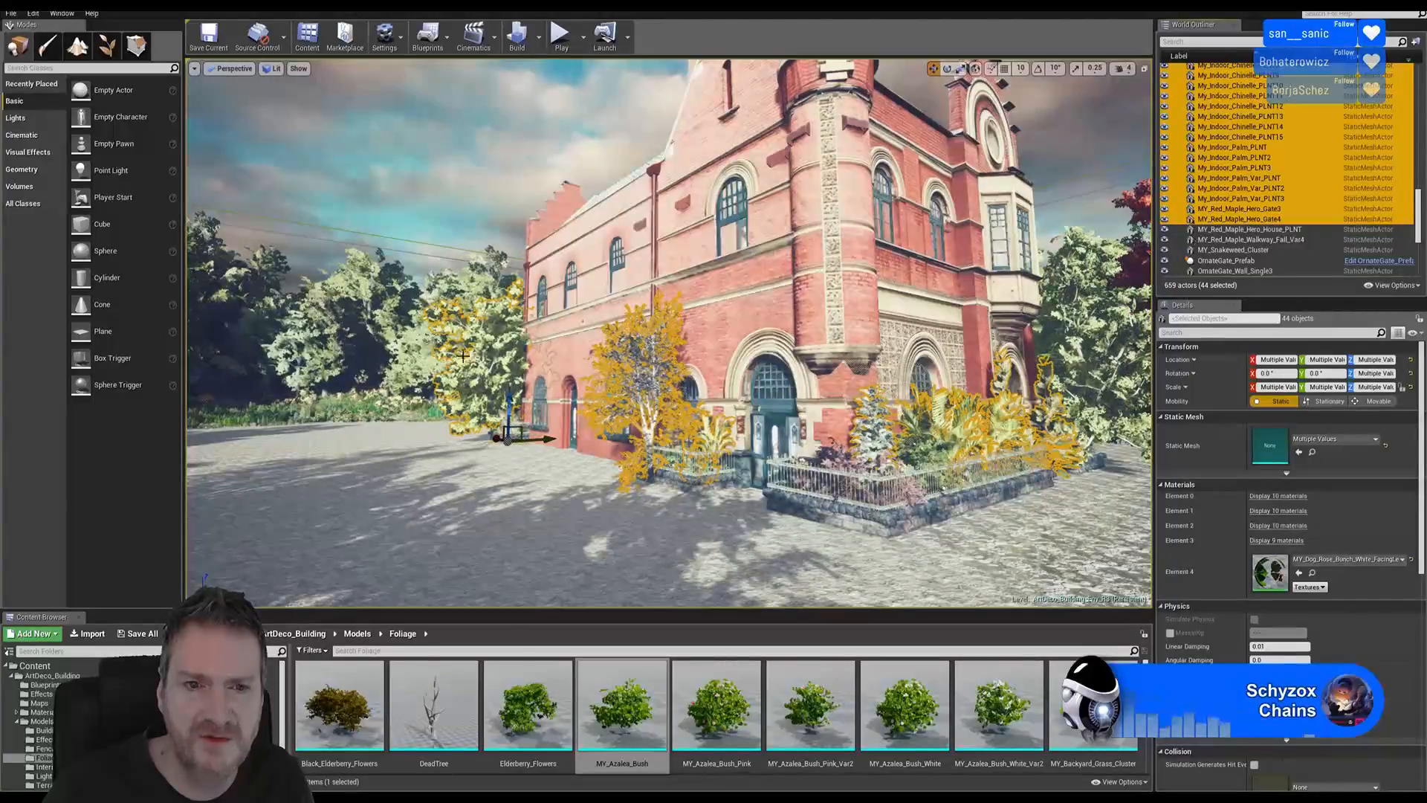
ctrl+click(1255, 230)
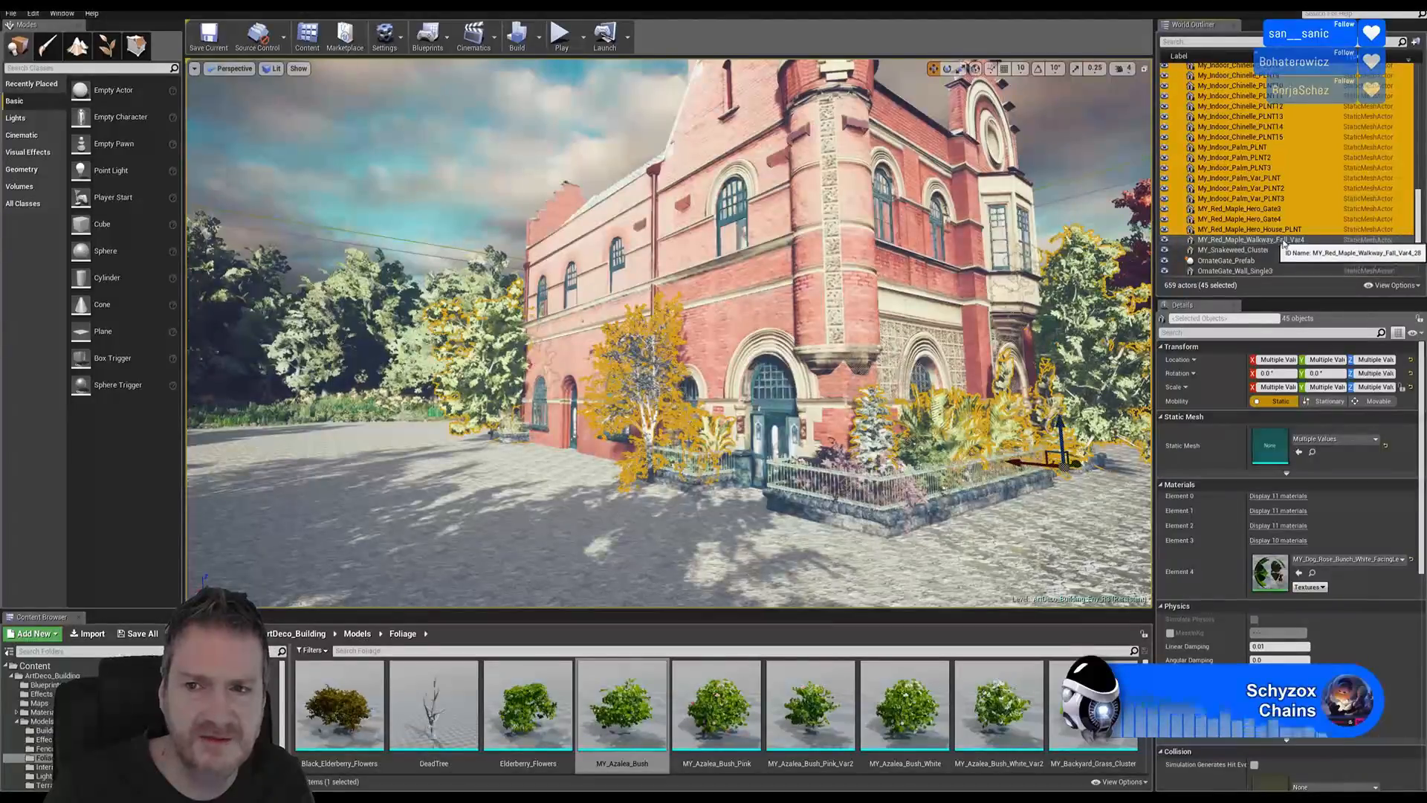
right_drag(1071, 175, 1145, 183)
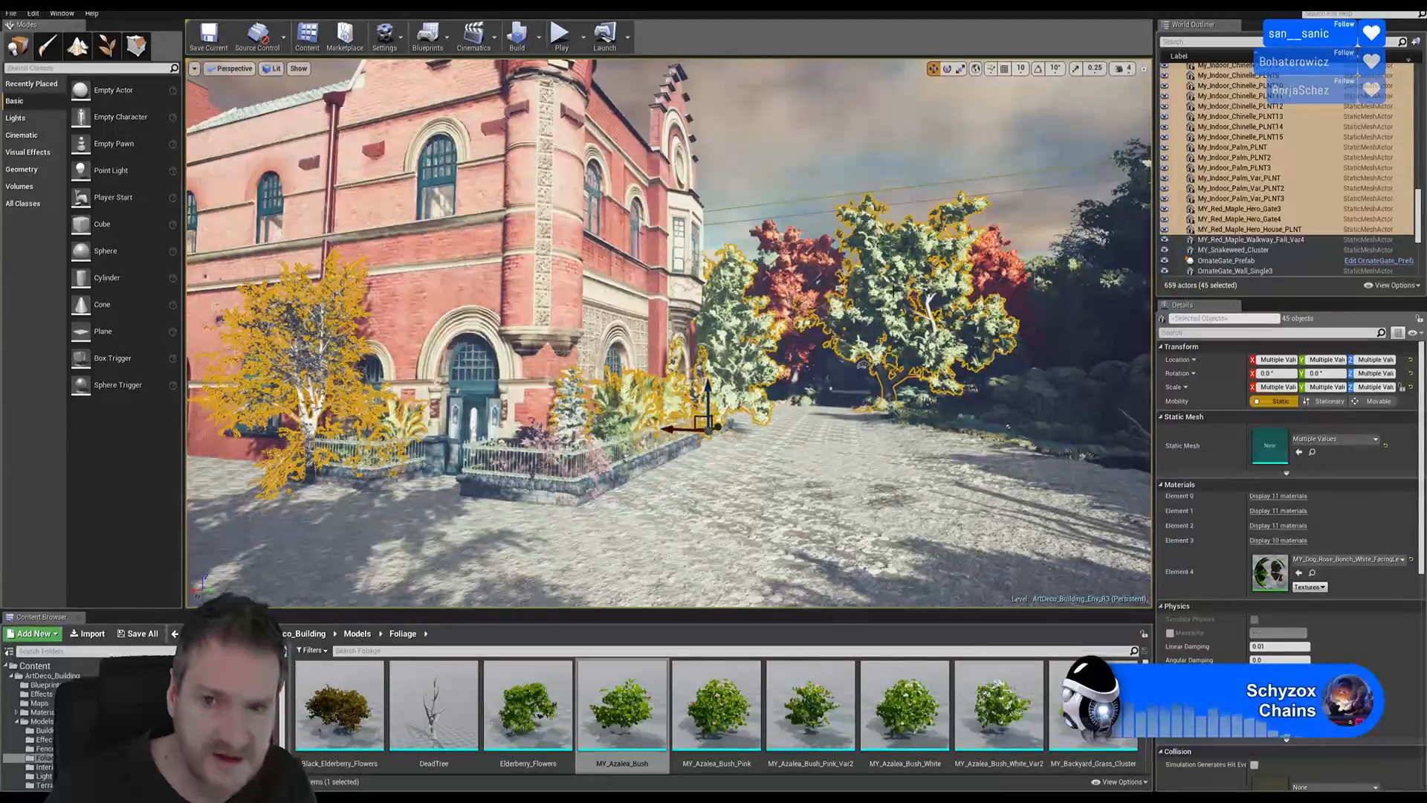
ctrl+click(1269, 220)
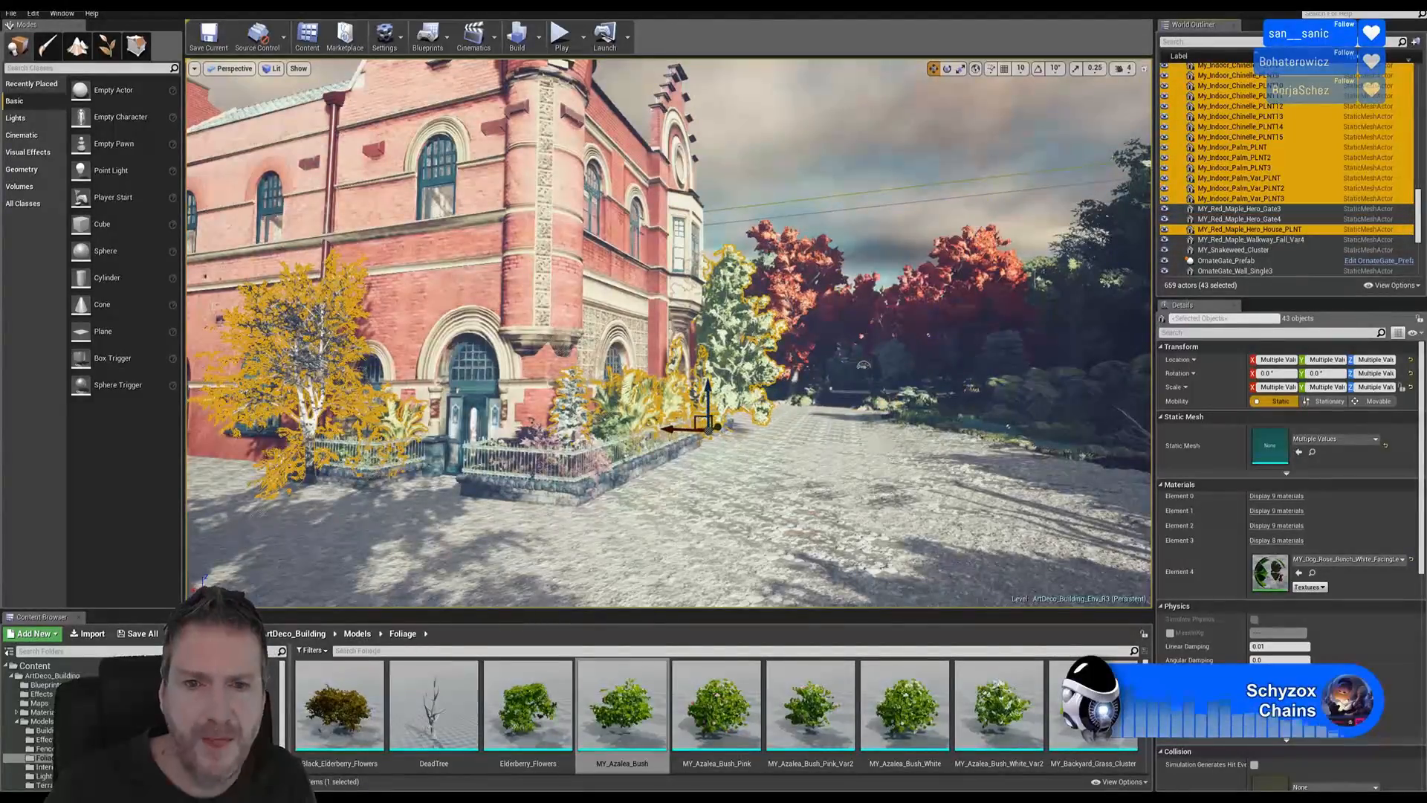
- Enlarge the World Outliner and move all the selected planter foliage into the ArtDeco Building/GardenBeds folder
right_drag(862, 335, 270, 484)
mouse_move(669, 335)
right_down()
mouse_move(1055, 336)
mouse_move(1026, 336)
right_up()
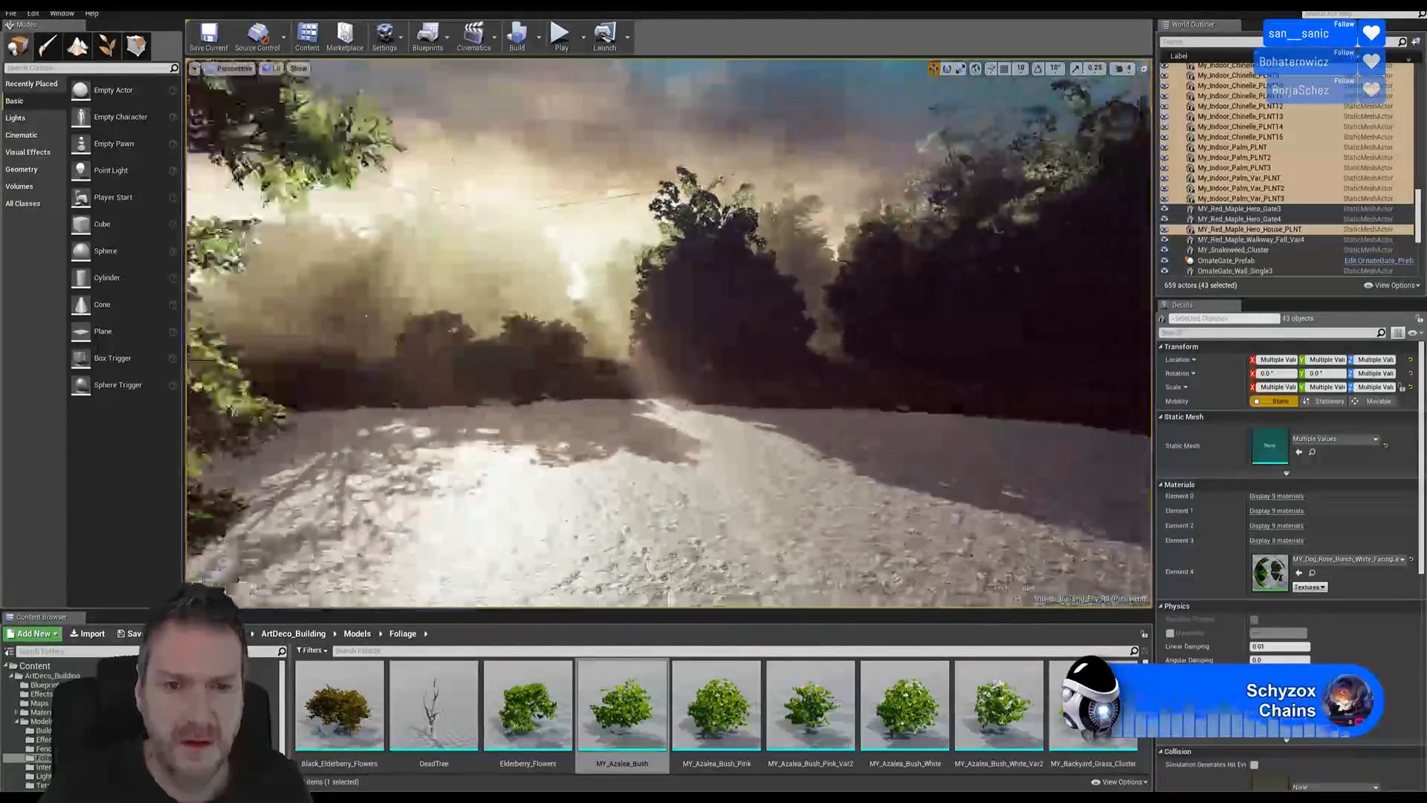
right_drag(1026, 336, 900, 379)
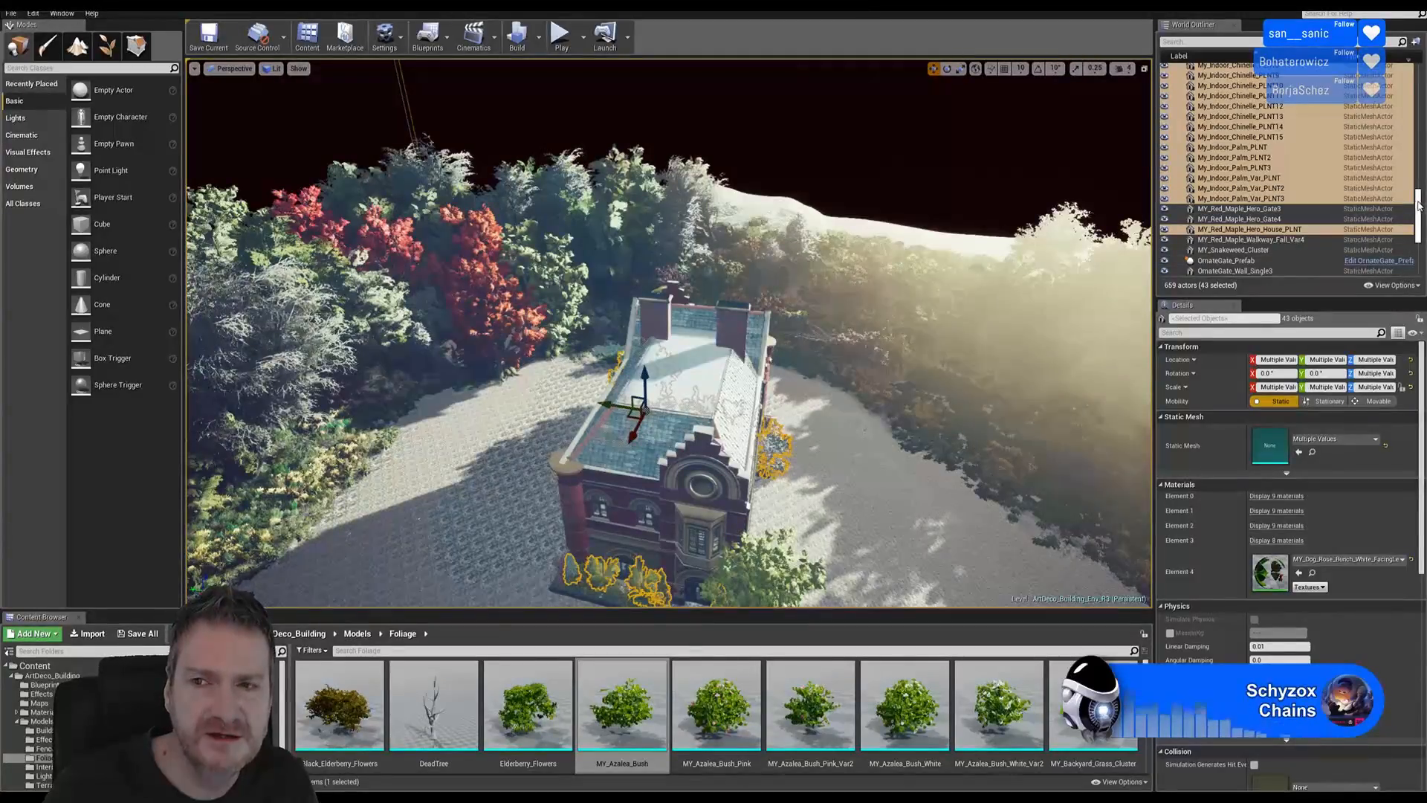
drag(1419, 206, 1423, 104)
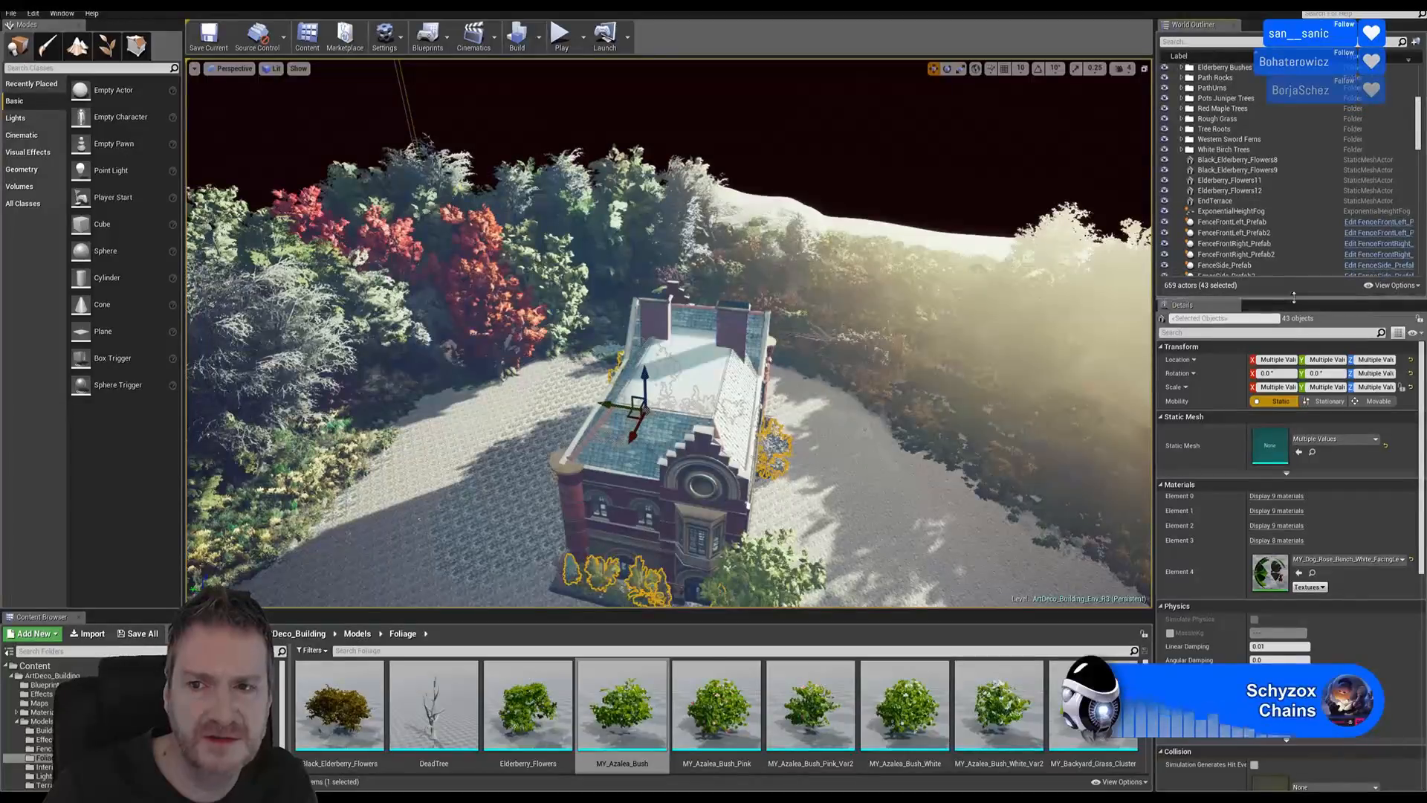
drag(1295, 297, 1294, 729)
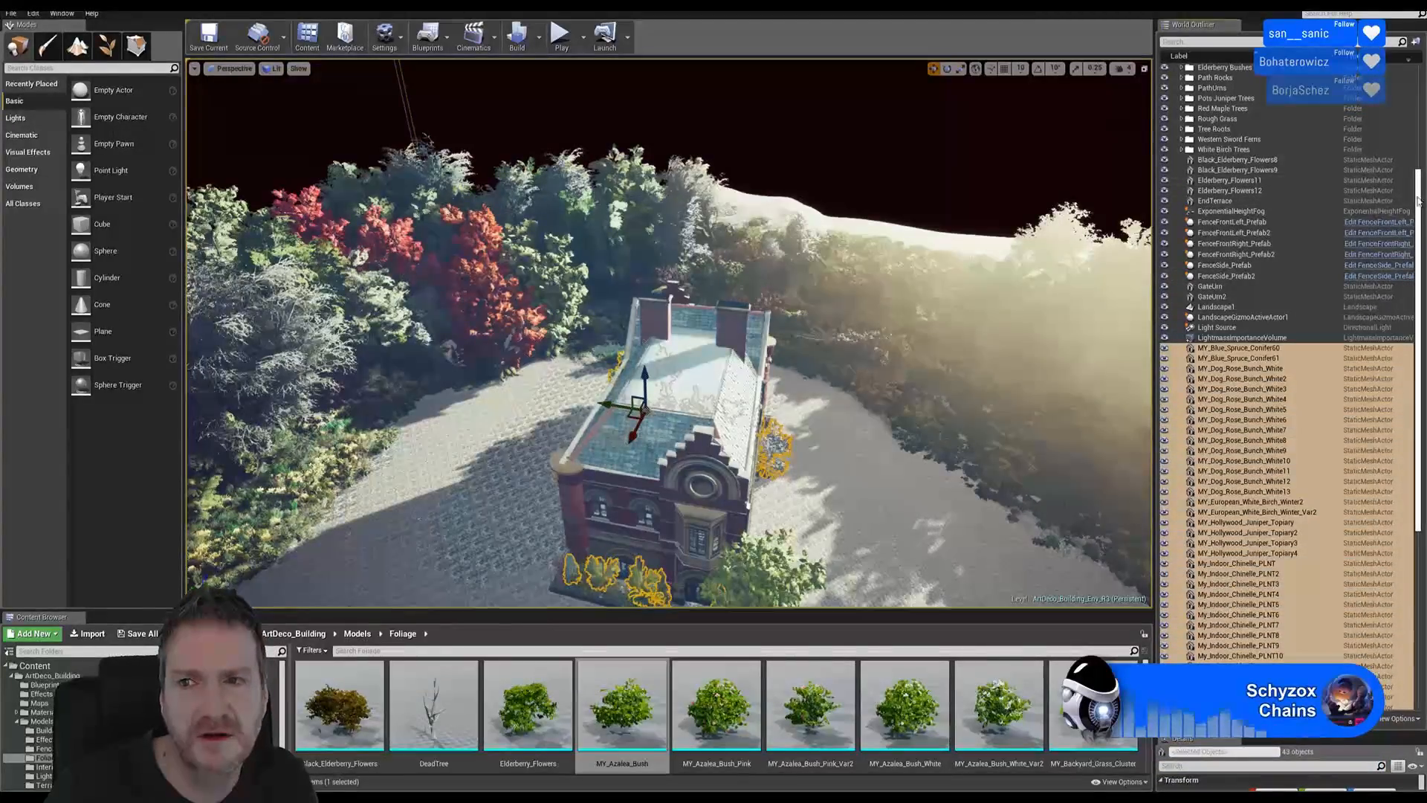
drag(1418, 200, 1423, 123)
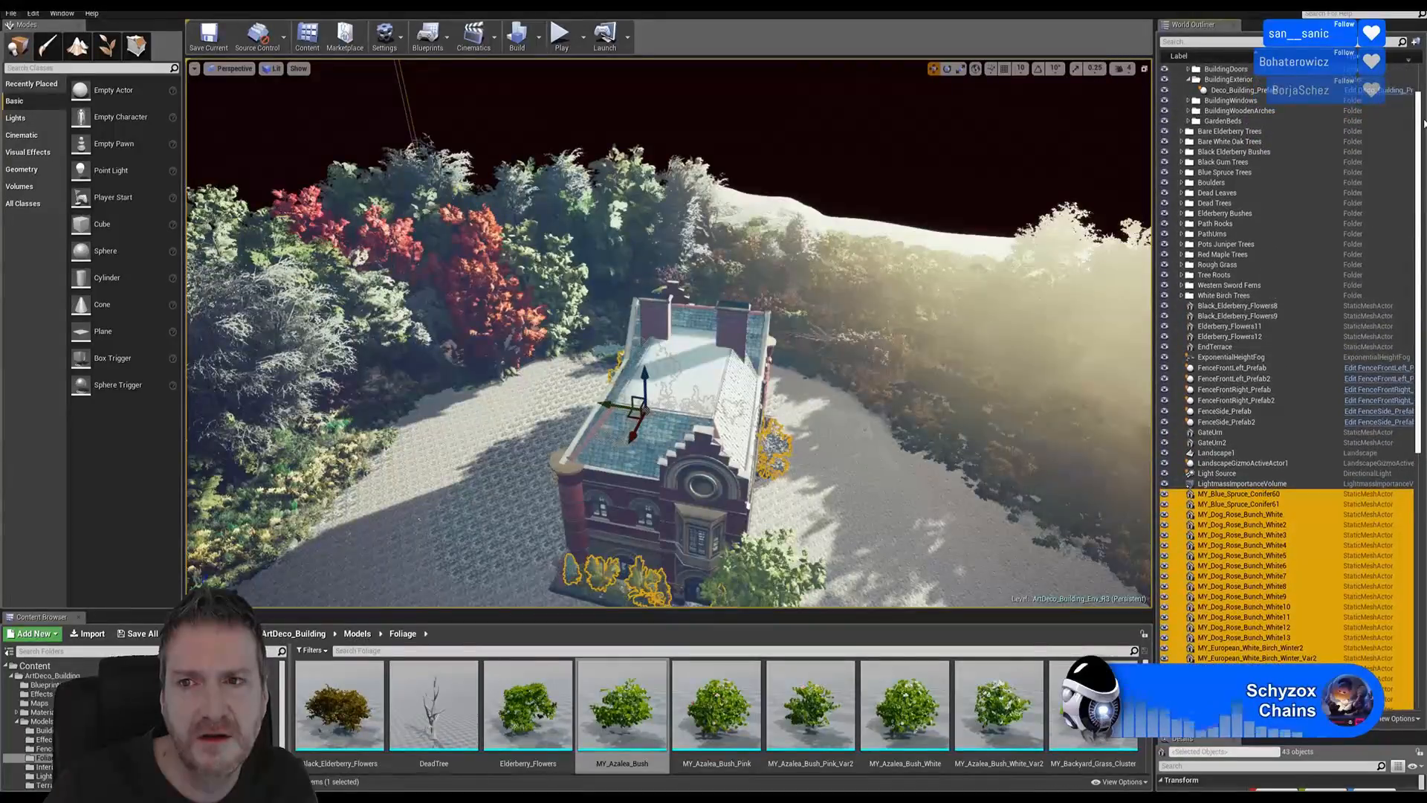
drag(1262, 500, 1237, 233)
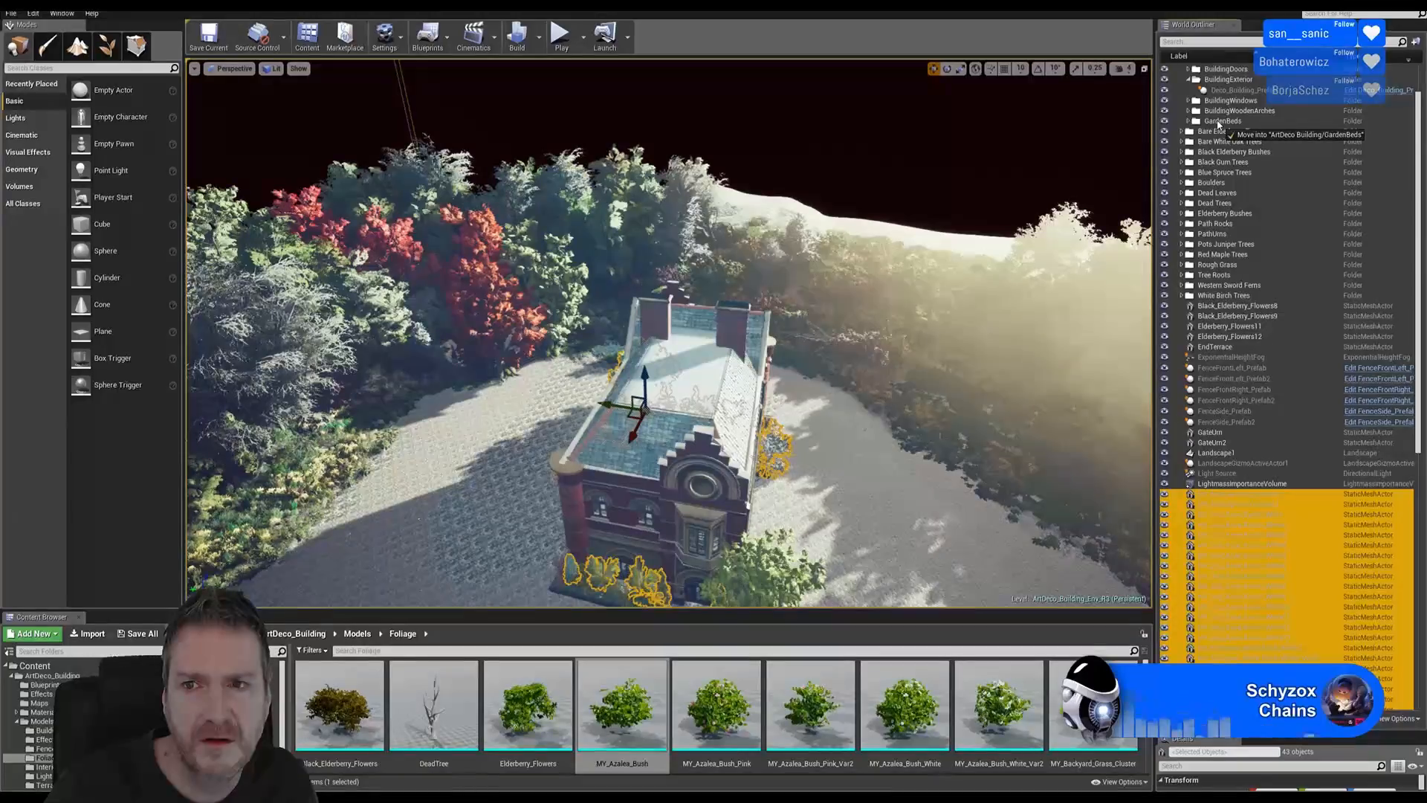
drag(1219, 124, 1219, 125)
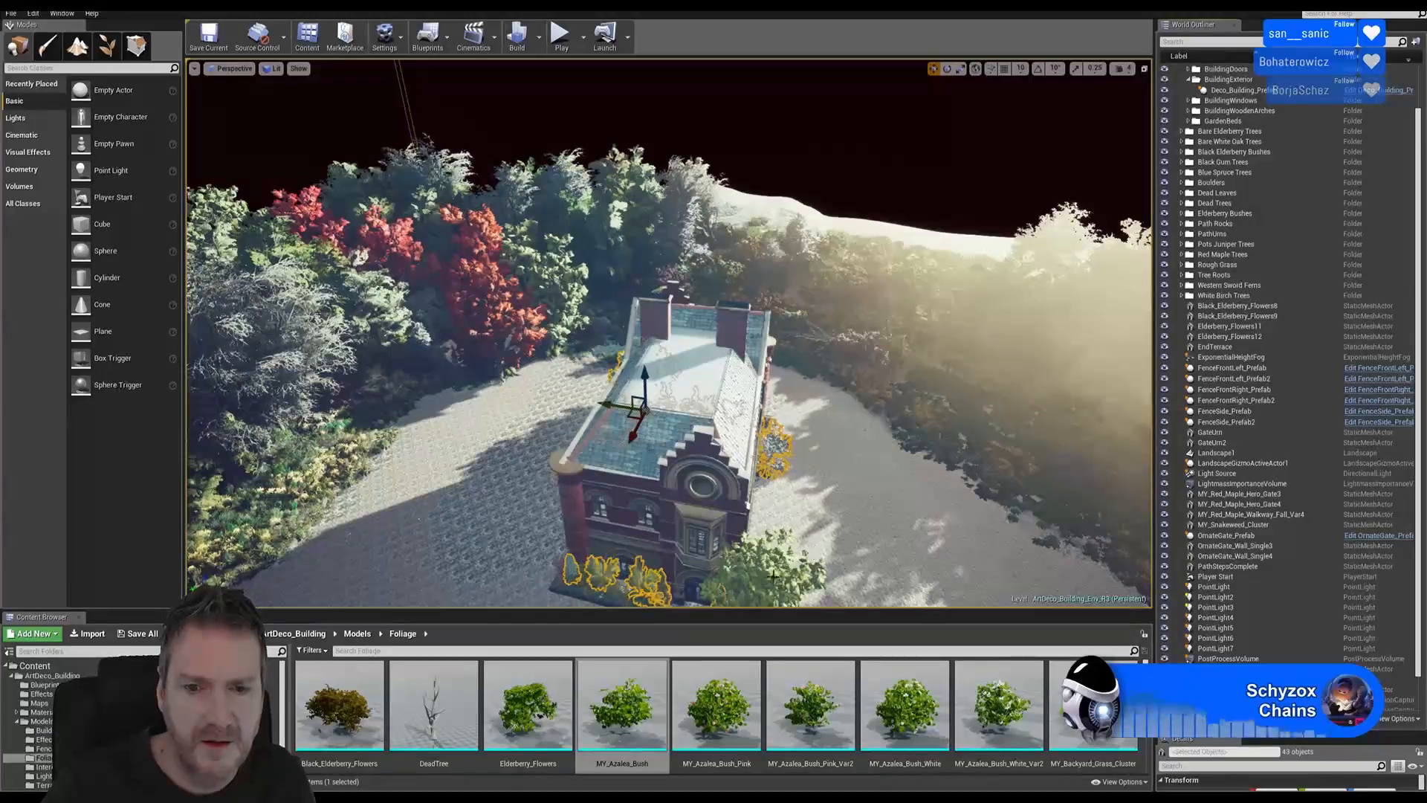
- Move the tree beside the building's stepped gable, MY_Red_Maple_Hero_Gate4, into the GardenBeds folder and clear the selection
click(768, 571)
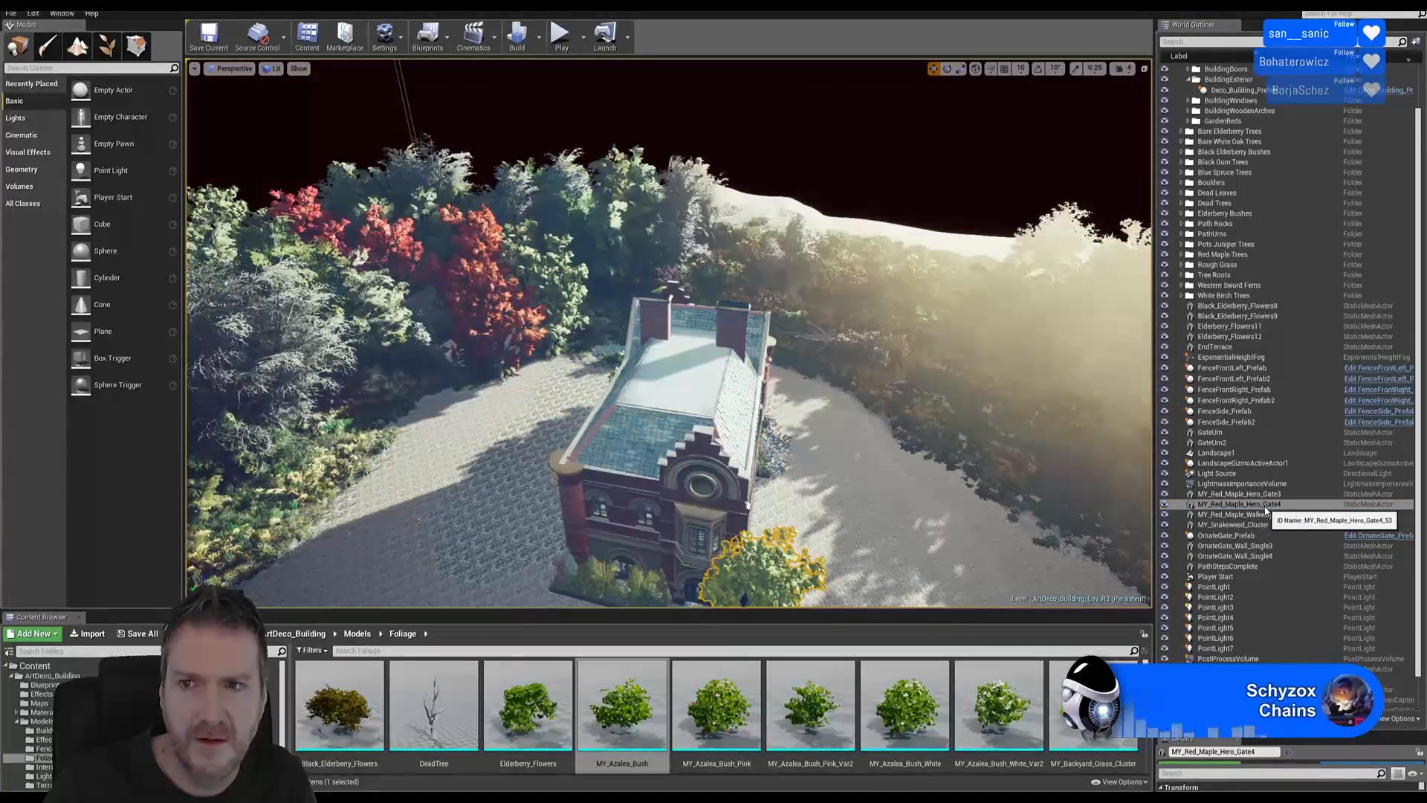
drag(1266, 510, 1220, 123)
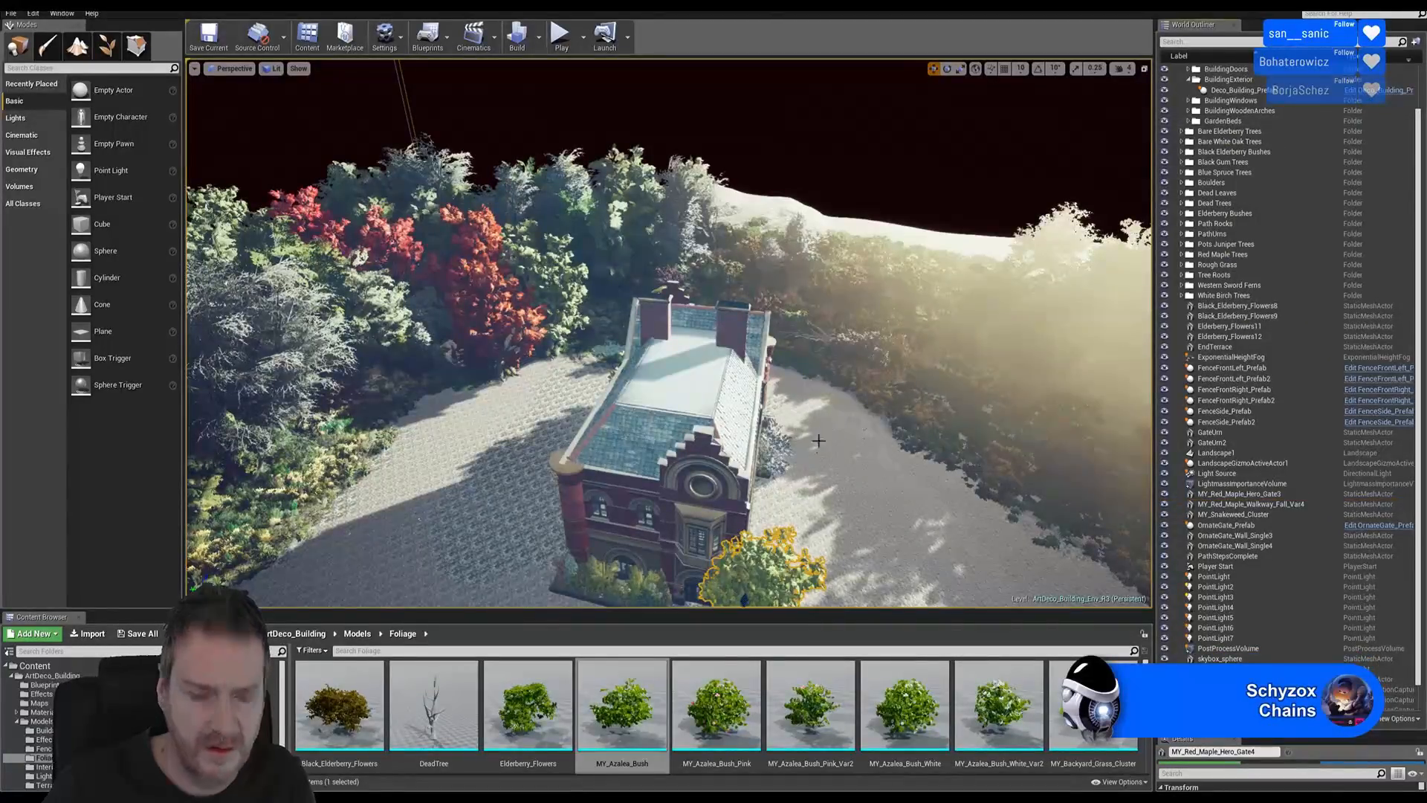
key(Escape)
- Select the tree at the opposite end of the building to locate its actor in the World Outliner
right_drag(810, 455, 671, 487)
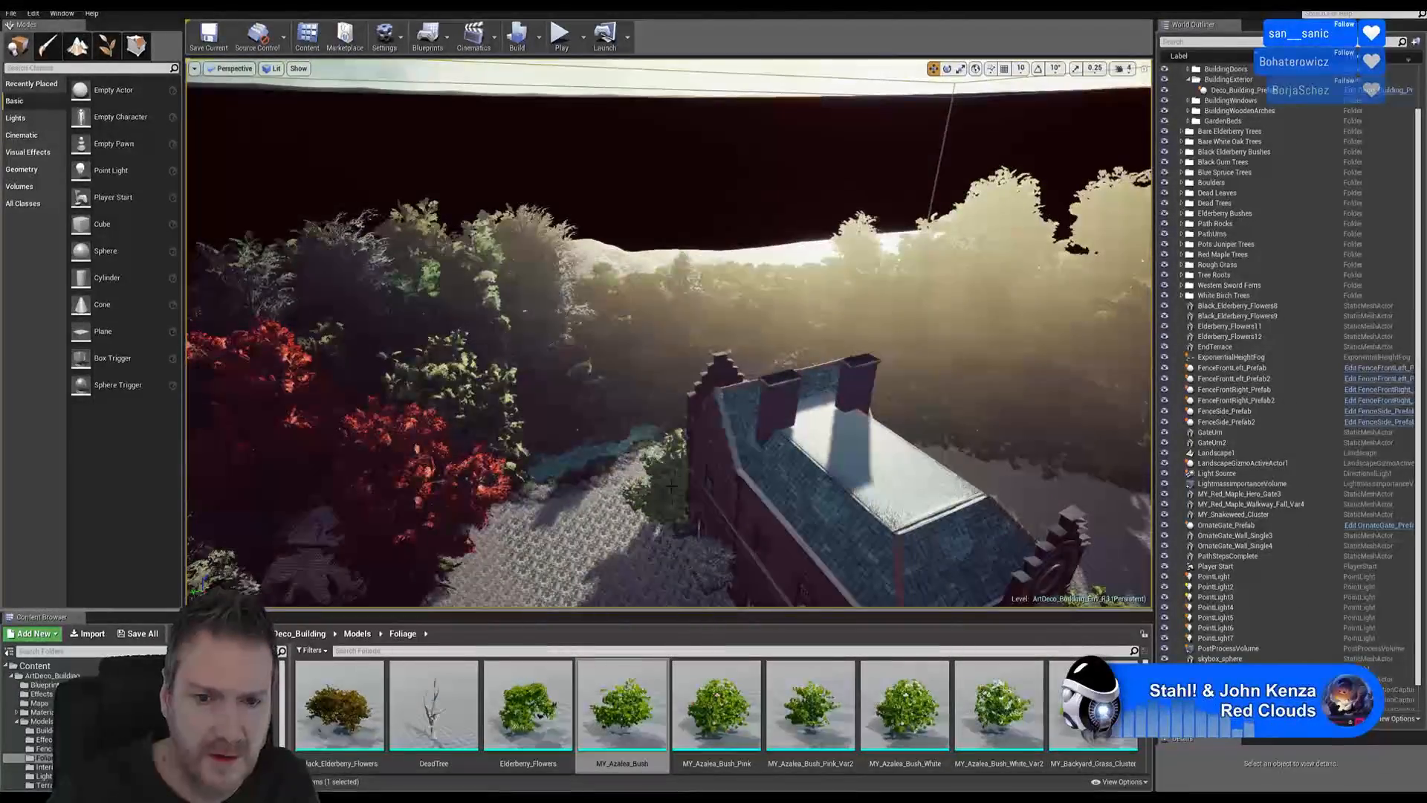
click(676, 465)
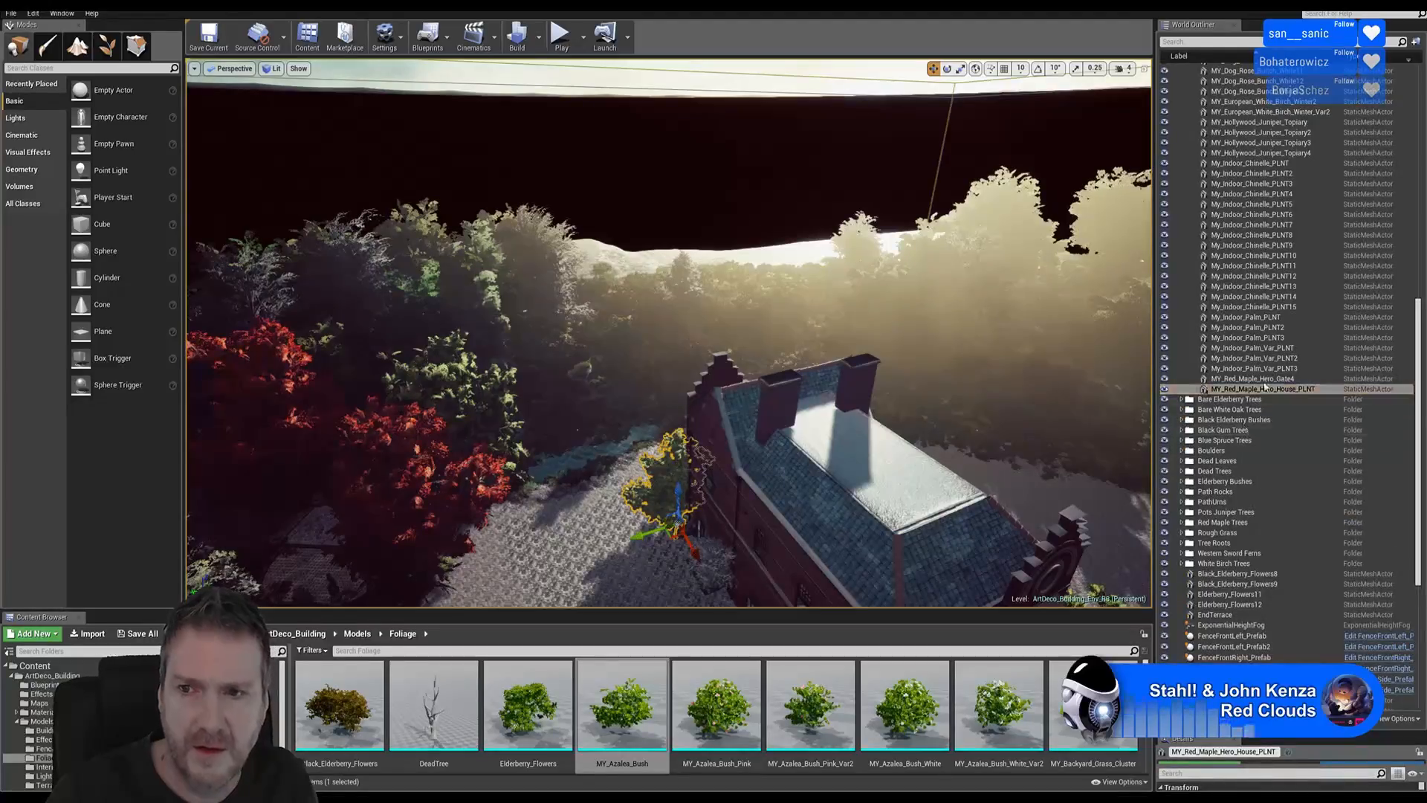
- Collapse the GardenBeds folder, move Black_Elderberry_Flowers8 and Black_Elderberry_Flowers9 into it, and clear the actor selection
scroll(1194, 111, up, 15)
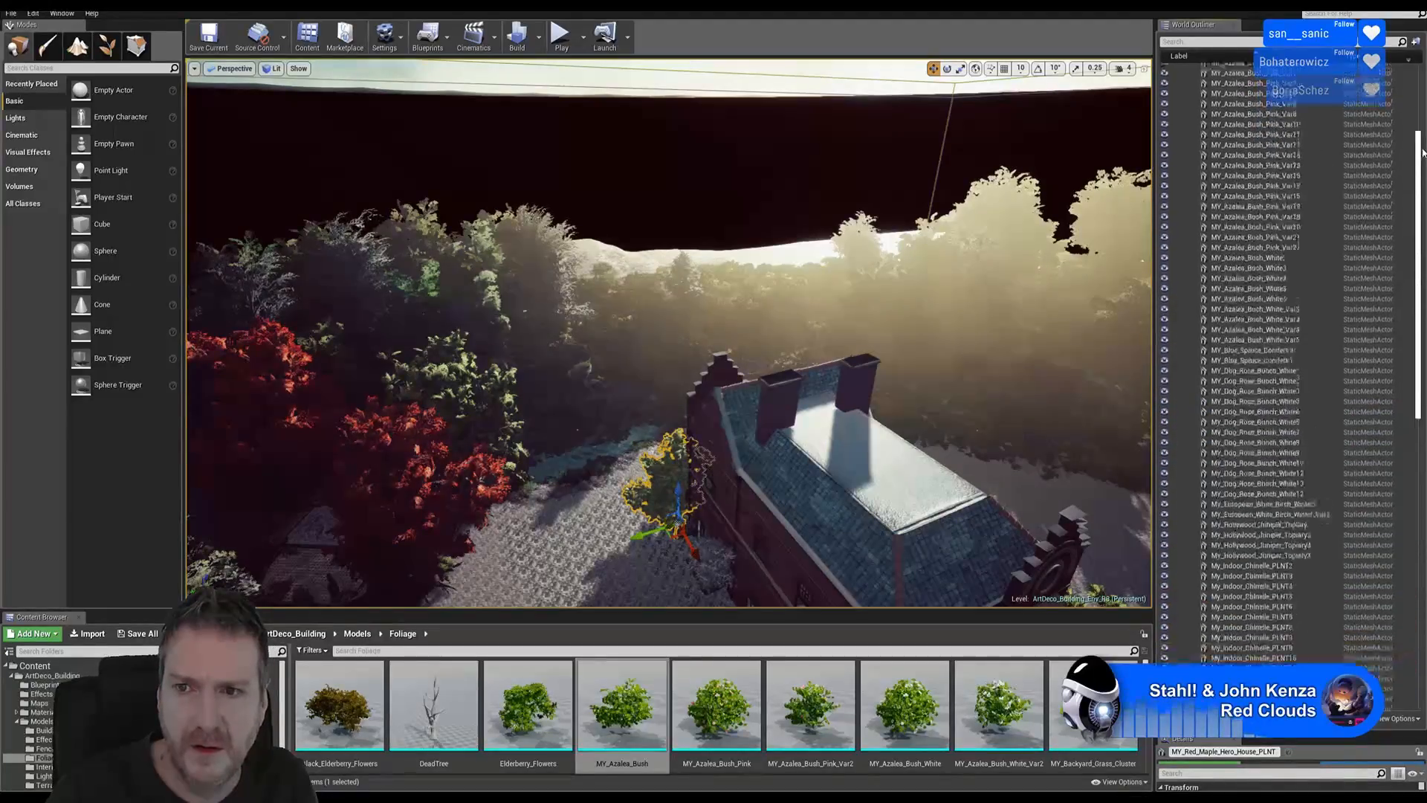
click(1188, 103)
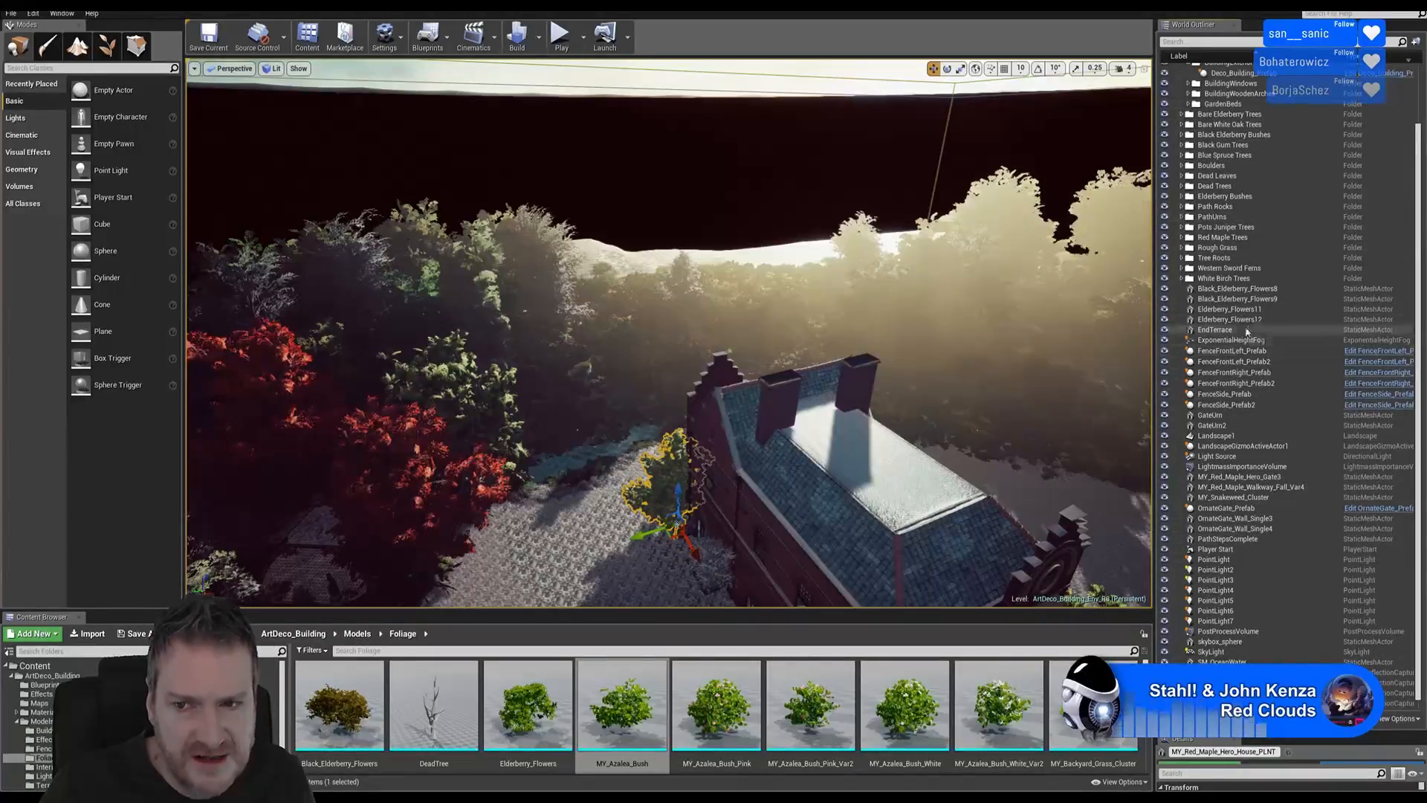
click(1256, 289)
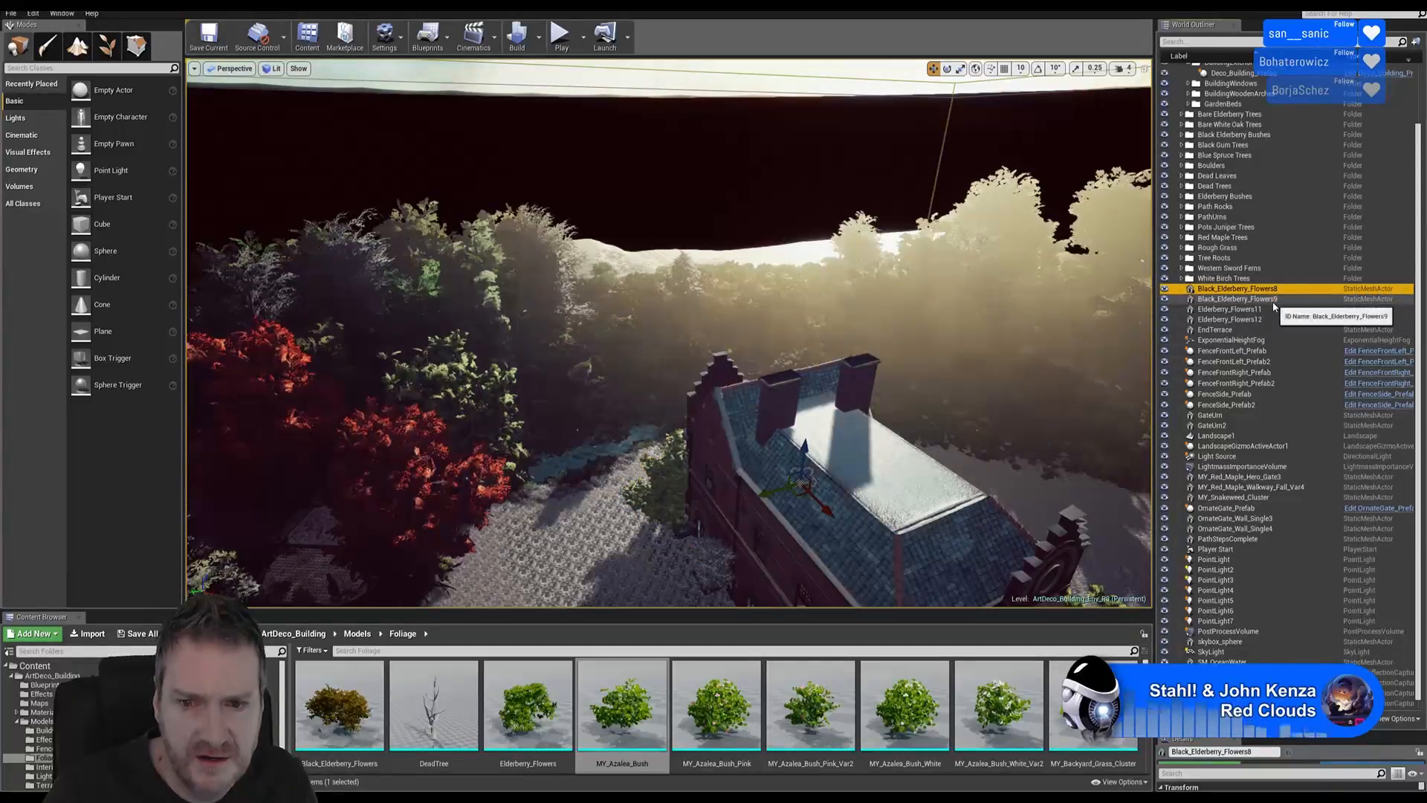
click(1257, 299)
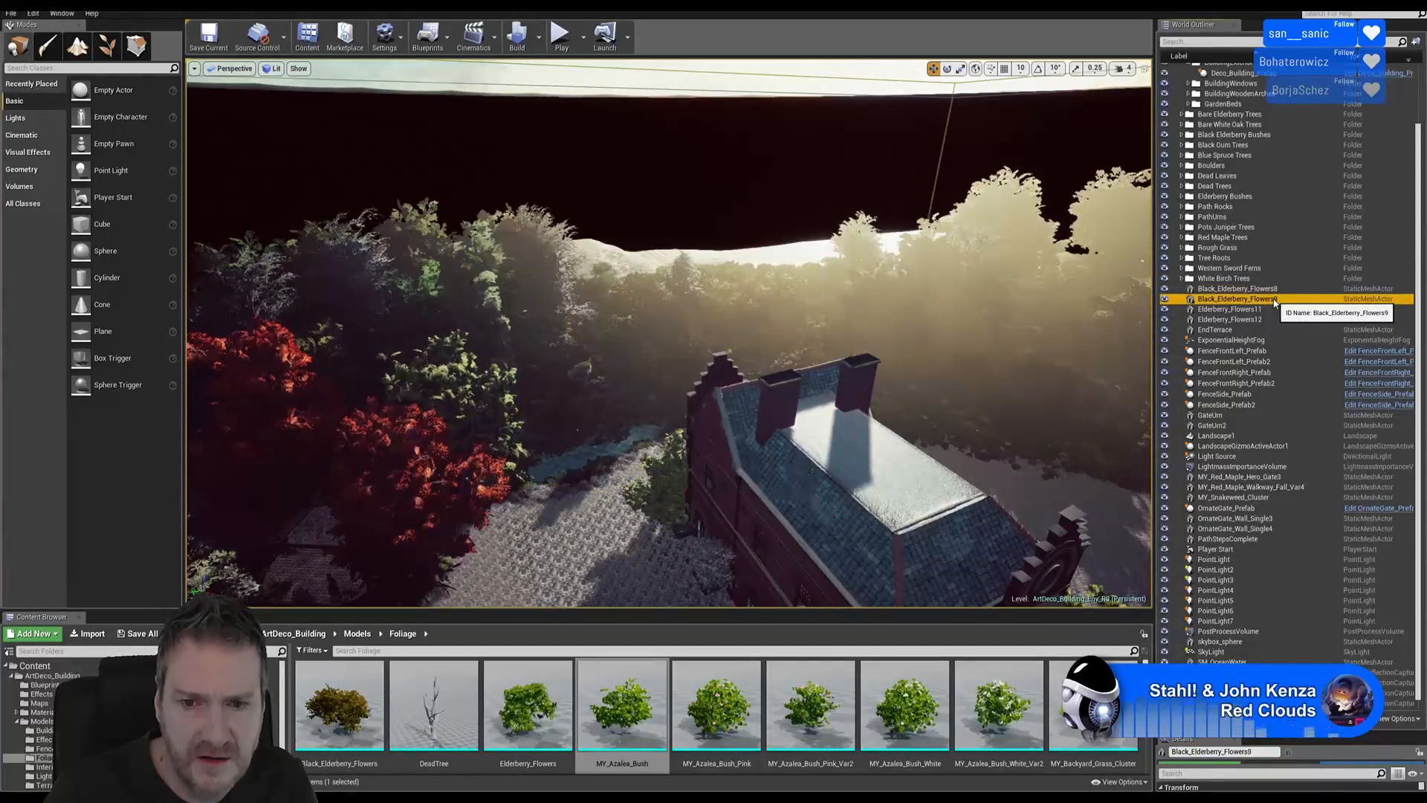
key(f)
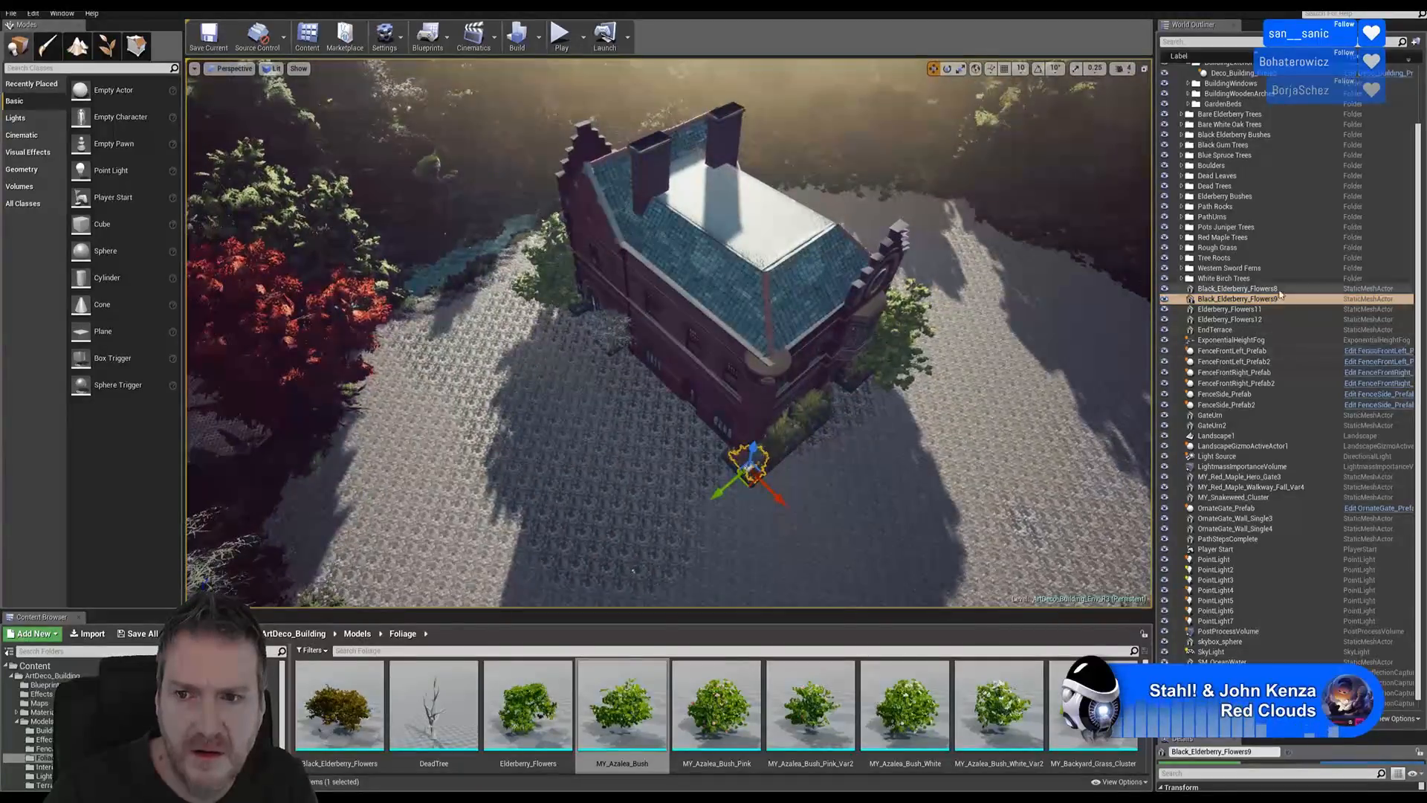
ctrl+click(1256, 289)
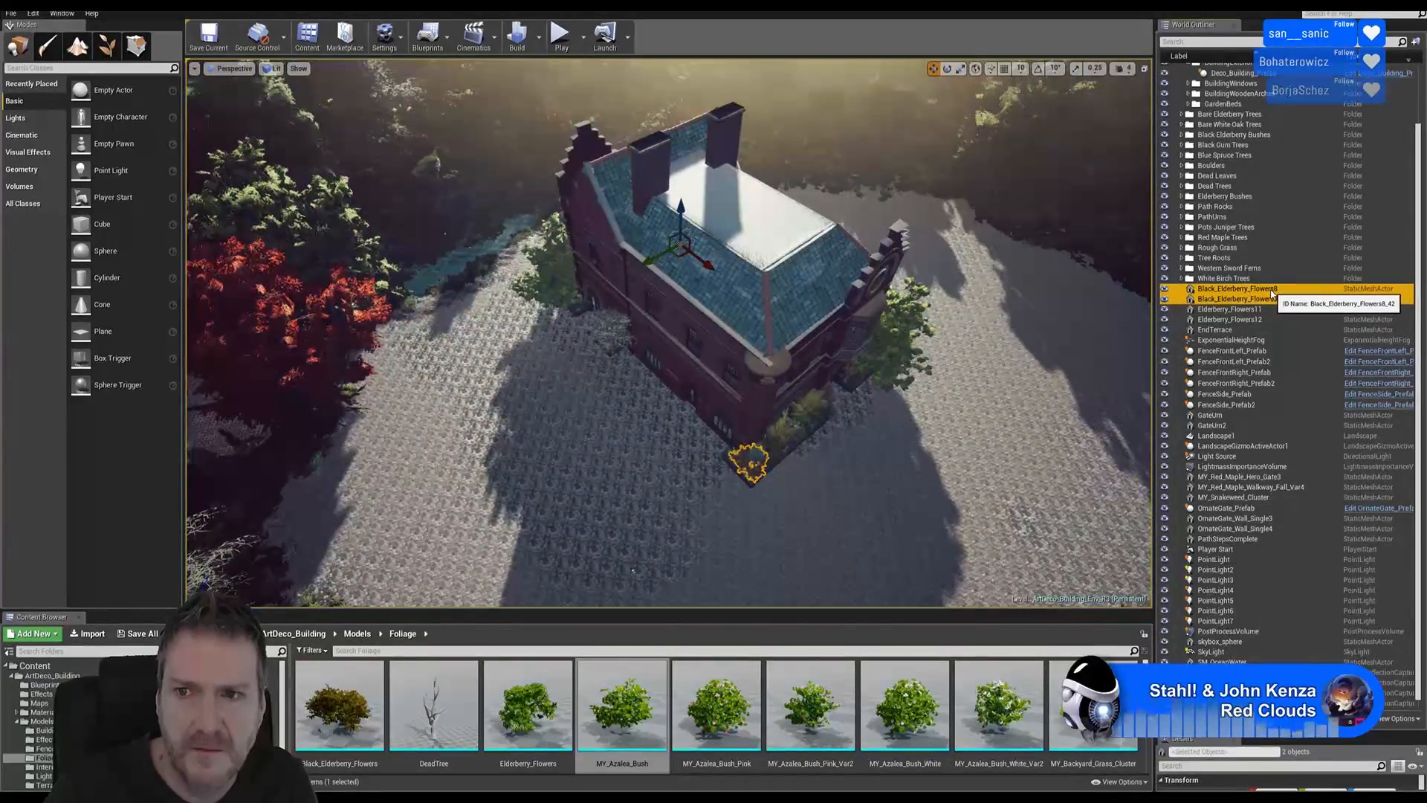
drag(1271, 291, 1231, 104)
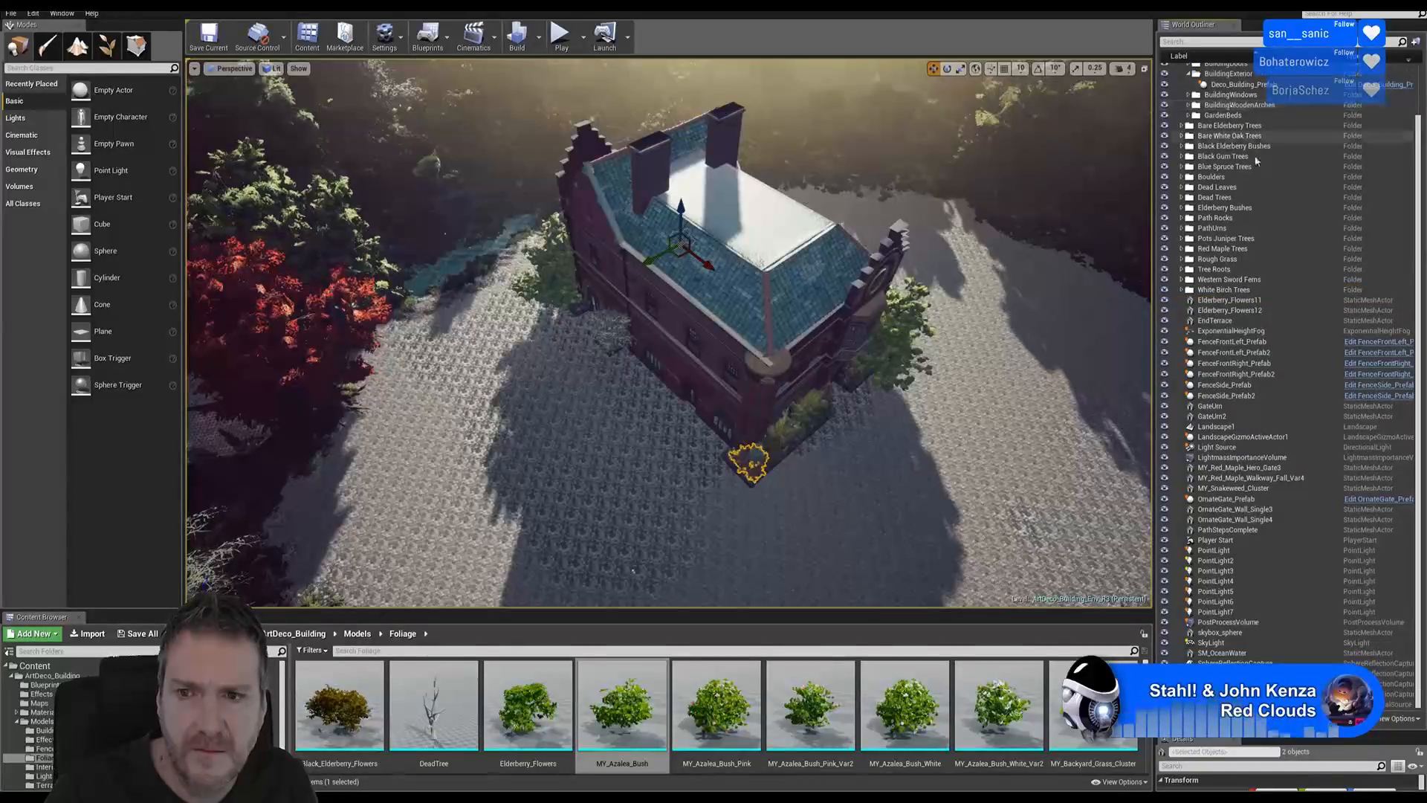
click(1257, 291)
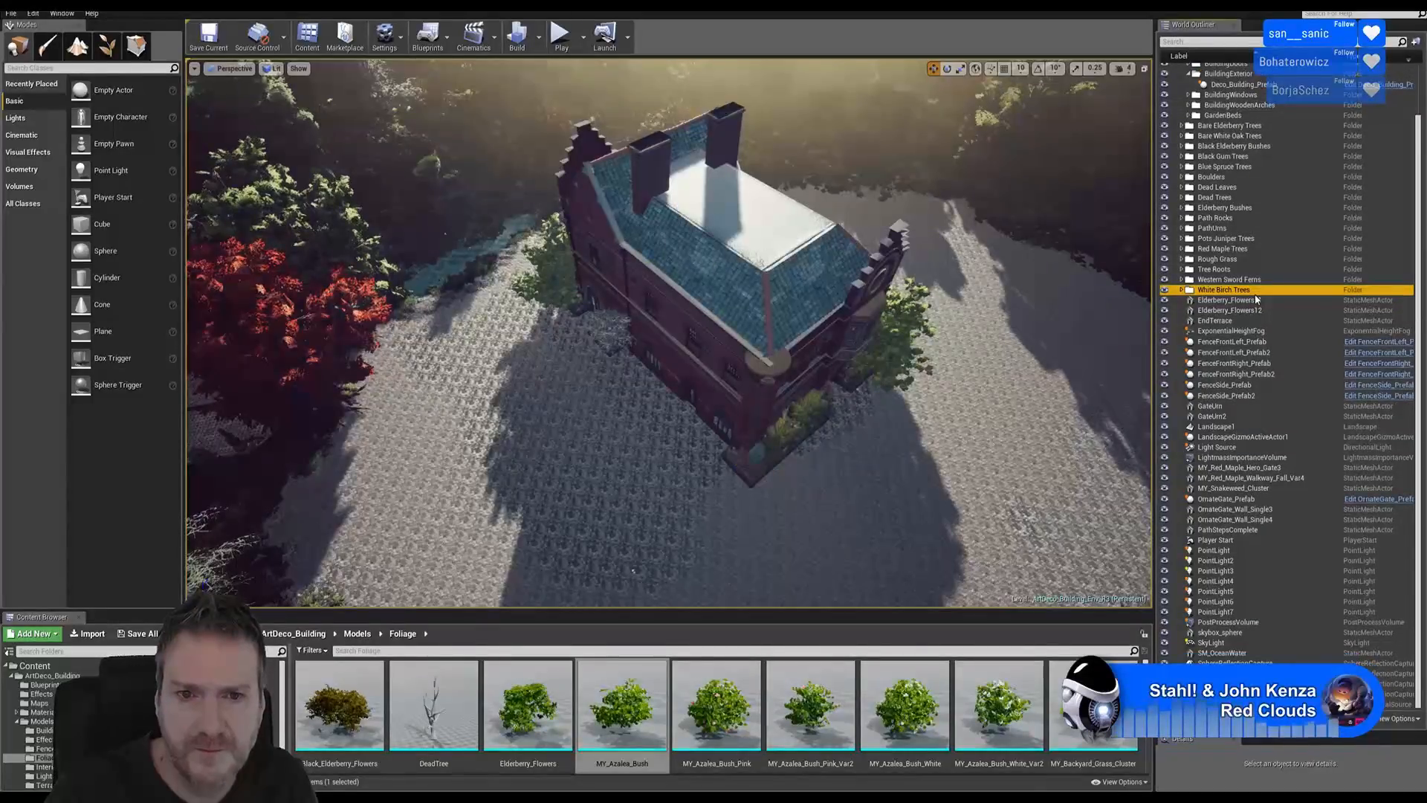
- Locate Elderberry_Flowers11 and Elderberry_Flowers12 beside the building and move both into the GardenBeds folder
right_drag(669, 334, 765, 372)
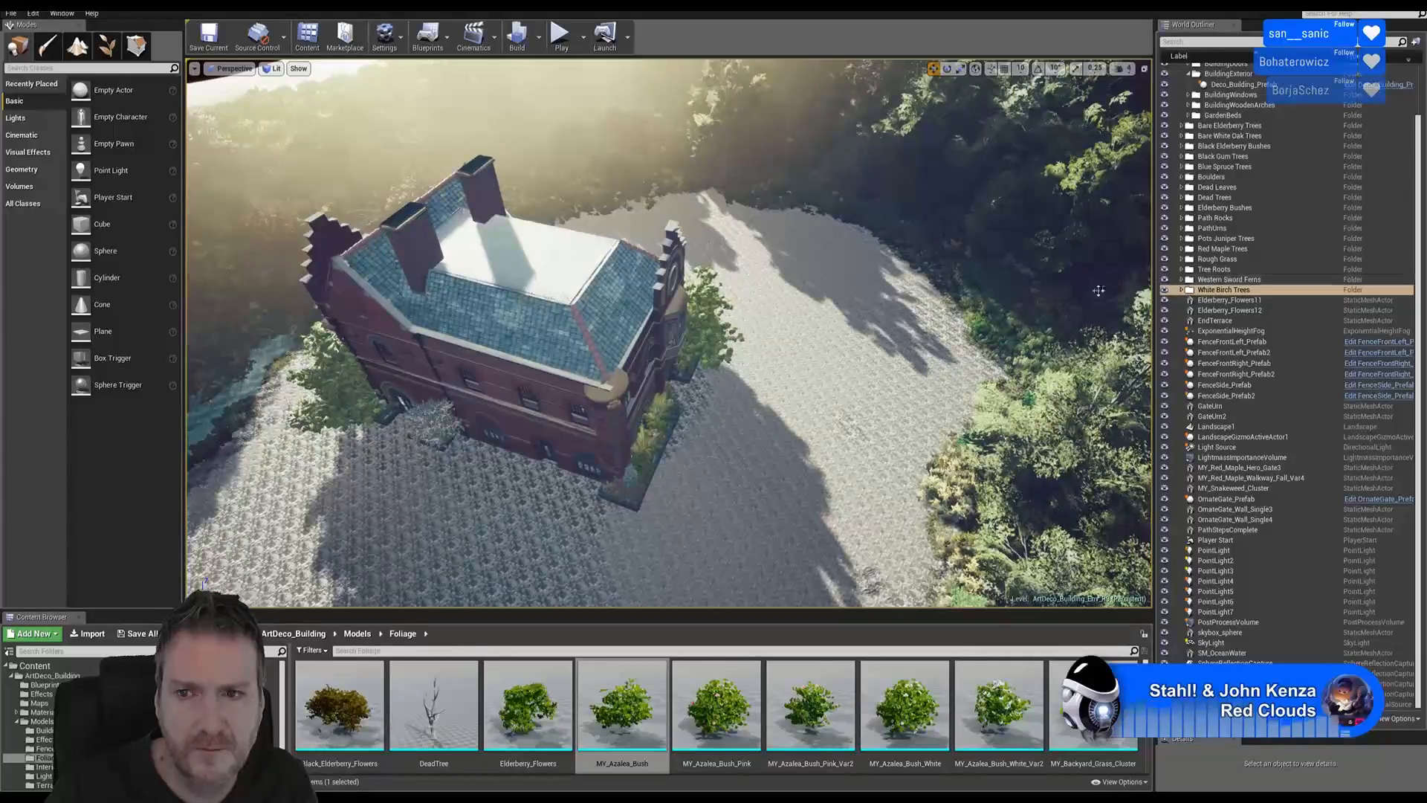
click(1223, 300)
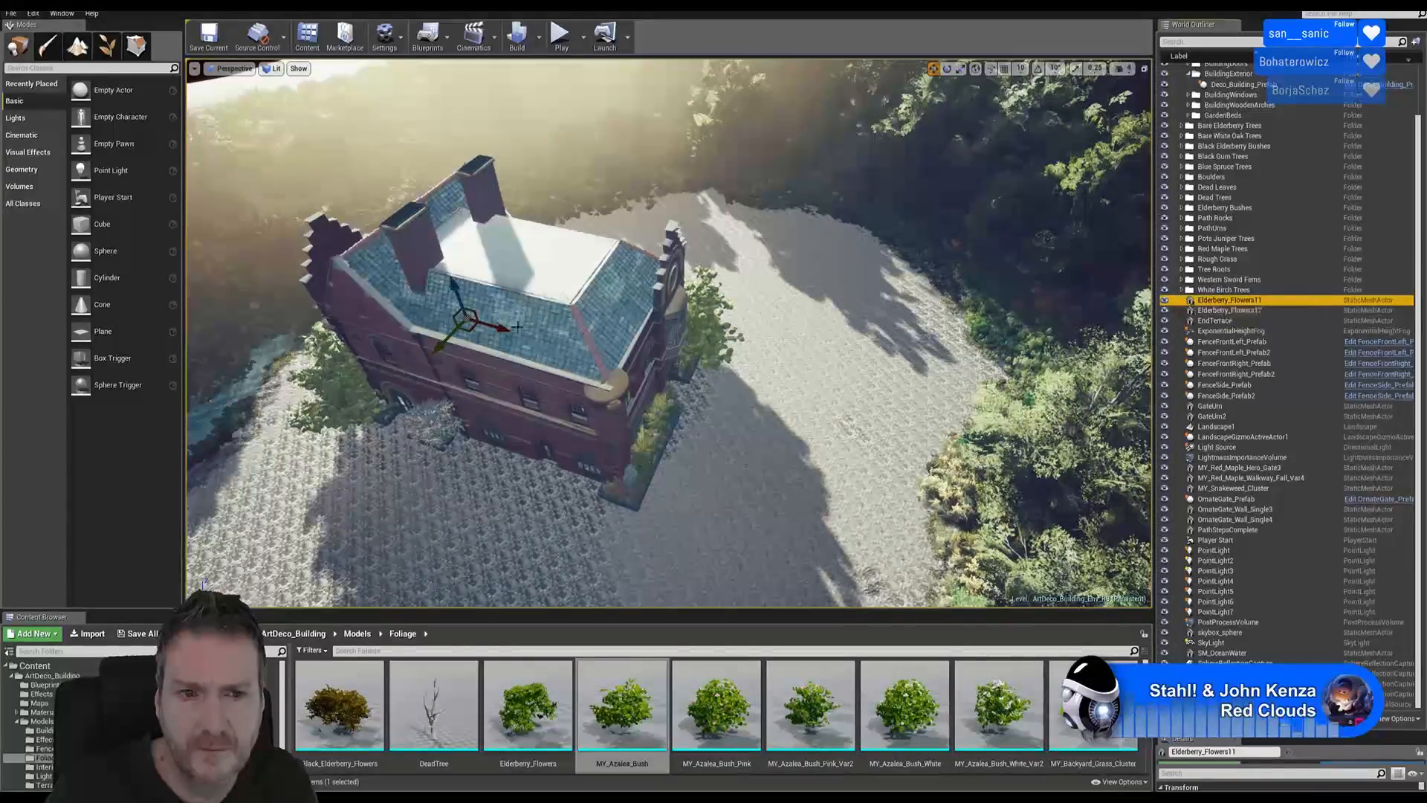
key(f)
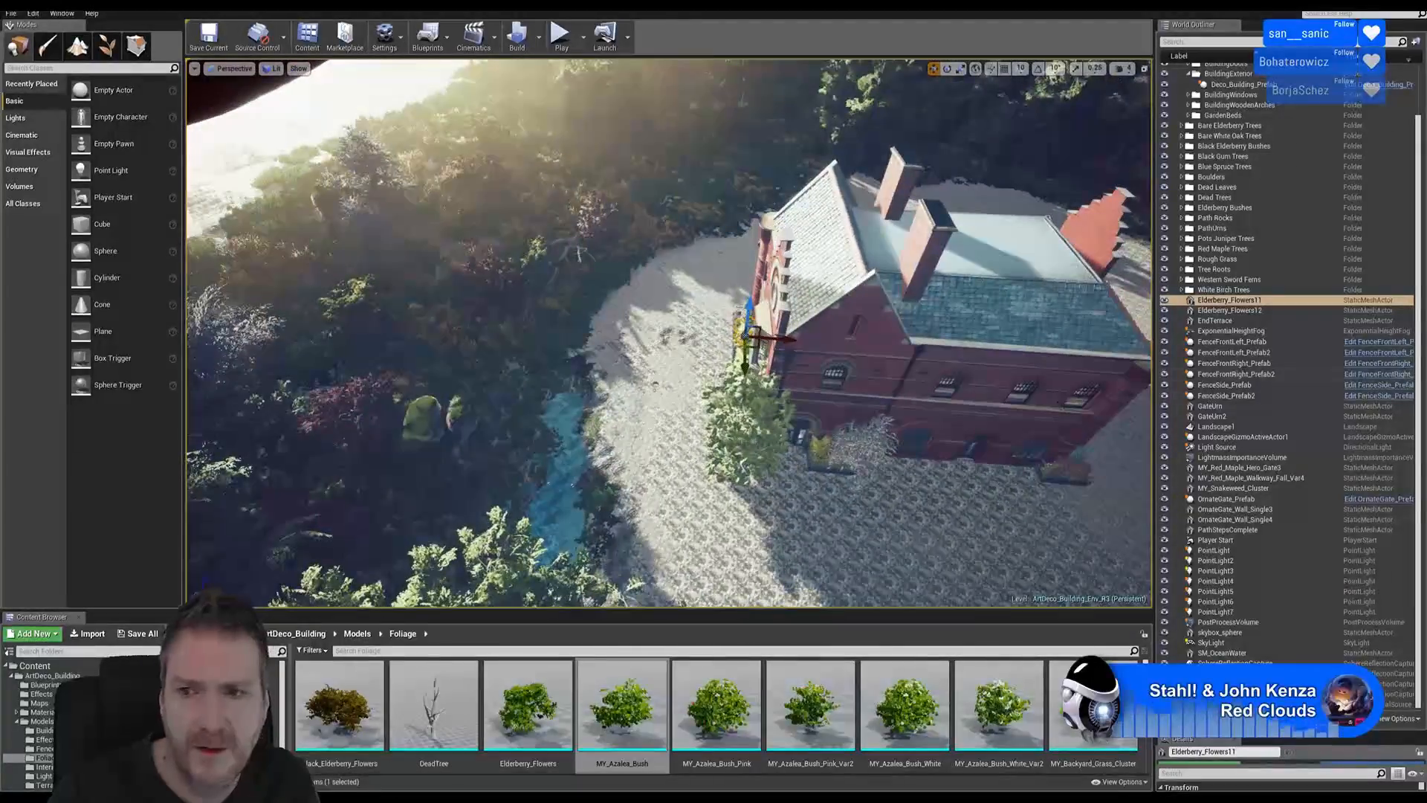
click(1250, 312)
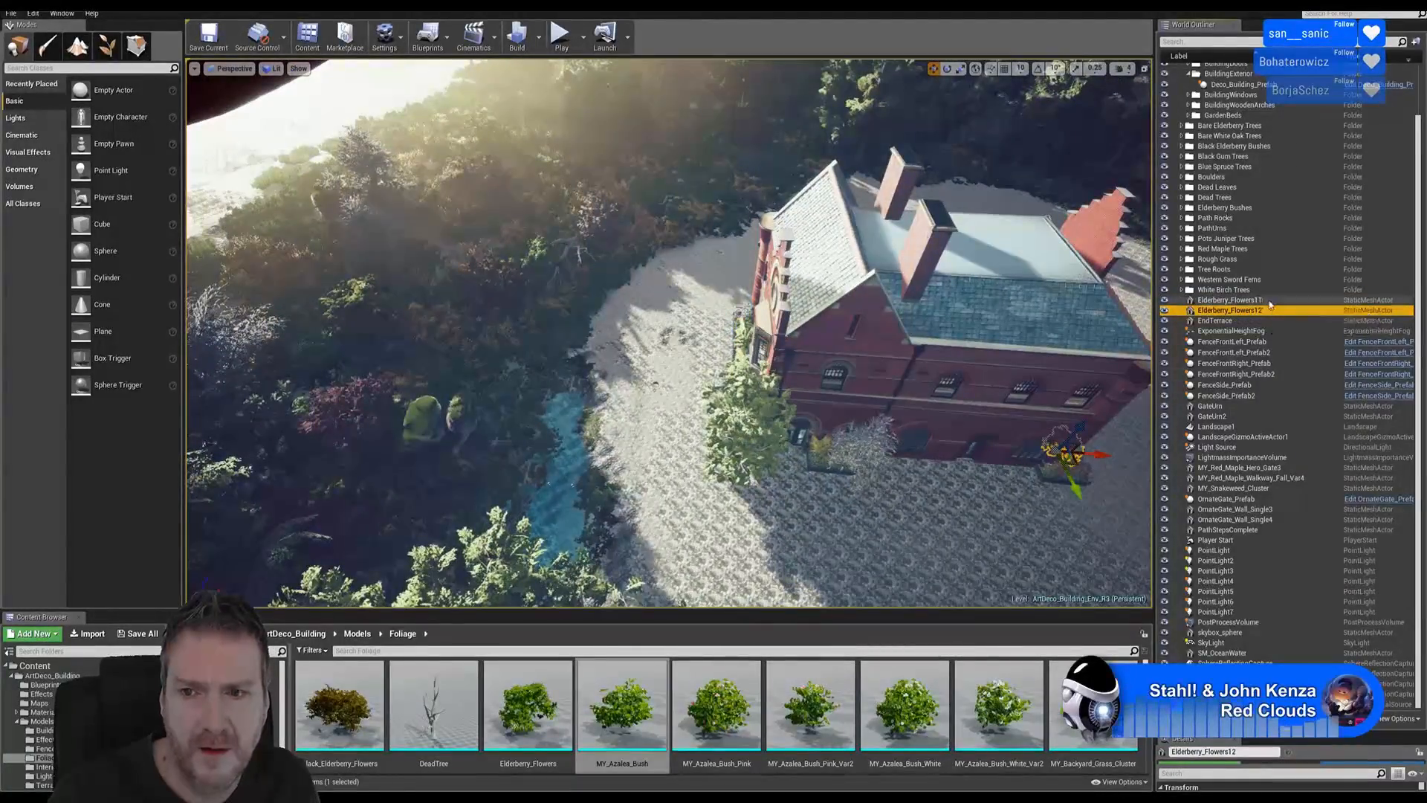
shift+click(1251, 311)
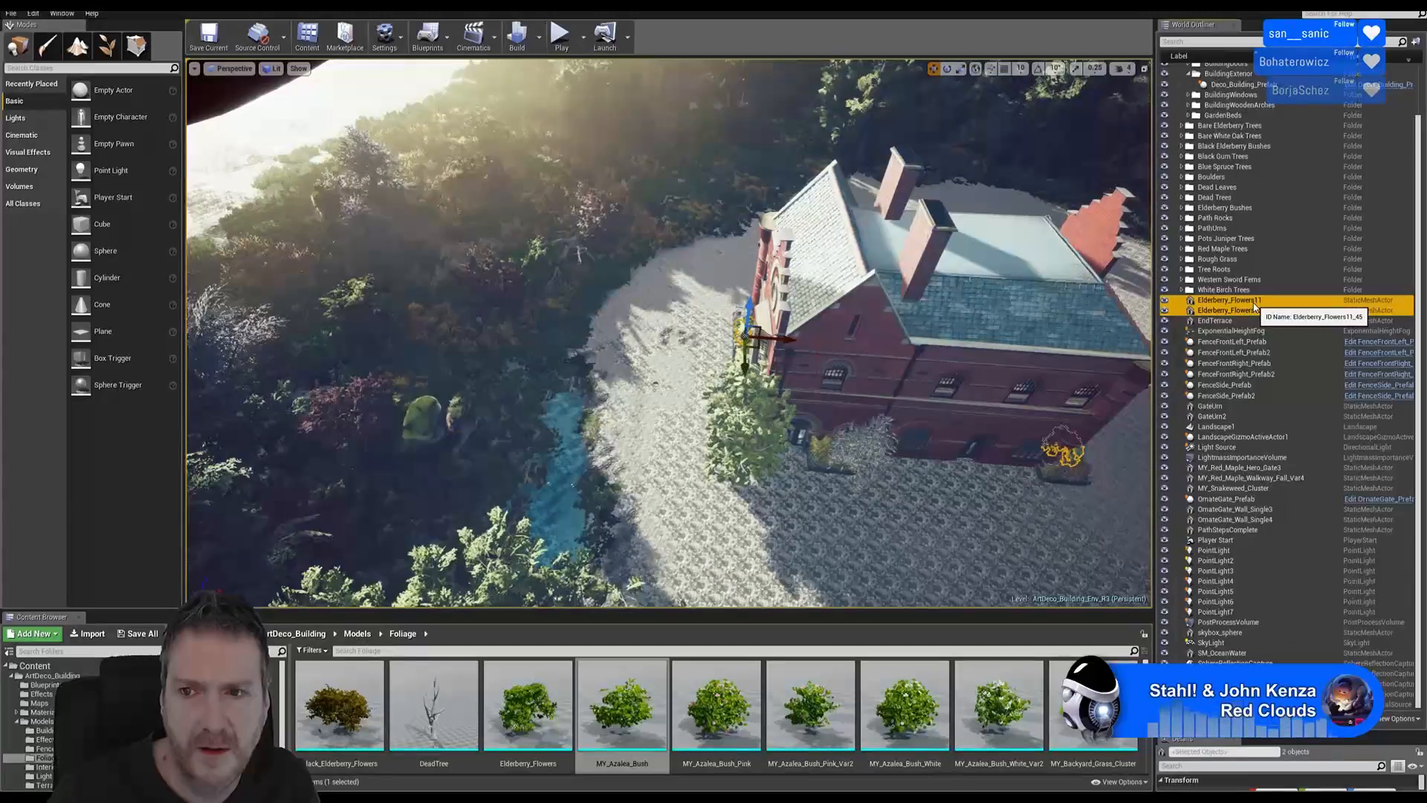
drag(1255, 306, 1230, 117)
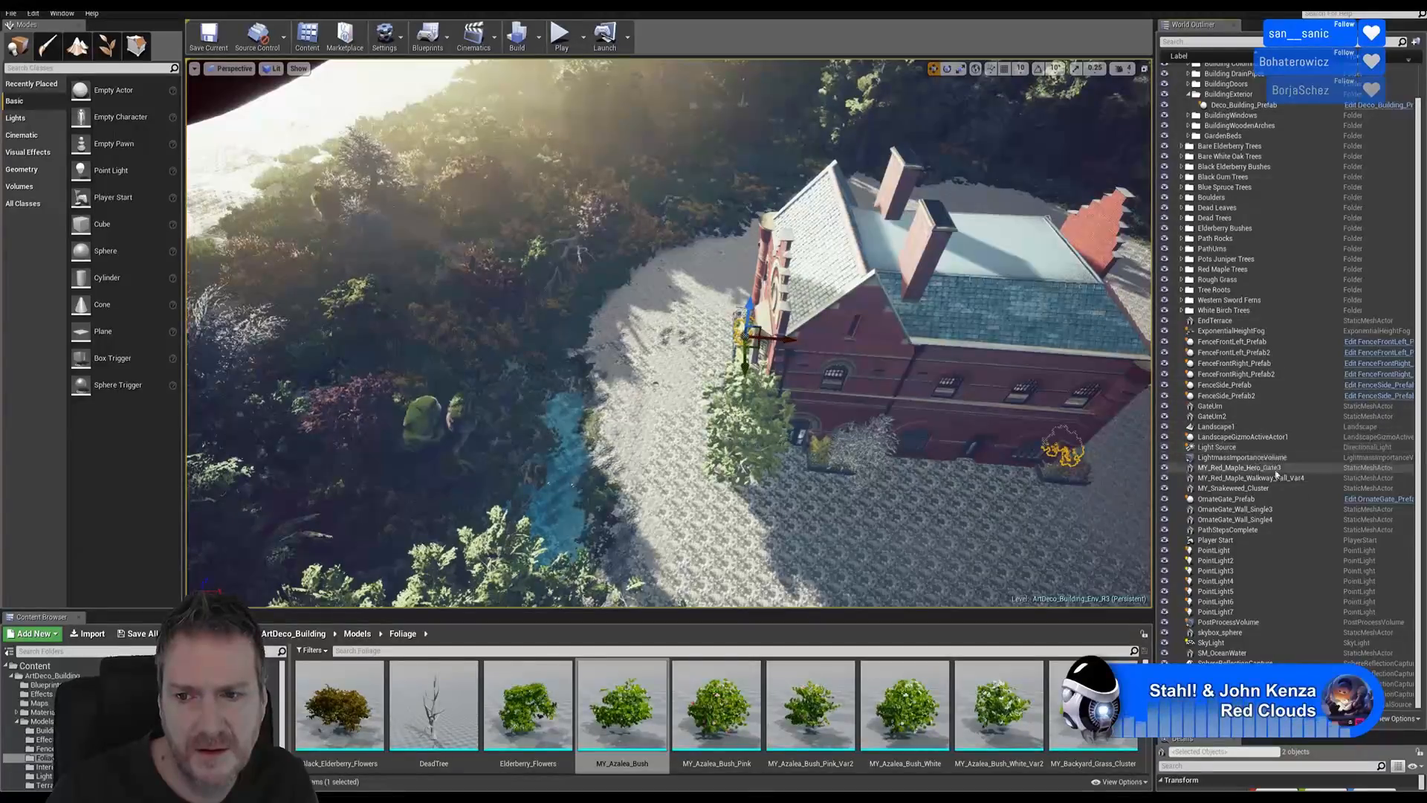
- Check where MY_Red_Maple_Hero_Gate3 and MY_Red_Maple_Walkway_Fall_Var4 stand in relation to the building
click(1264, 468)
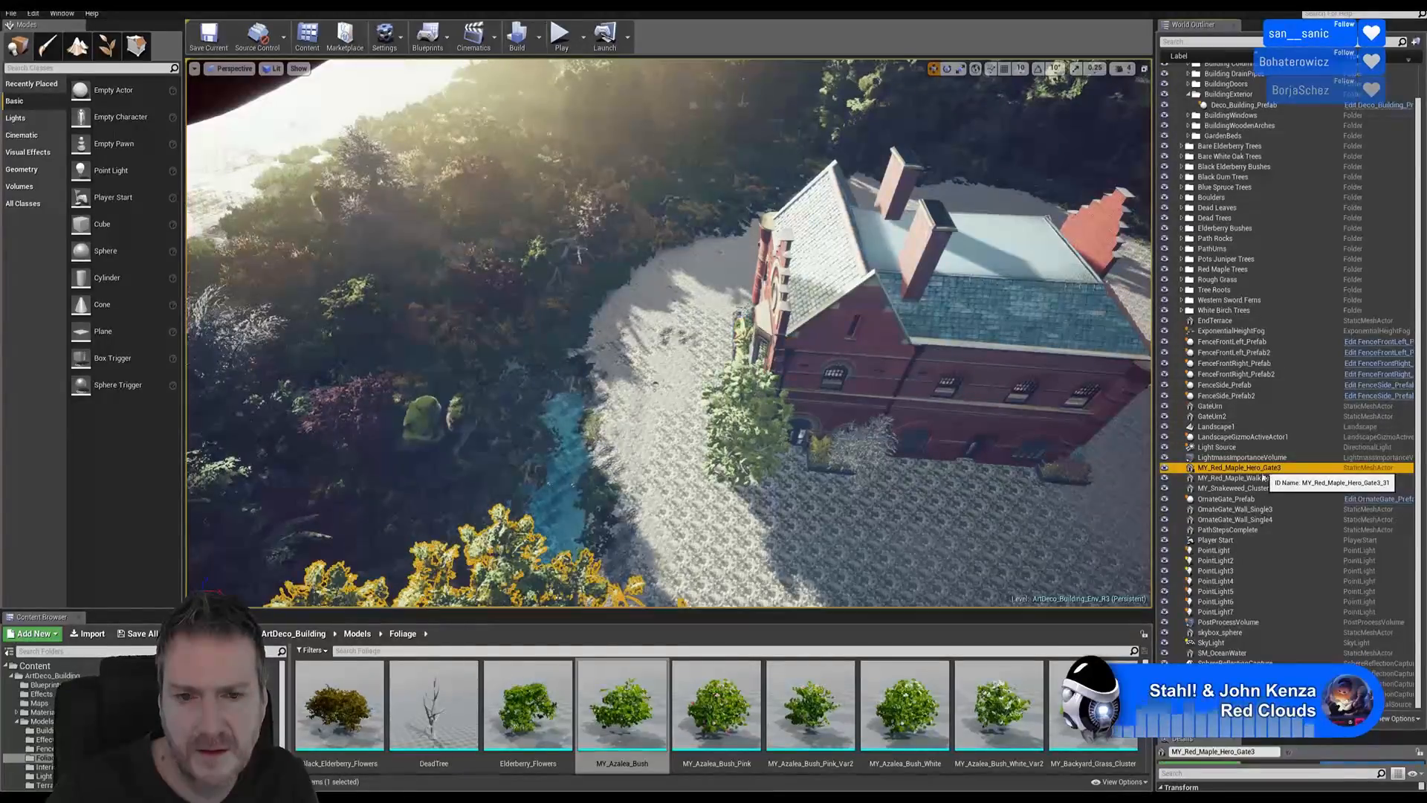
key(f)
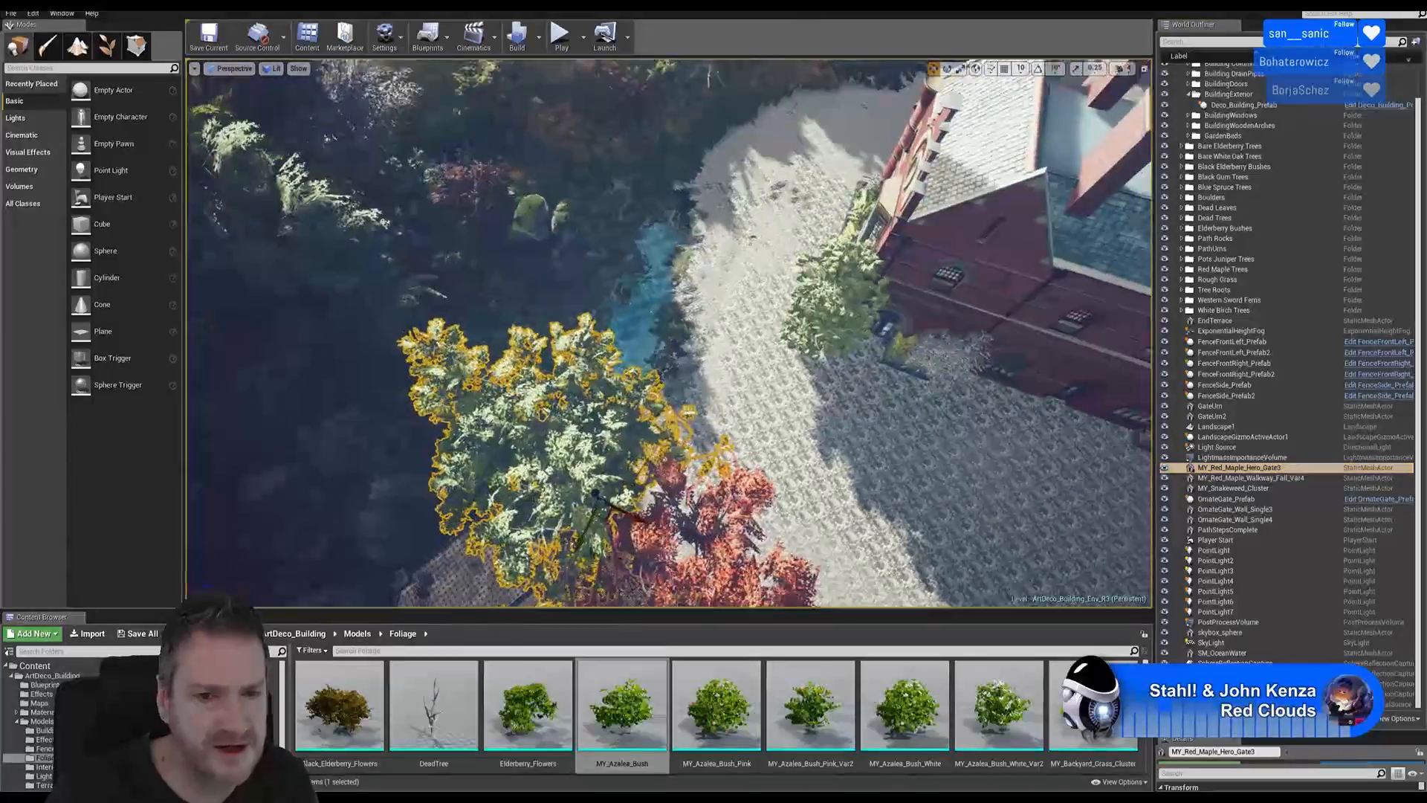
click(1275, 478)
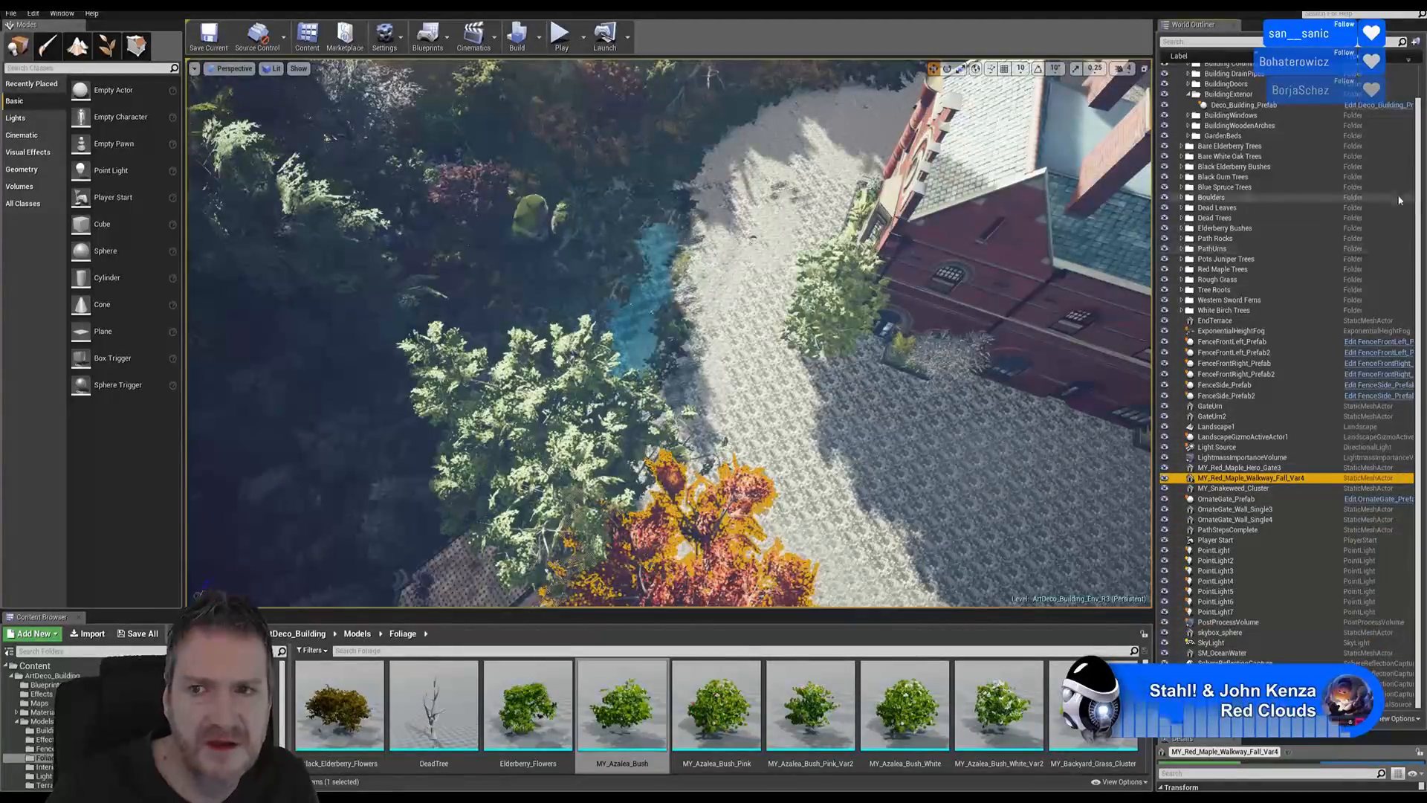
- Collapse the BuildingExterior folder and select all descendants of the GardenBeds folder
drag(1419, 170, 1420, 136)
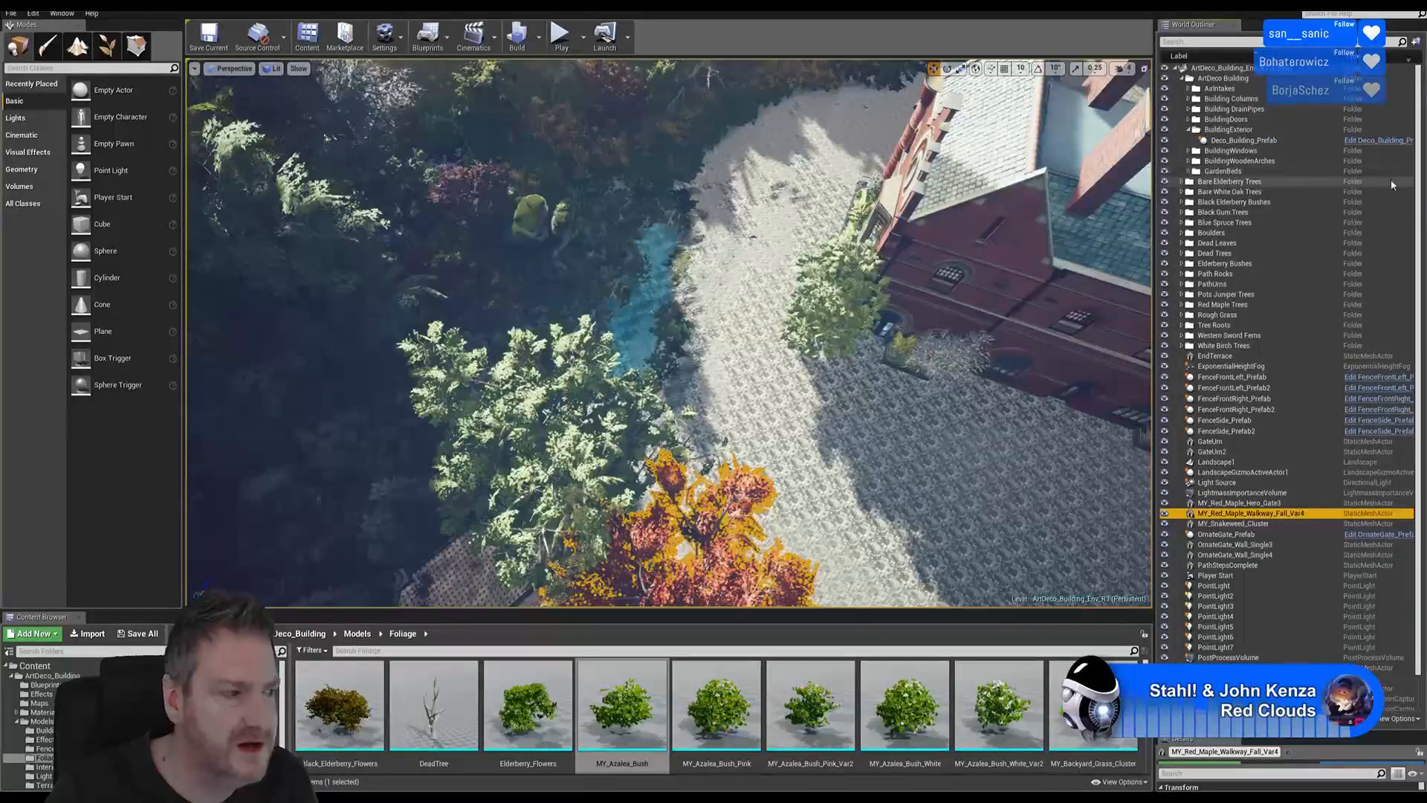
click(1189, 130)
click(1228, 160)
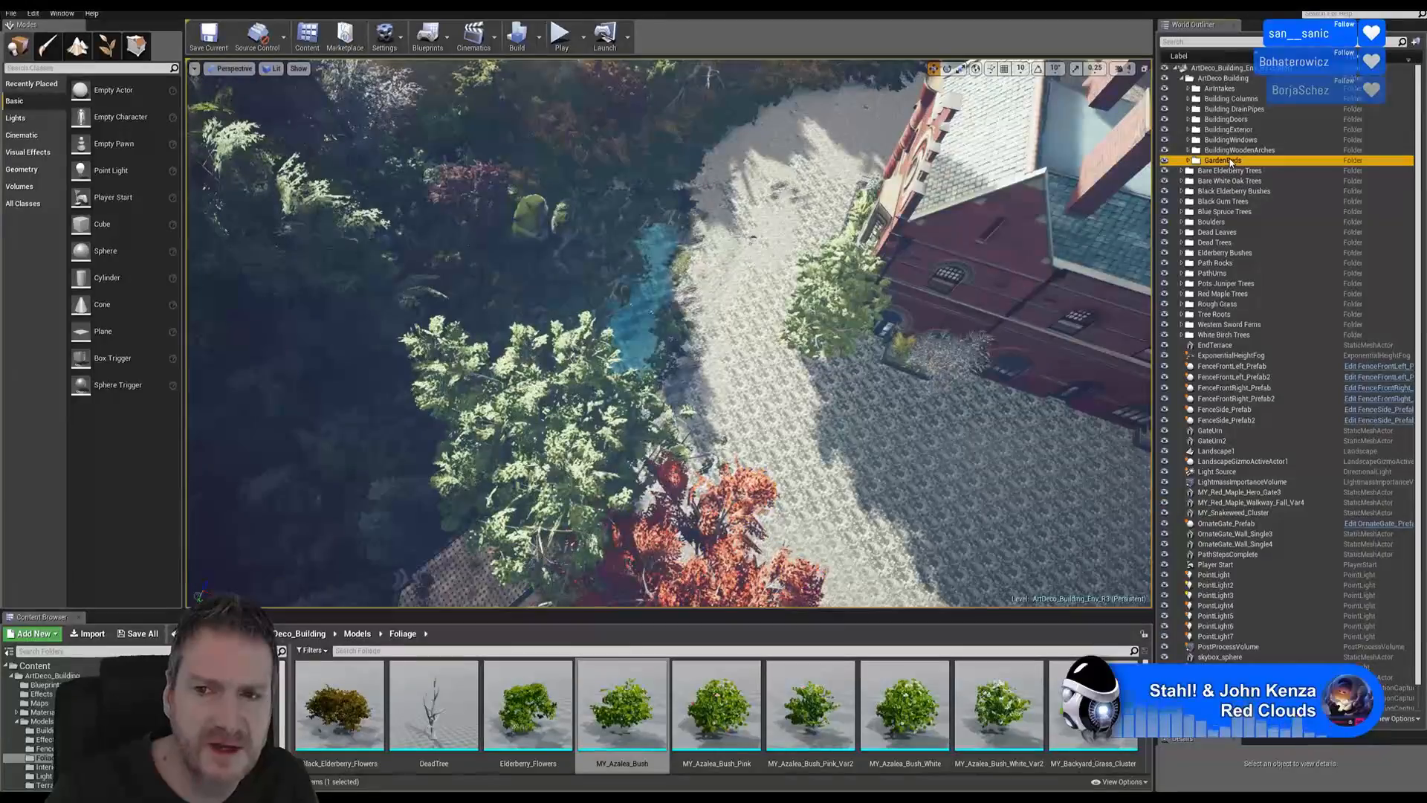
right_click(1228, 163)
mouse_move(1269, 222)
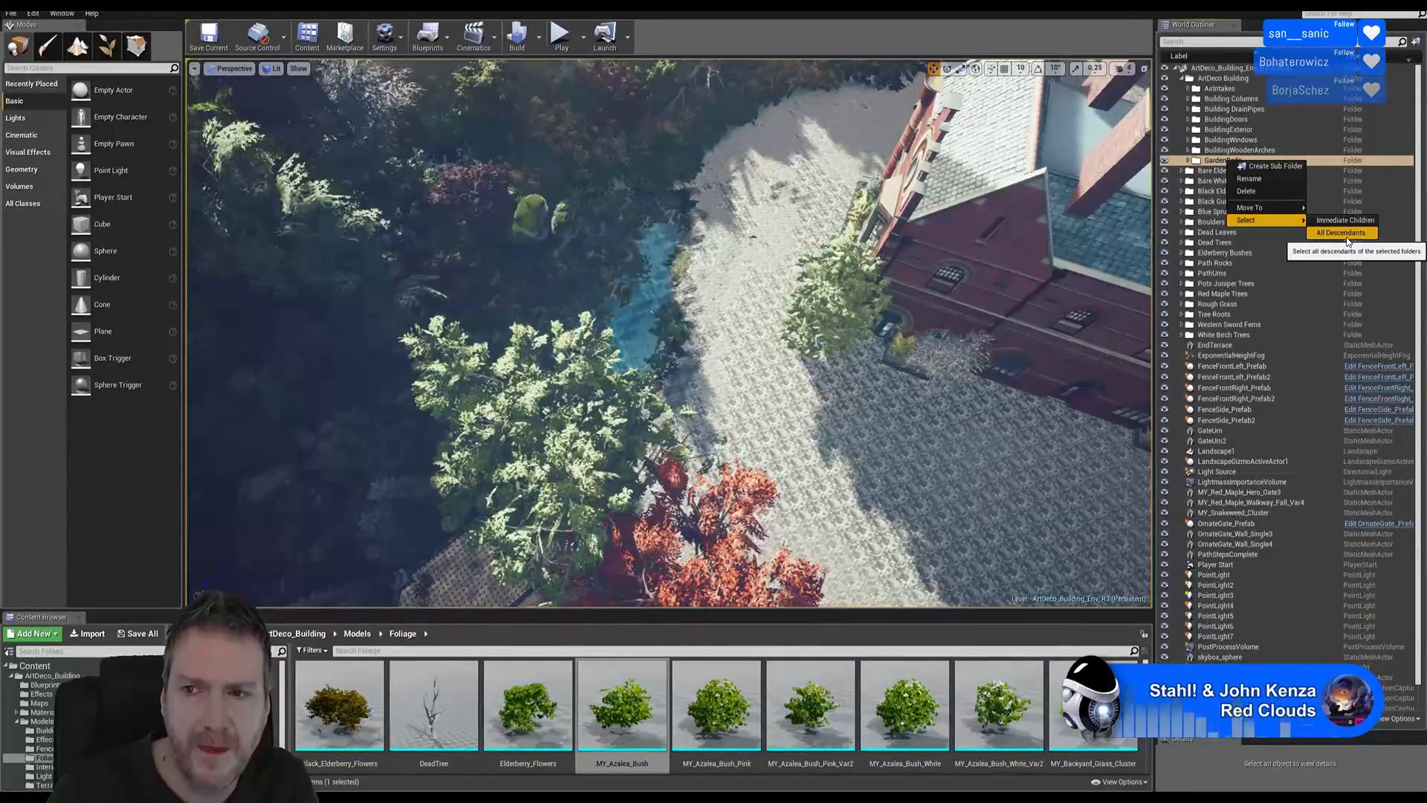
click(1342, 233)
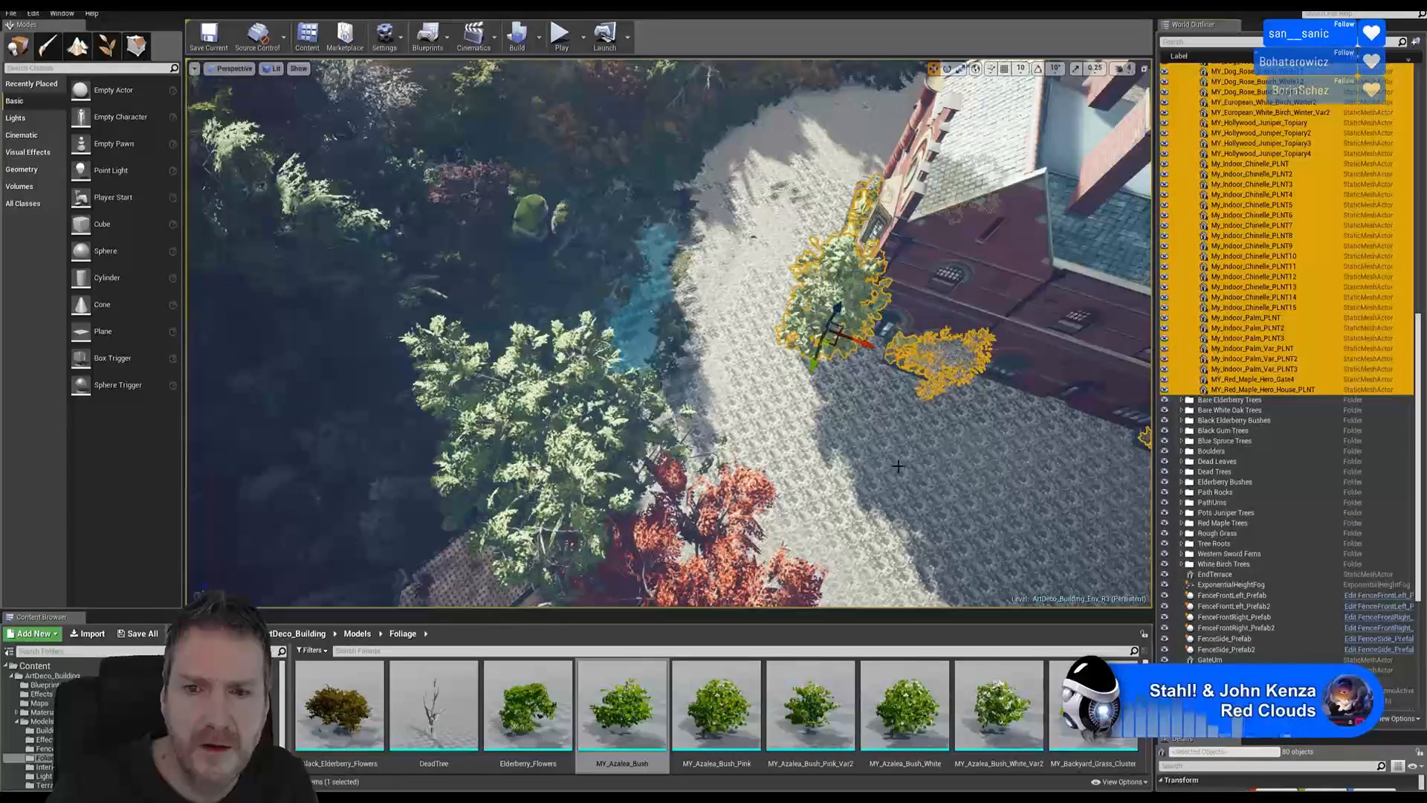
- Examine the building's sides and front planters to check which foliage is included in the GardenBeds selection
key(s)
mouse_move(898, 466)
right_down()
mouse_move(903, 372)
mouse_move(866, 383)
mouse_move(867, 413)
mouse_move(889, 372)
mouse_move(829, 413)
mouse_move(855, 402)
mouse_move(858, 345)
mouse_move(926, 361)
mouse_move(866, 375)
mouse_move(828, 361)
mouse_move(1115, 364)
mouse_move(1070, 364)
mouse_move(898, 466)
right_up()
key(w)
key(w)
key(a)
key(w)
key(d)
key(s)
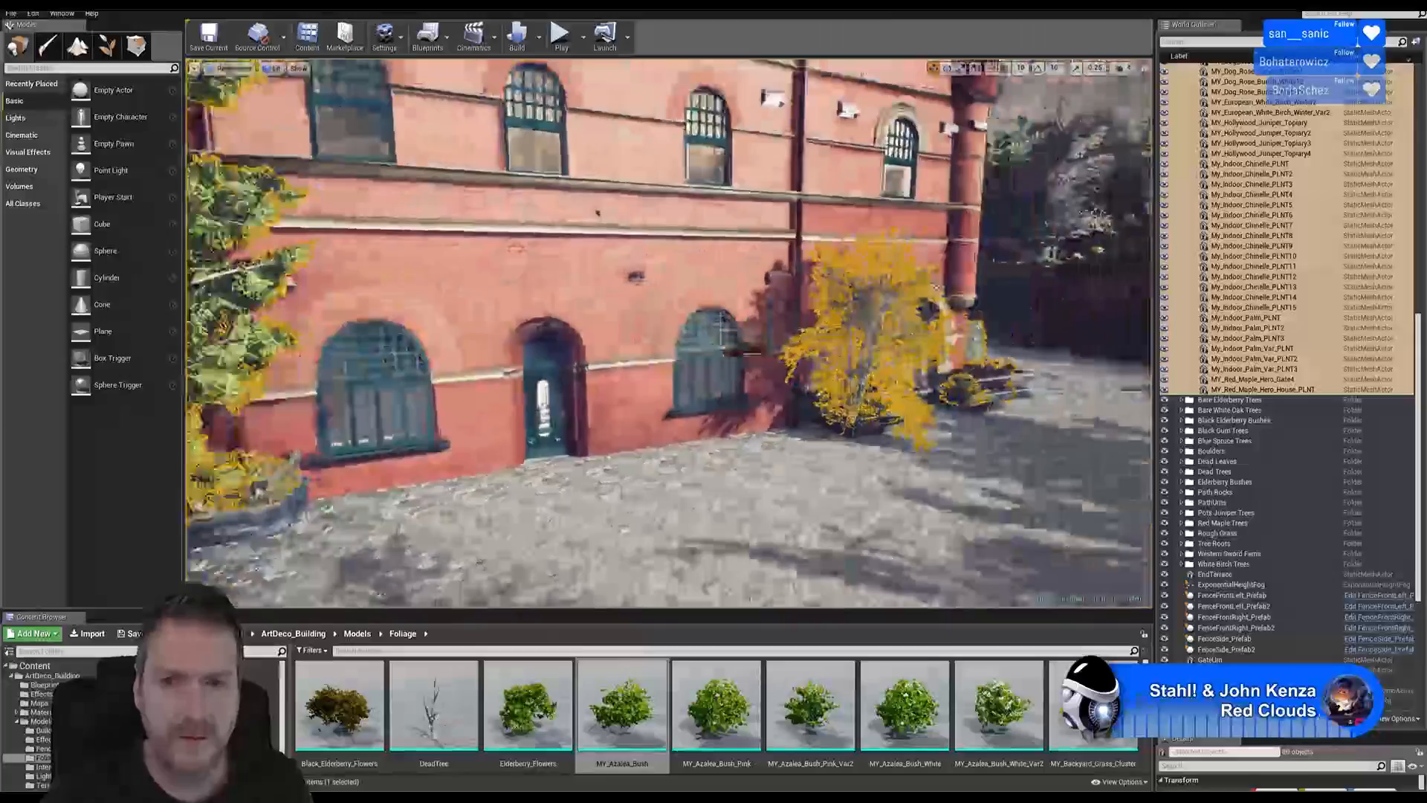
right_drag(670, 335, 565, 338)
key(w)
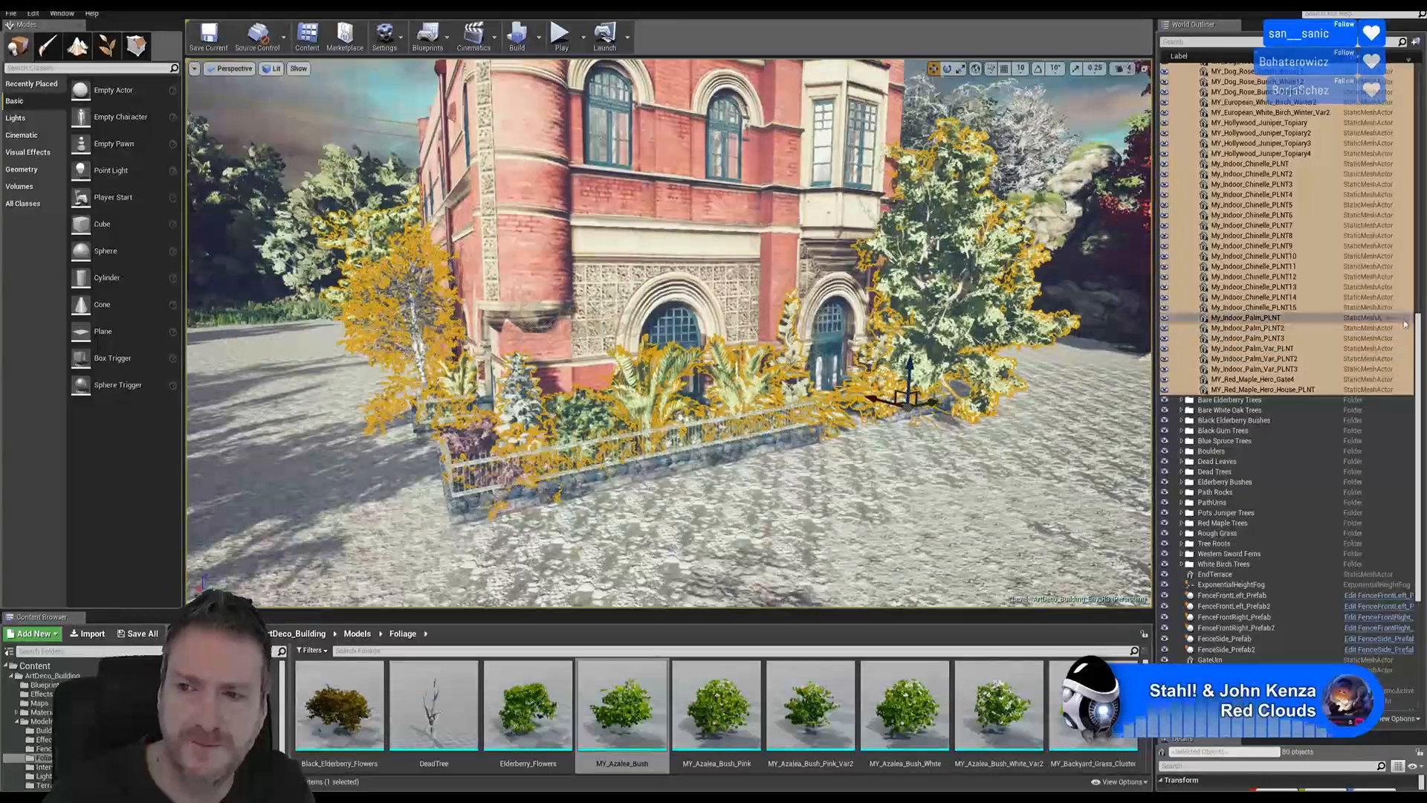
- Collapse the GardenBeds folder and its parent ArtDeco Building folder in the World Outliner
drag(1421, 316, 1415, 73)
click(1190, 134)
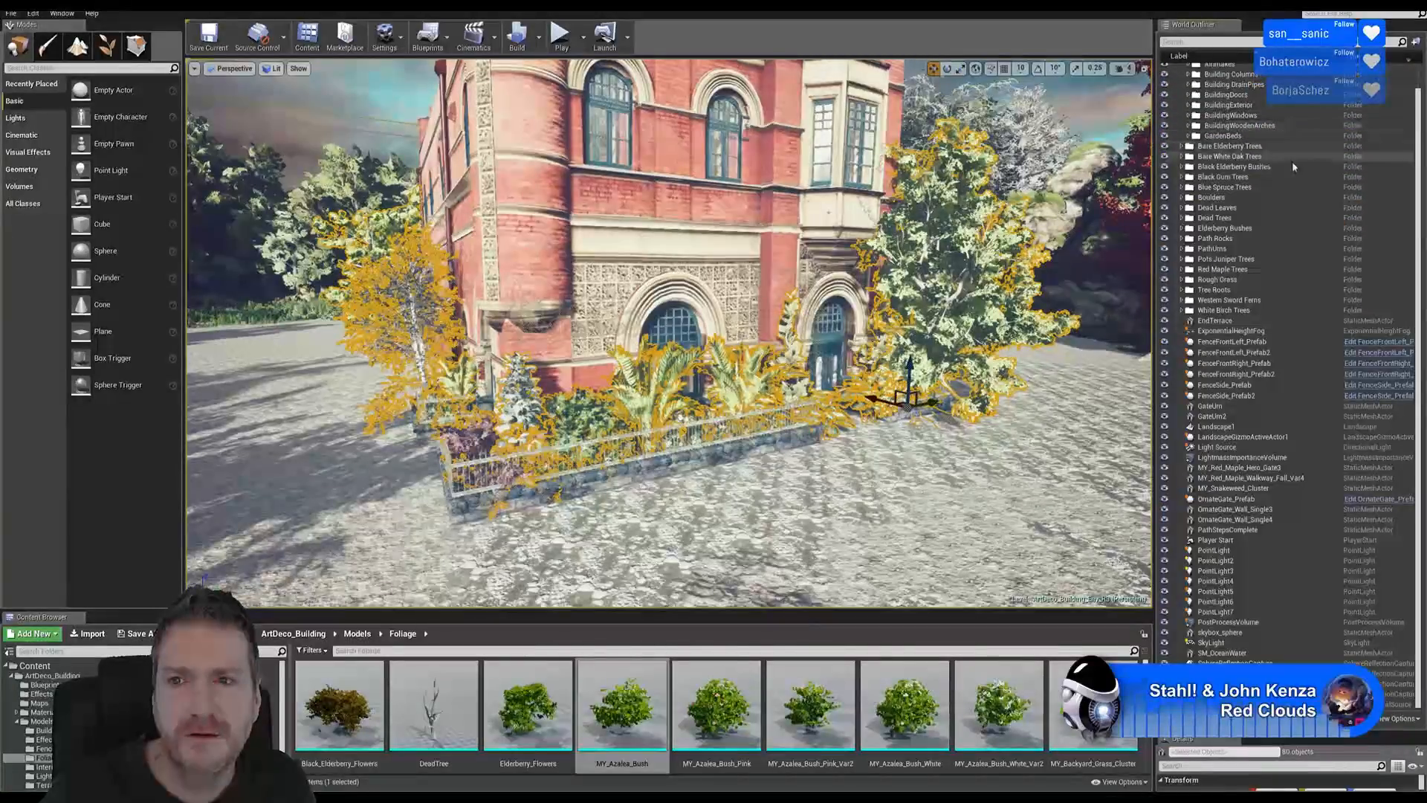
scroll(1292, 162, up, 1)
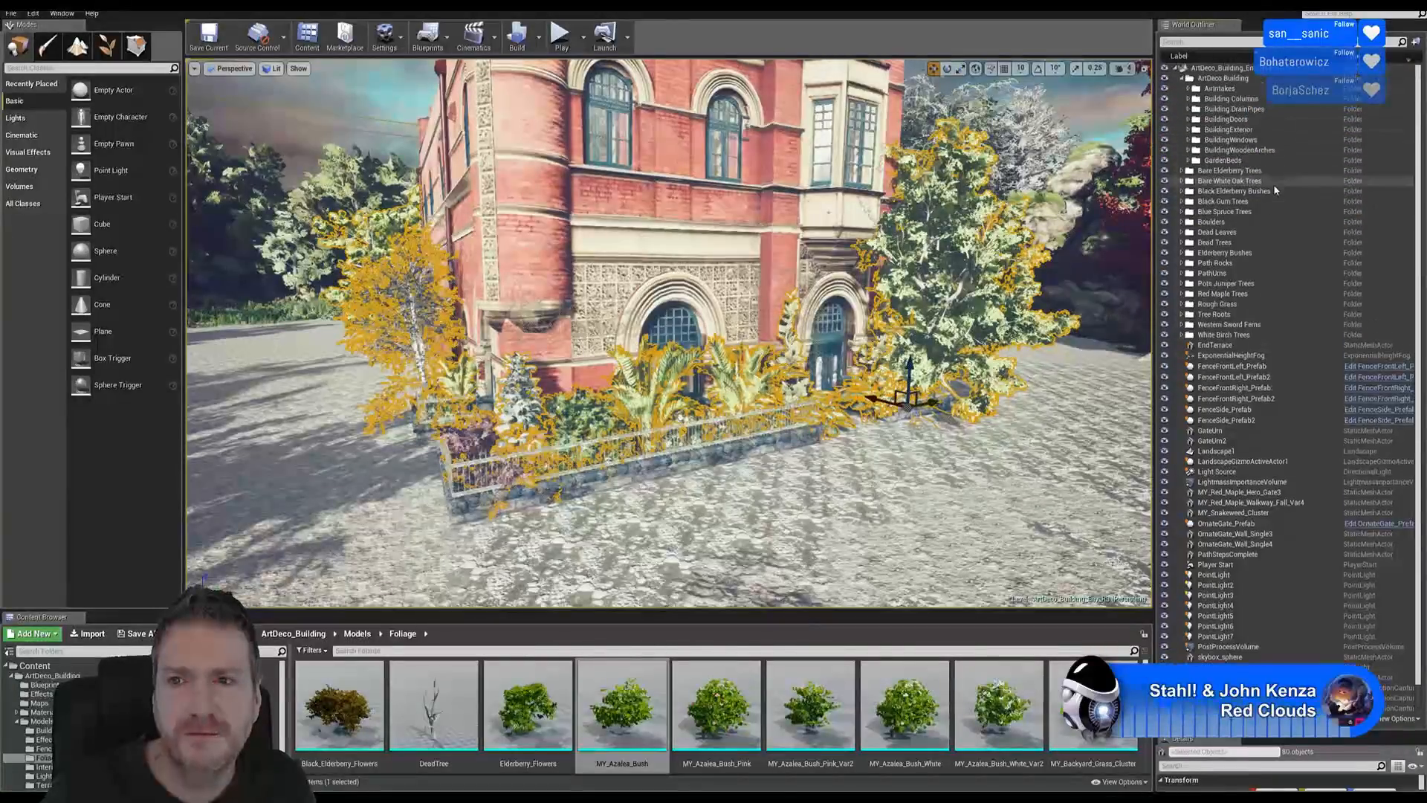
click(1187, 80)
click(1182, 78)
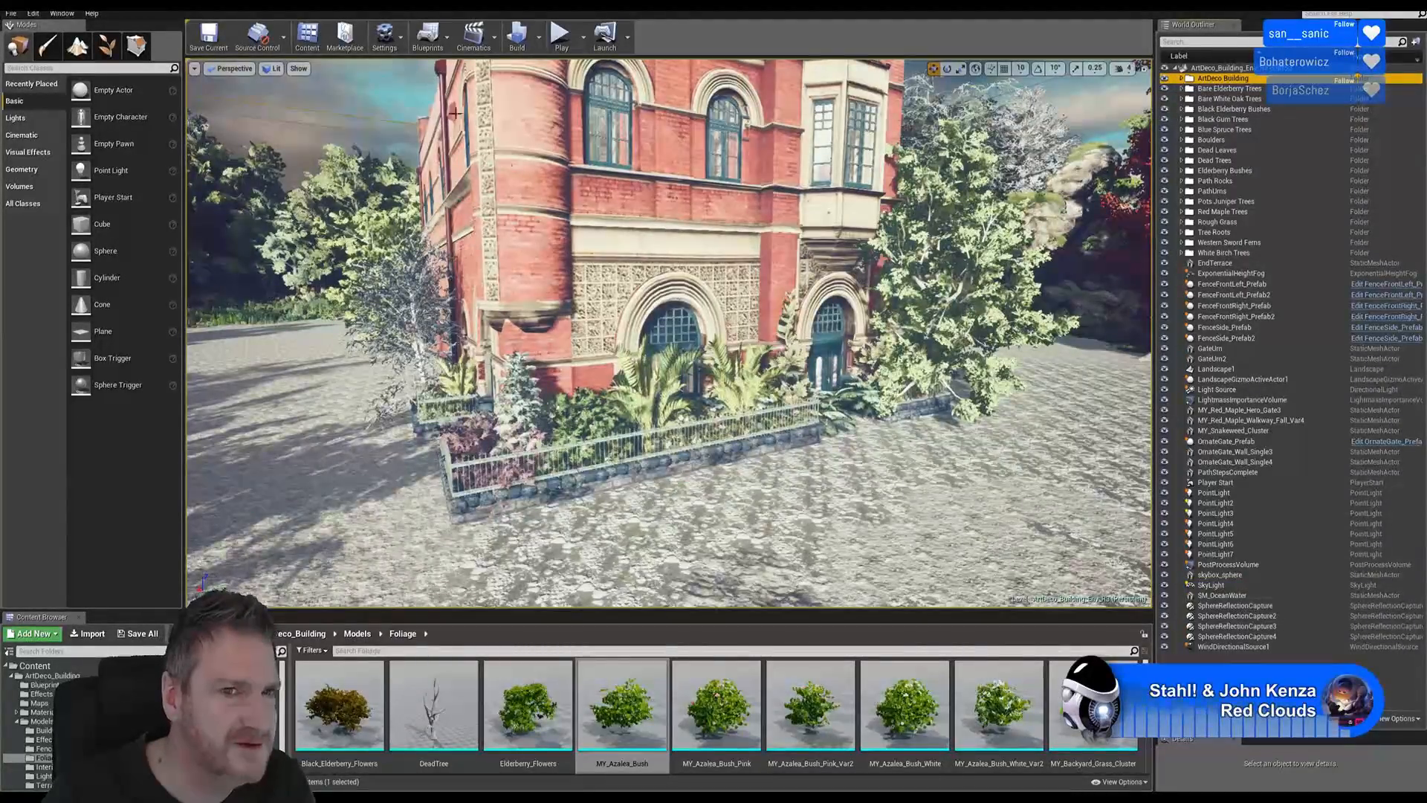
- Inspect the building's front corner, planters and side trees from several angles
key(a)
right_drag(693, 476, 851, 426)
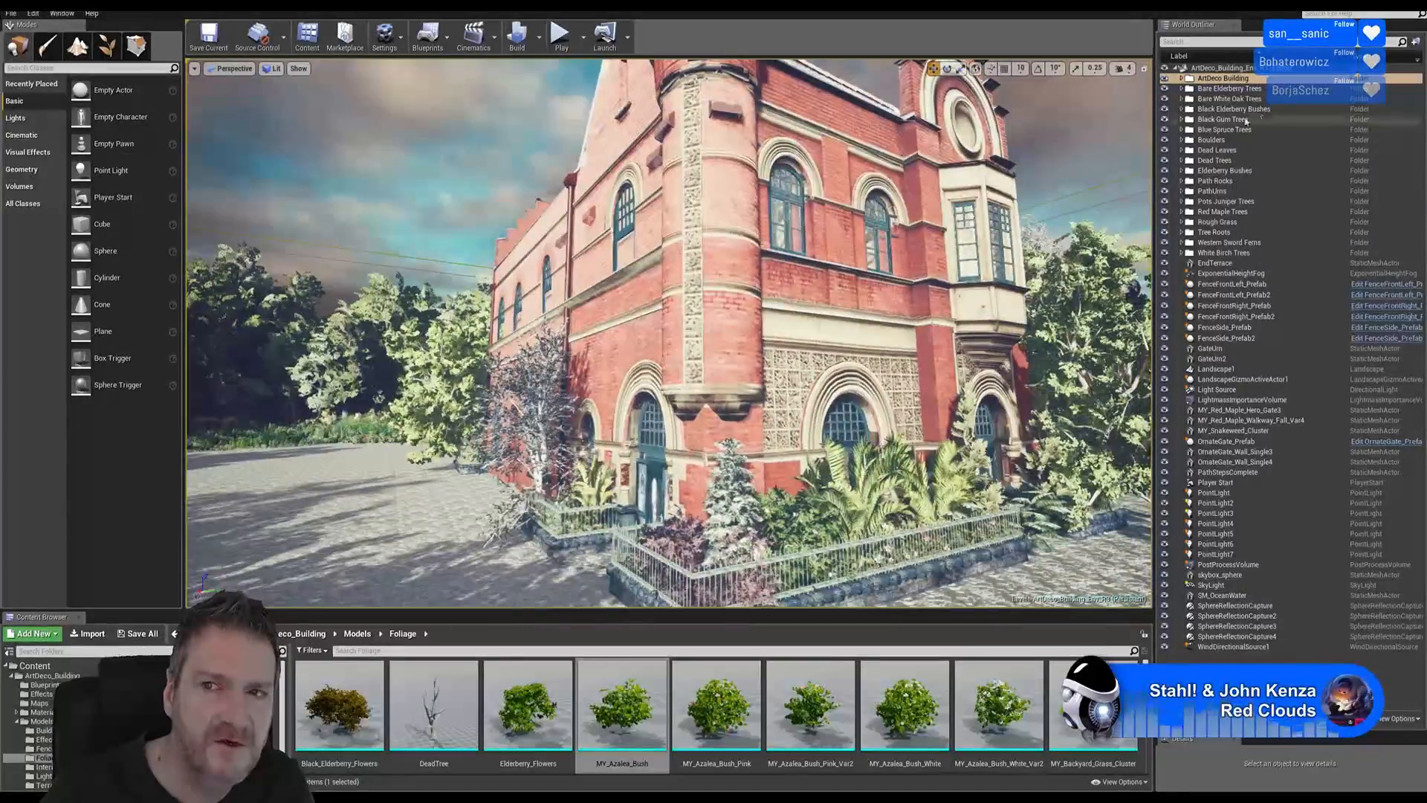
click(1202, 78)
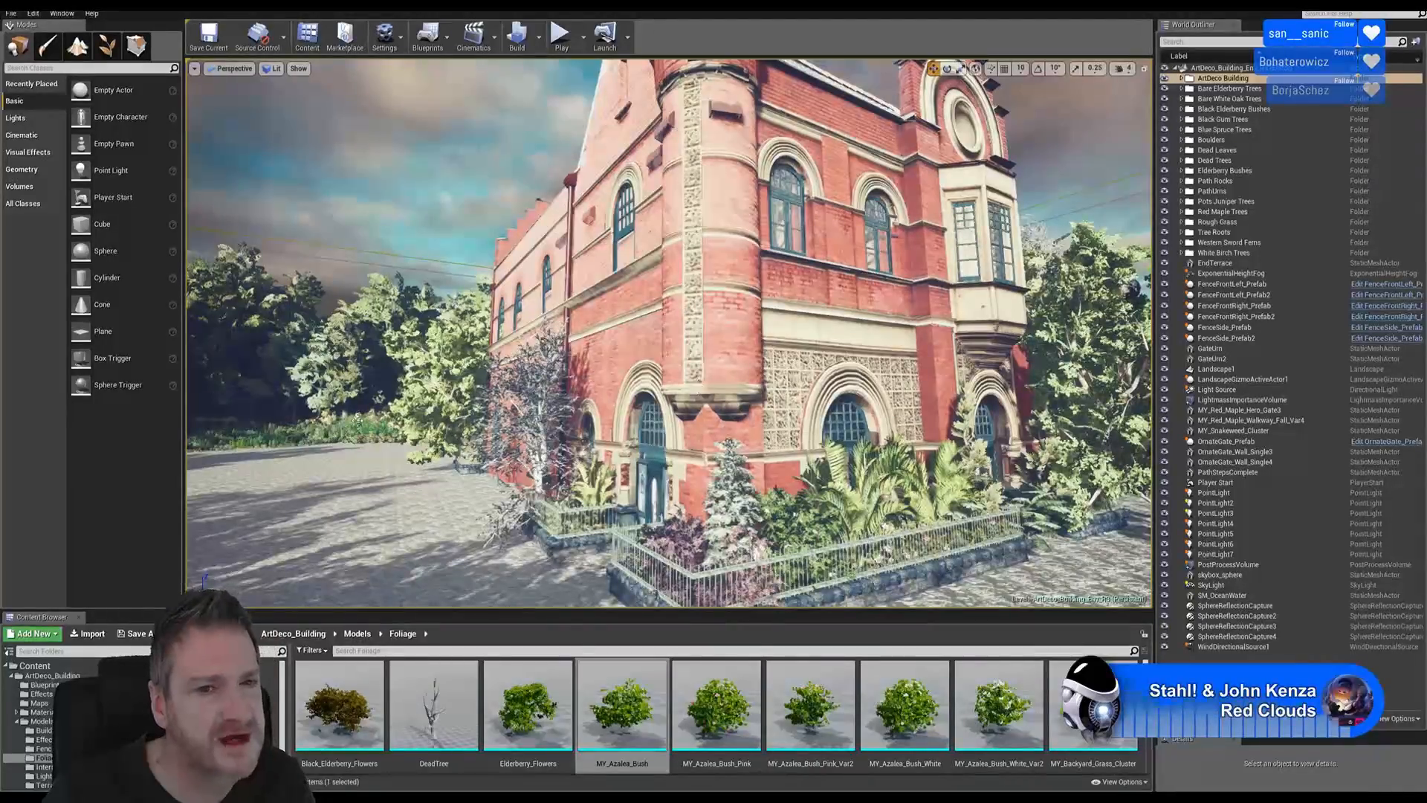
mouse_move(422, 495)
right_down()
mouse_move(446, 513)
mouse_move(673, 499)
mouse_move(424, 500)
right_up()
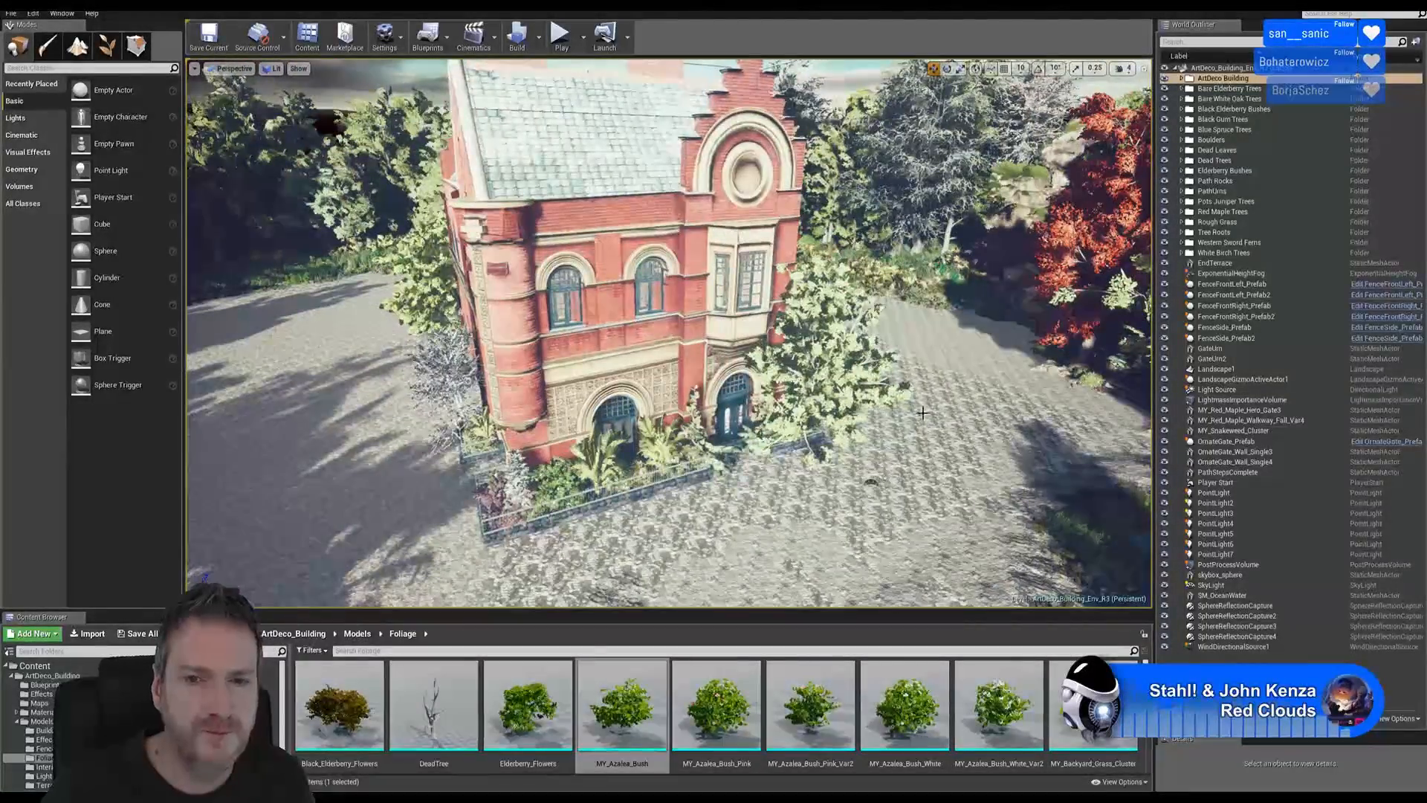
right_drag(744, 328, 911, 402)
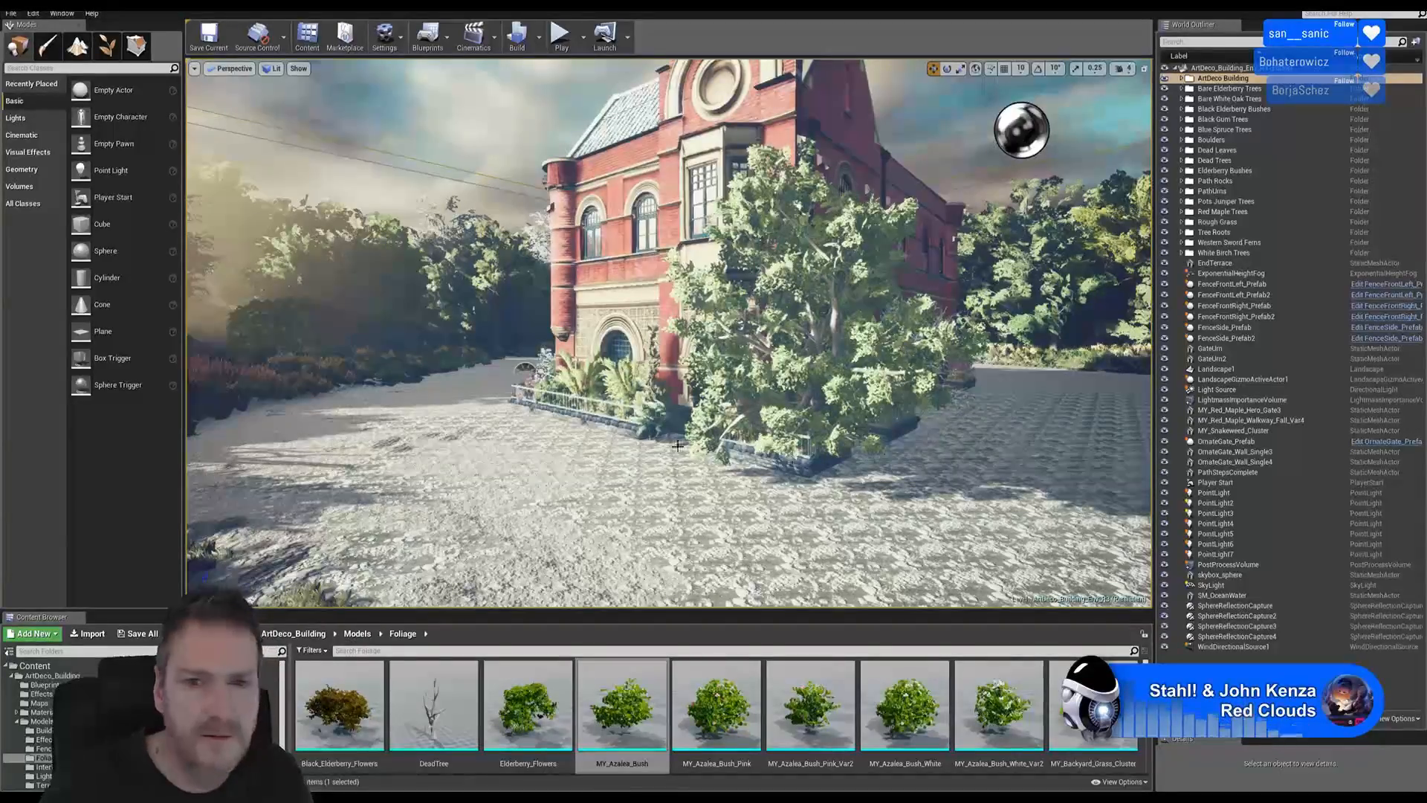
right_drag(678, 445, 788, 446)
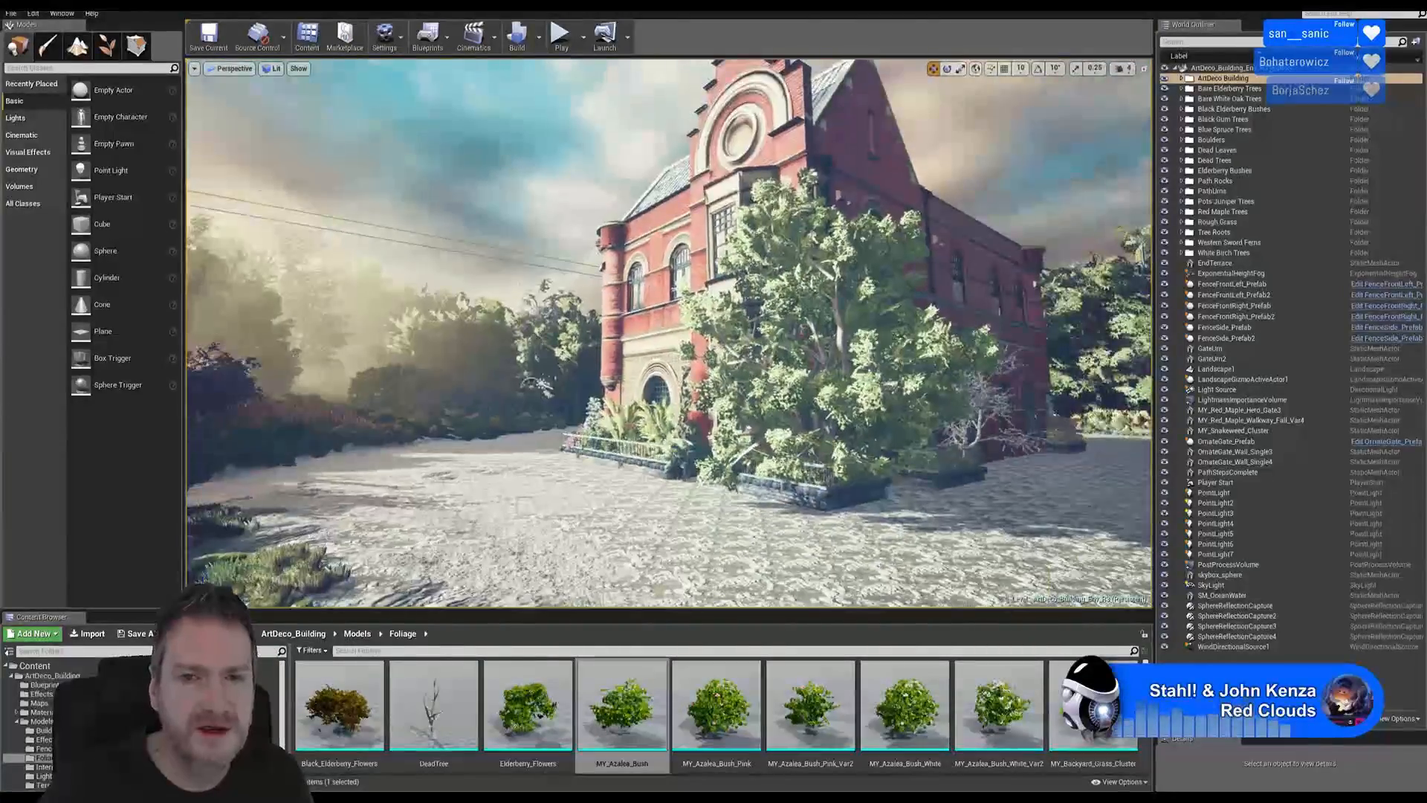
- Save all unsaved levels and assets of the project
click(11, 14)
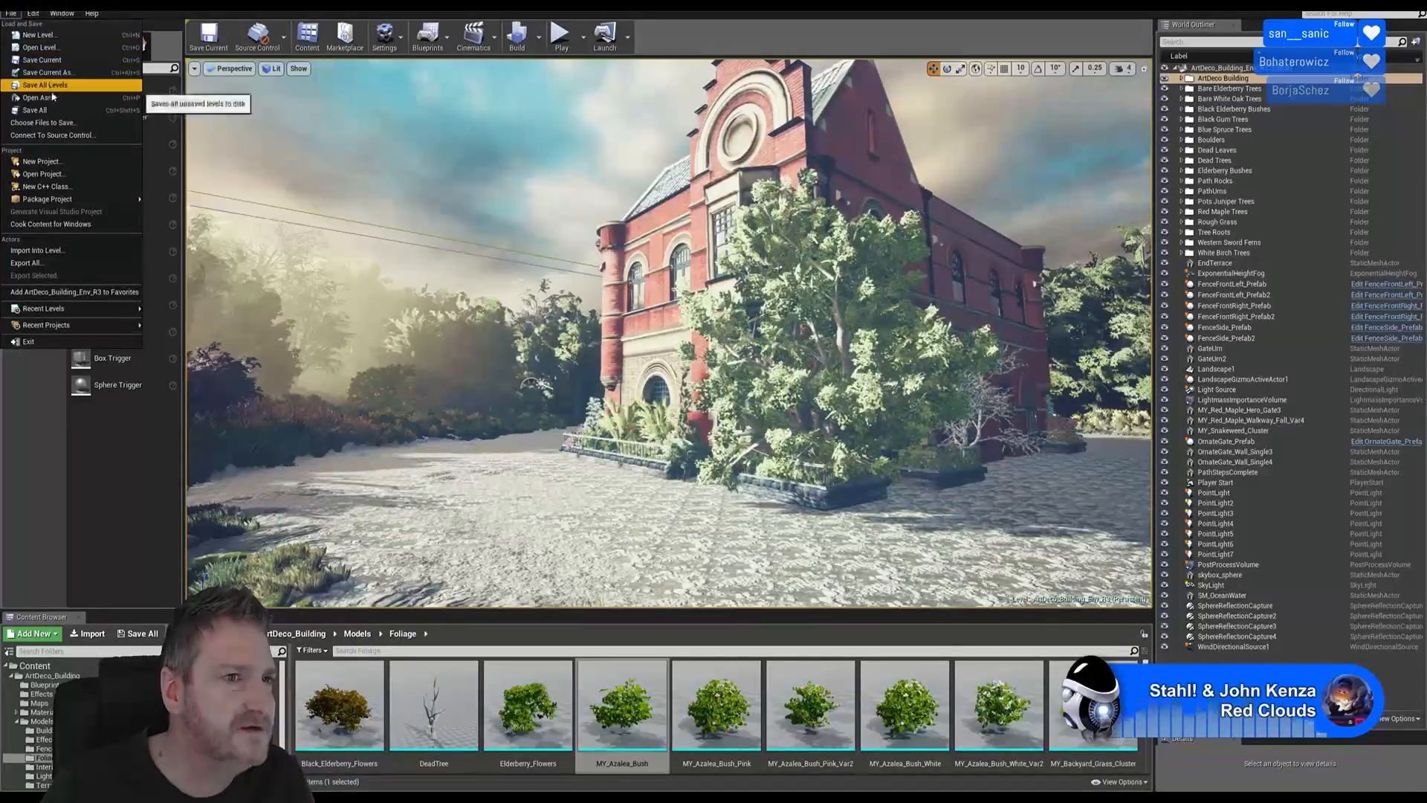
click(34, 110)
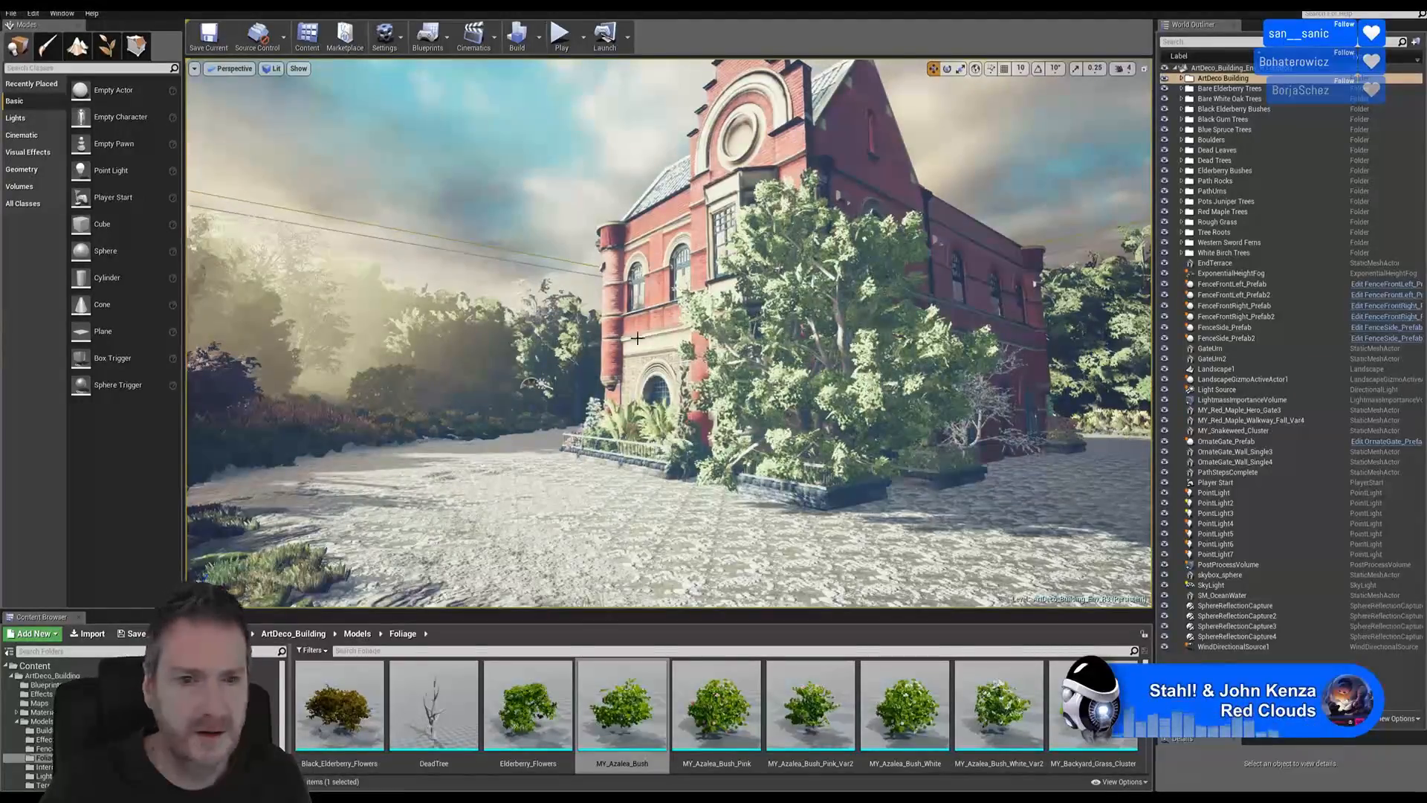
right_drag(646, 356, 533, 470)
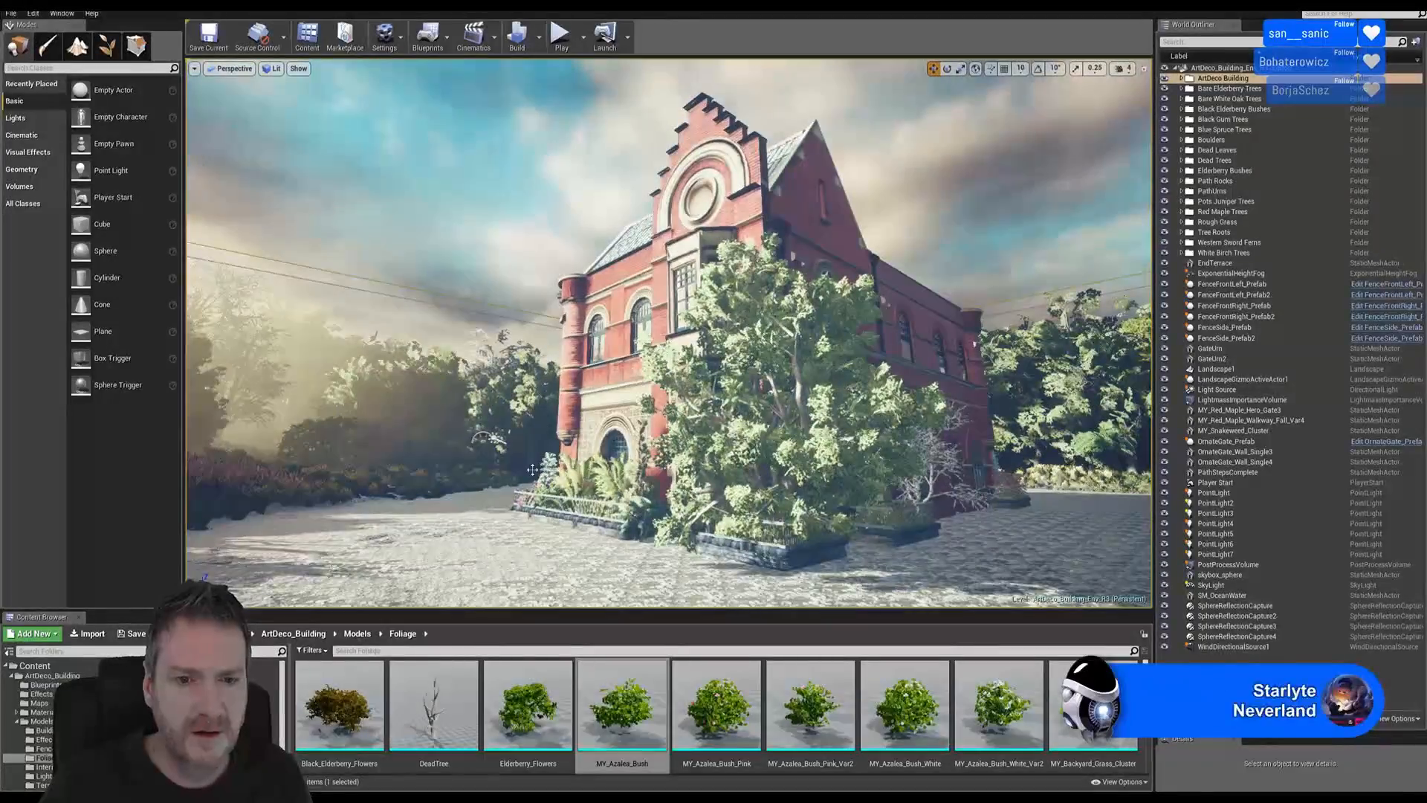
mouse_move(467, 534)
right_down()
mouse_move(438, 521)
mouse_move(468, 506)
right_up()
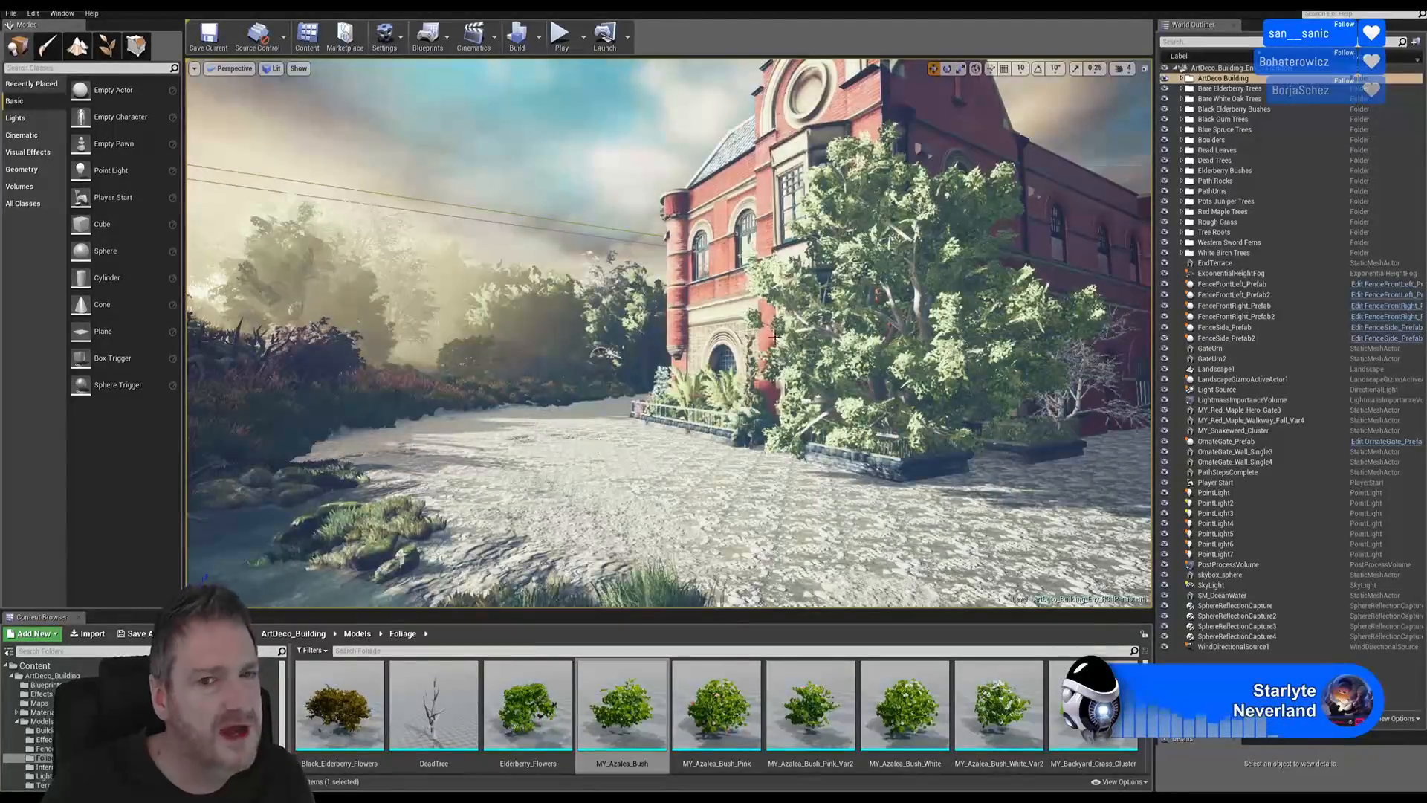
right_drag(599, 354, 646, 349)
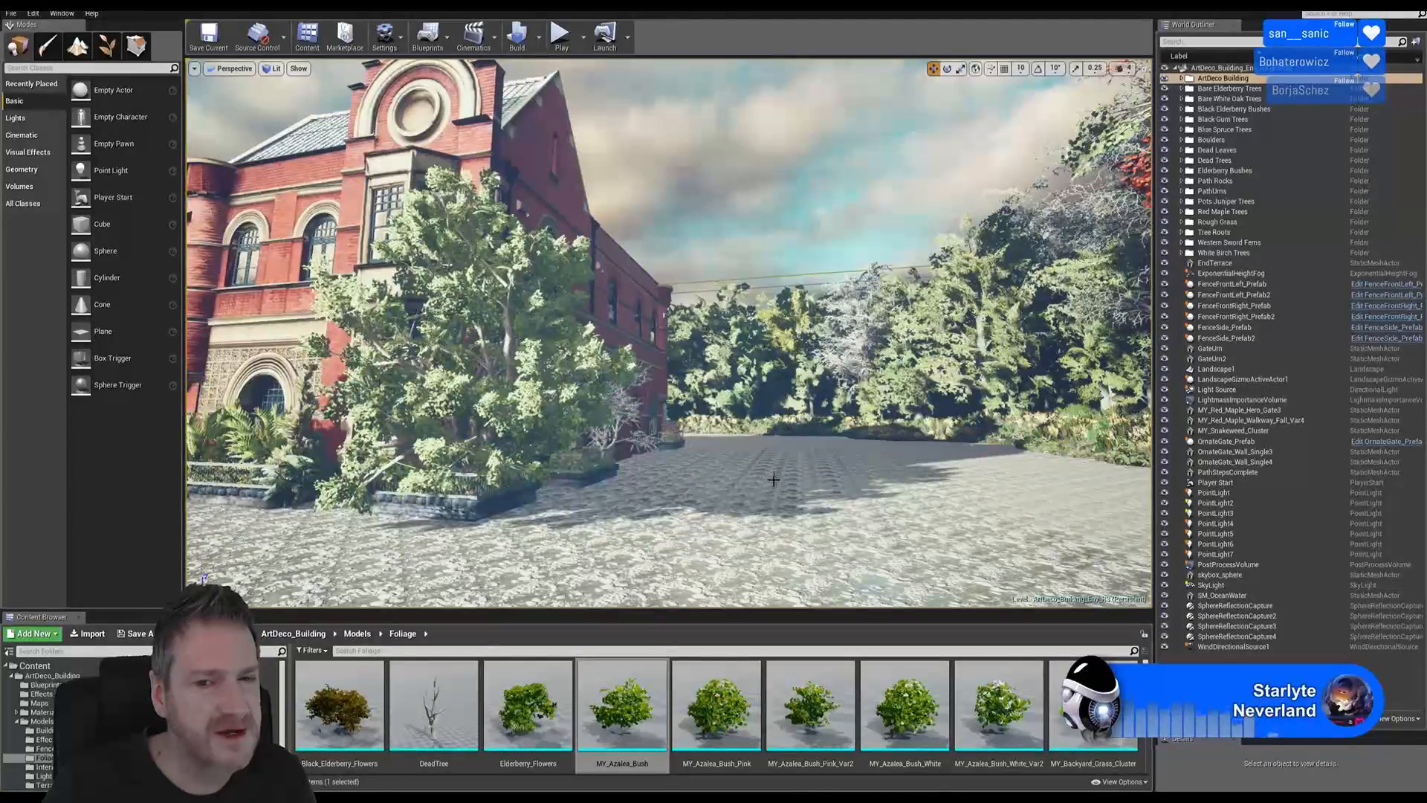
right_drag(774, 480, 713, 479)
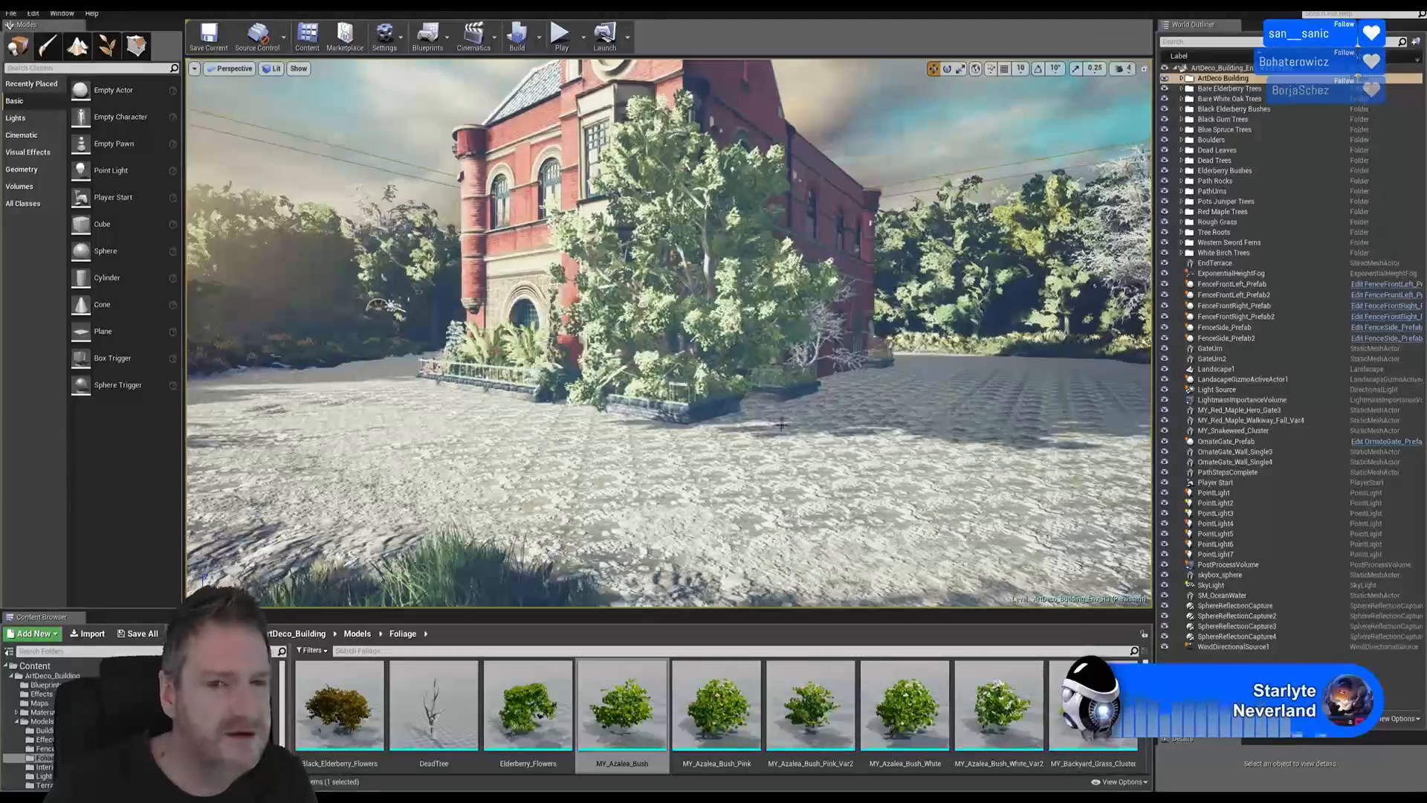
right_drag(886, 432, 690, 415)
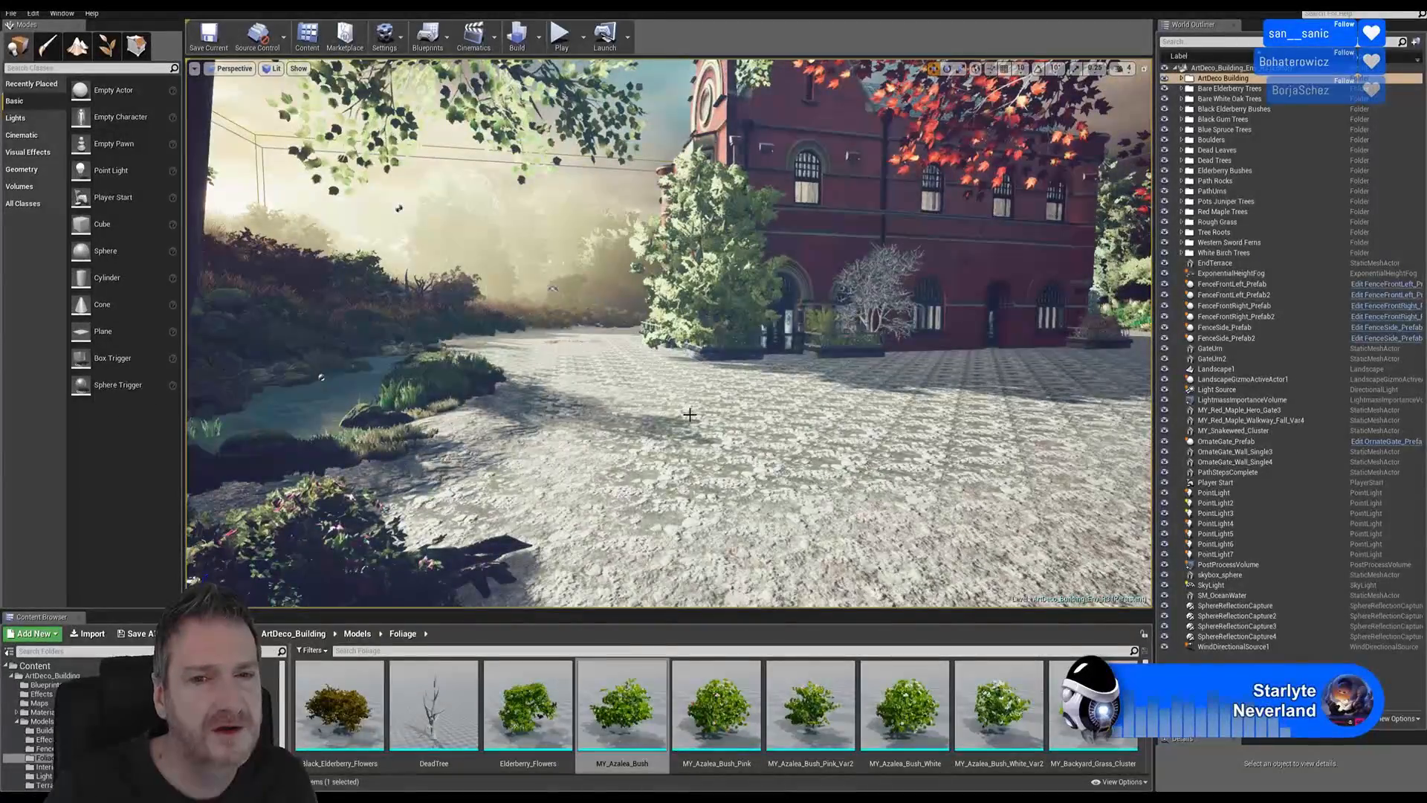
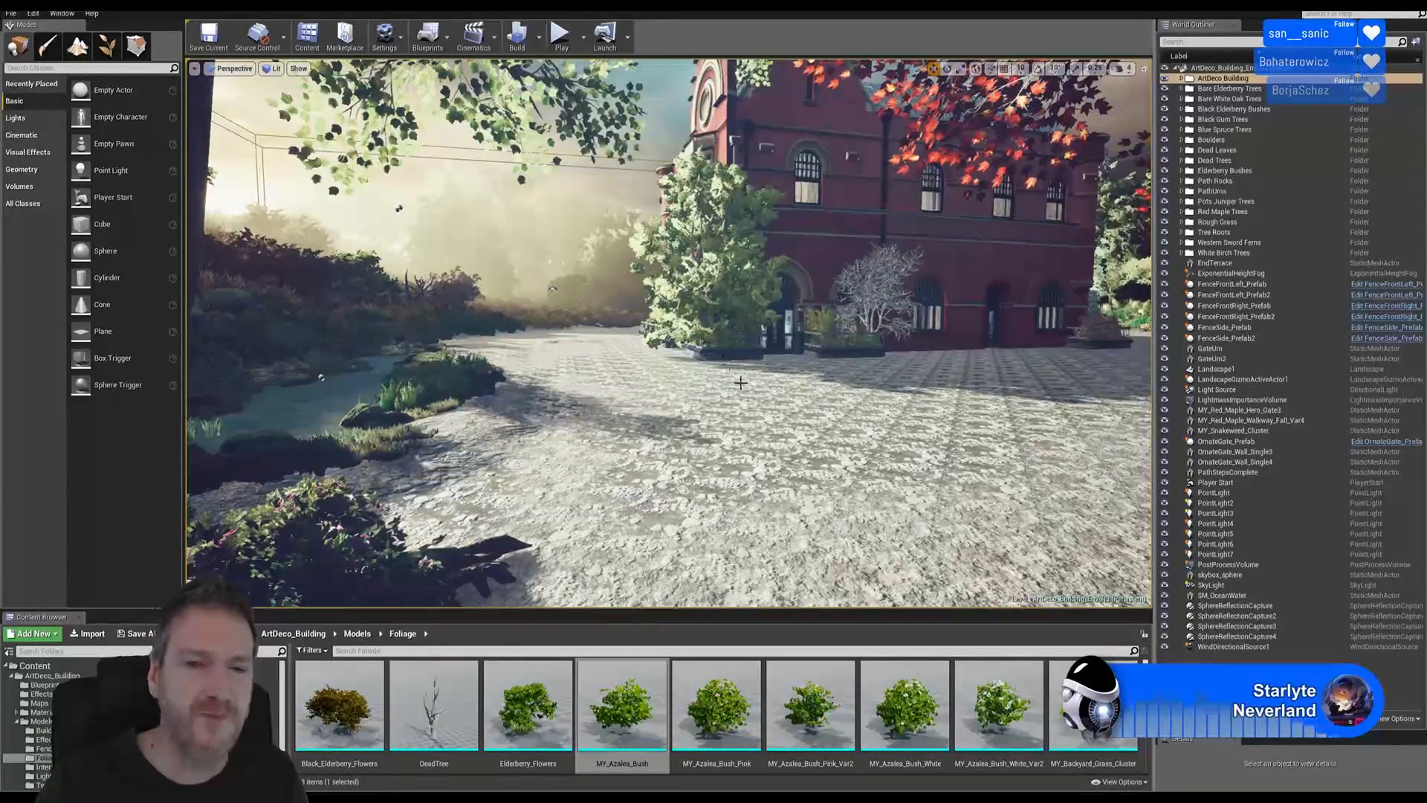
right_drag(768, 432, 314, 315)
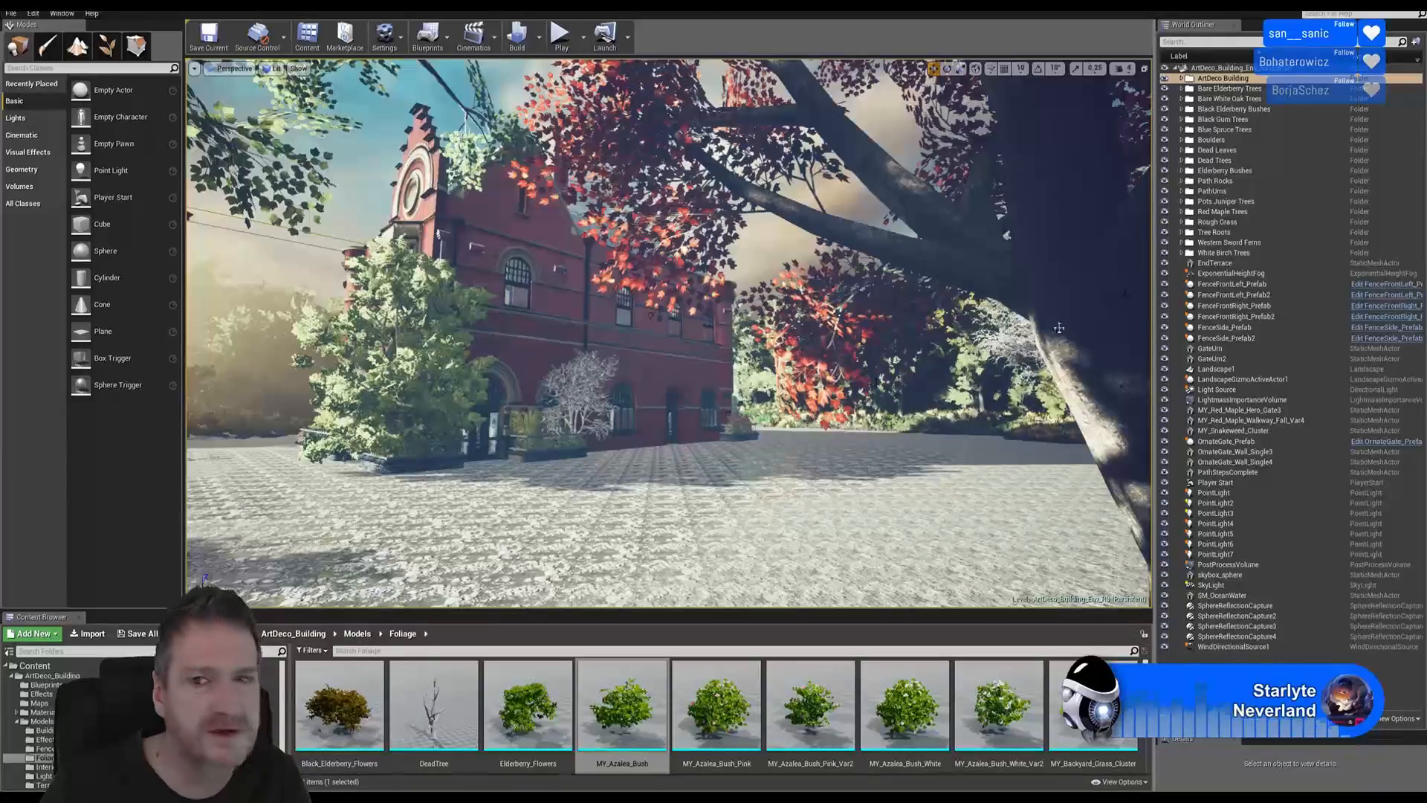
- Select all descendants of the ArtDeco Building folder, try rotating them together in the viewport, and undo the rotation
right_click(1243, 82)
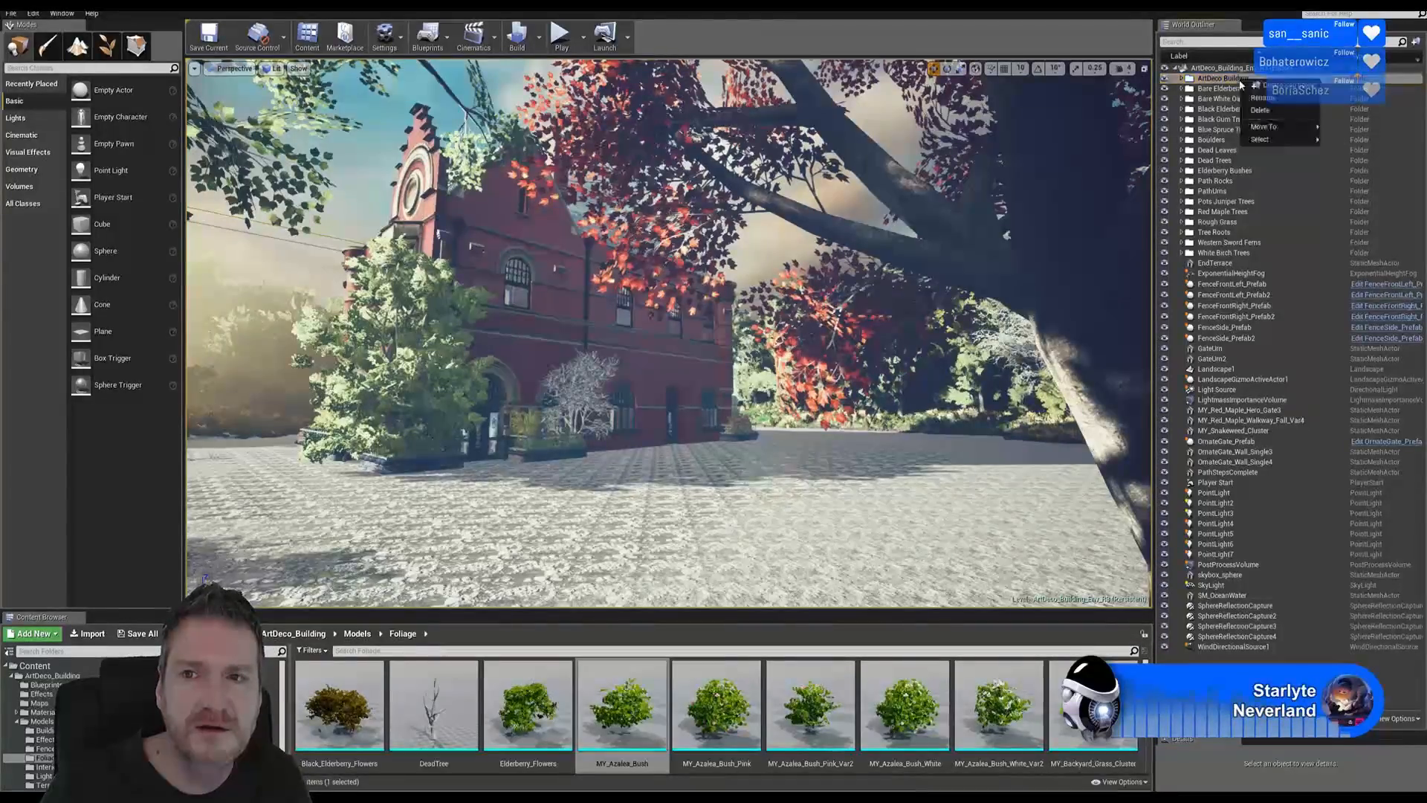
mouse_move(1271, 139)
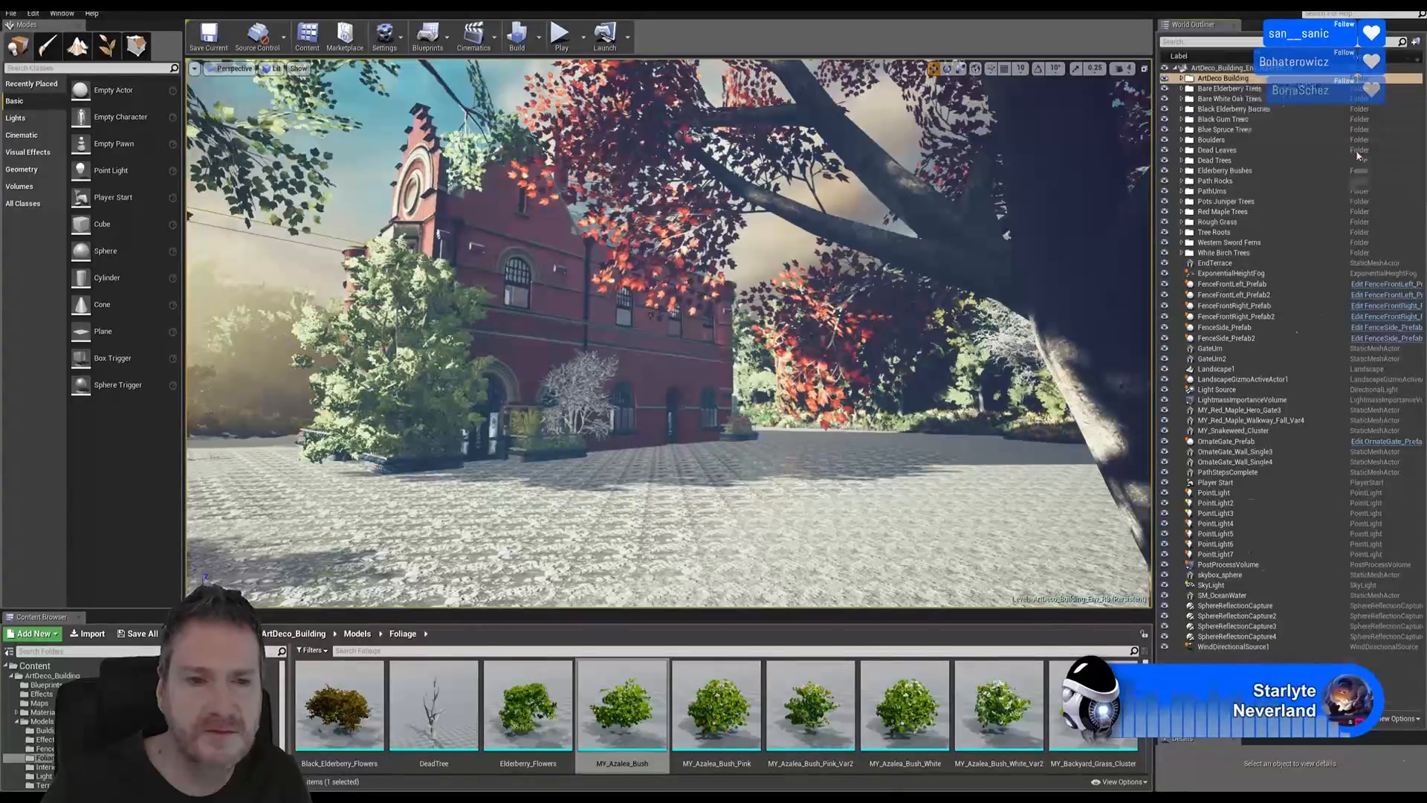
click(1356, 150)
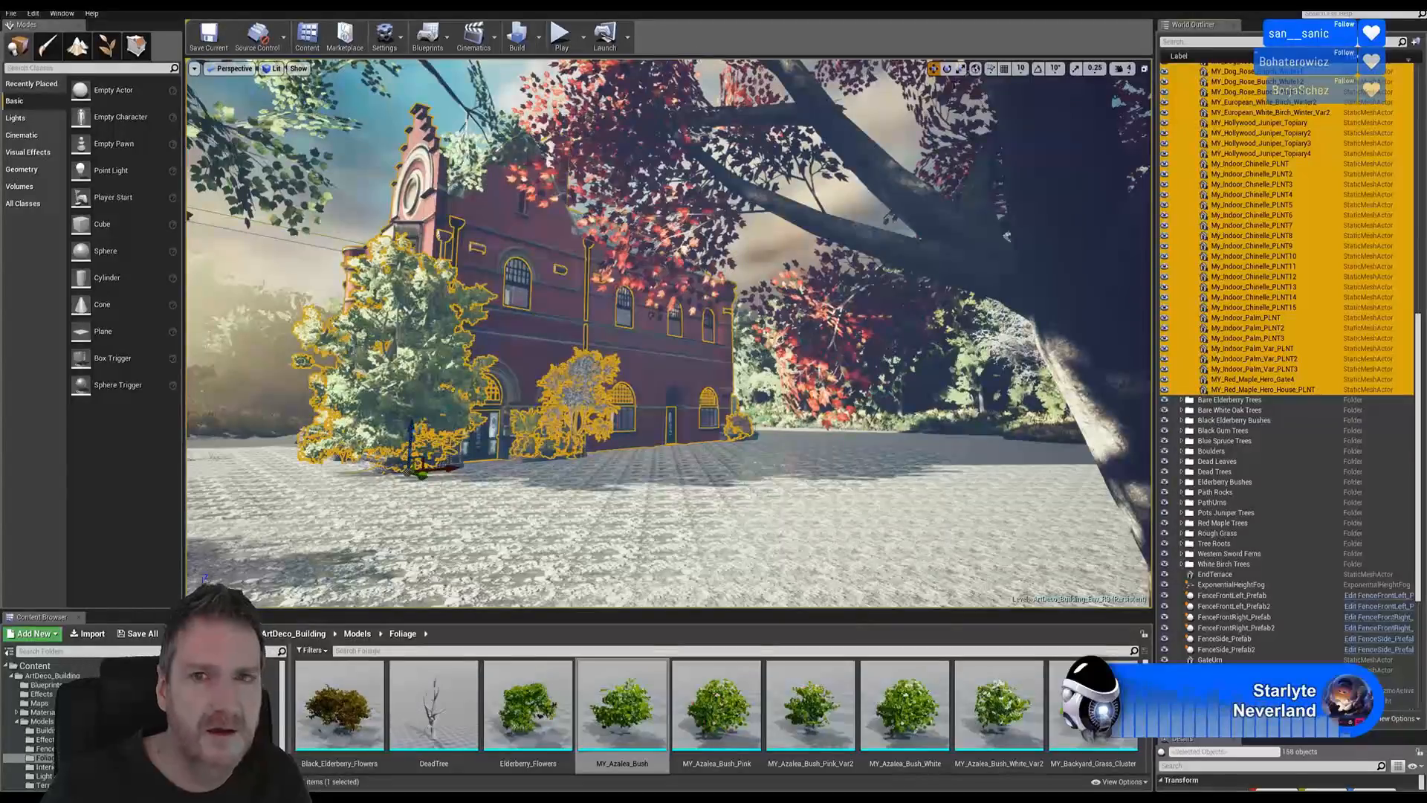
click(946, 68)
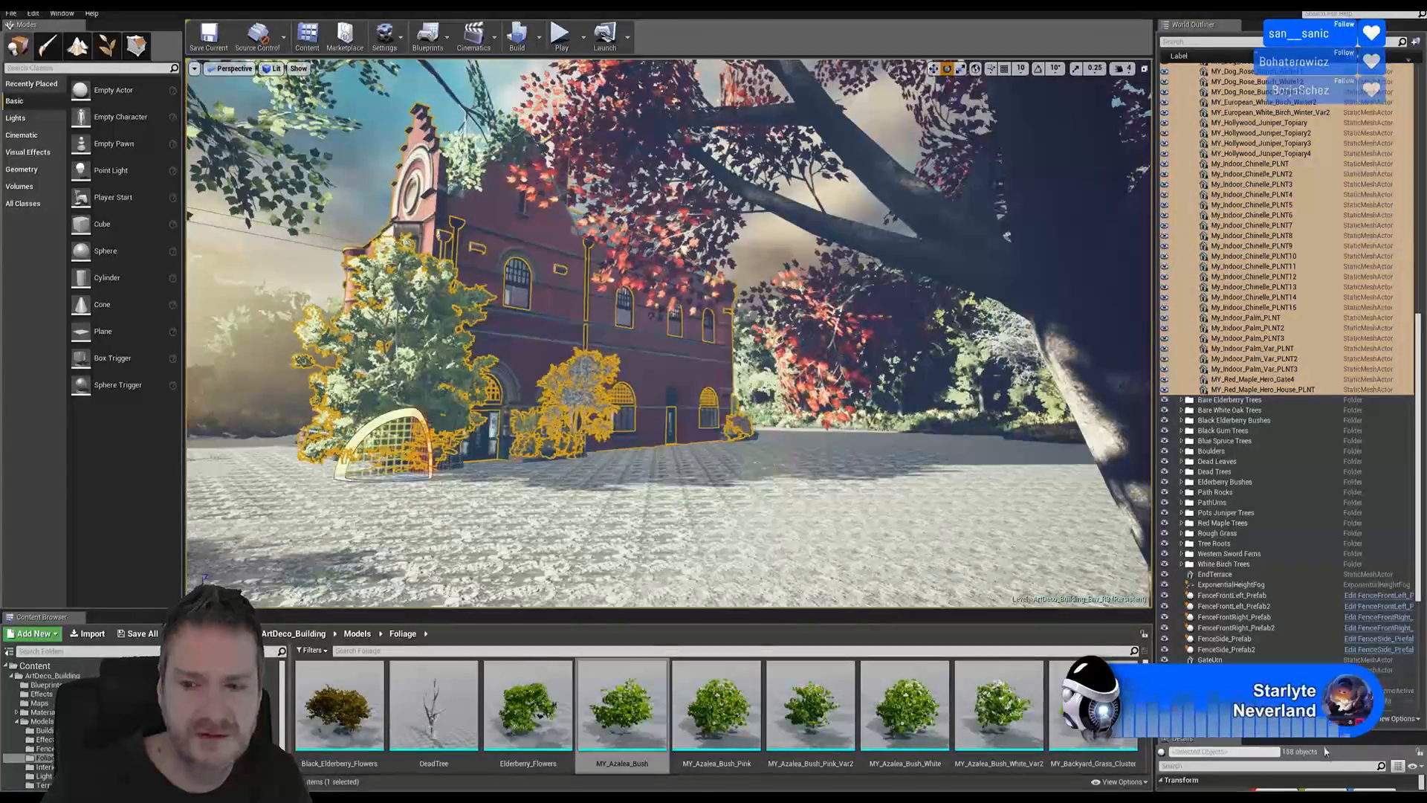
drag(1364, 728, 1373, 321)
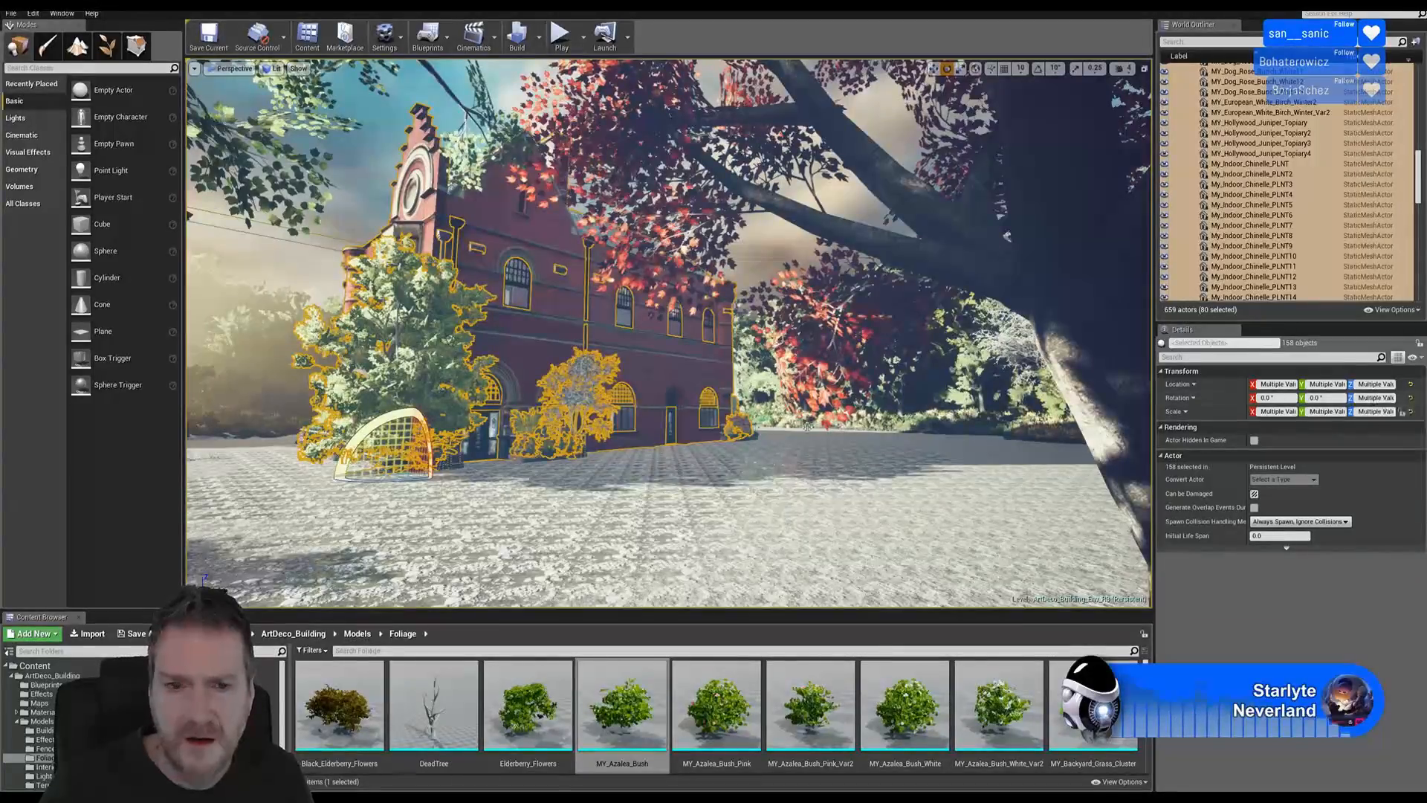
drag(385, 481, 473, 468)
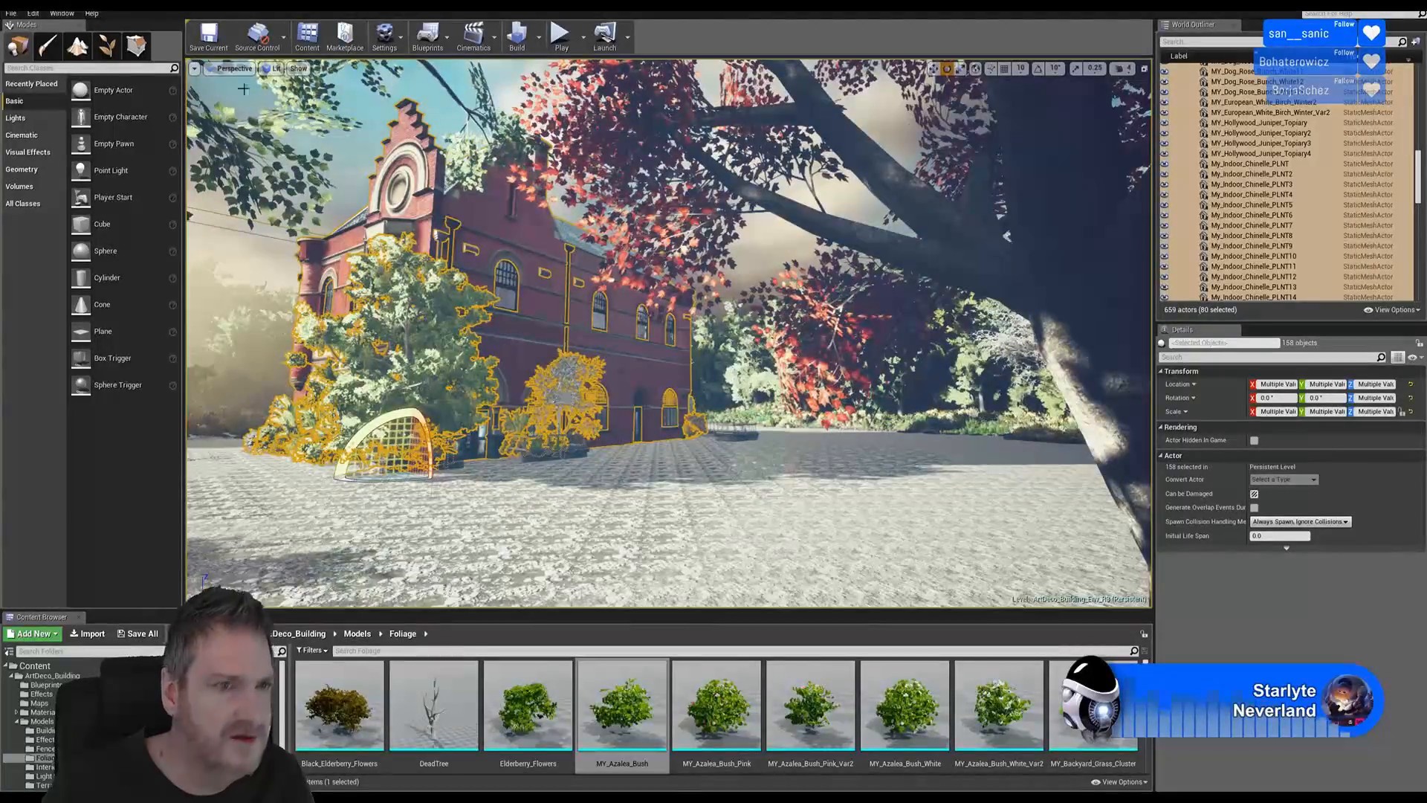
click(33, 13)
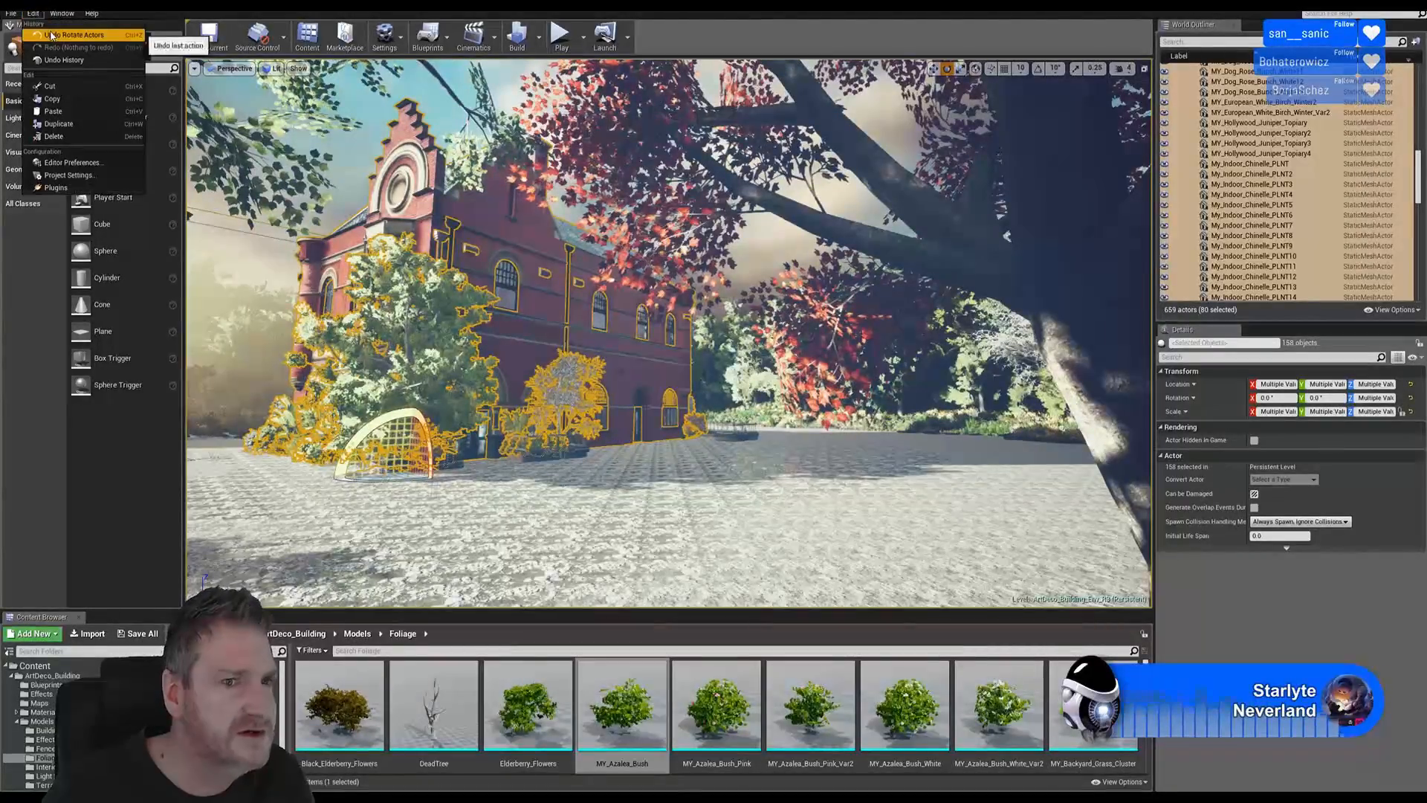
click(52, 35)
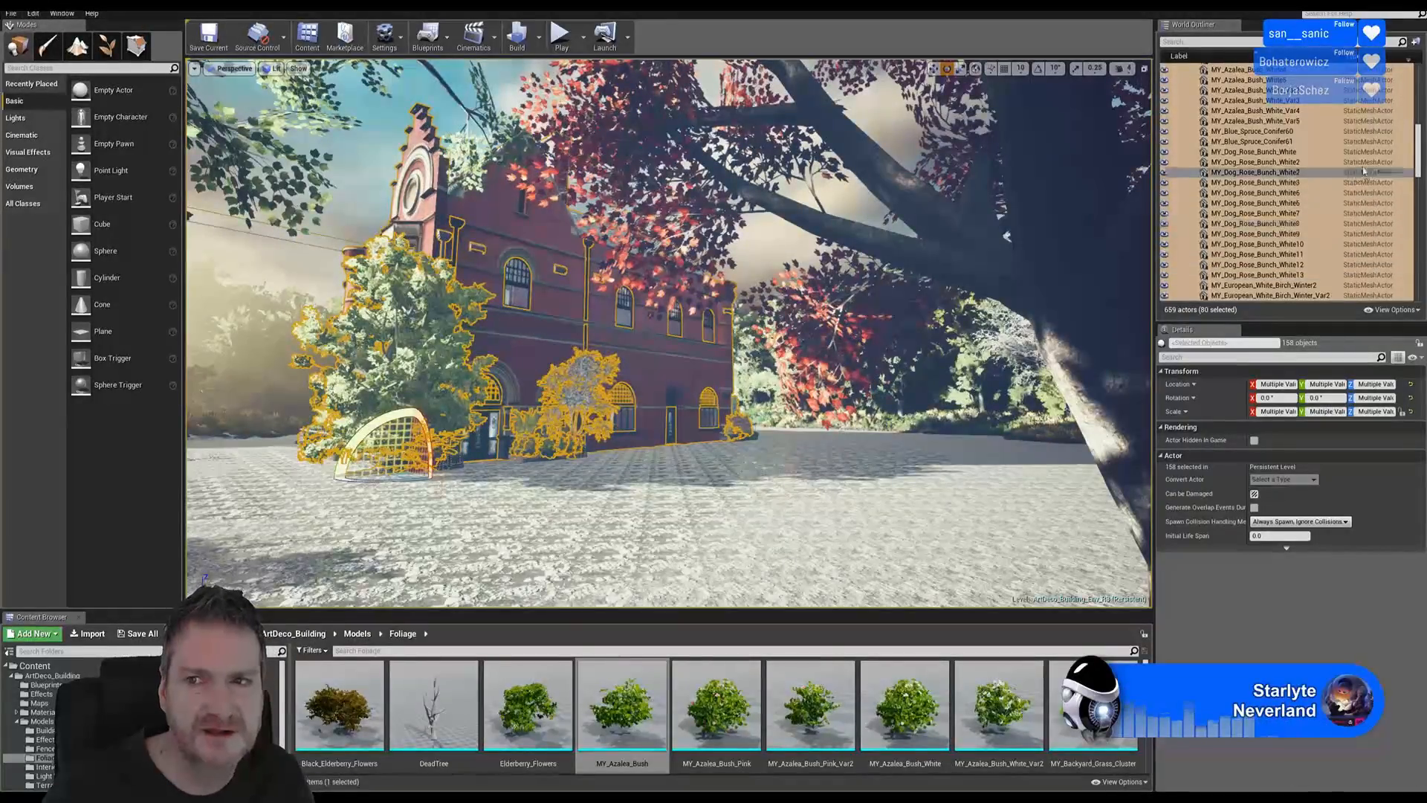
- Collapse the GardenBeds folder in the World Outliner and clear the actor selection
drag(1421, 148, 1421, 84)
click(1189, 161)
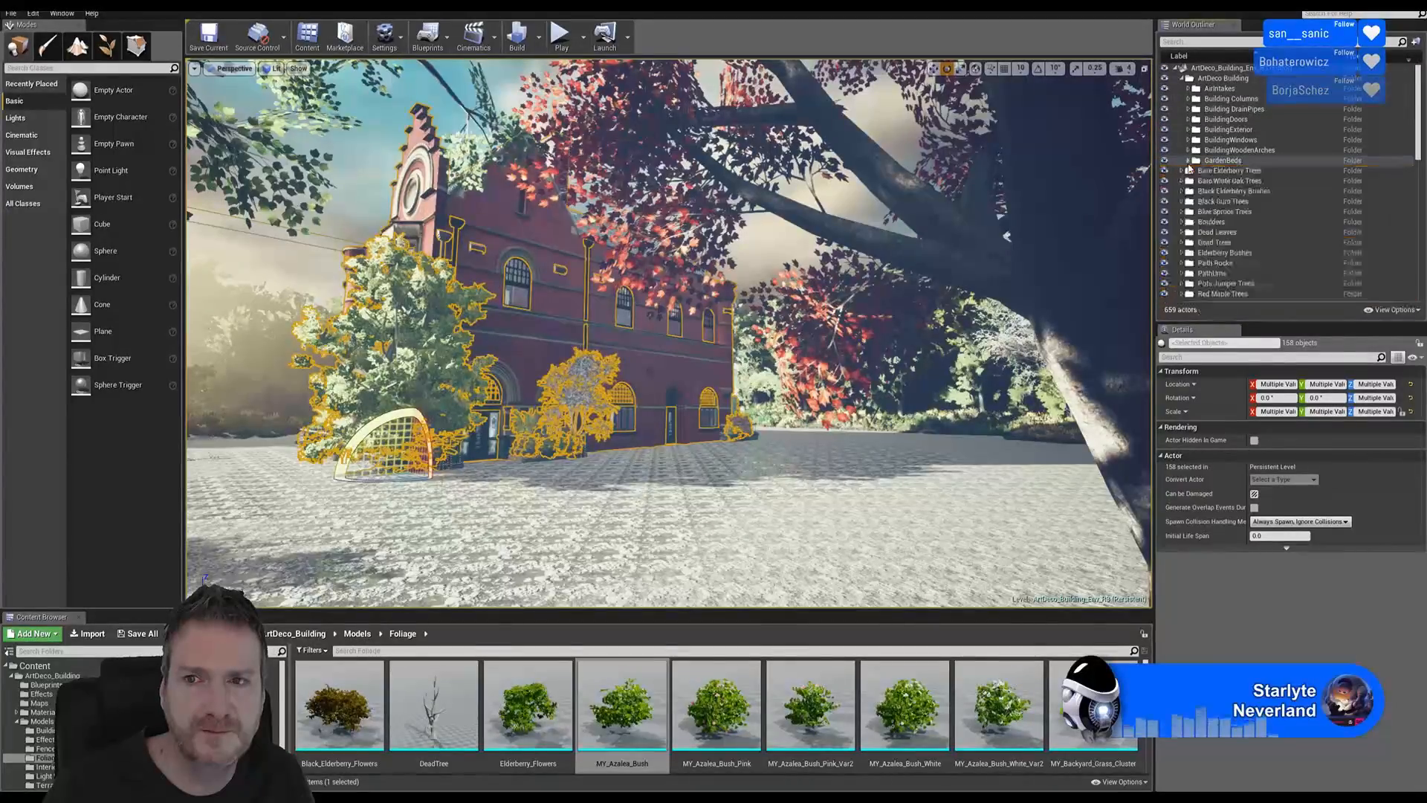
key(Escape)
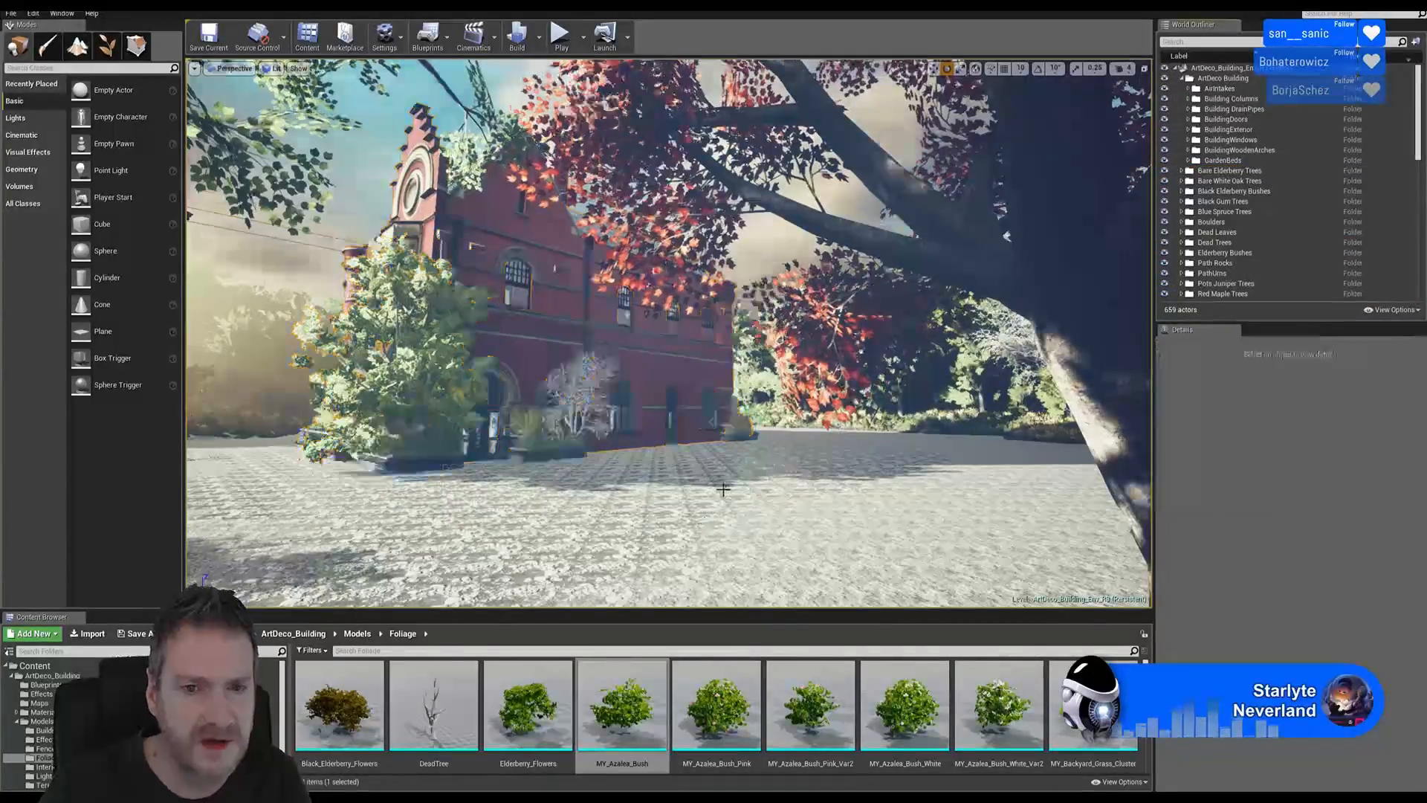
- Select the fence around the building's far planter, switch back to the move tool, and enlarge the World Outliner to browse its list
click(744, 437)
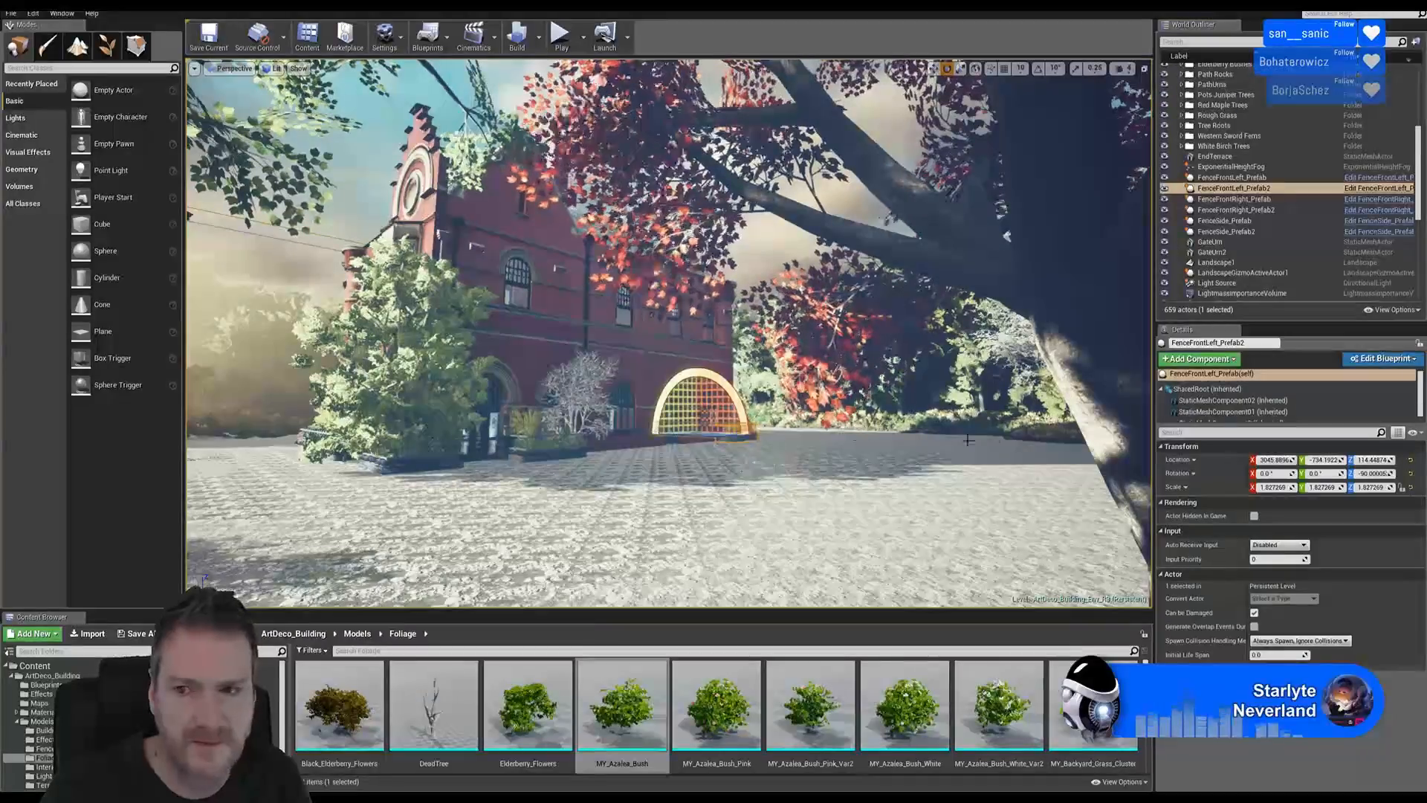
key(h)
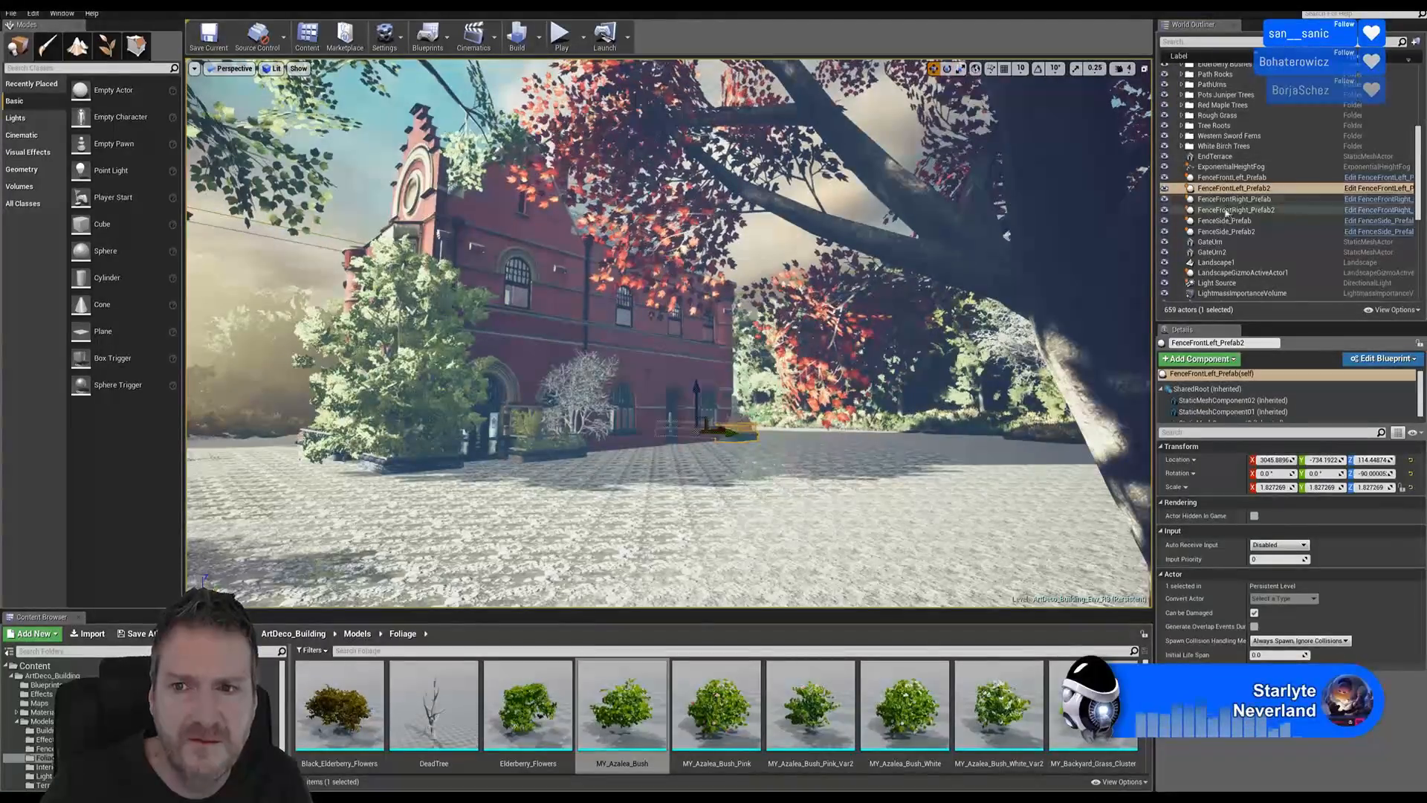
click(1232, 189)
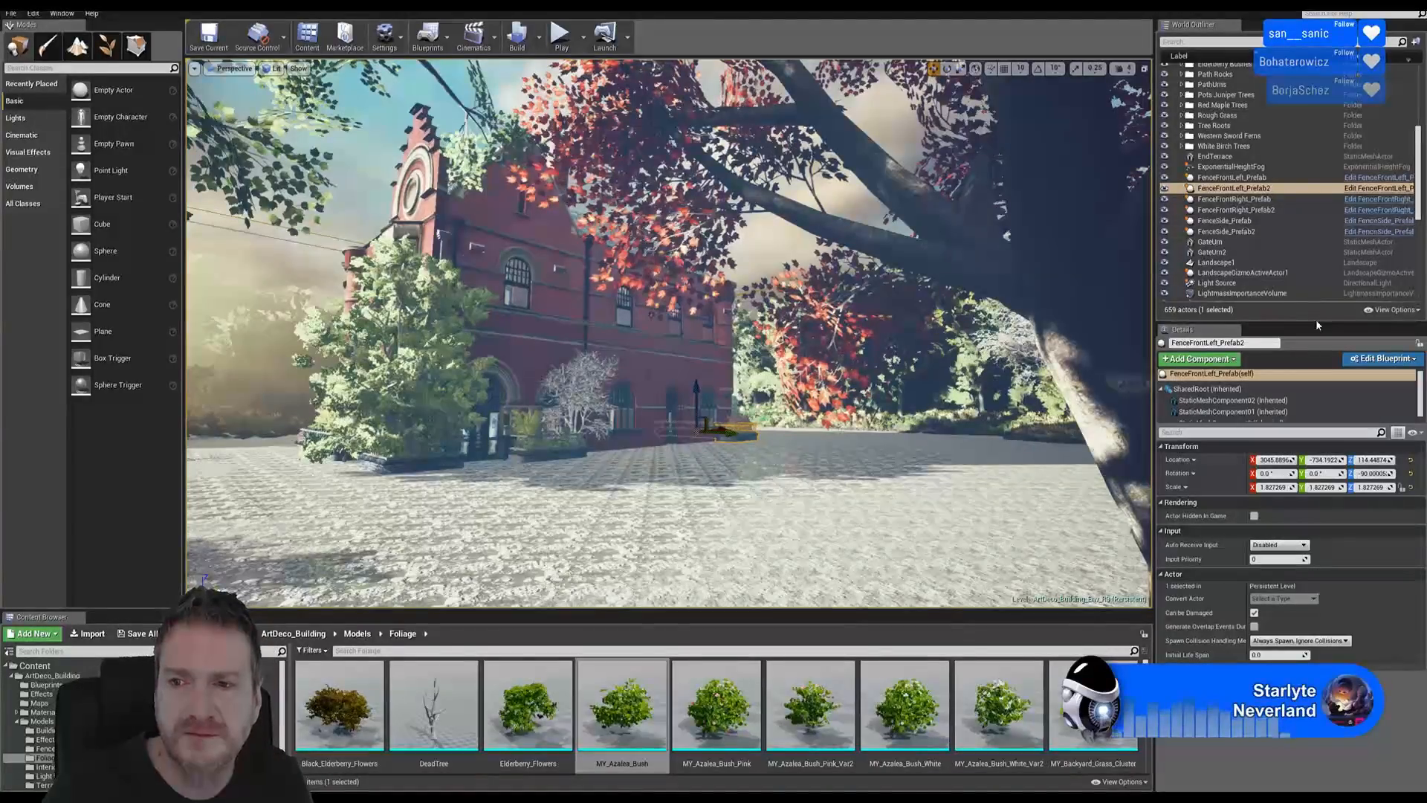
drag(1316, 321, 1310, 667)
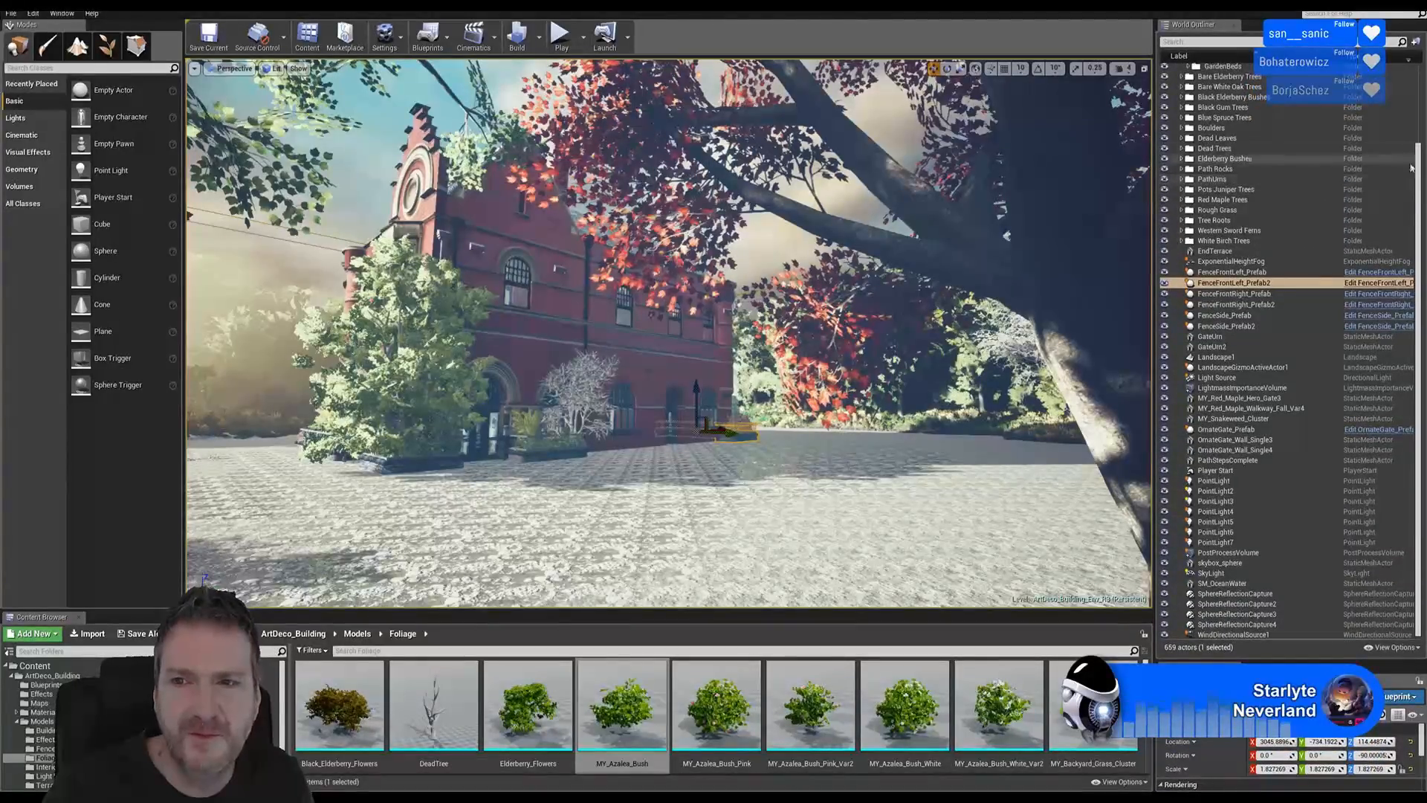
scroll(1390, 183, up, 1)
scroll(1322, 137, up, 4)
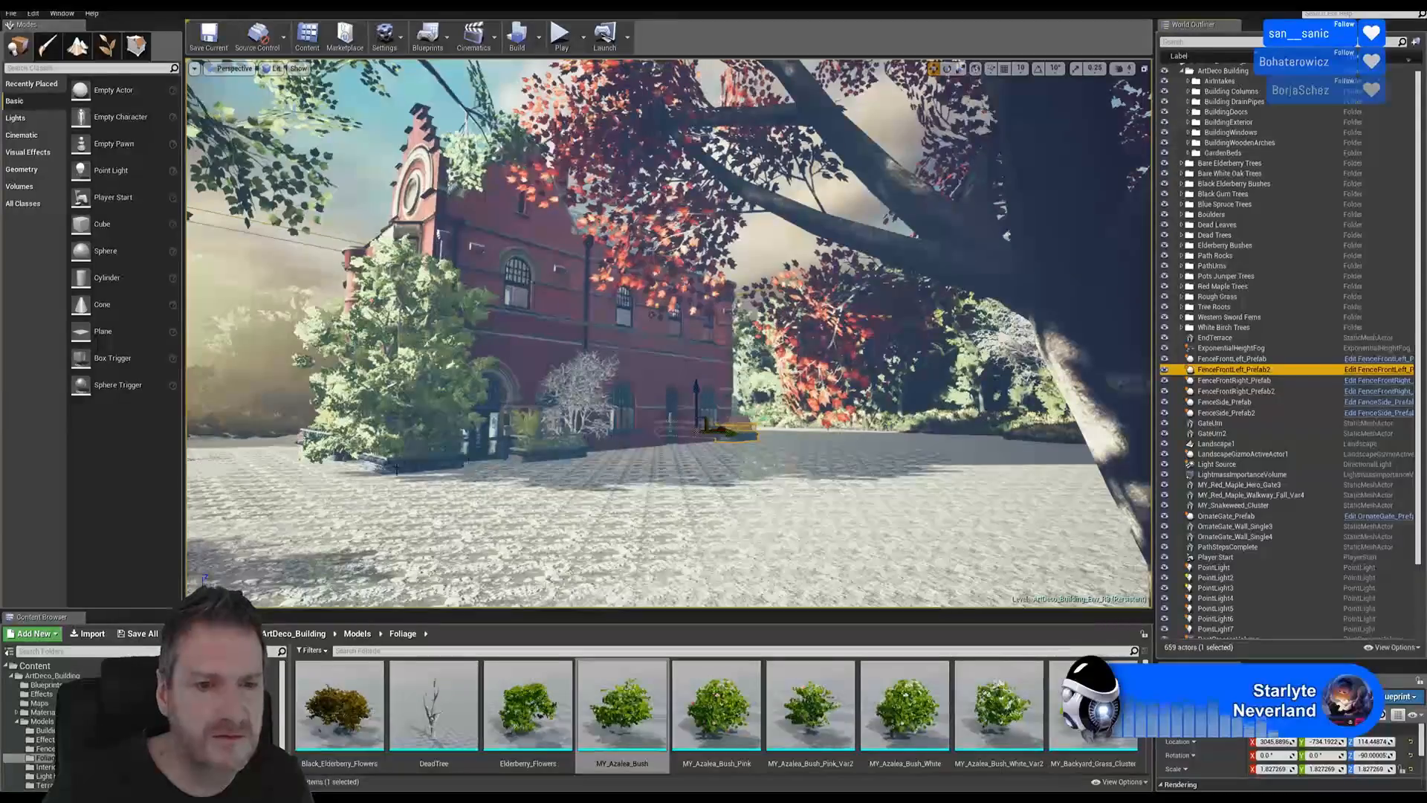
- Select all six planter fence prefabs in the World Outliner, from FenceFrontLeft_Prefab through FenceSide_Prefab2
click(388, 464)
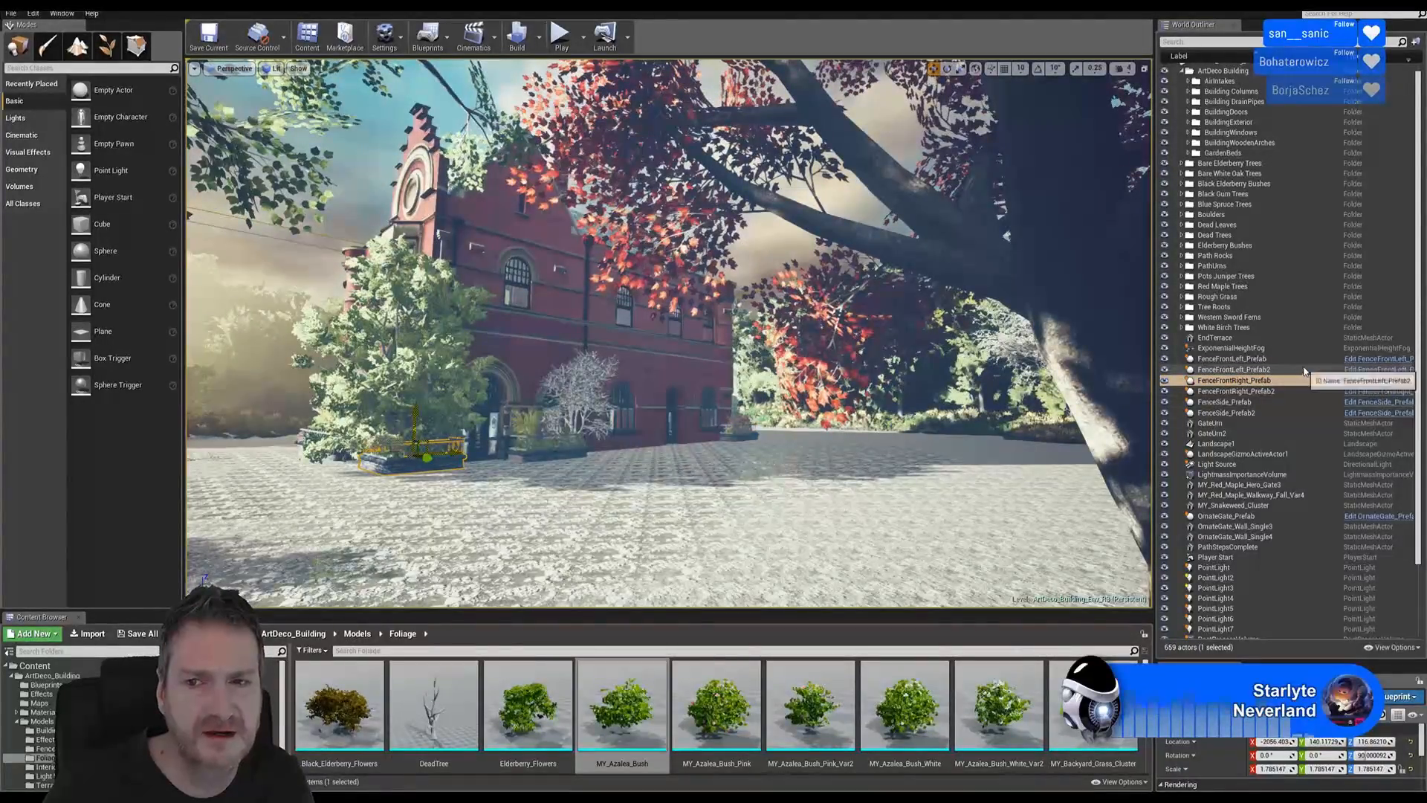
click(1241, 371)
double_click(1233, 371)
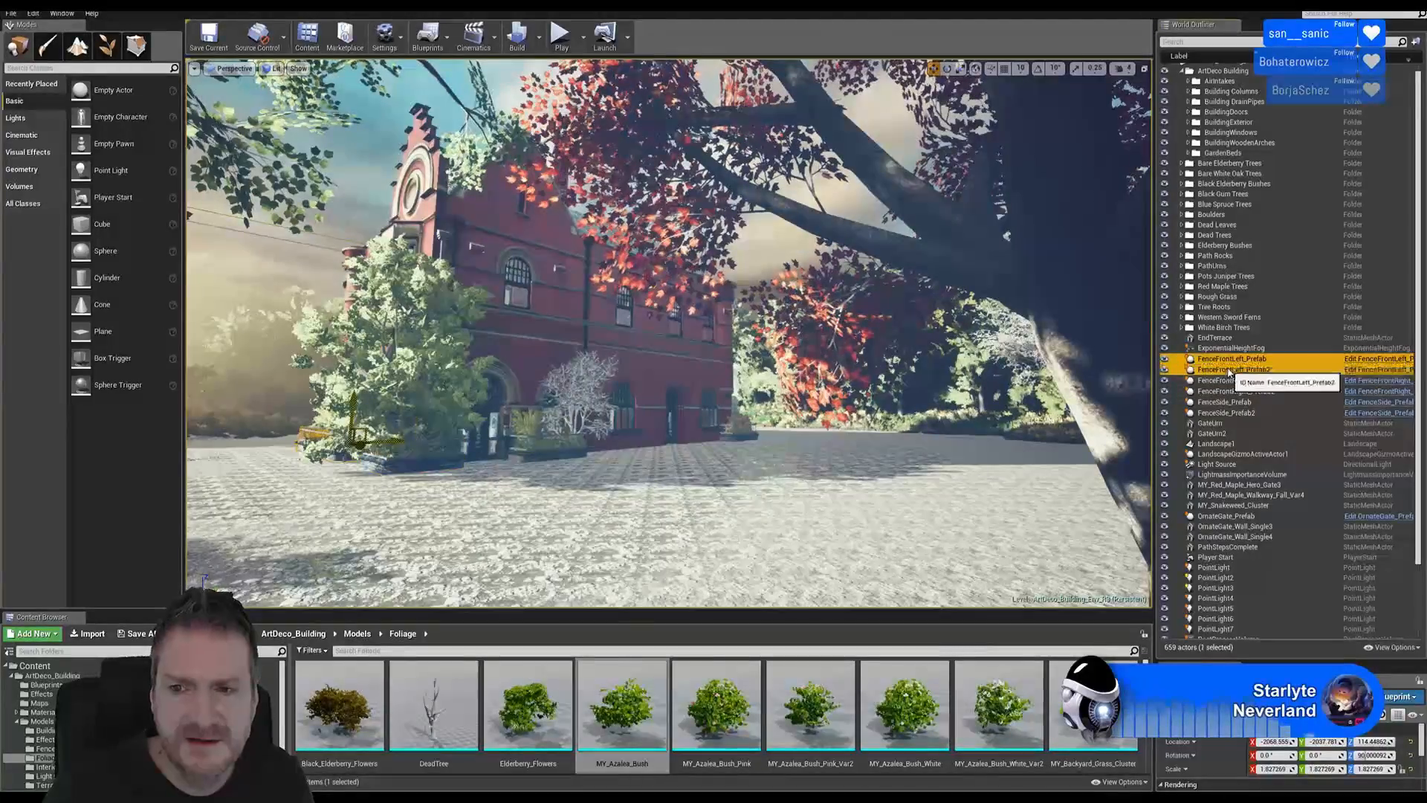
shift+click(1231, 391)
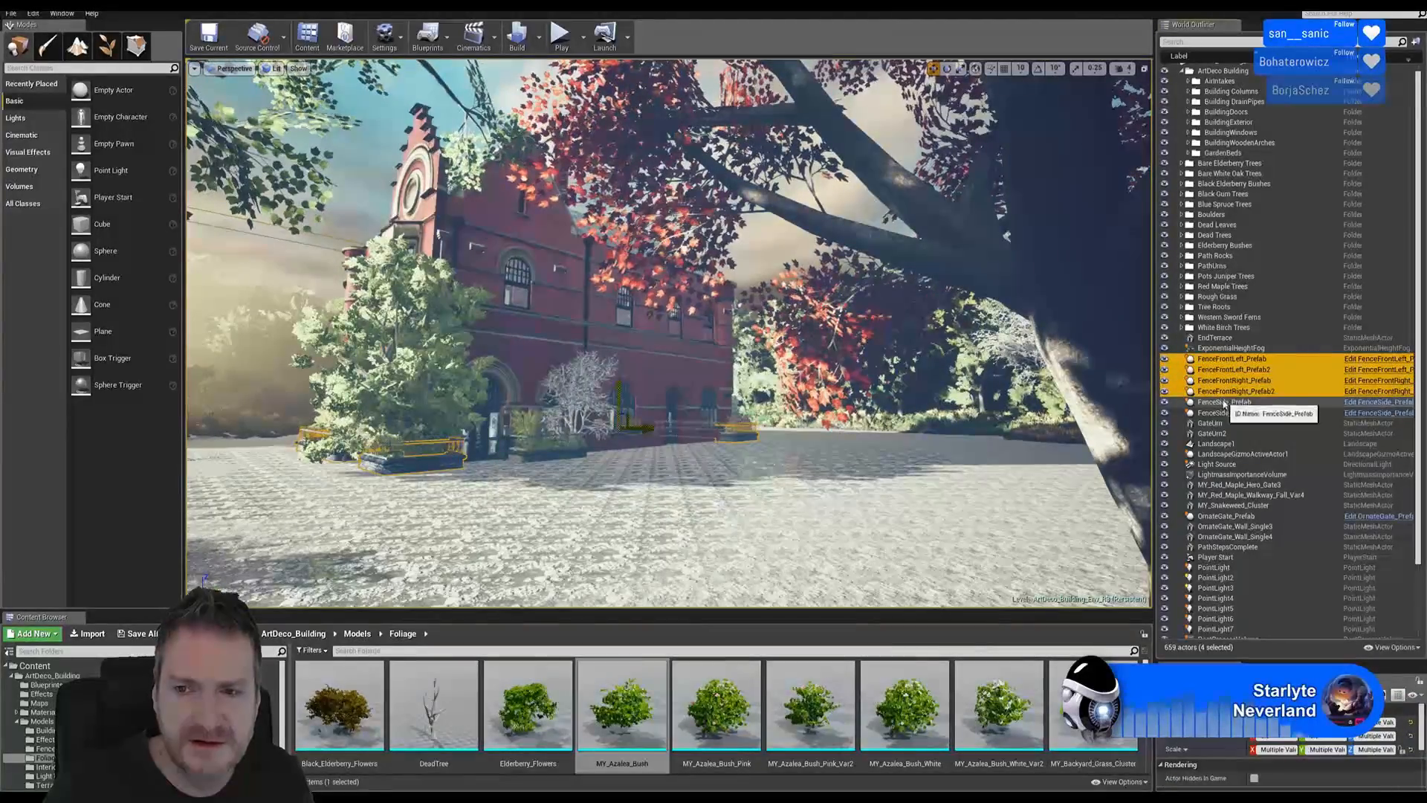
shift+click(1227, 412)
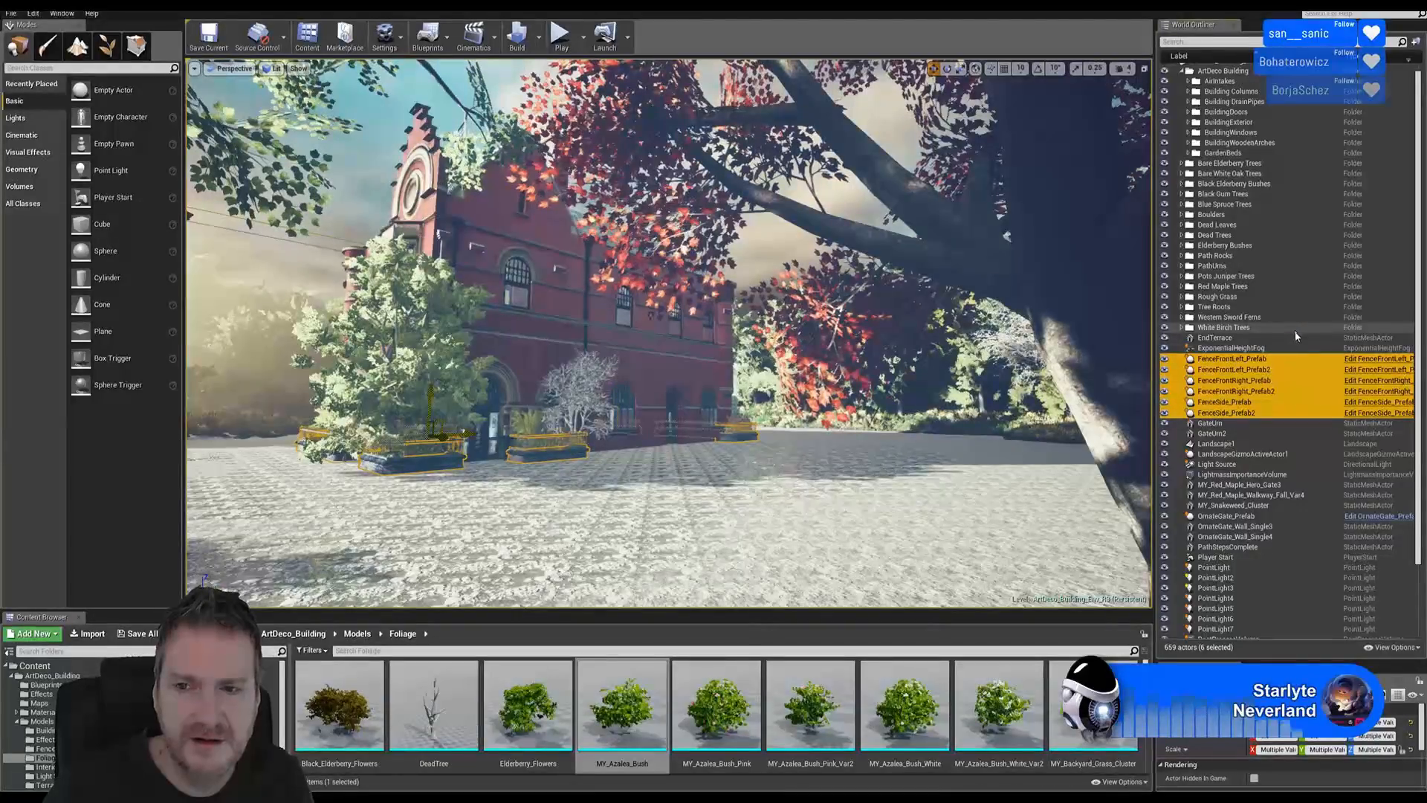
- Create a new World Outliner folder named GardenFences containing the selected fence prefabs
click(1417, 42)
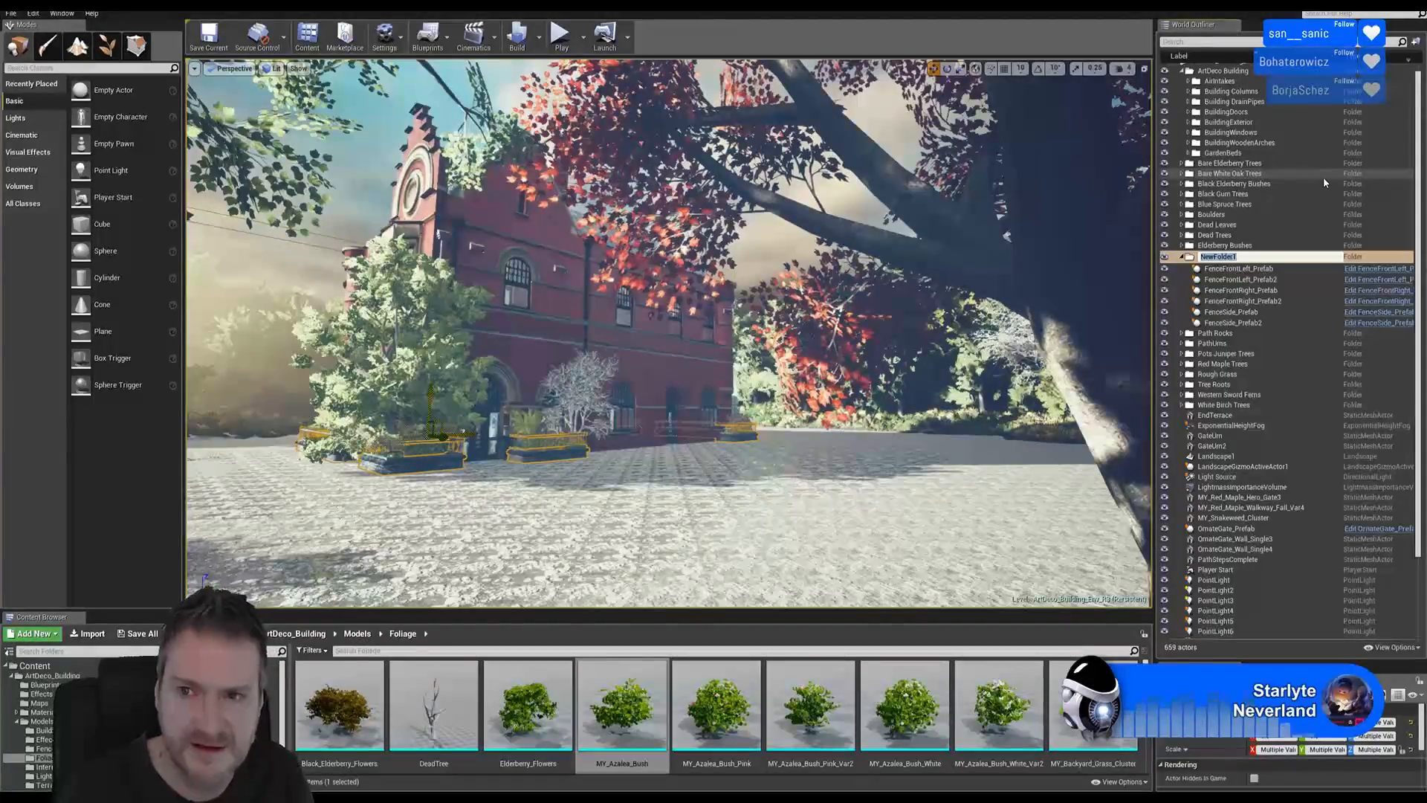
text(Garden)
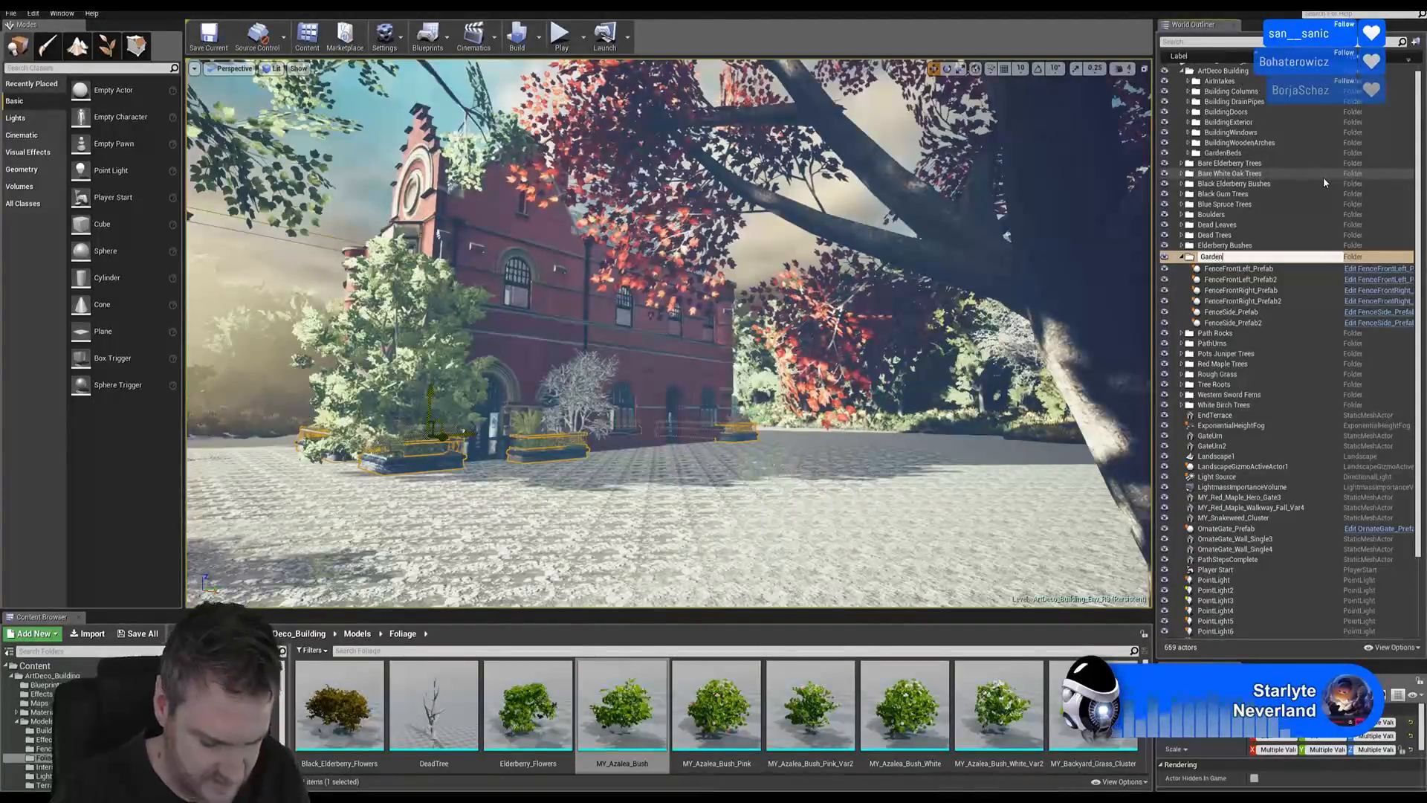
text(Fences)
key(Return)
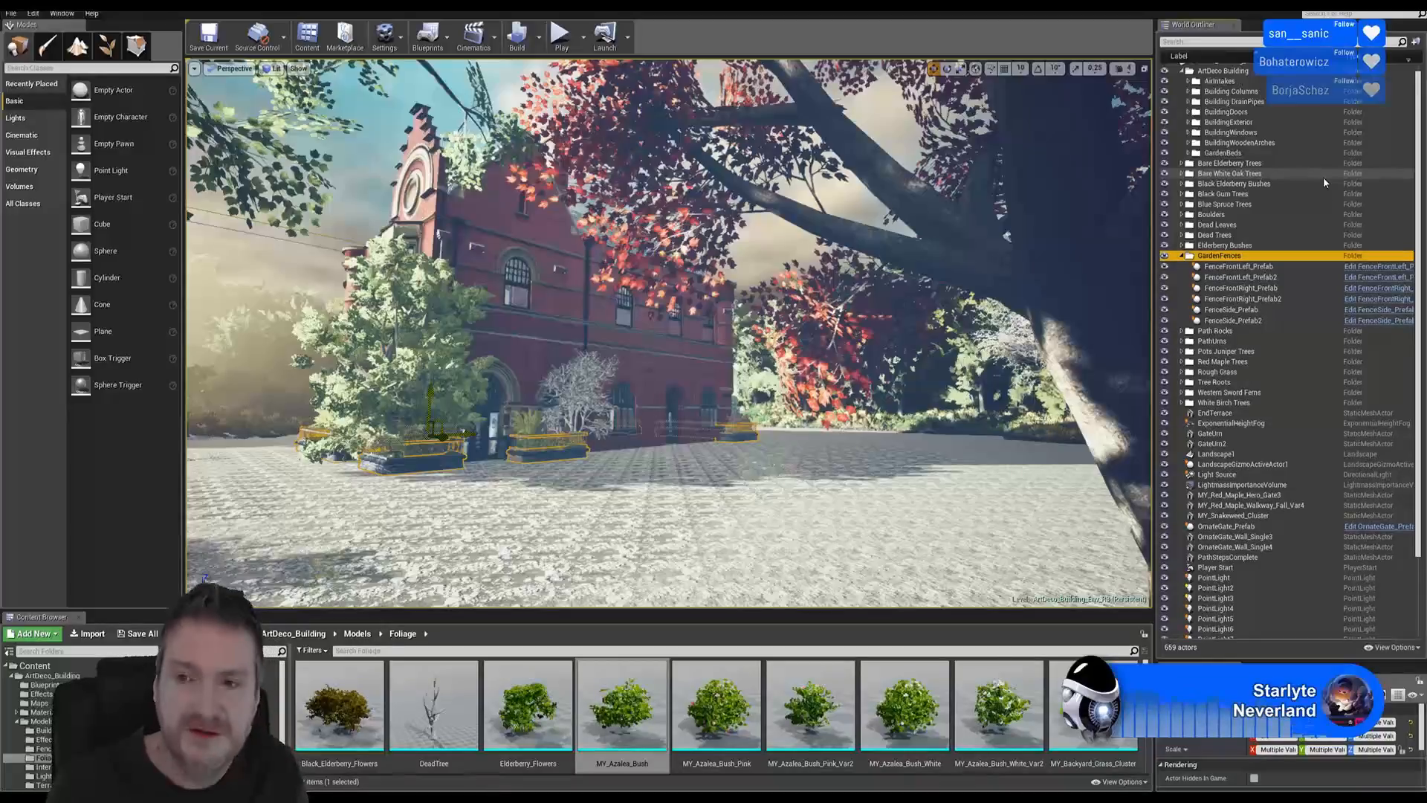
- Collapse the GardenFences folder, move it into the ArtDeco Building folder, and collapse that parent folder
click(1182, 256)
drag(1208, 256, 1215, 71)
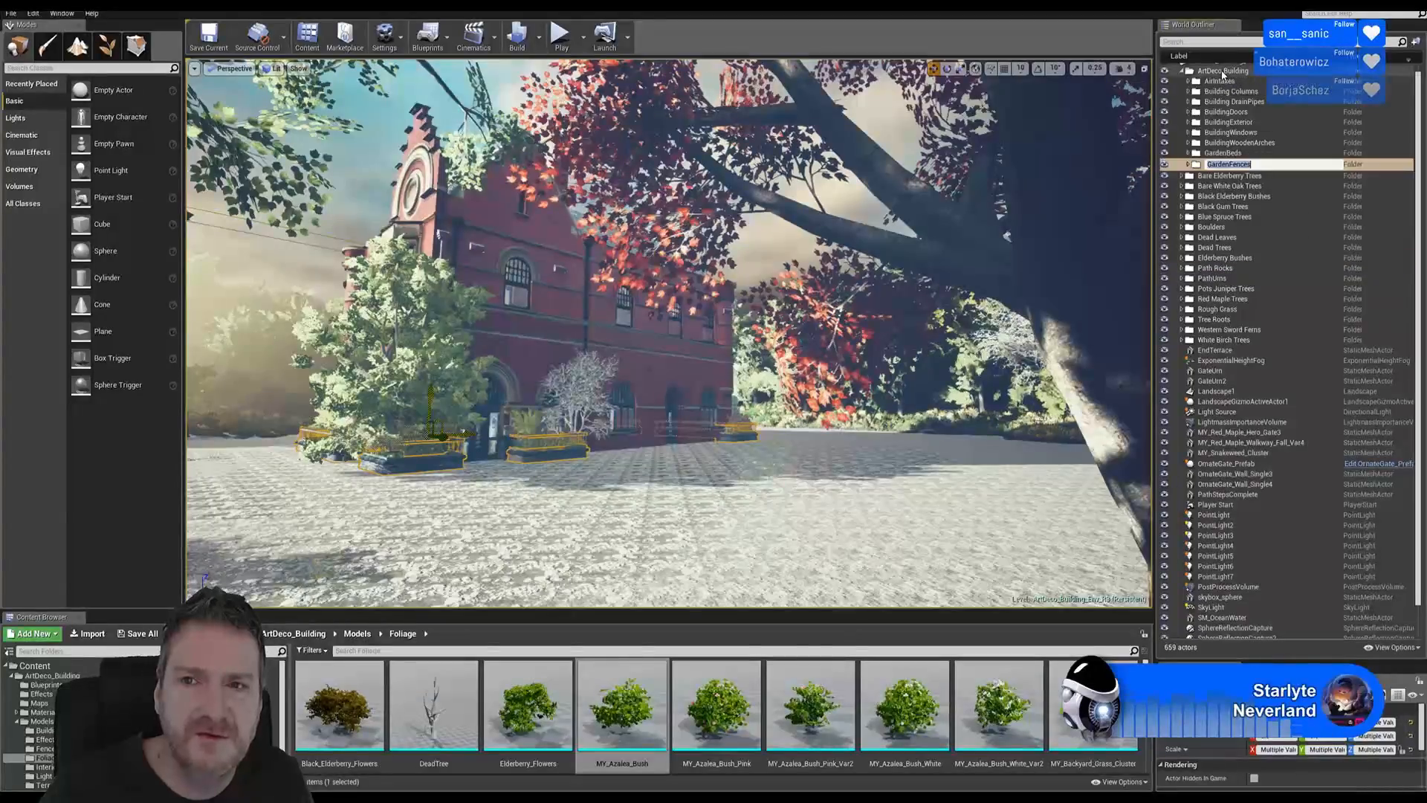
click(1189, 164)
click(1189, 163)
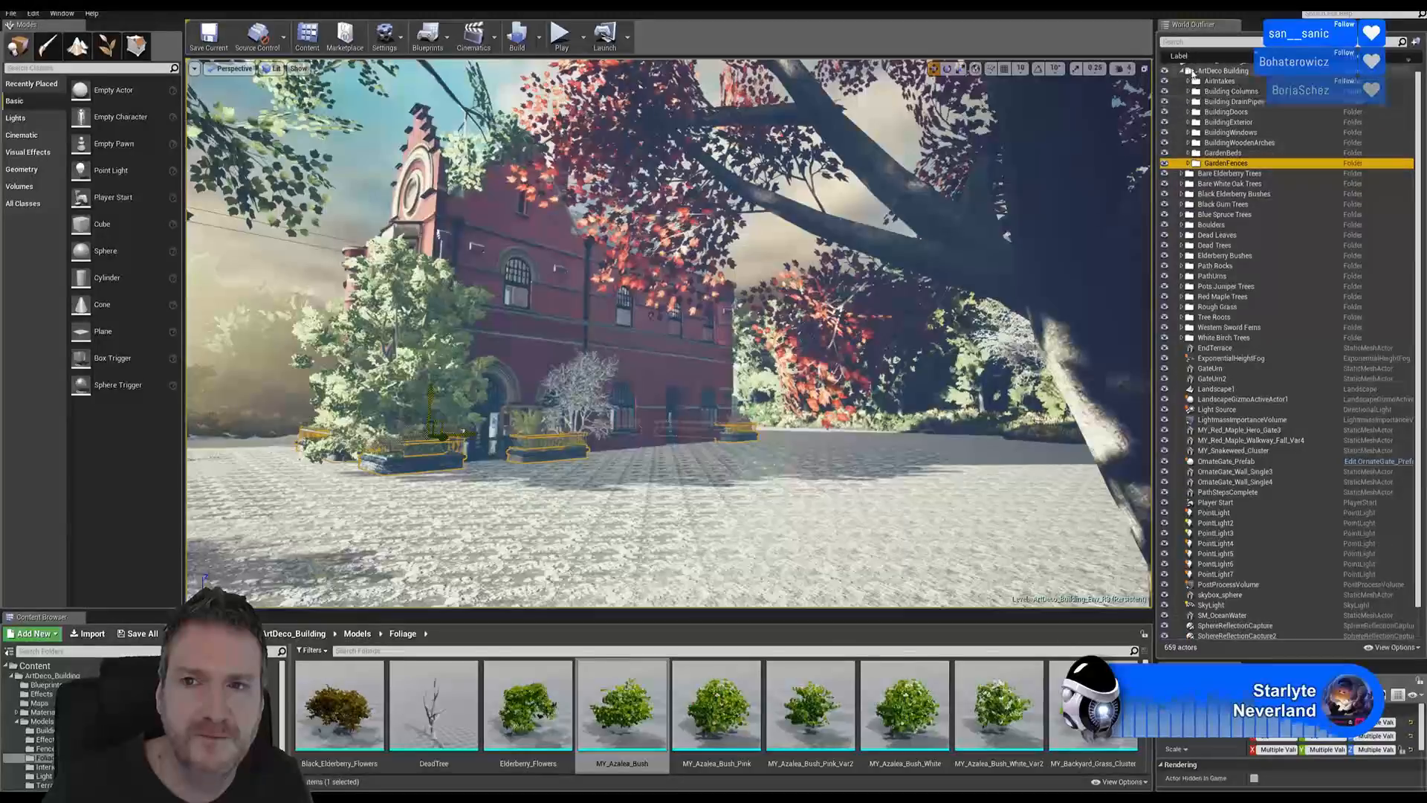
click(1182, 72)
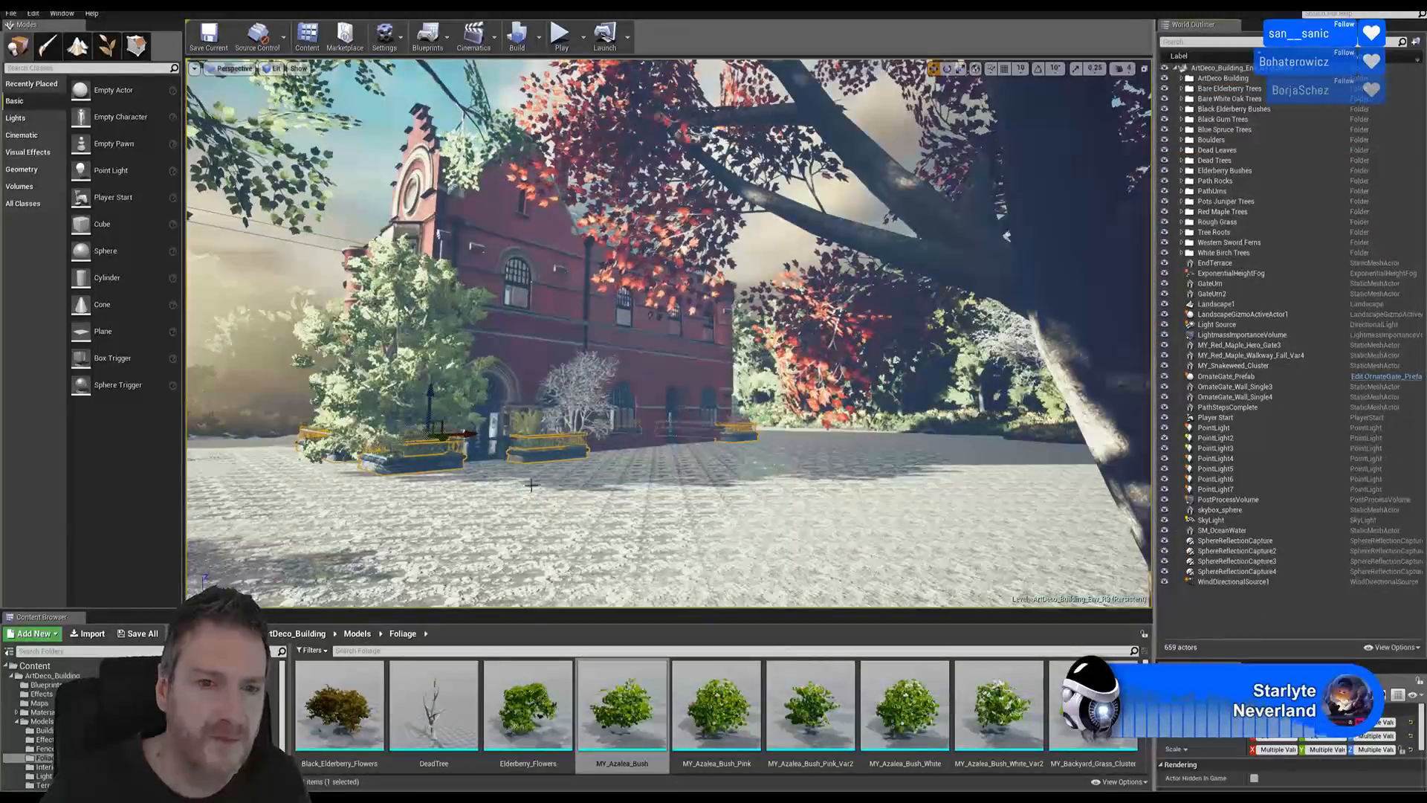
- Deselect the planter fences and save all unsaved levels and assets of the project
key(Escape)
right_drag(670, 476, 639, 475)
click(29, 12)
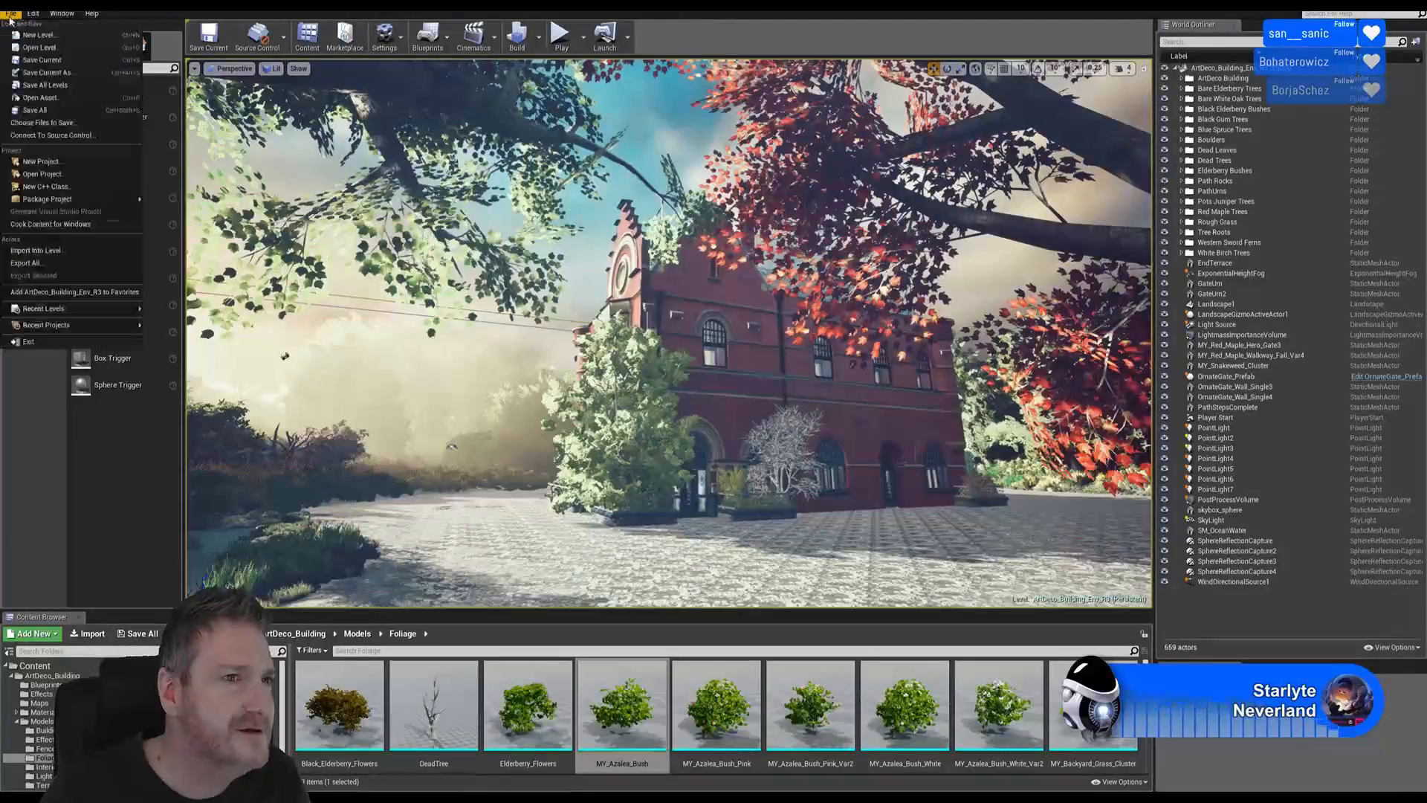
click(45, 104)
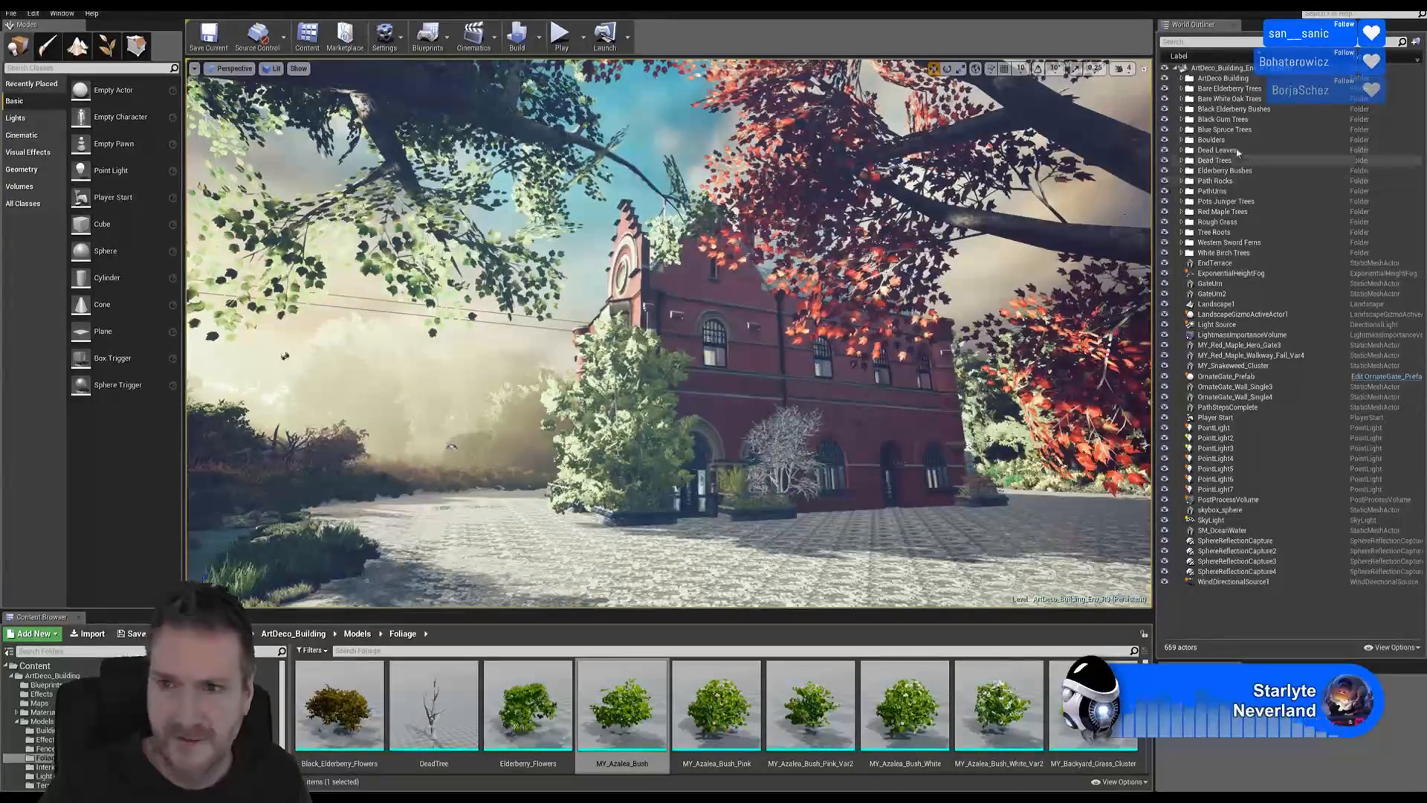
- Select all descendants of the ArtDeco Building folder, including the GardenFences prefabs
right_click(1223, 81)
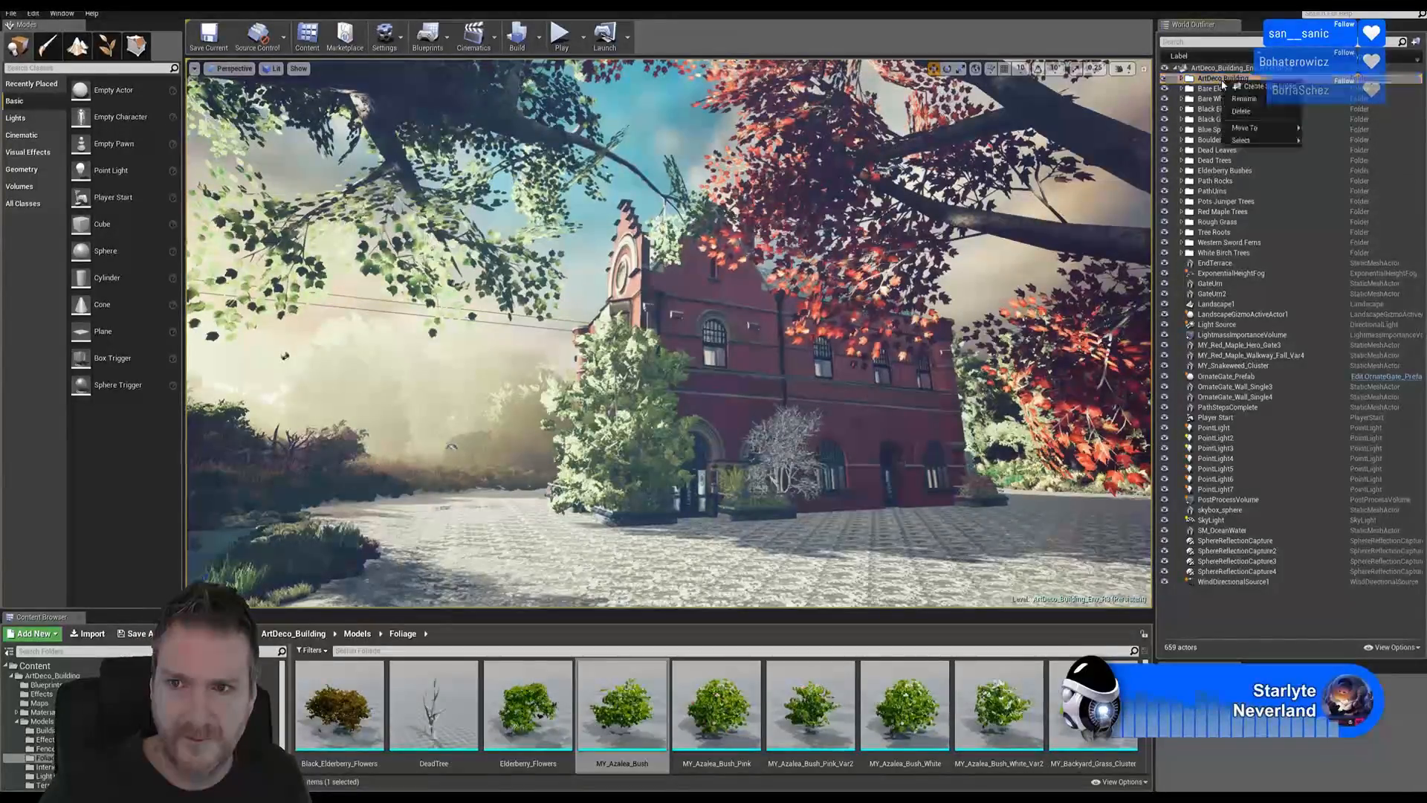
mouse_move(1252, 139)
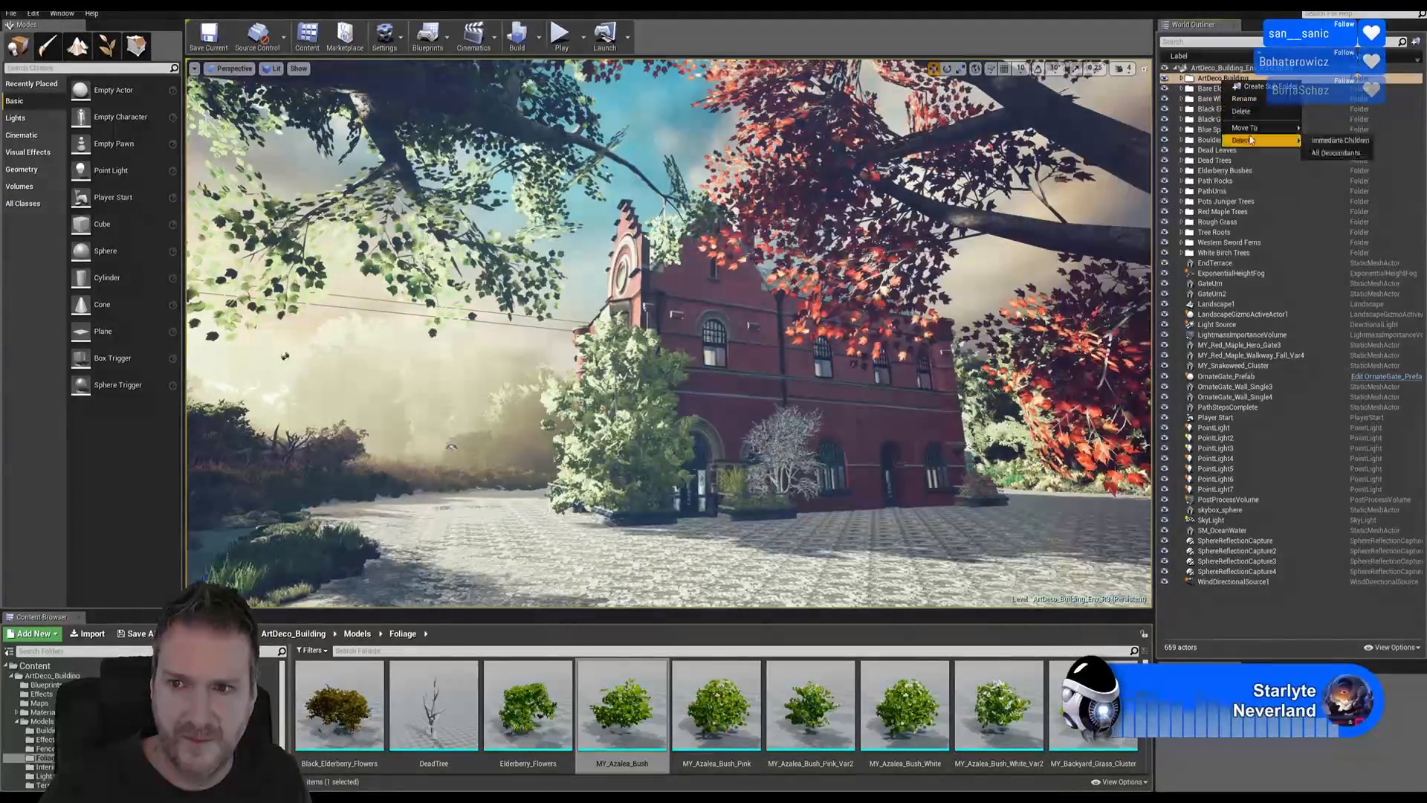
click(1336, 152)
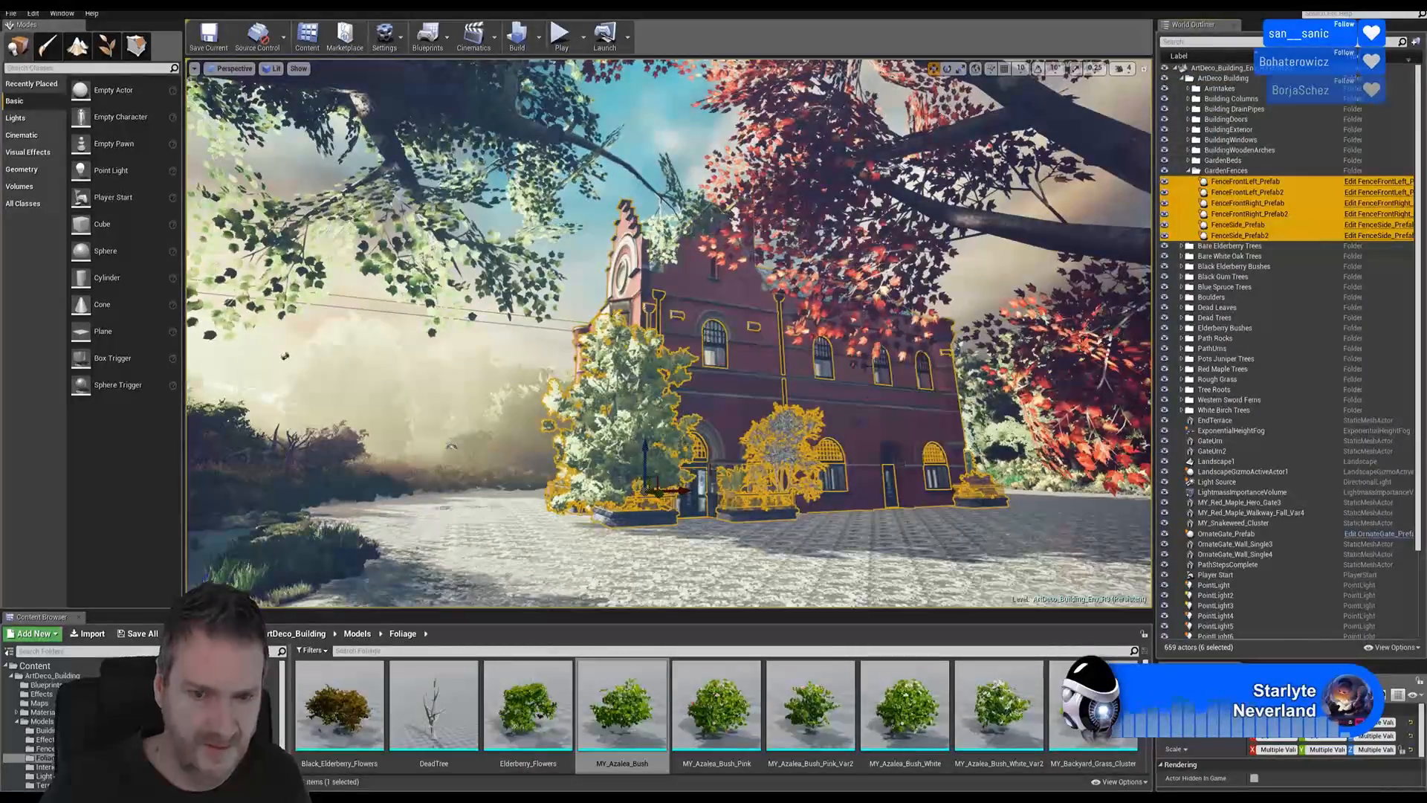
- Try rotating the whole selected building about its vertical axis, and undo that rotation
click(946, 68)
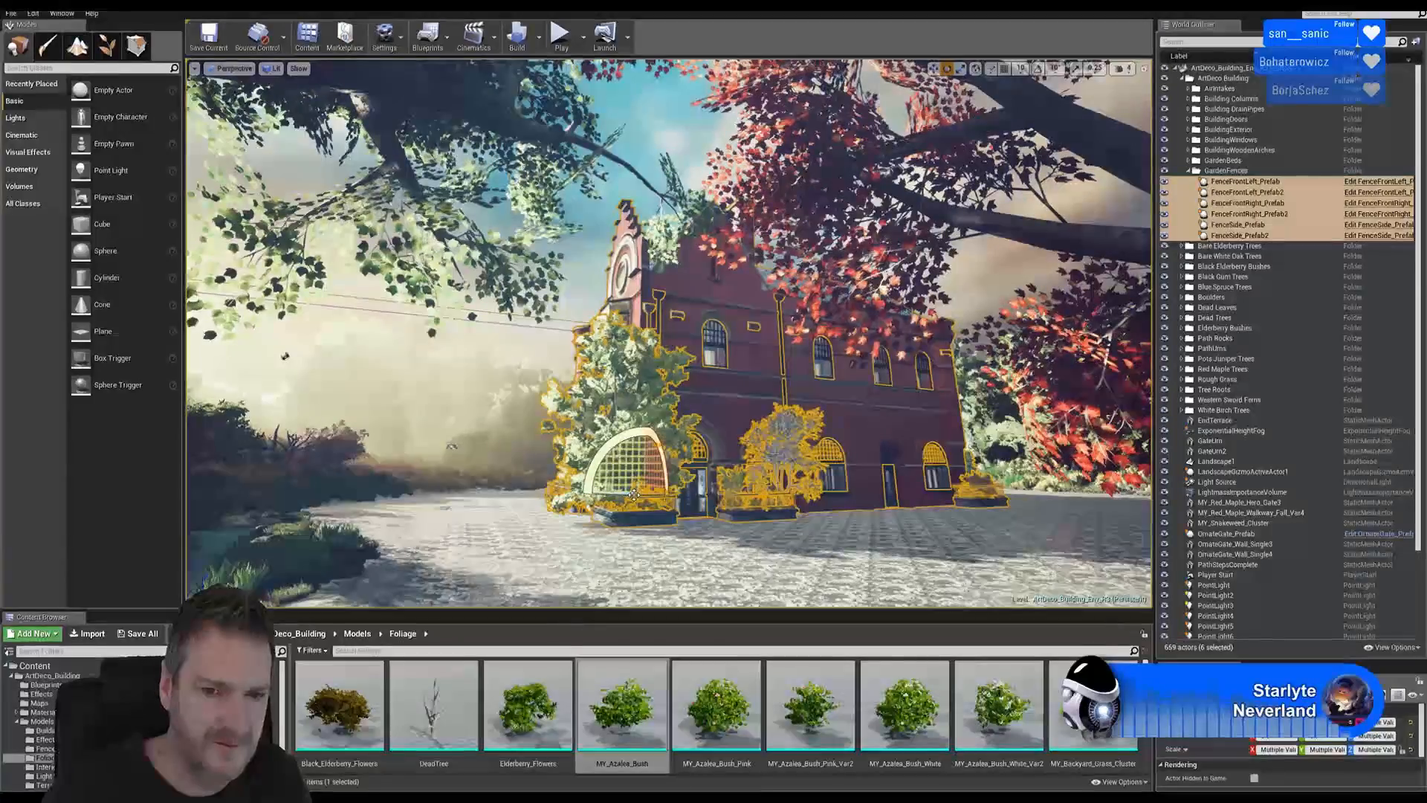
drag(634, 494, 707, 493)
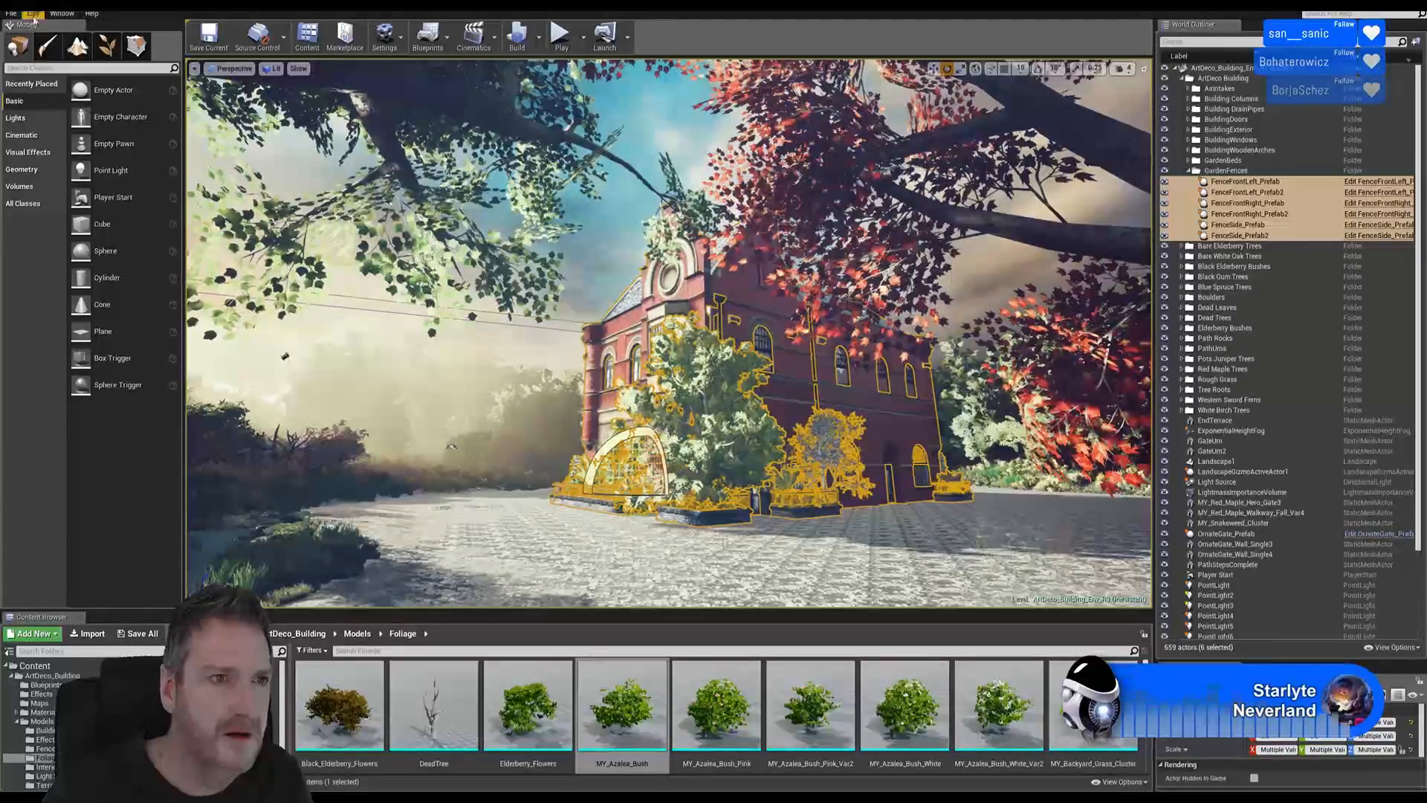
click(10, 15)
click(338, 133)
key(ctrl+z)
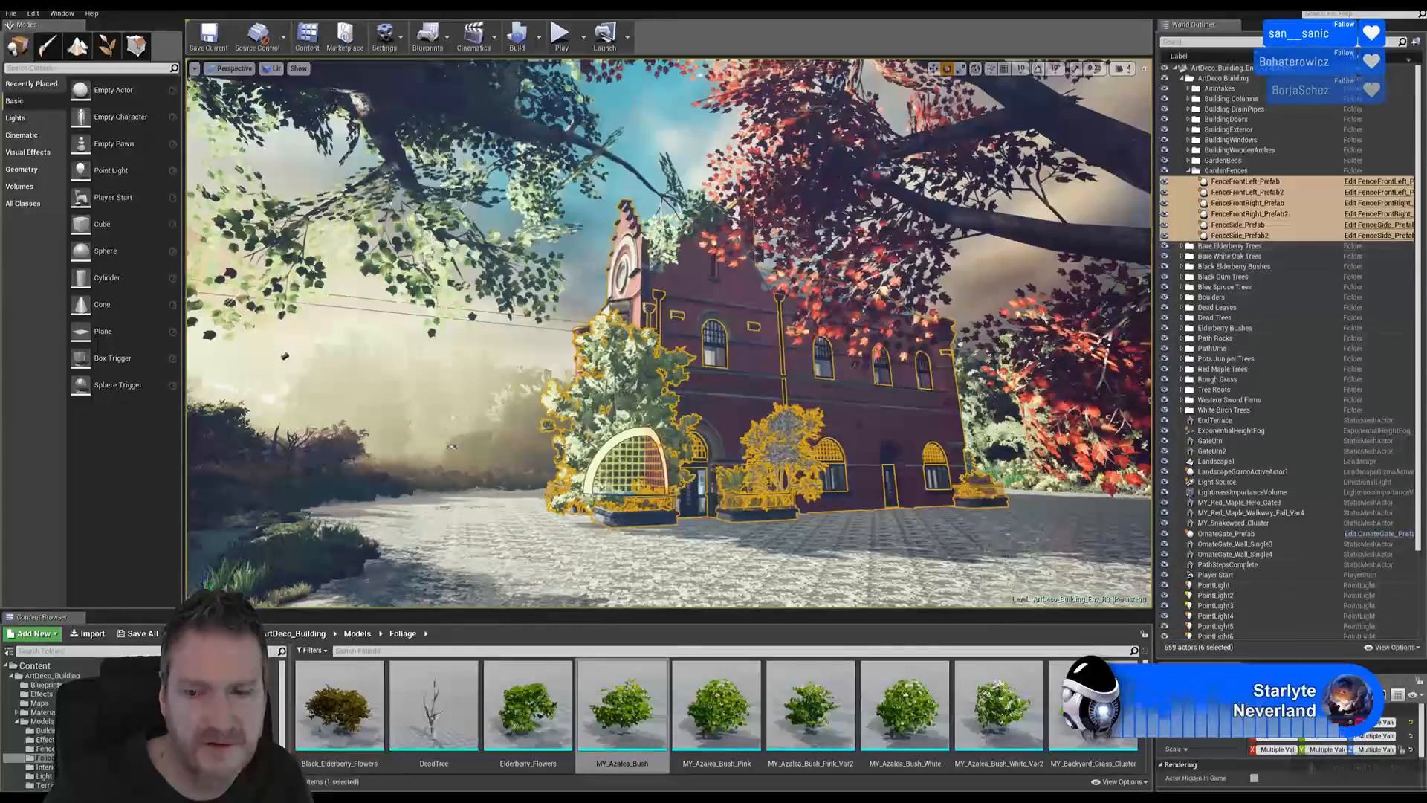
- Rotate the whole selected building about its vertical axis to reveal its arched front facade, and collapse the GardenFences and ArtDeco Building folders
drag(1299, 658, 1299, 369)
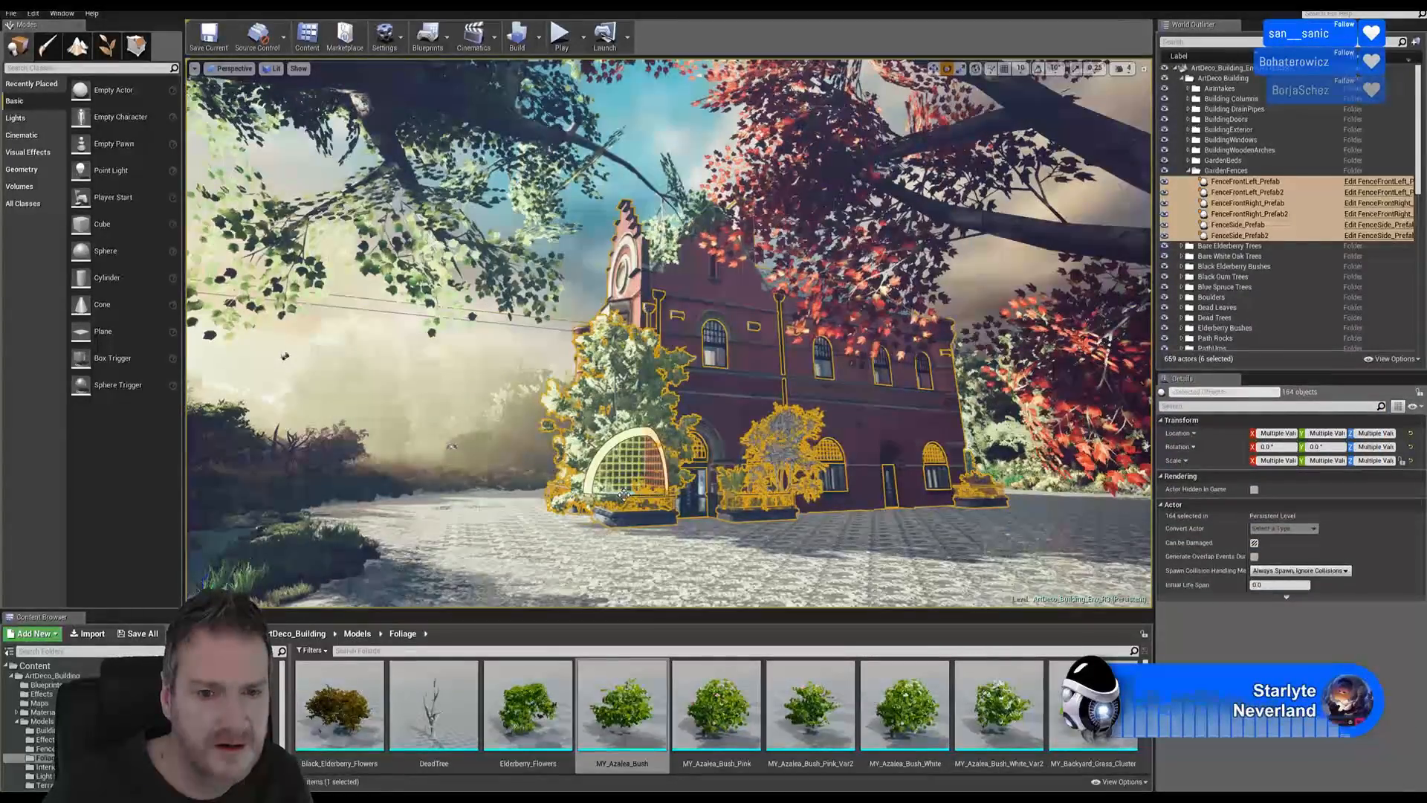
drag(623, 497, 851, 483)
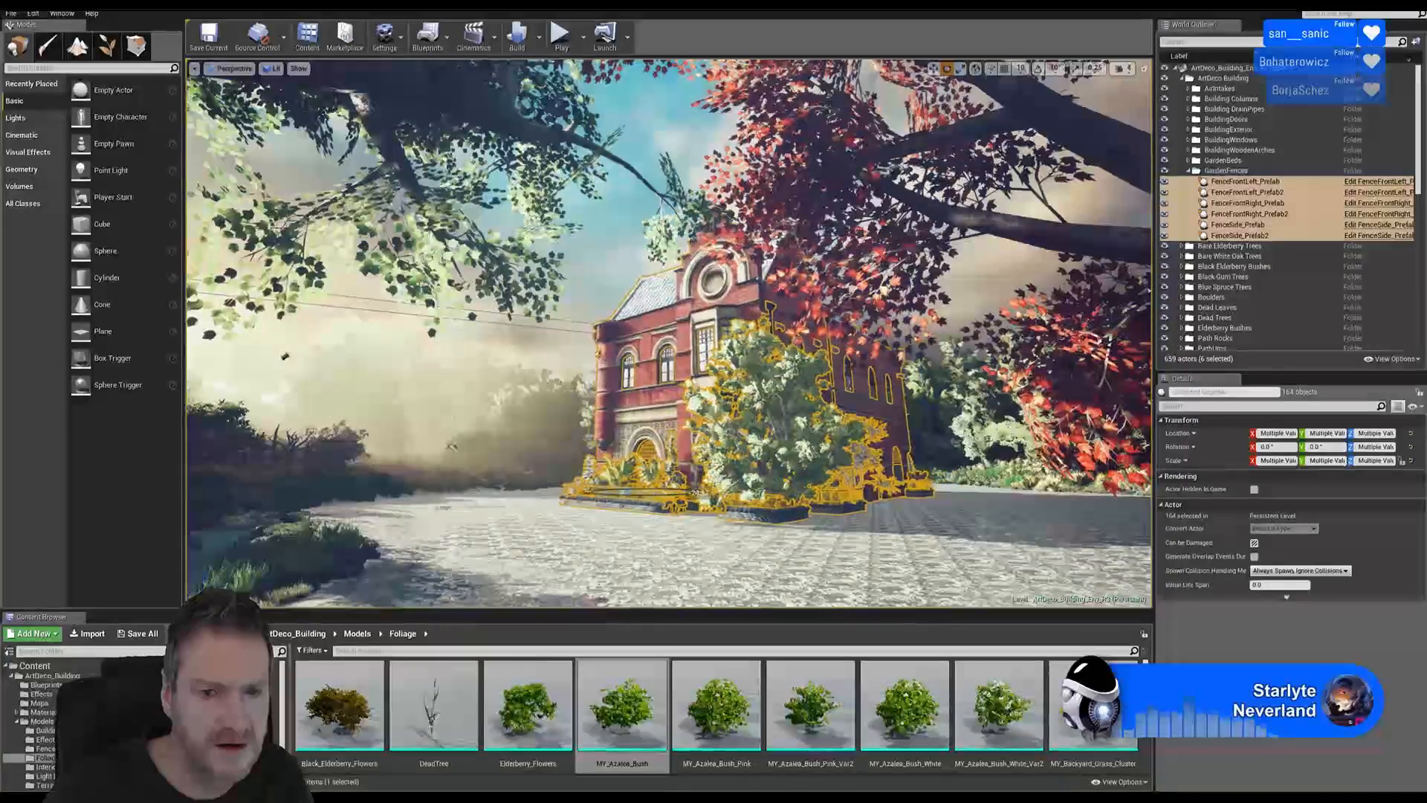
drag(697, 492, 698, 492)
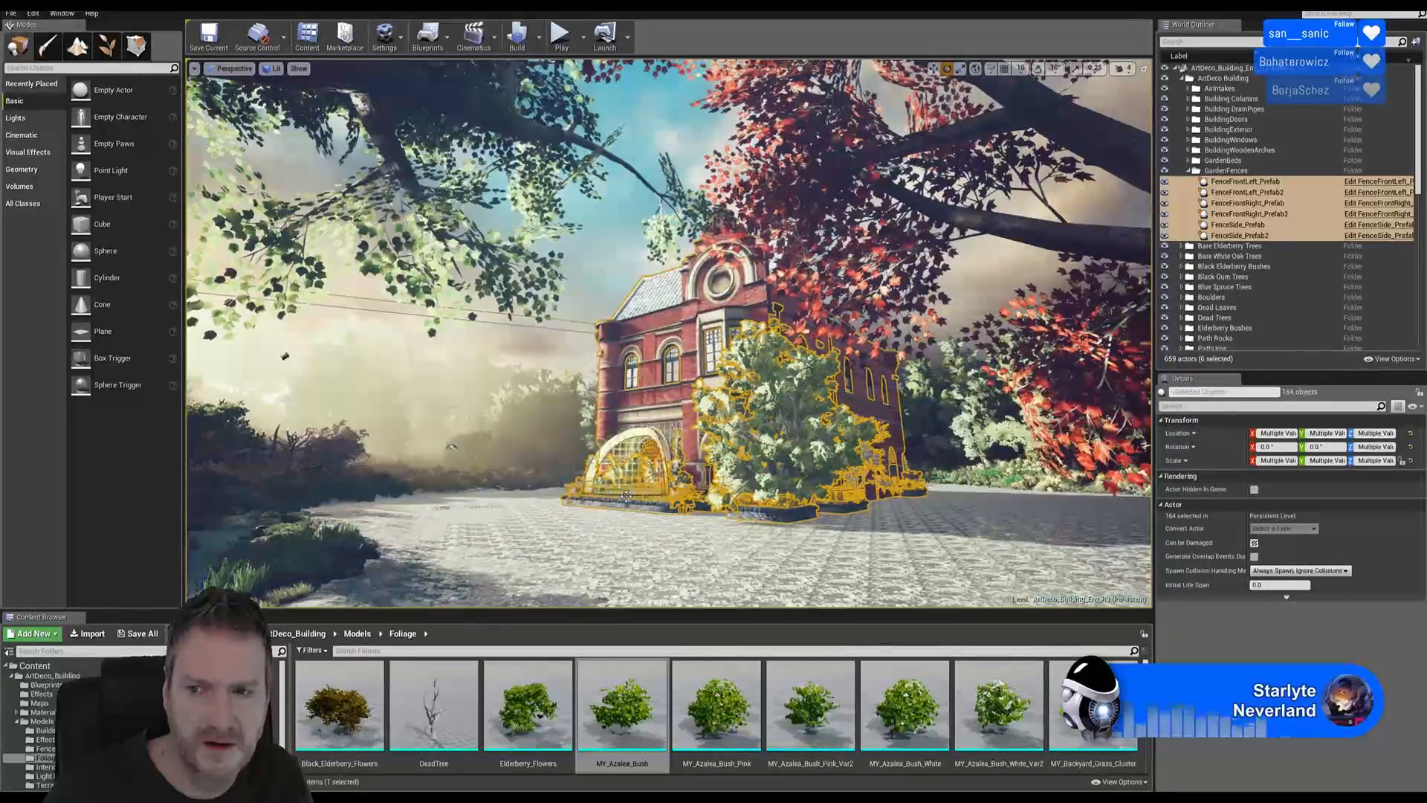
right_drag(799, 587, 635, 543)
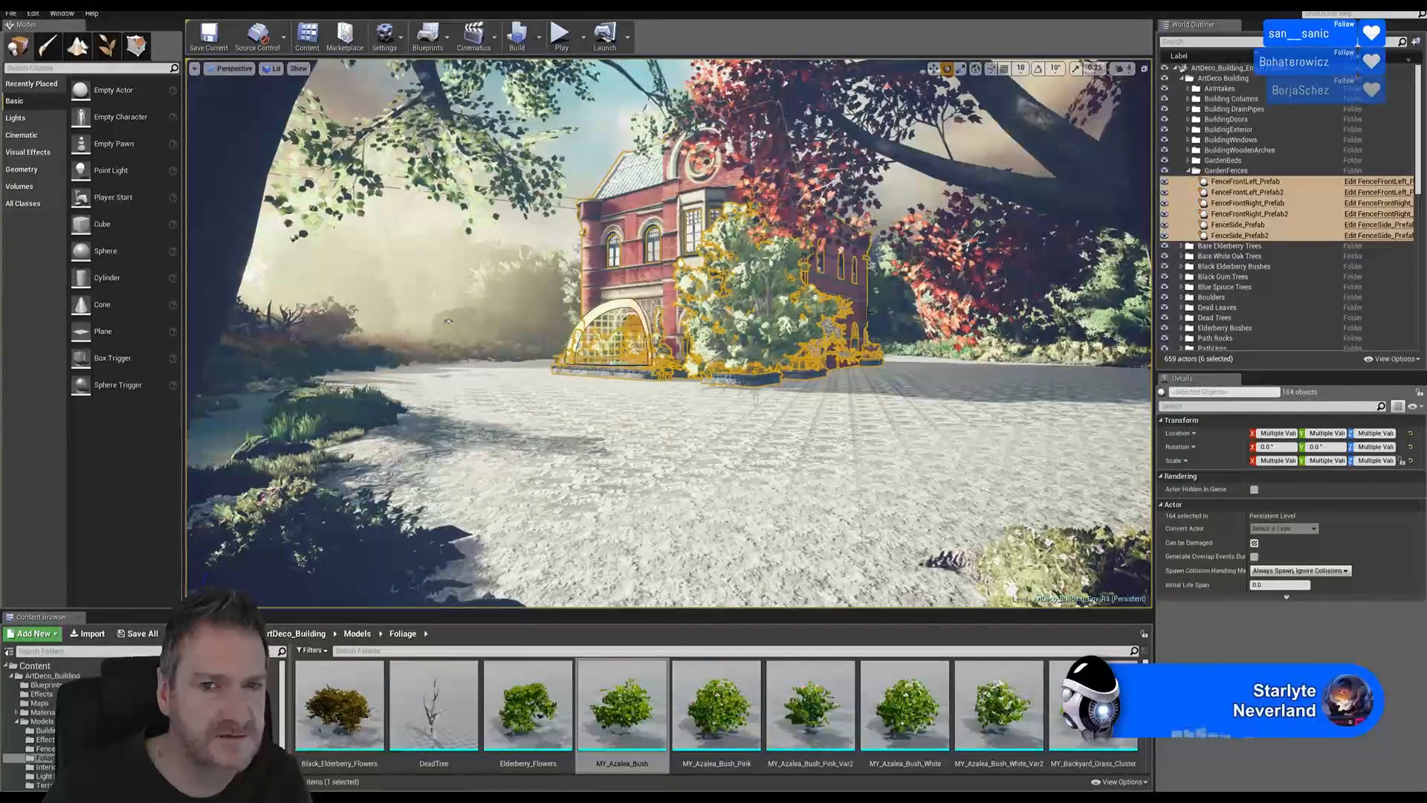
right_drag(821, 521, 812, 510)
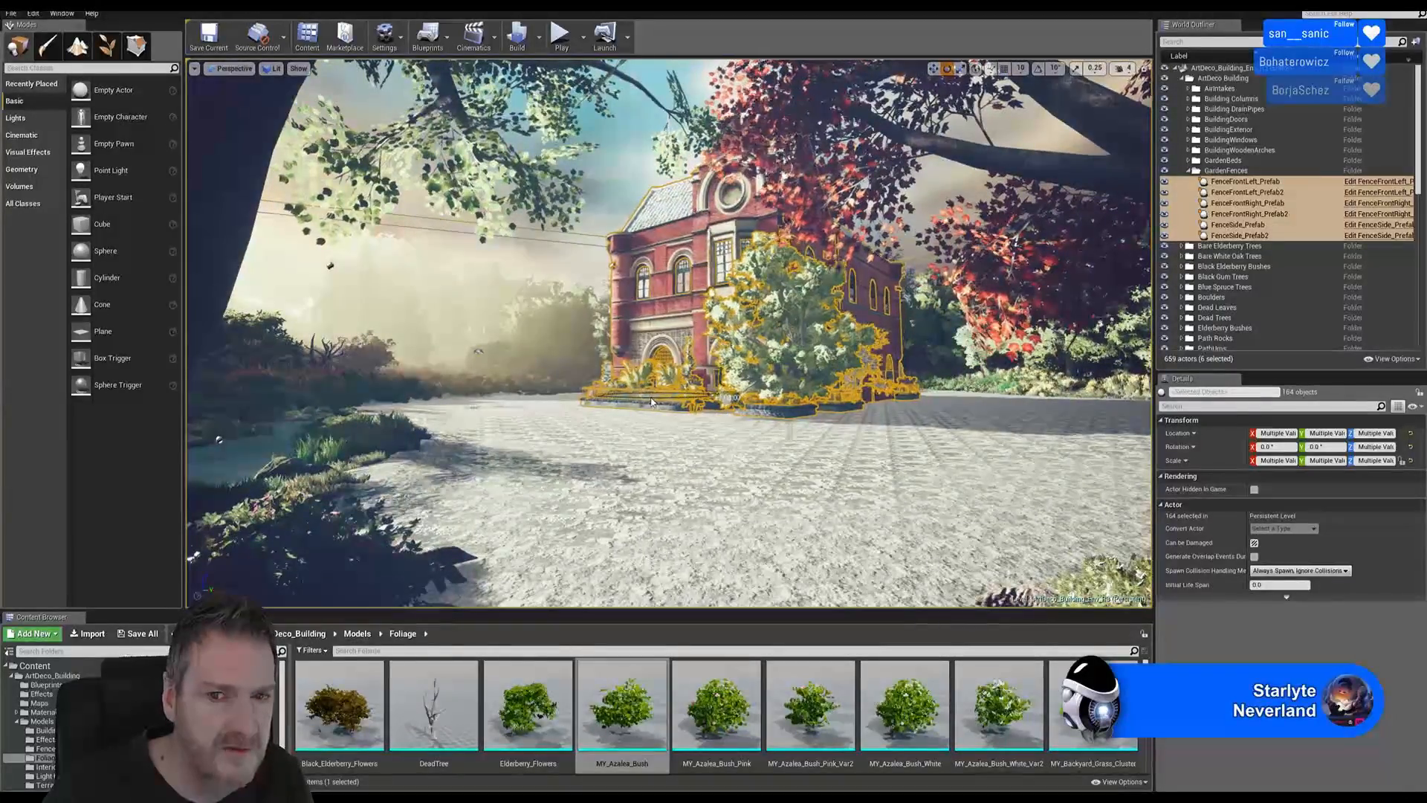
drag(733, 398, 695, 398)
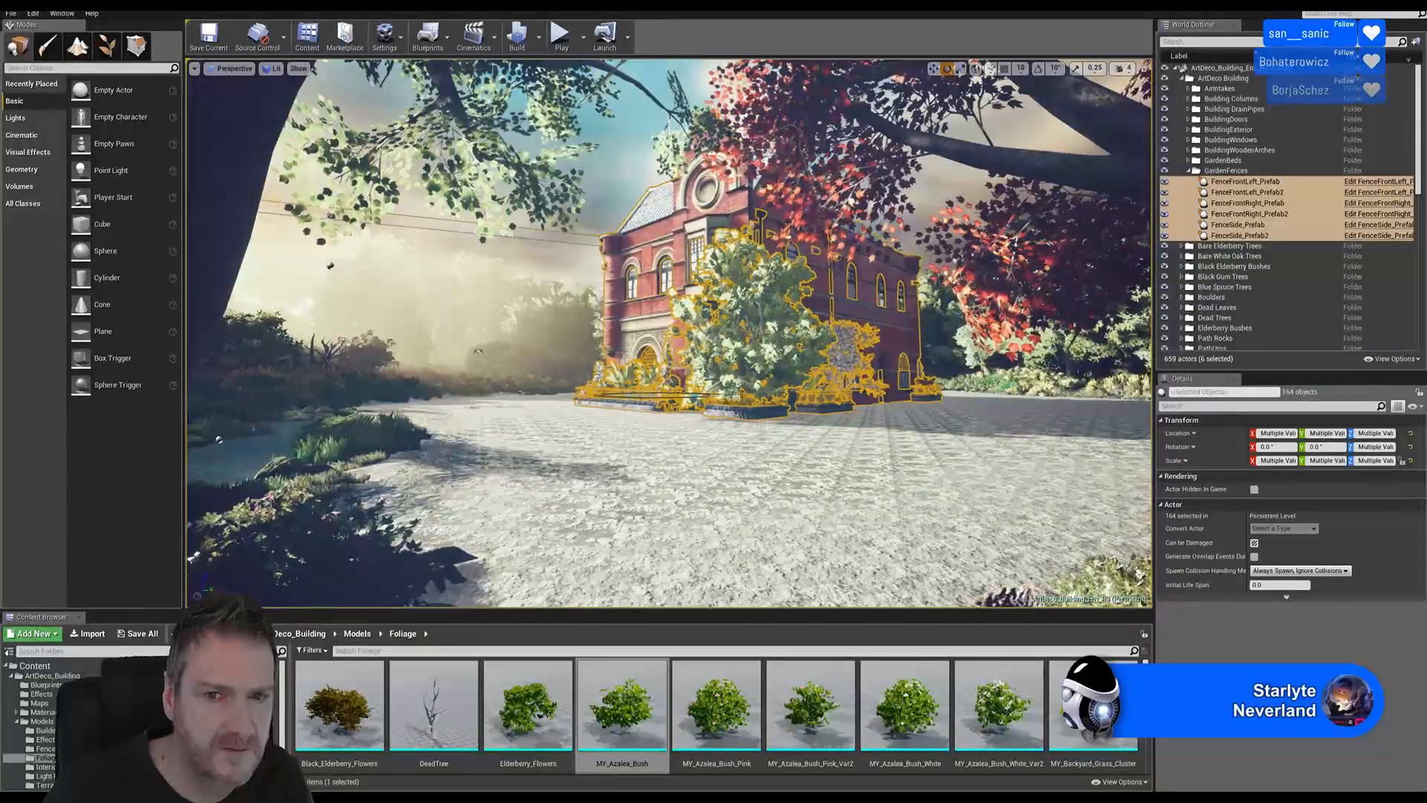
drag(695, 397, 727, 398)
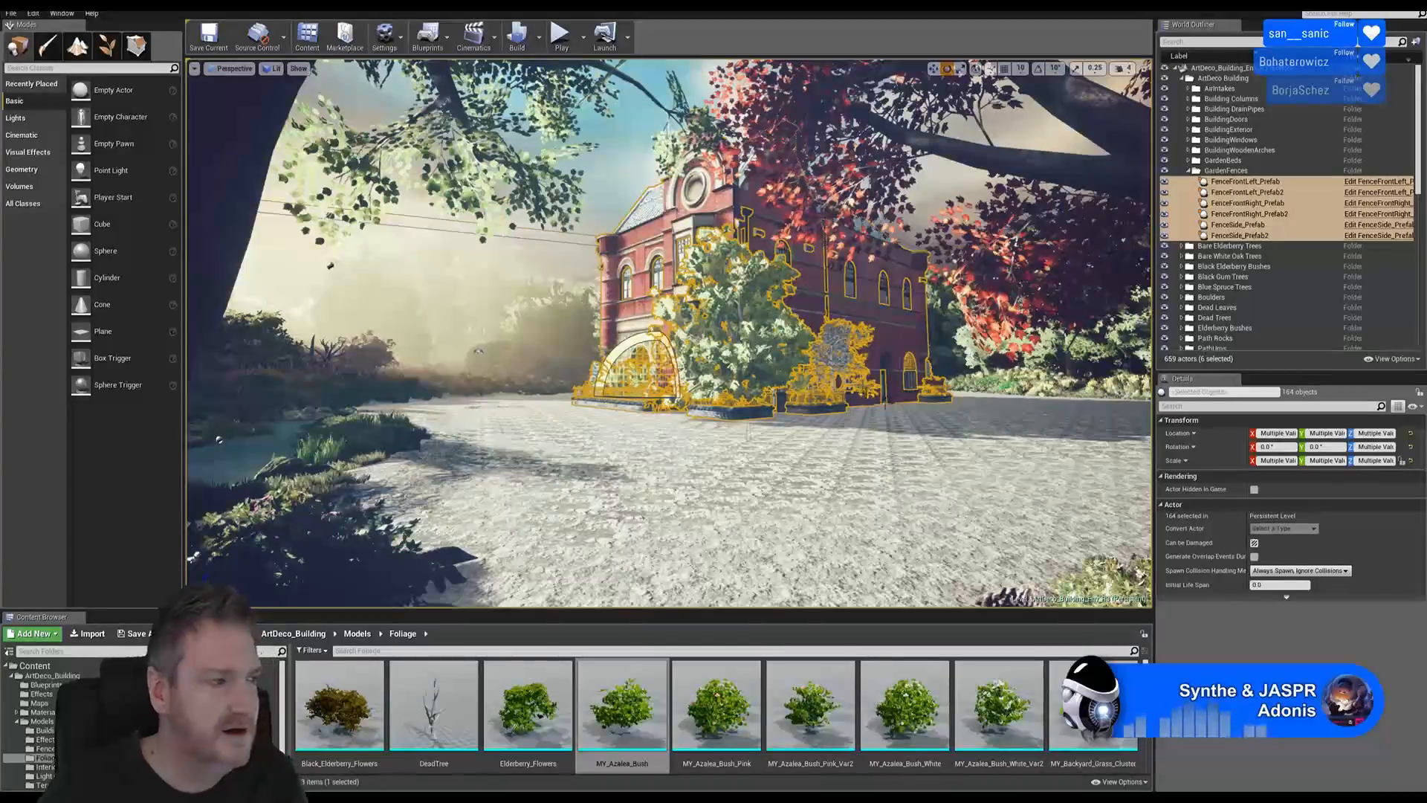
click(1187, 172)
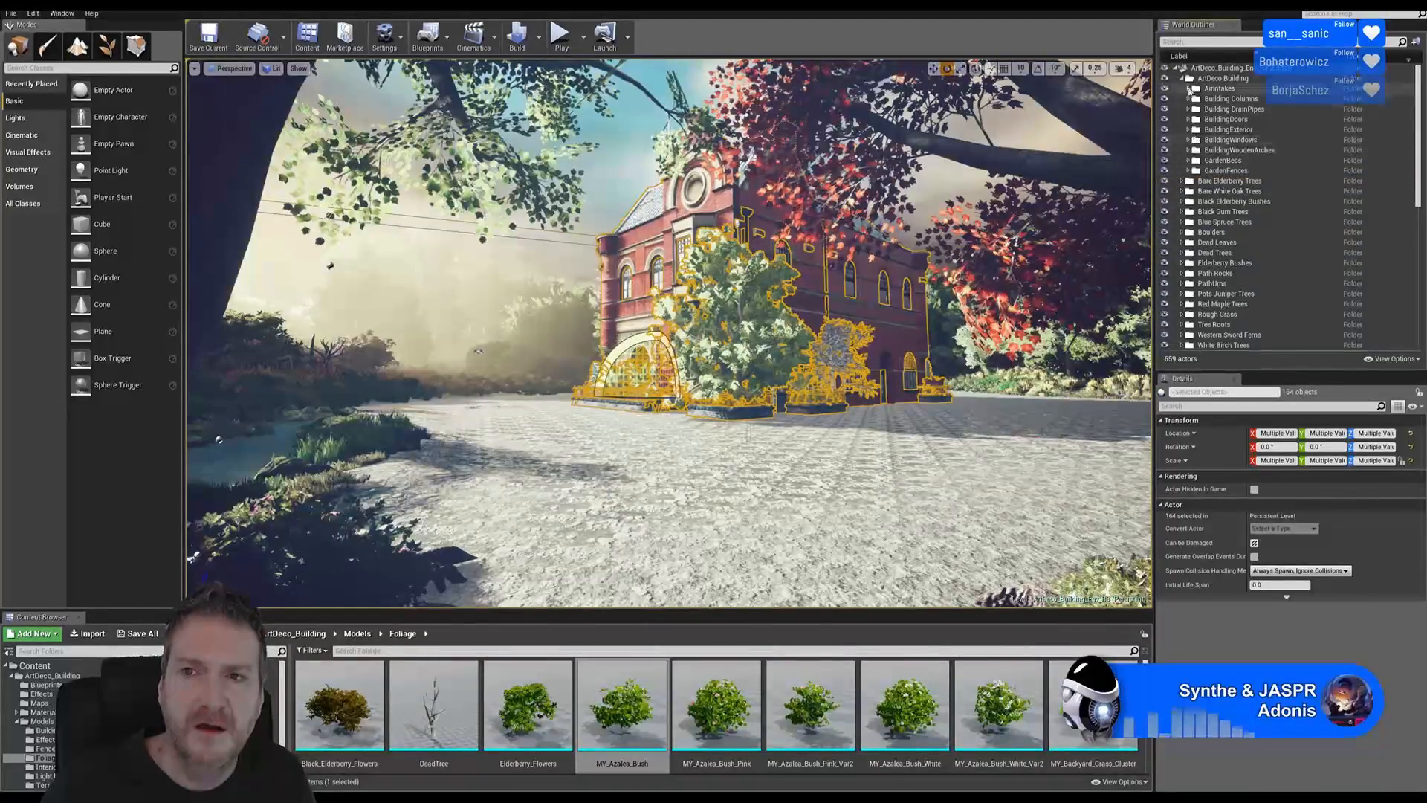
click(1183, 79)
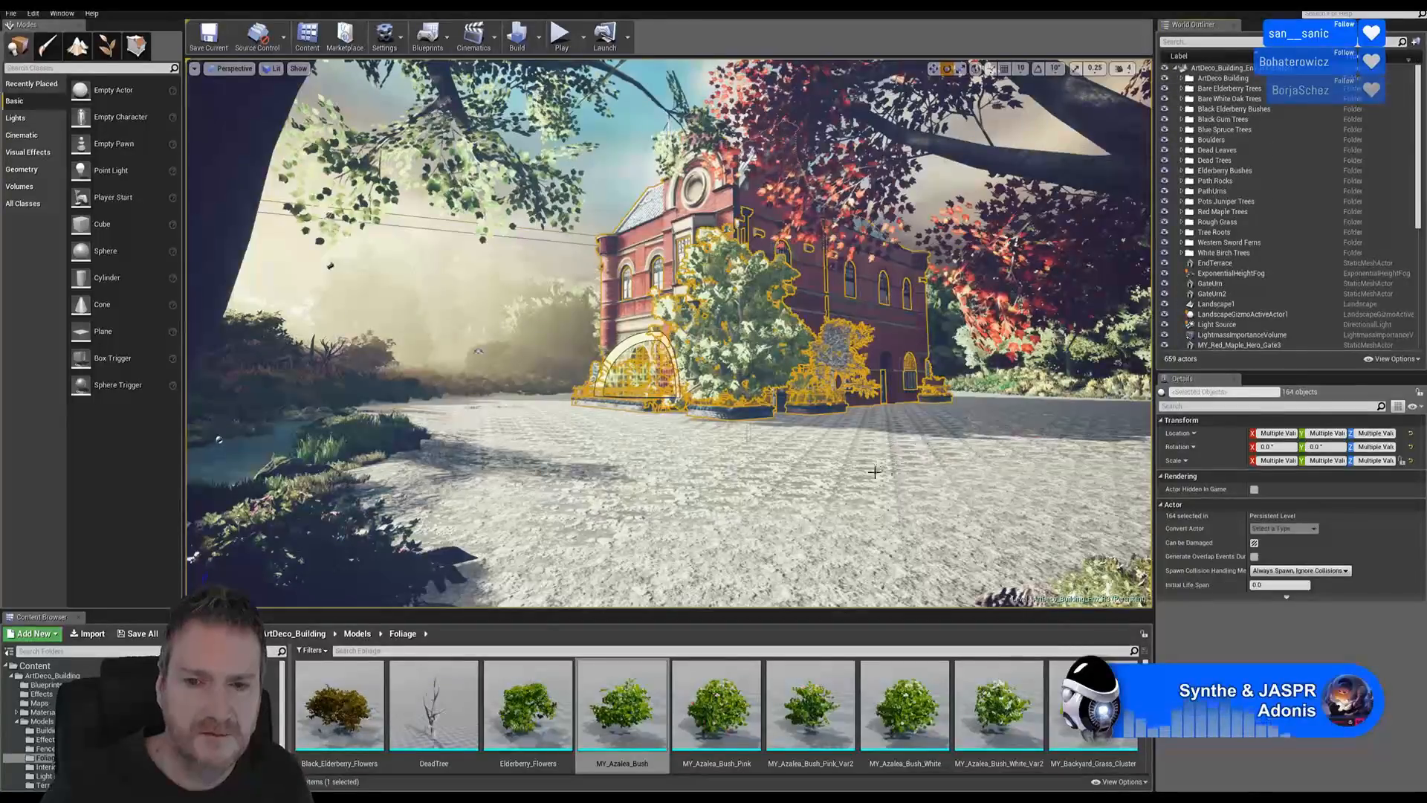
- Move the whole selected building across the paved courtyard towards the entrance path
right_drag(933, 513, 933, 580)
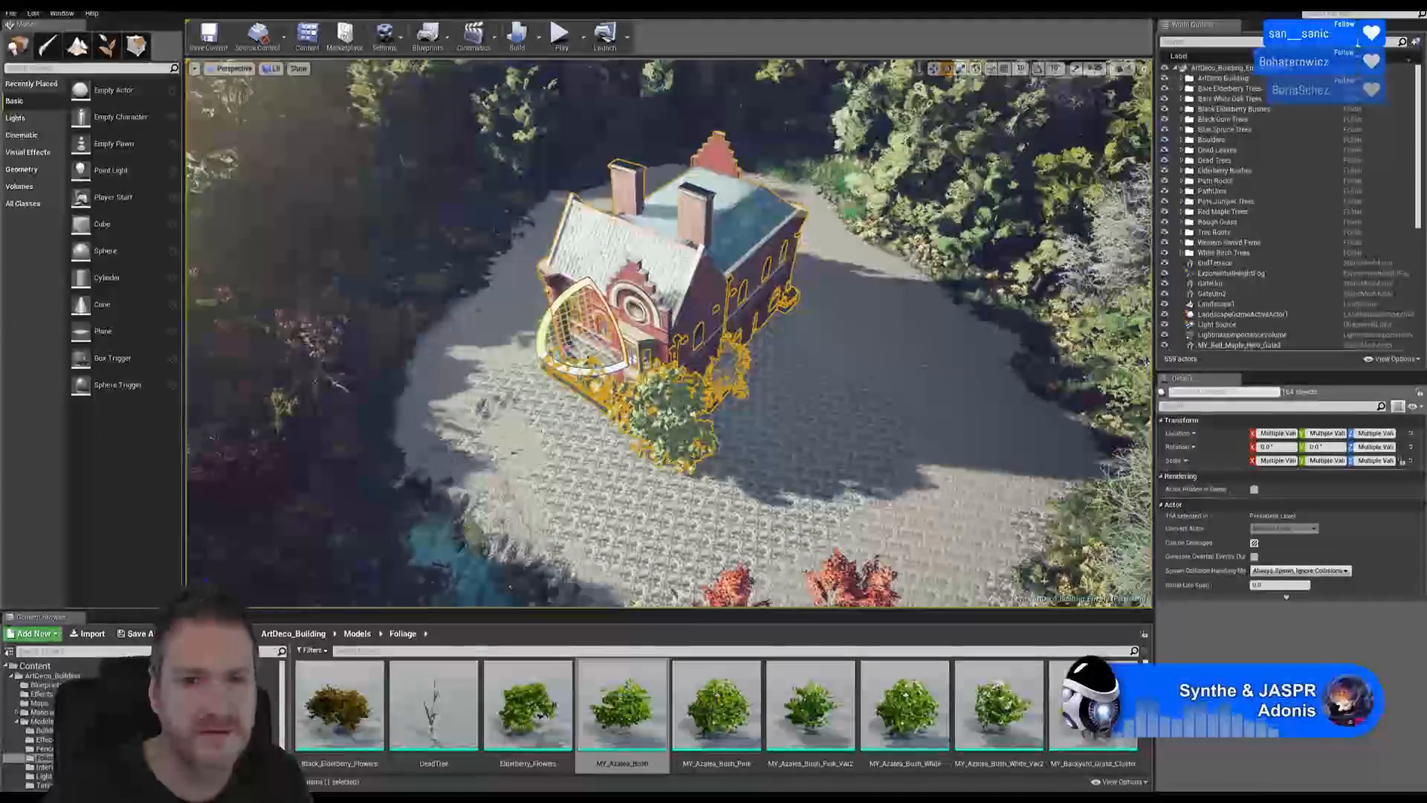
click(934, 69)
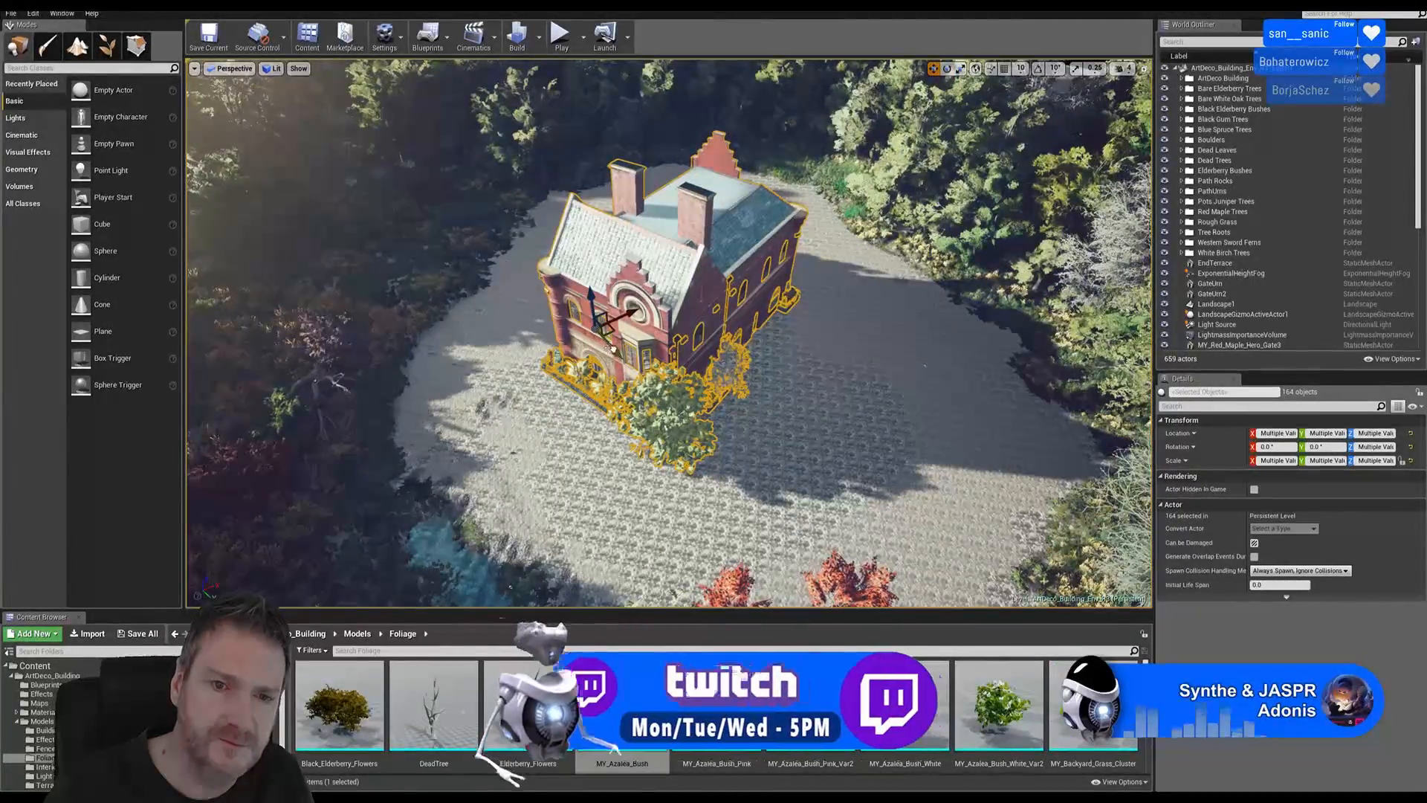
scroll(634, 355, up, 2)
scroll(635, 355, up, 3)
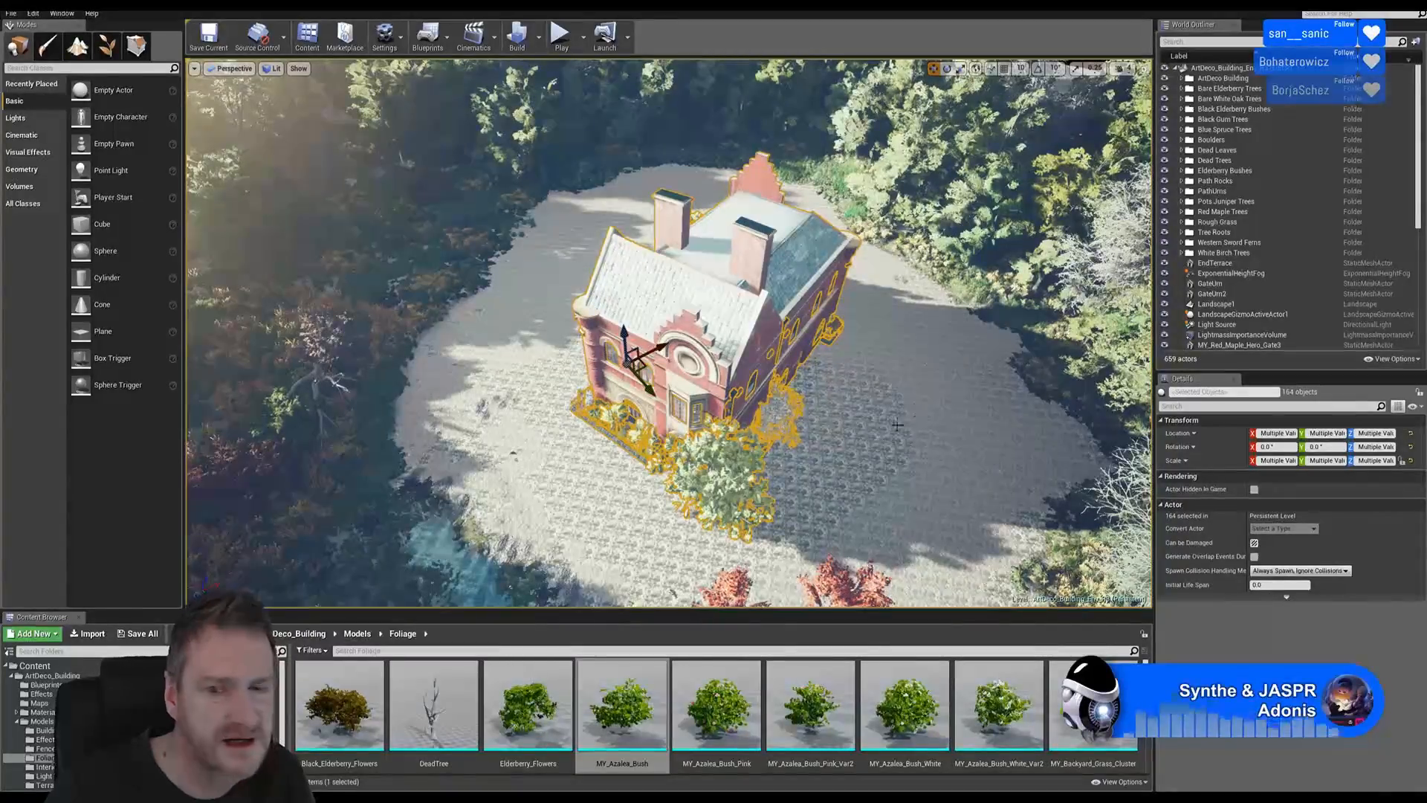
- Inspect the building's position on the courtyard from above, including its clearance to the trees and water
mouse_move(877, 444)
right_down()
mouse_move(969, 491)
mouse_move(1070, 472)
mouse_move(1107, 409)
mouse_move(1132, 474)
mouse_move(877, 444)
right_up()
key(a)
key(w)
key(a)
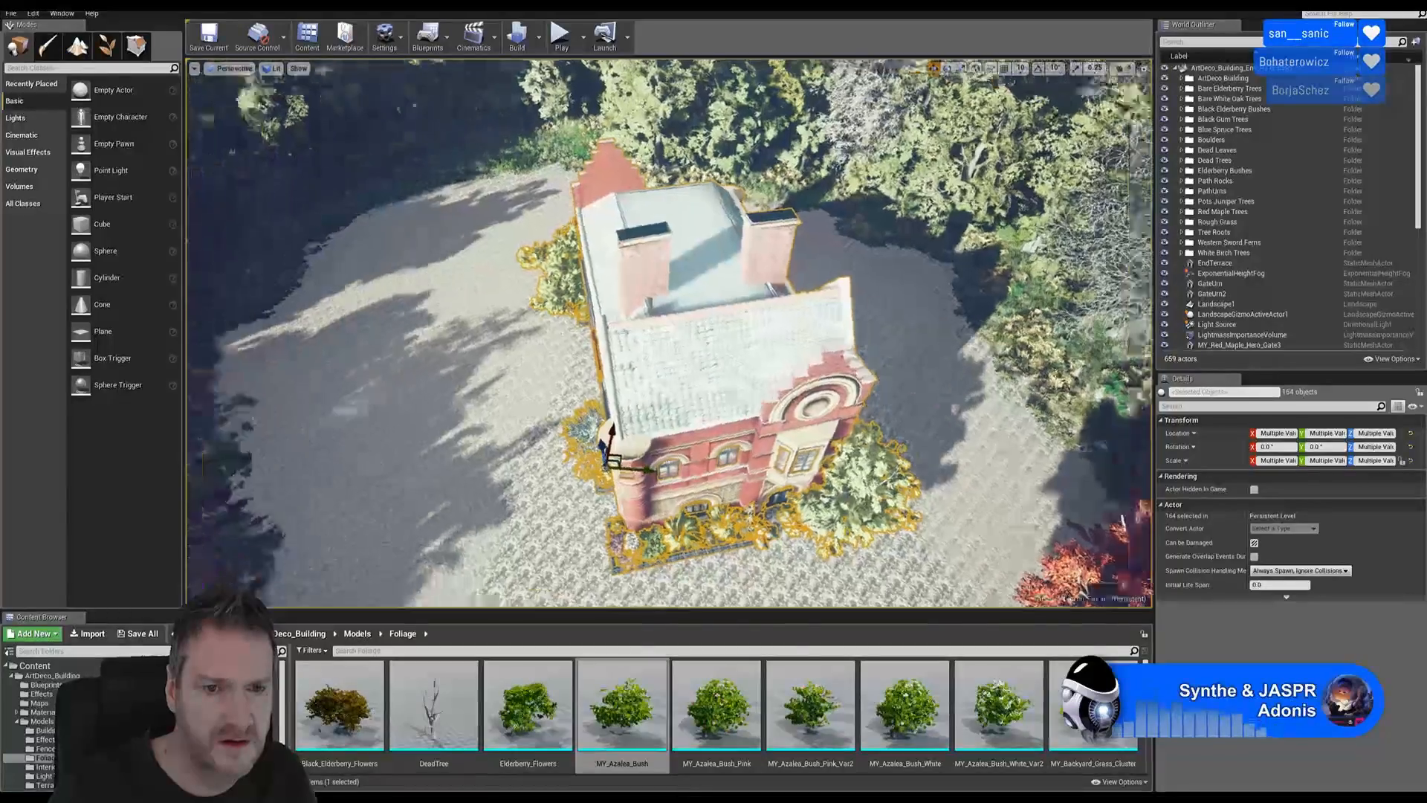
right_drag(877, 444, 855, 442)
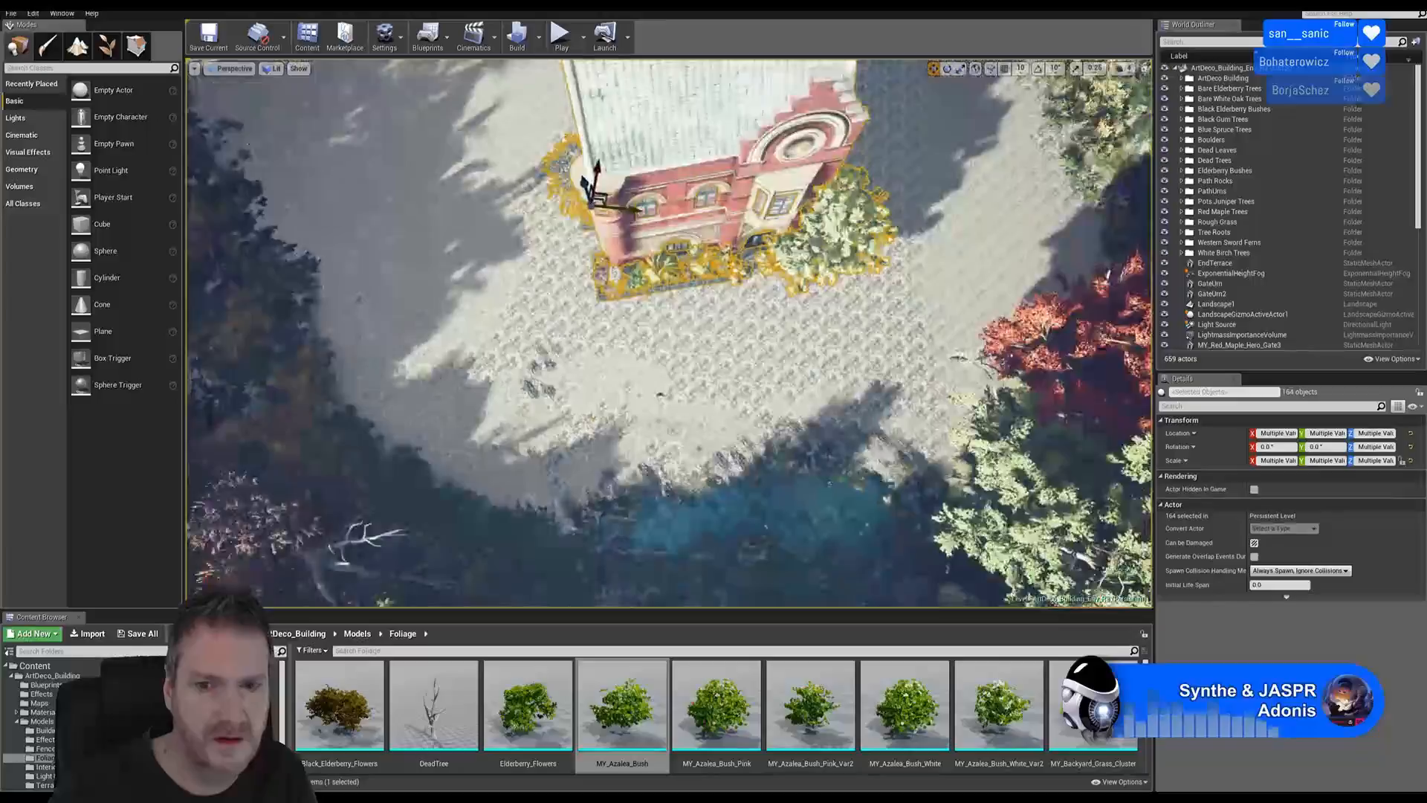
right_drag(855, 441, 833, 416)
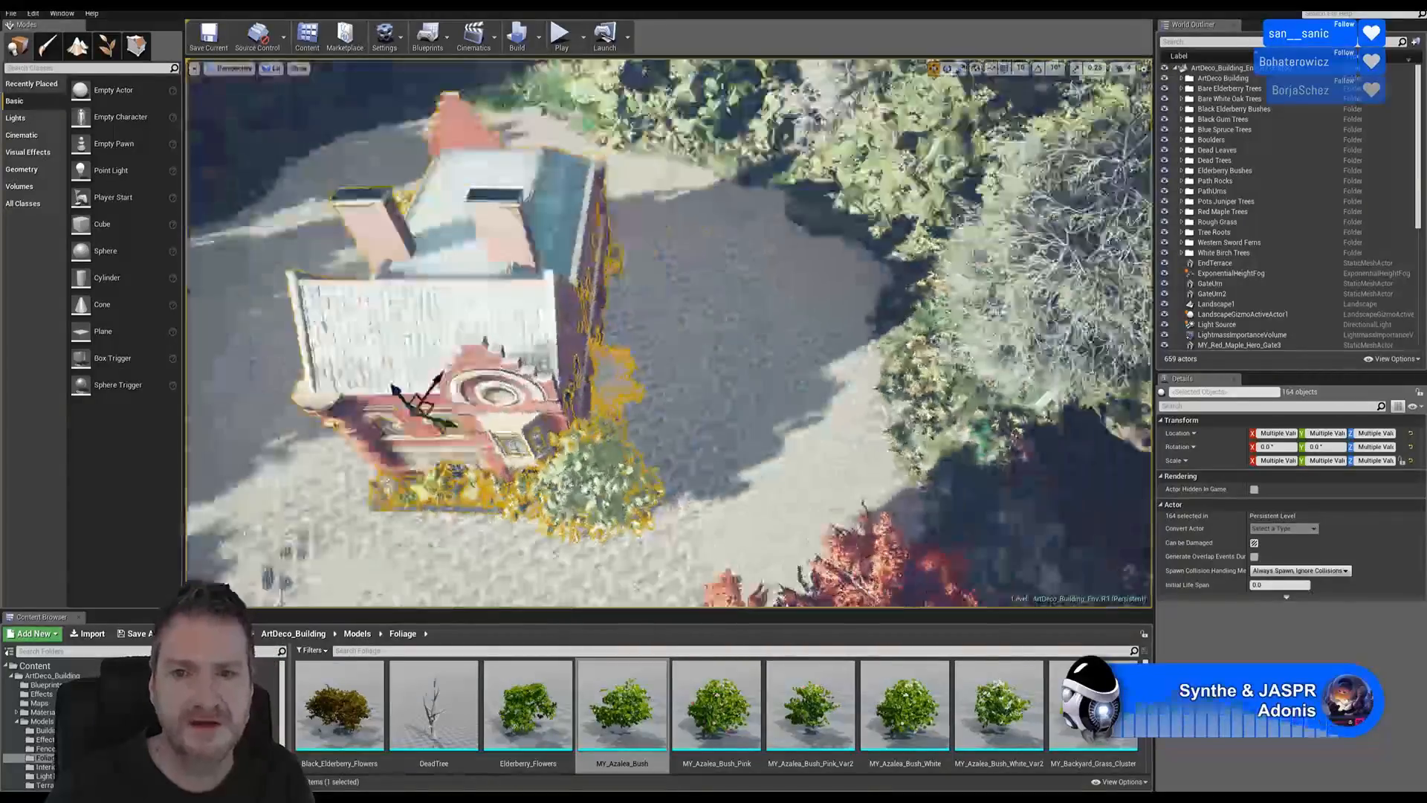
- Examine the building's placement and composition as seen from the tiled entrance path and courtyard edge
right_drag(669, 335, 613, 368)
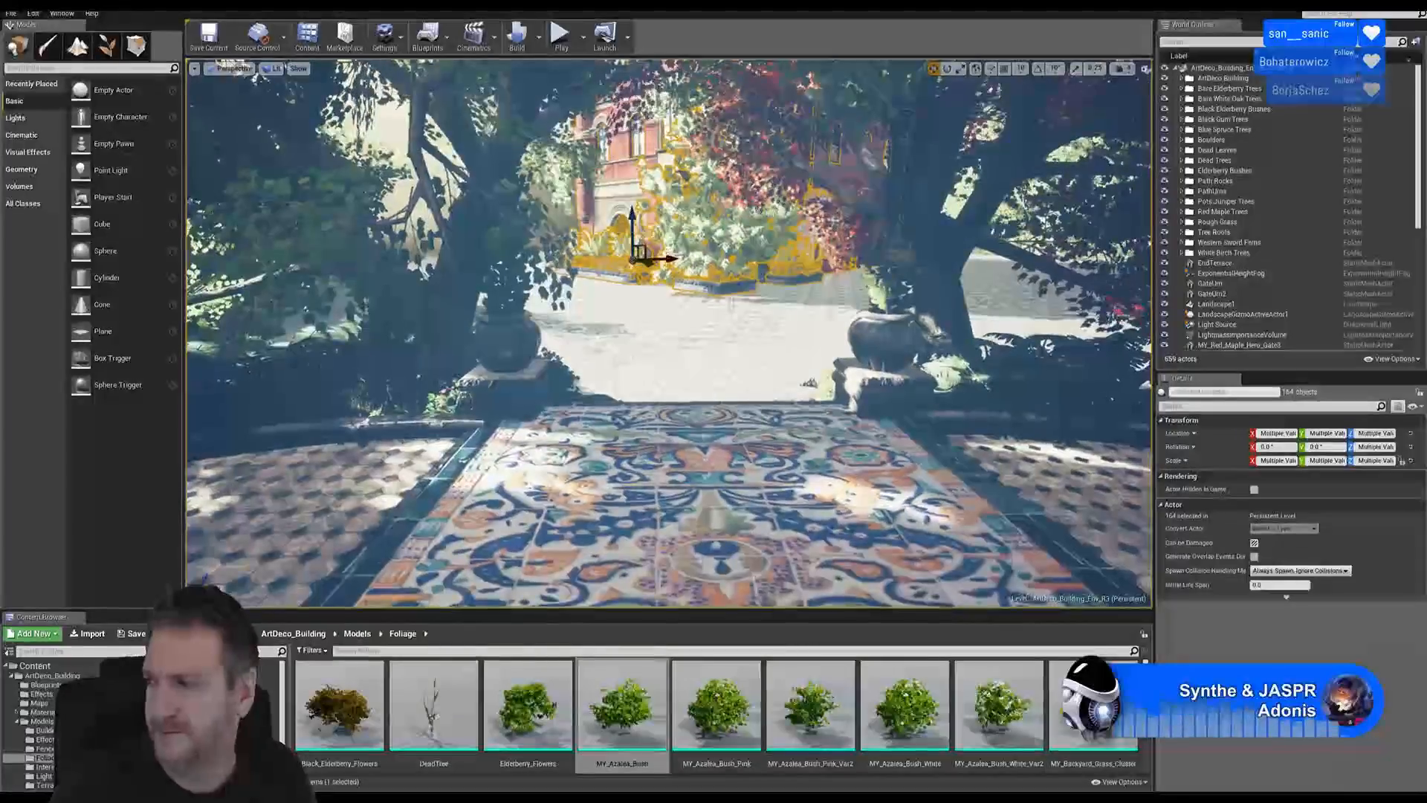
key(w)
key(s)
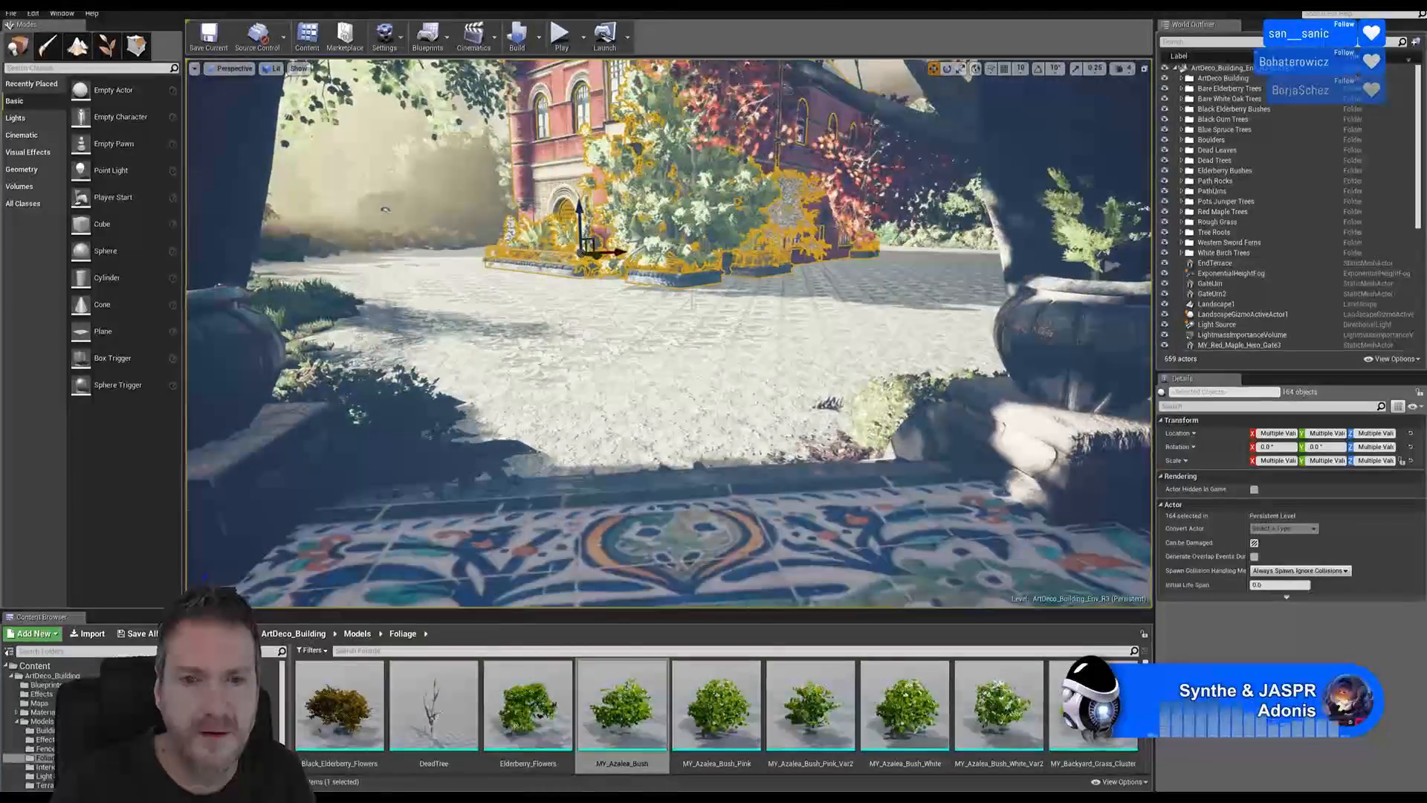
right_drag(669, 334, 647, 223)
key(w)
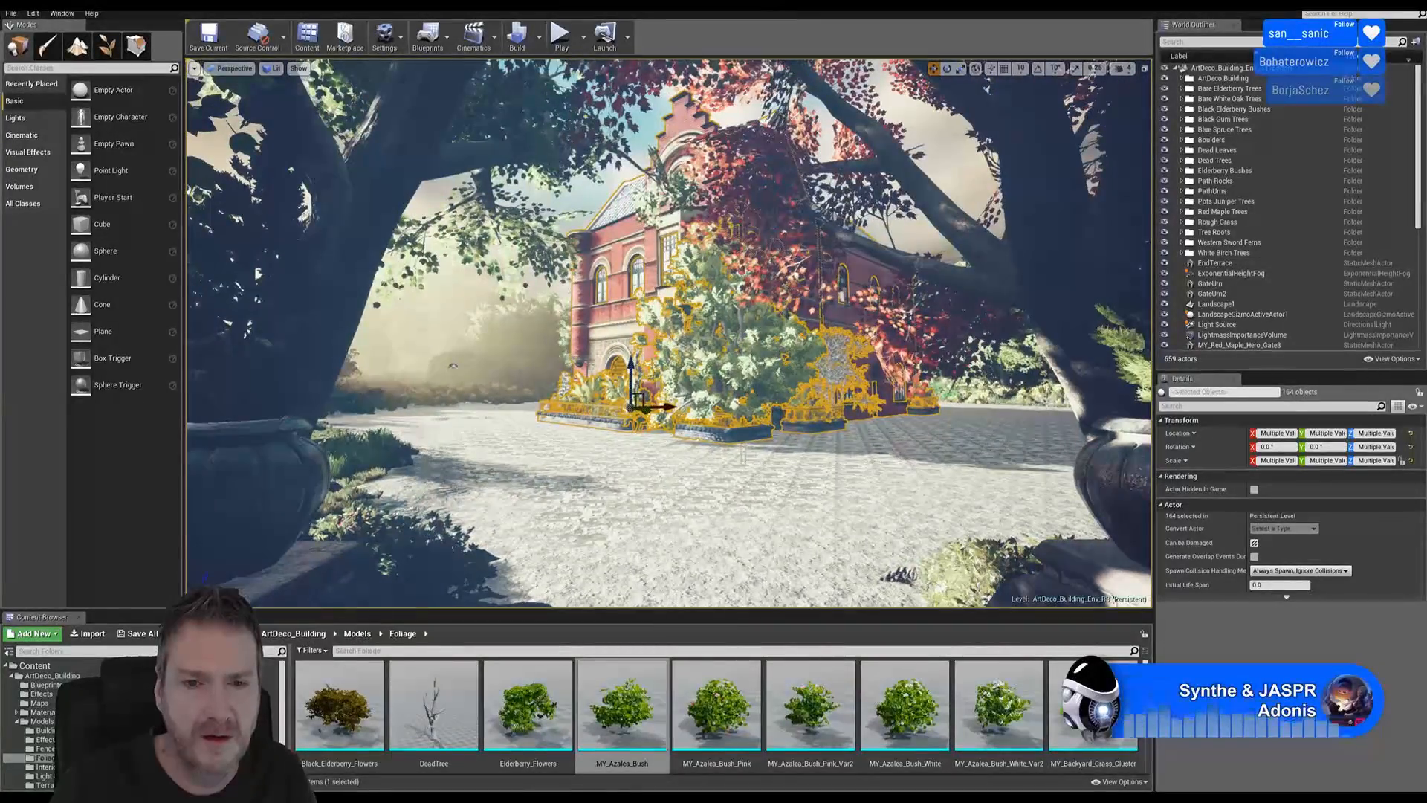
key(d)
key(w)
right_drag(669, 335, 714, 335)
key(w)
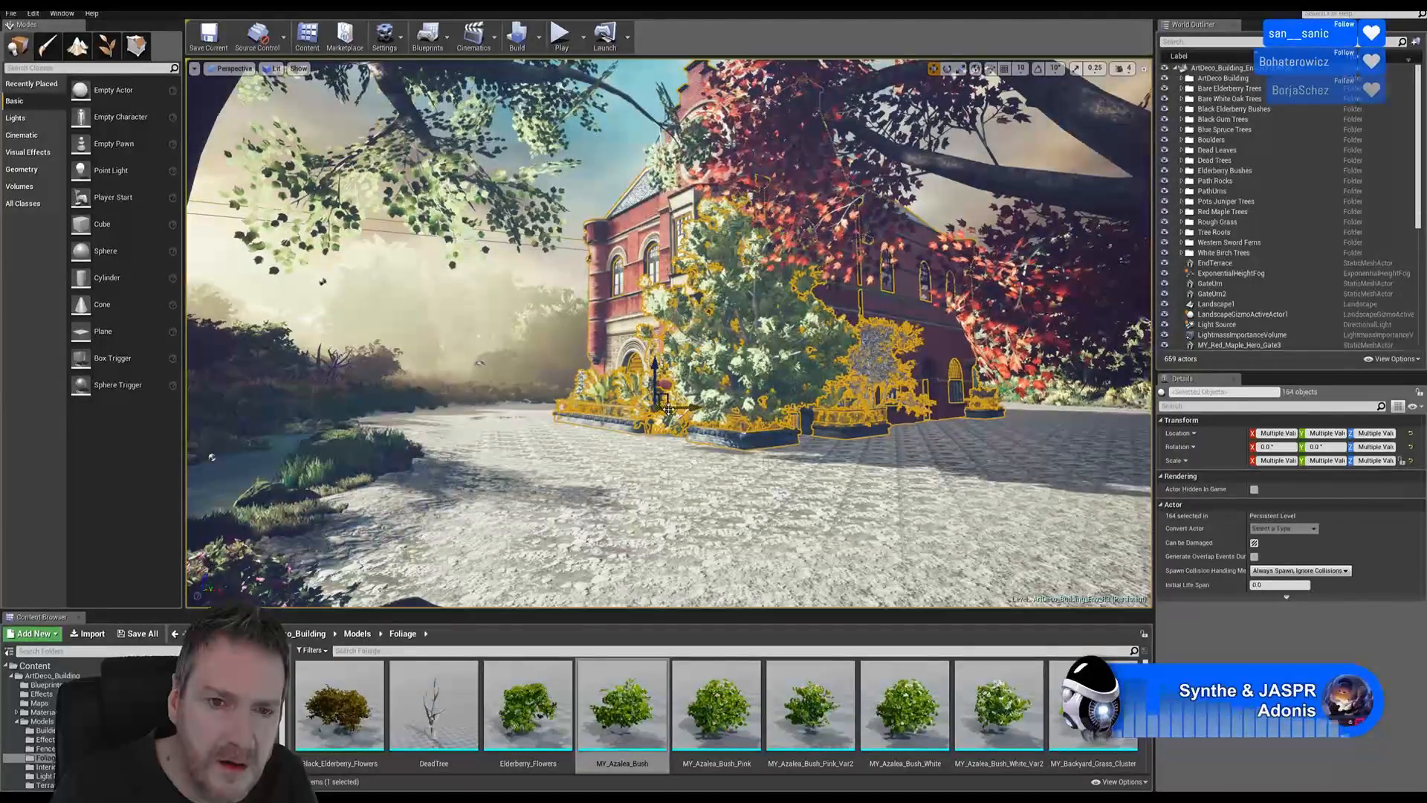
right_drag(704, 418, 691, 429)
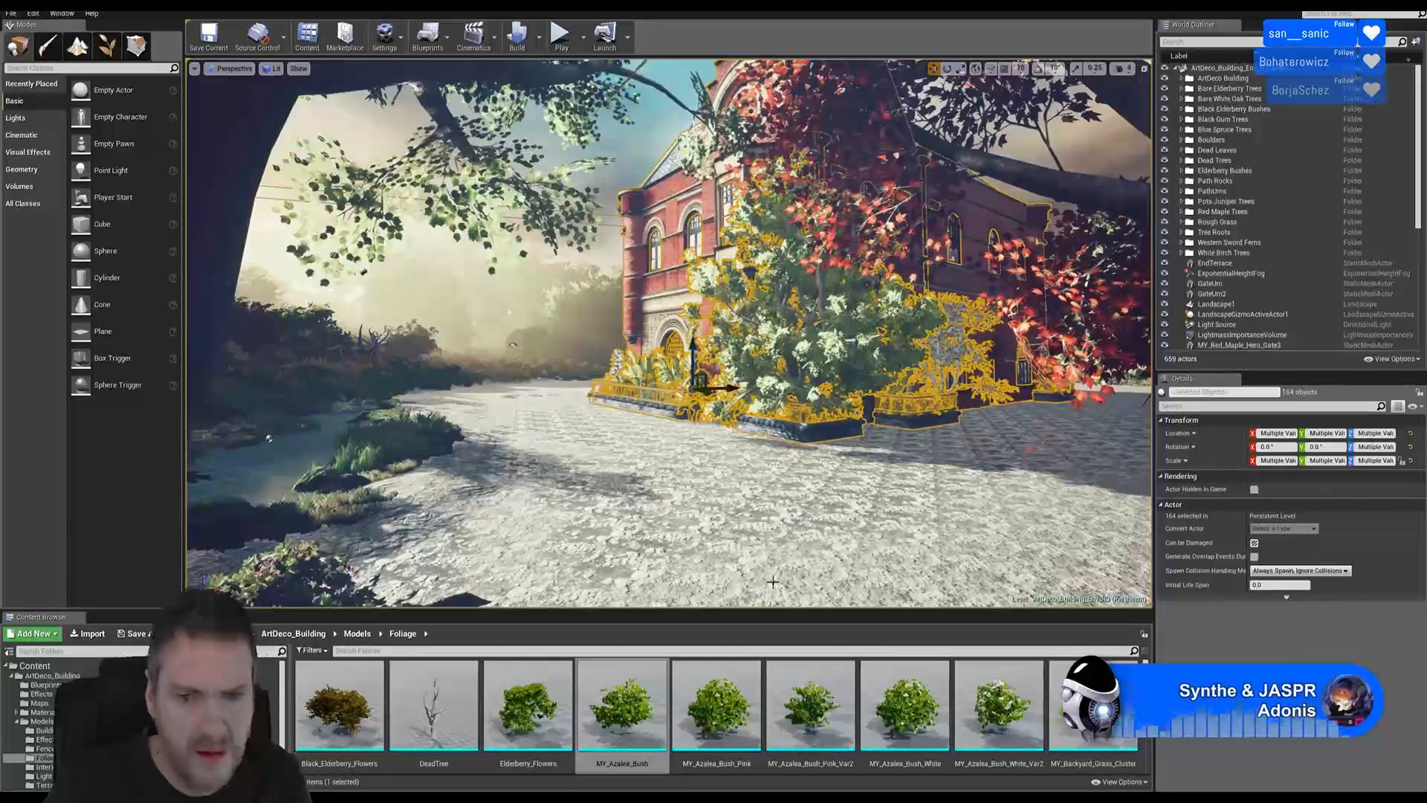
right_drag(702, 392, 732, 341)
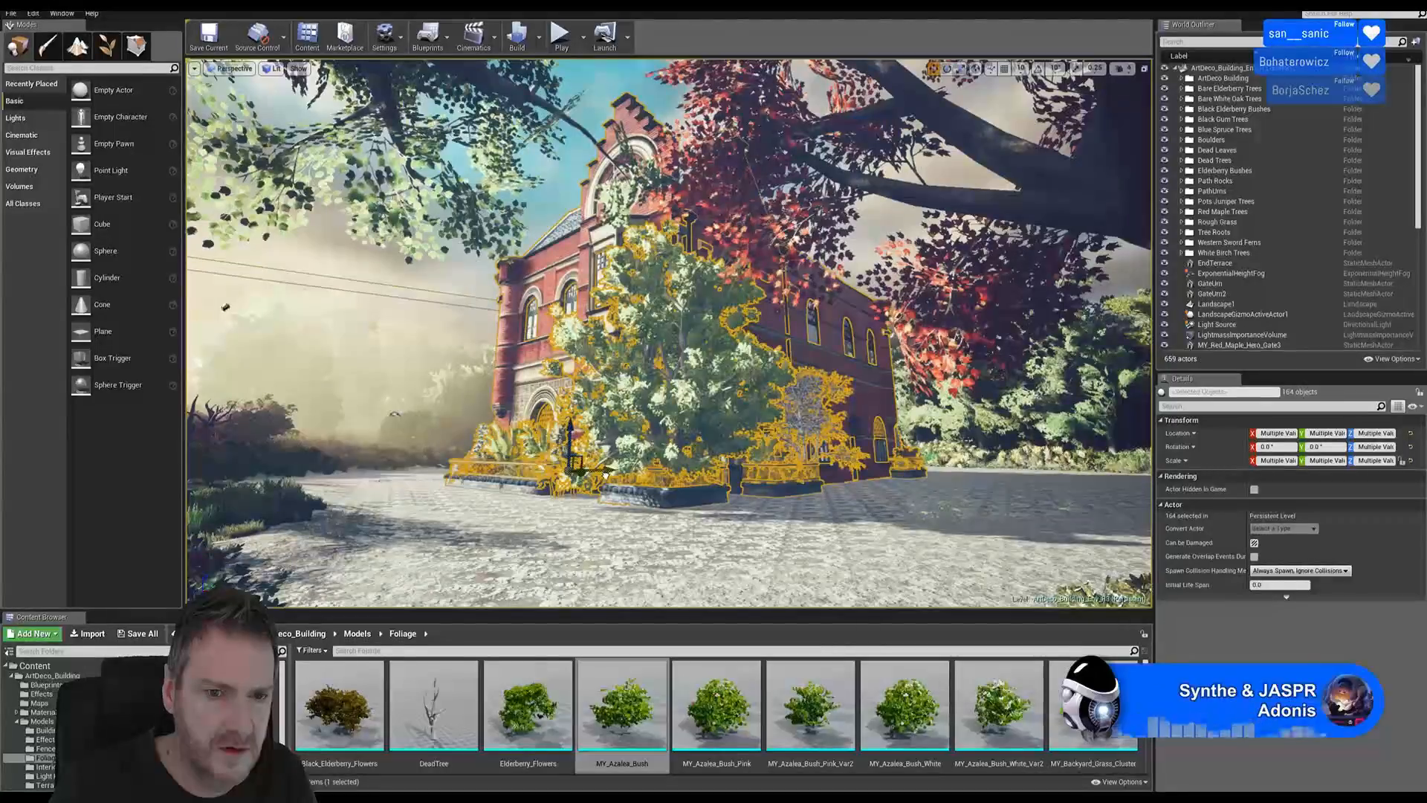
- Deselect the building and select the SphereReflectionCapture4 actor in the courtyard beside it
key(Escape)
right_drag(607, 475, 706, 277)
key(w)
right_click(706, 277)
click(701, 353)
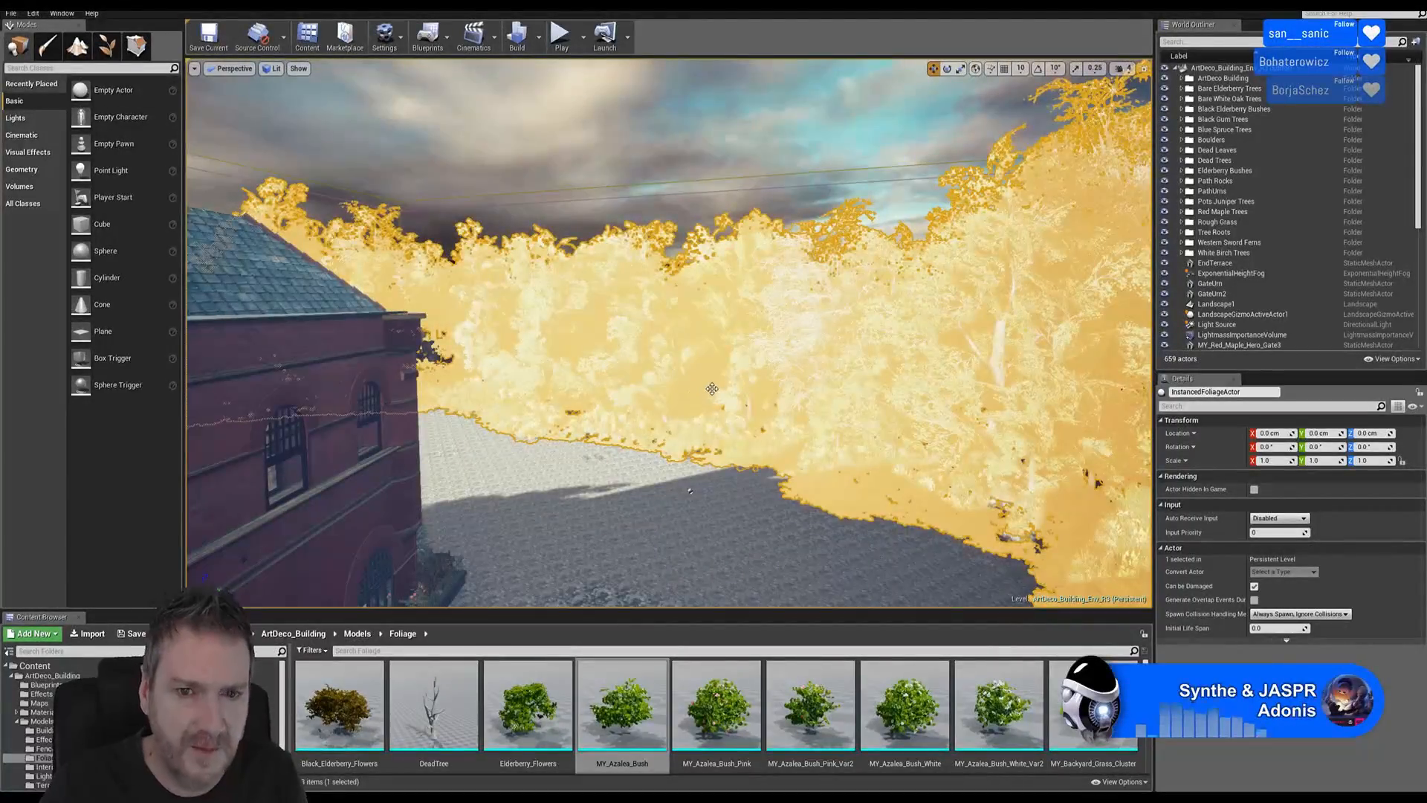
key(Escape)
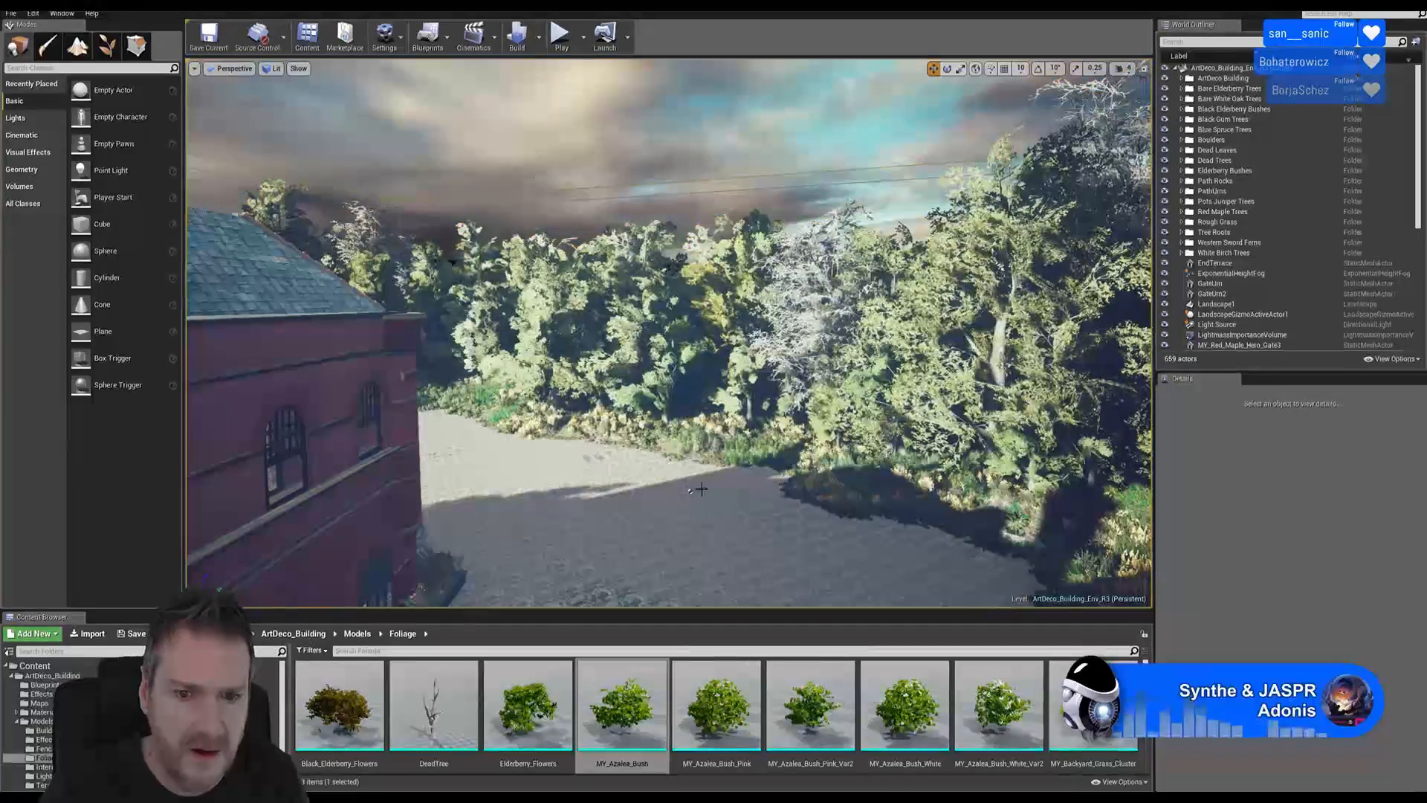
click(690, 490)
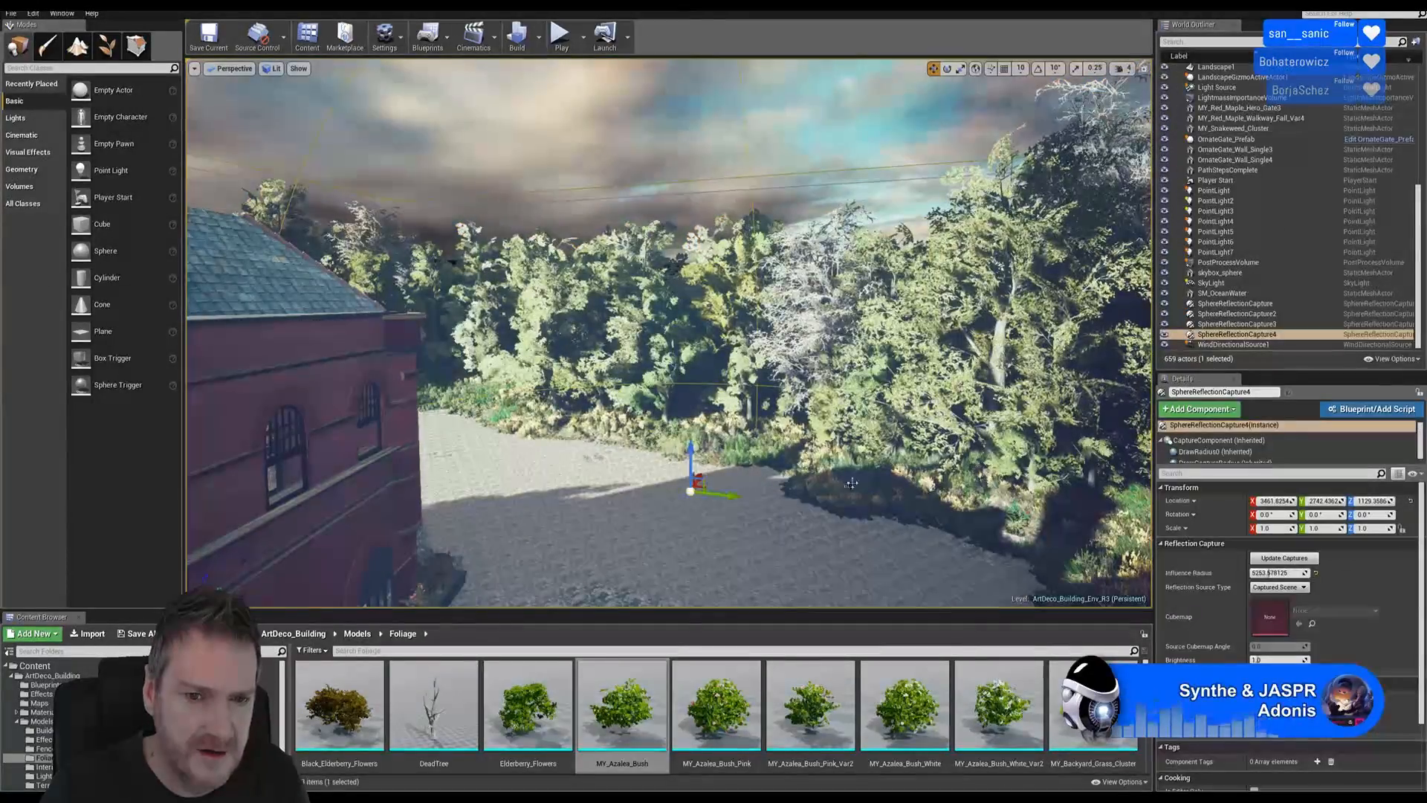
- Check the other reflection captures around the building by selecting SphereReflectionCapture2 and SphereReflectionCapture3
right_drag(851, 483, 582, 565)
click(720, 192)
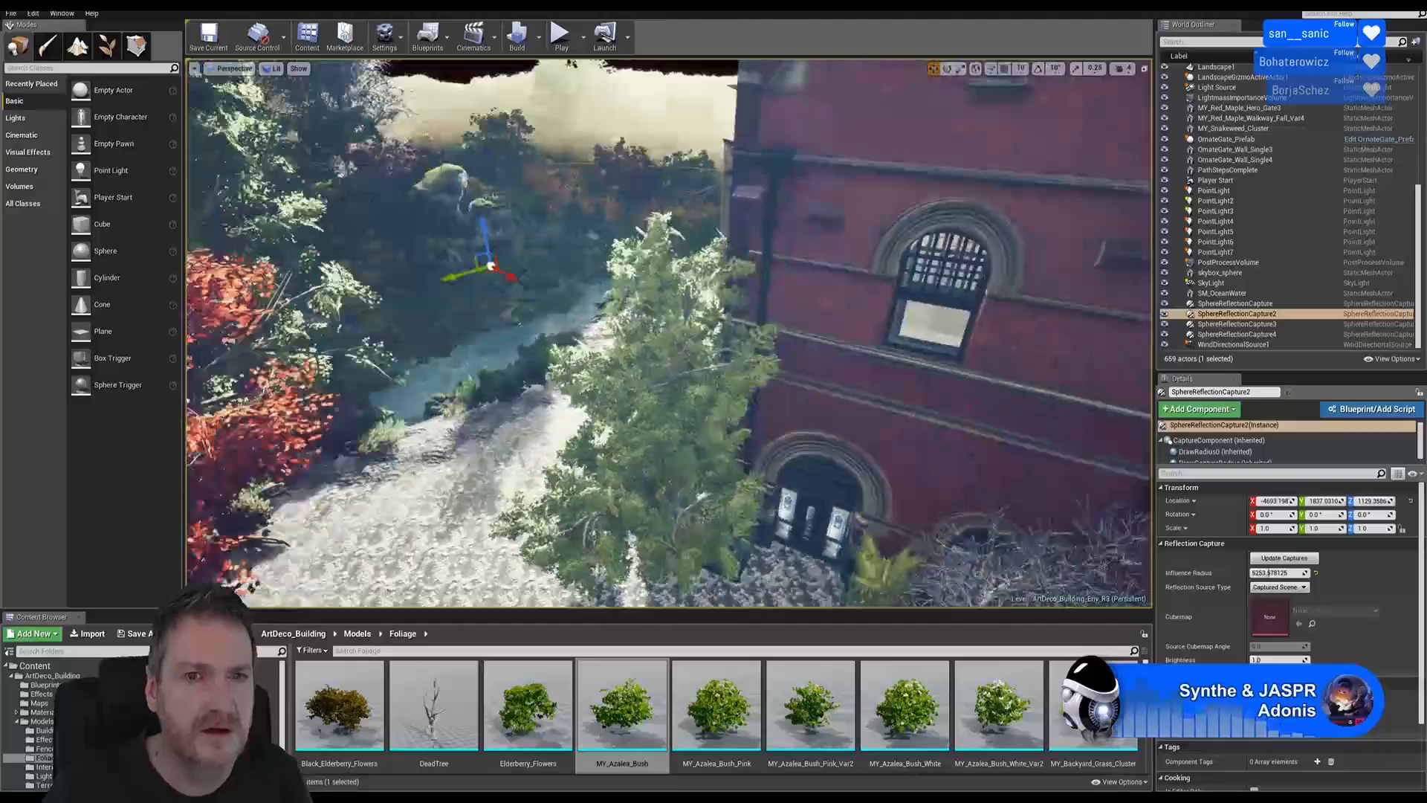
right_drag(720, 192, 685, 226)
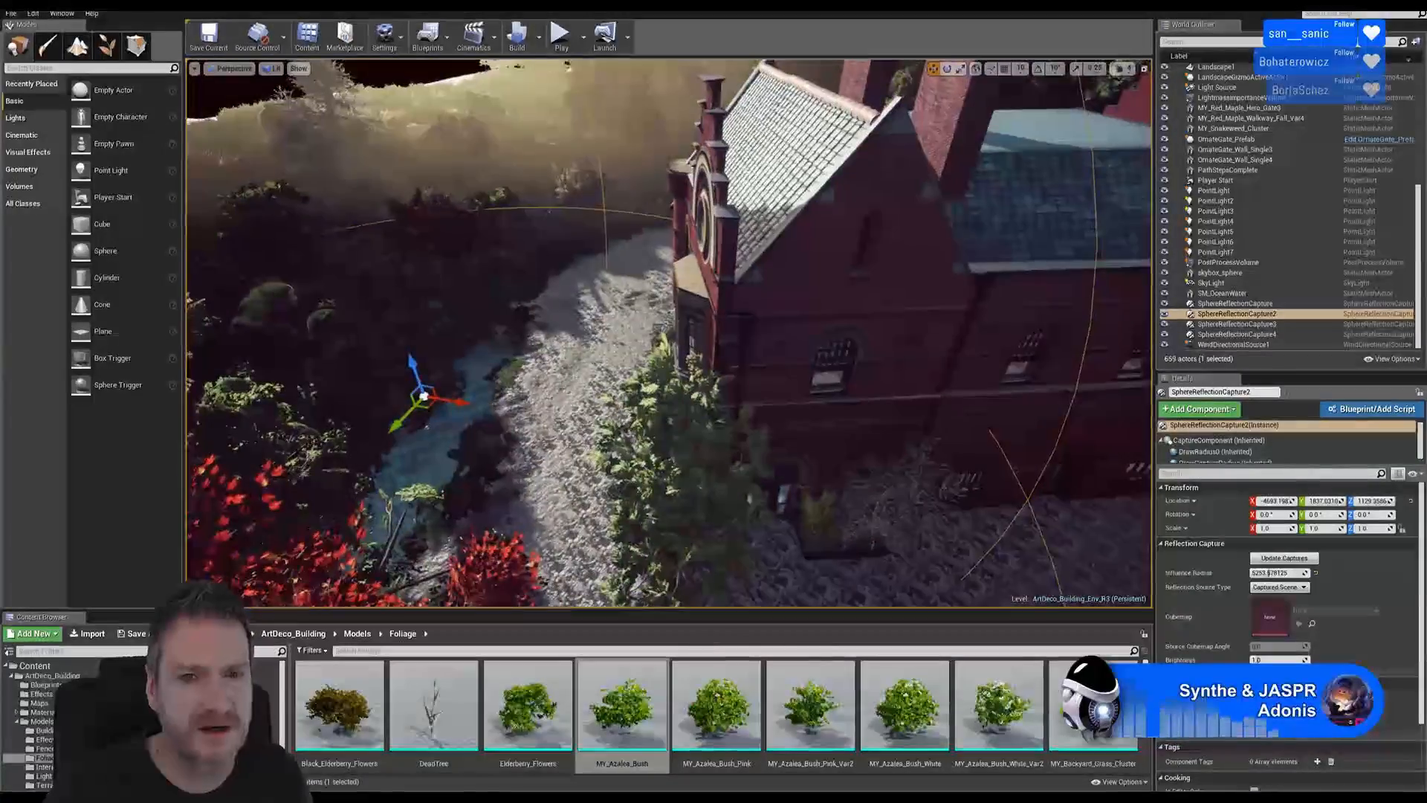
right_drag(684, 286, 535, 286)
key(Escape)
click(534, 276)
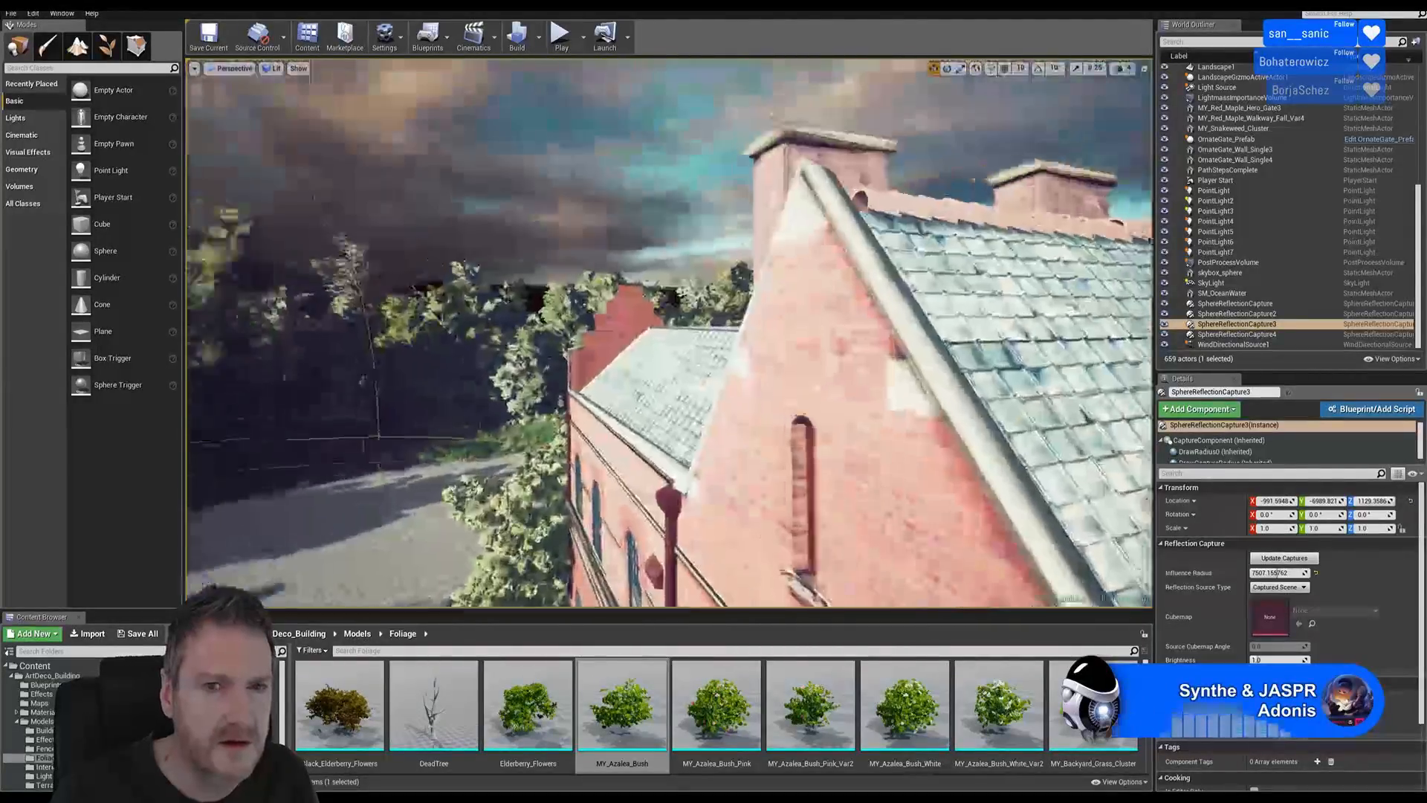
- Examine the reflections in the building's window glass and the area around its facades near SphereReflectionCapture3
right_drag(788, 398, 688, 401)
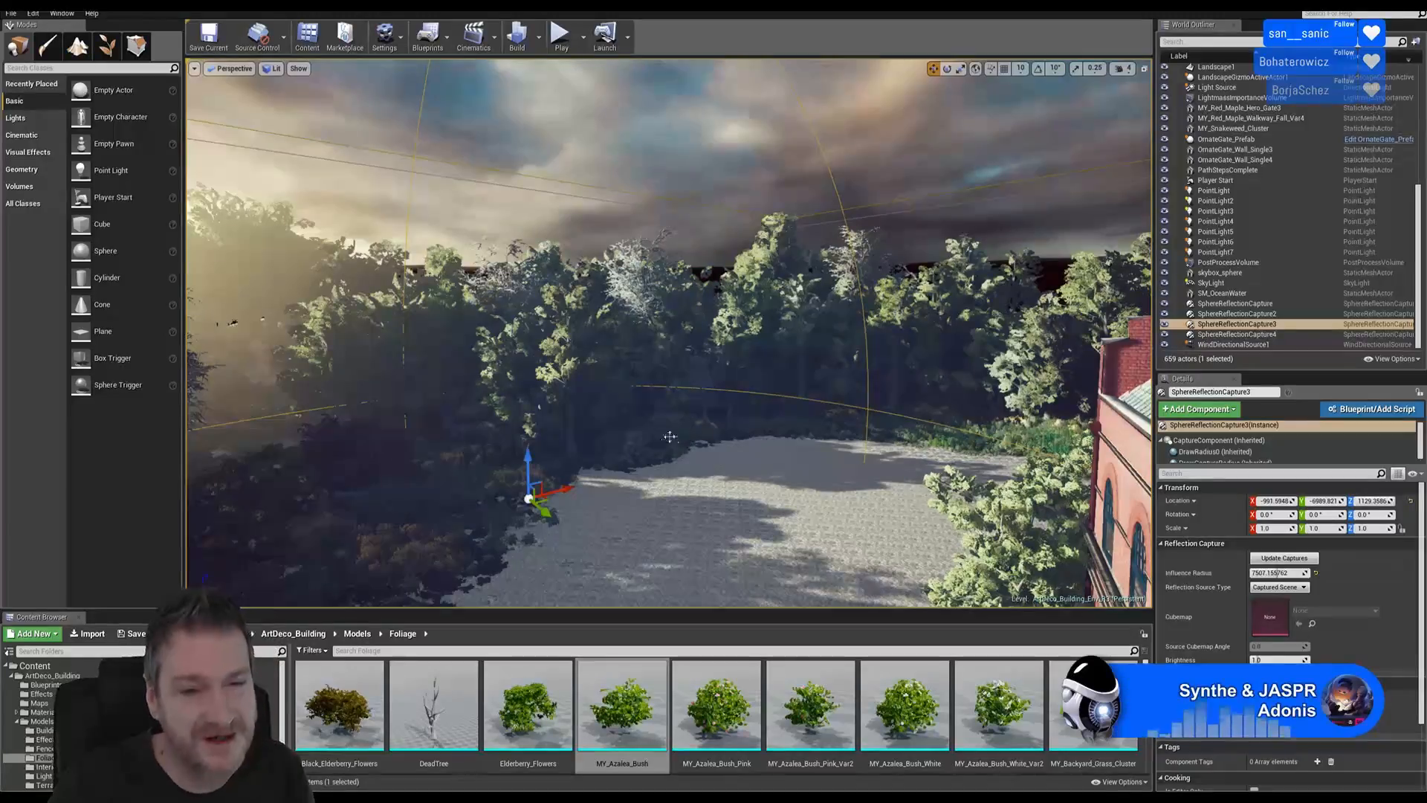
right_drag(693, 435, 846, 439)
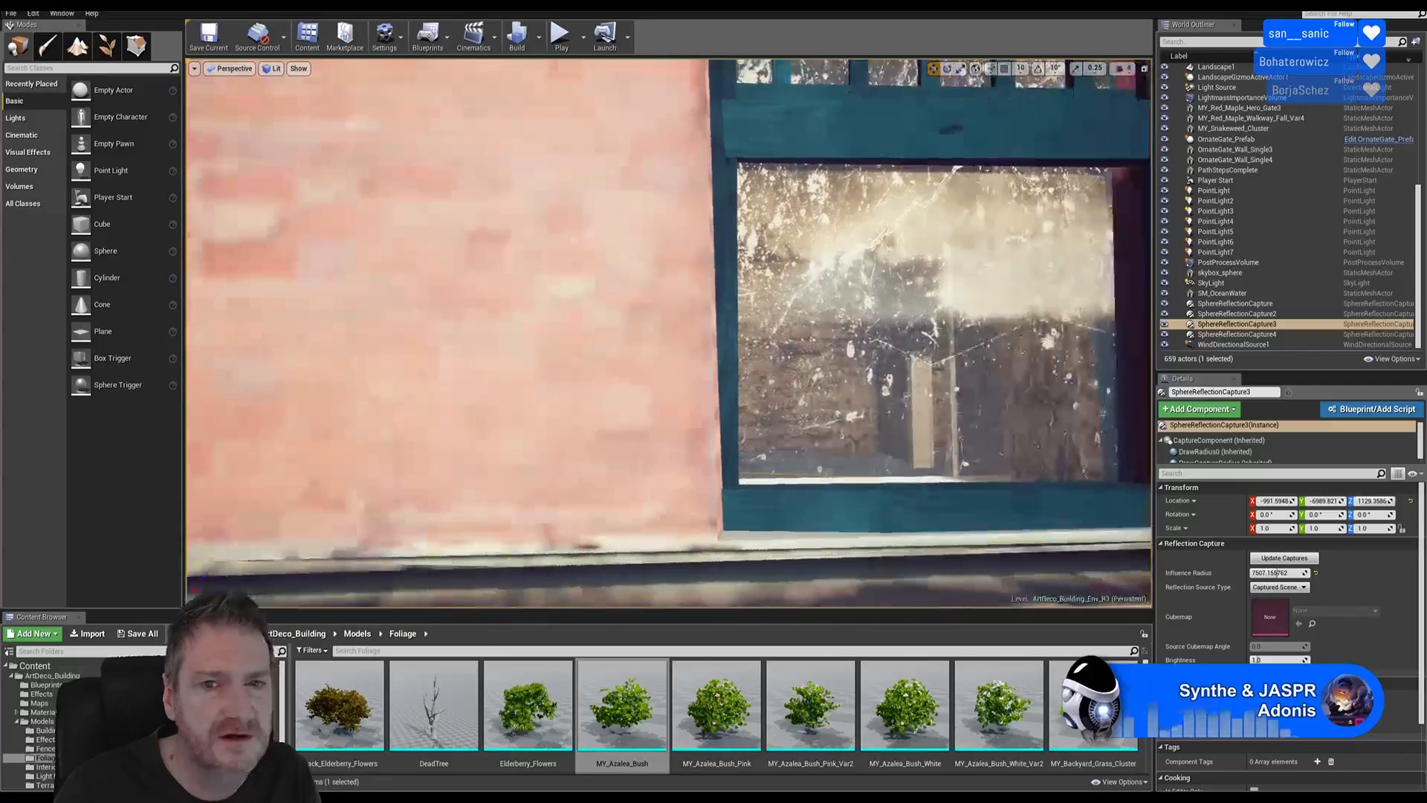
right_drag(846, 439, 857, 439)
key(f)
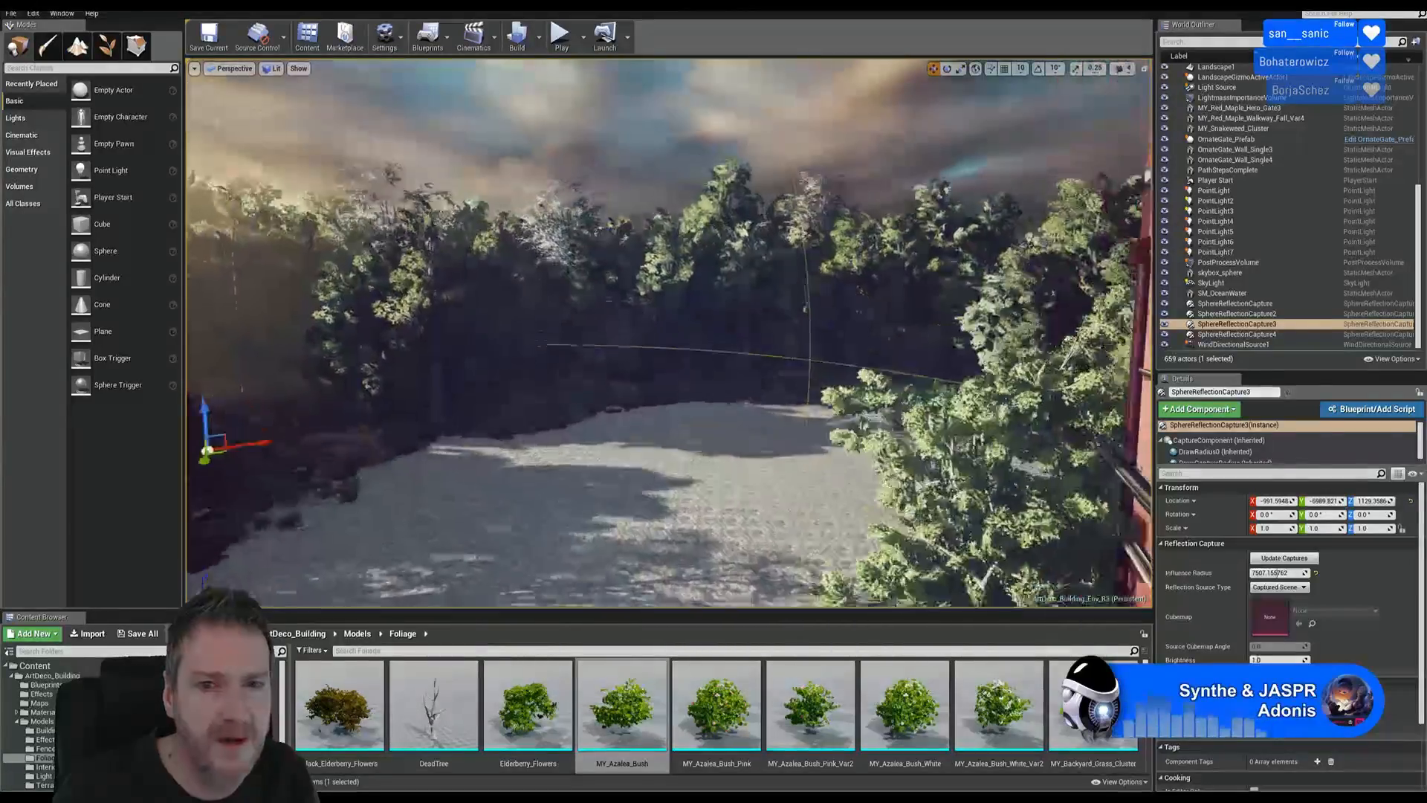
right_drag(669, 334, 780, 328)
right_drag(669, 335, 884, 338)
right_drag(669, 335, 565, 333)
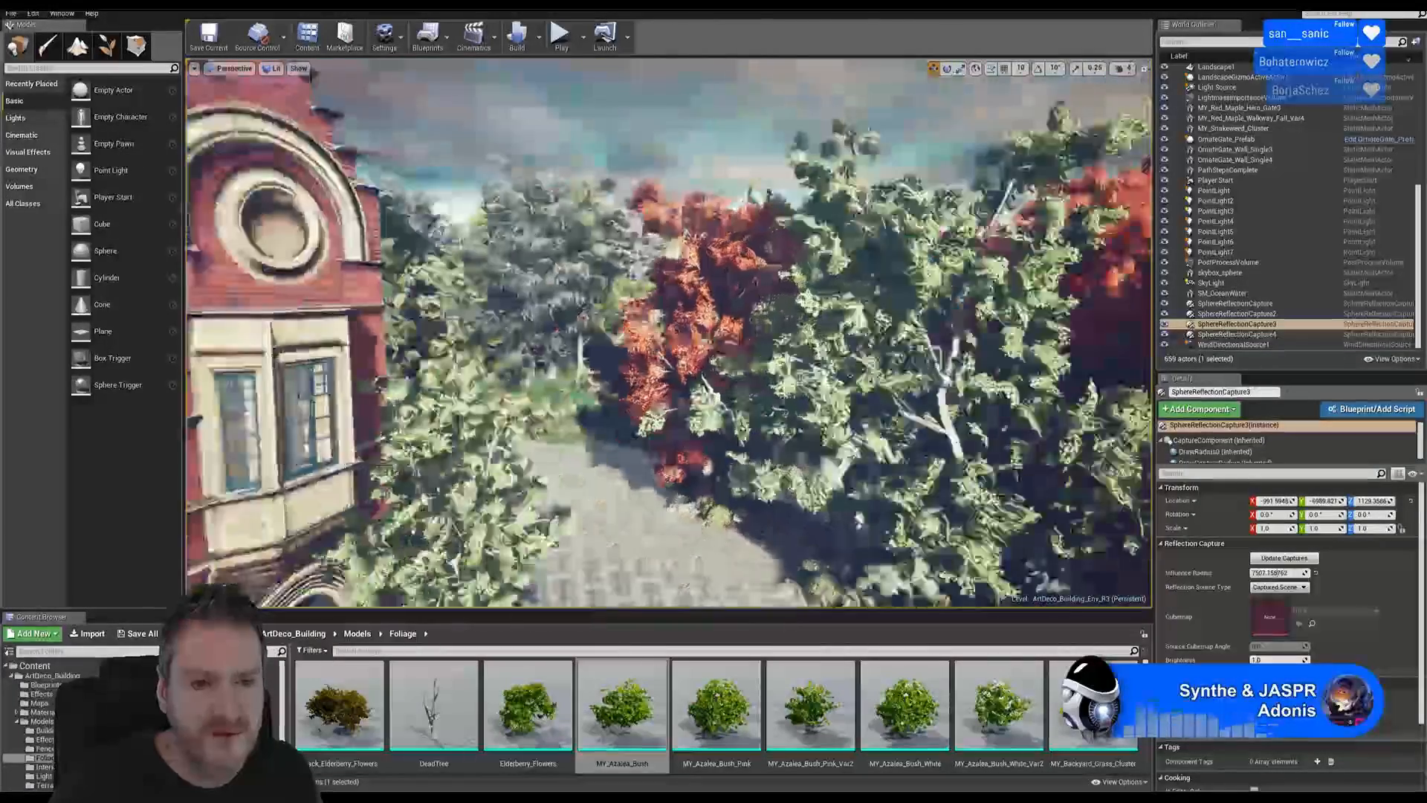
right_drag(669, 334, 572, 336)
right_drag(840, 448, 743, 446)
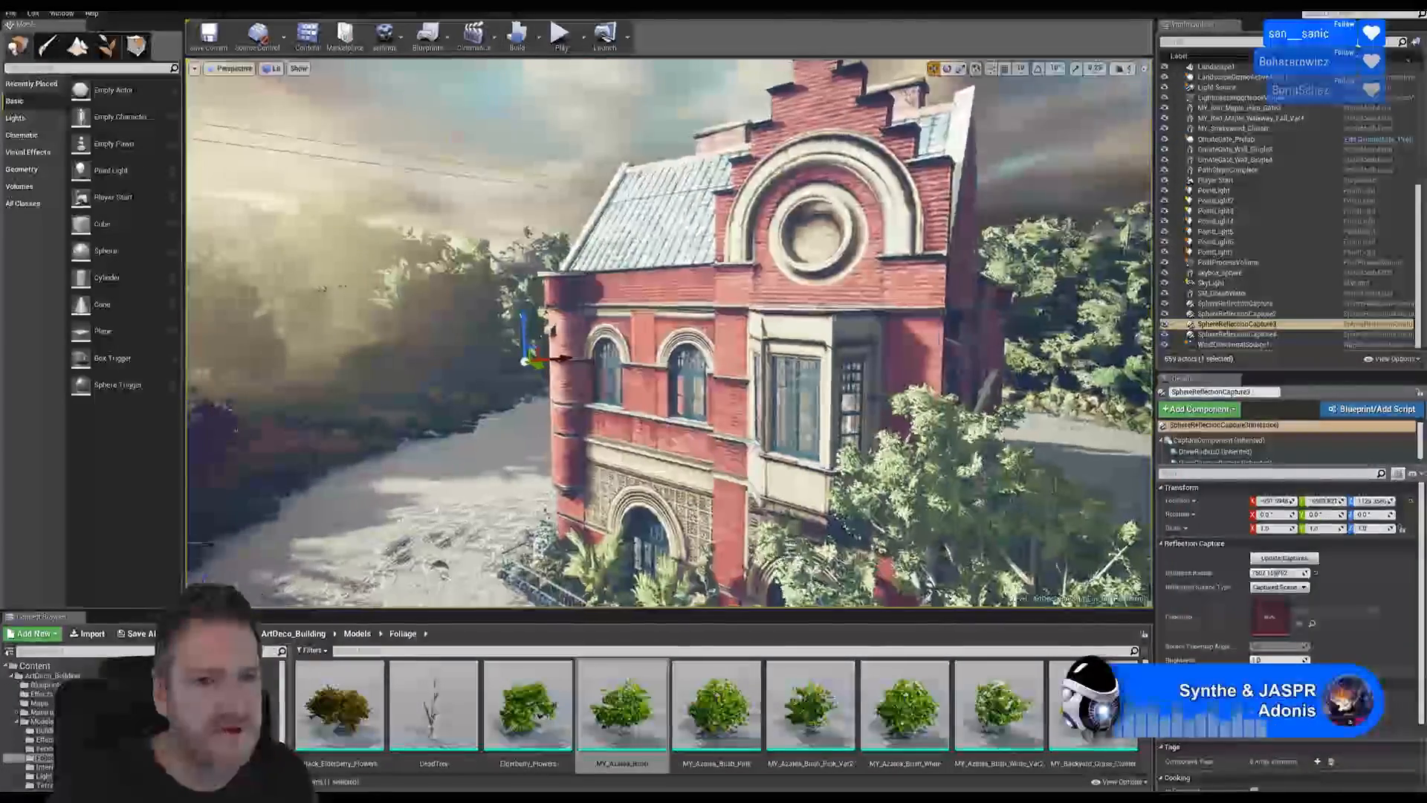
- Deselect the reflection capture and examine the building's corner planters, the stone-covered courtyard and the water's edge from several viewpoints
key(Escape)
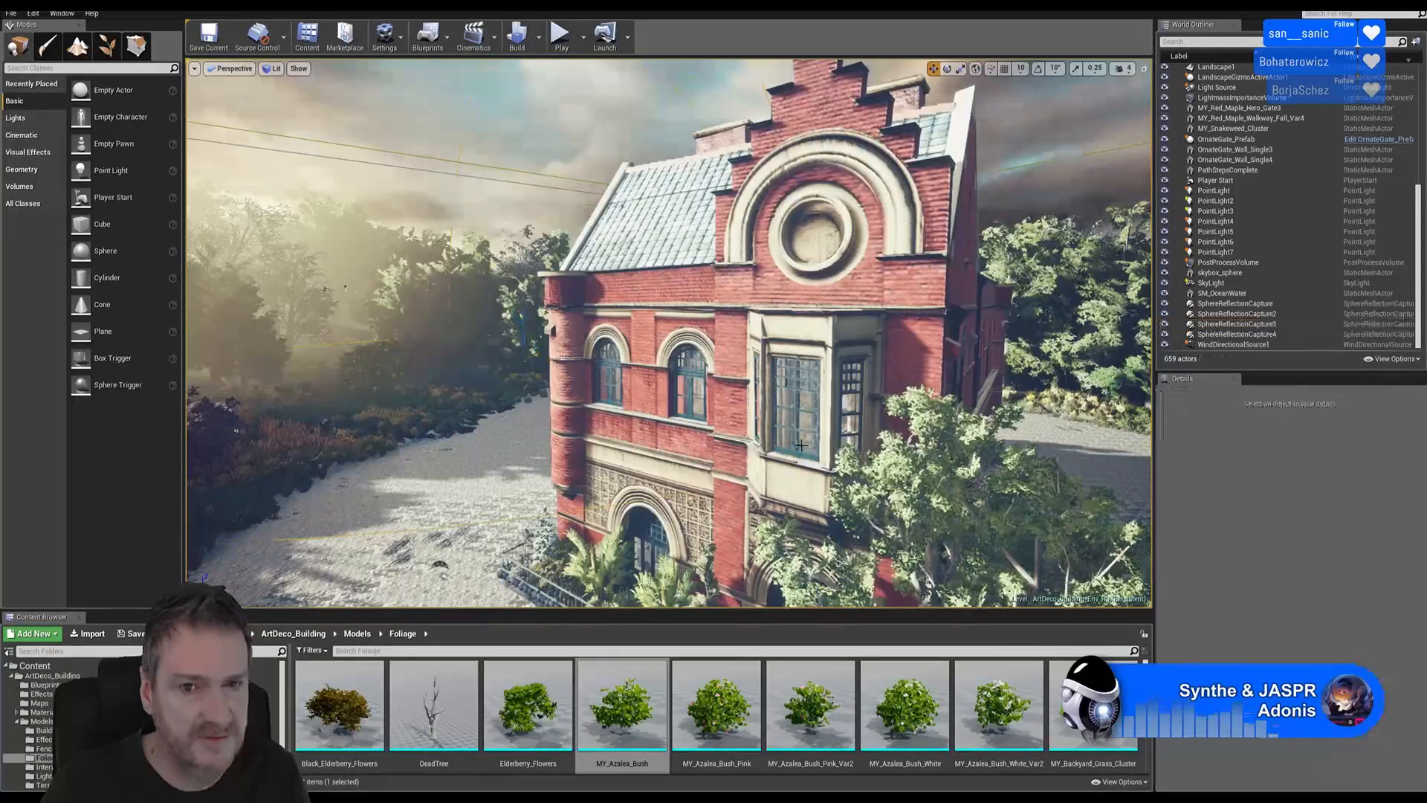
right_drag(669, 334, 602, 298)
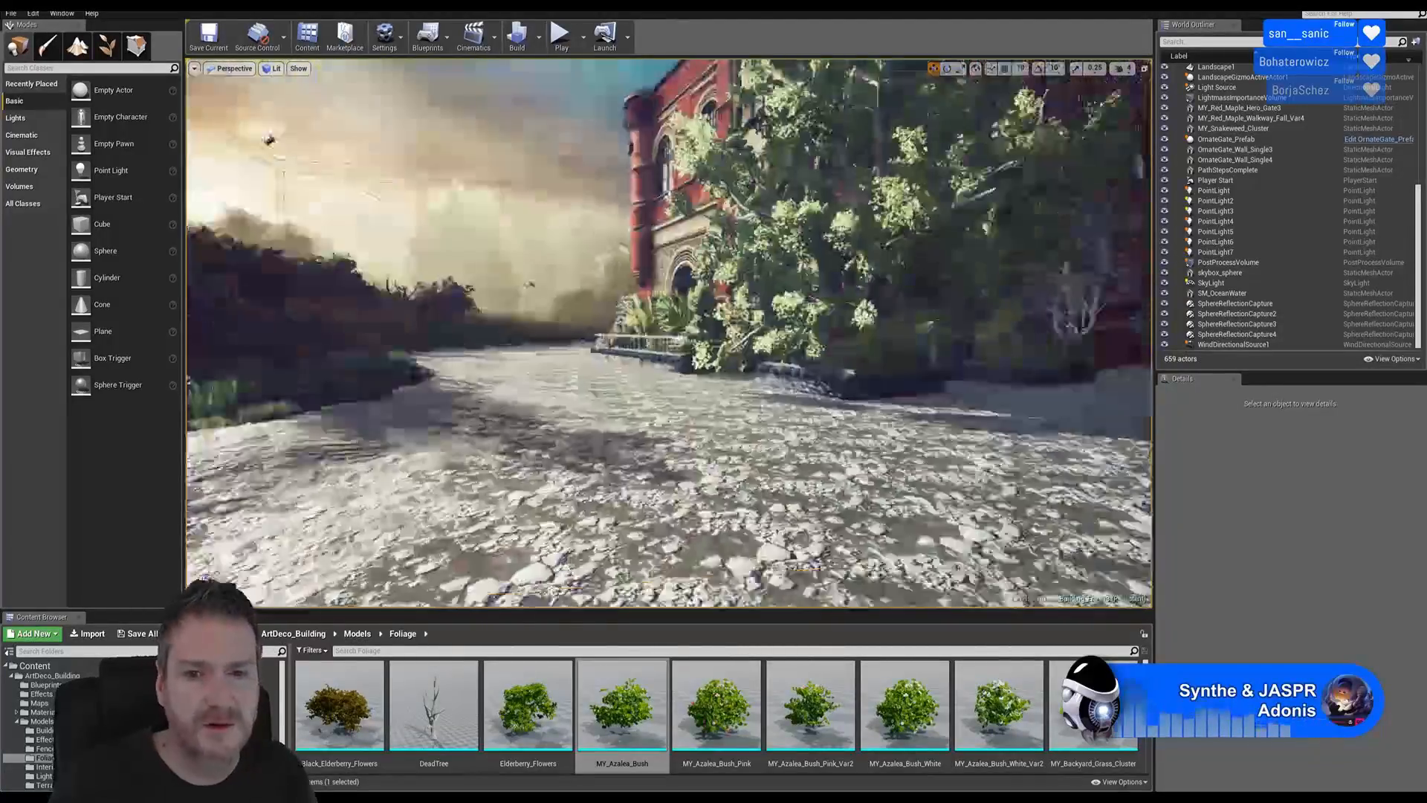
right_drag(670, 334, 847, 334)
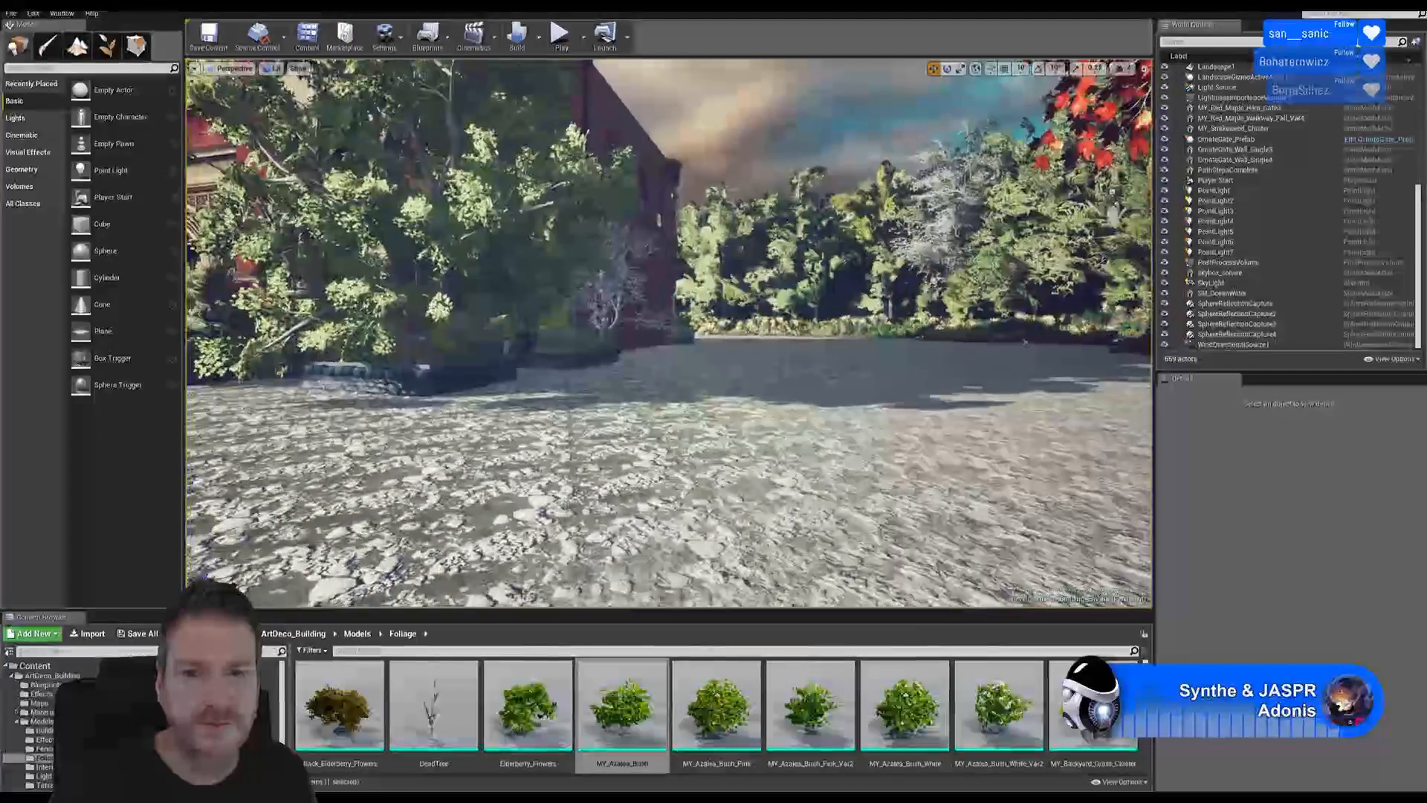
right_drag(714, 335, 988, 387)
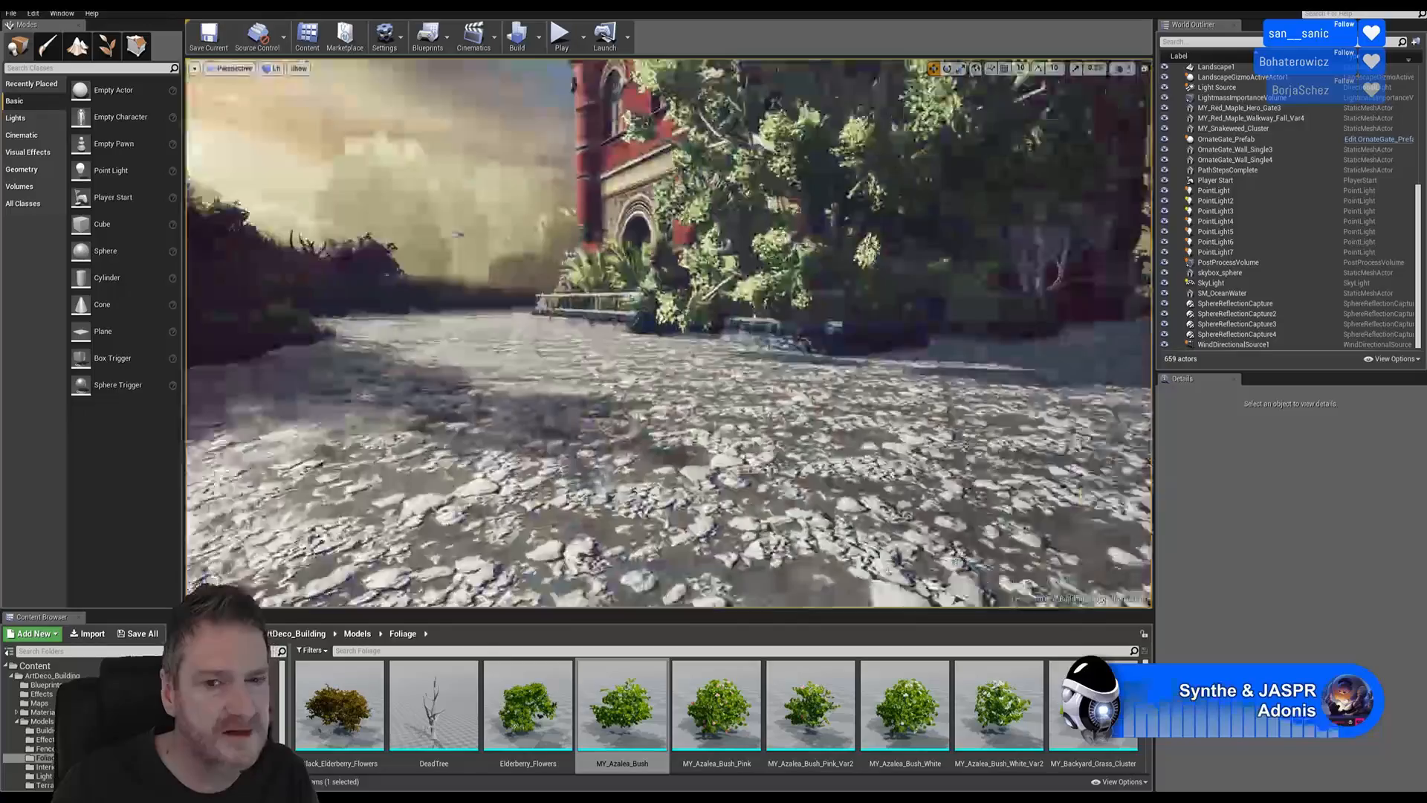
right_drag(713, 334, 486, 422)
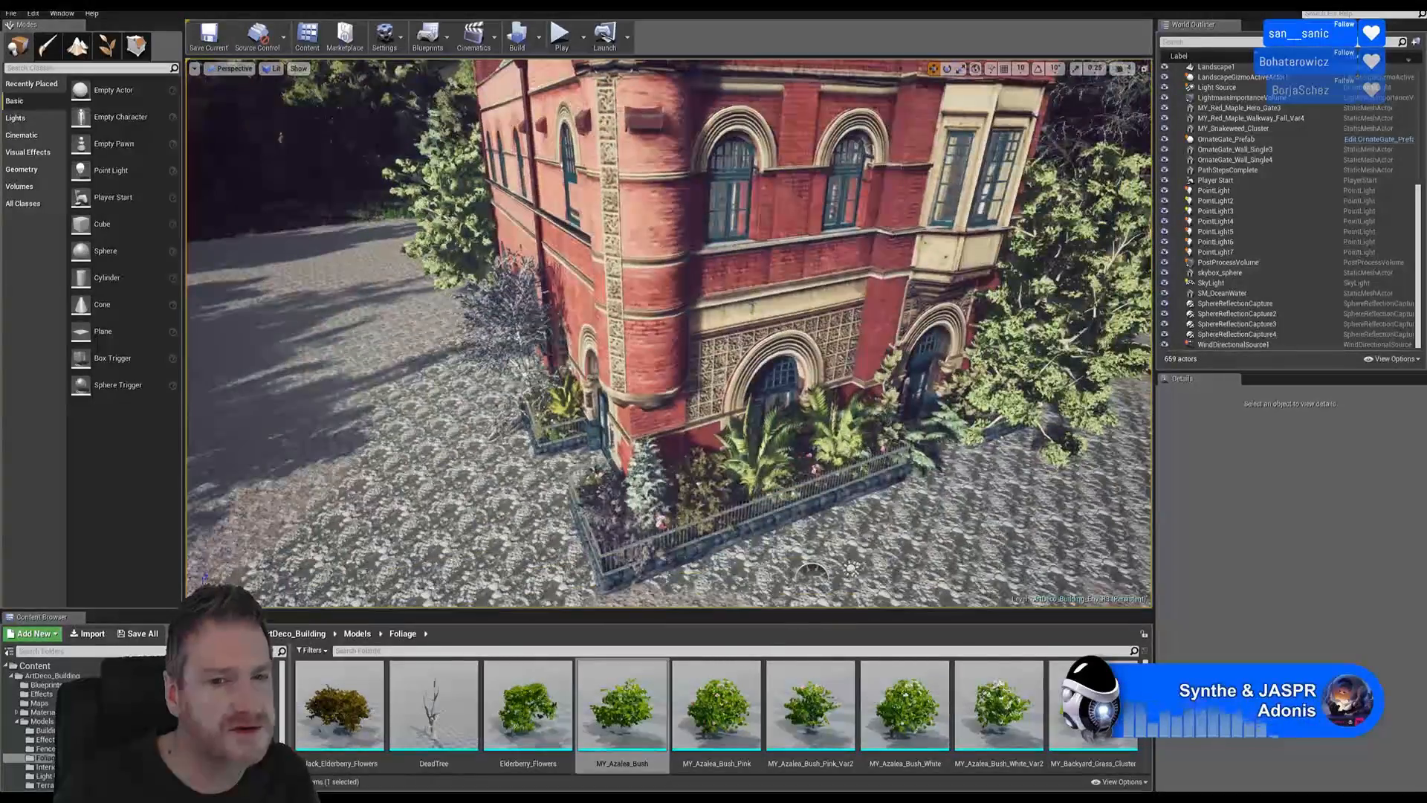
right_drag(403, 325, 349, 331)
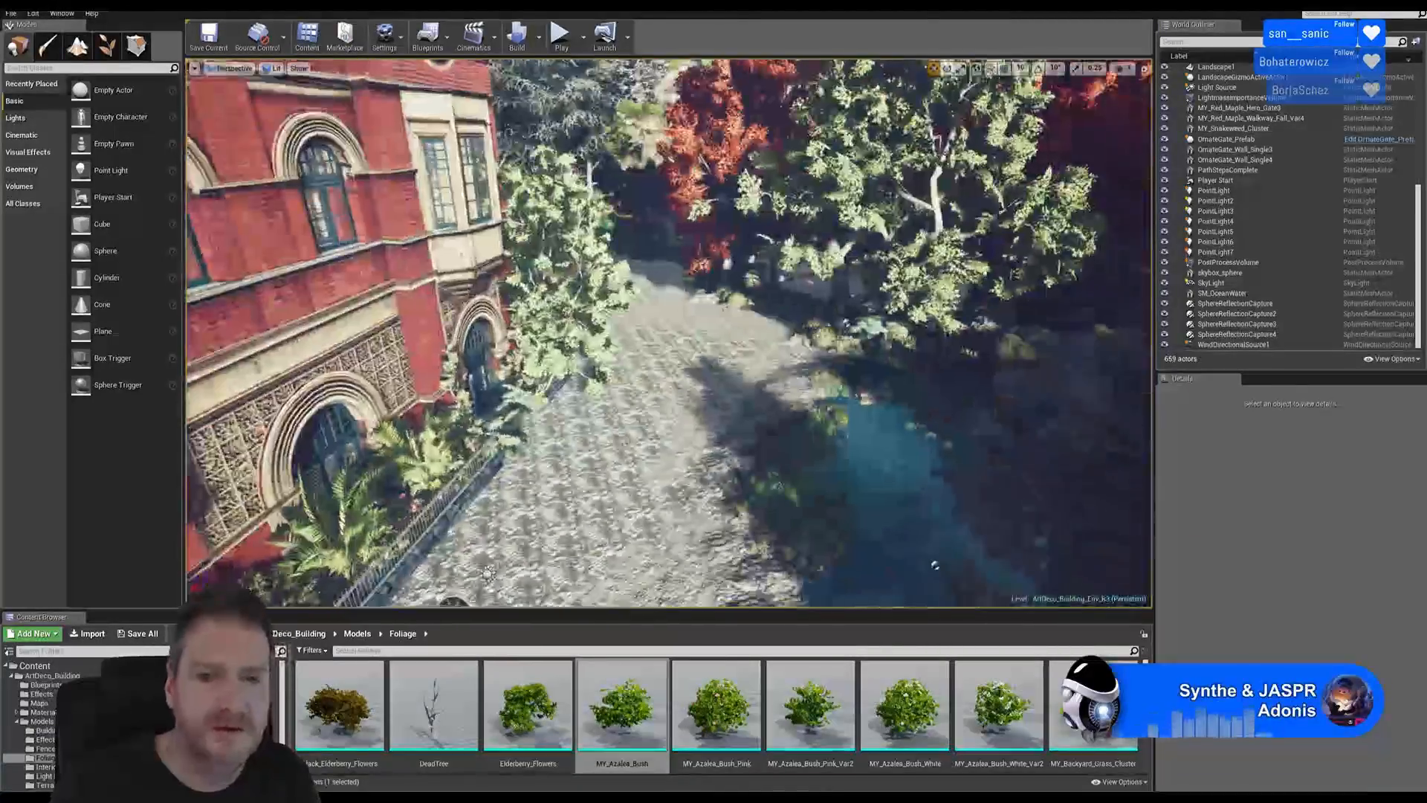
right_drag(669, 334, 681, 416)
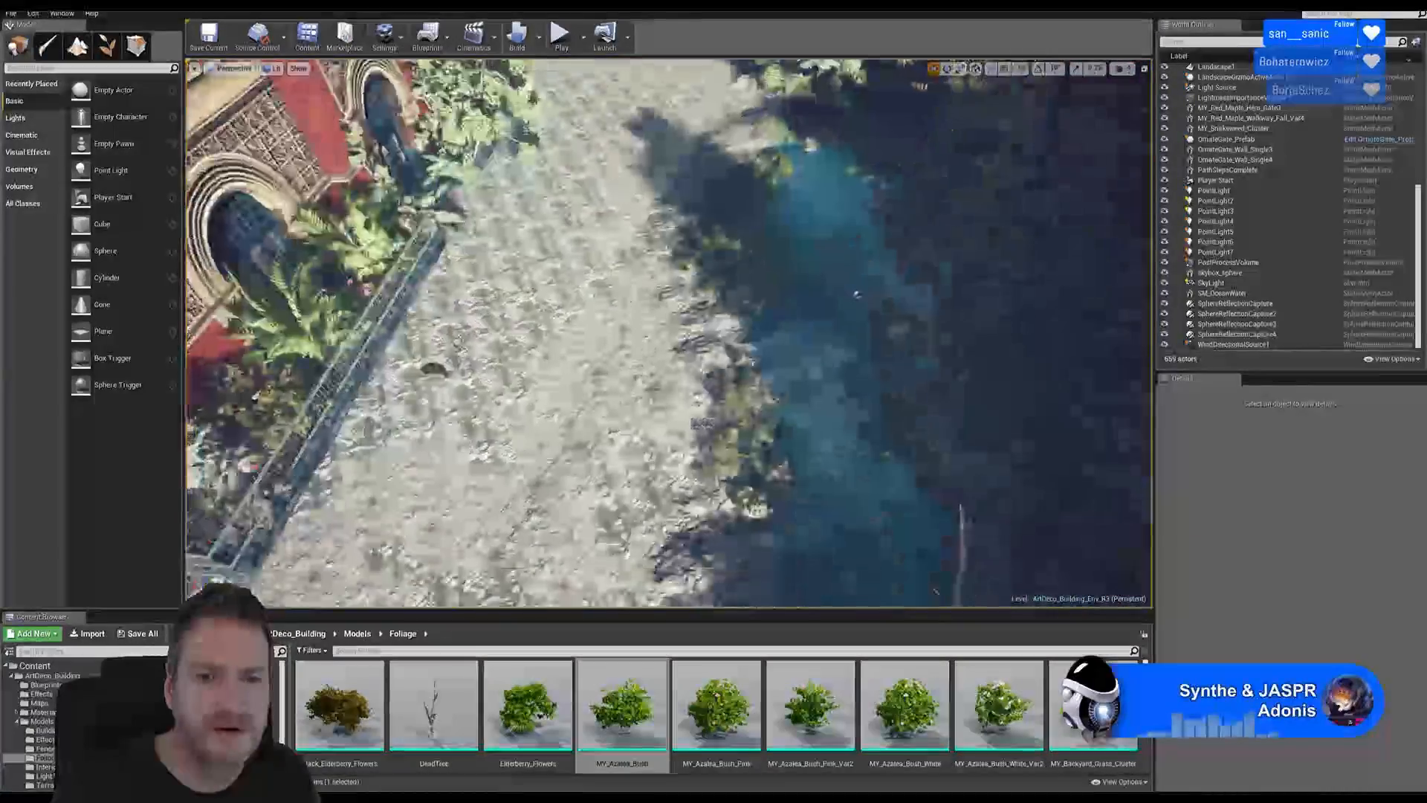
right_drag(669, 335, 643, 271)
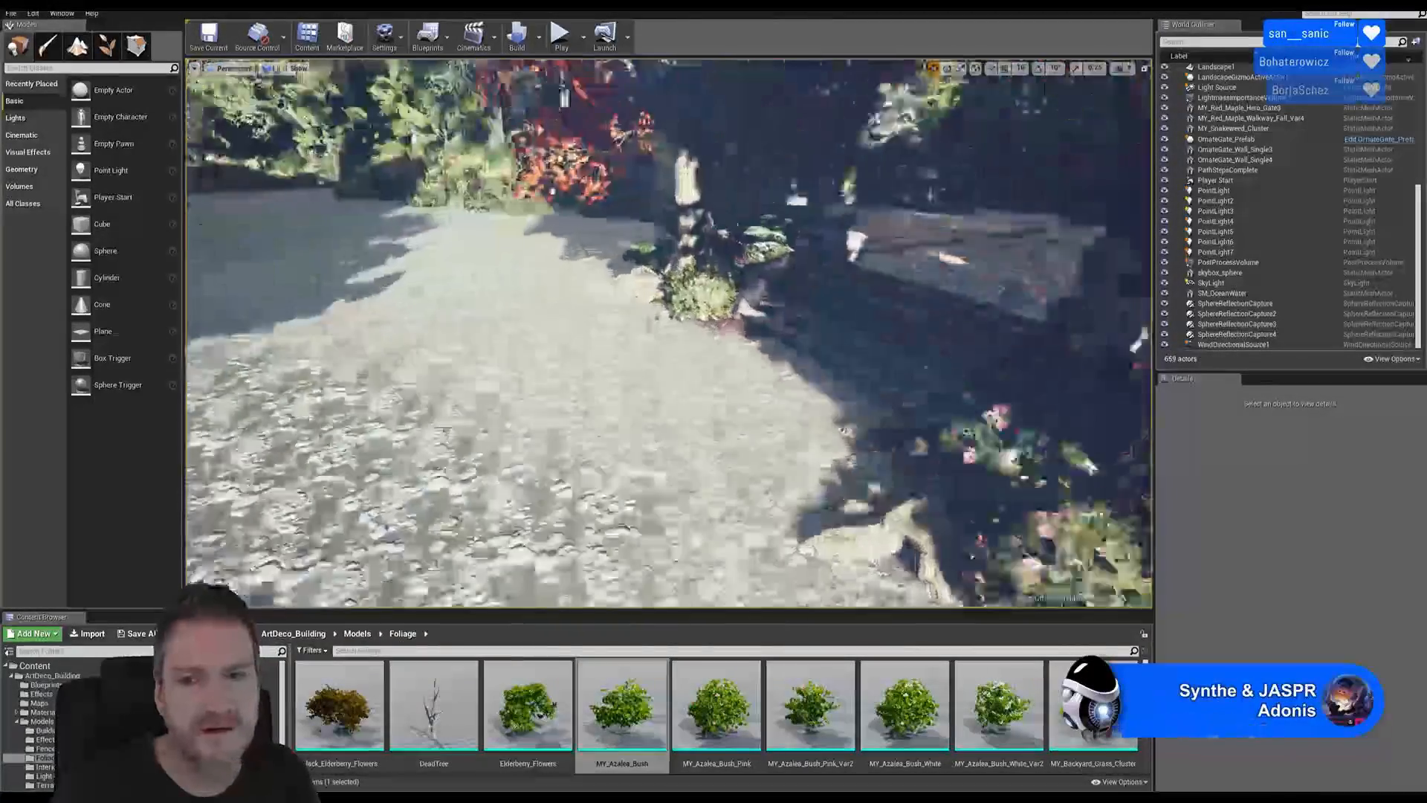
right_drag(669, 335, 640, 327)
right_drag(587, 392, 586, 392)
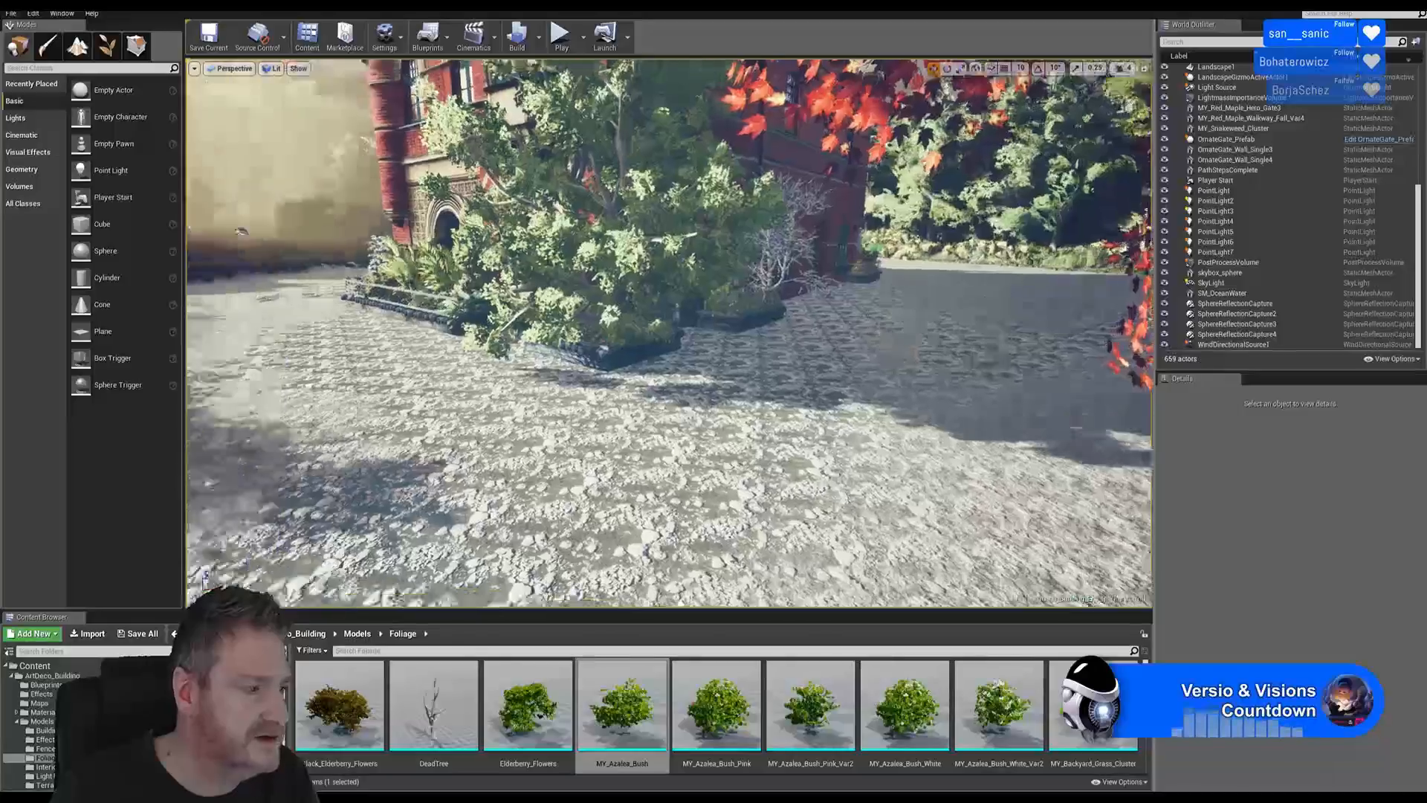
right_drag(669, 335, 561, 324)
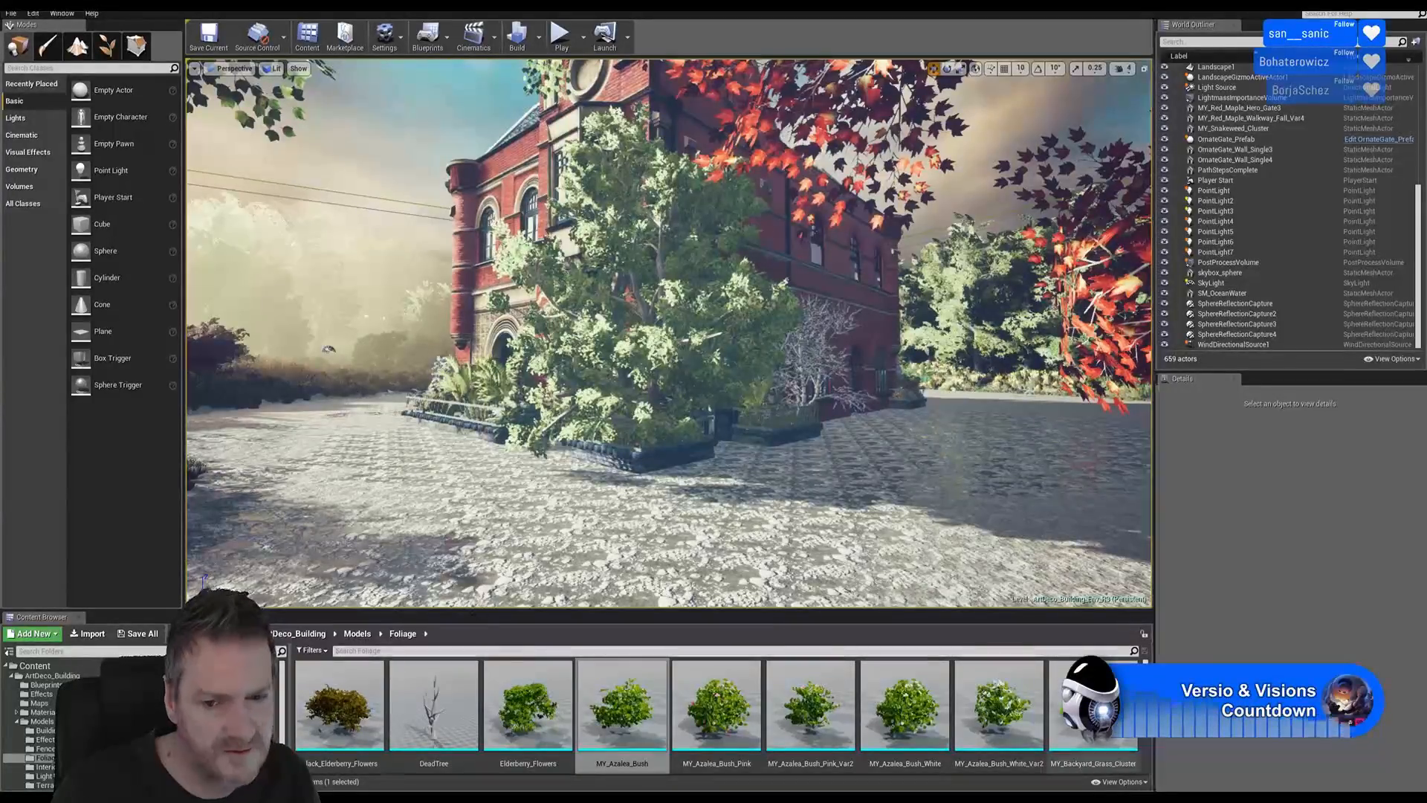
- Look through the static meshes in the Foliage folder for plants suitable for the open courtyard ground
click(622, 705)
scroll(713, 714, down, 3)
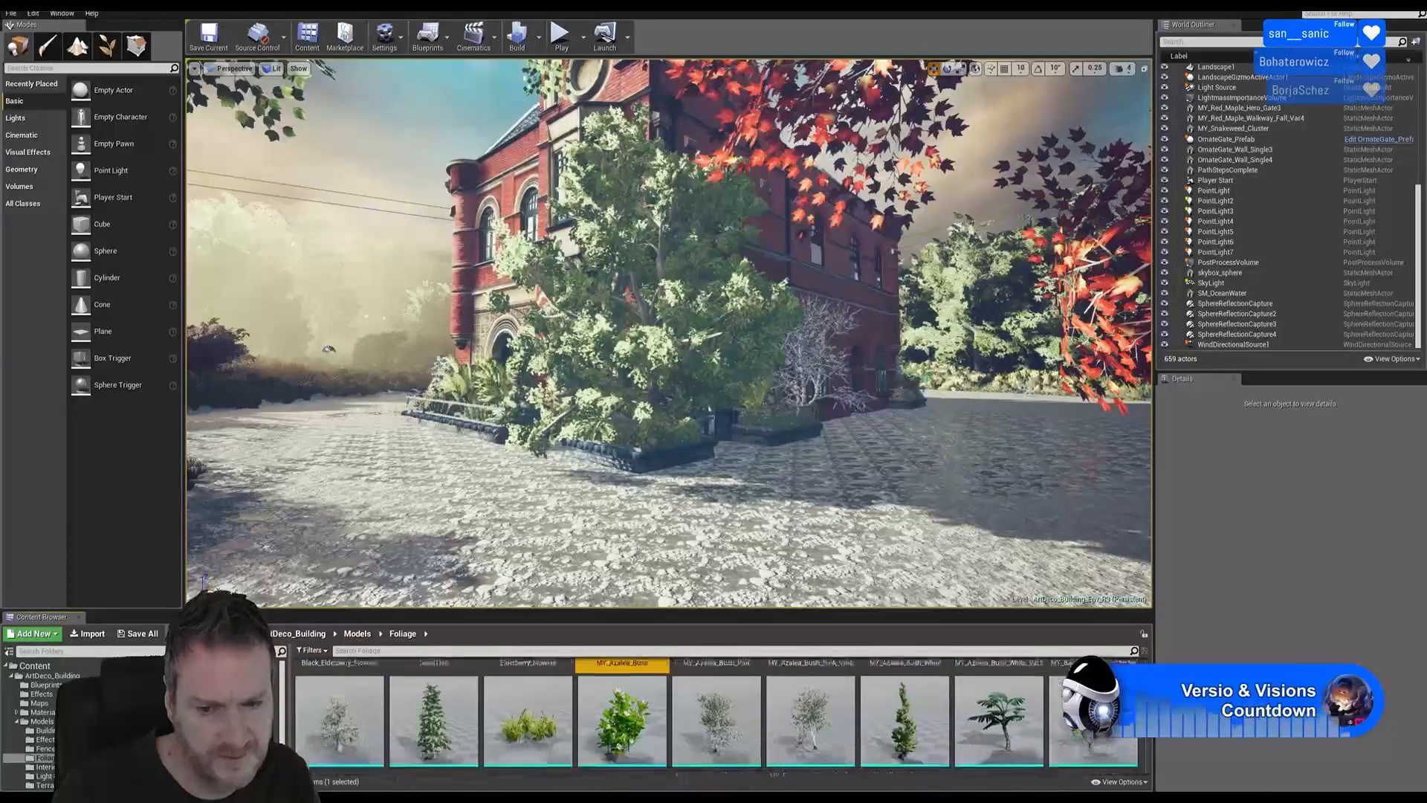
scroll(649, 663, up, 1)
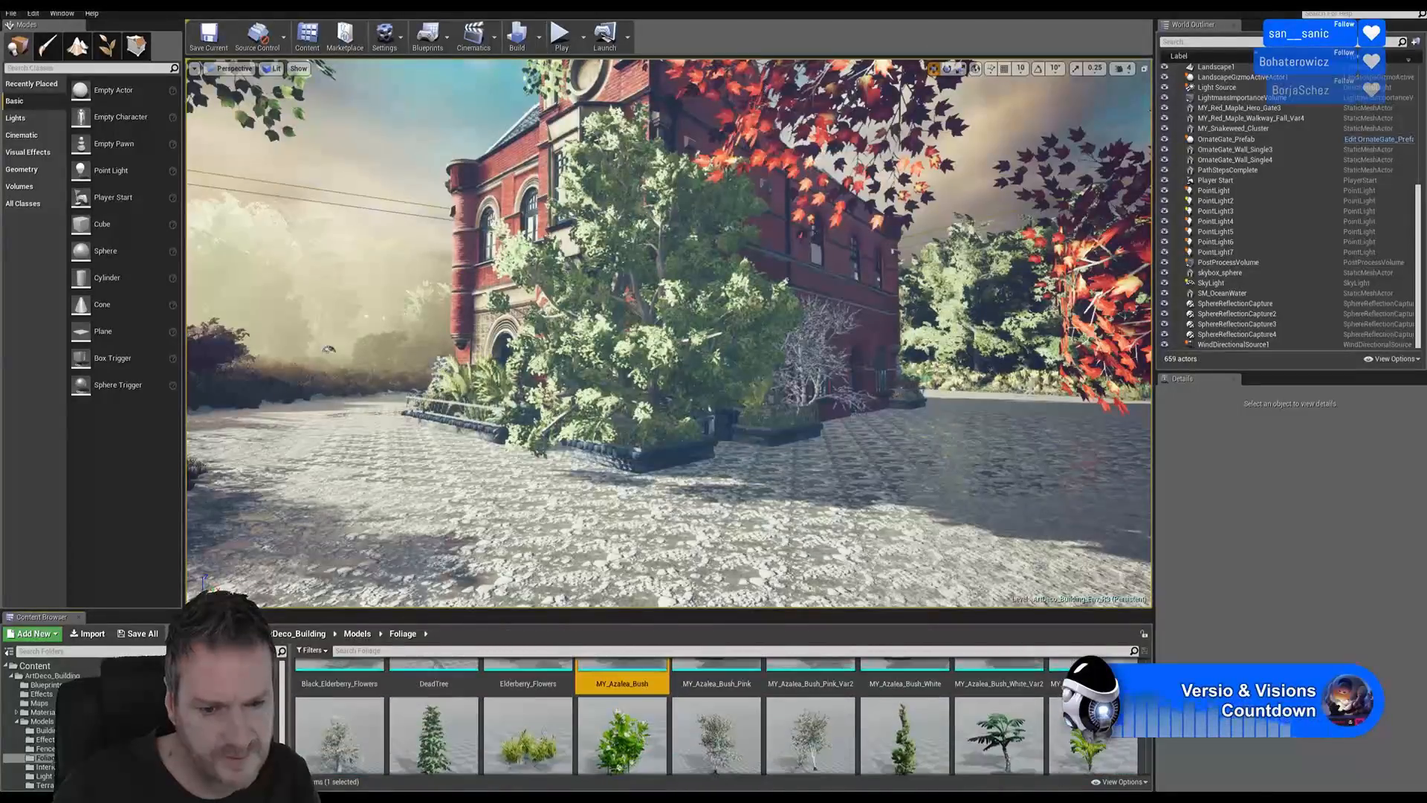
mouse_move(364, 429)
right_down()
mouse_move(223, 412)
mouse_move(364, 415)
mouse_move(340, 413)
right_up()
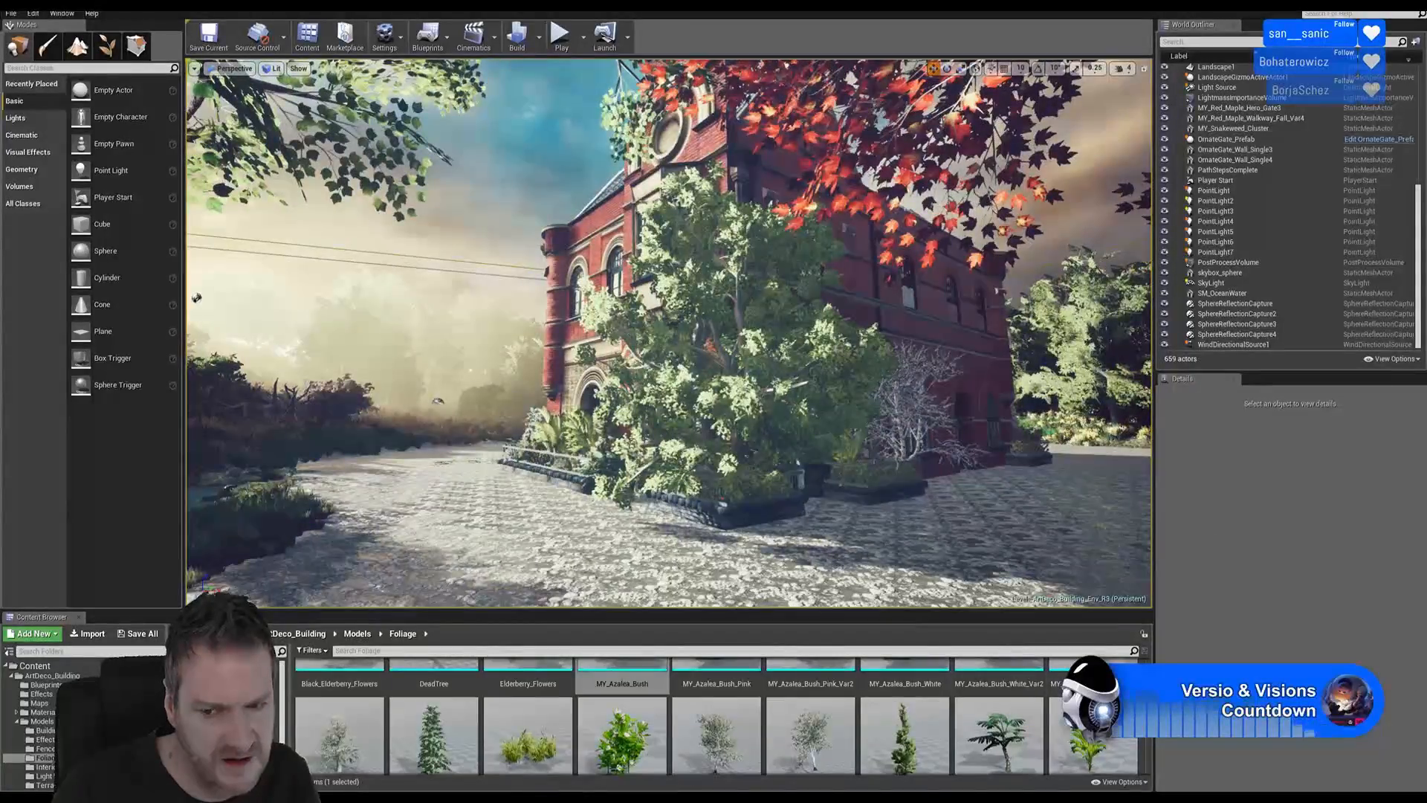
scroll(714, 713, down, 3)
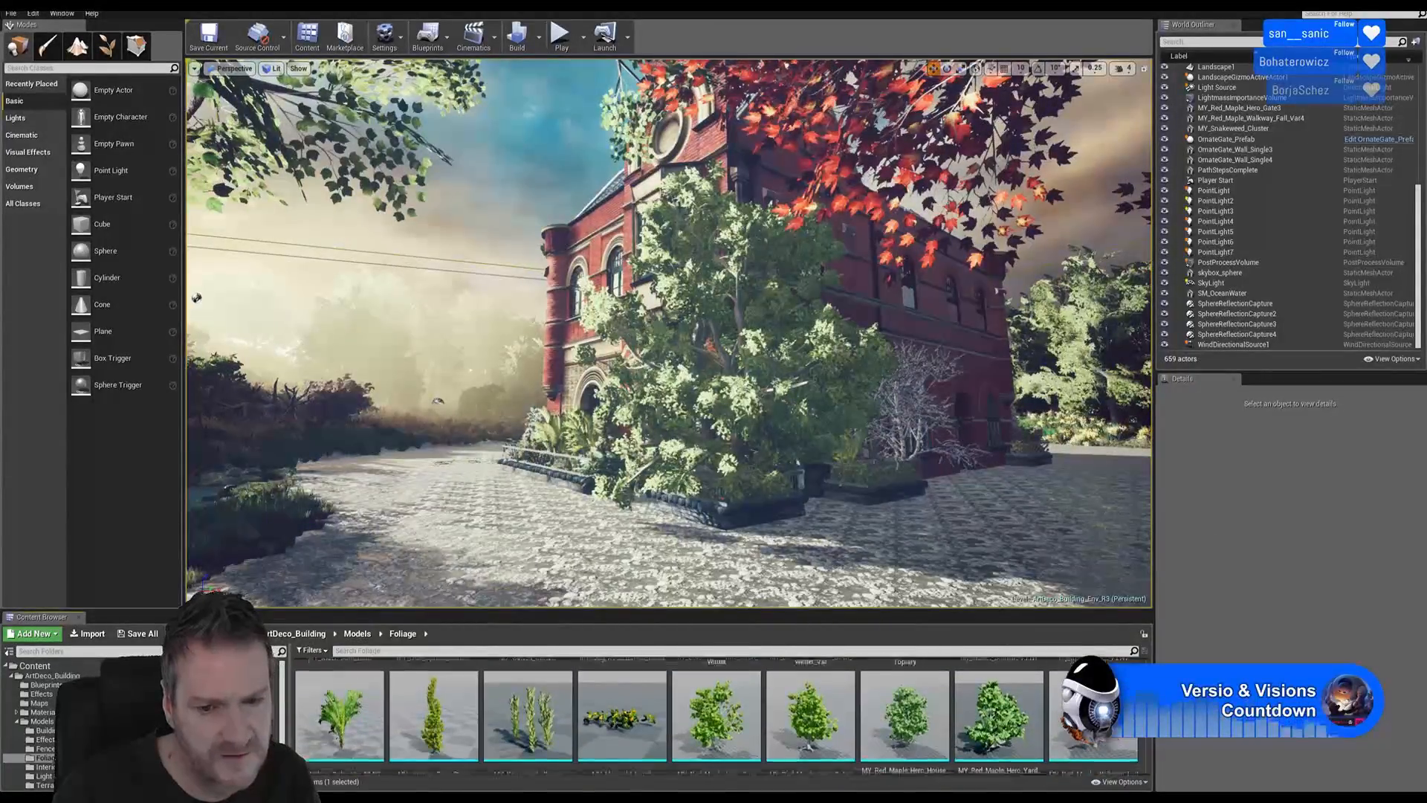
scroll(1148, 738, down, 5)
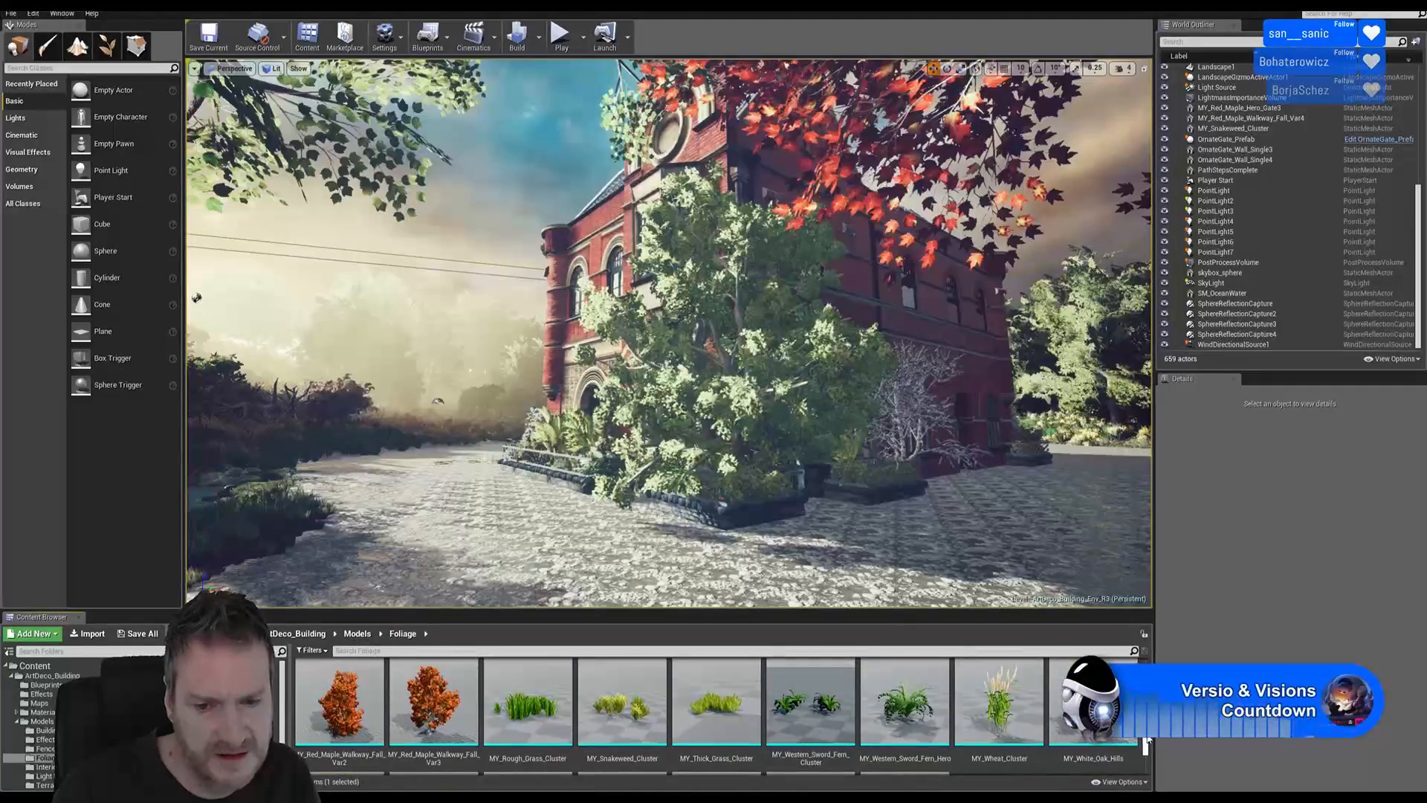
scroll(1149, 740, down, 1)
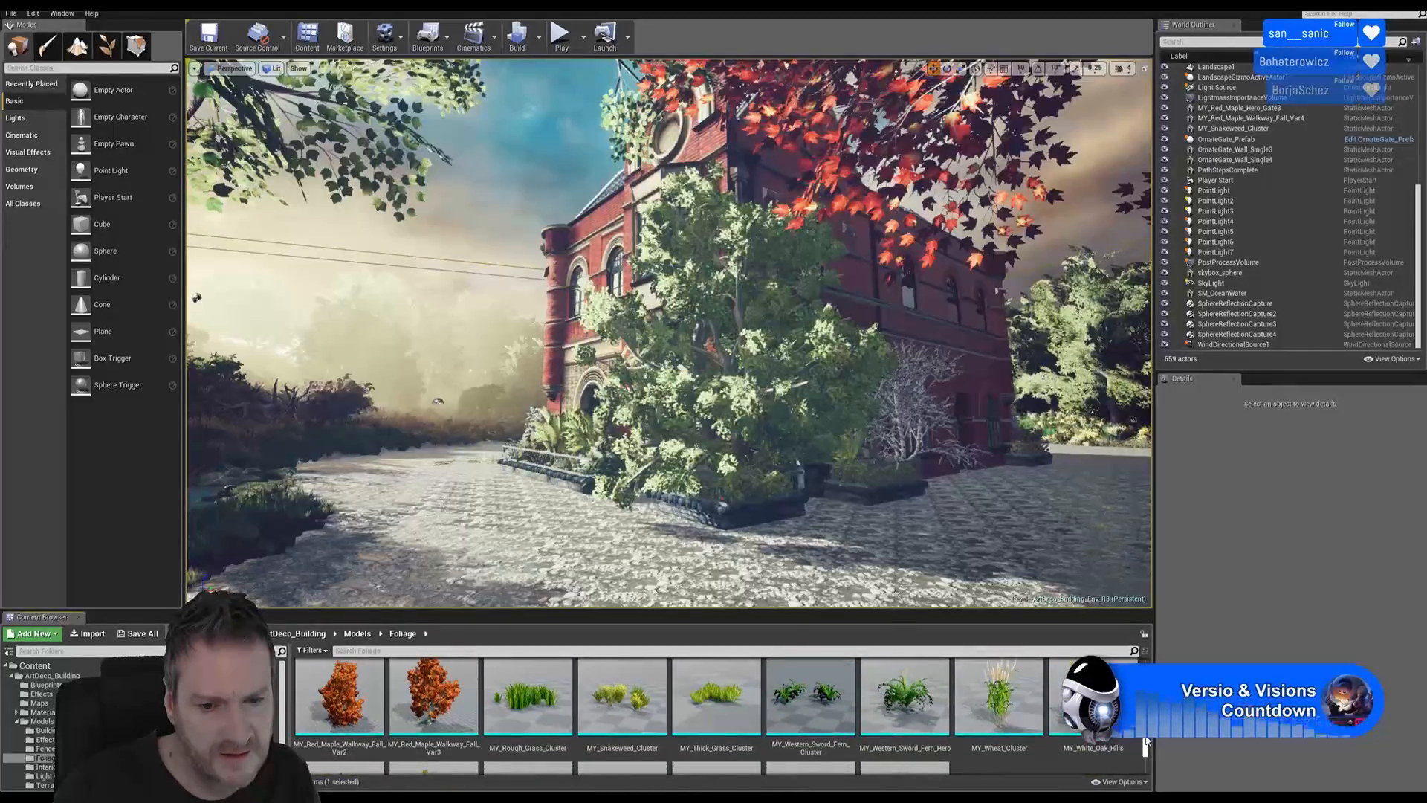
mouse_move(1147, 741)
mouse_down()
mouse_move(1146, 757)
mouse_move(1145, 733)
mouse_up()
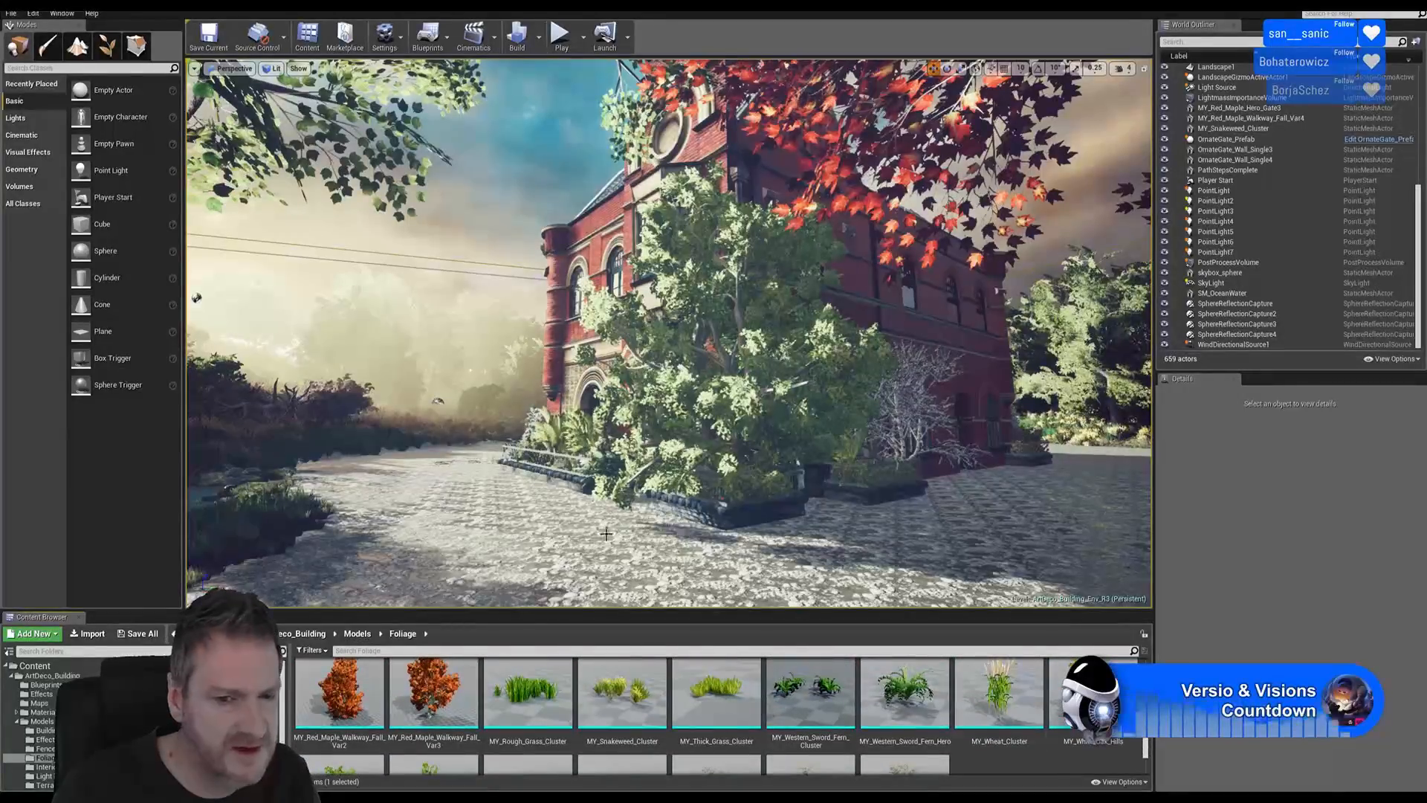
- Try out MY_Rough_Grass_Cluster and MY_Thick_Grass_Cluster on the courtyard ground in front of the building, and delete both
right_drag(605, 534, 543, 579)
drag(528, 692, 606, 503)
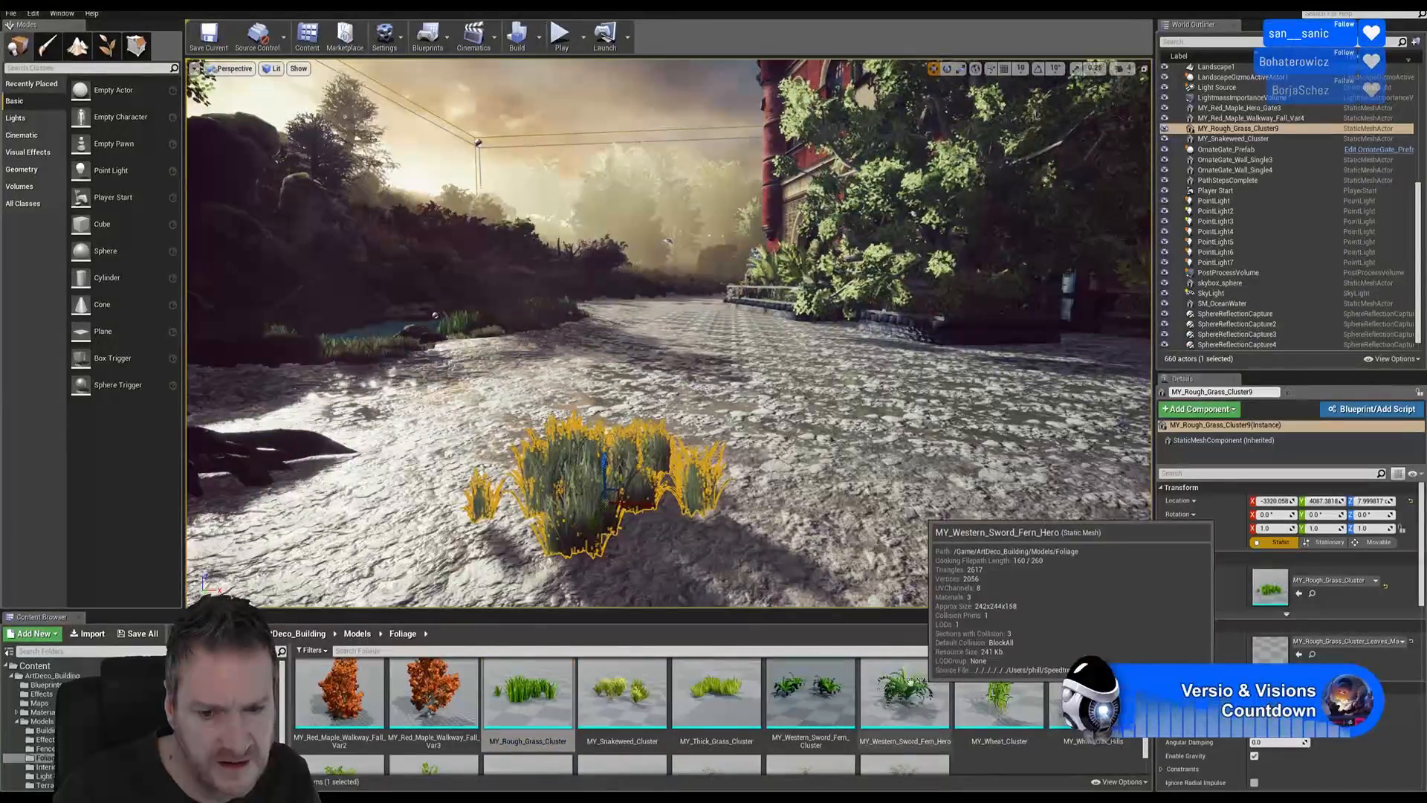
drag(717, 696, 806, 535)
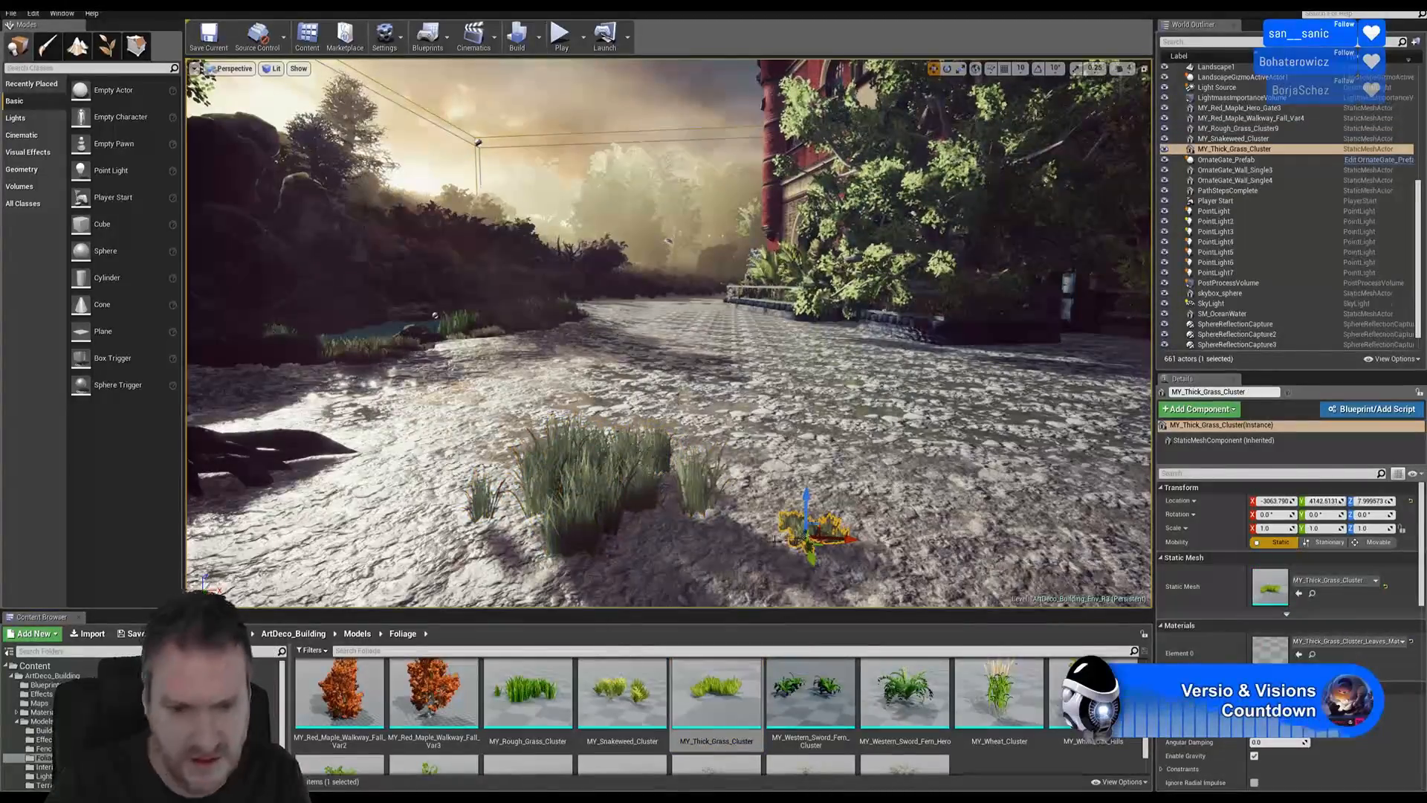
key(Delete)
click(601, 492)
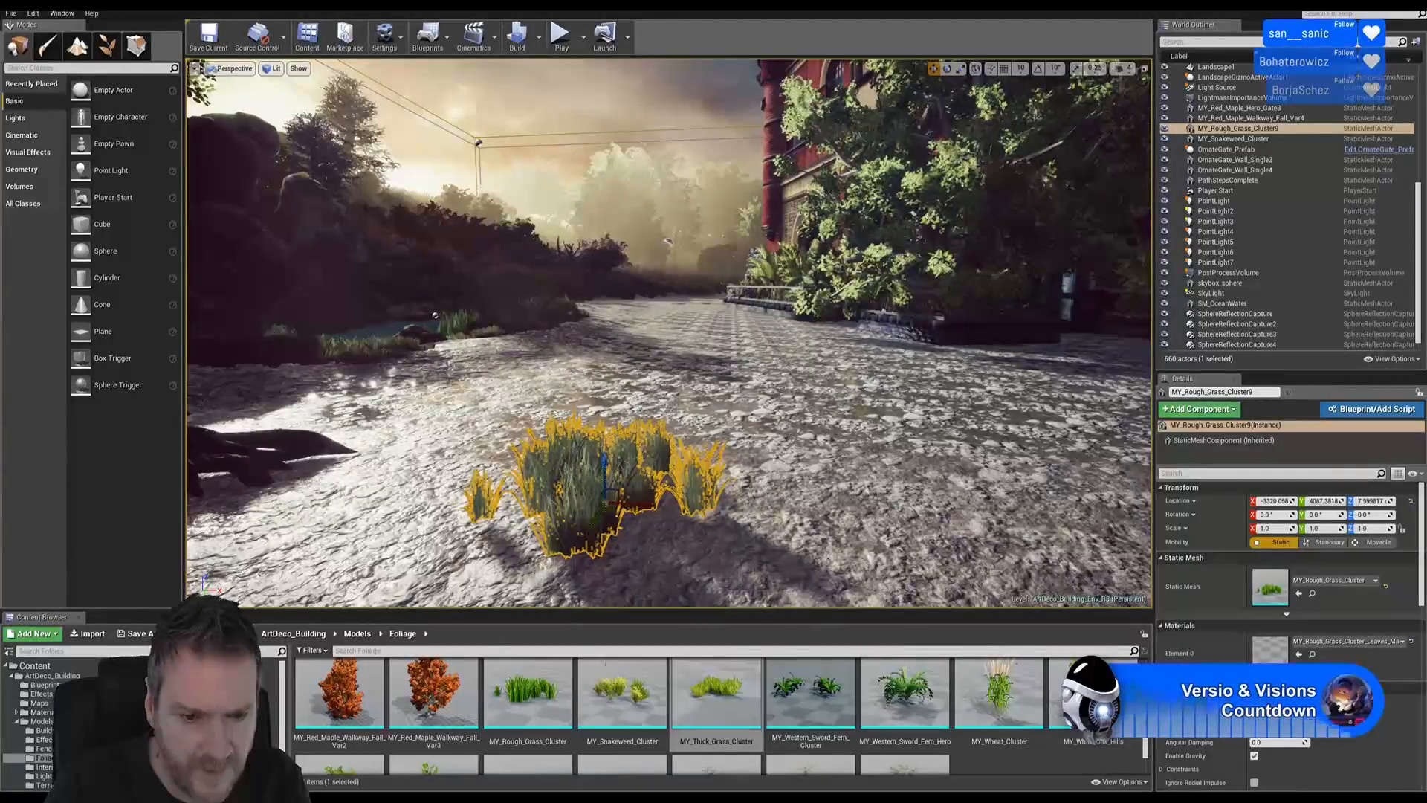
right_click(558, 703)
key(Escape)
key(Delete)
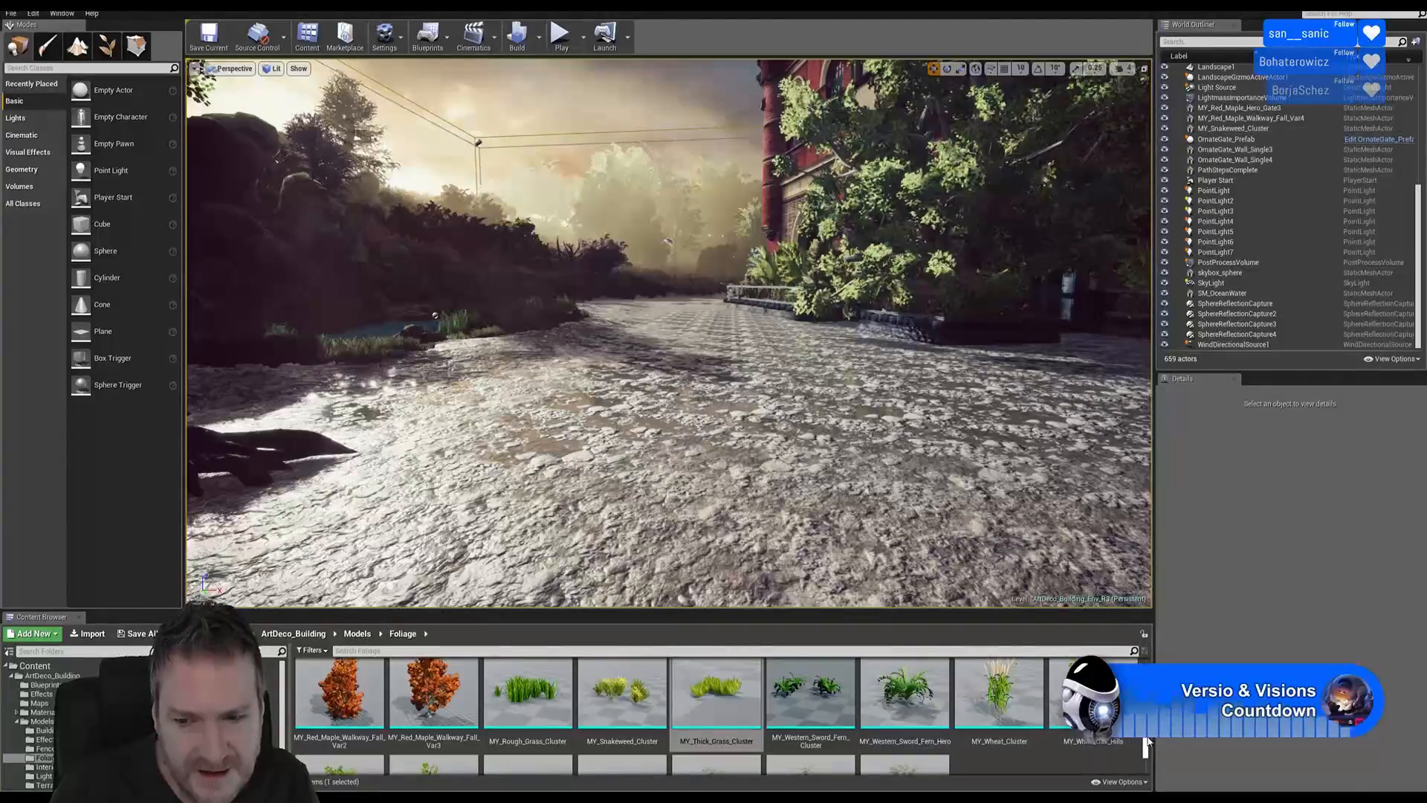
- Find MY_Knapweed_Cluster among the foliage meshes, try it out on the courtyard ground, and delete it
scroll(1149, 742, up, 2)
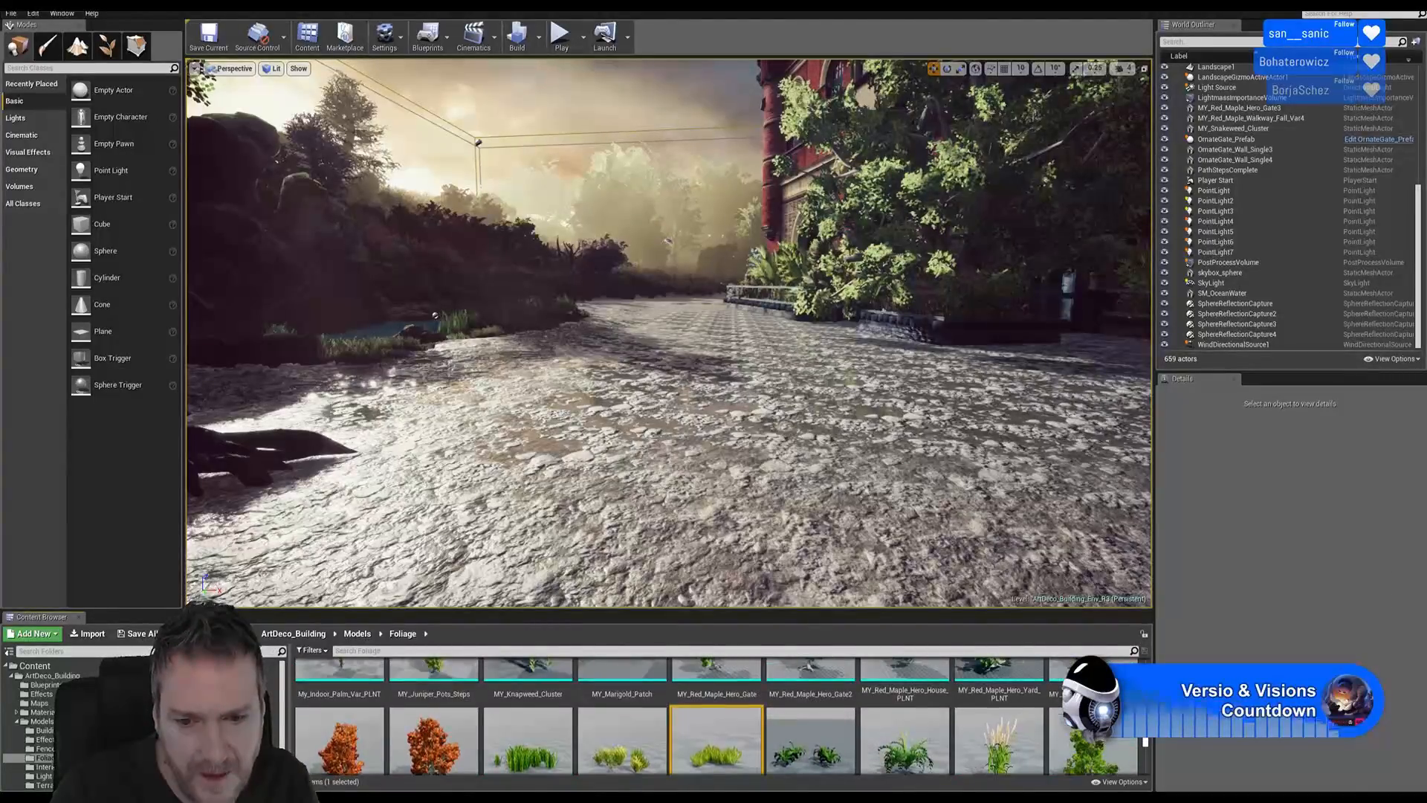
scroll(1146, 742, up, 5)
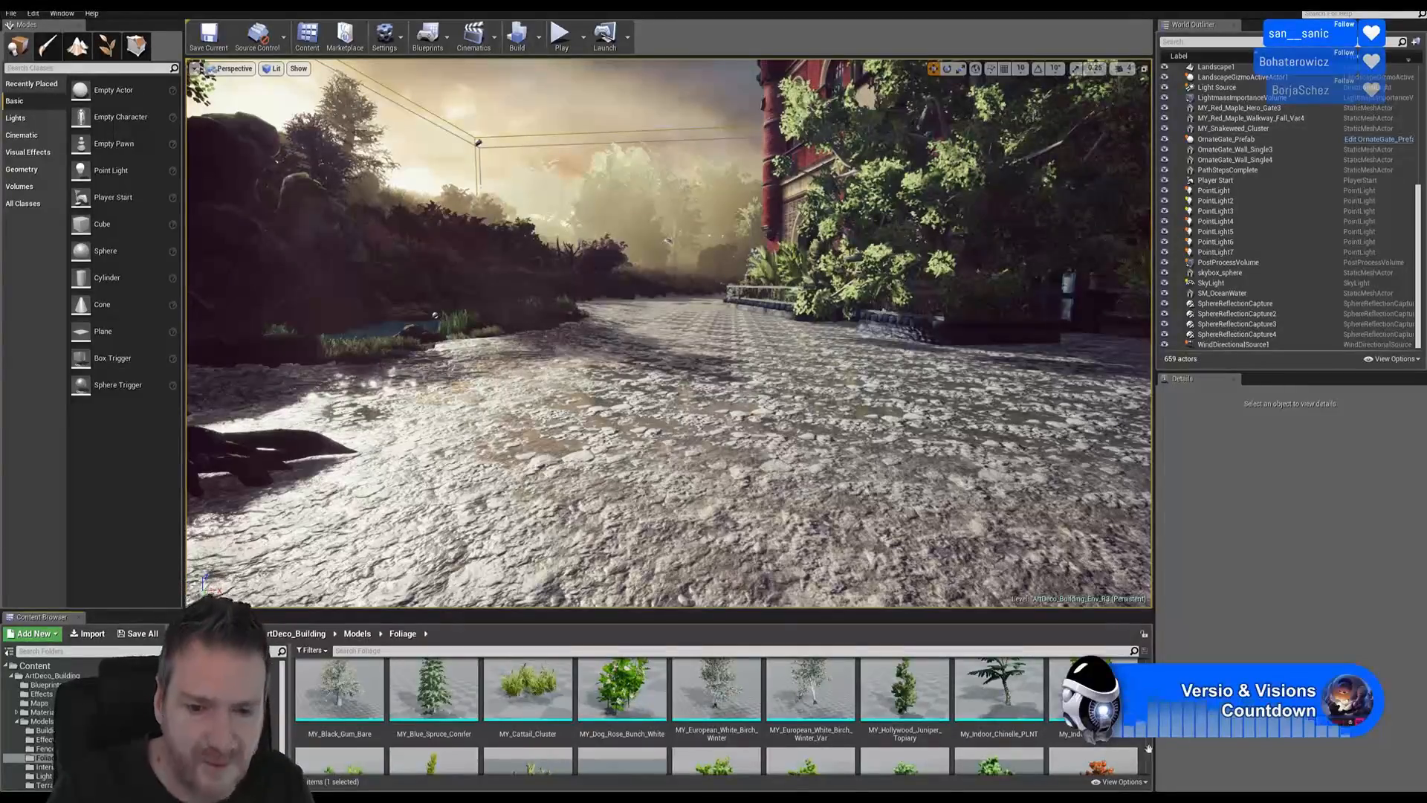
scroll(718, 715, up, 3)
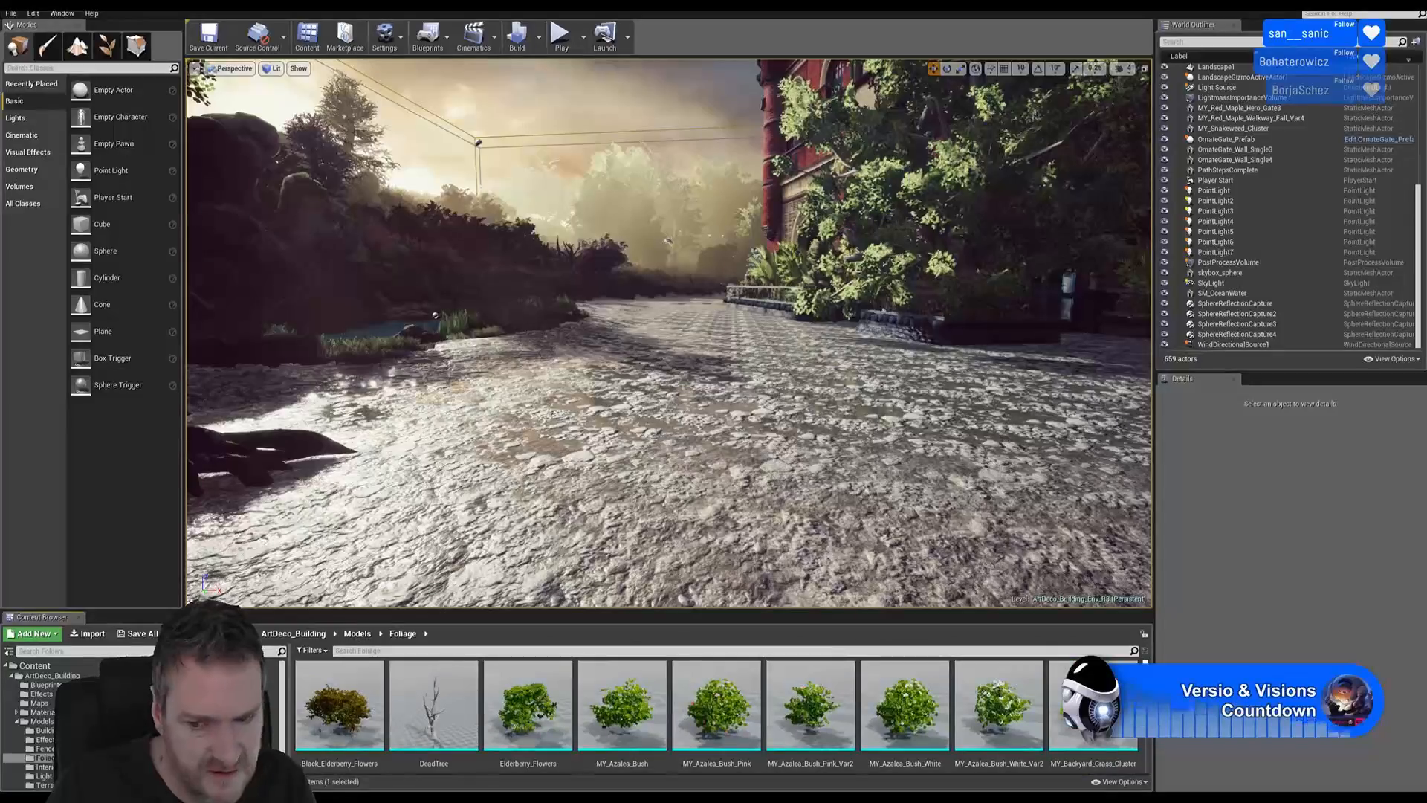
scroll(717, 716, down, 2)
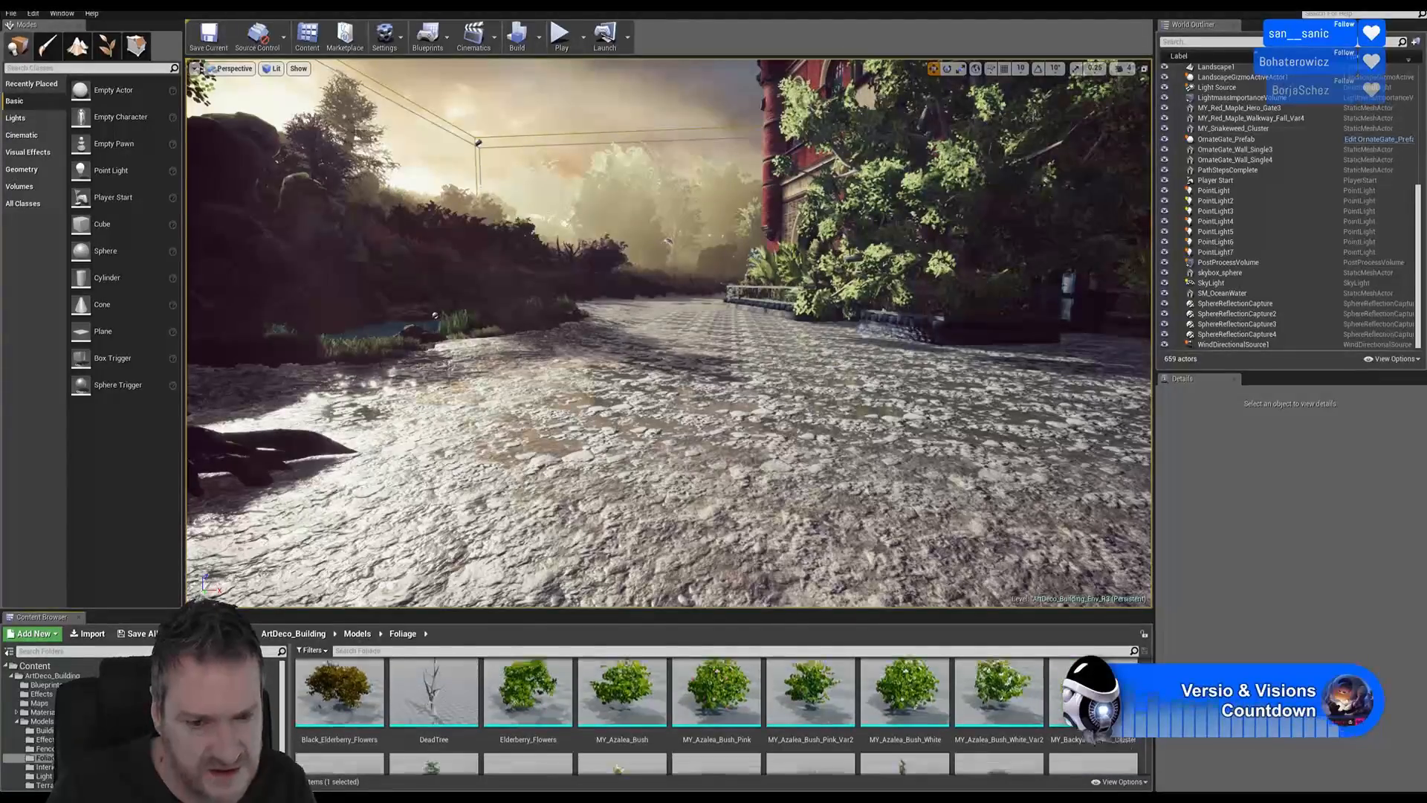
scroll(718, 716, down, 5)
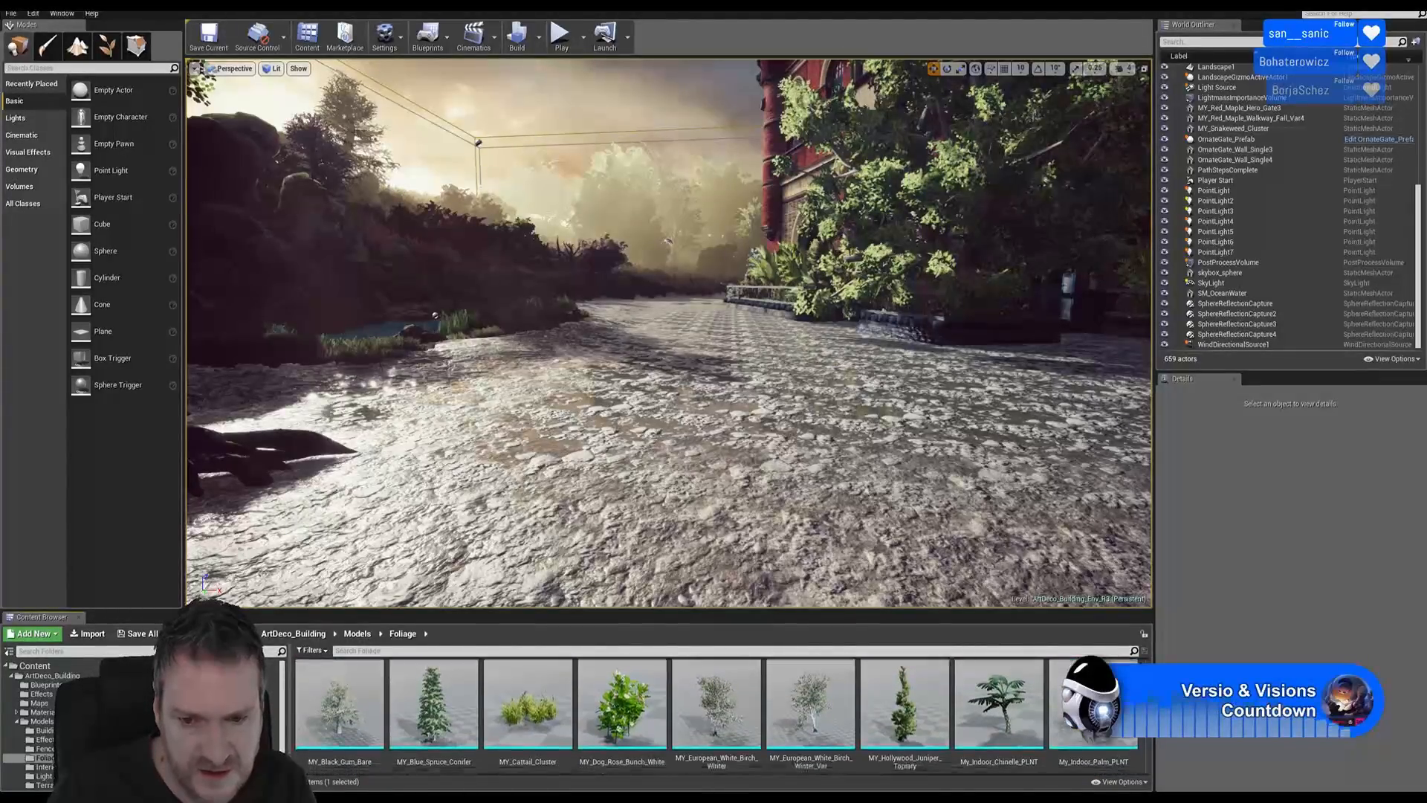
scroll(1144, 720, down, 3)
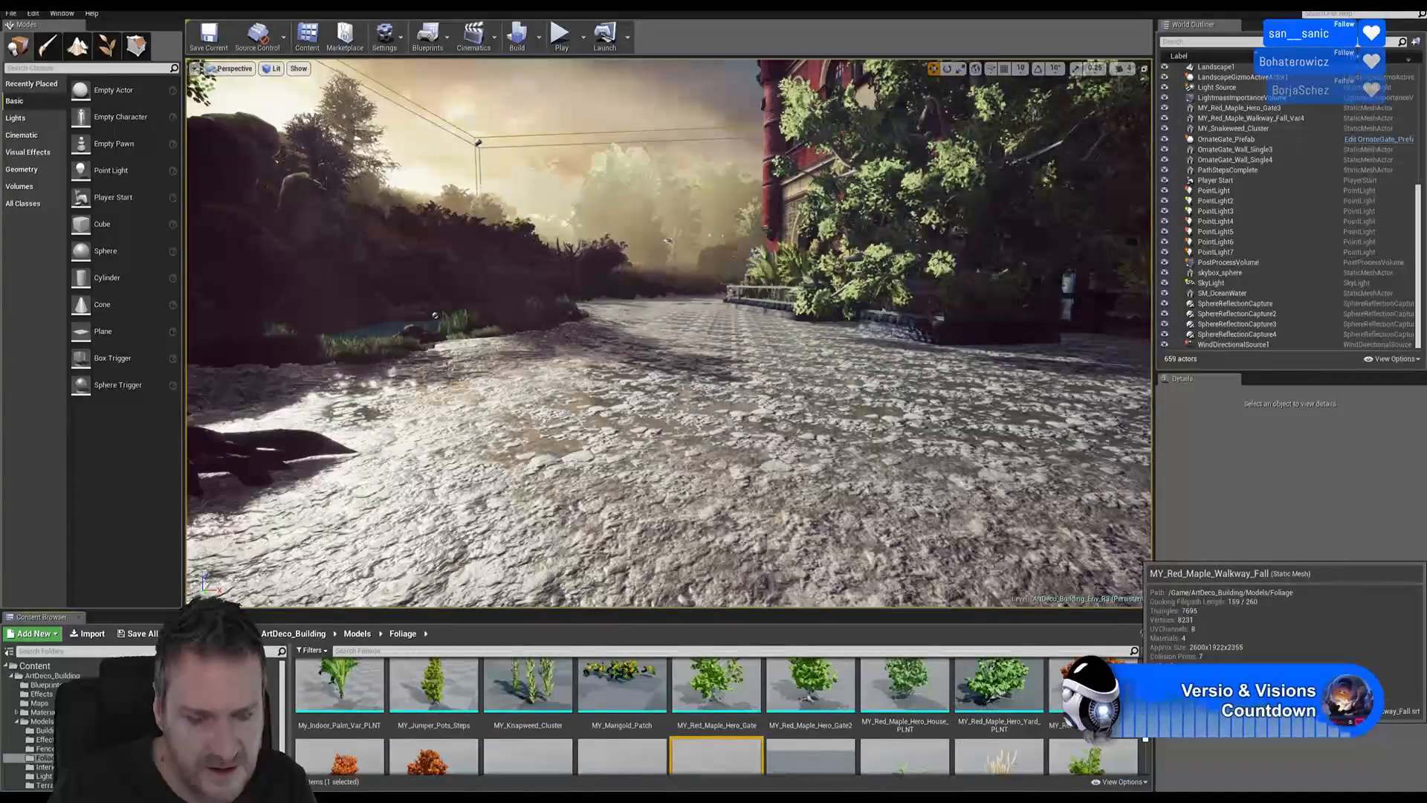
scroll(1115, 714, up, 1)
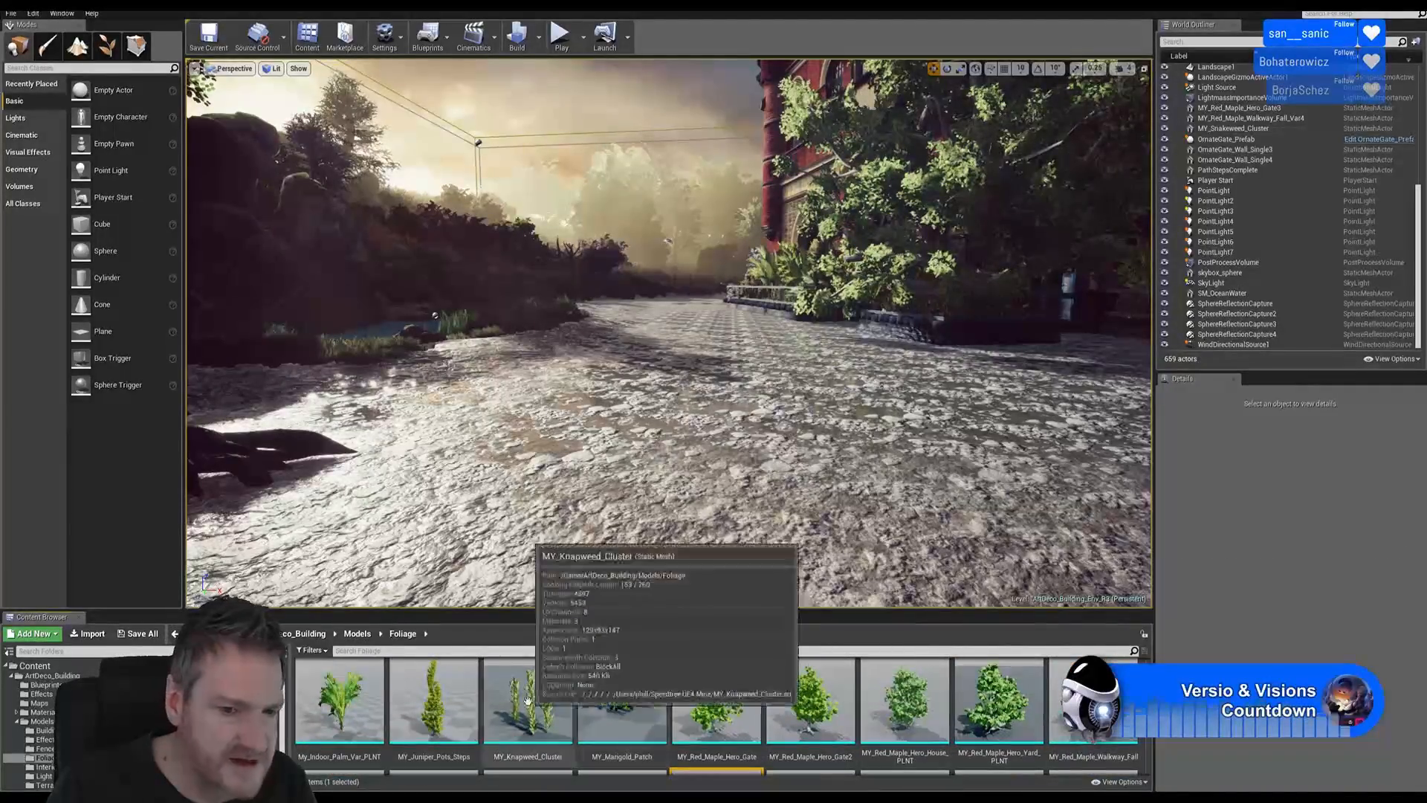
click(542, 675)
drag(542, 675, 604, 549)
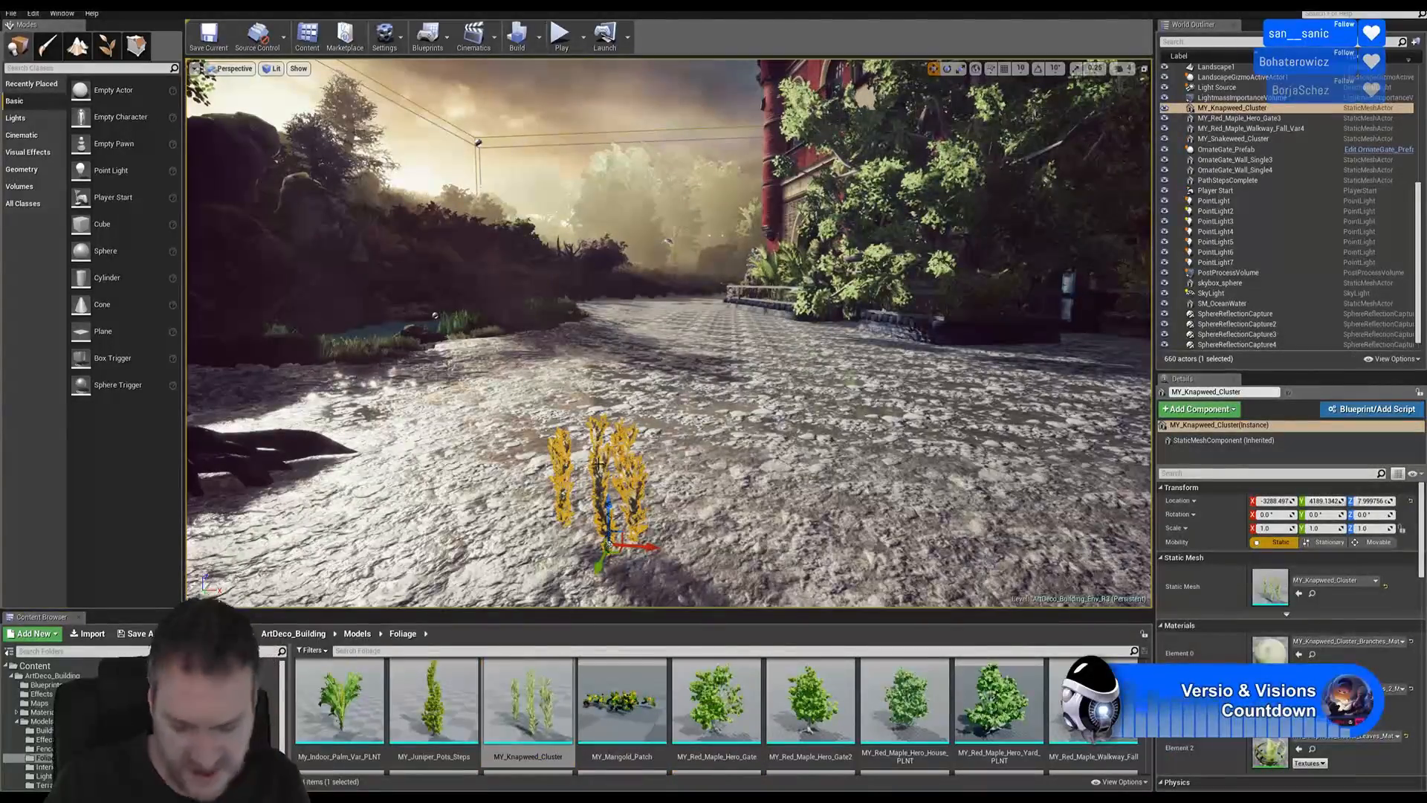
key(Delete)
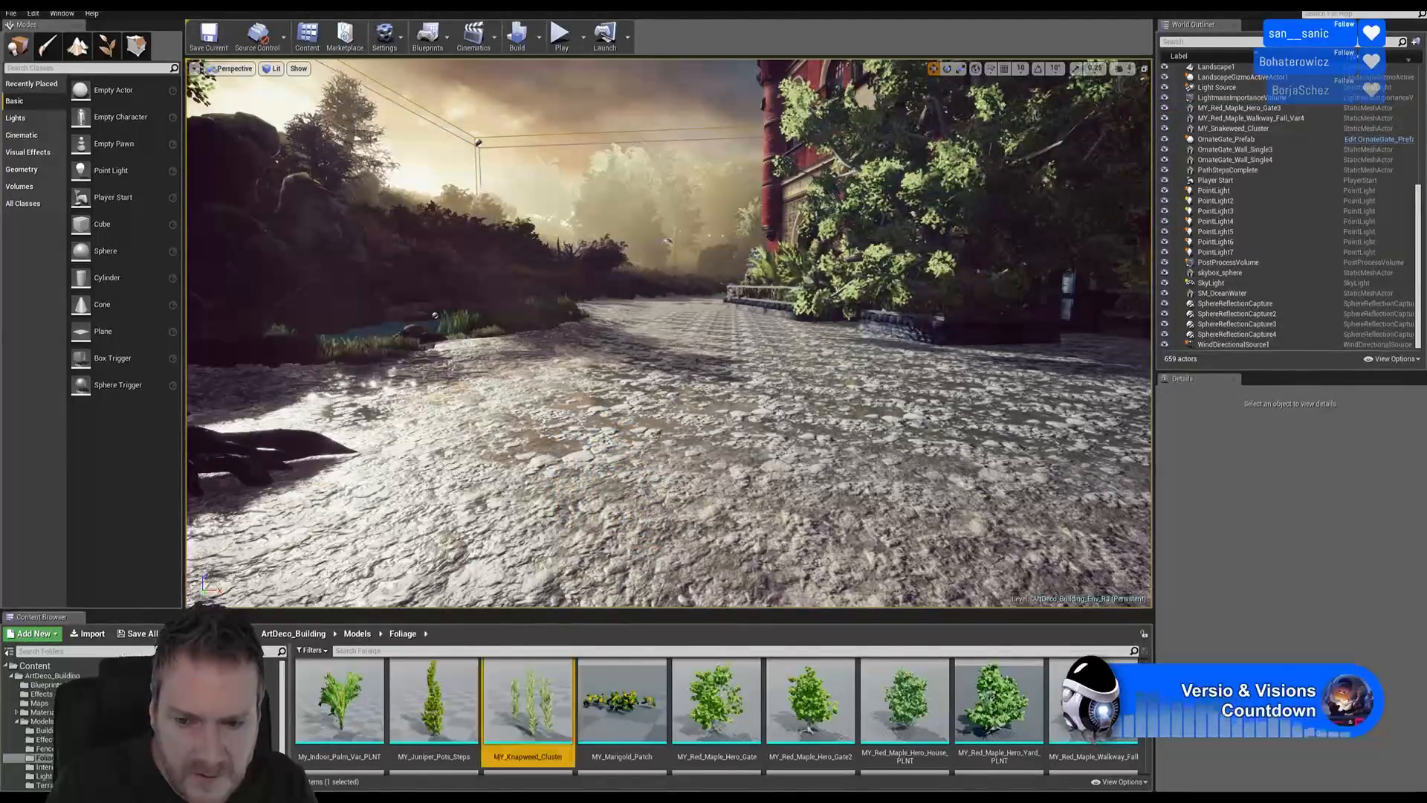
- Switch to foliage painting and choose MY_Rough_Grass_Cluster as the only foliage type to paint
scroll(743, 713, down, 1)
scroll(713, 713, down, 1)
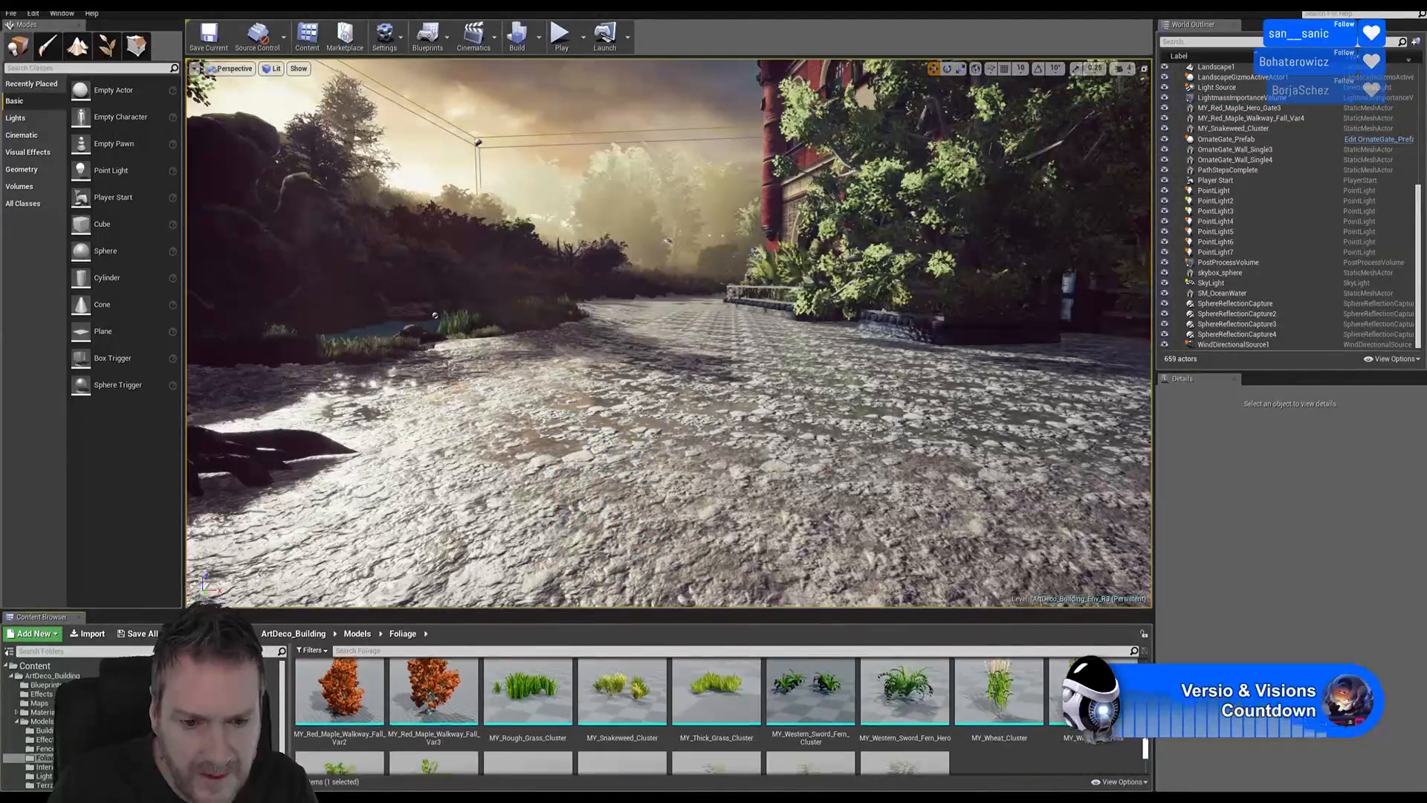
mouse_move(1145, 740)
mouse_down()
mouse_move(1146, 755)
mouse_move(1145, 733)
mouse_up()
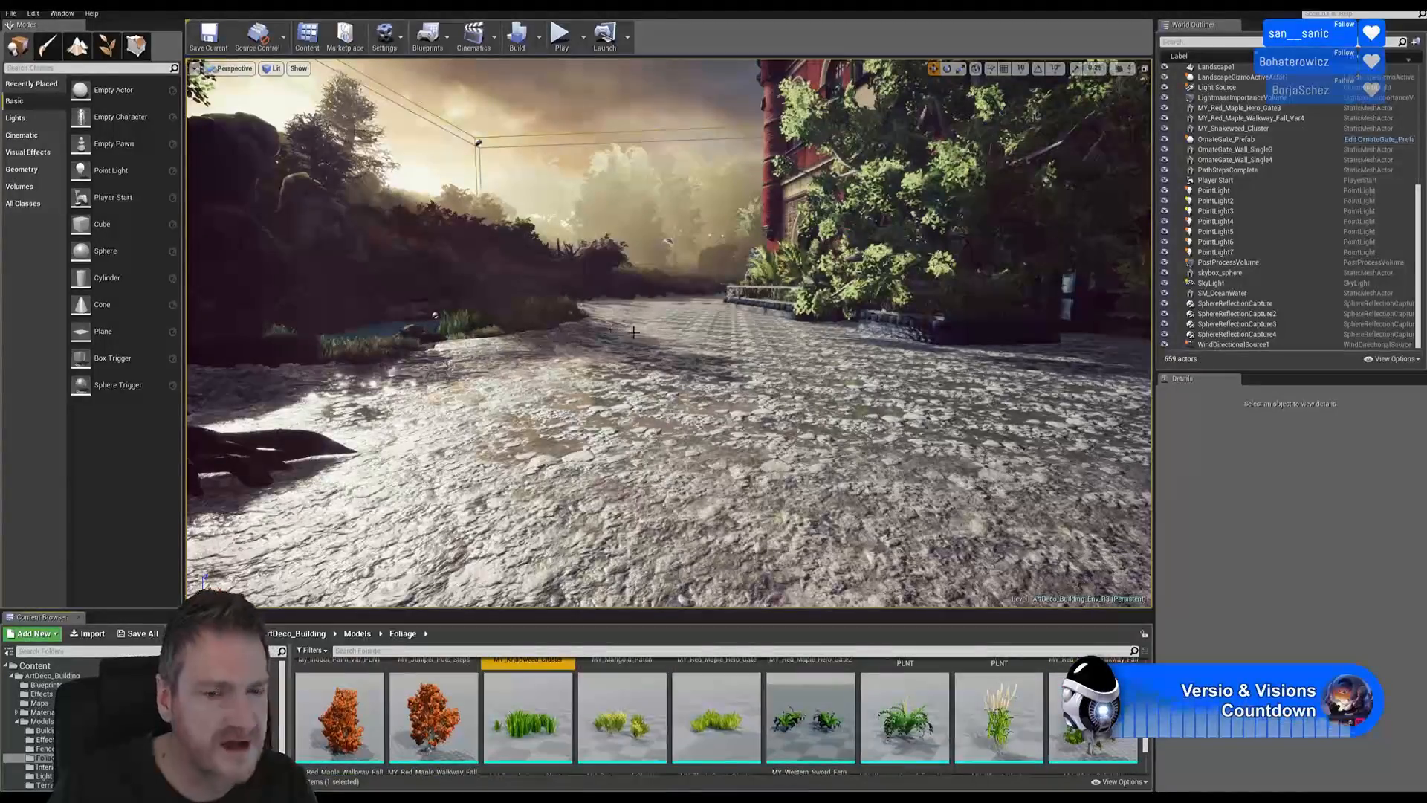
right_drag(634, 332, 698, 280)
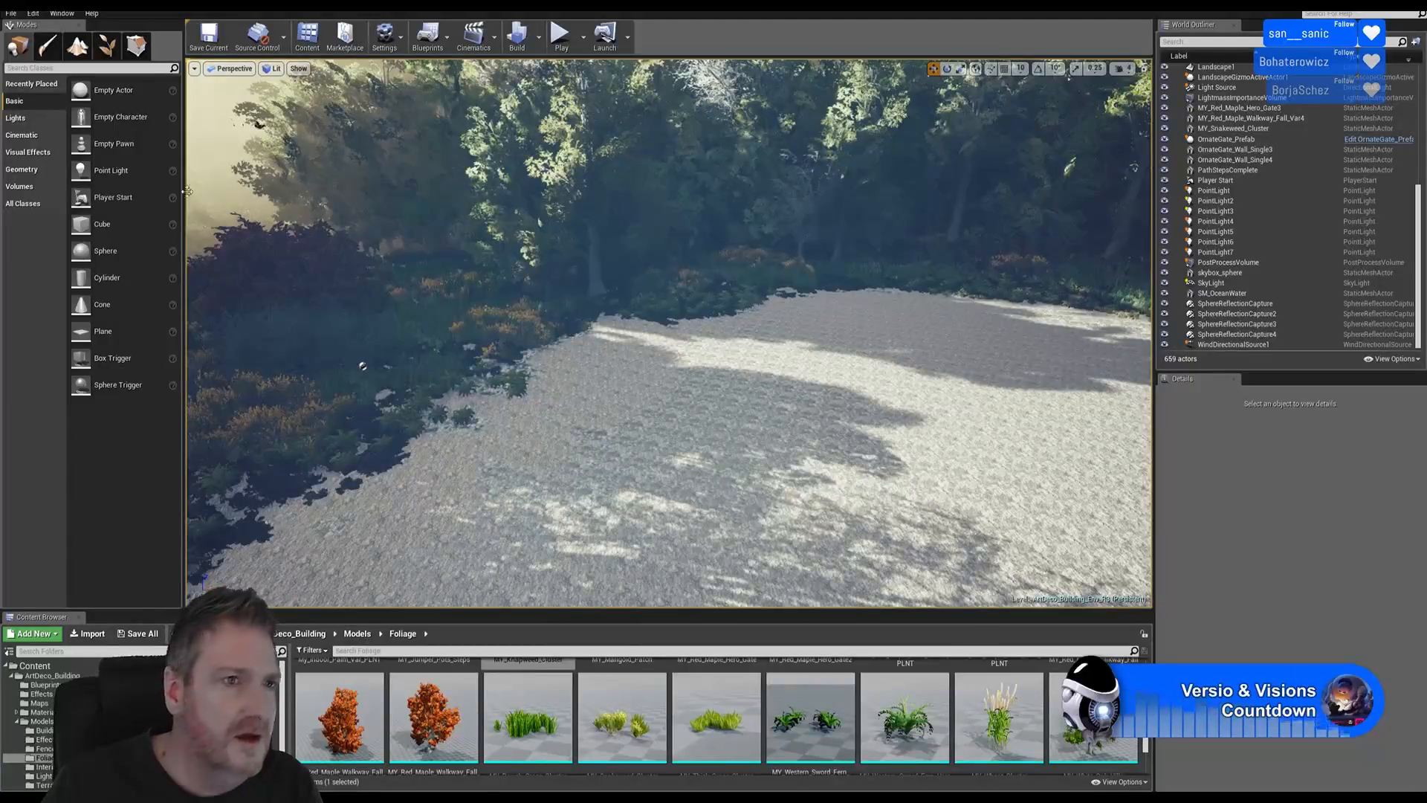
click(108, 47)
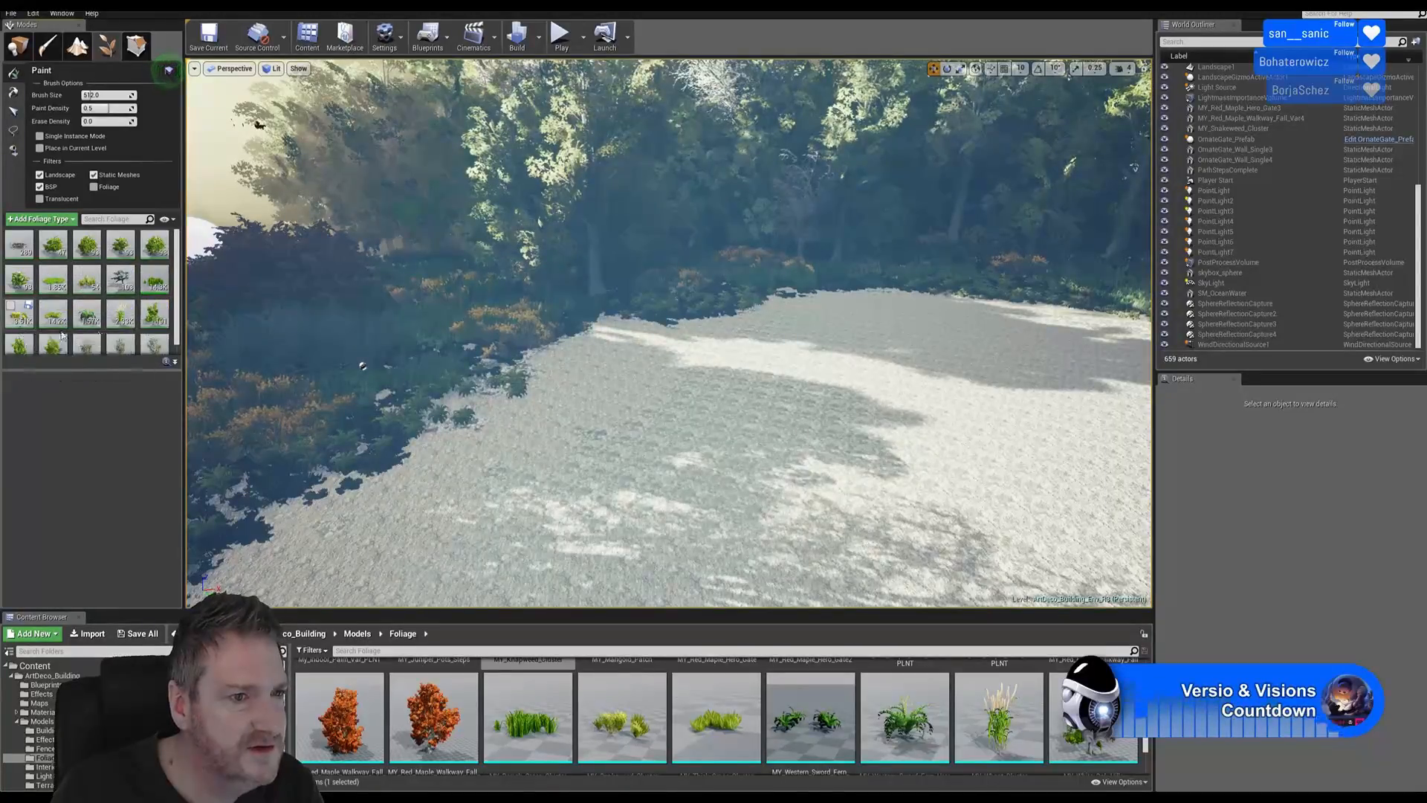
scroll(179, 322, down, 2)
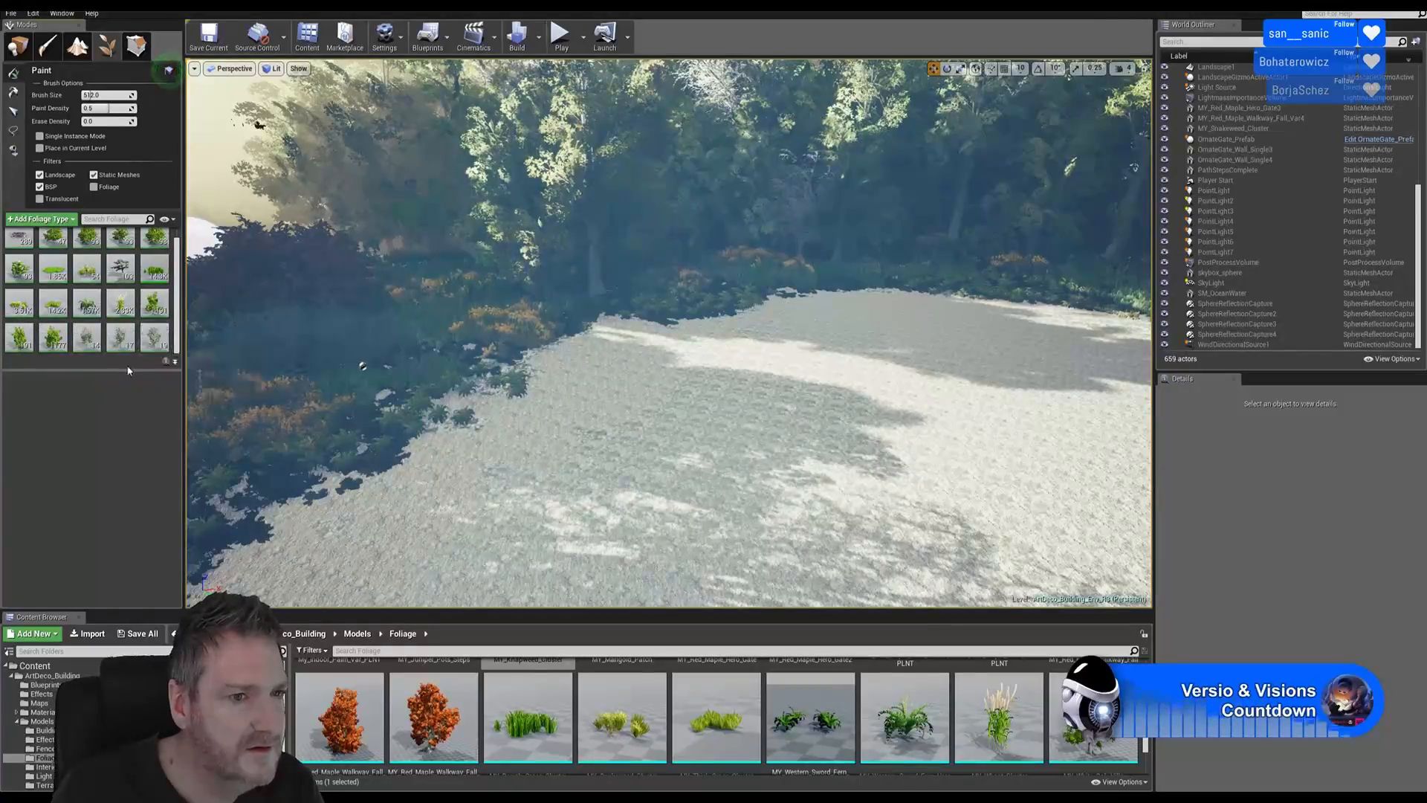
drag(123, 370, 123, 405)
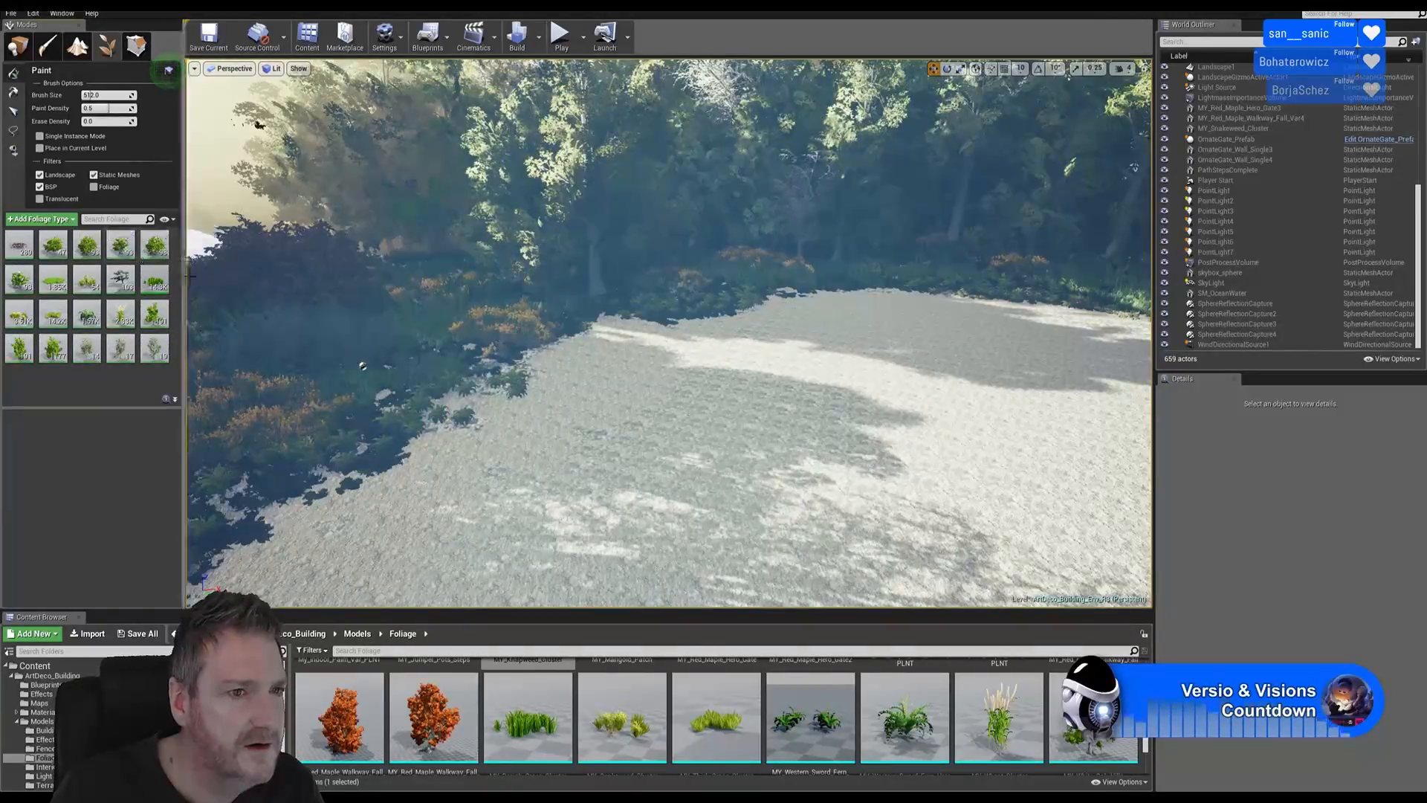
click(155, 280)
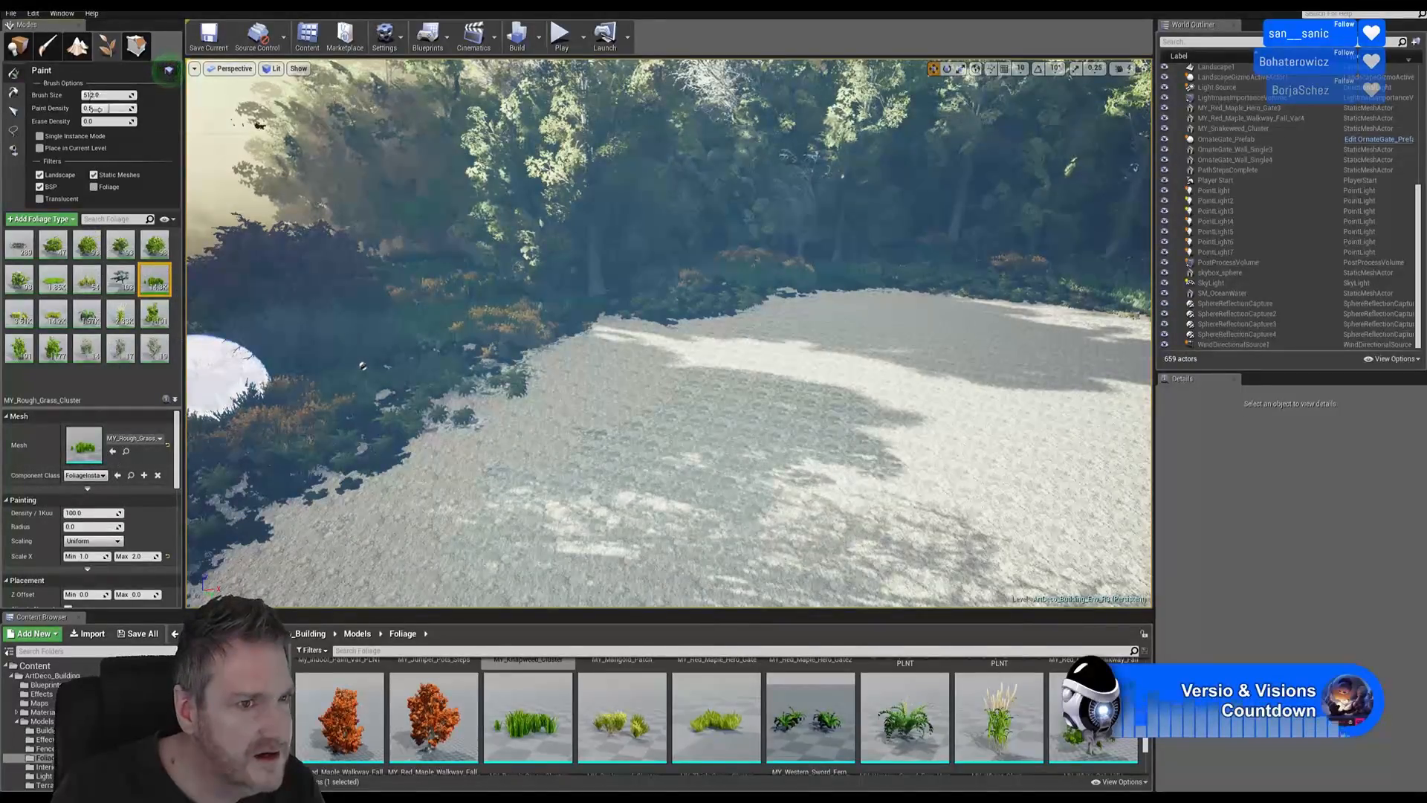
- Paint MY_Rough_Grass_Cluster over the bare stone ground along the shaded planting edge, spreading it into the clearing
right_drag(662, 360, 658, 405)
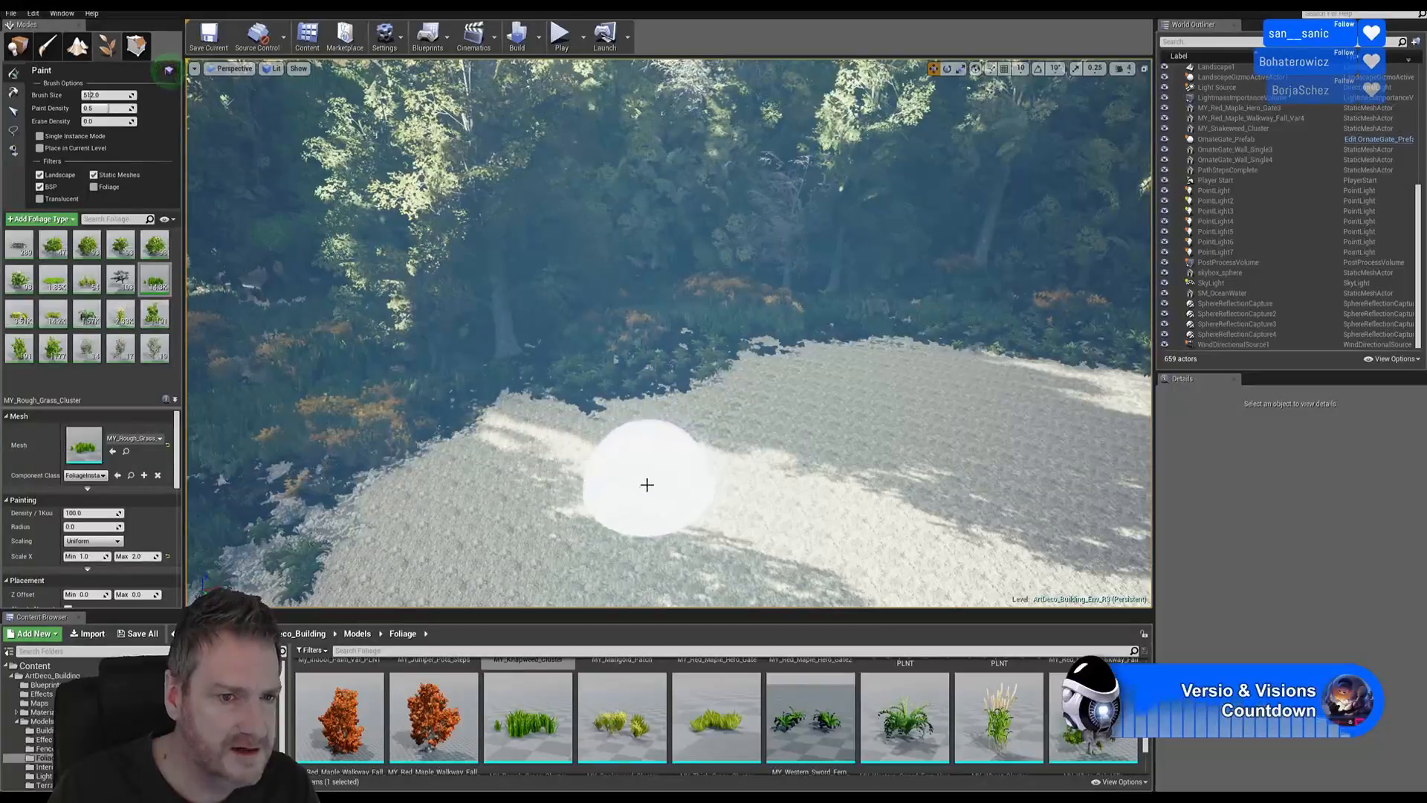
mouse_move(629, 493)
right_down()
mouse_move(626, 513)
mouse_move(609, 385)
right_up()
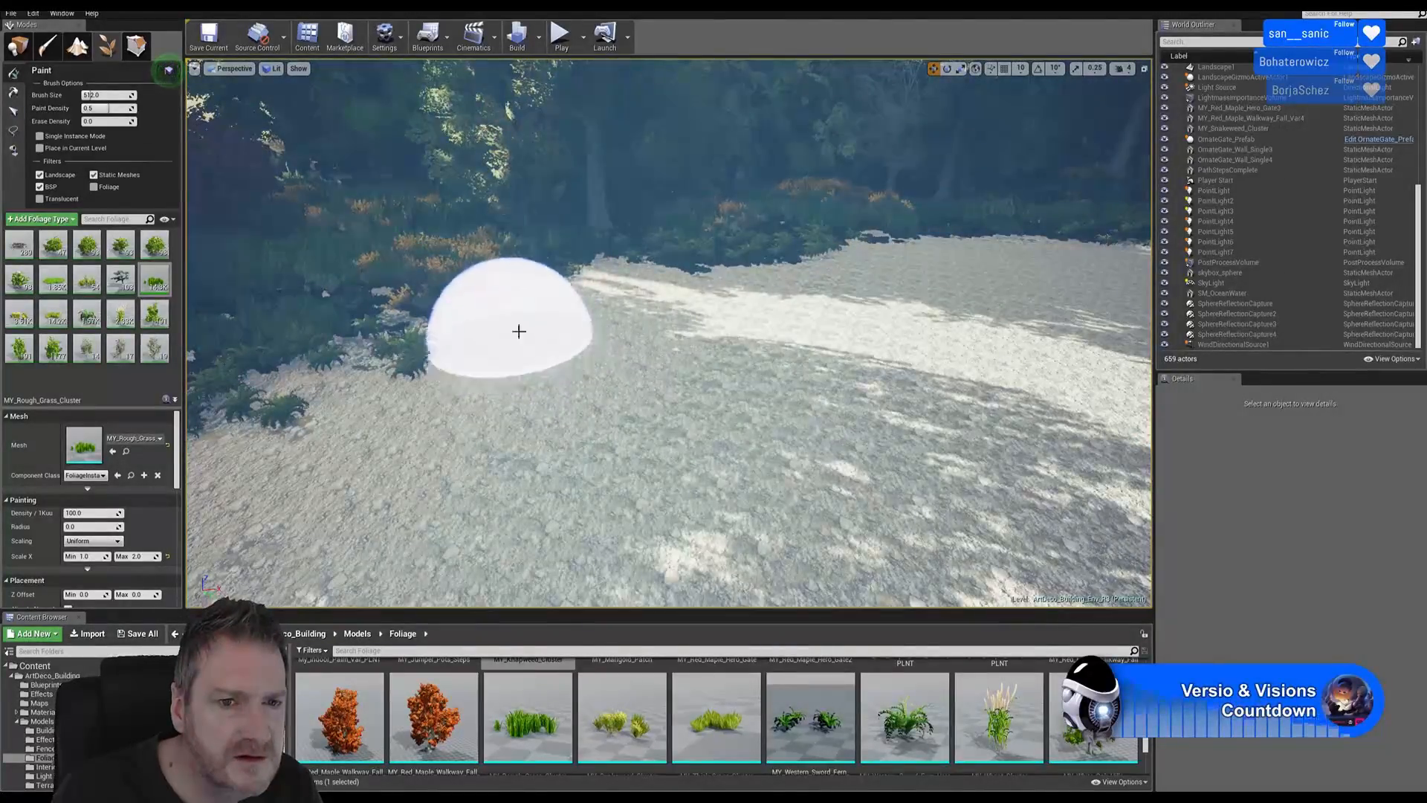
drag(519, 331, 576, 319)
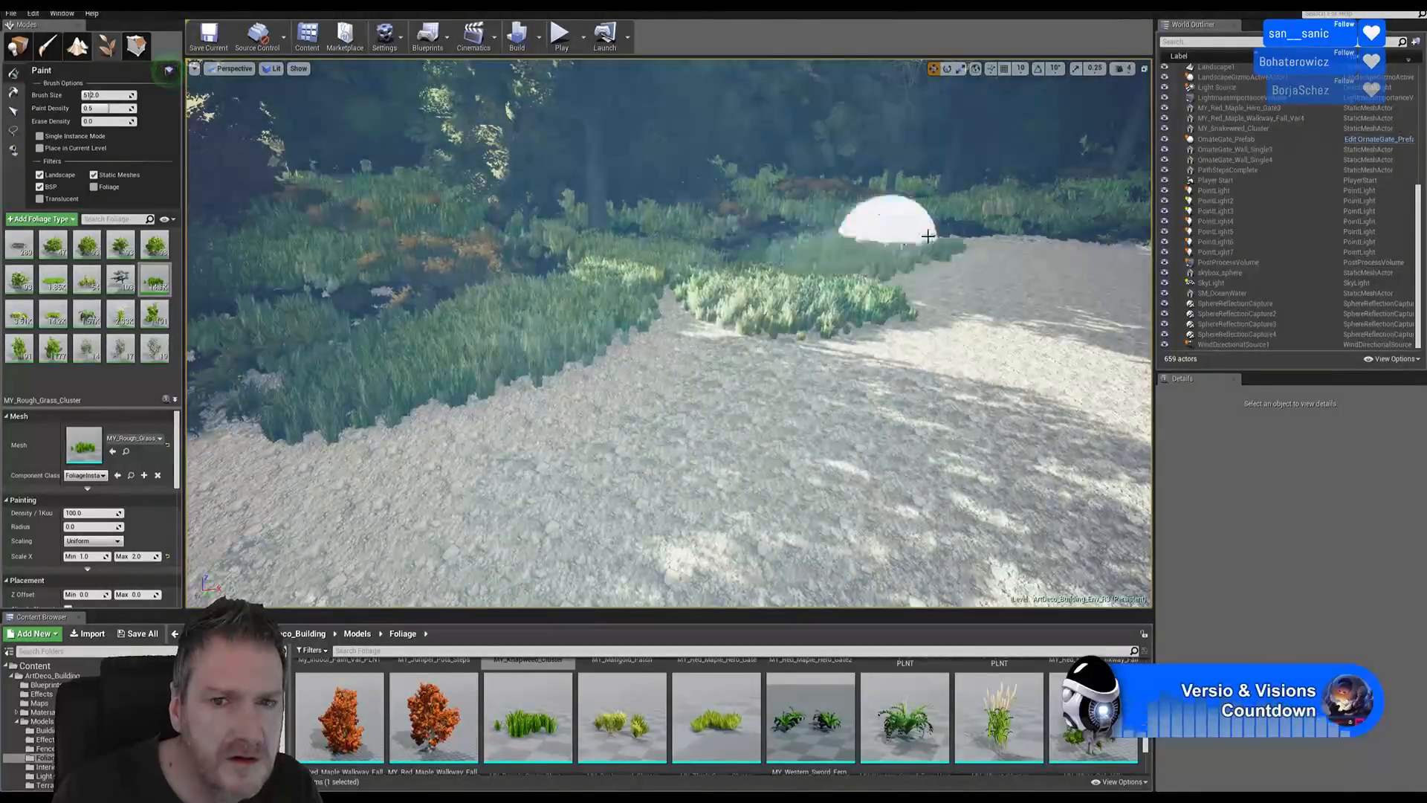
mouse_move(682, 286)
right_down()
mouse_move(682, 319)
mouse_move(651, 264)
mouse_move(576, 257)
mouse_move(687, 373)
right_up()
drag(687, 372, 544, 314)
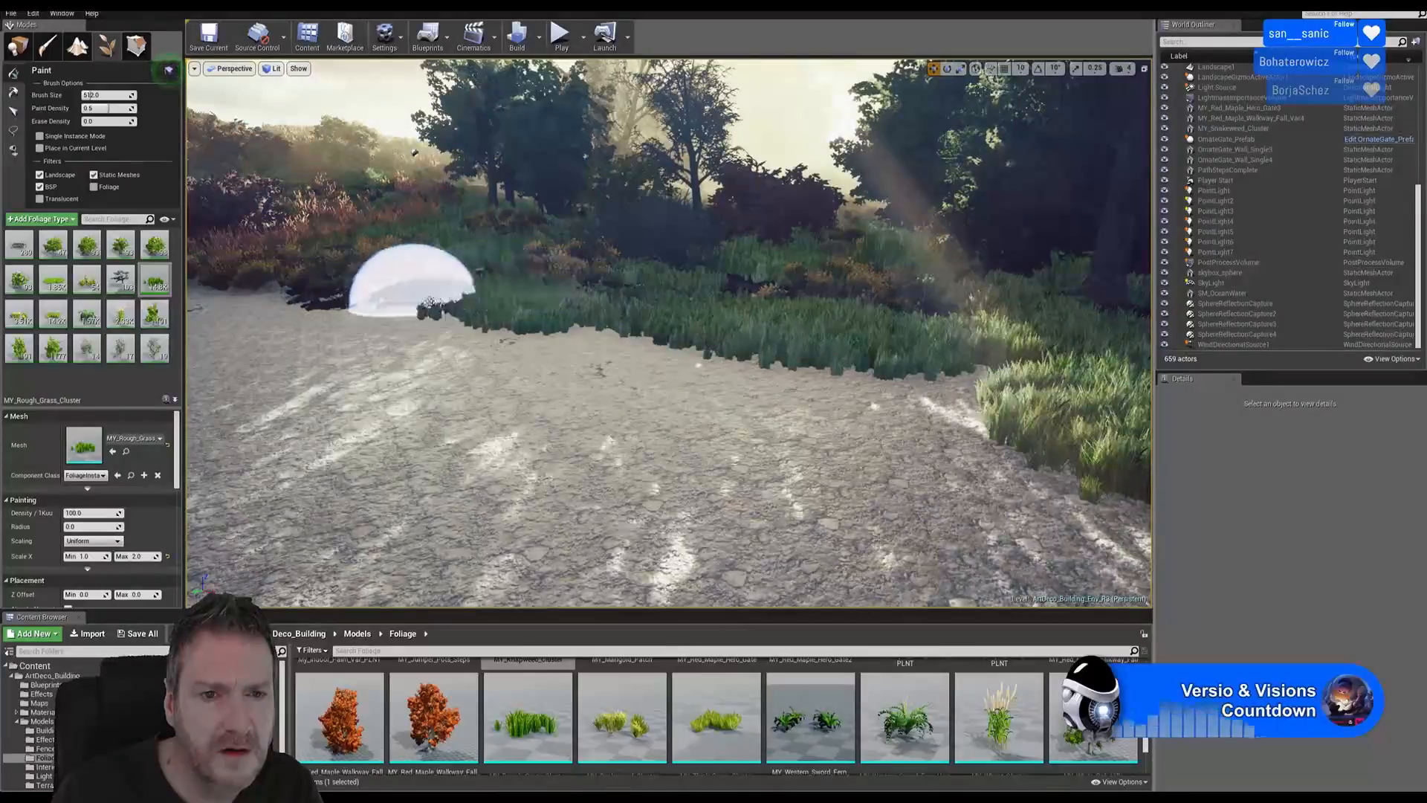
- Extend the rough grass along the far border of the clearing, filling gaps in front of the shrubs and trees
drag(313, 312, 707, 346)
mouse_move(707, 346)
right_down()
mouse_move(877, 357)
mouse_move(977, 338)
right_up()
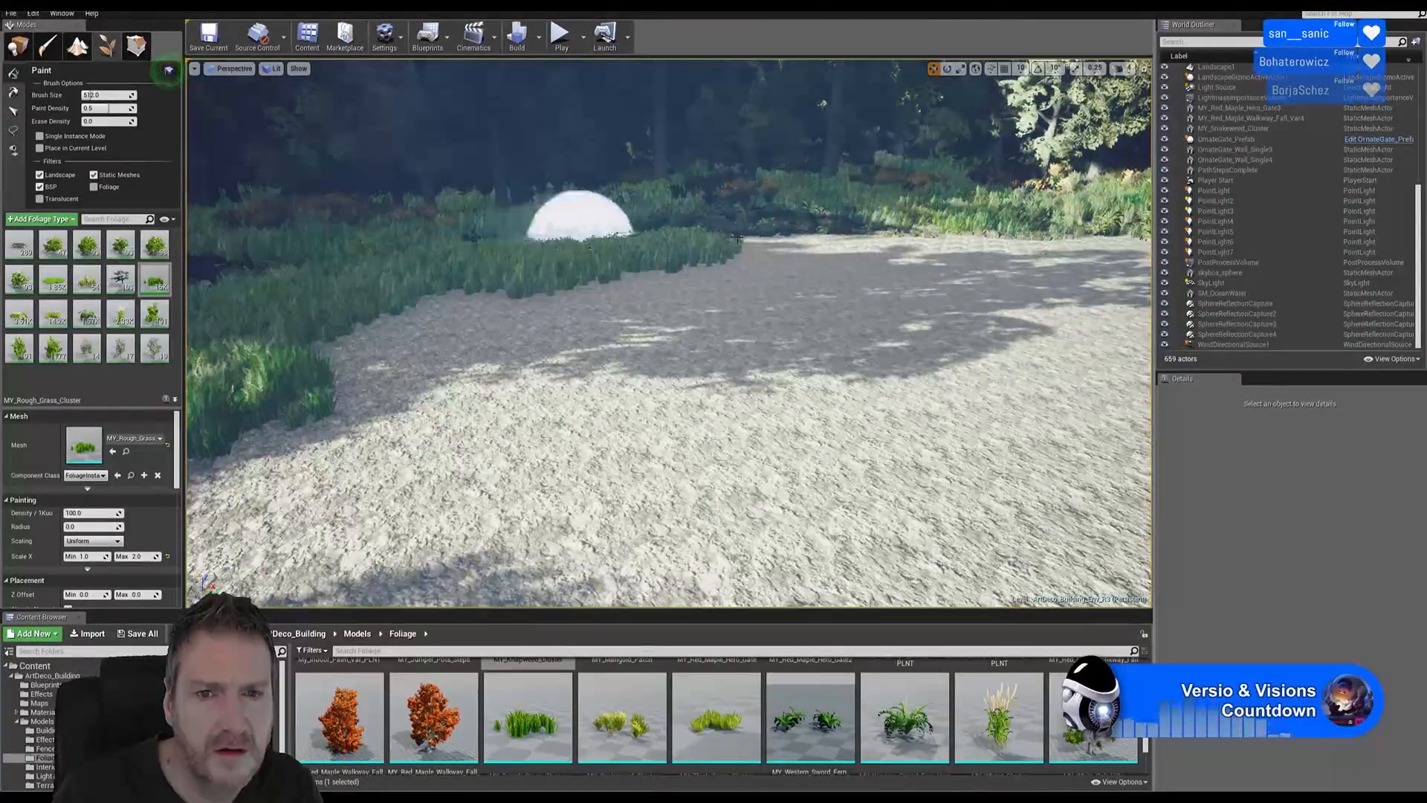
mouse_move(809, 259)
right_down()
mouse_move(788, 283)
mouse_move(722, 264)
right_up()
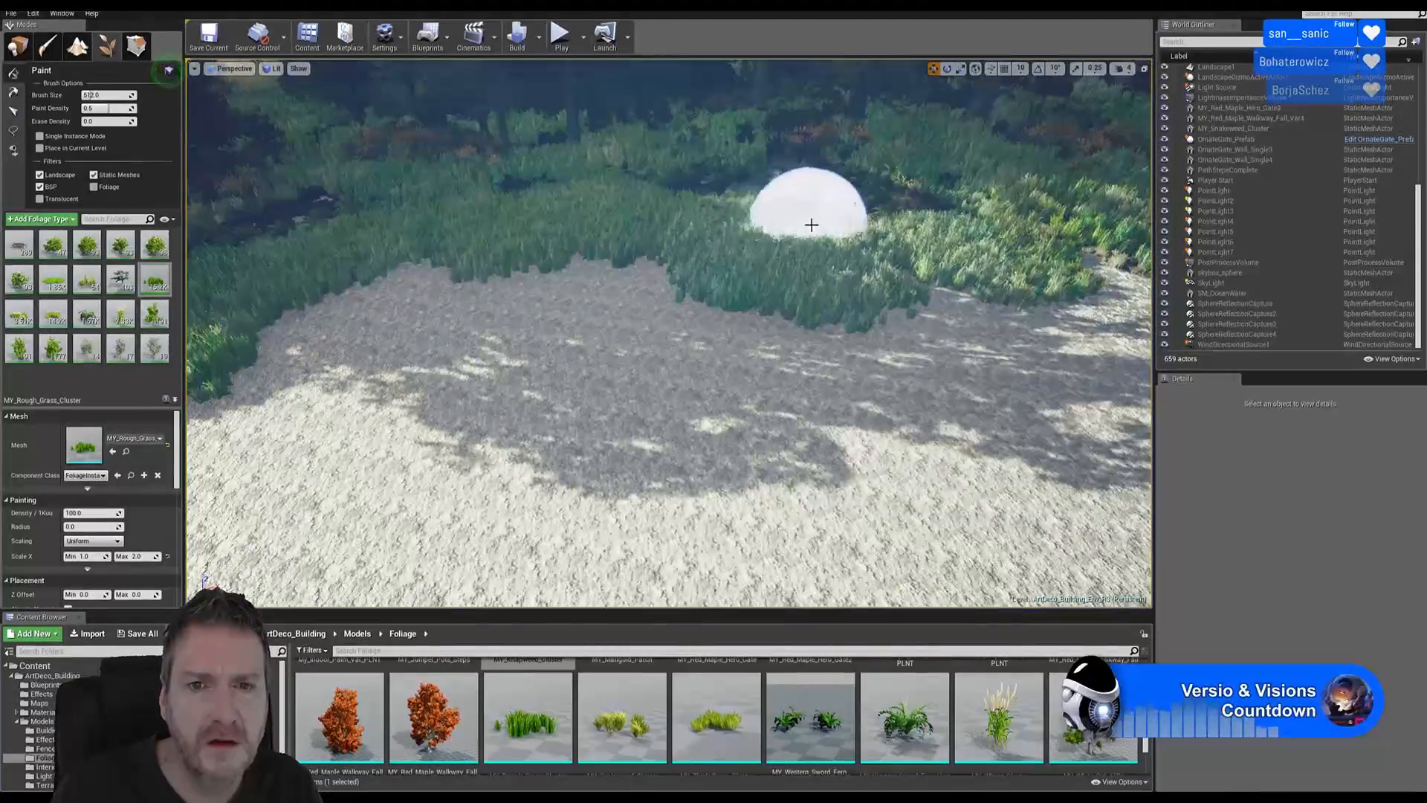
mouse_move(585, 227)
right_down()
mouse_move(474, 164)
mouse_move(517, 163)
right_up()
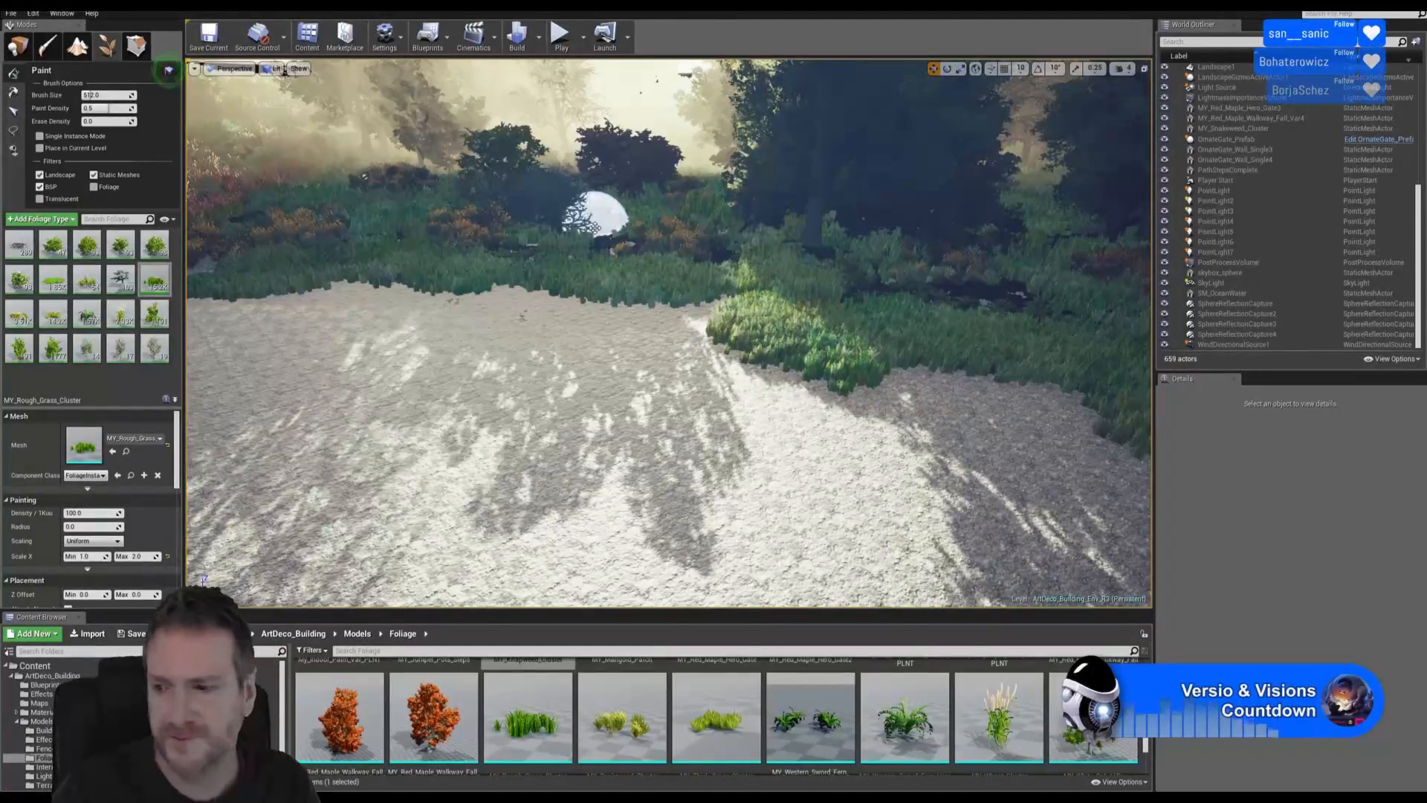
- Continue painting rough grass in irregular patches along the sunlit tree line and the shaded ground beyond it, around the open courtyard
mouse_move(605, 339)
right_down()
mouse_move(781, 371)
mouse_move(779, 351)
right_up()
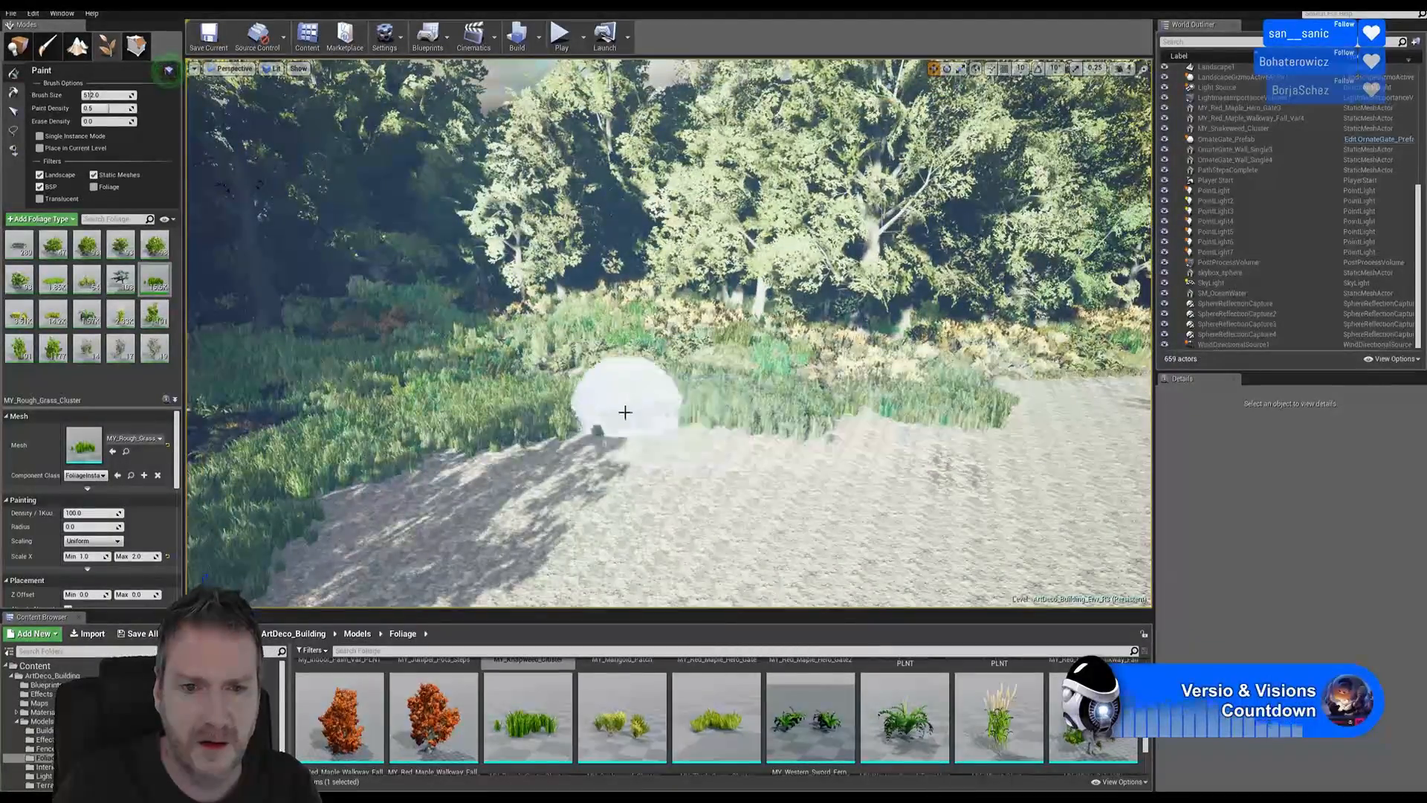
mouse_move(625, 408)
right_down()
mouse_move(654, 402)
mouse_move(691, 322)
right_up()
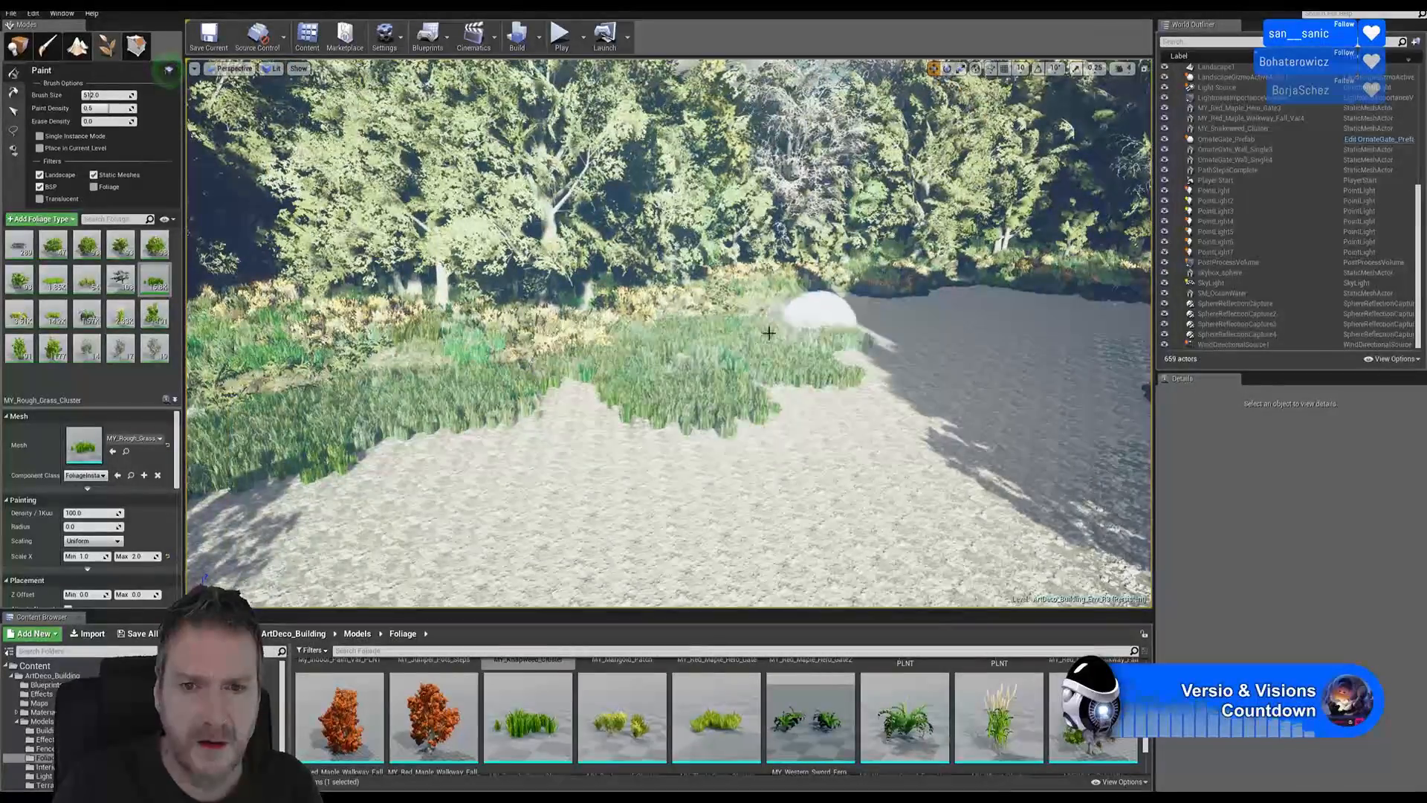
mouse_move(810, 343)
right_down()
mouse_move(866, 346)
mouse_move(793, 345)
right_up()
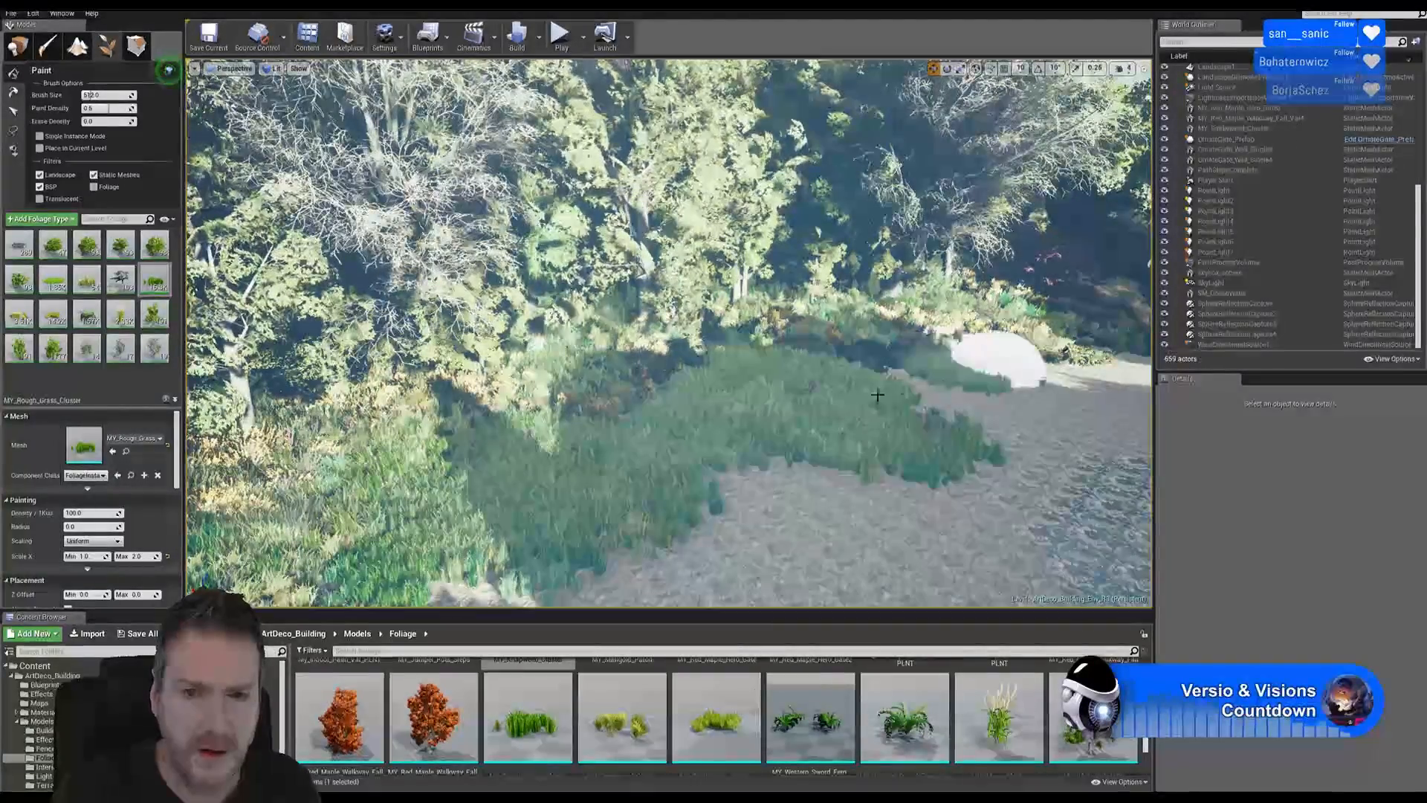
scroll(669, 335, up, 3)
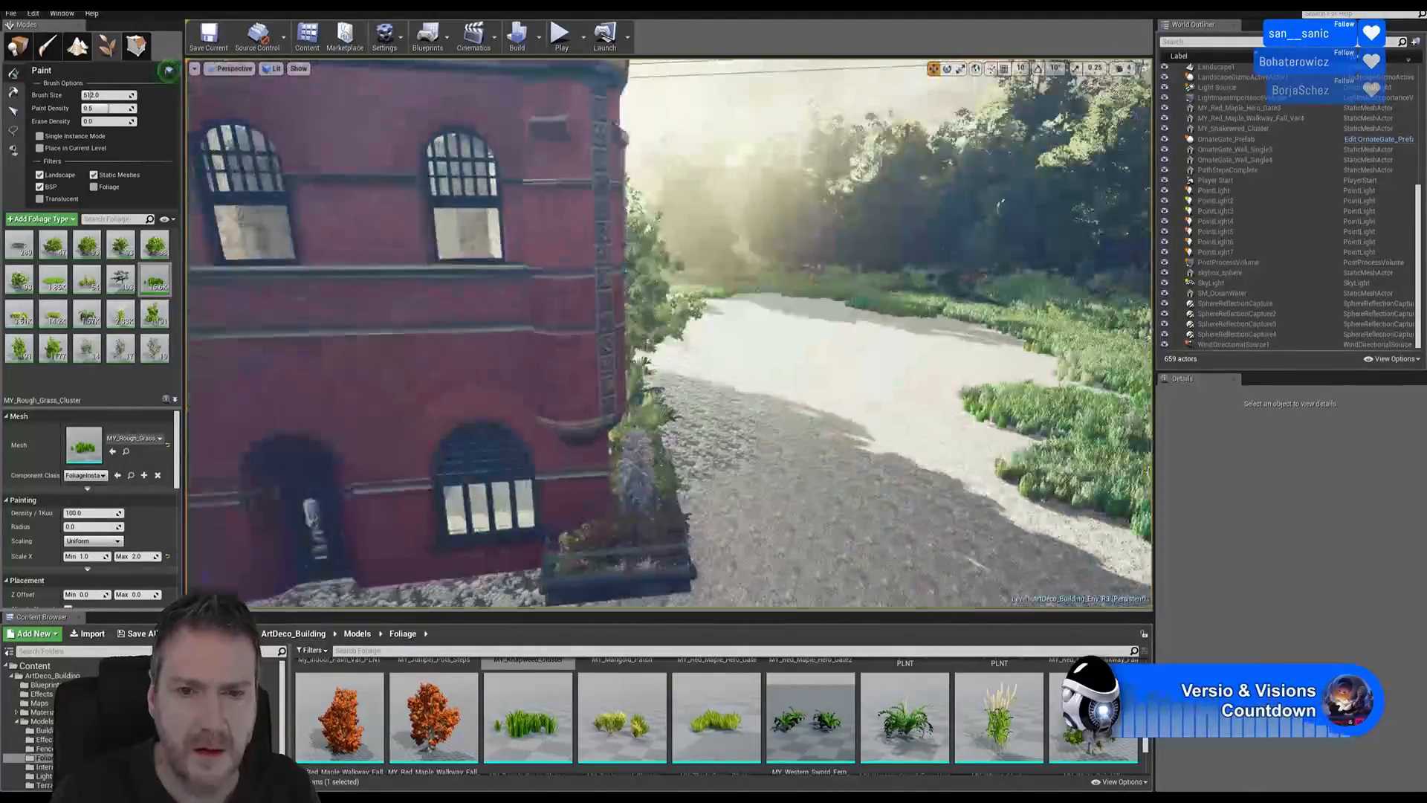
right_drag(669, 335, 855, 342)
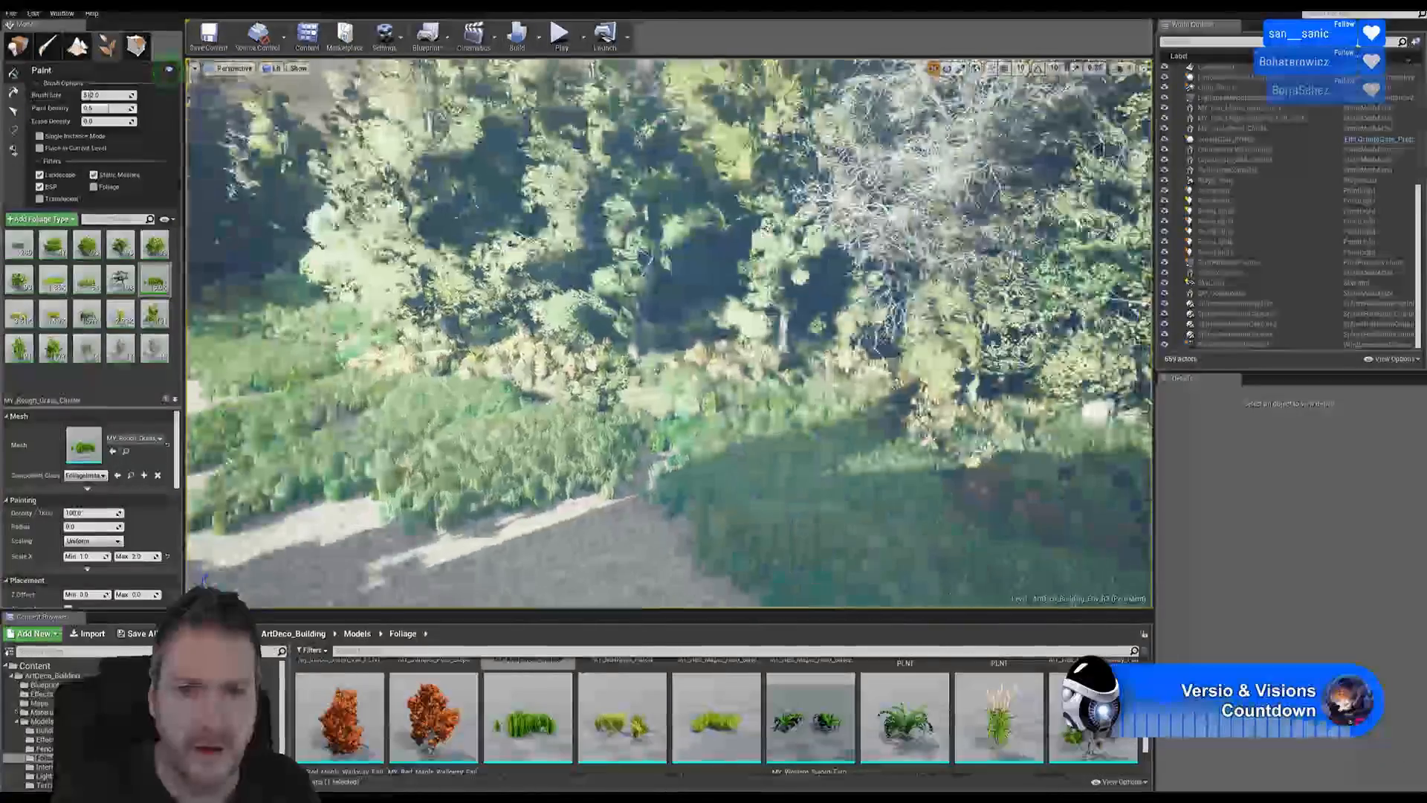
right_drag(669, 334, 695, 383)
right_drag(669, 334, 743, 357)
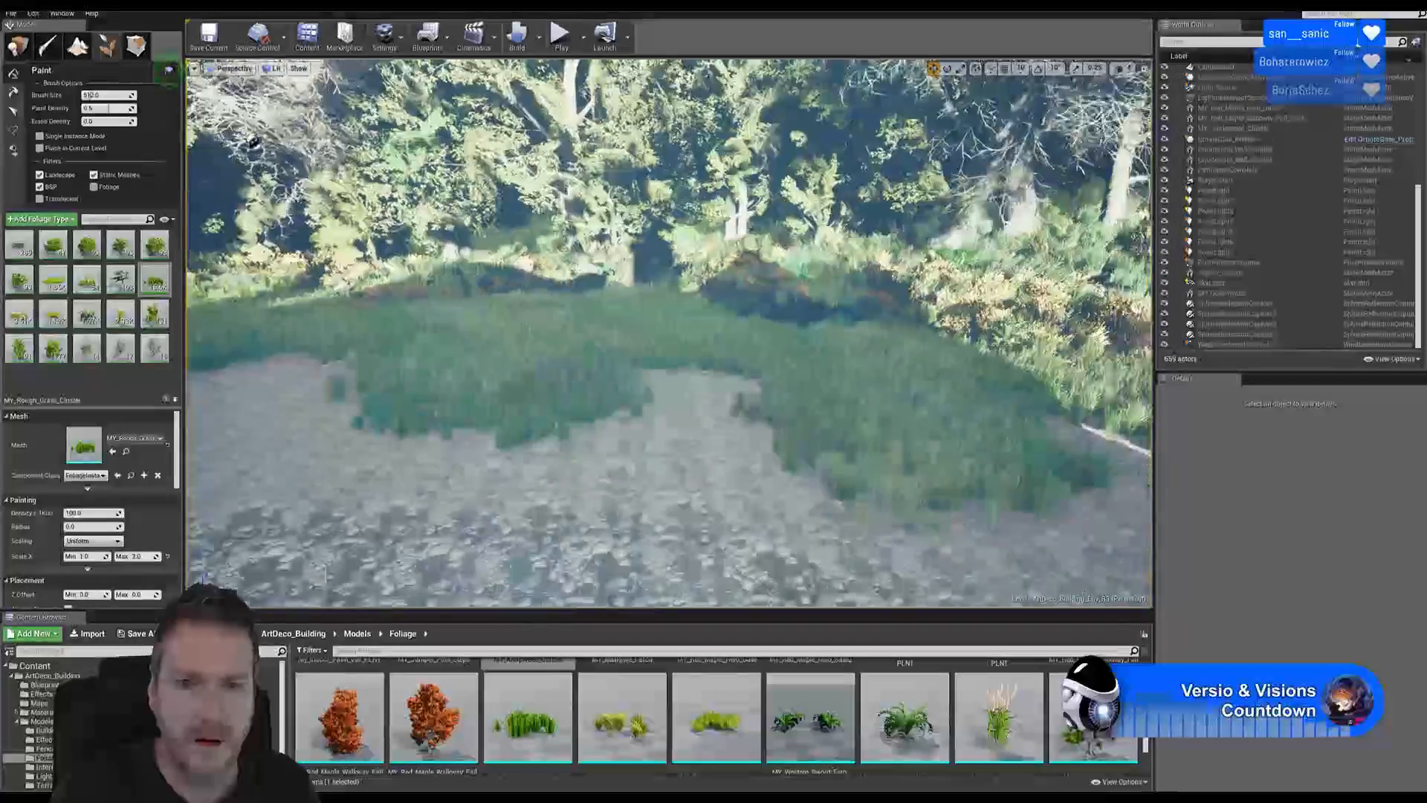